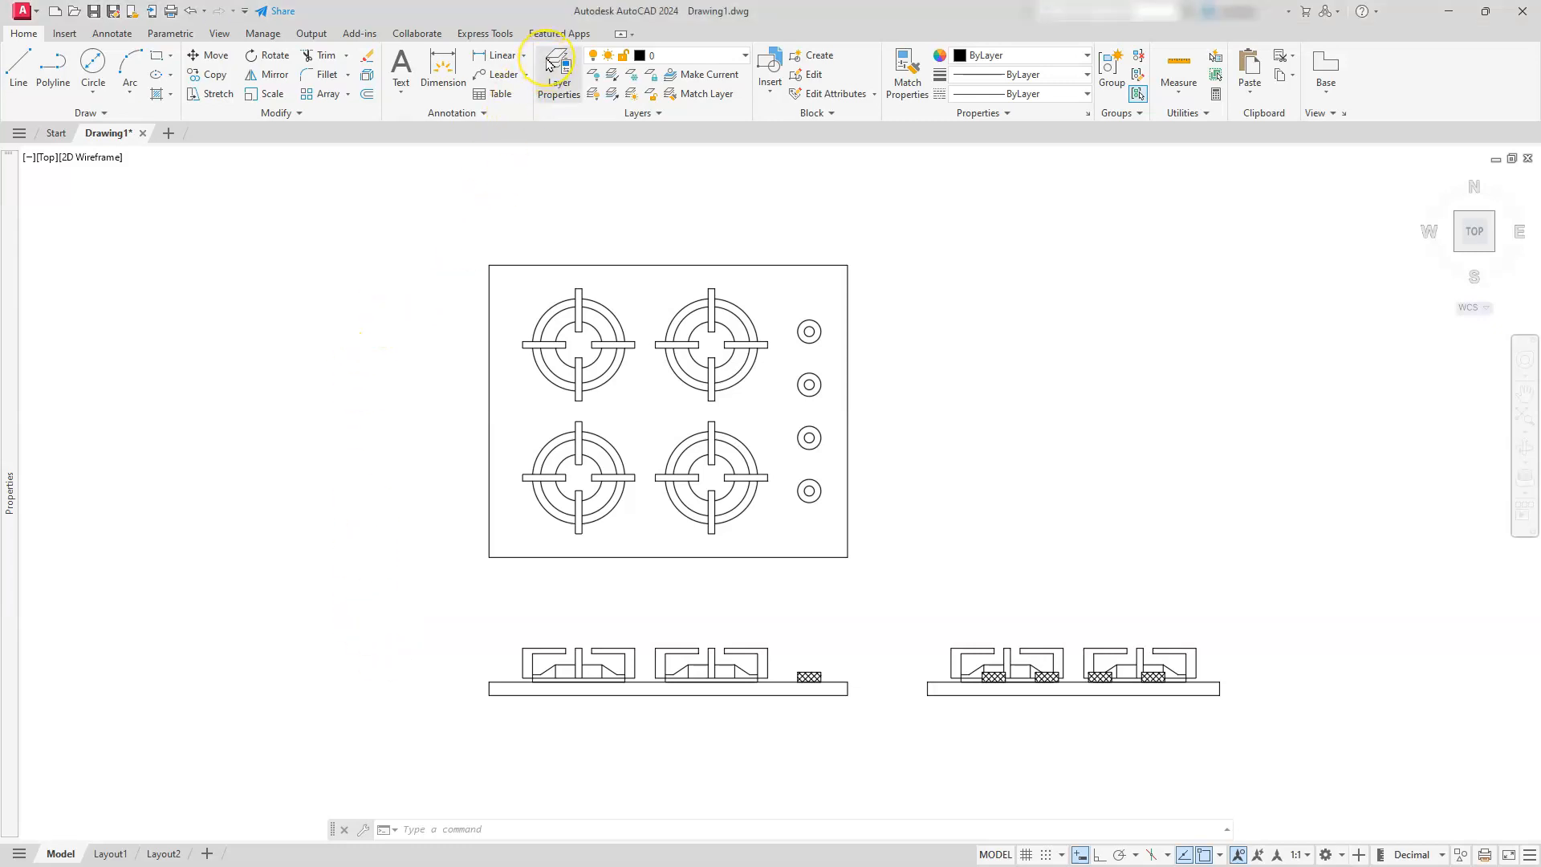
Open the layer manager and create two layers named hid and cen
left_click(558, 78)
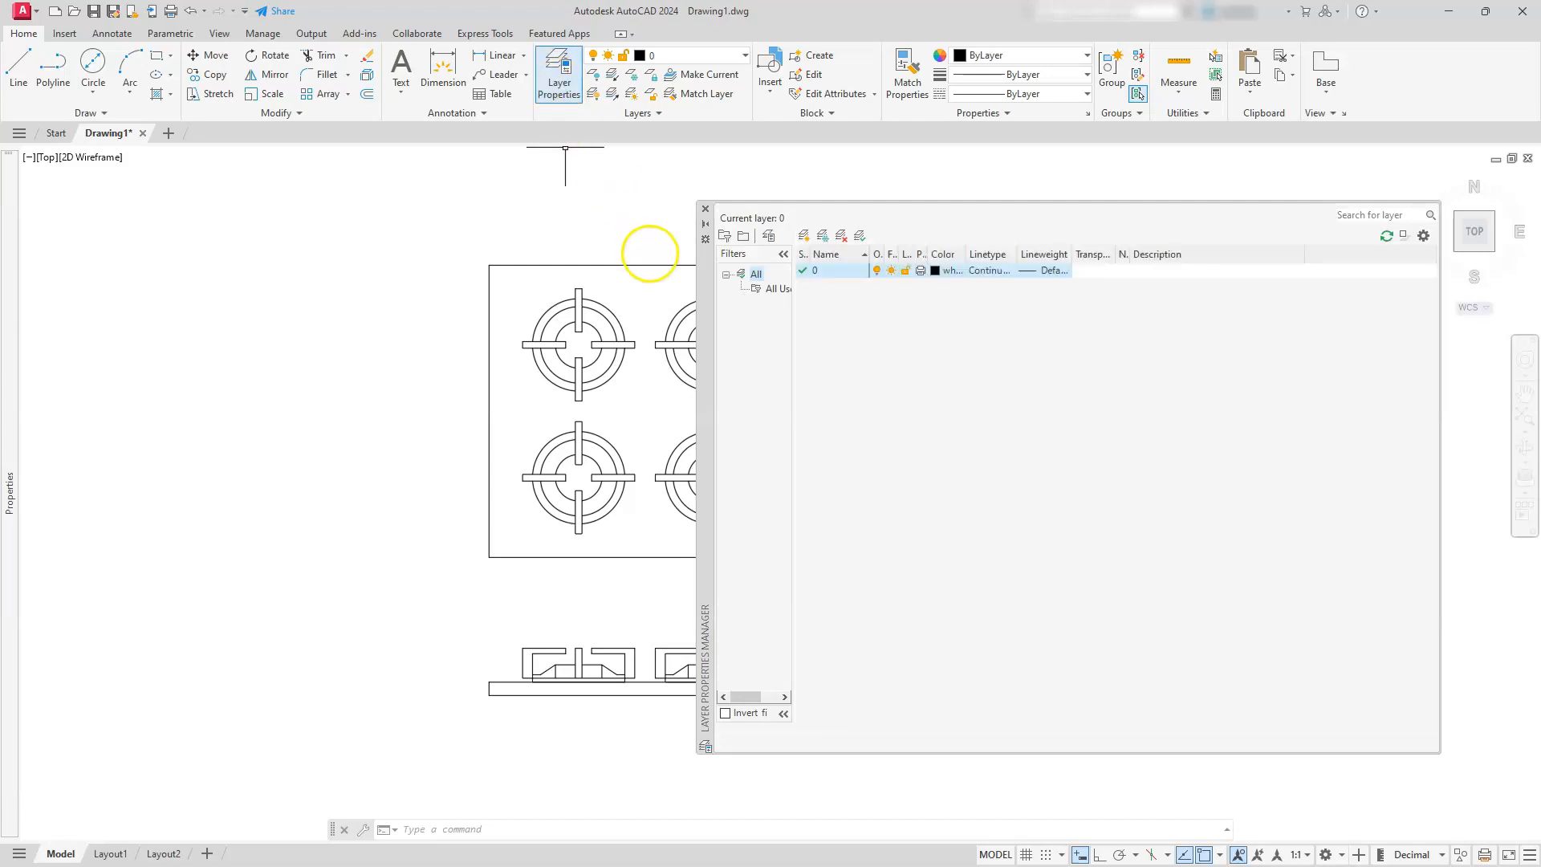
left_click(805, 236)
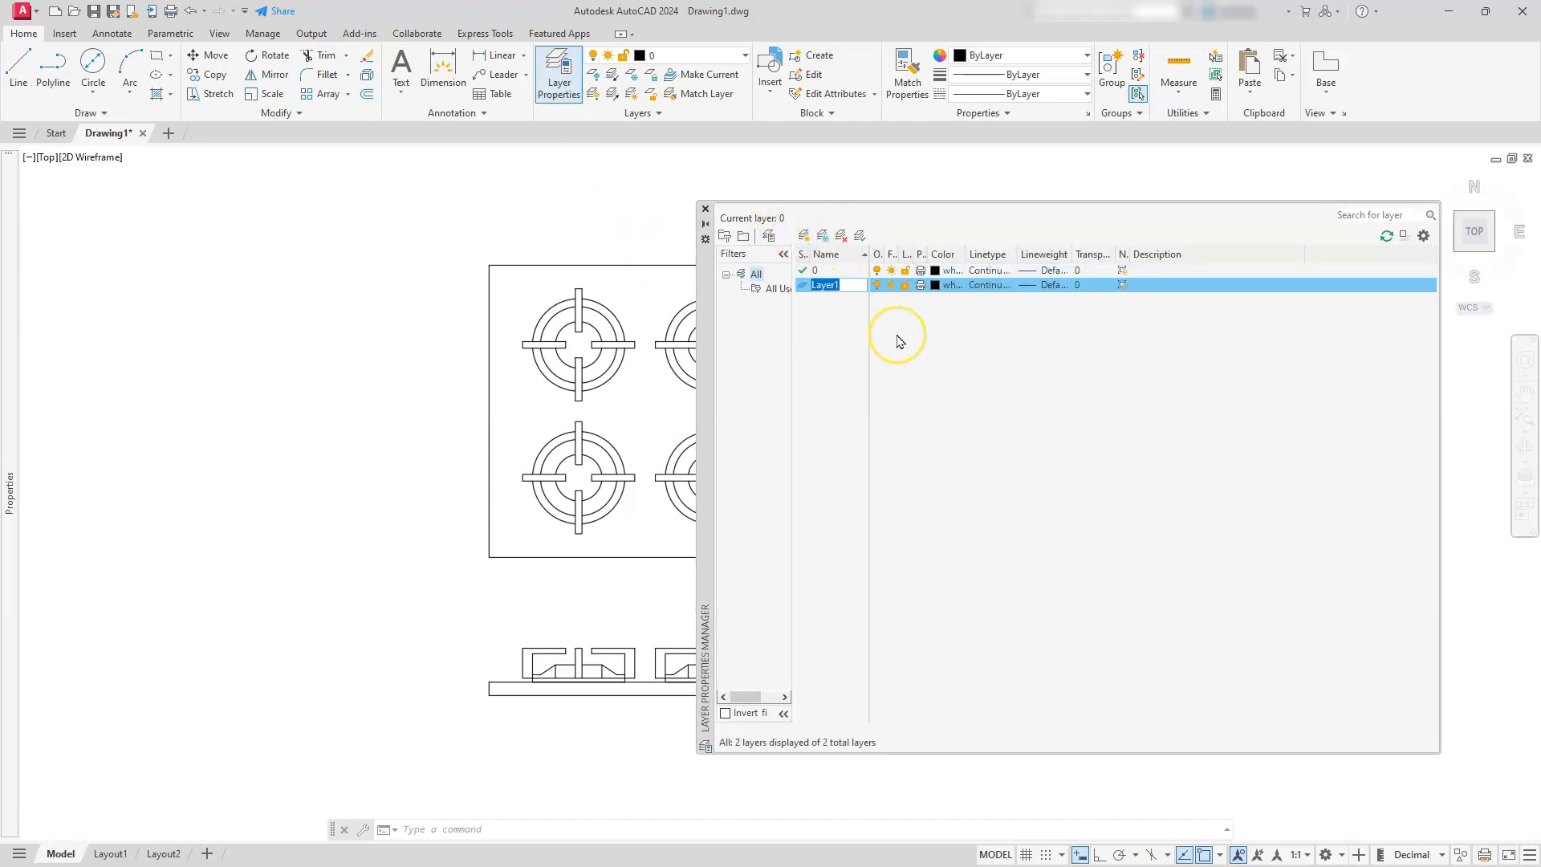
type("hid")
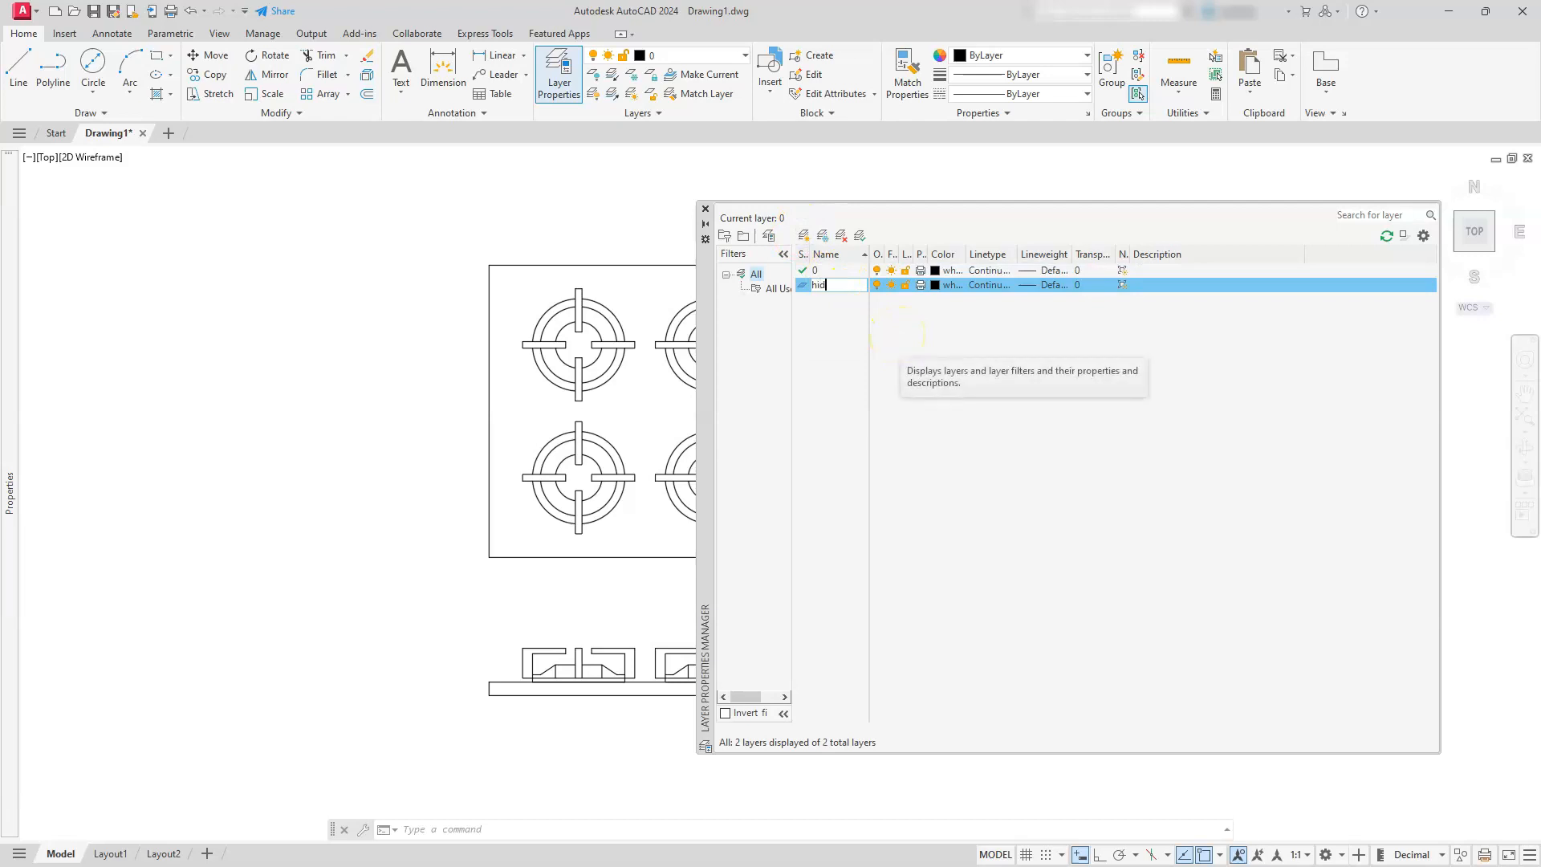
left_click(805, 236)
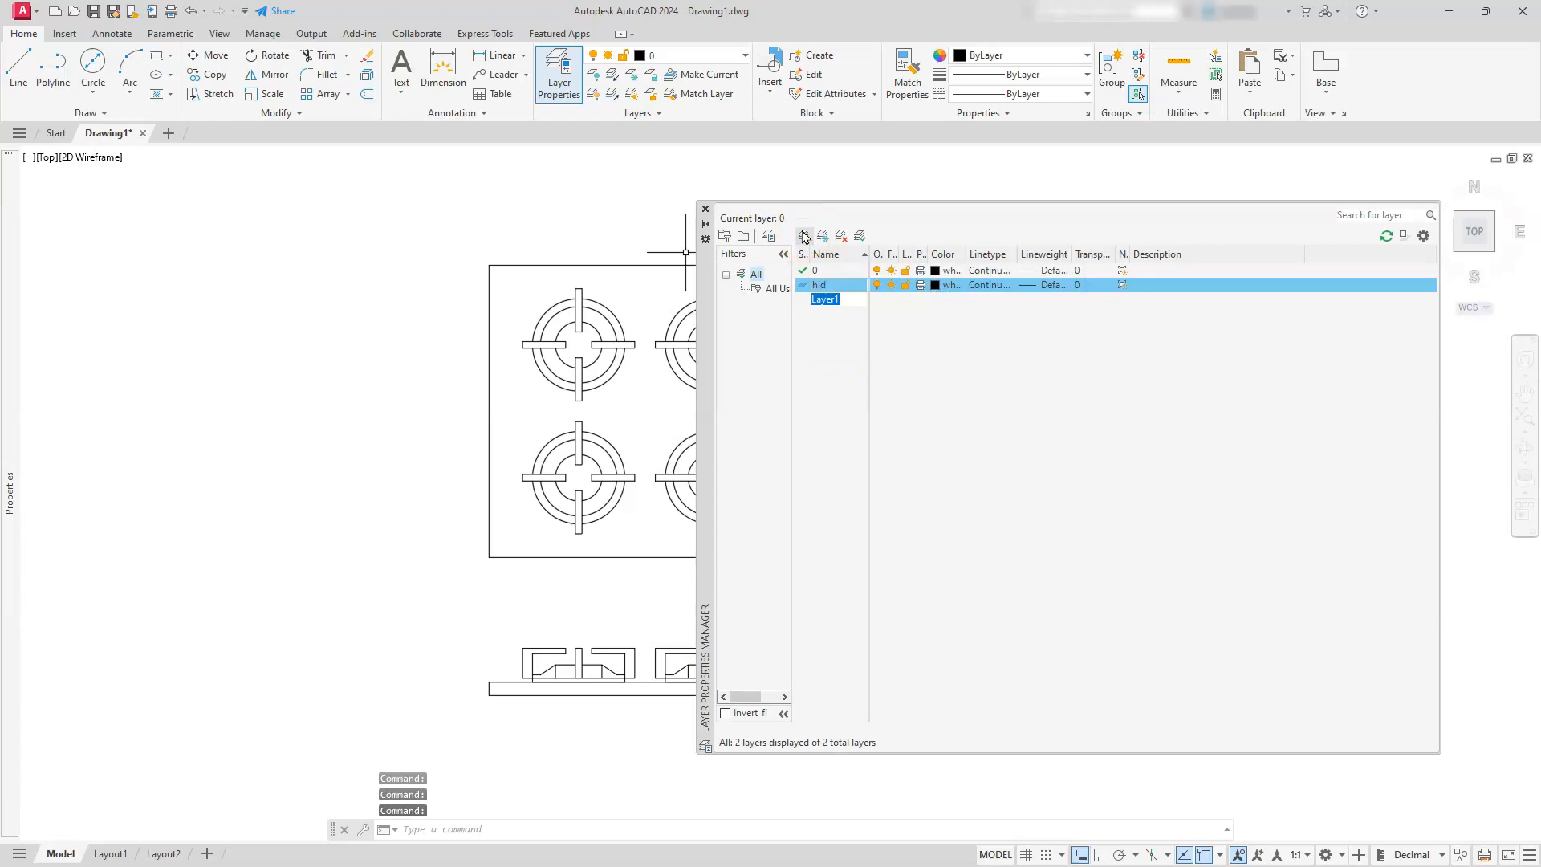
type("cen")
Create two more layers named dim and tb
left_click(805, 236)
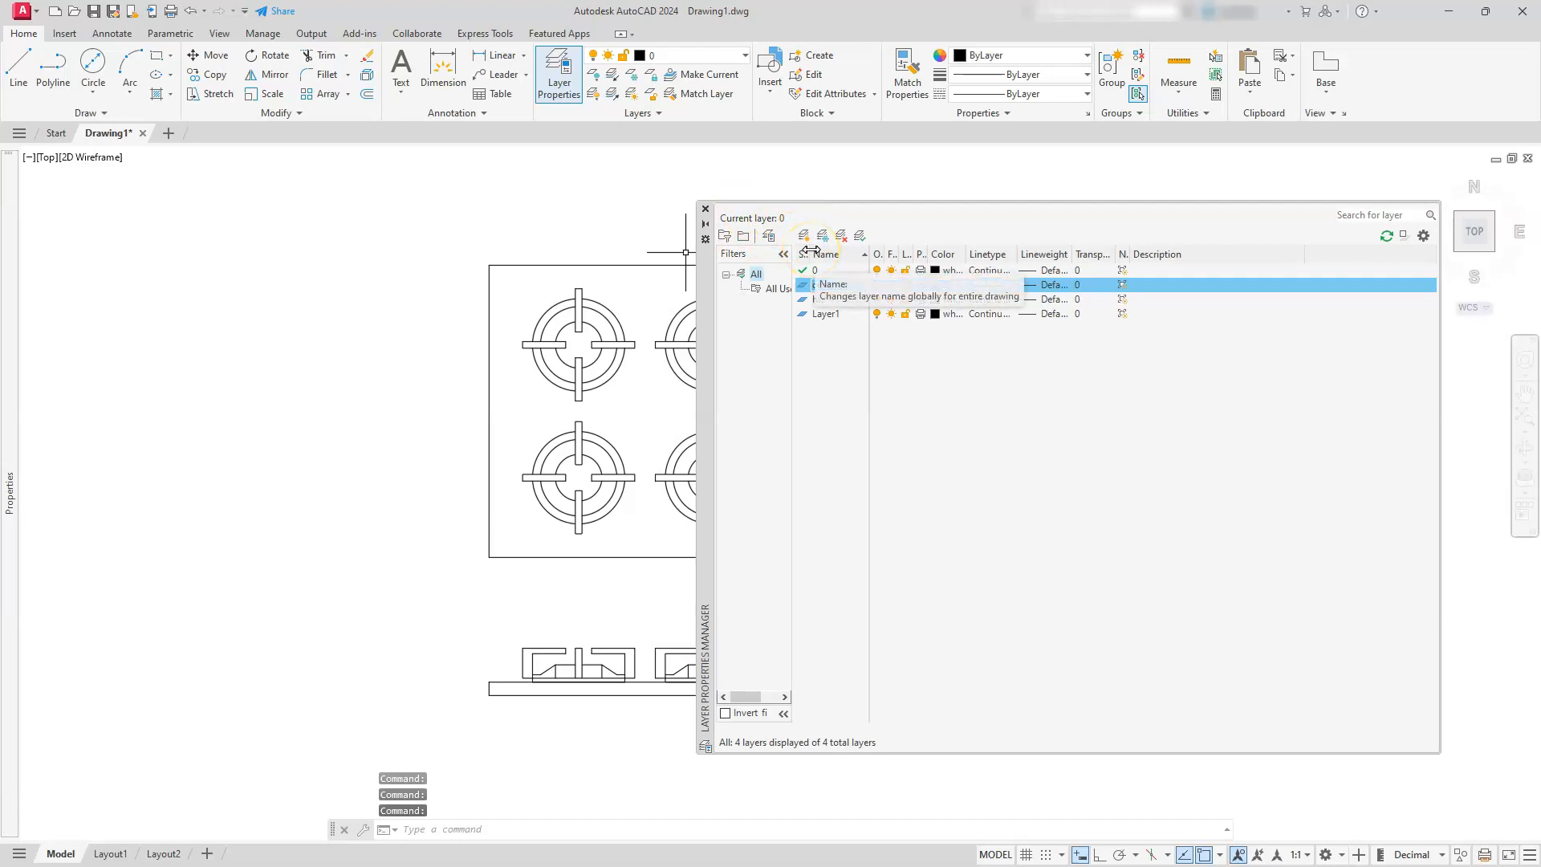
left_click(825, 313)
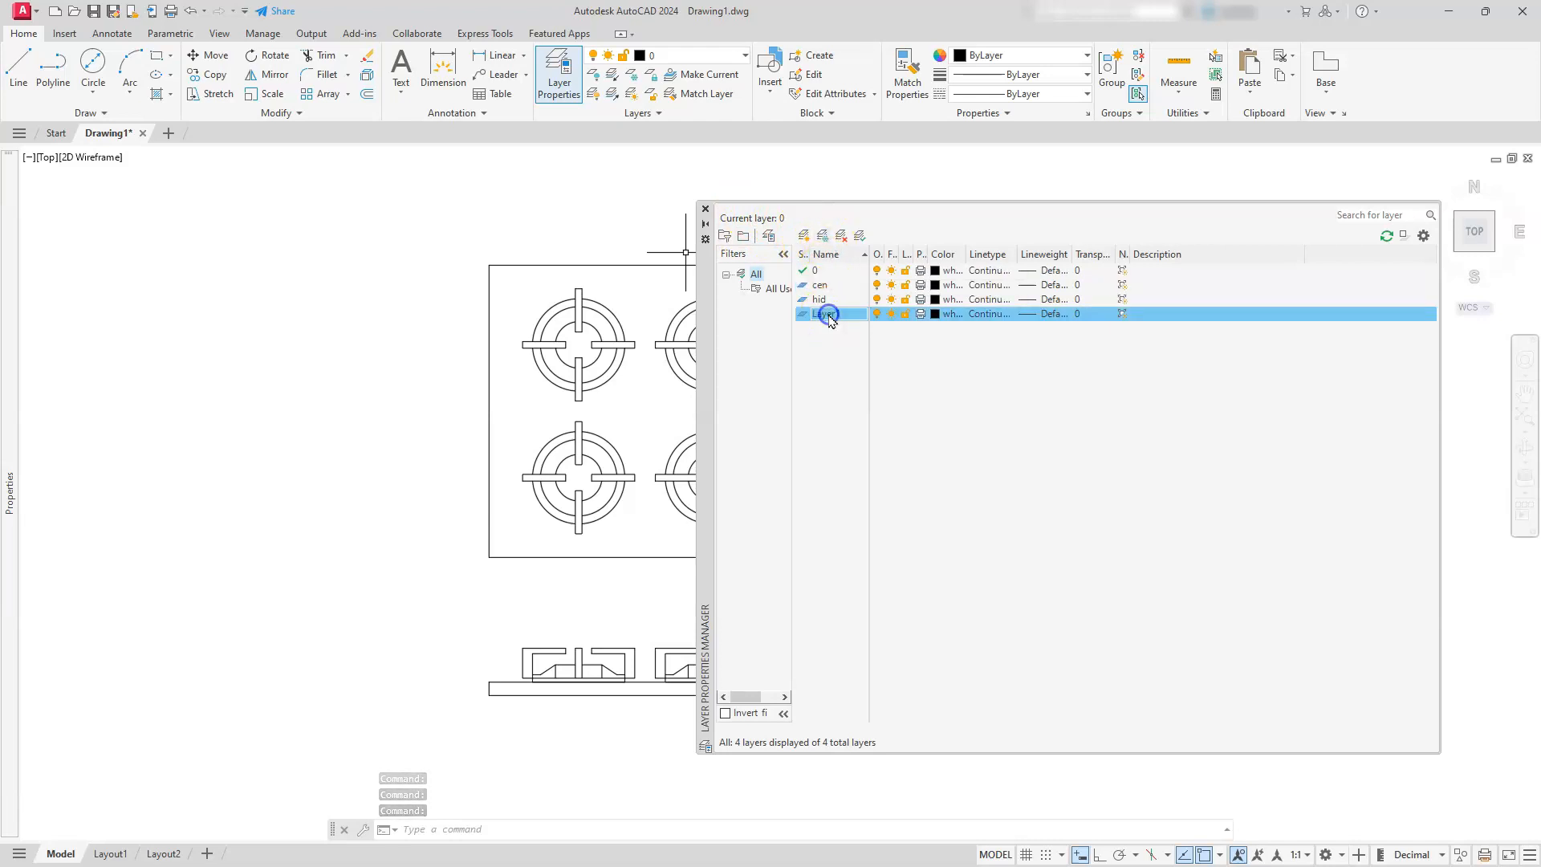
left_click(829, 314)
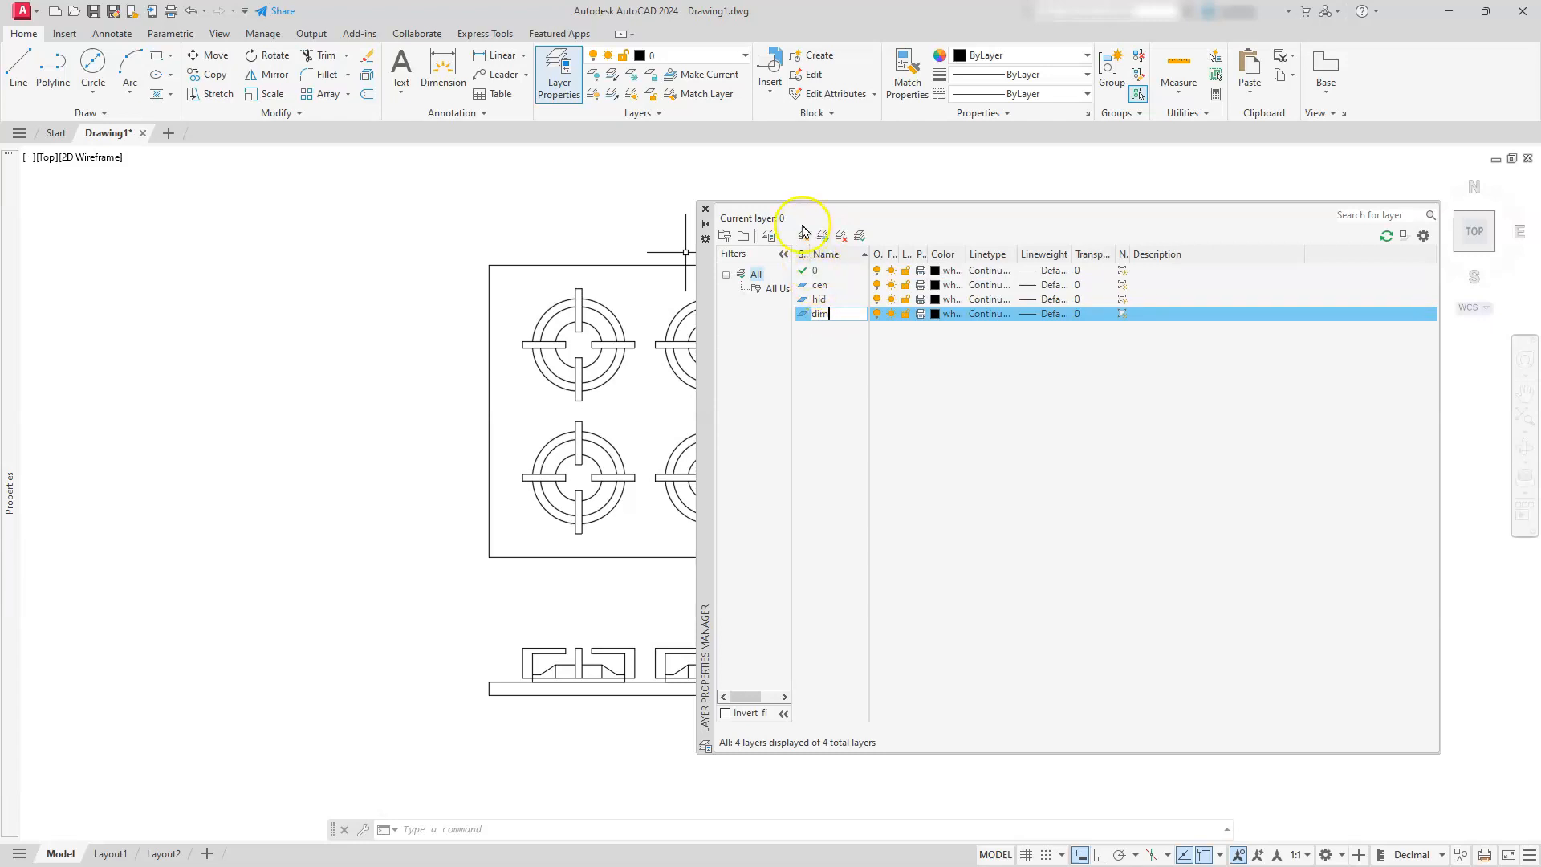
left_click(803, 236)
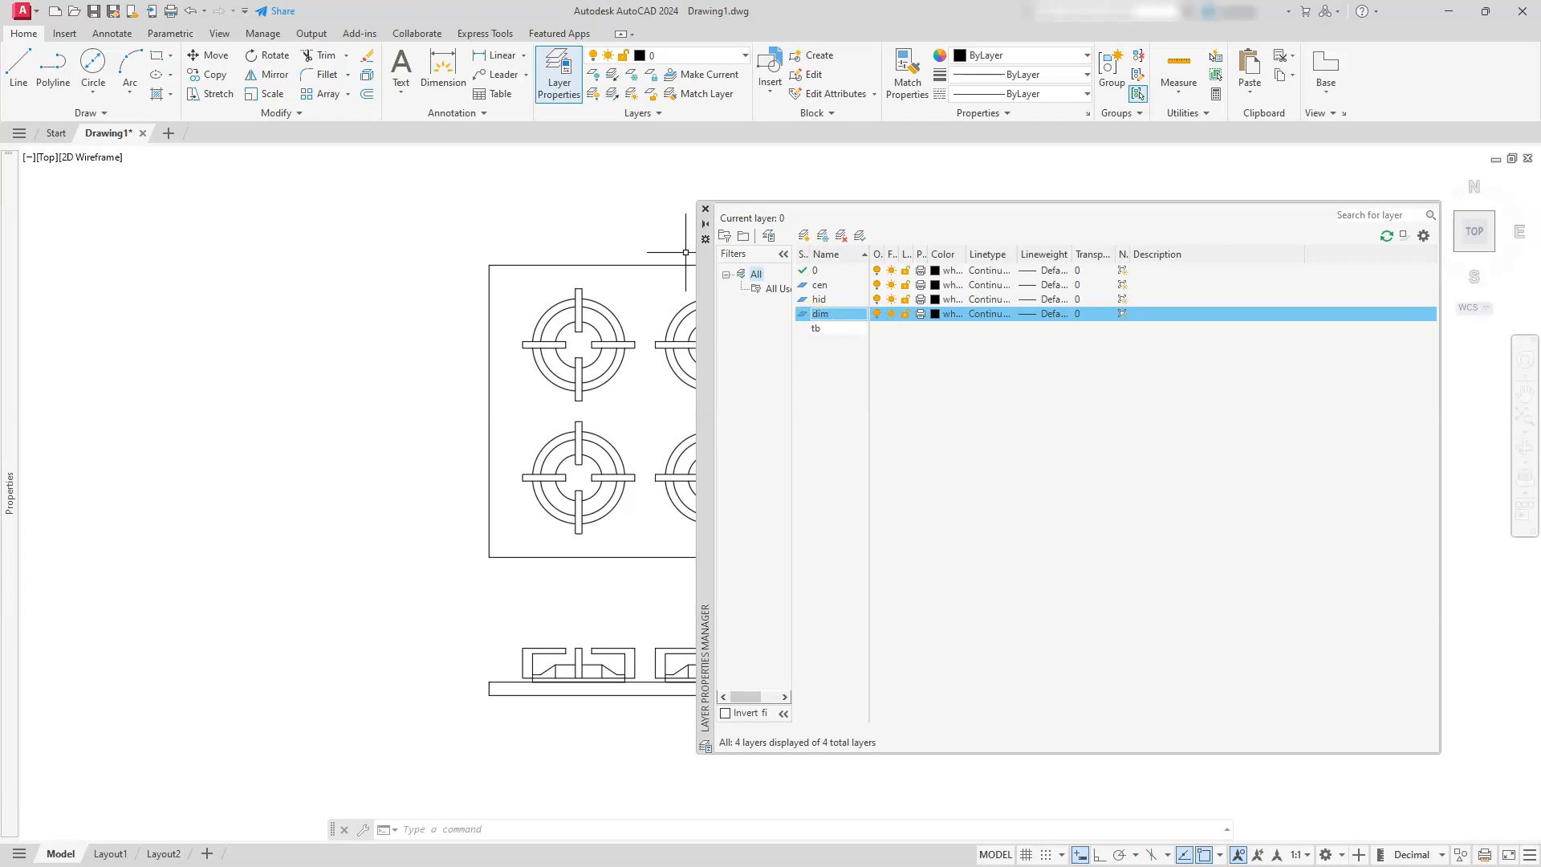
Create another layer named border
left_click(802, 234)
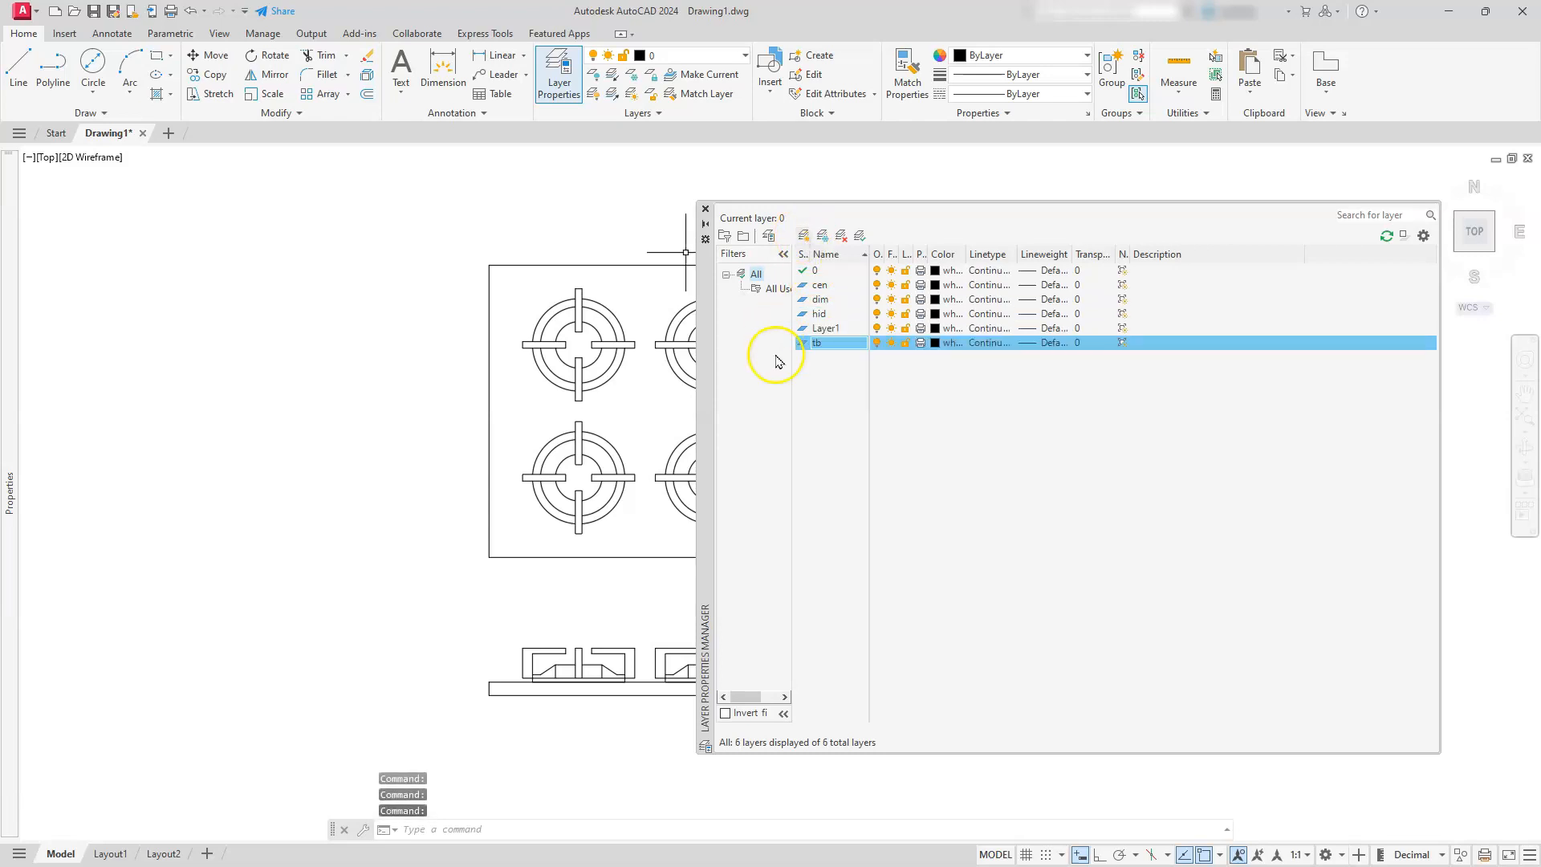
left_click(829, 329)
left_click(829, 329)
type("border")
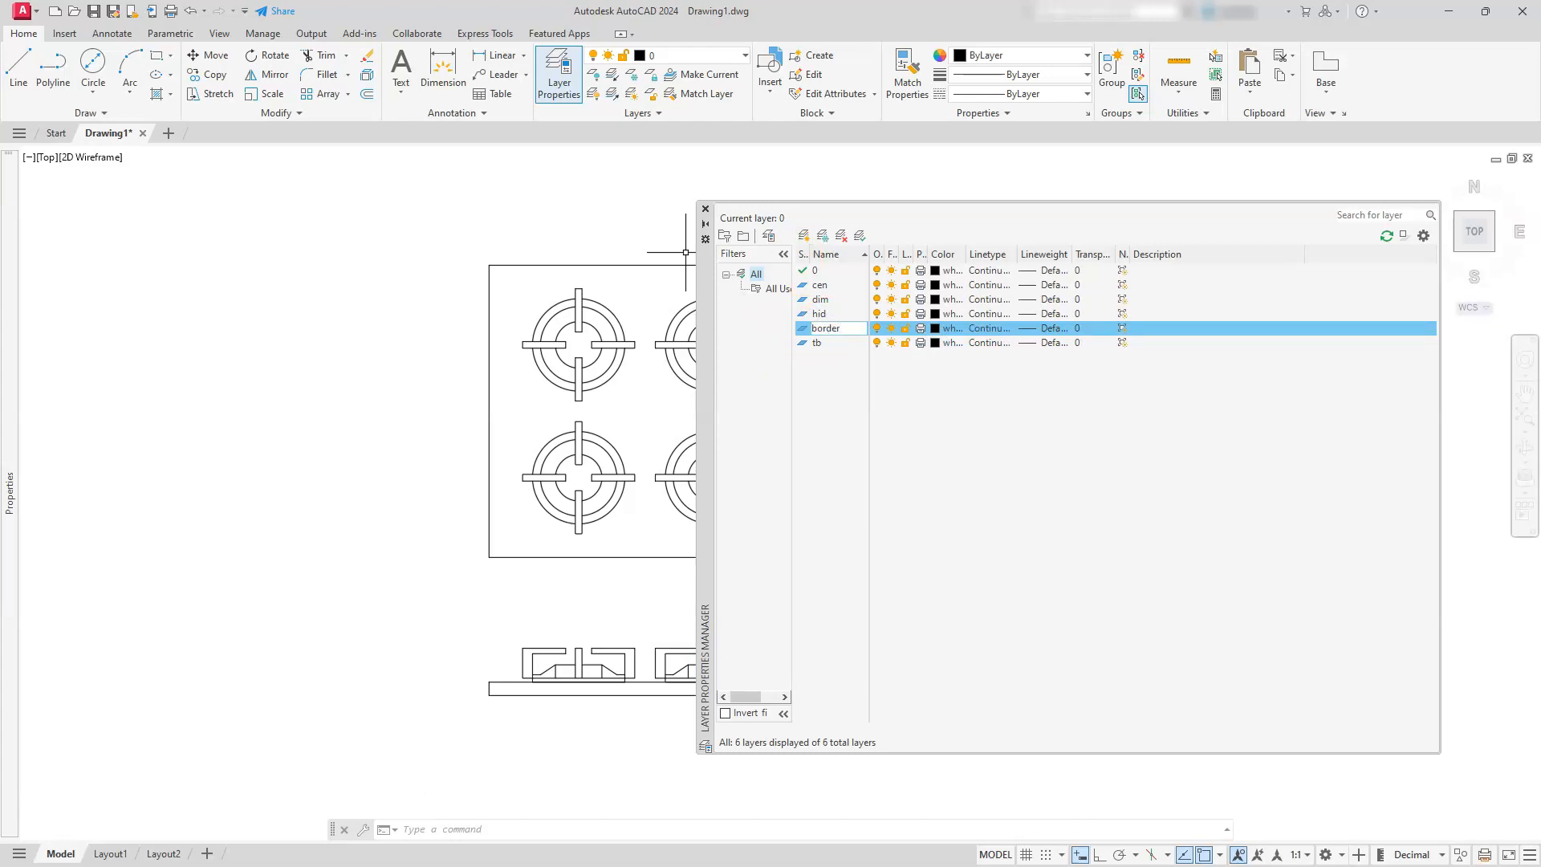
key("Return")
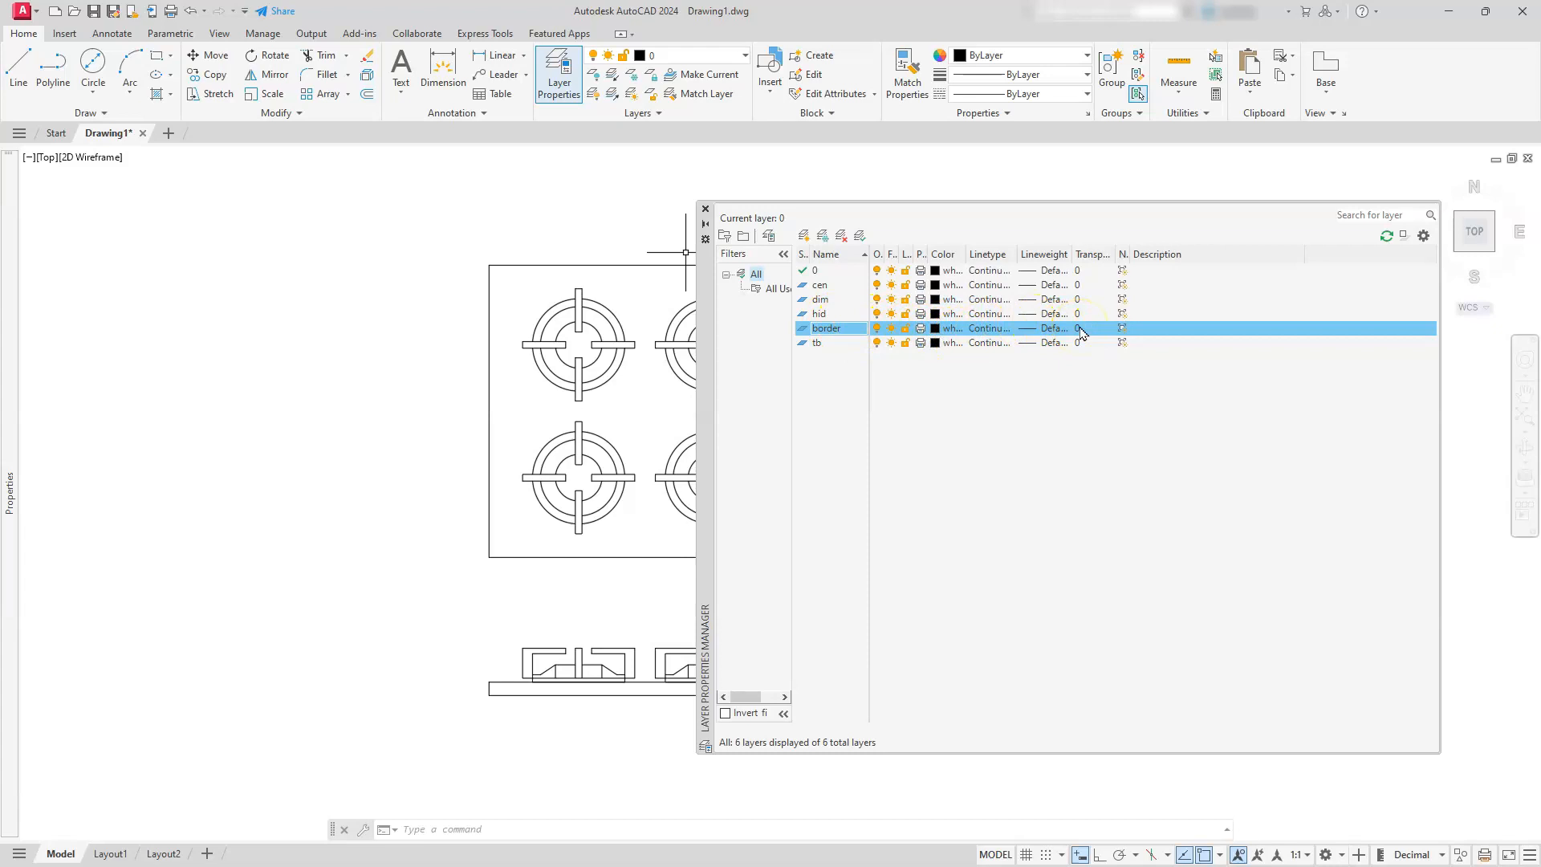
Make the border layer non-plotting and set its color to magenta
left_click(921, 329)
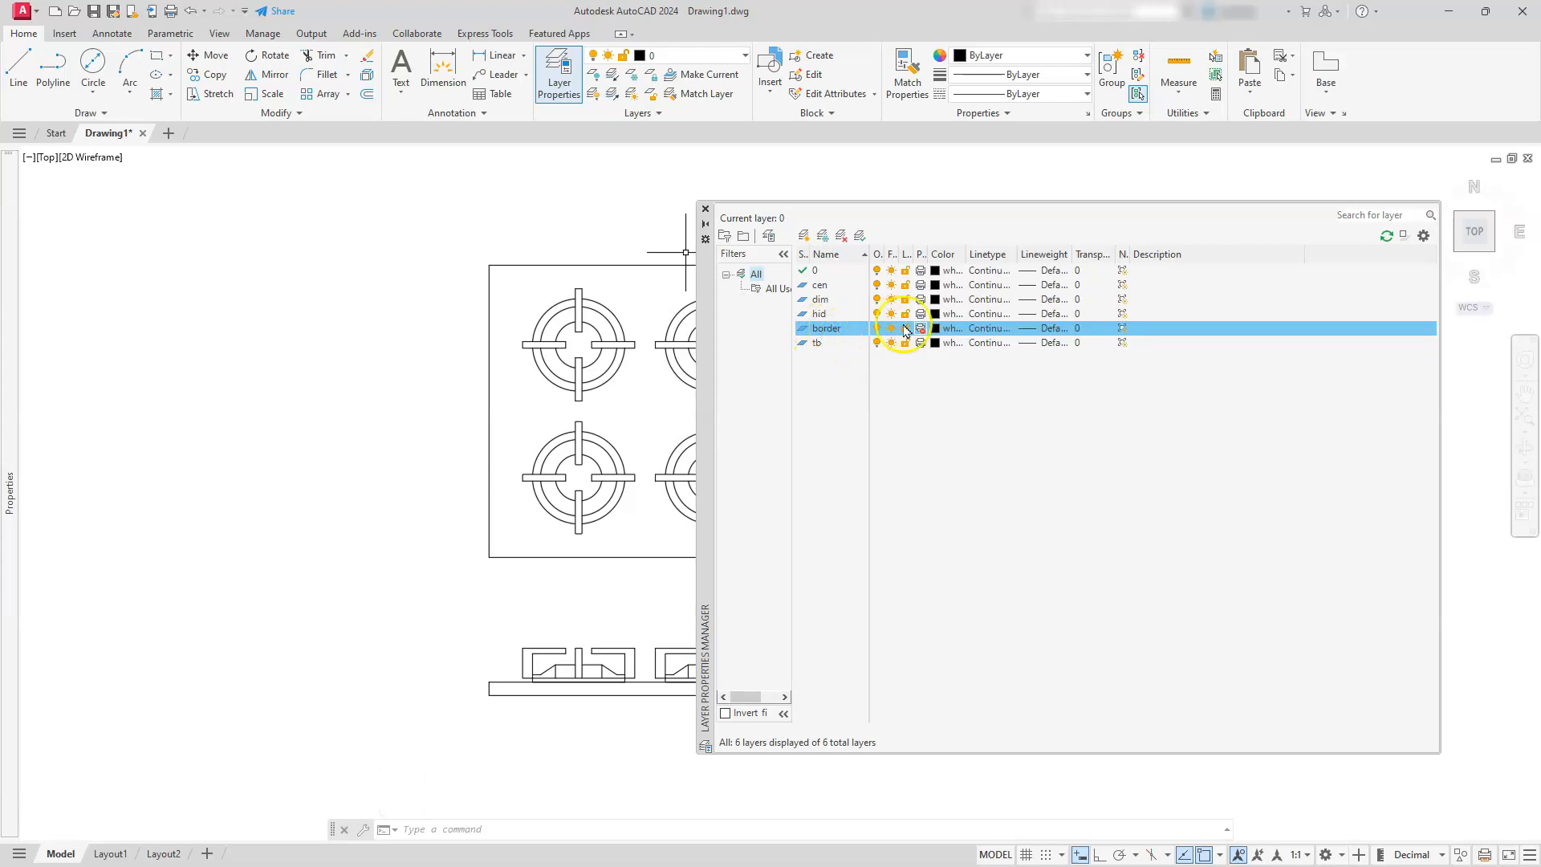
left_click(936, 329)
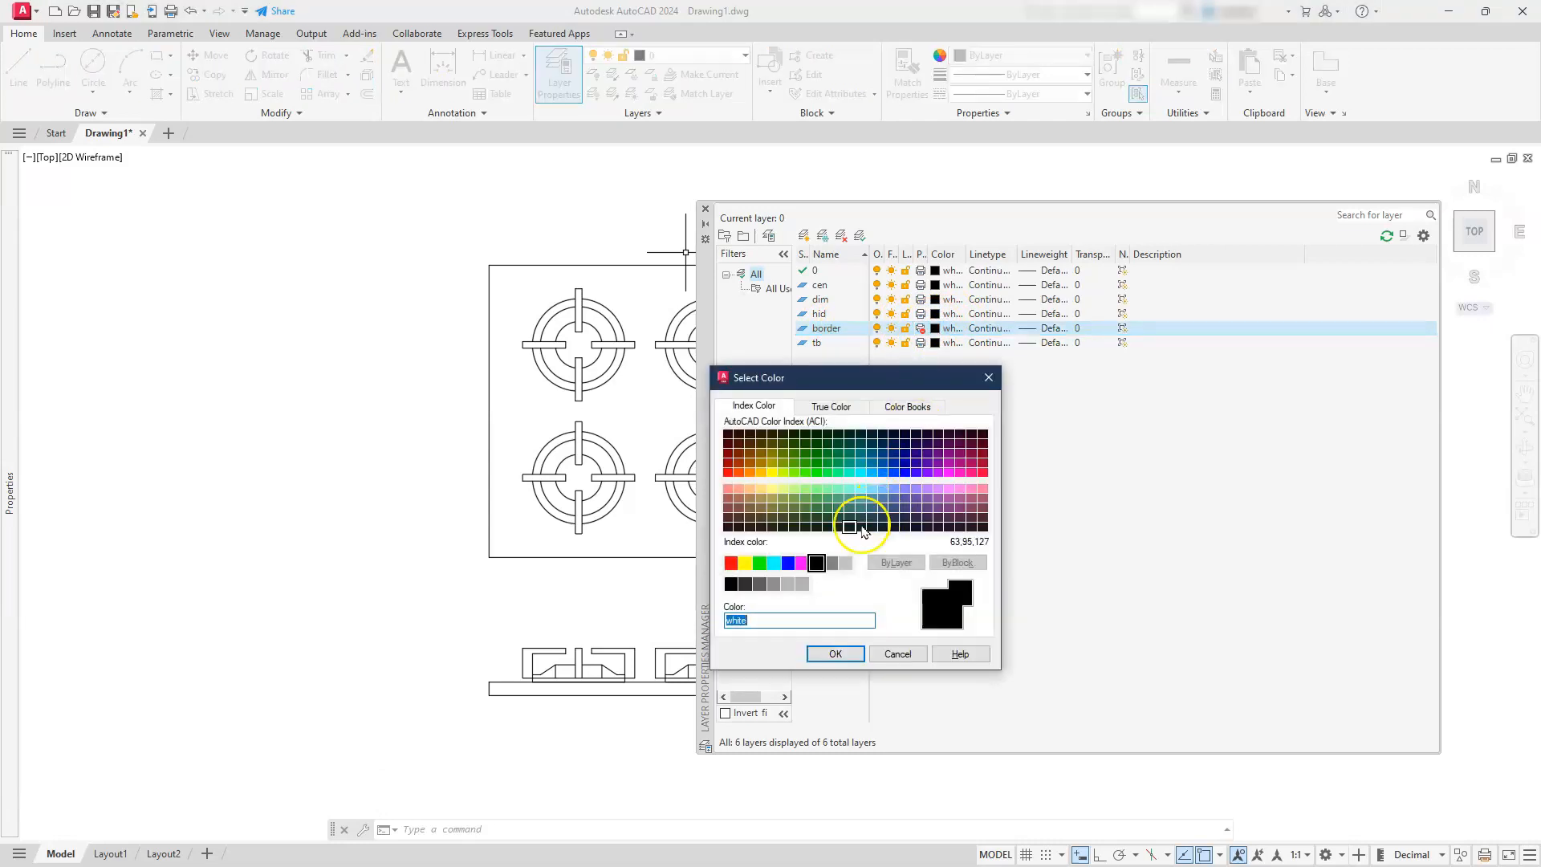
left_click(800, 563)
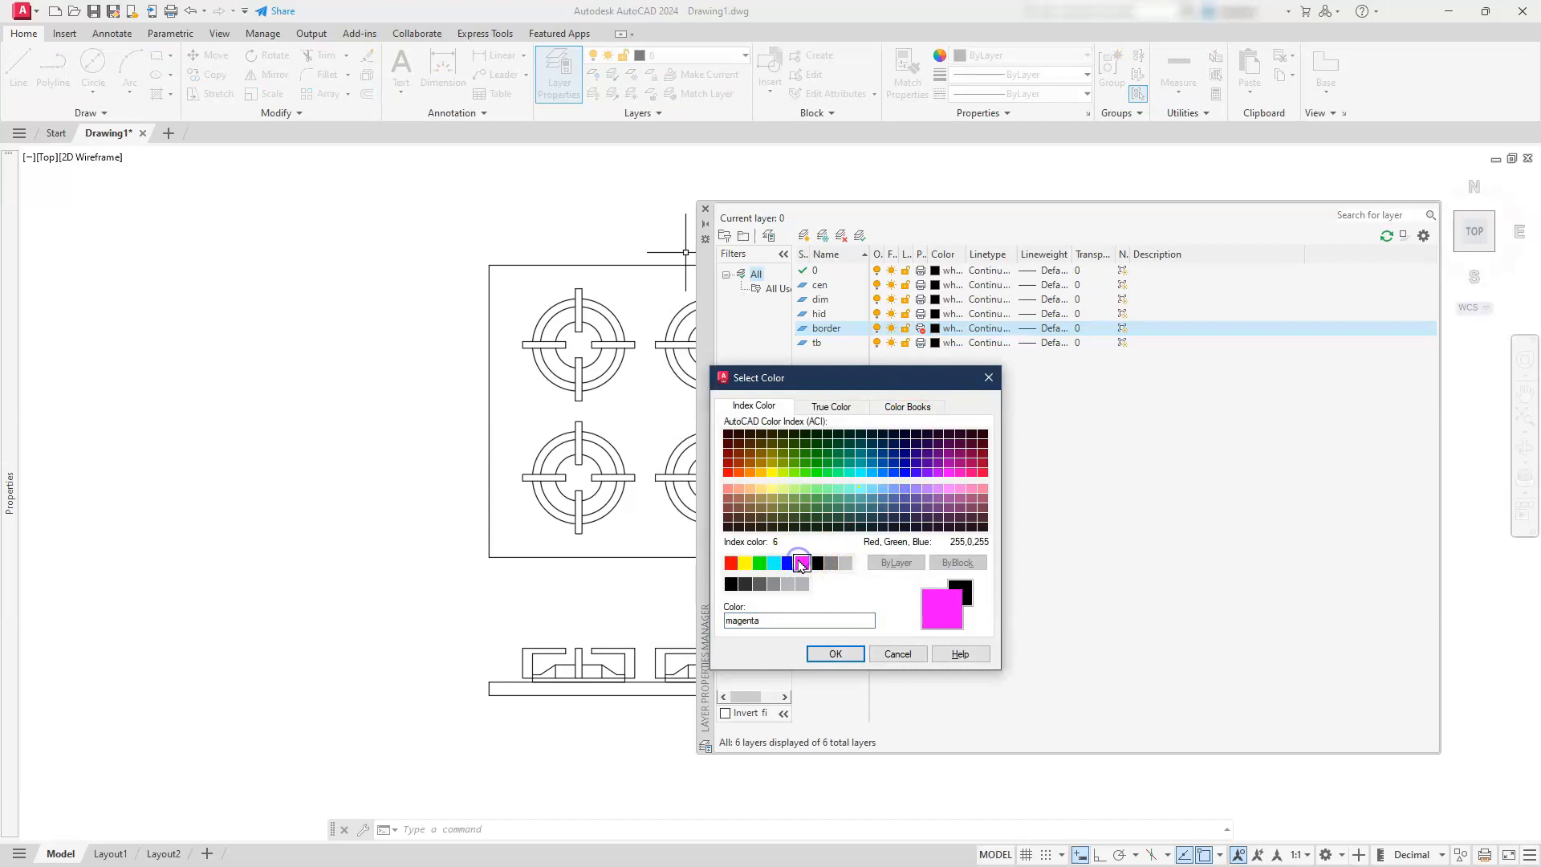
left_click(835, 654)
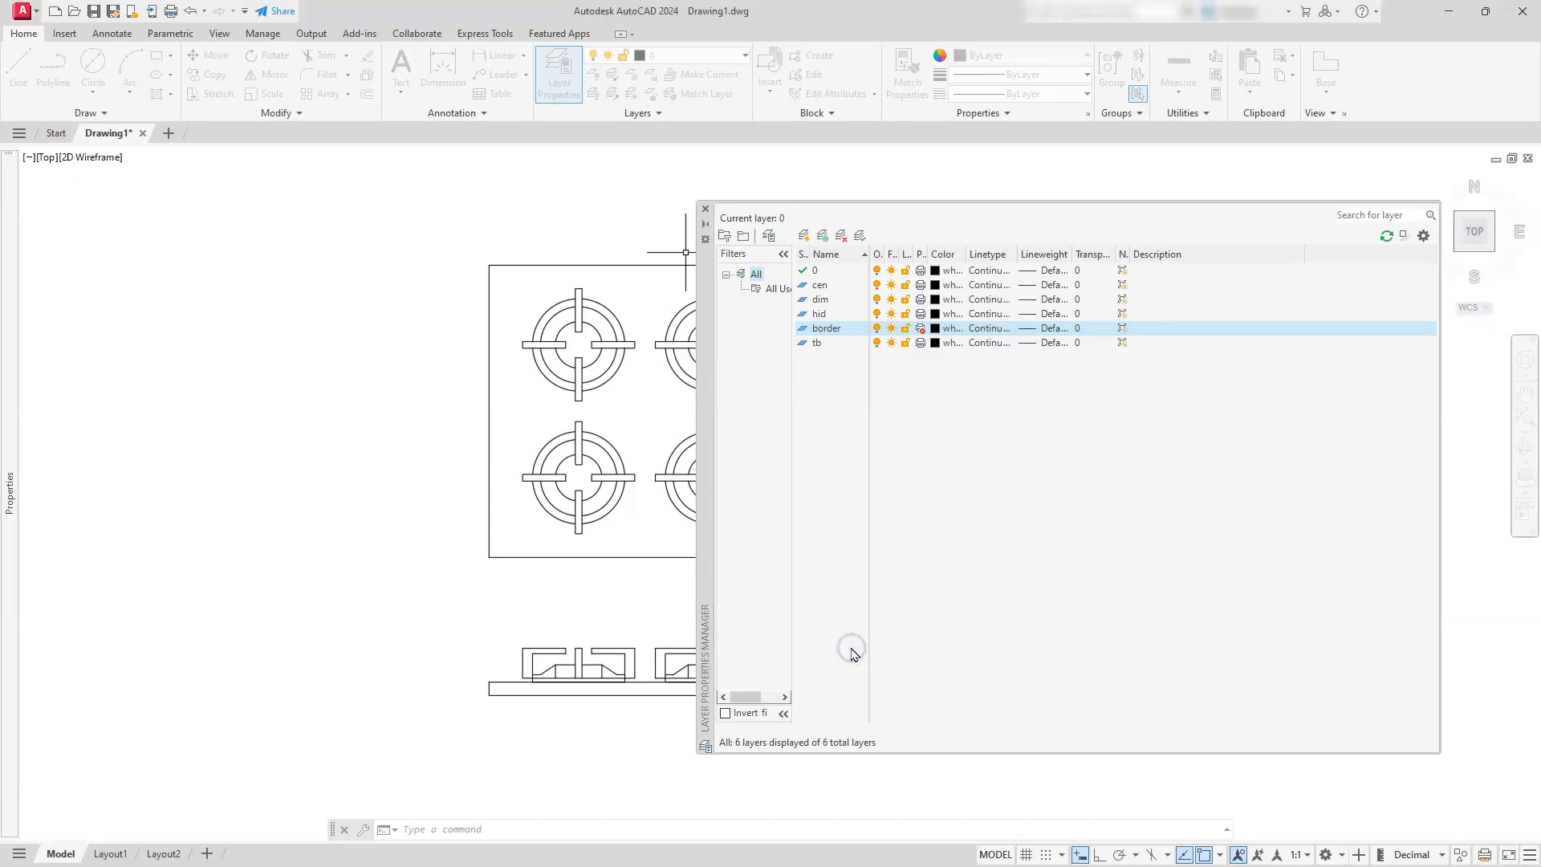
Set the tb layer's color to blue and the cen layer's color to red
left_click(935, 342)
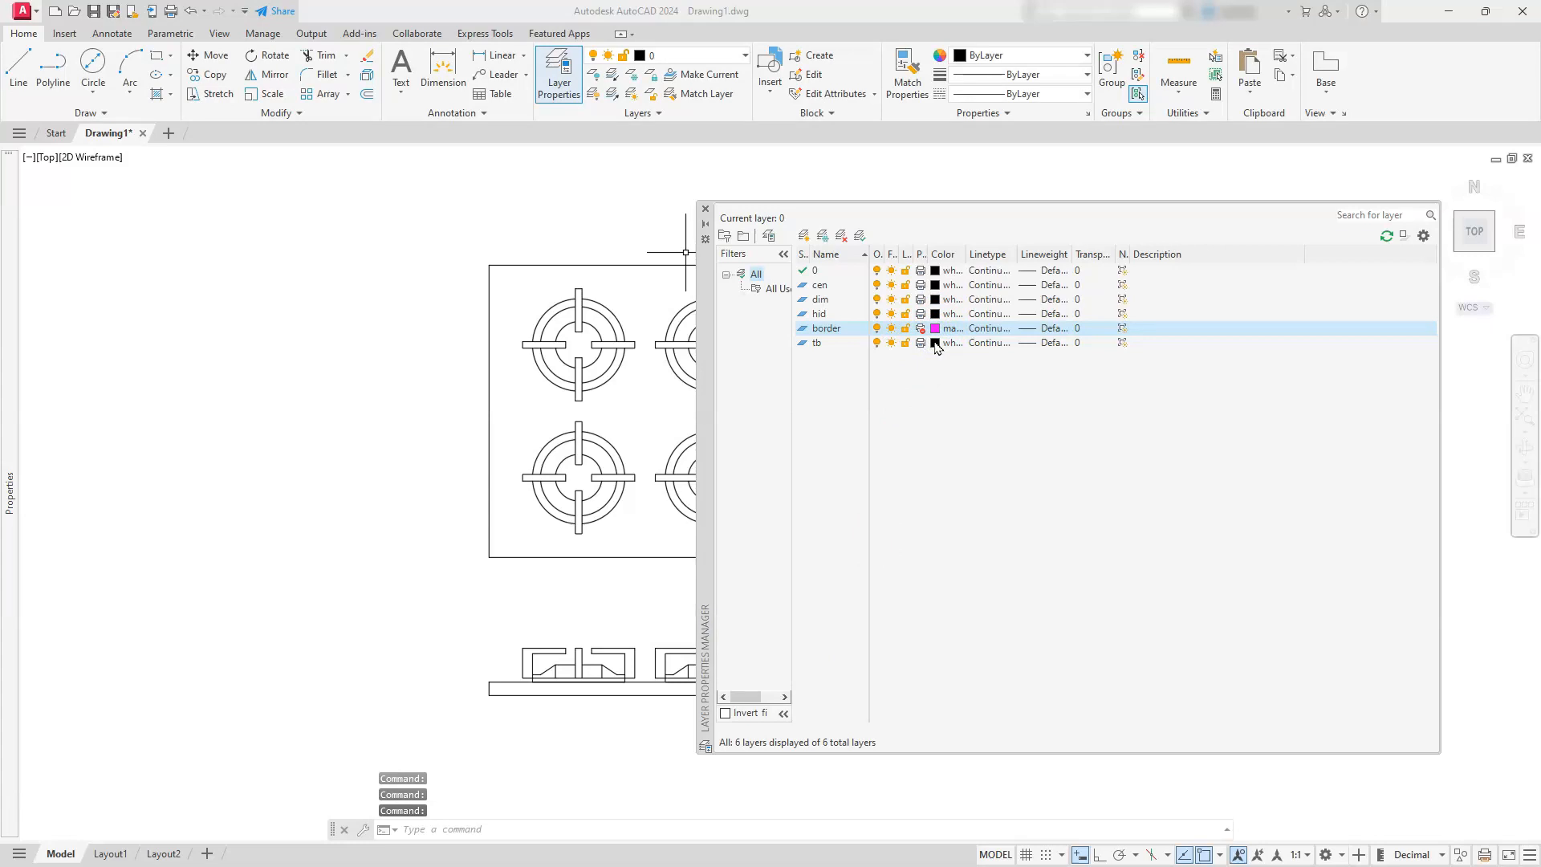
left_click(935, 343)
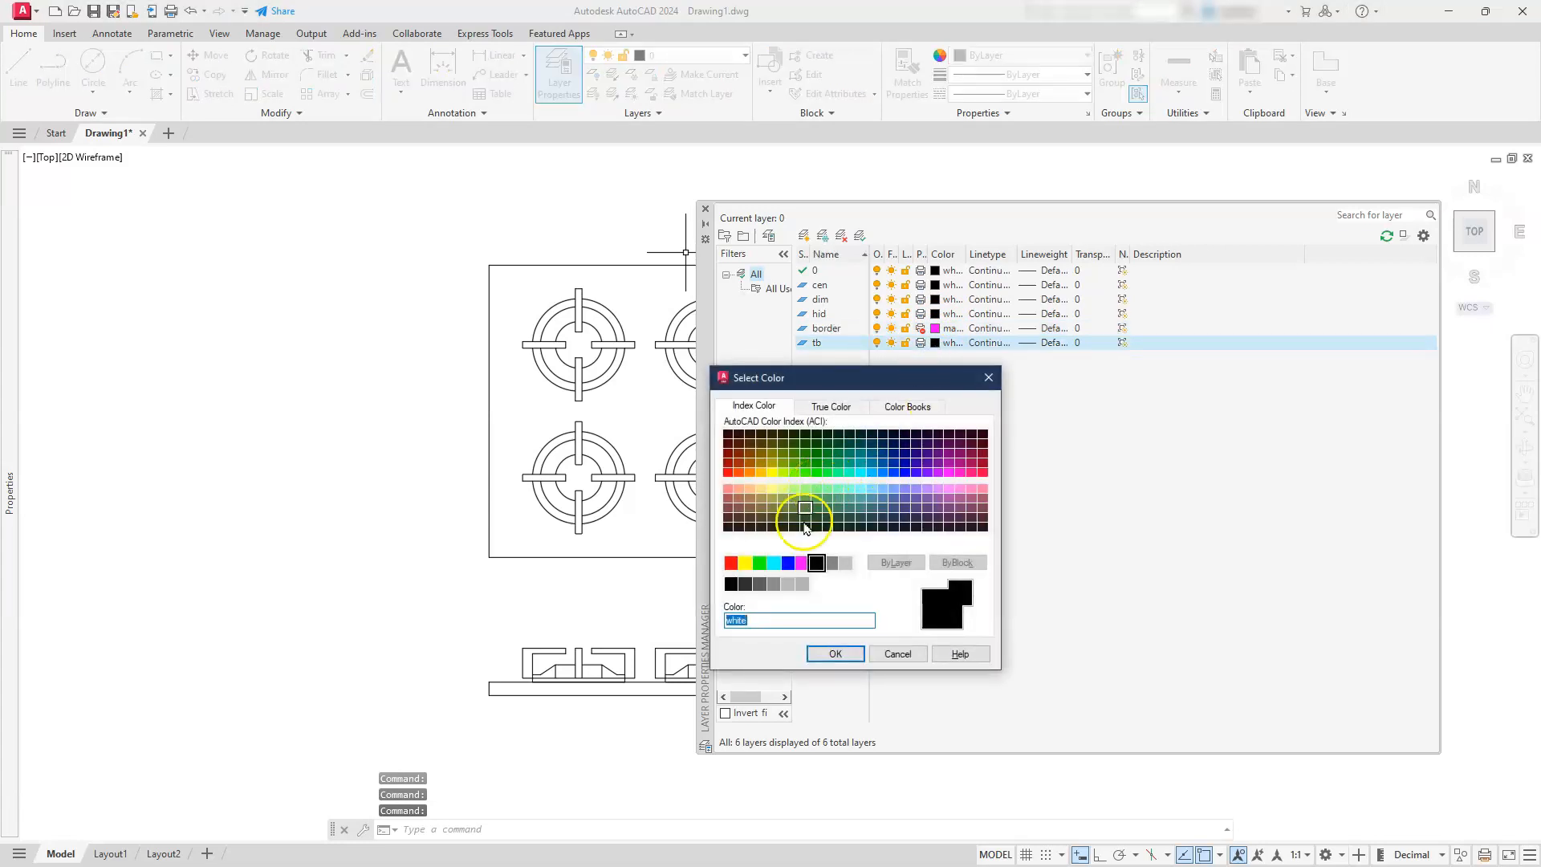
left_click(787, 564)
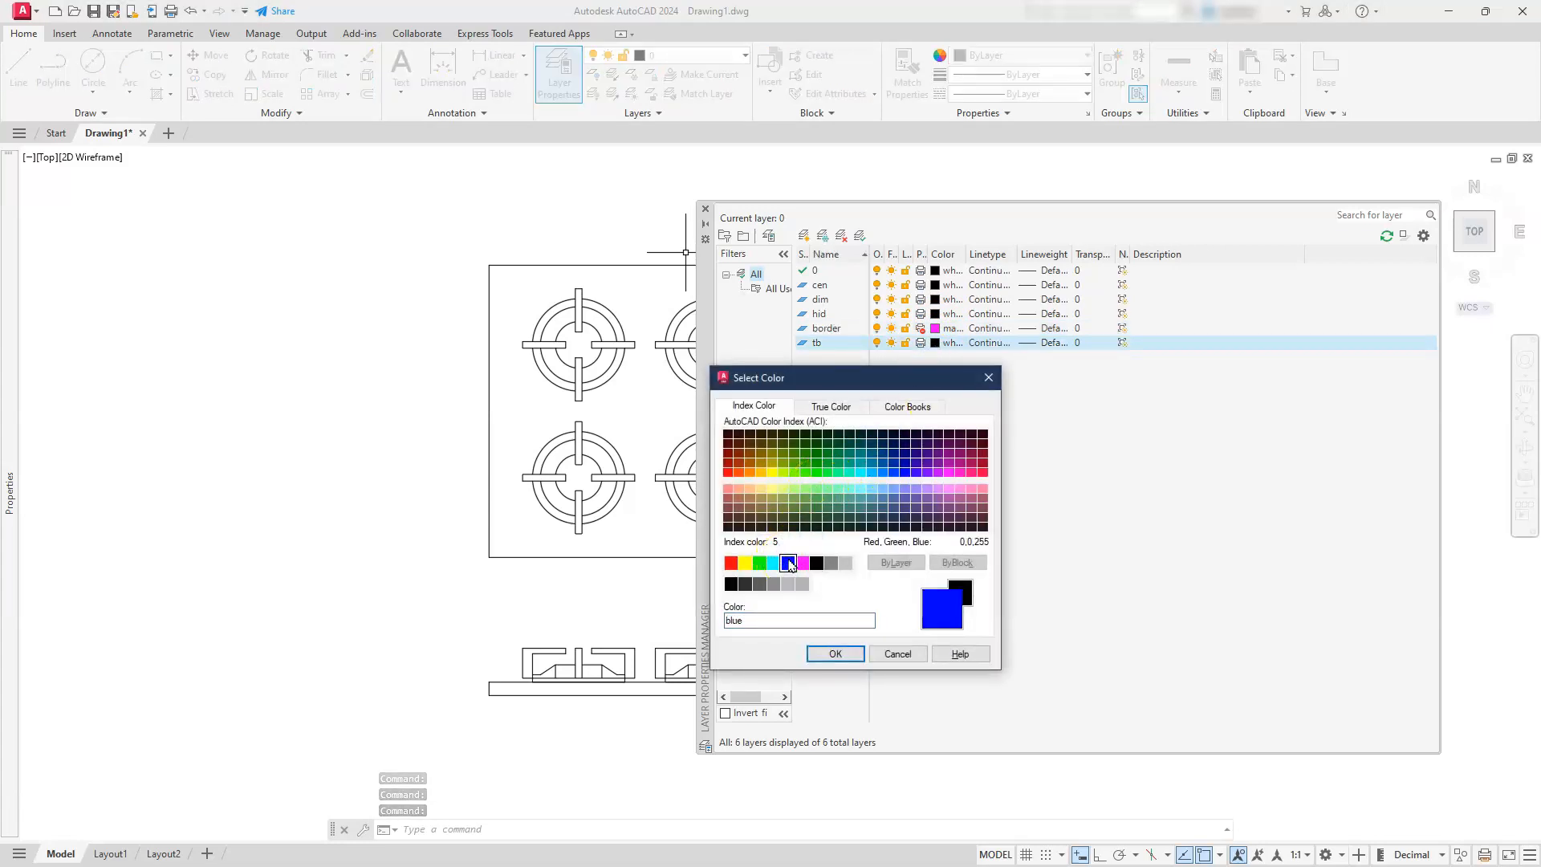
left_click(824, 654)
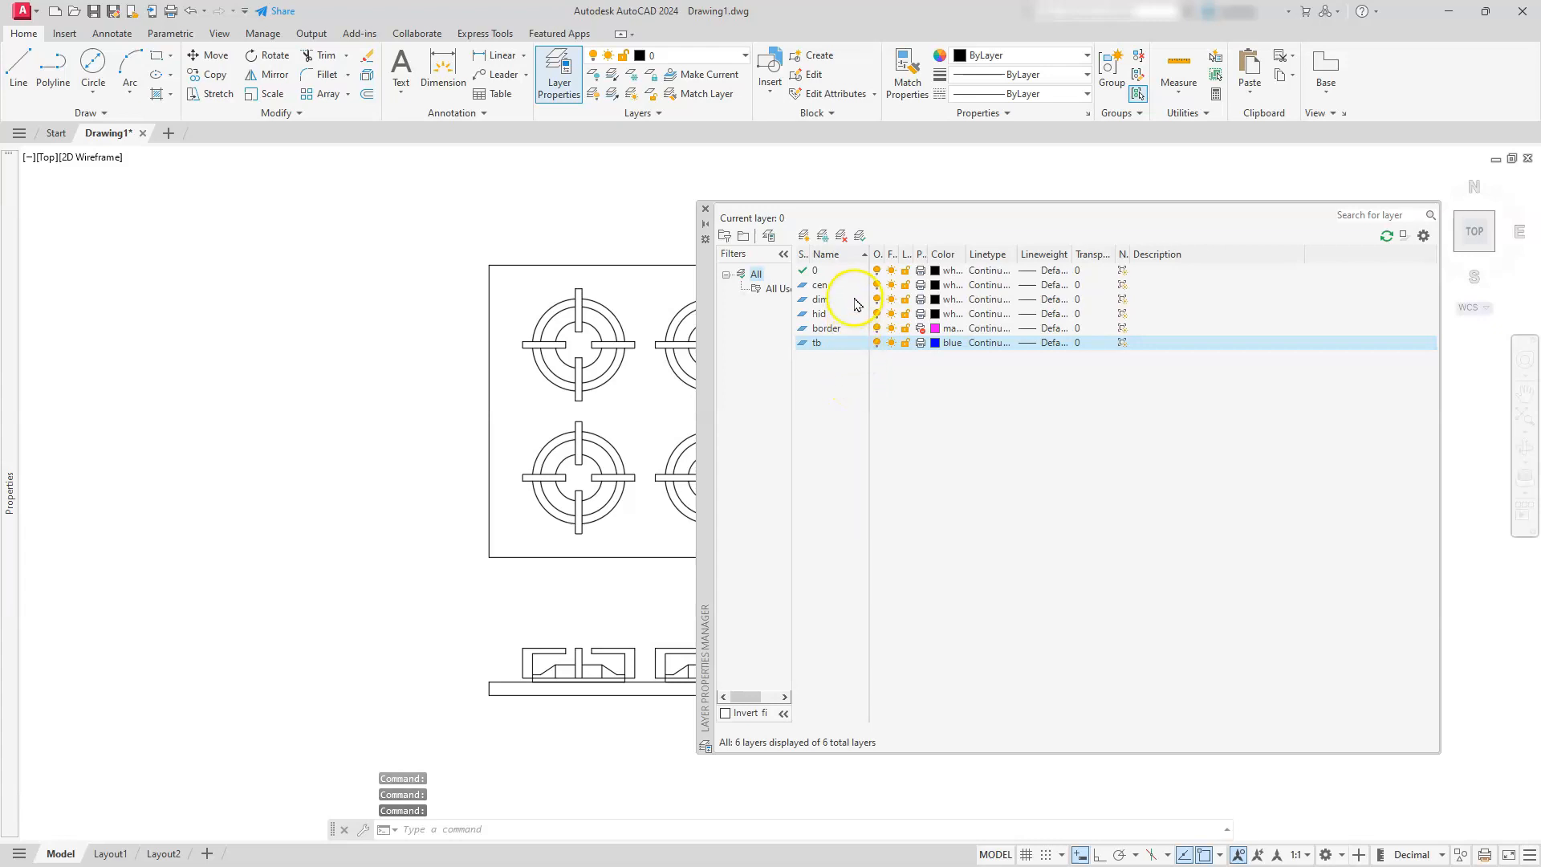
left_click(935, 285)
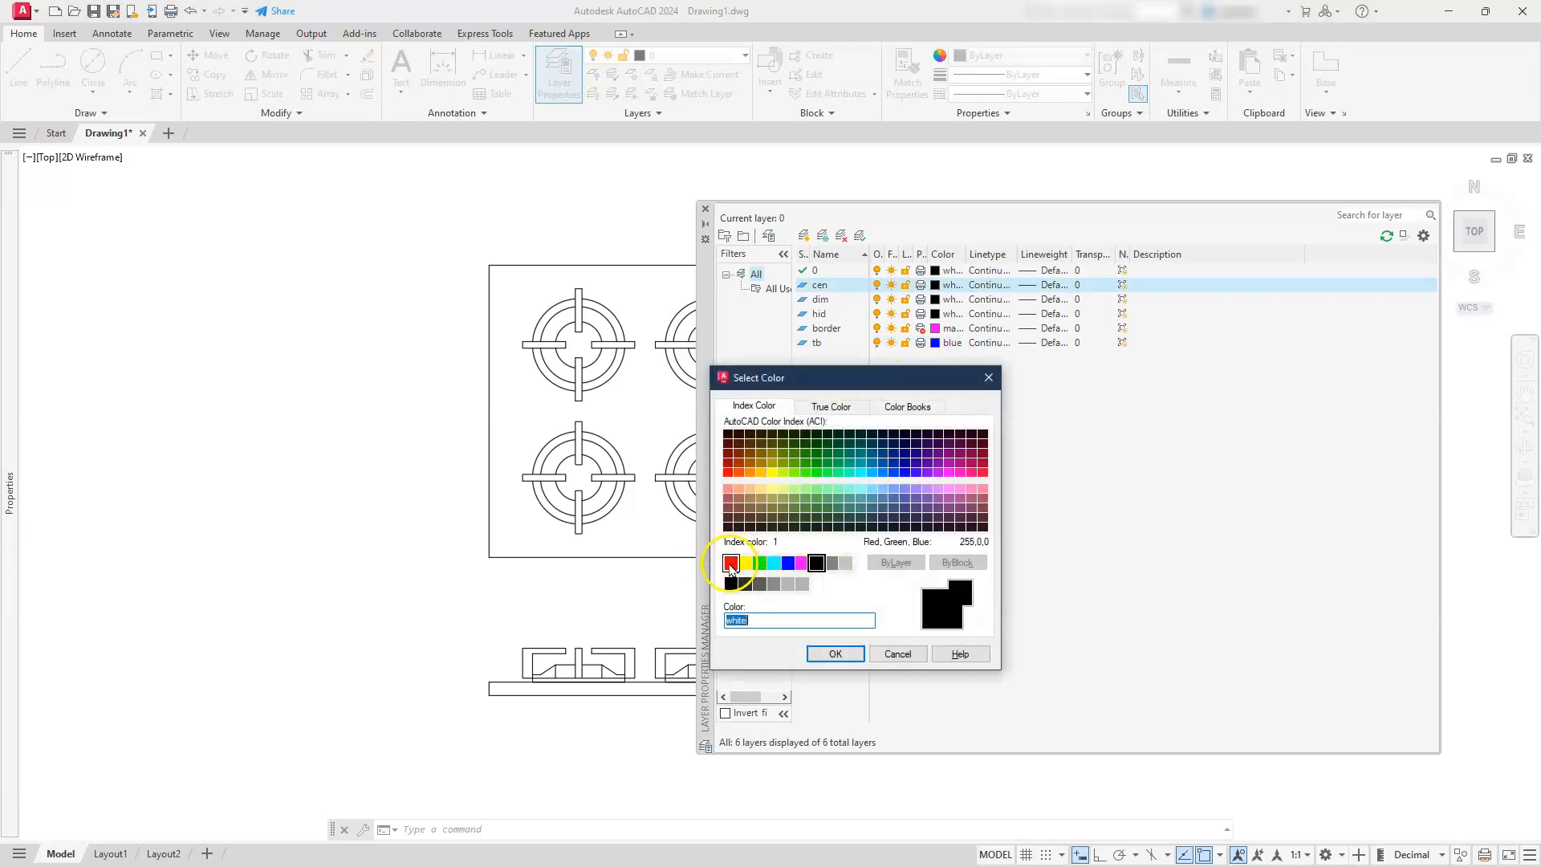
left_click(731, 563)
left_click(838, 653)
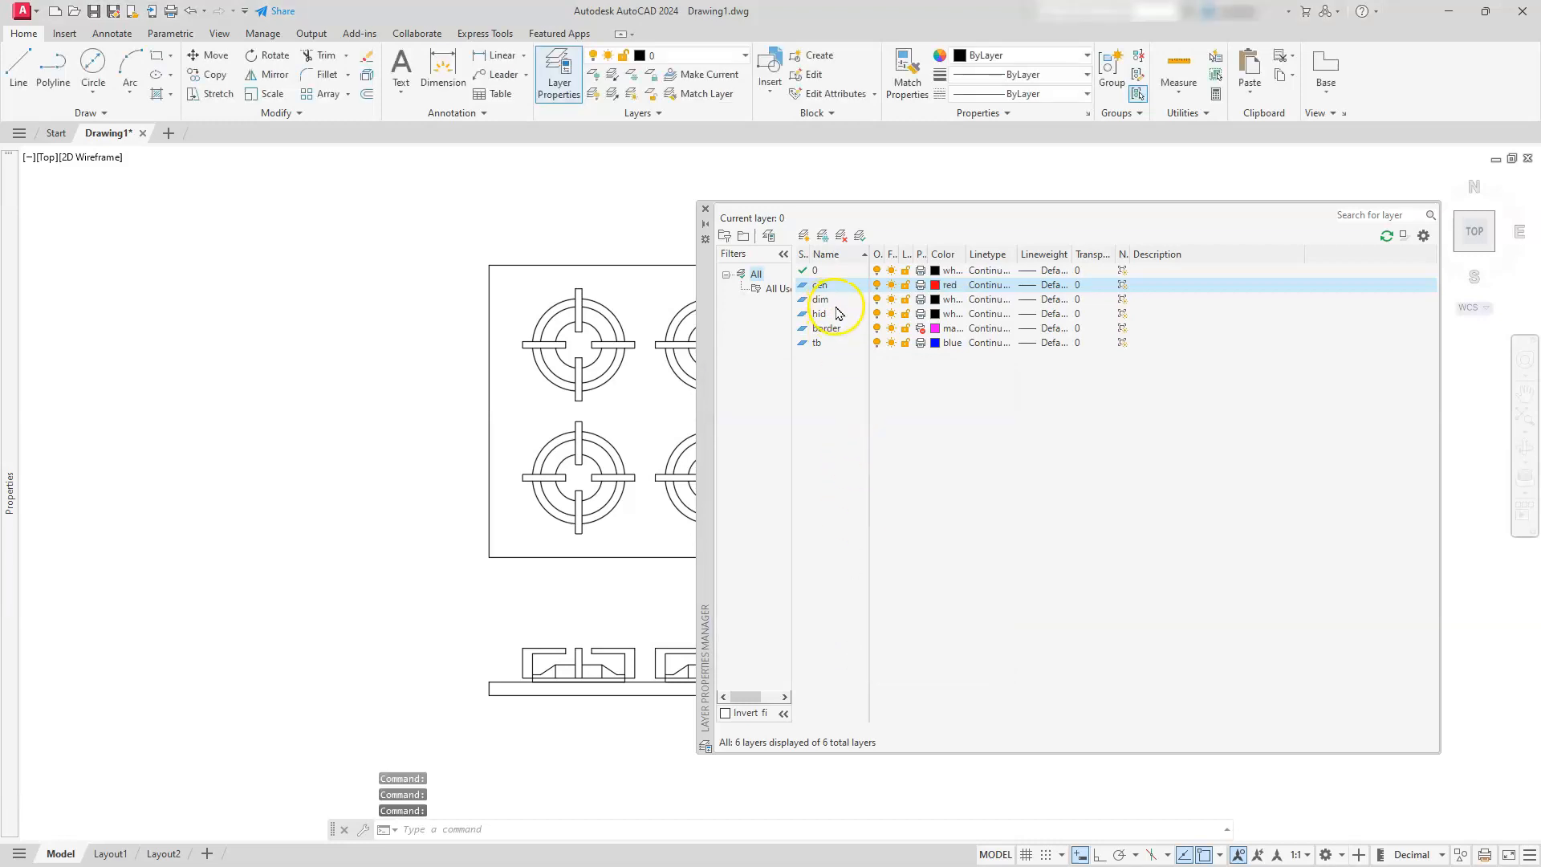
Set the dim layer's color to blue and the hid layer's color to red
left_click(935, 300)
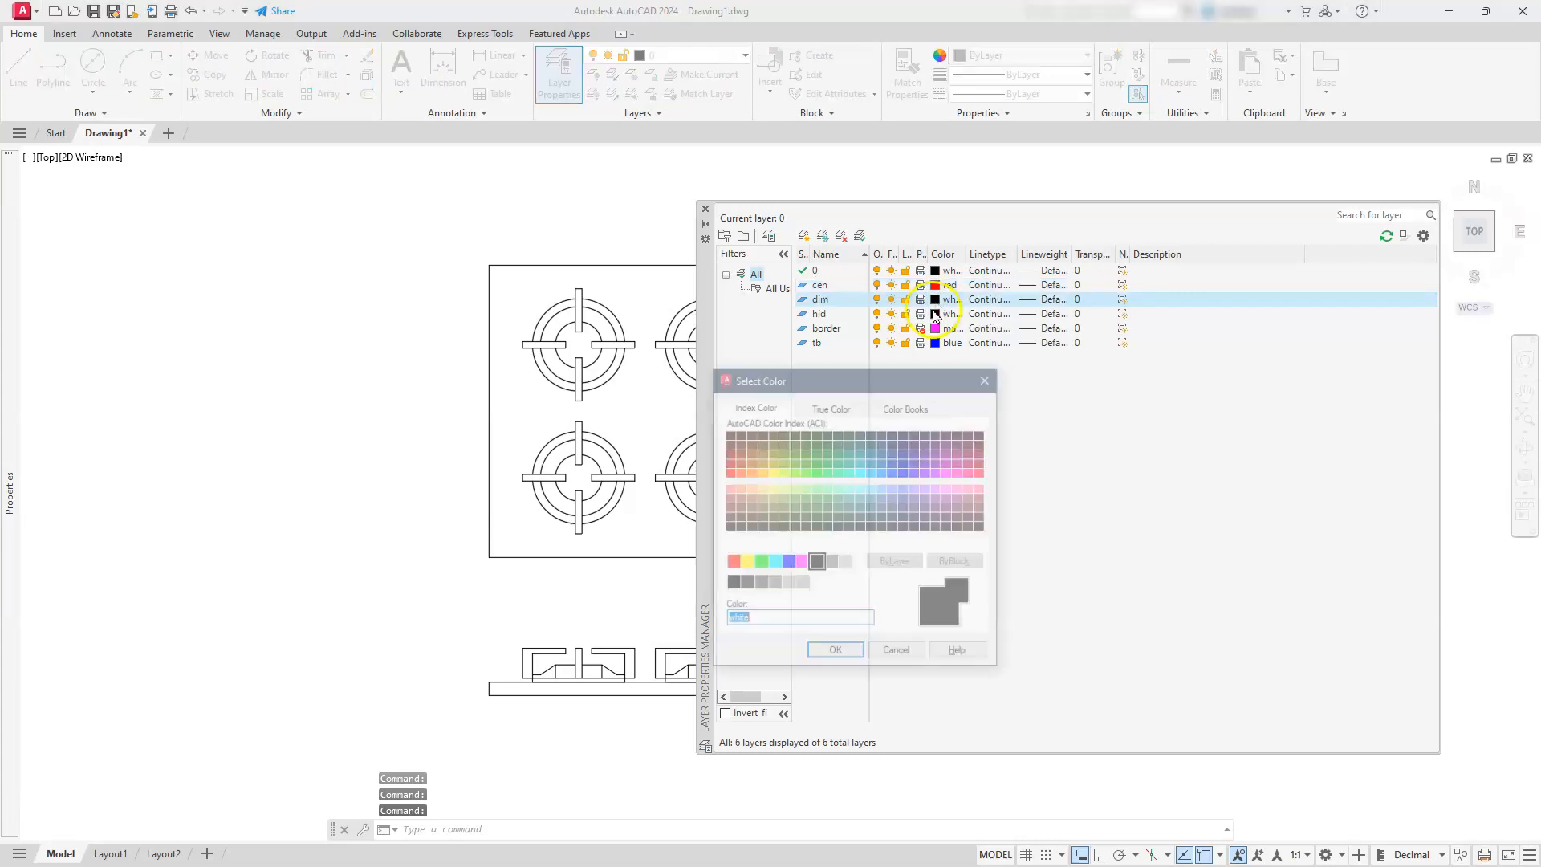
left_click(788, 564)
left_click(826, 654)
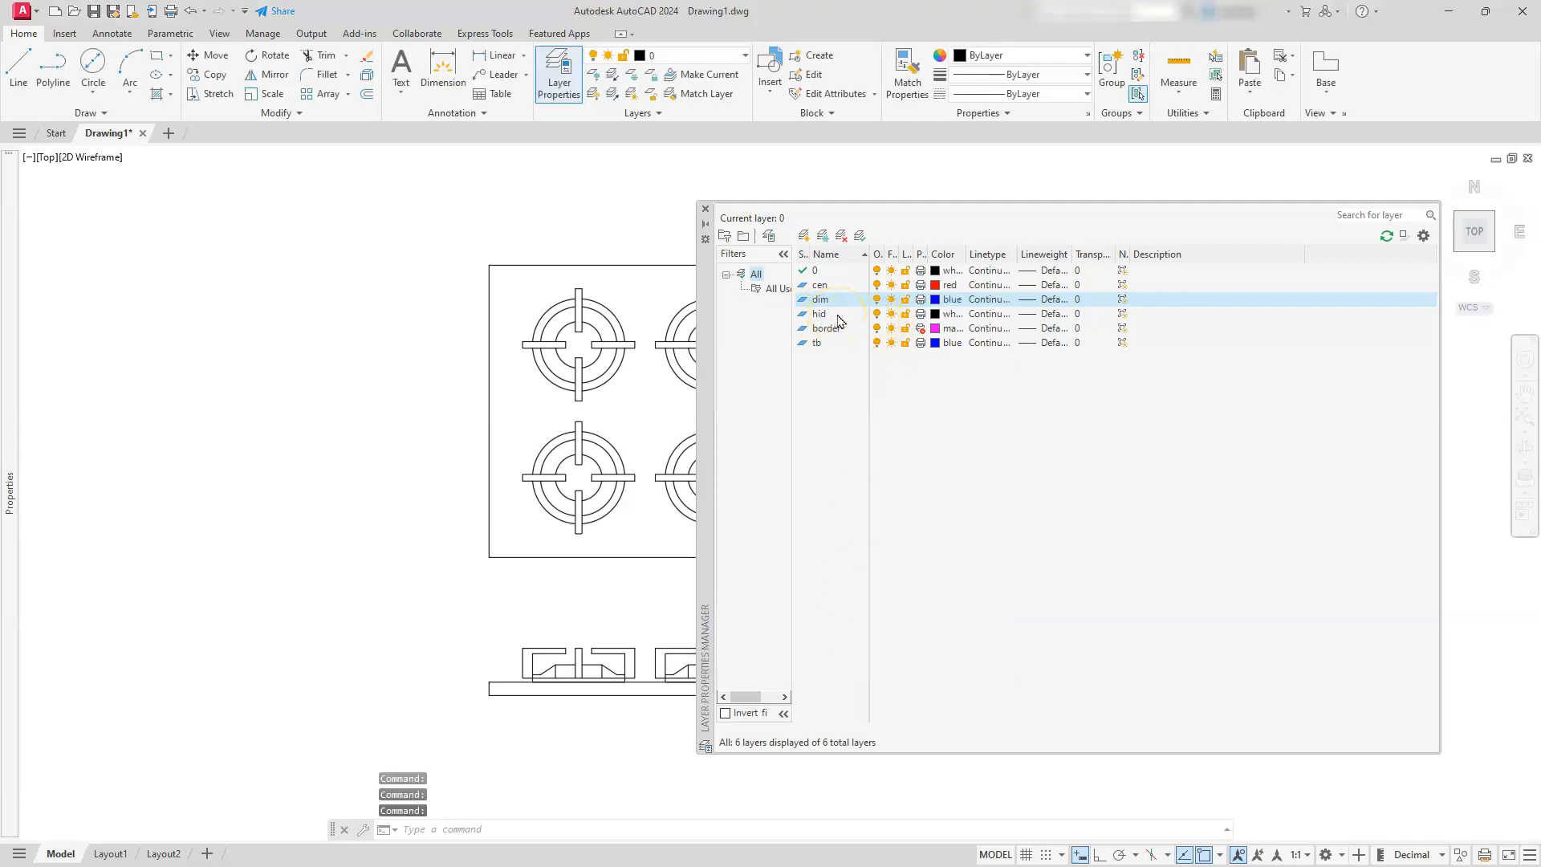
left_click(934, 313)
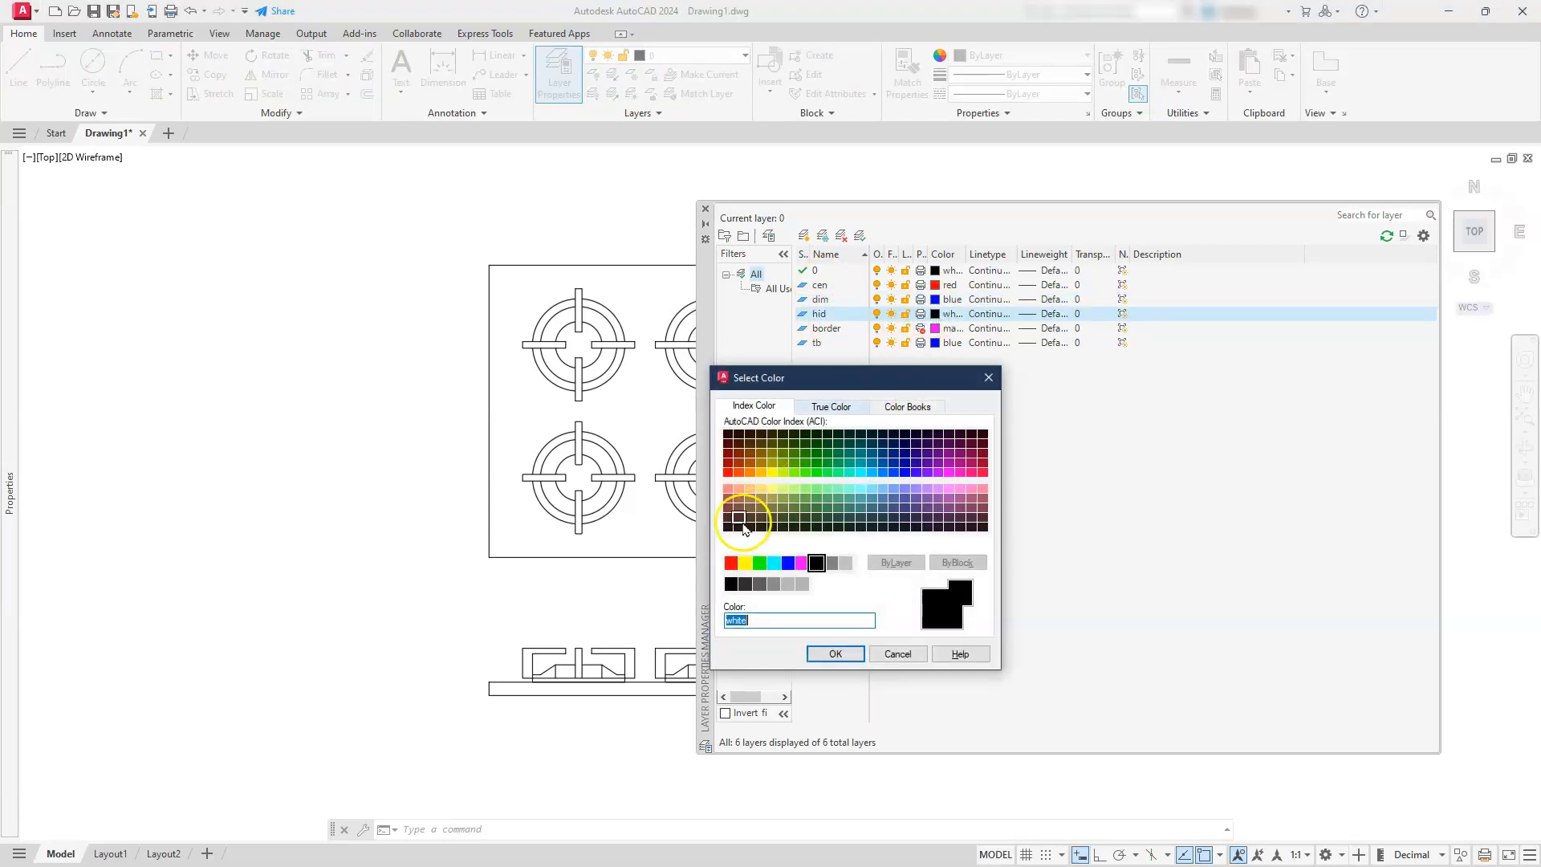
left_click(730, 562)
left_click(833, 654)
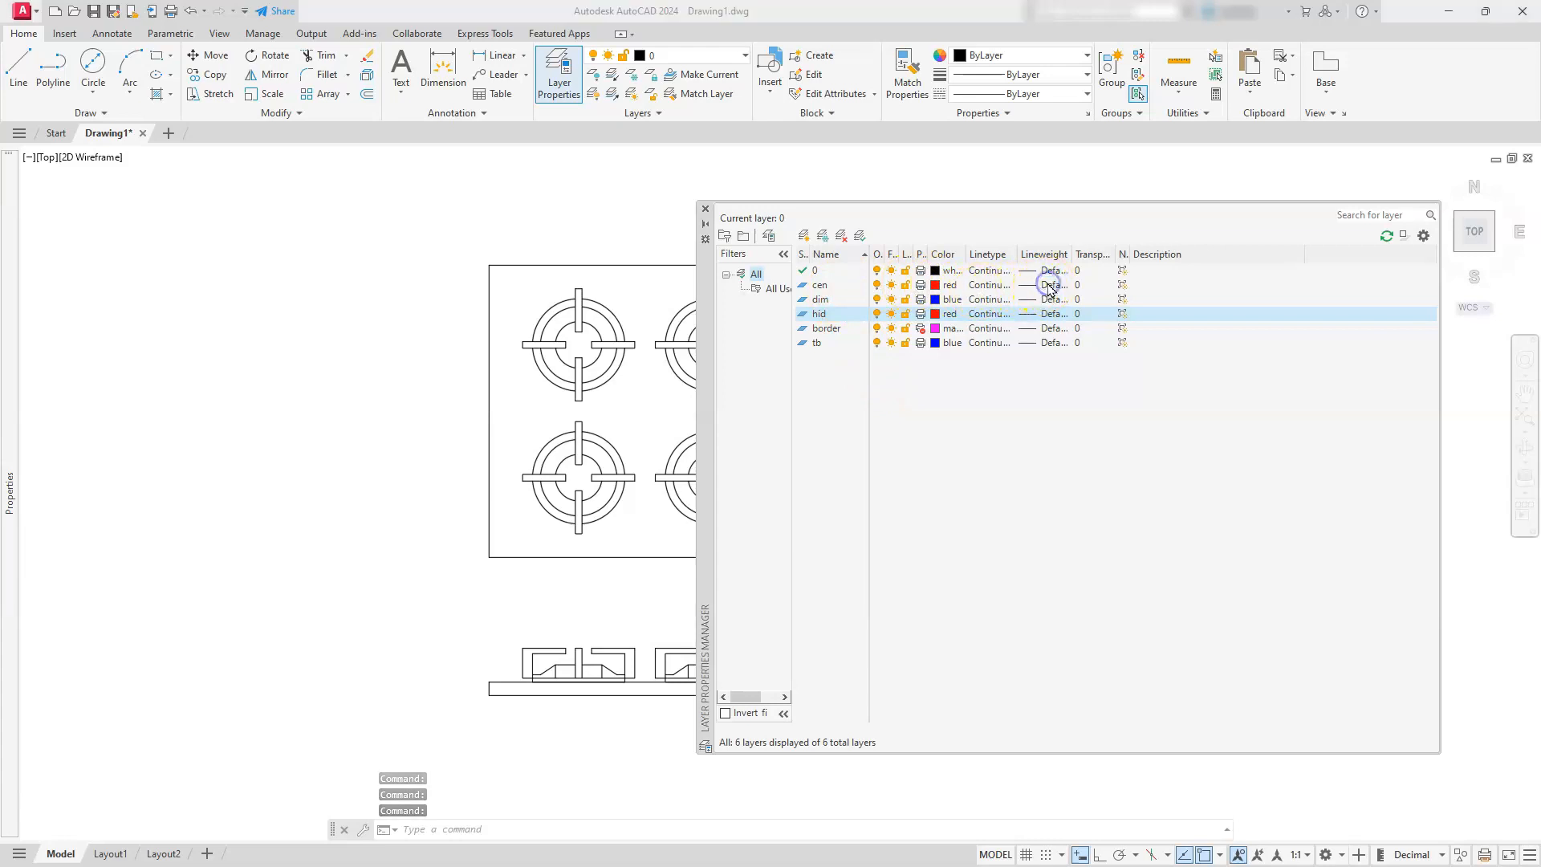
Load the CENTER linetype and assign it to the cen layer
left_click(1050, 286)
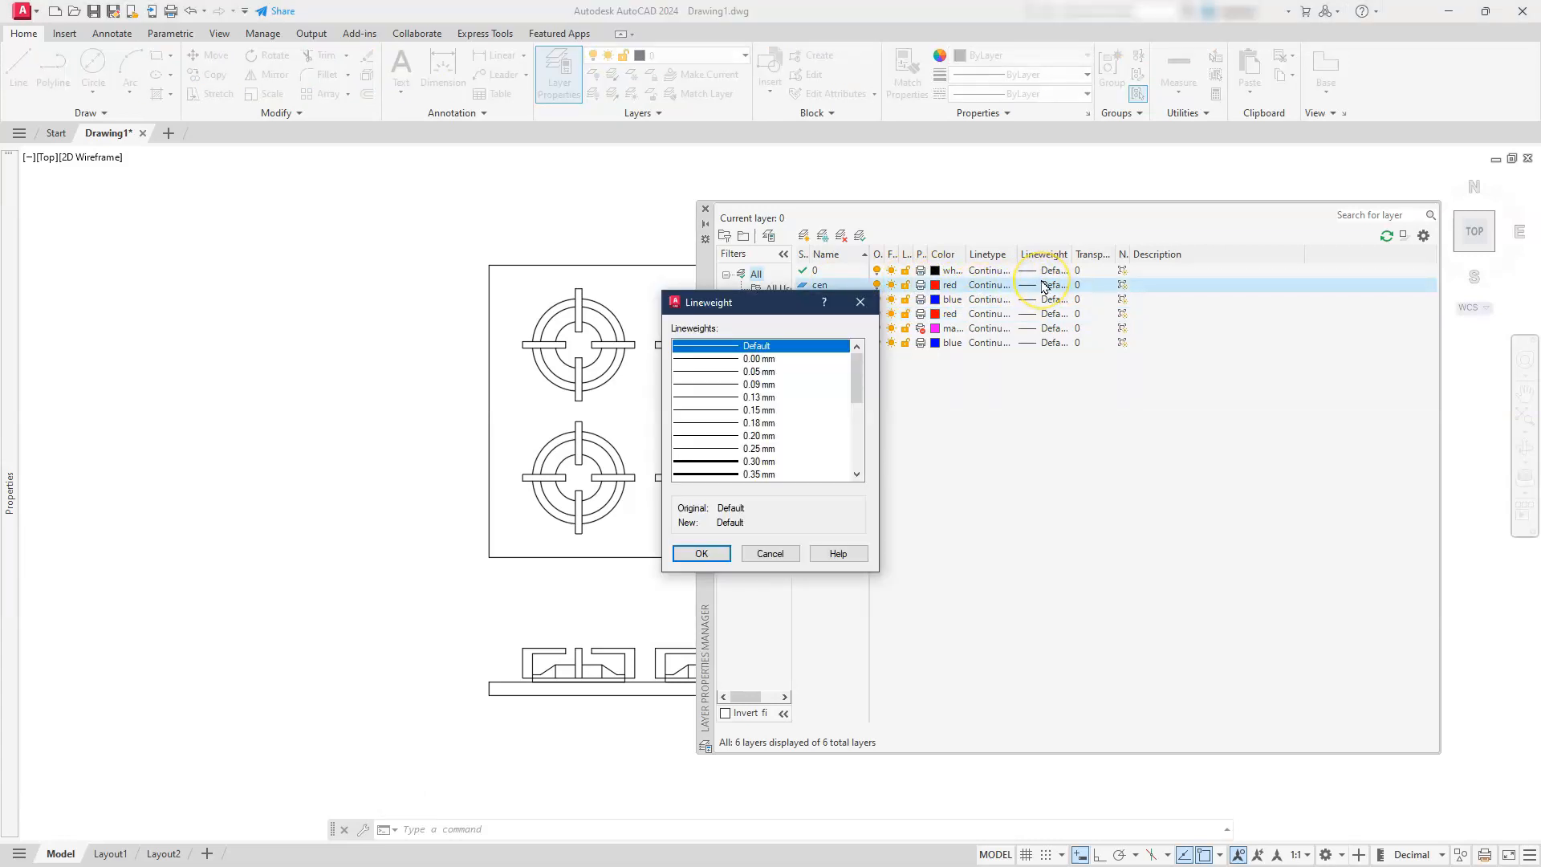
left_click(860, 302)
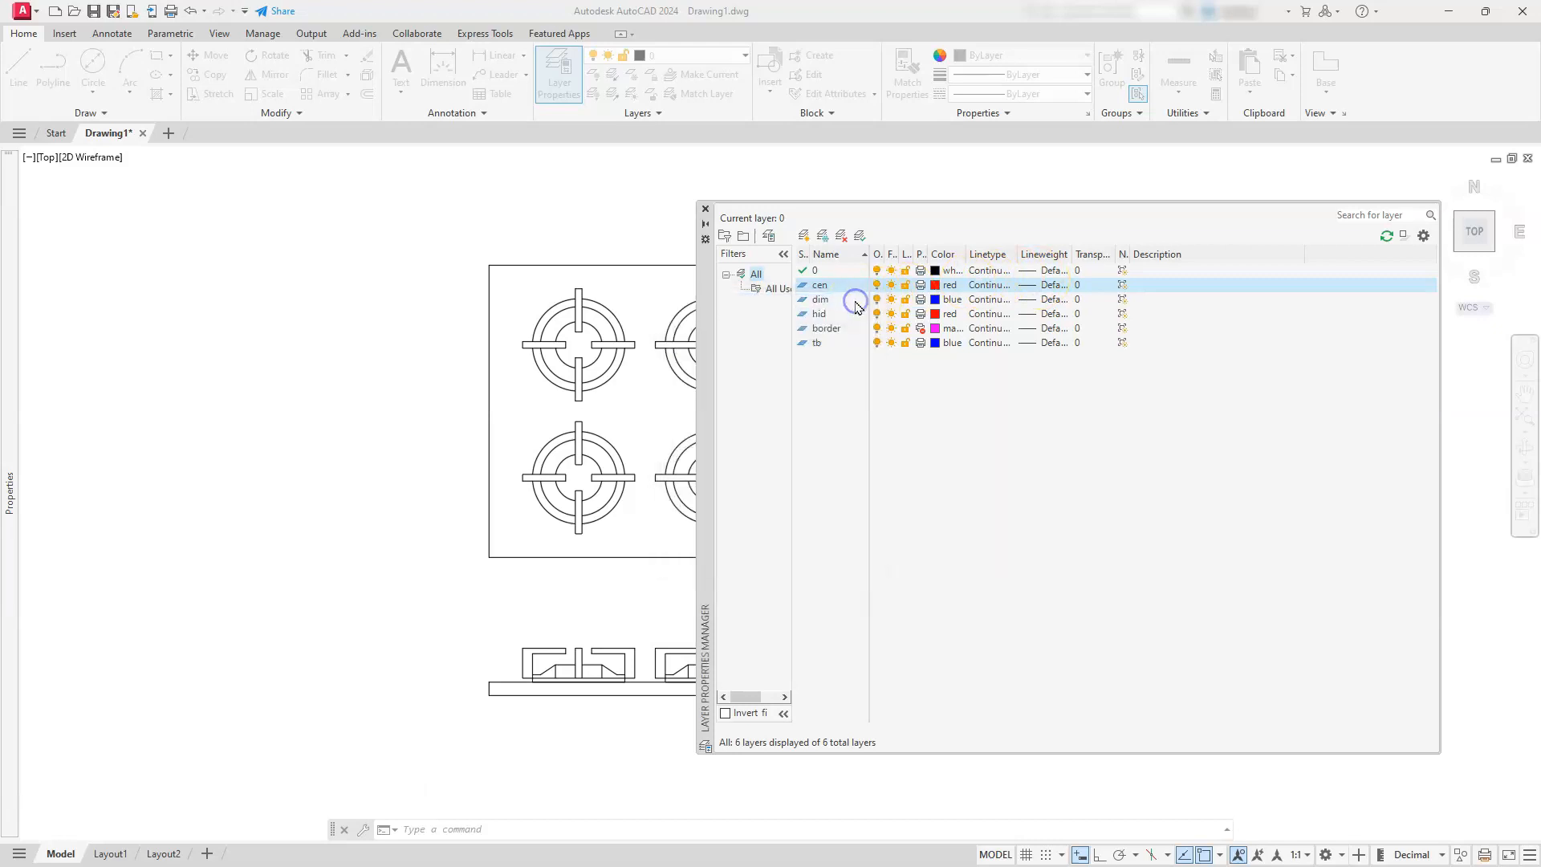
left_click(980, 287)
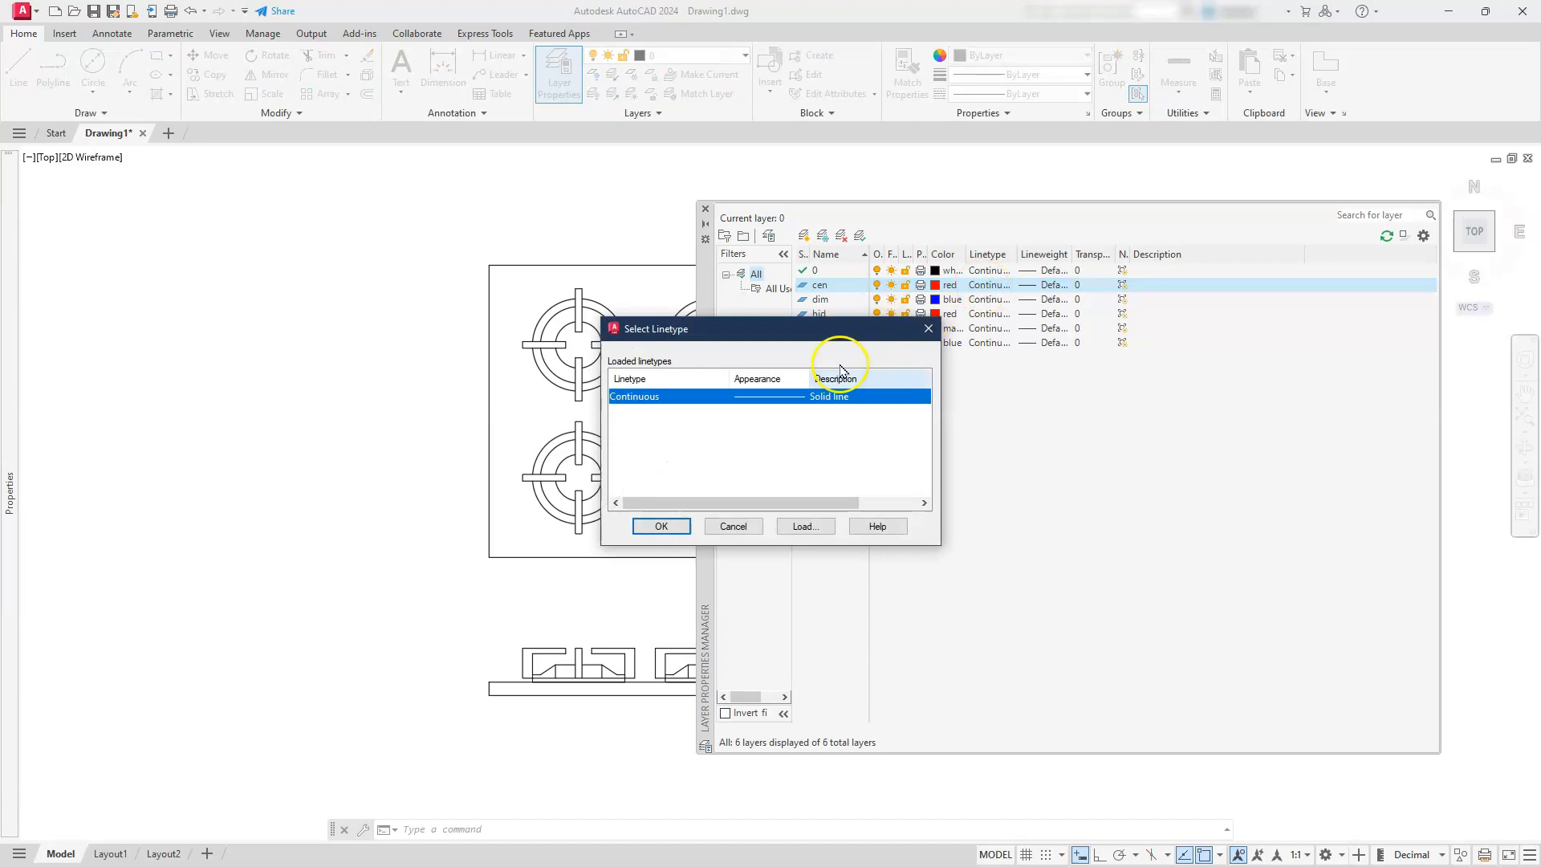
left_click(805, 527)
scroll(700, 437, "down", 6)
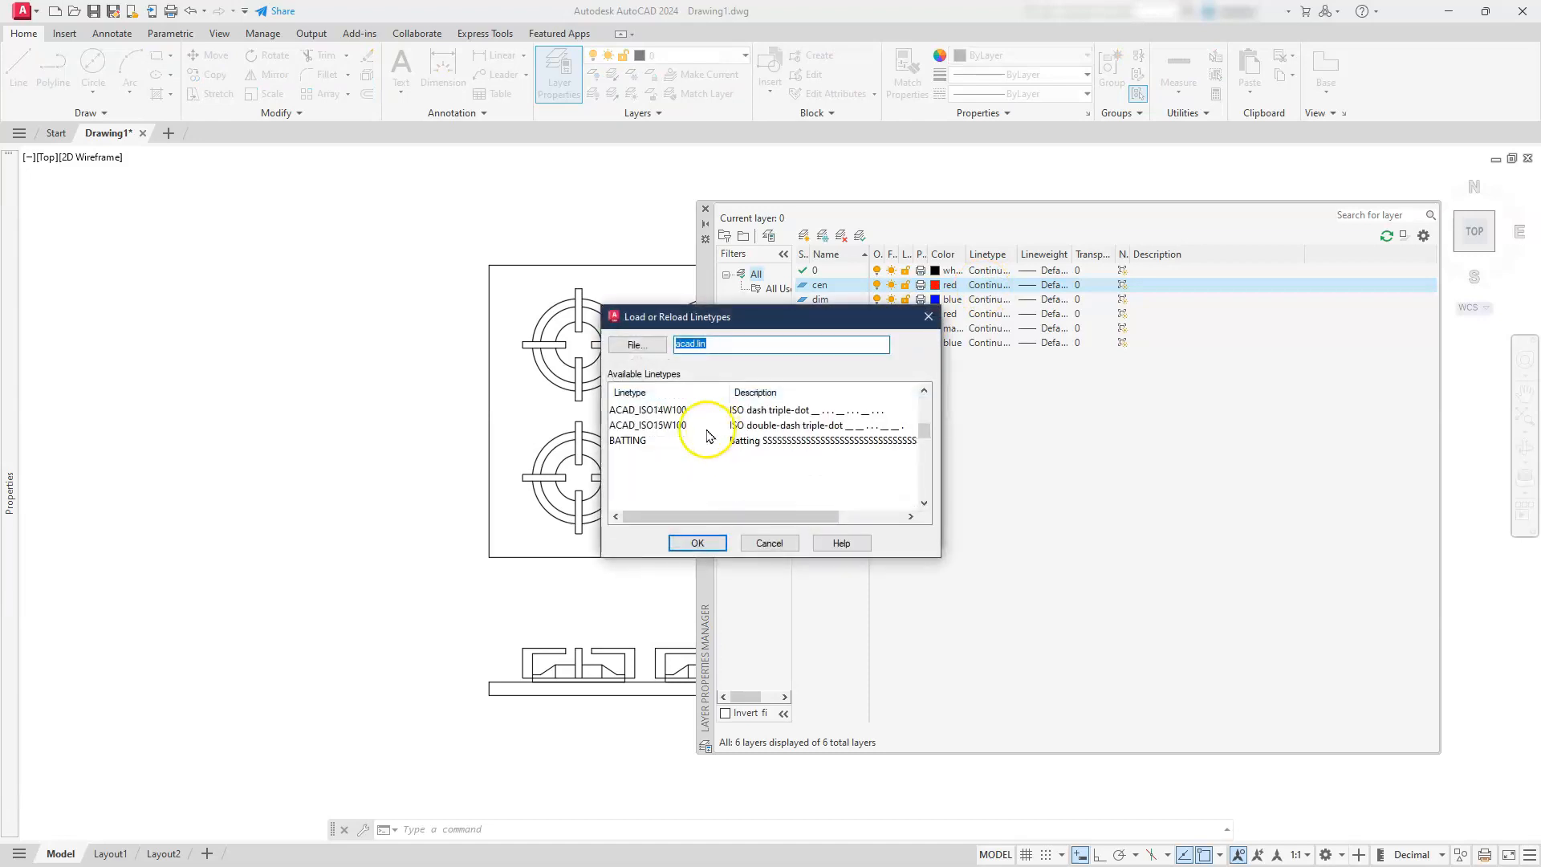
left_click(625, 410)
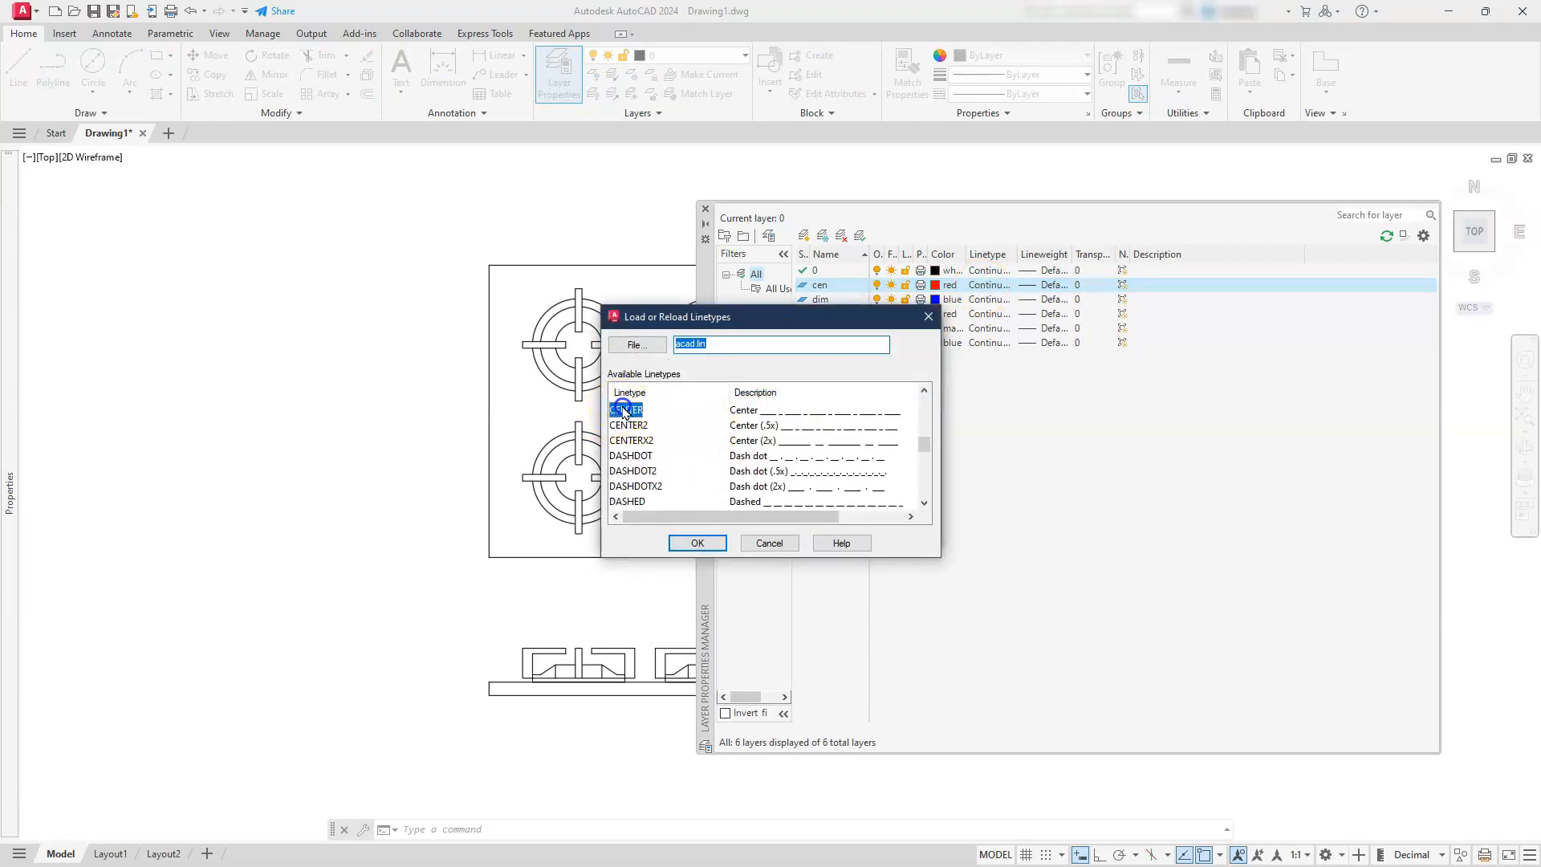
left_click(695, 543)
left_click(651, 414)
left_click(627, 397)
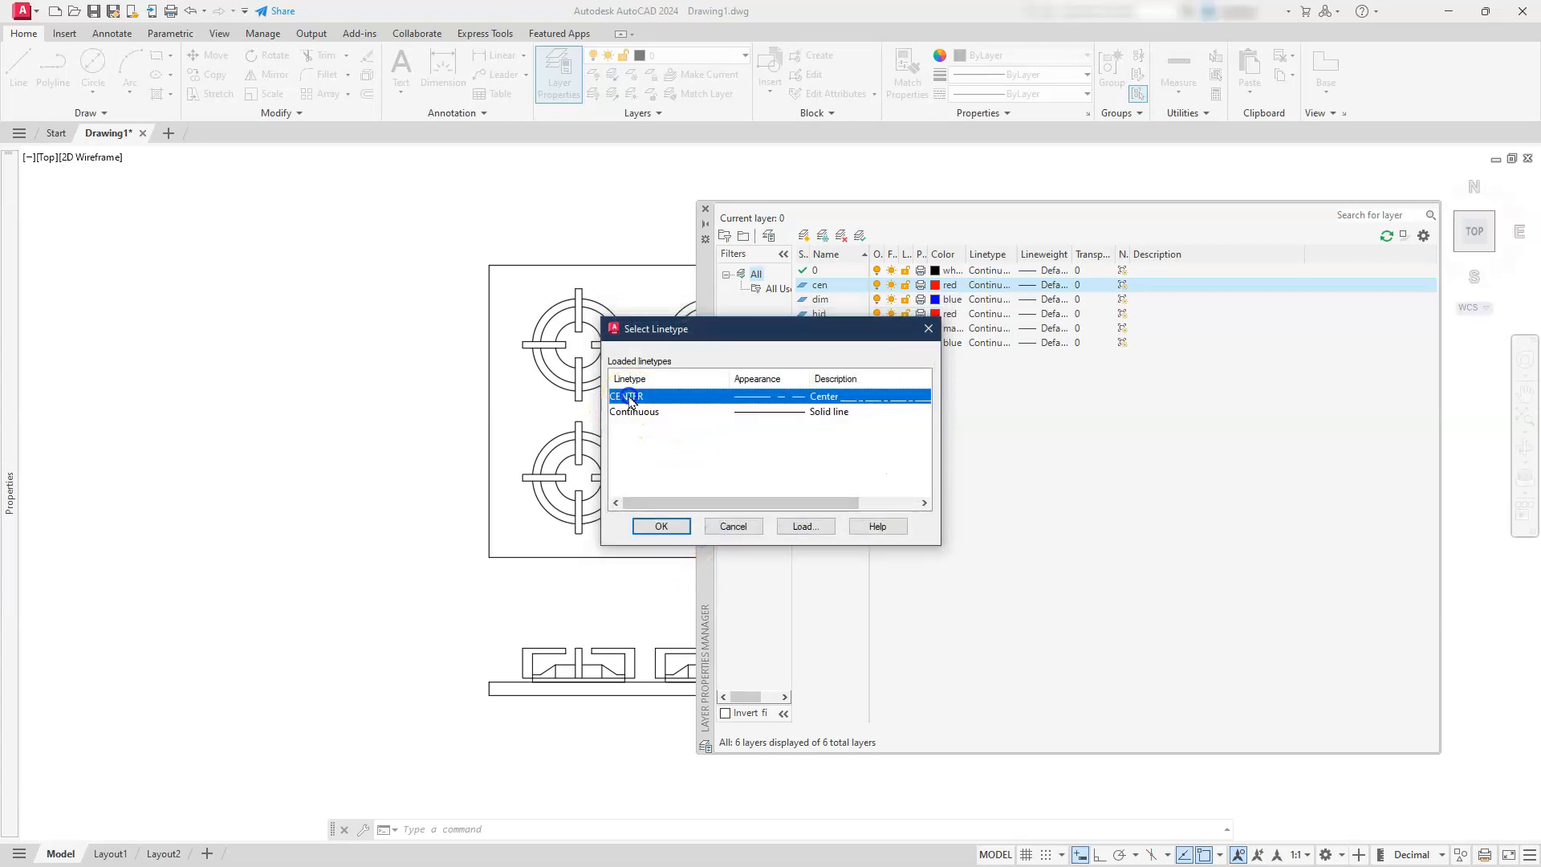
left_click(662, 527)
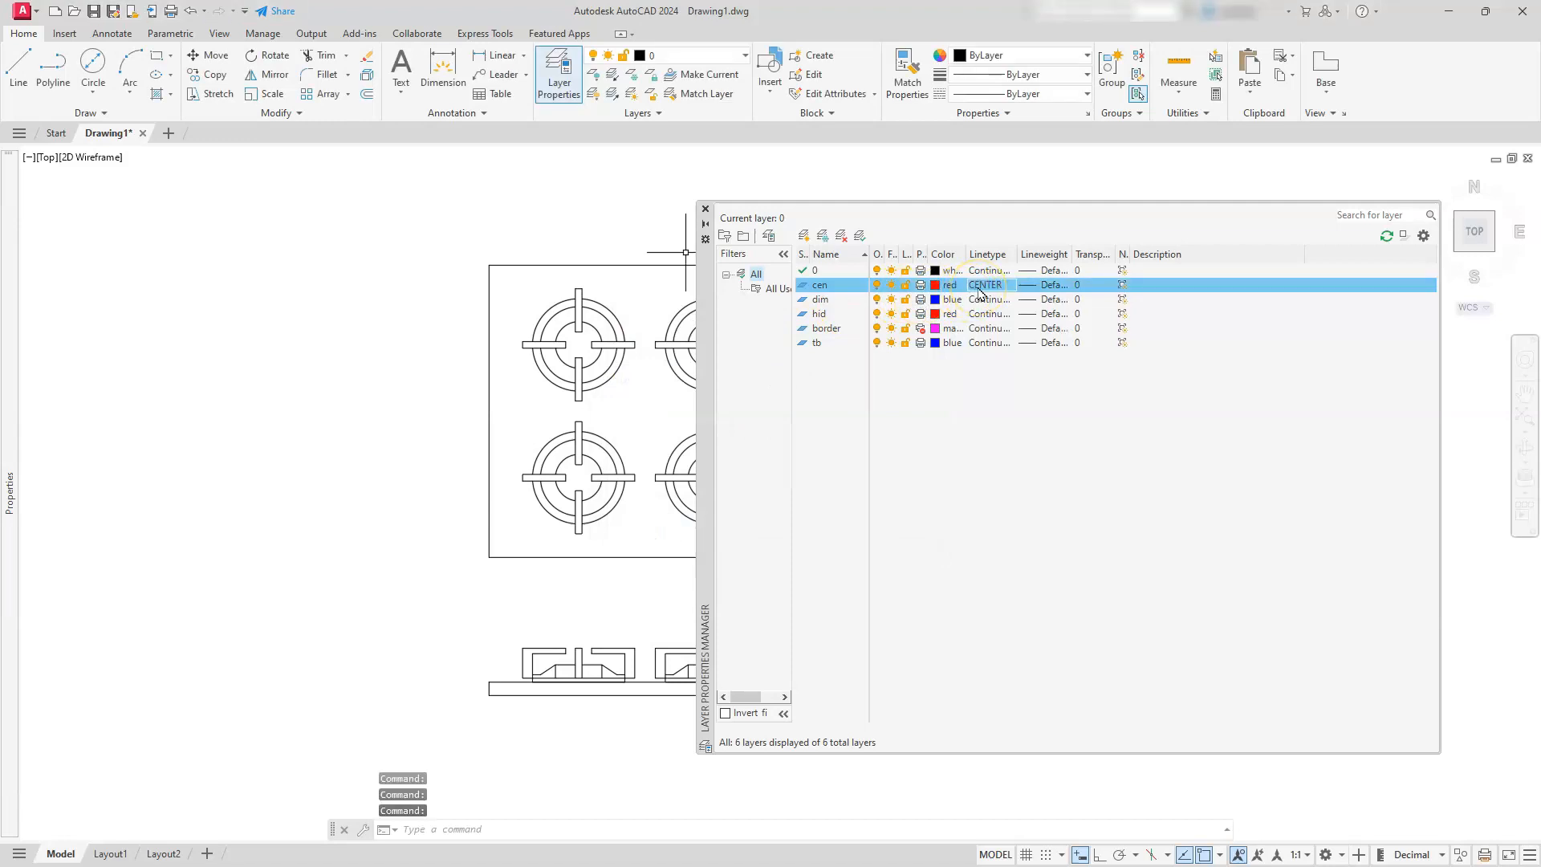
Load the HIDDEN linetype and assign it to the hid layer
left_click(980, 314)
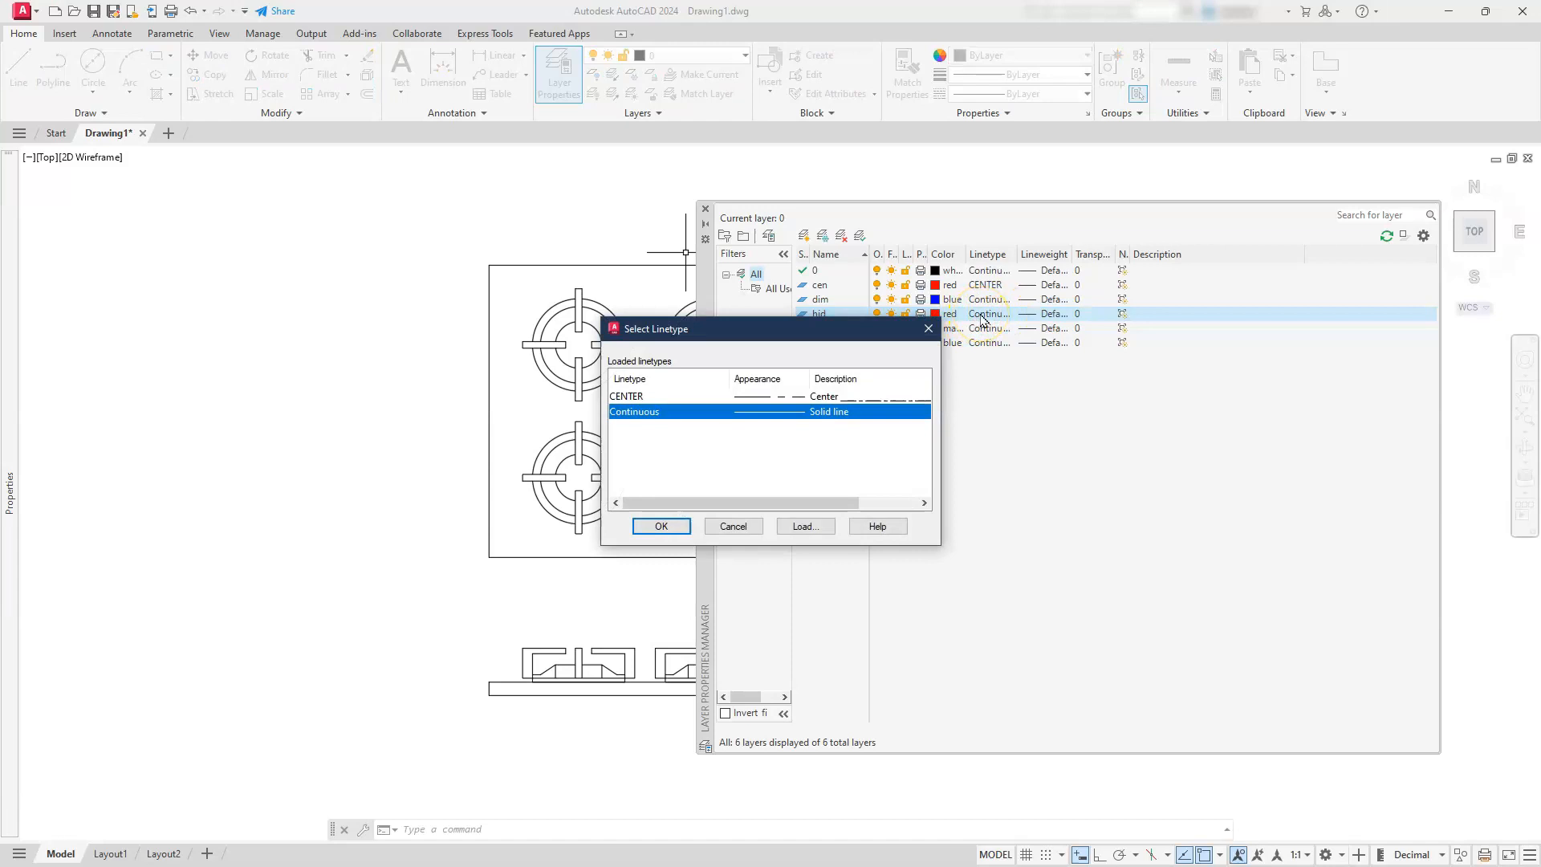
left_click(787, 527)
scroll(747, 459, "down", 10)
scroll(746, 459, "down", 3)
left_click(630, 410)
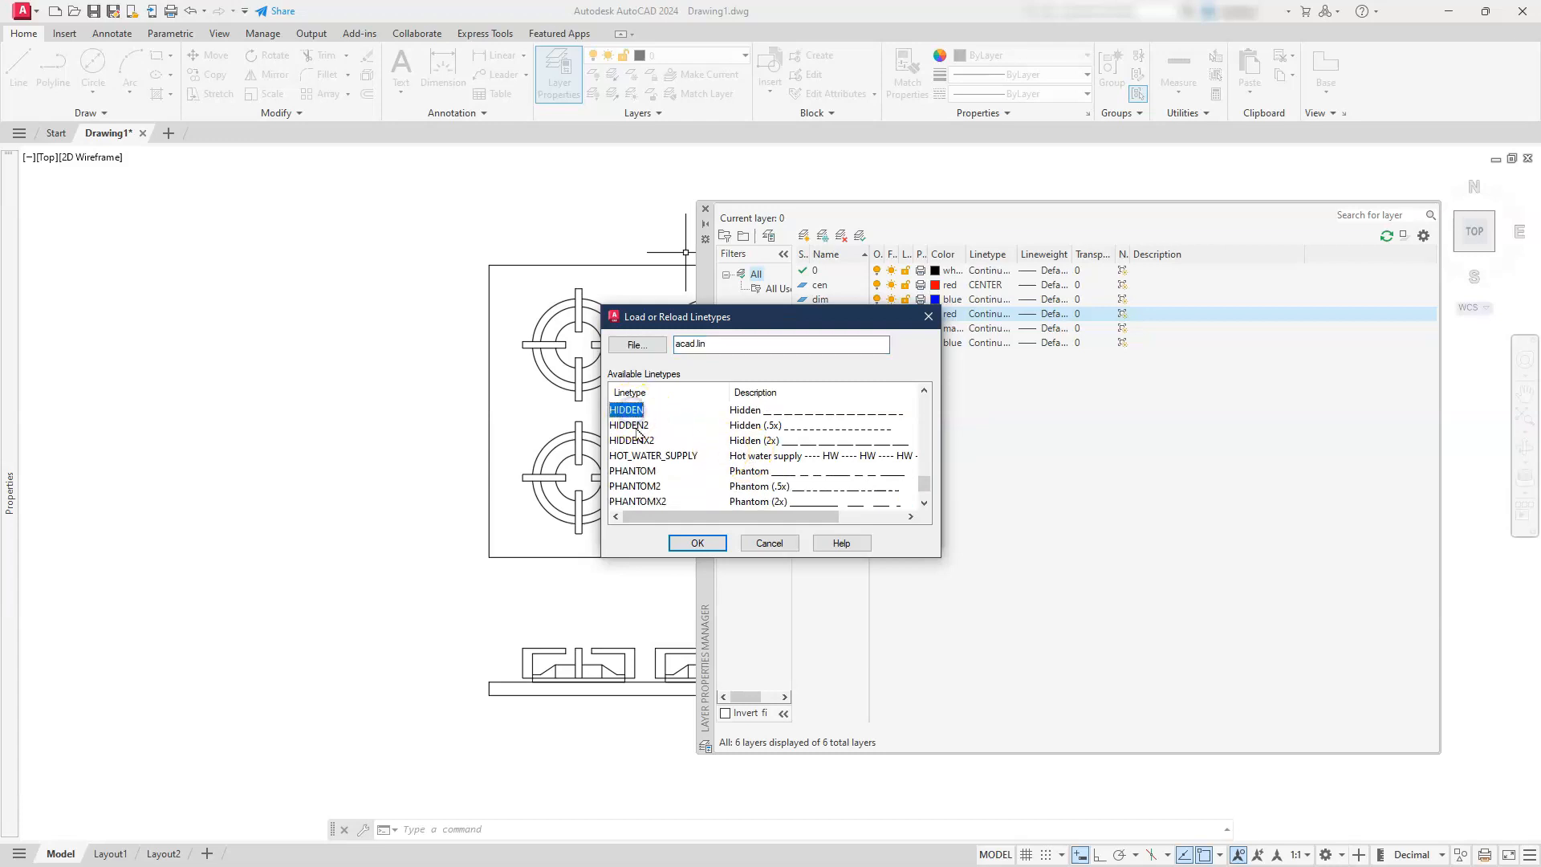
left_click(692, 542)
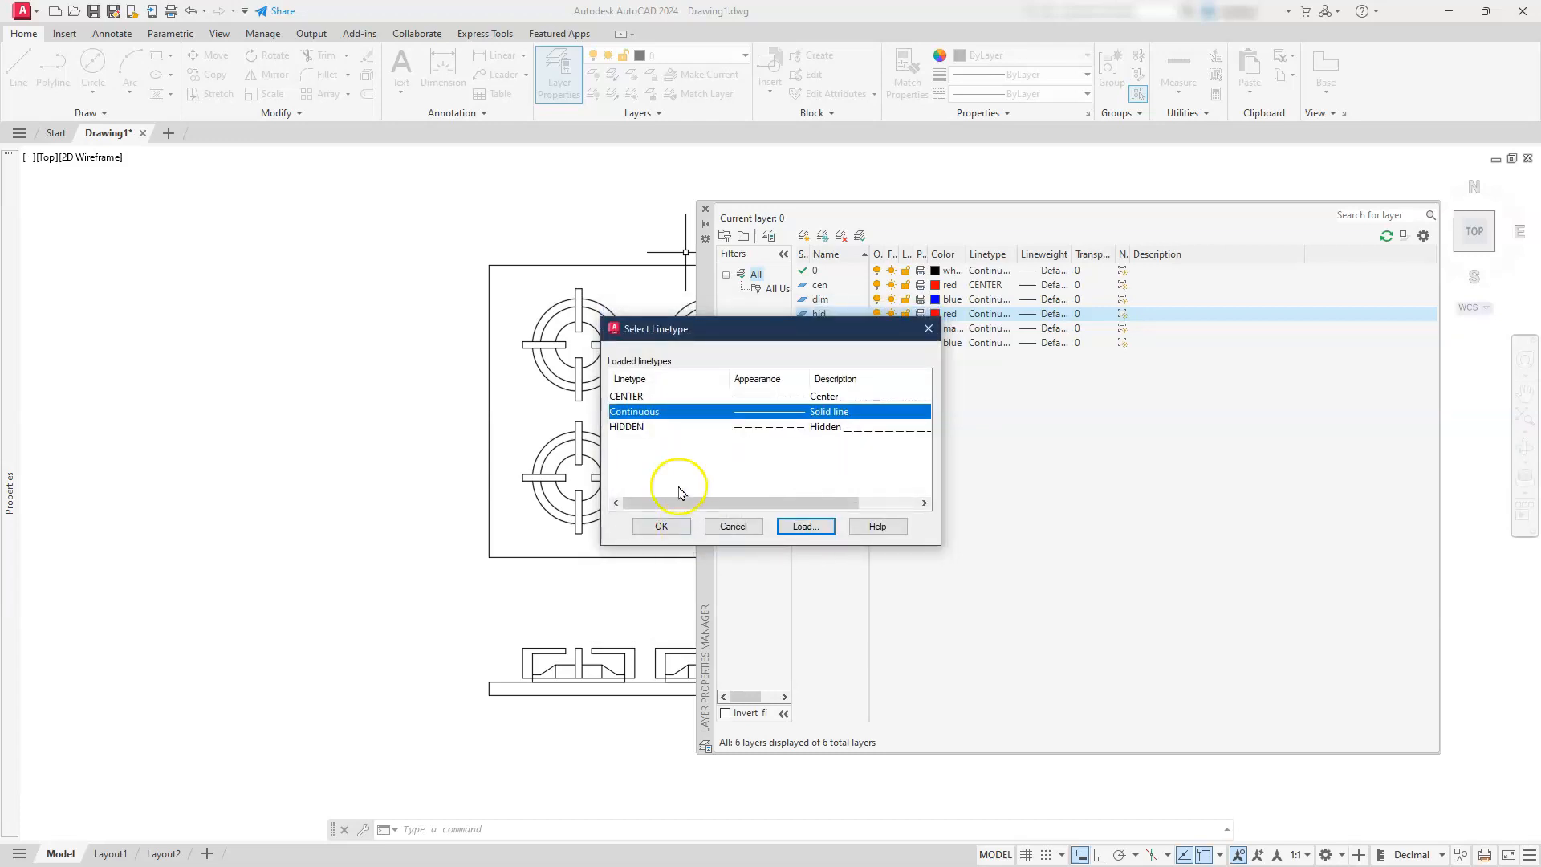
left_click(631, 428)
left_click(660, 524)
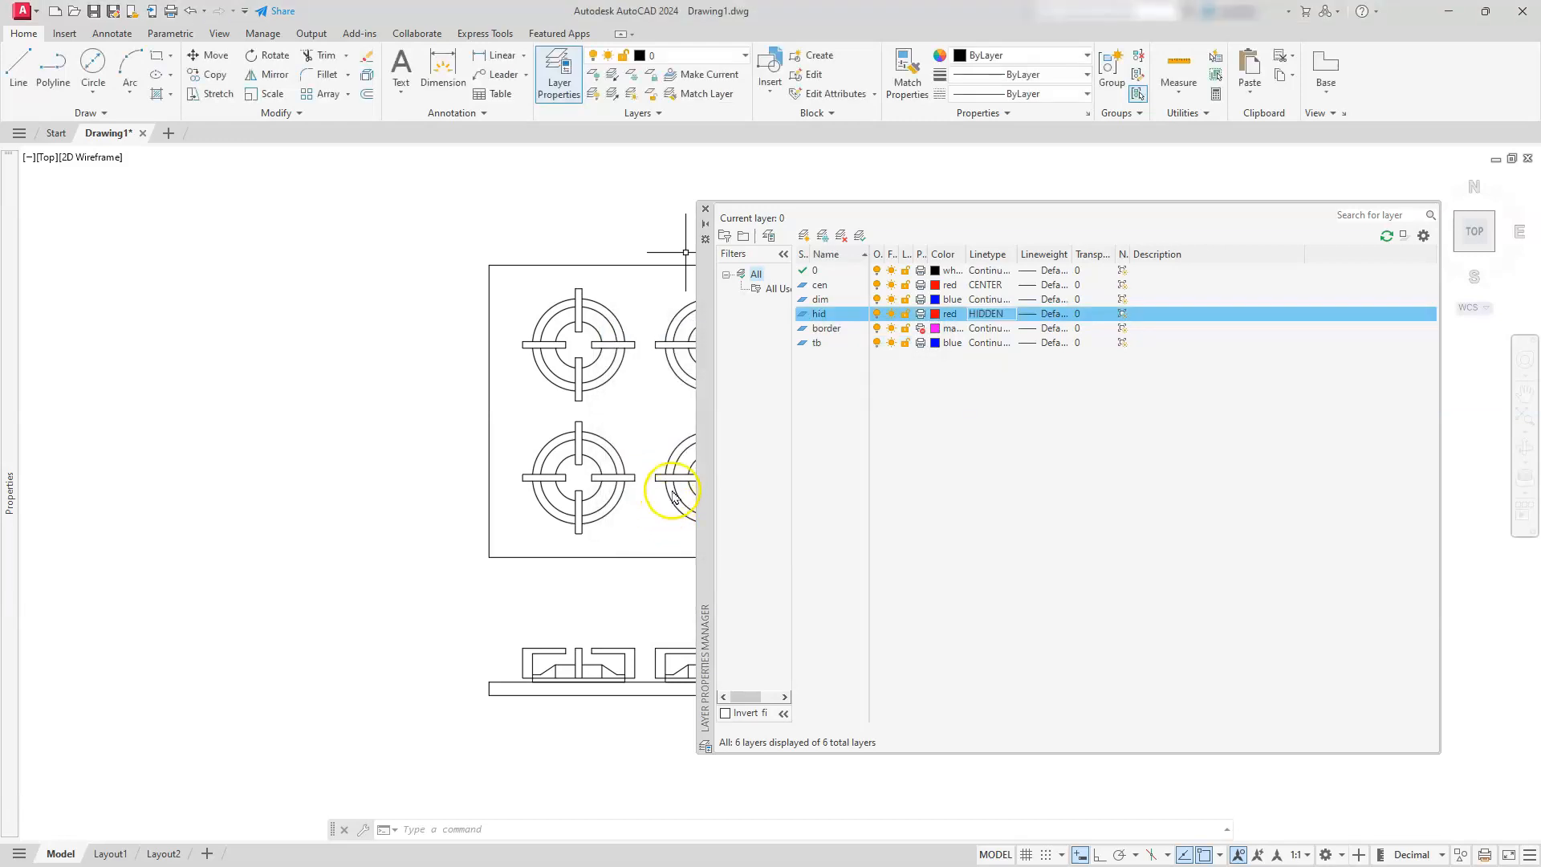
left_click(749, 346)
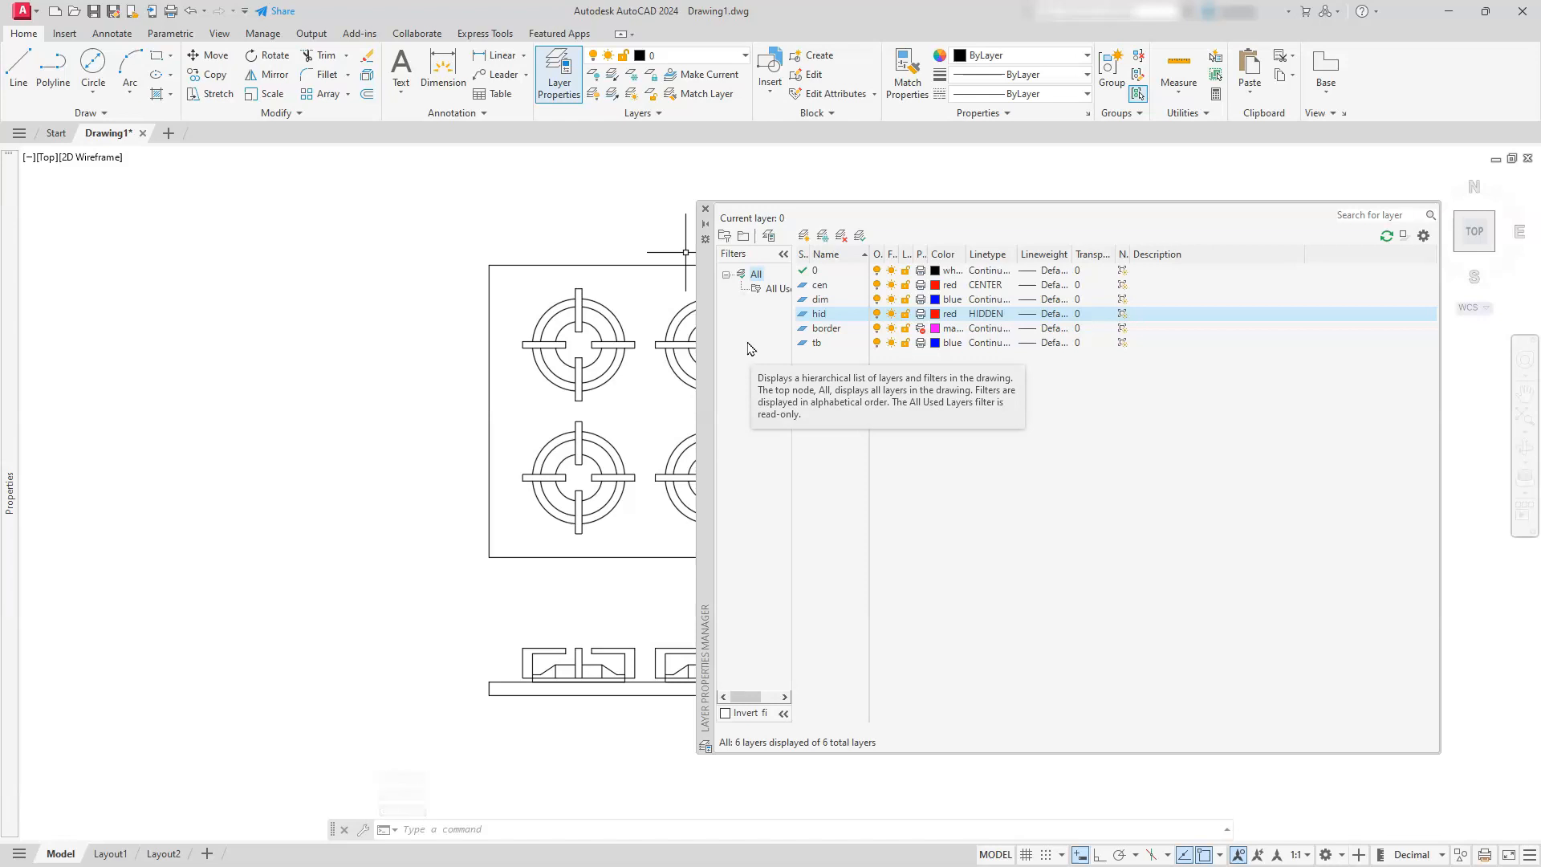
Create three new layers named cooktop, knob and eye
left_click(839, 276)
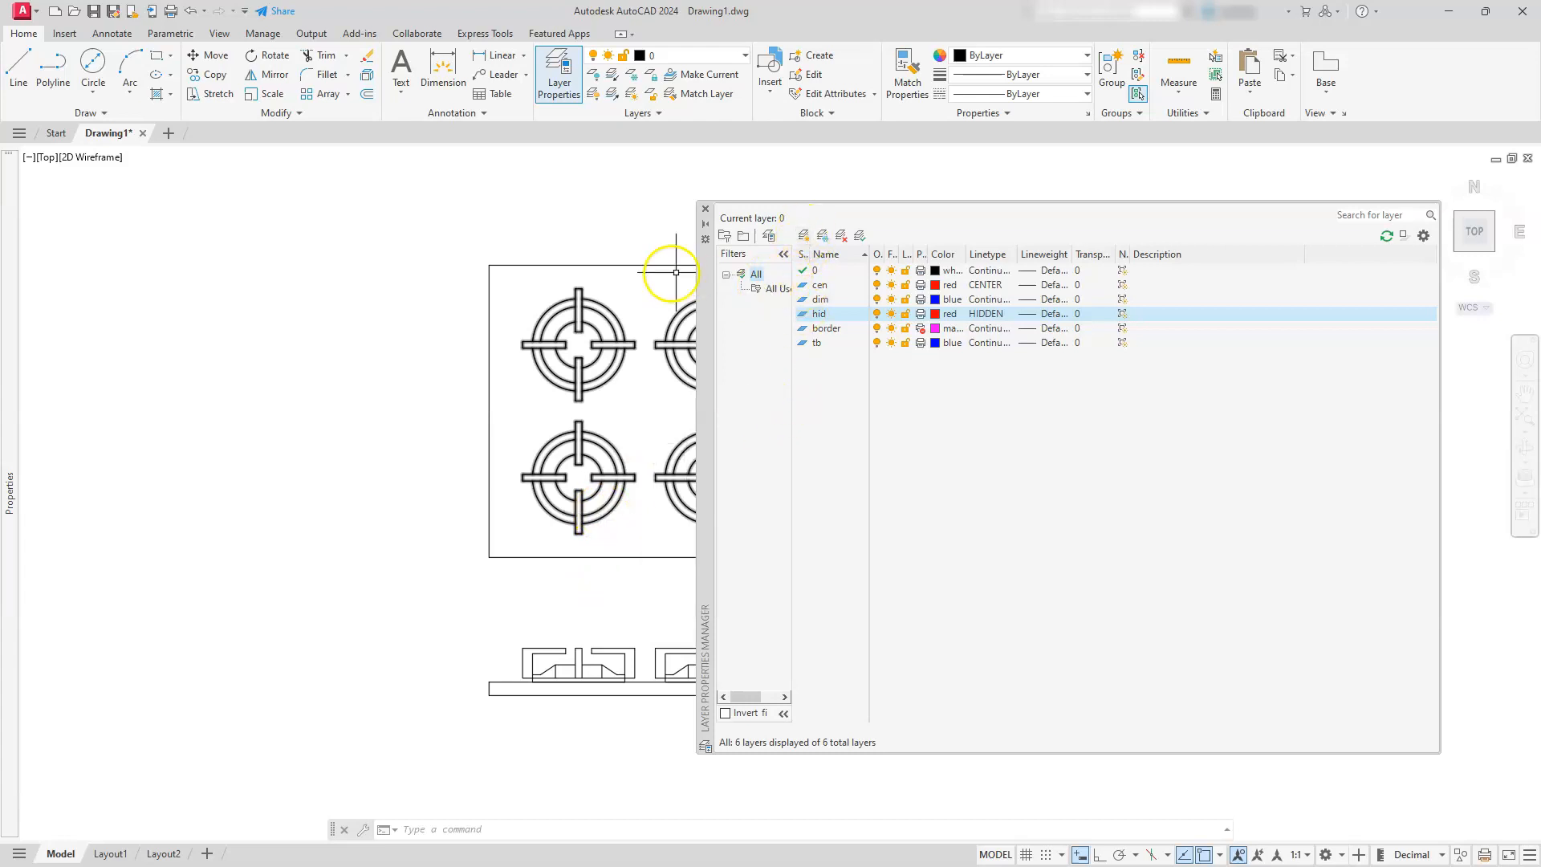
left_click(805, 235)
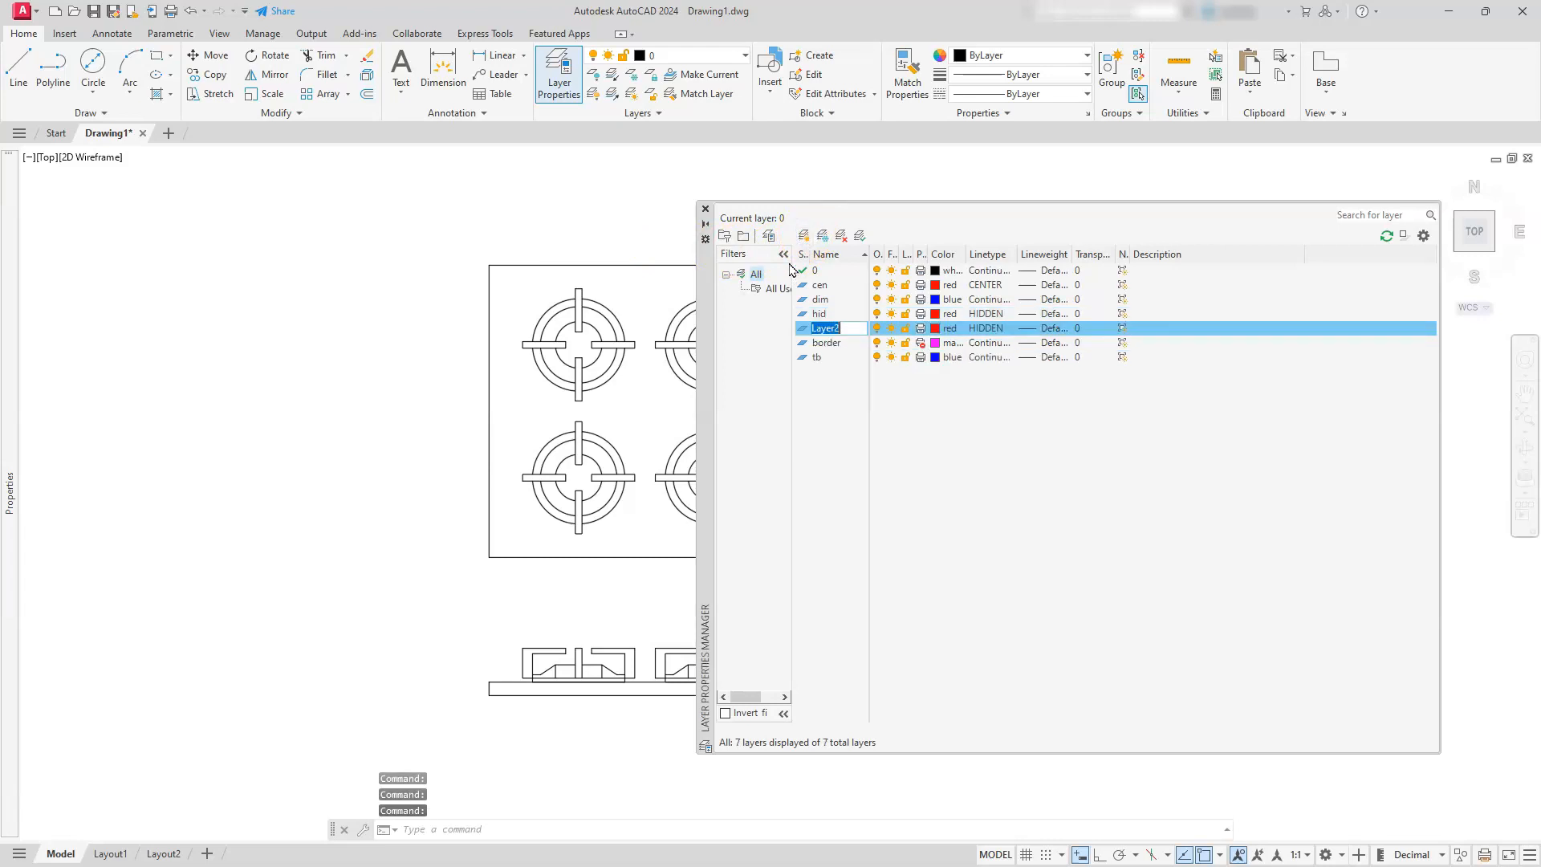
type("cookto")
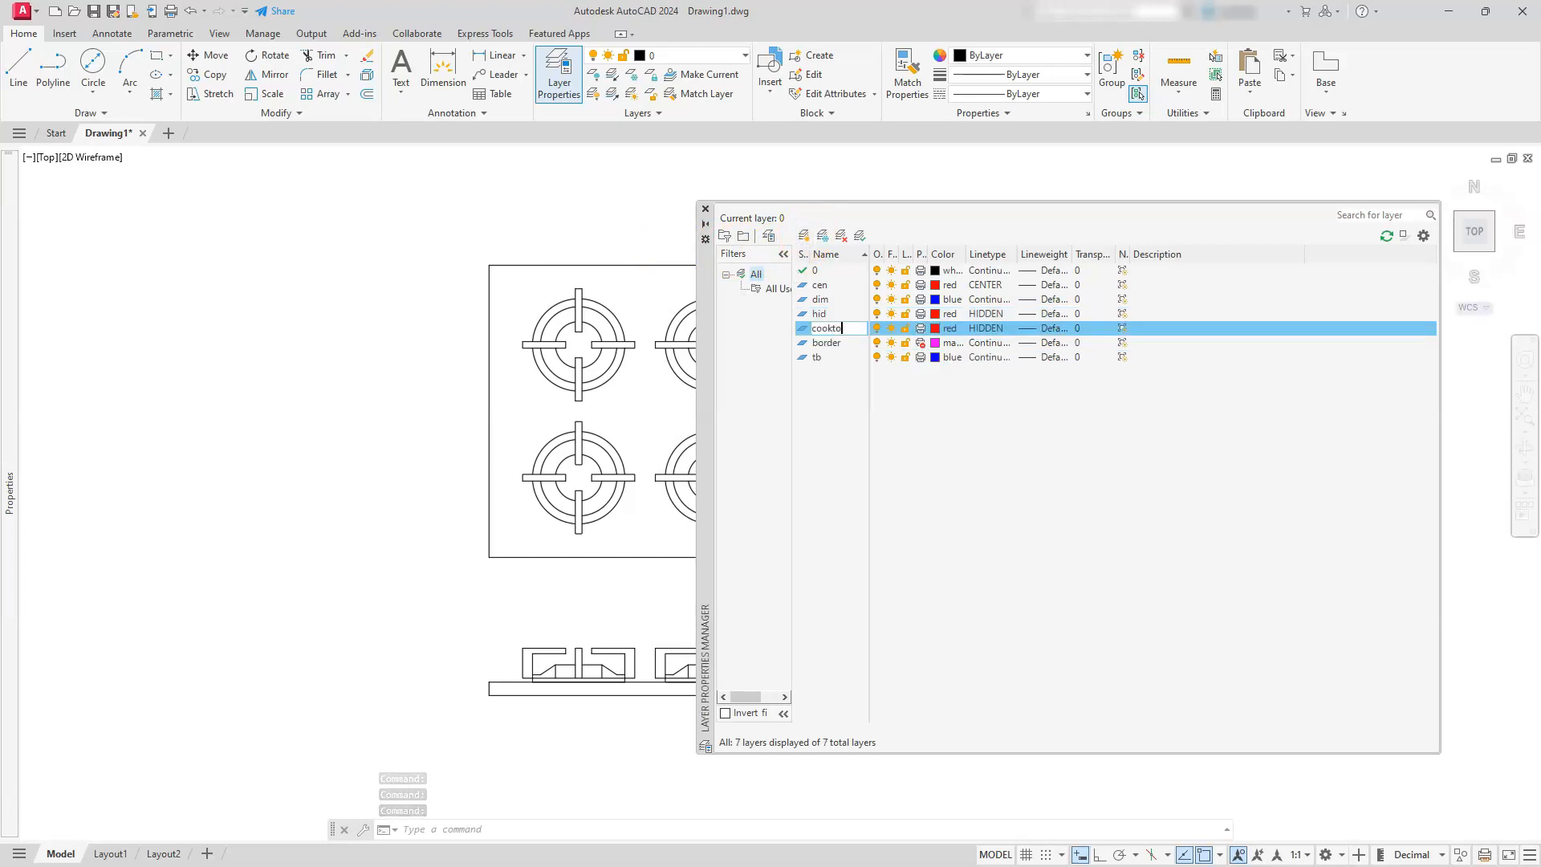
type("p")
key("Return")
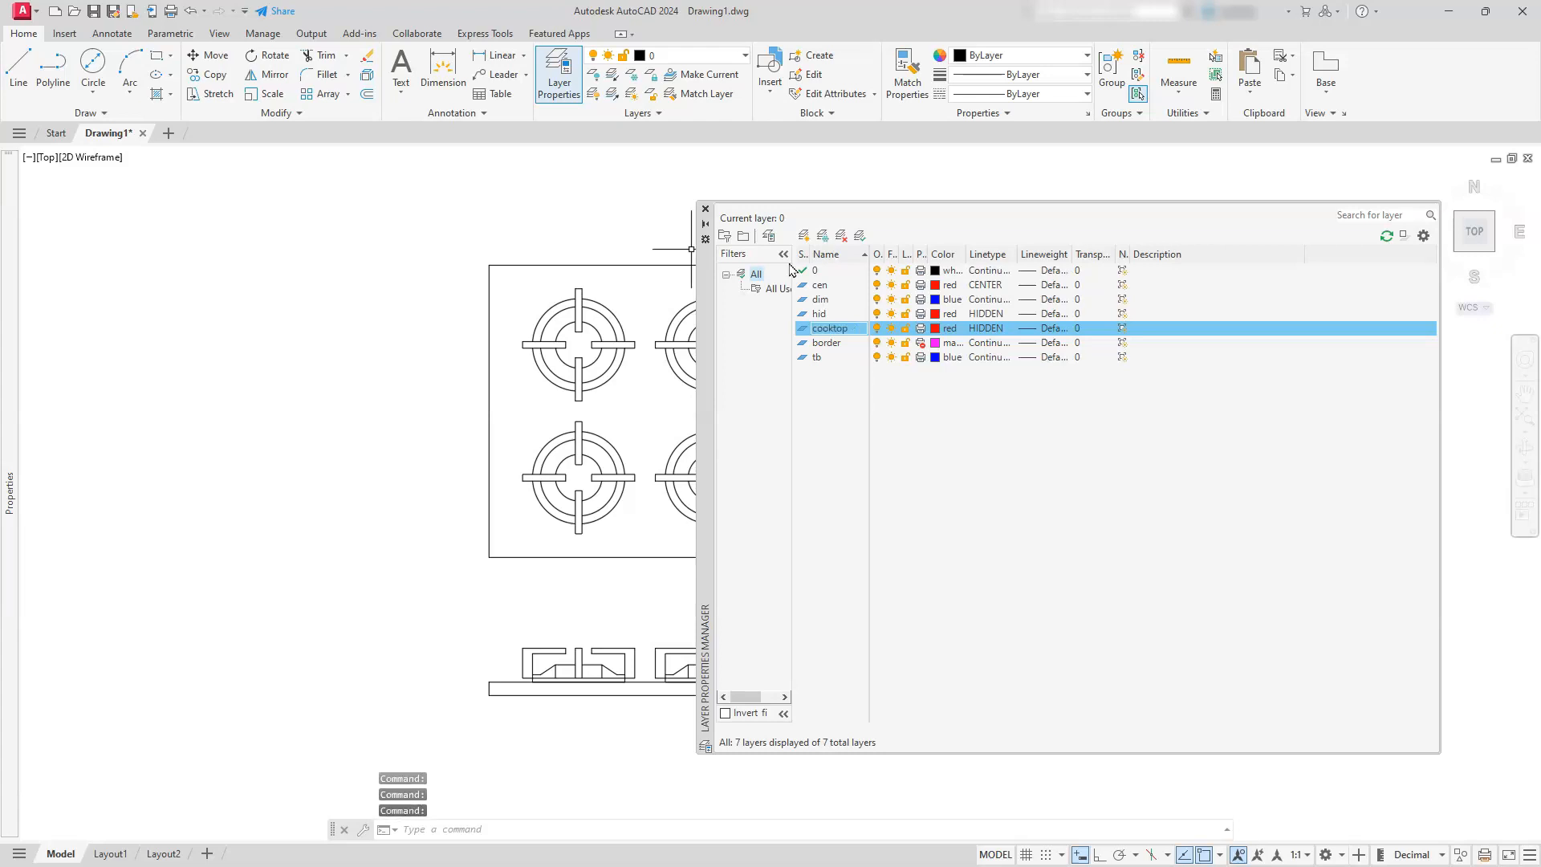
left_click(804, 235)
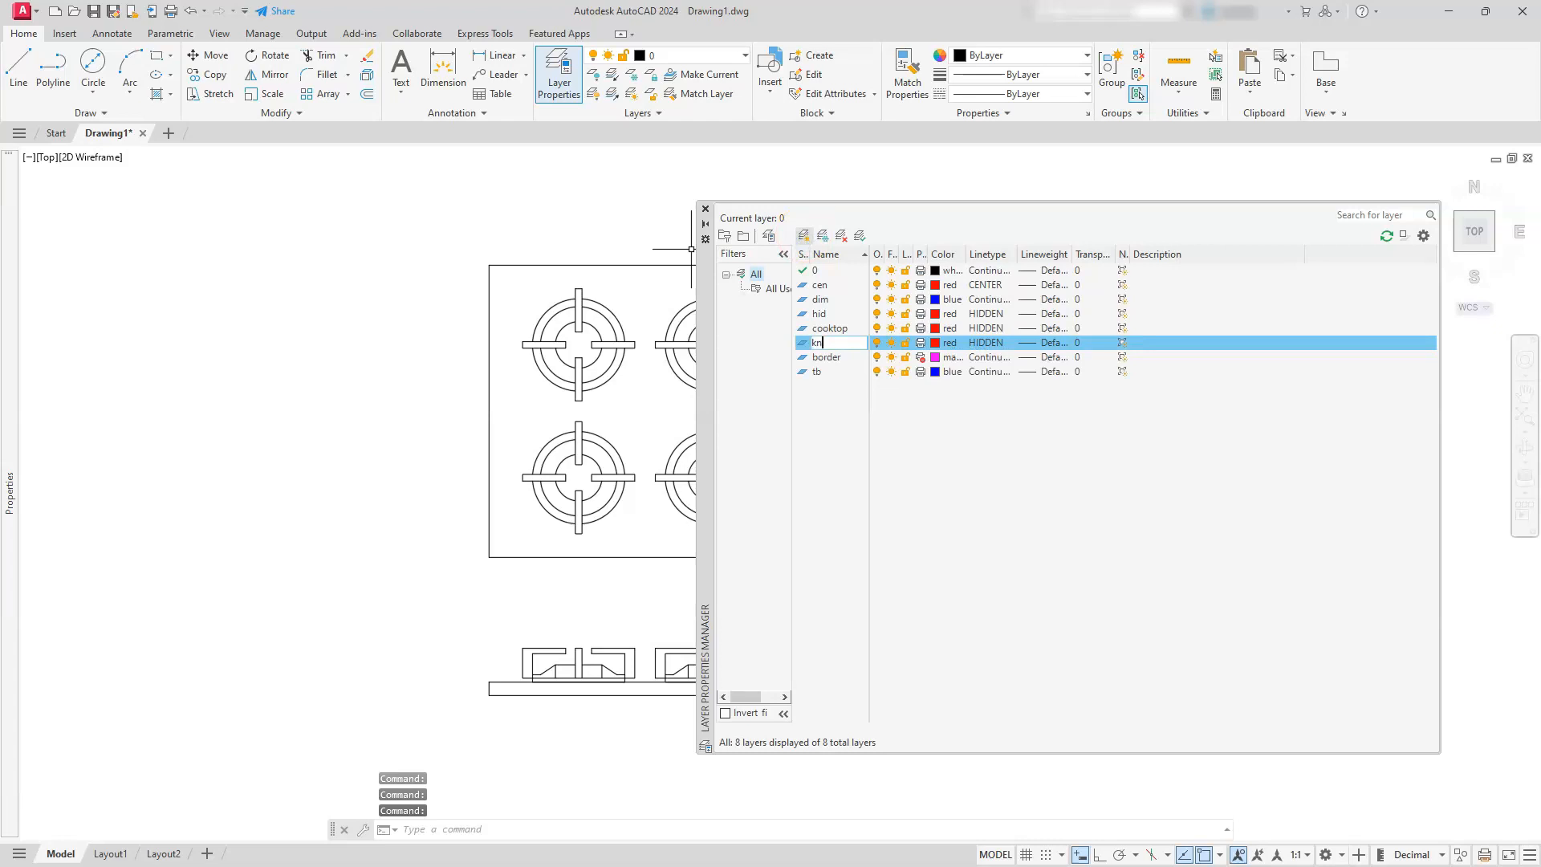
key("Return")
left_click(804, 236)
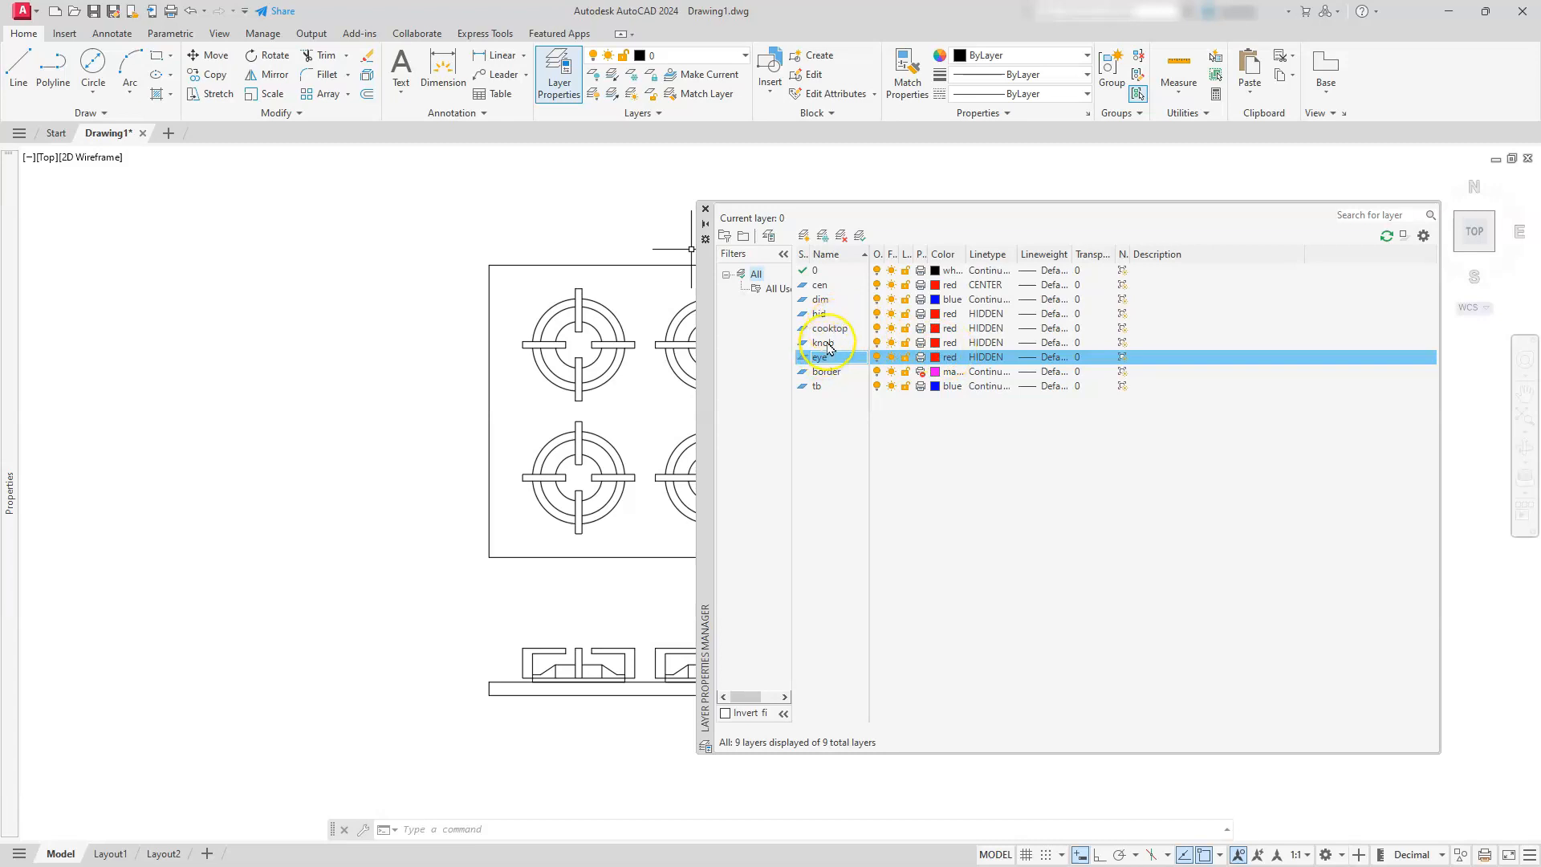
Set the knob layer's color to blue and close the layer manager
left_click(935, 345)
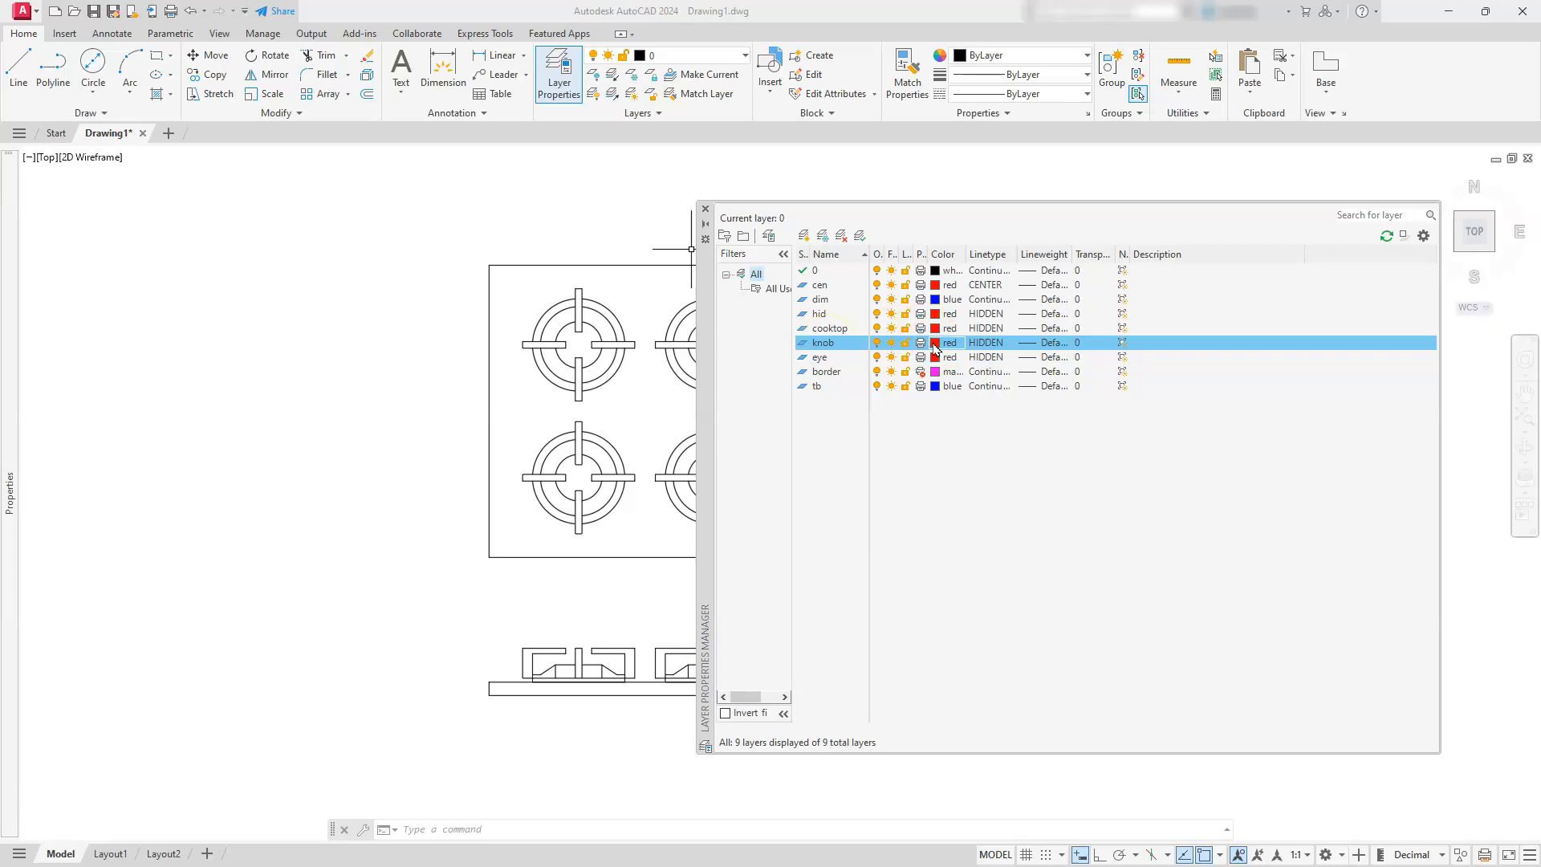
left_click(935, 347)
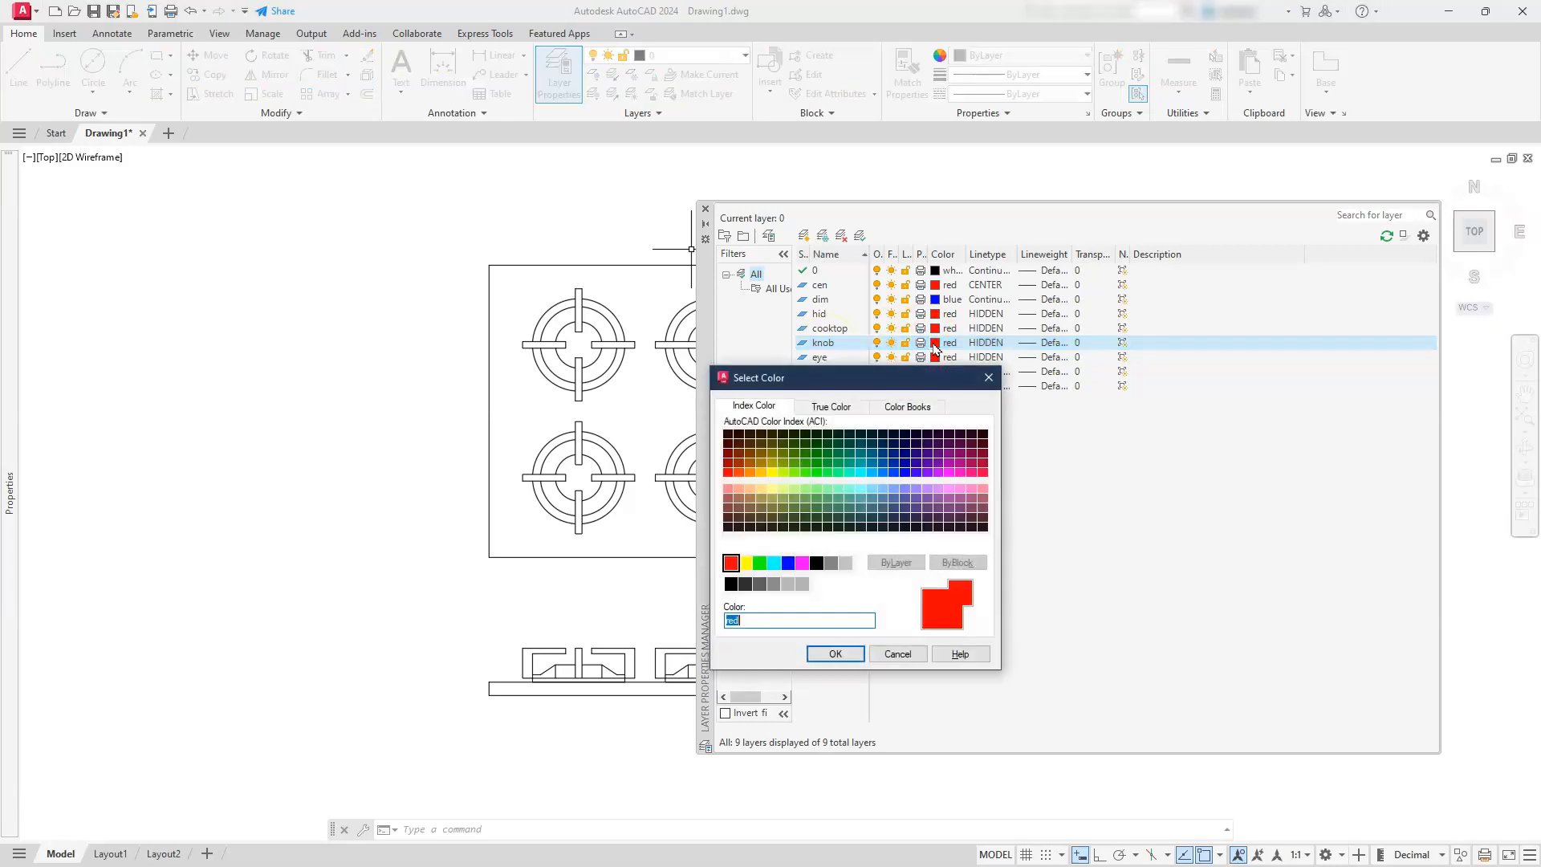
left_click(789, 564)
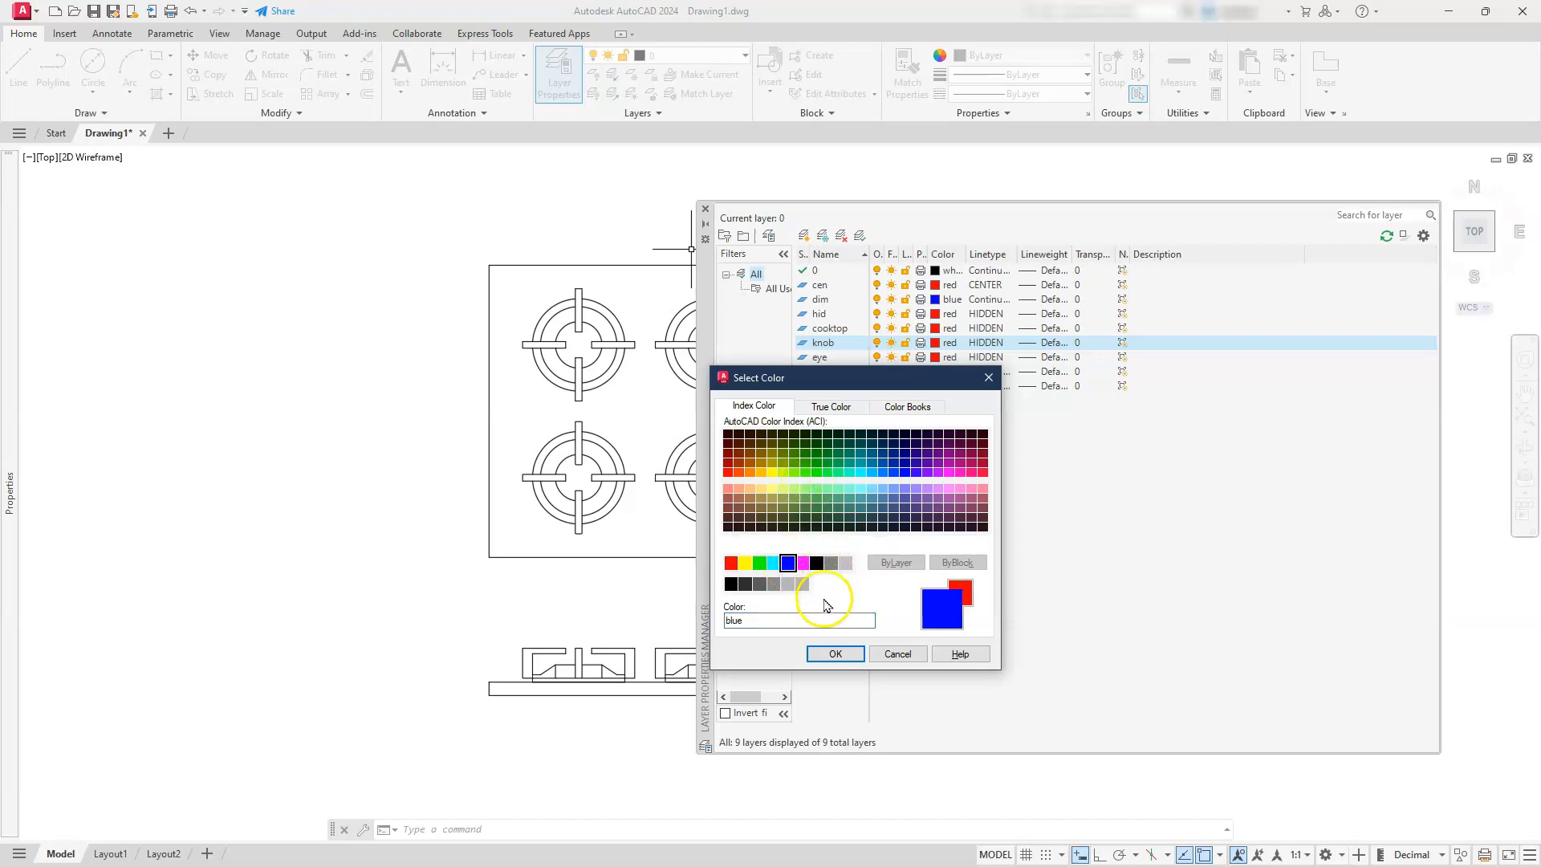
left_click(834, 654)
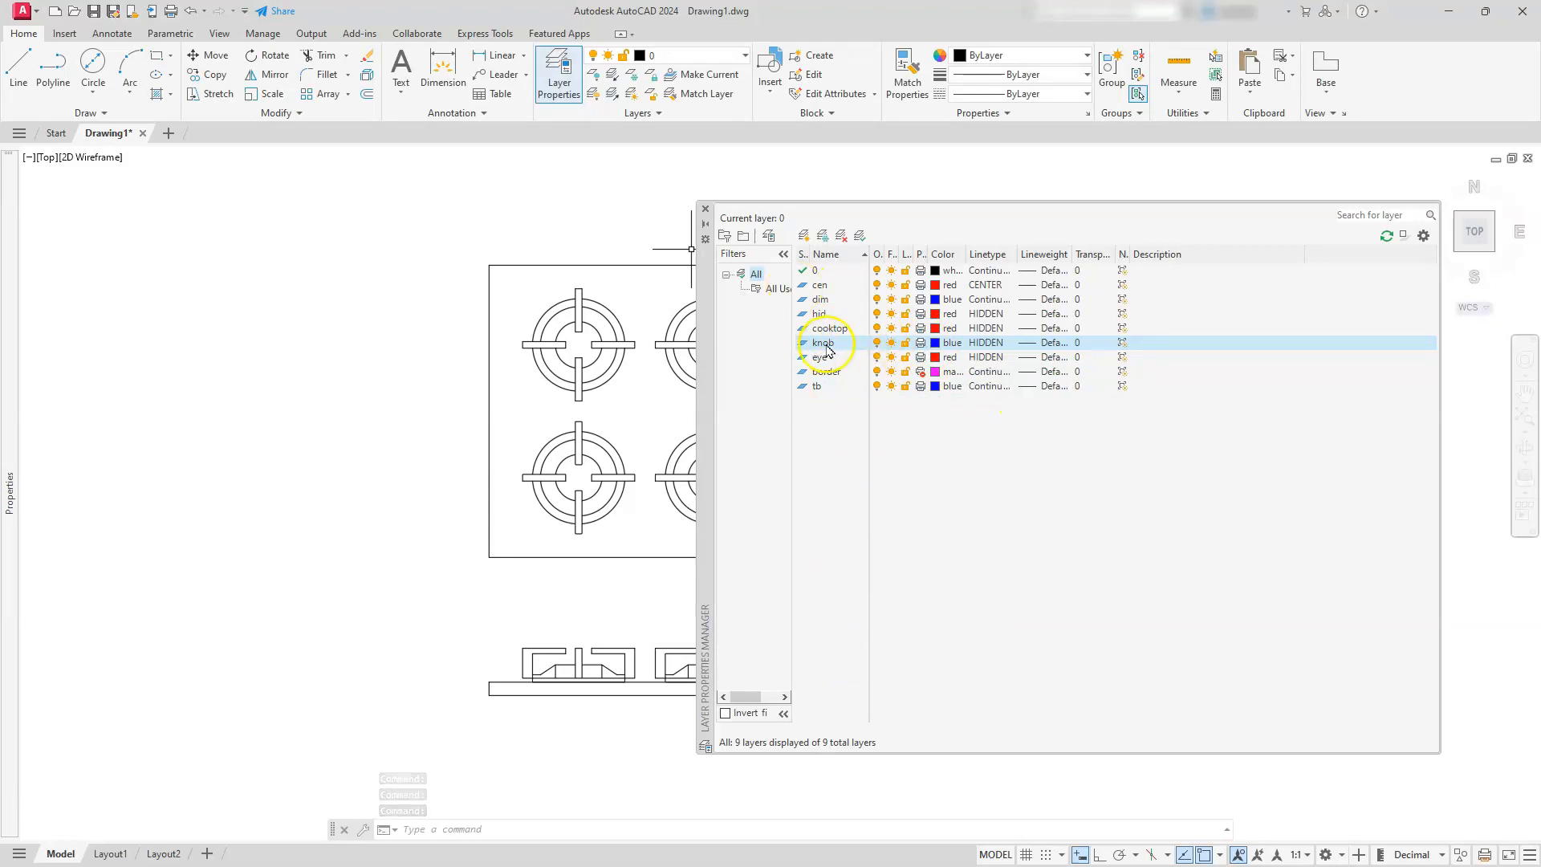
left_click(706, 211)
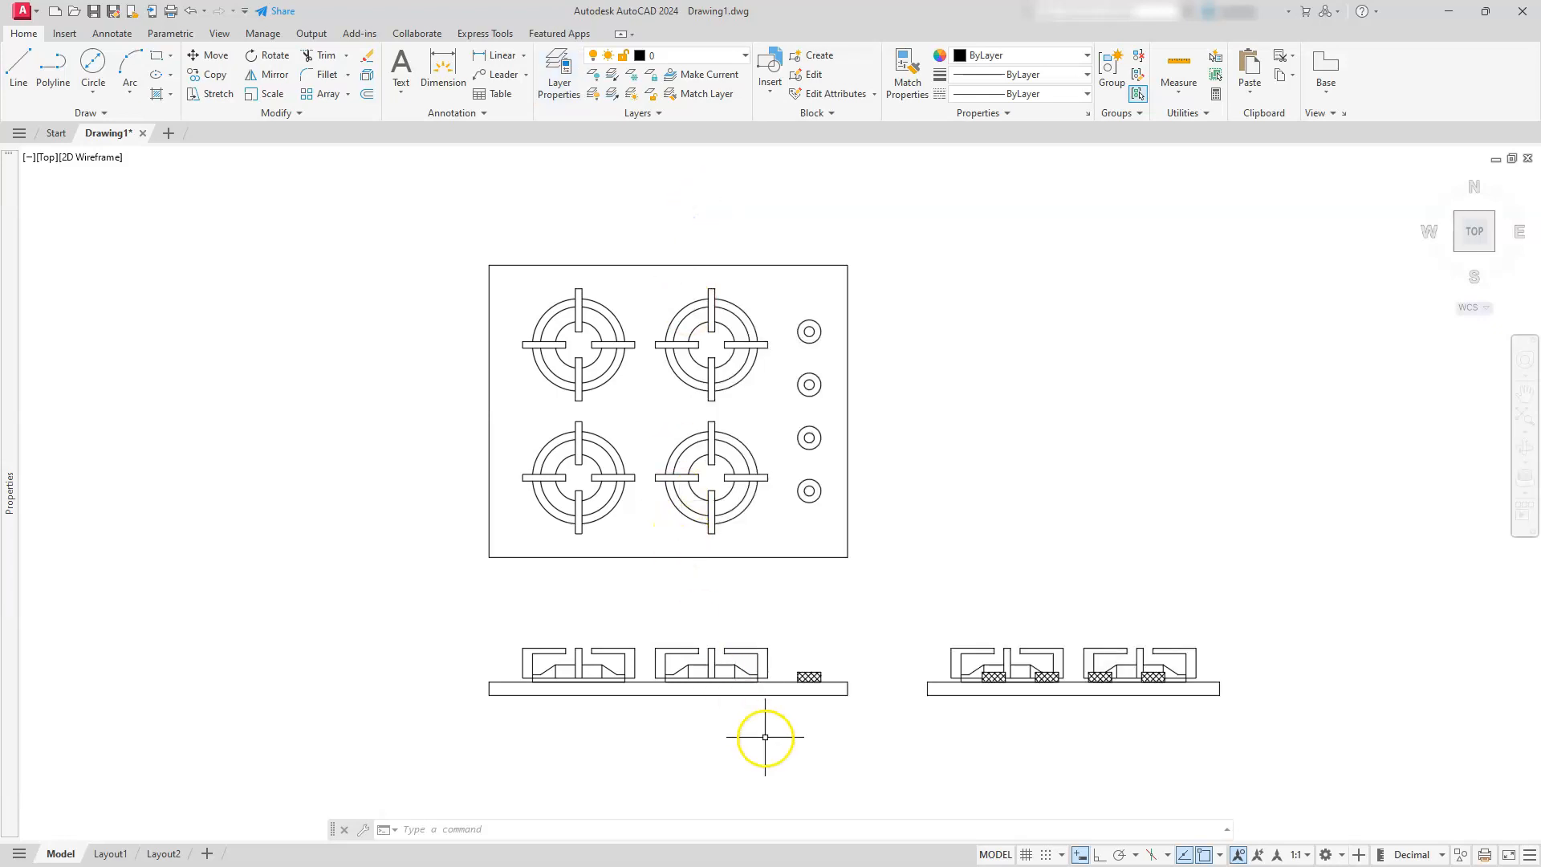
Assign the cooktop body outlines in the plan, front and side views to the cooktop layer
left_click(774, 695)
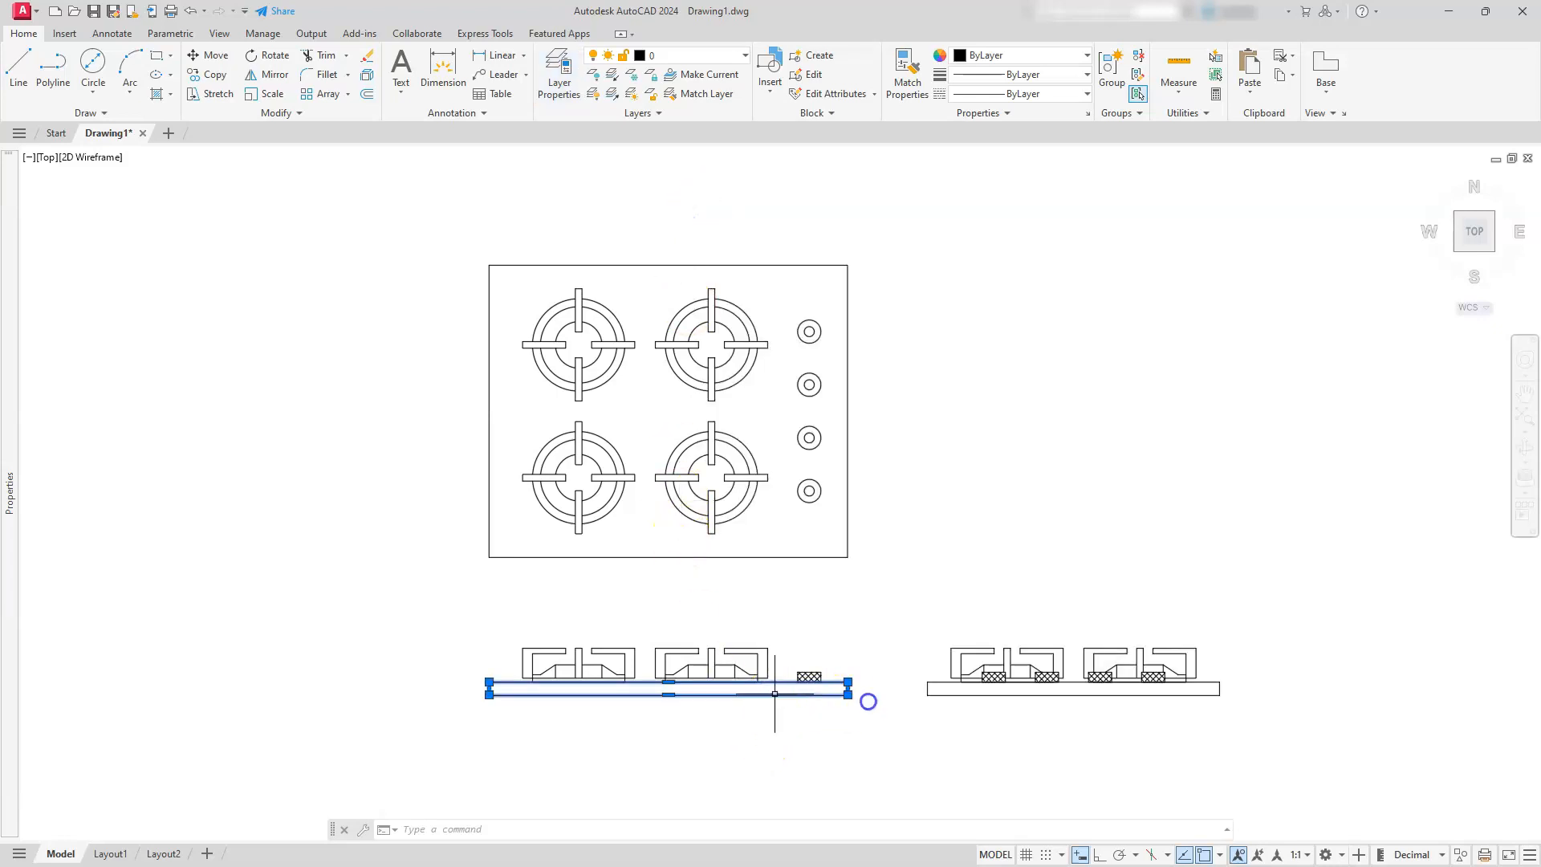
left_click(995, 696)
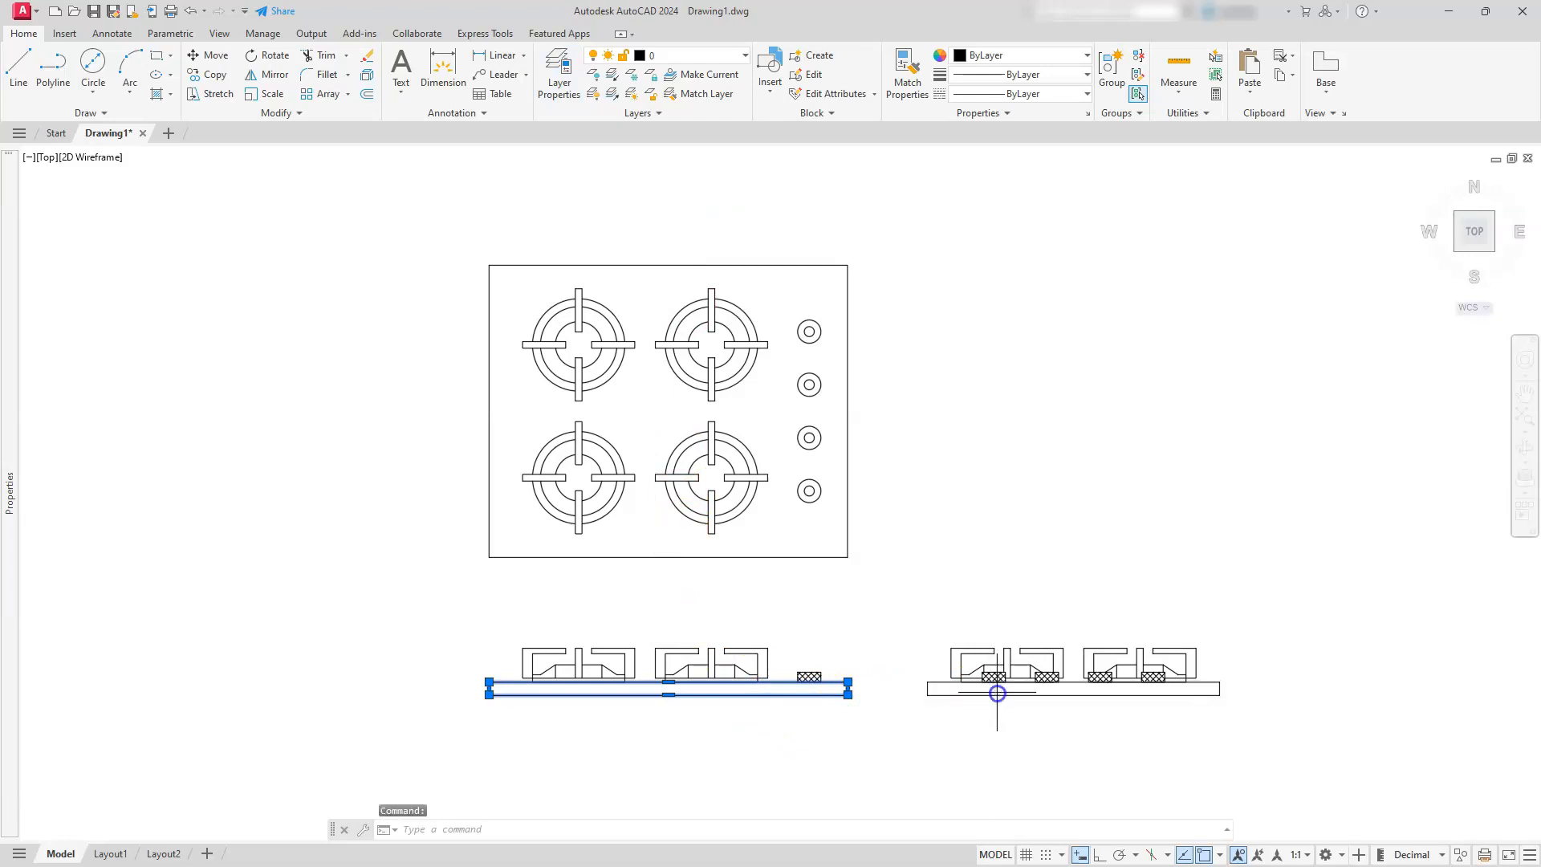
left_click(998, 707)
left_click(936, 687)
left_click(874, 477)
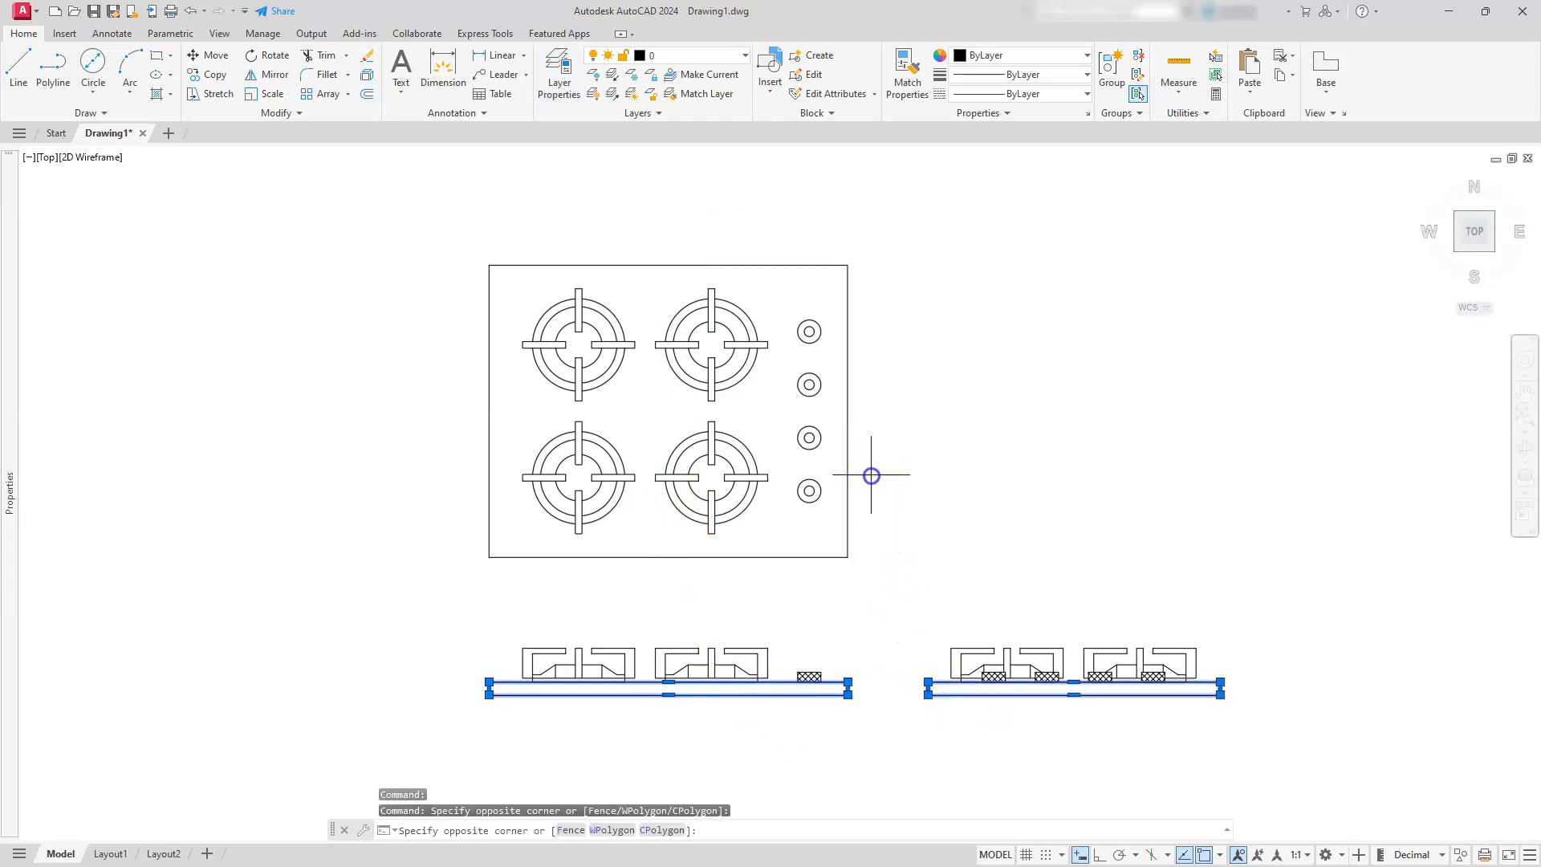
left_click(834, 490)
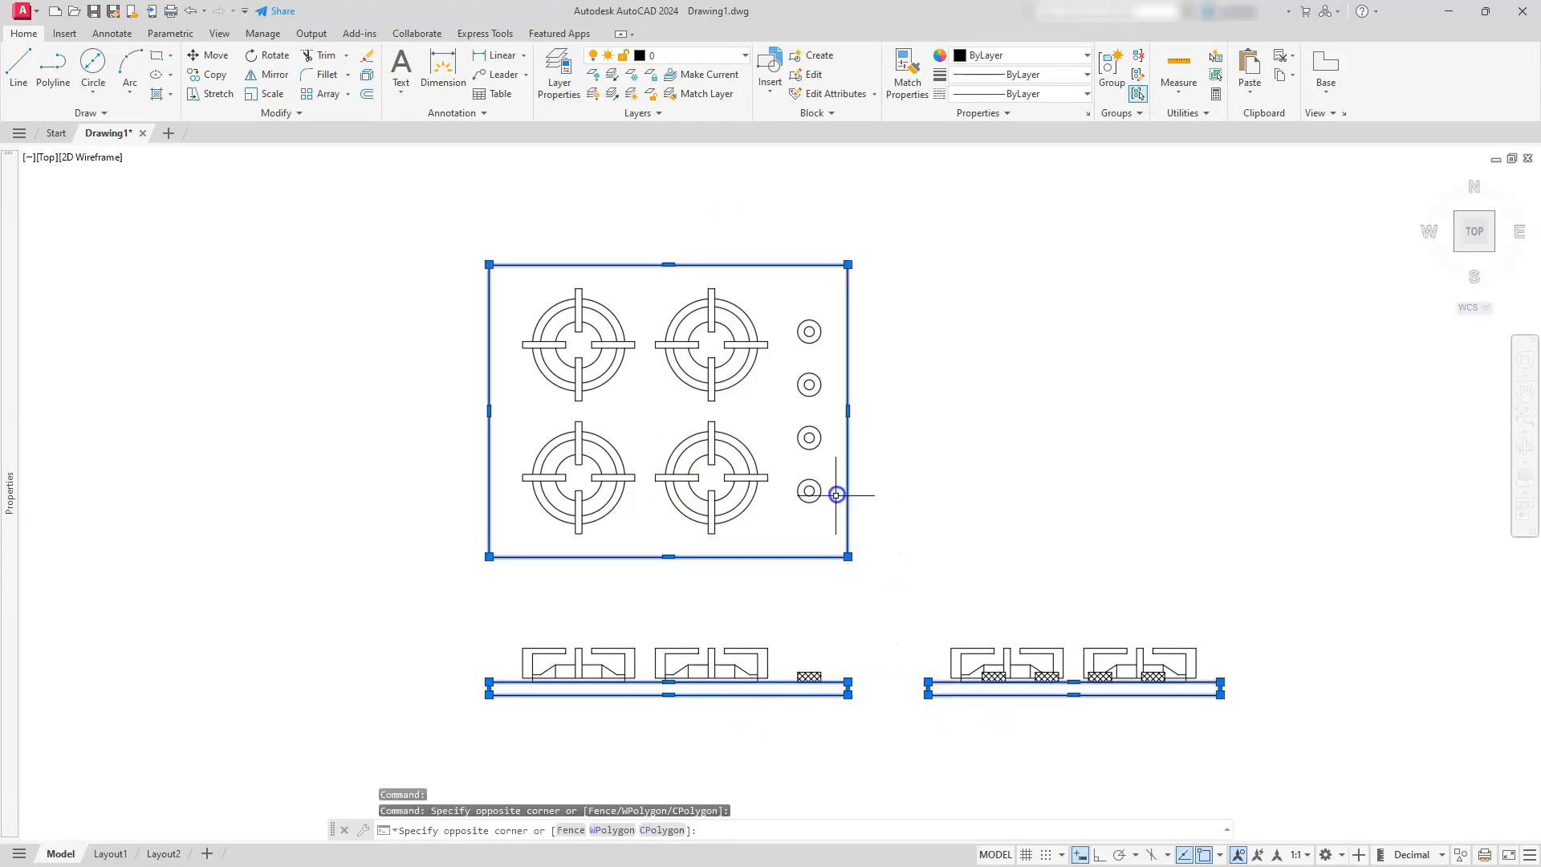
left_click(694, 58)
left_click(674, 132)
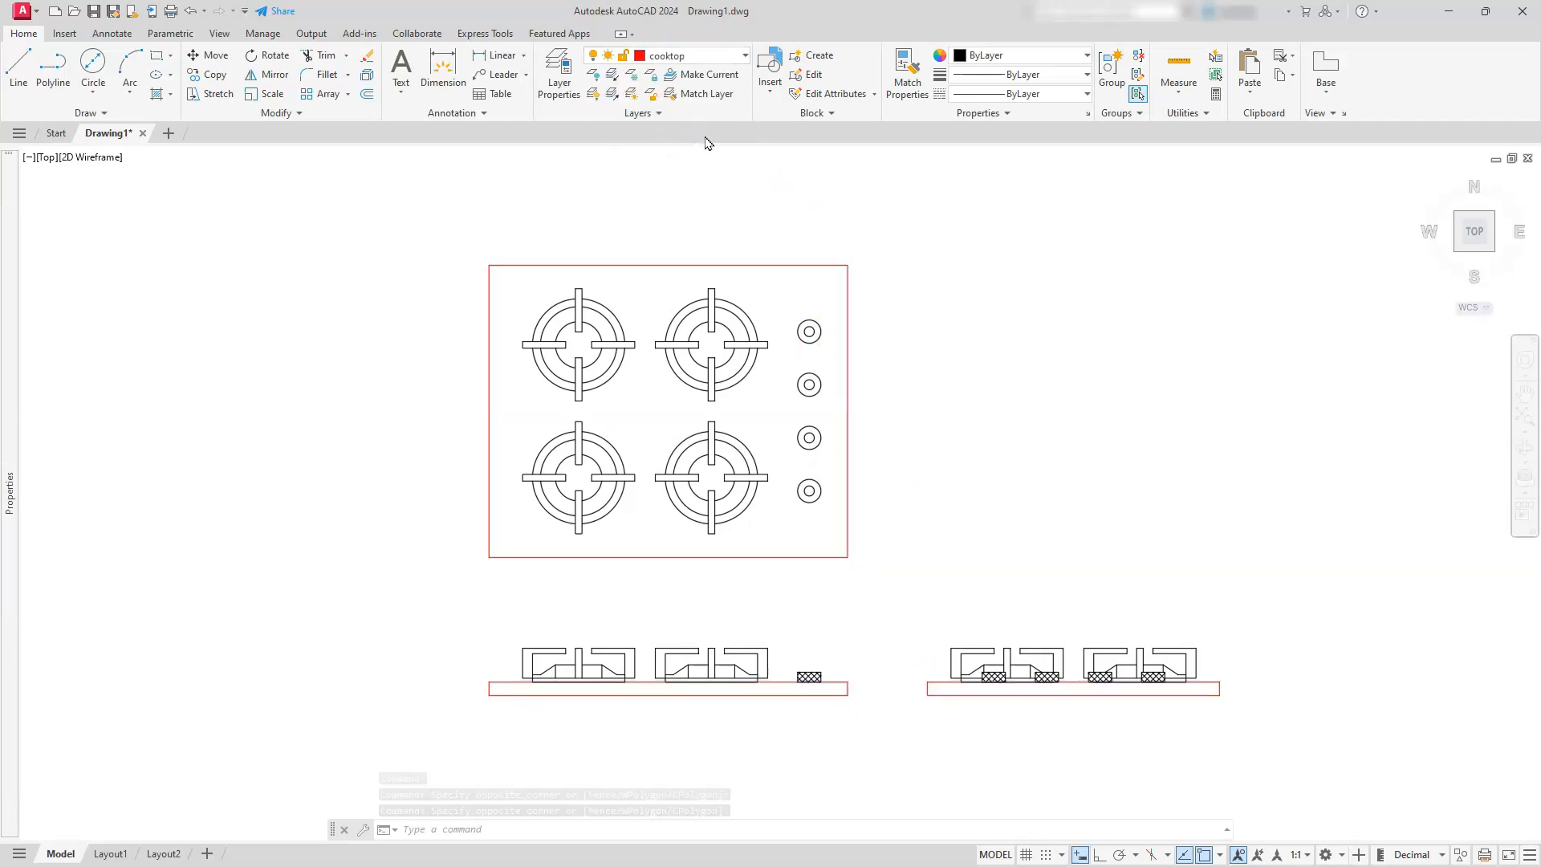
key("Escape")
key("Escape")
key("Escape")
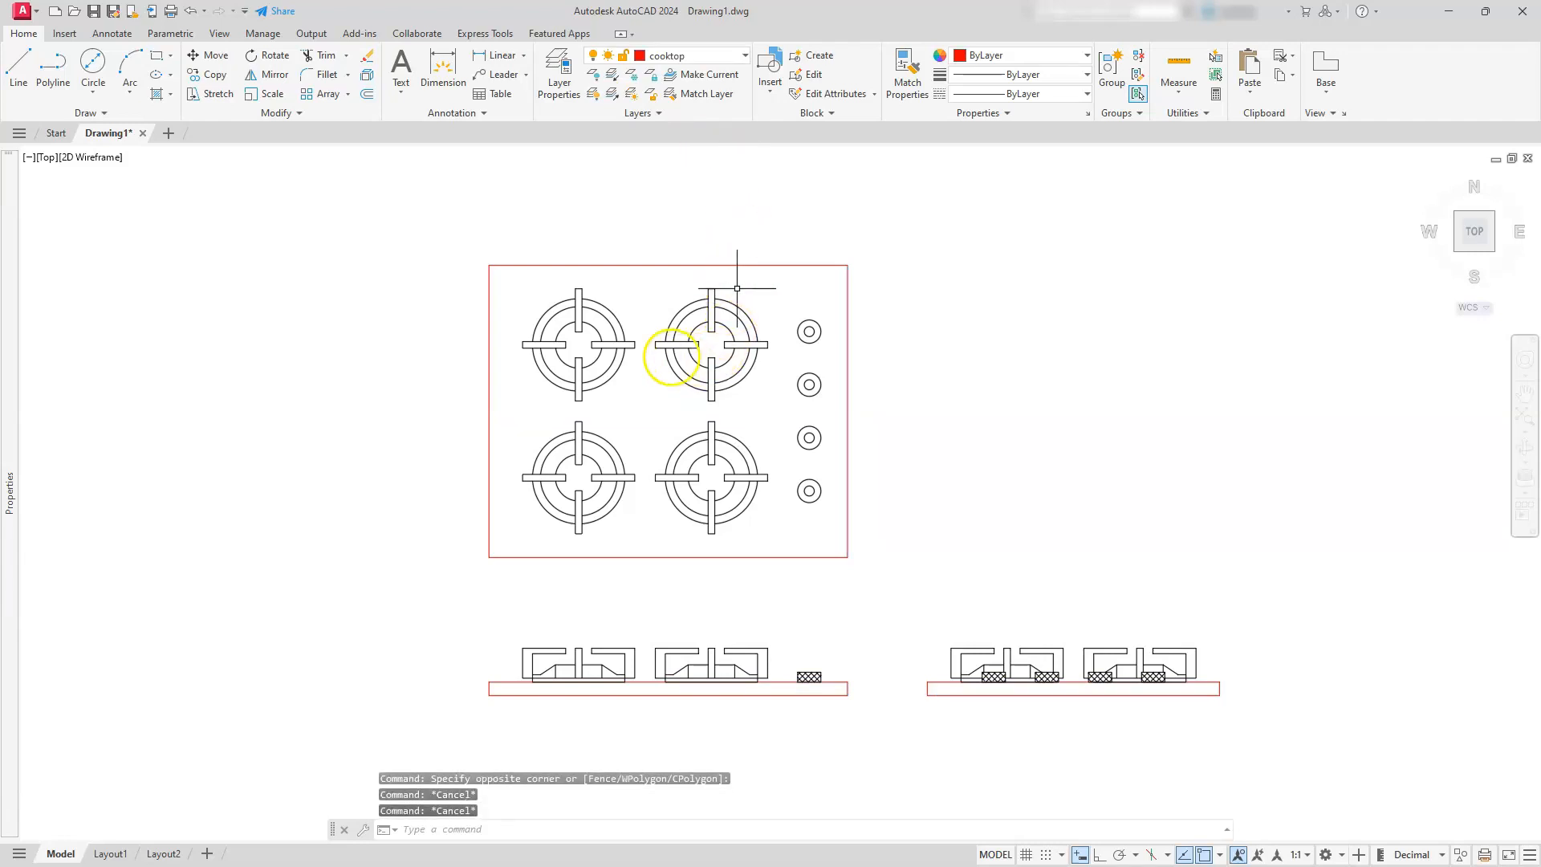
Assign all the burners and grates in the plan and front views to the eye layer
left_click(524, 184)
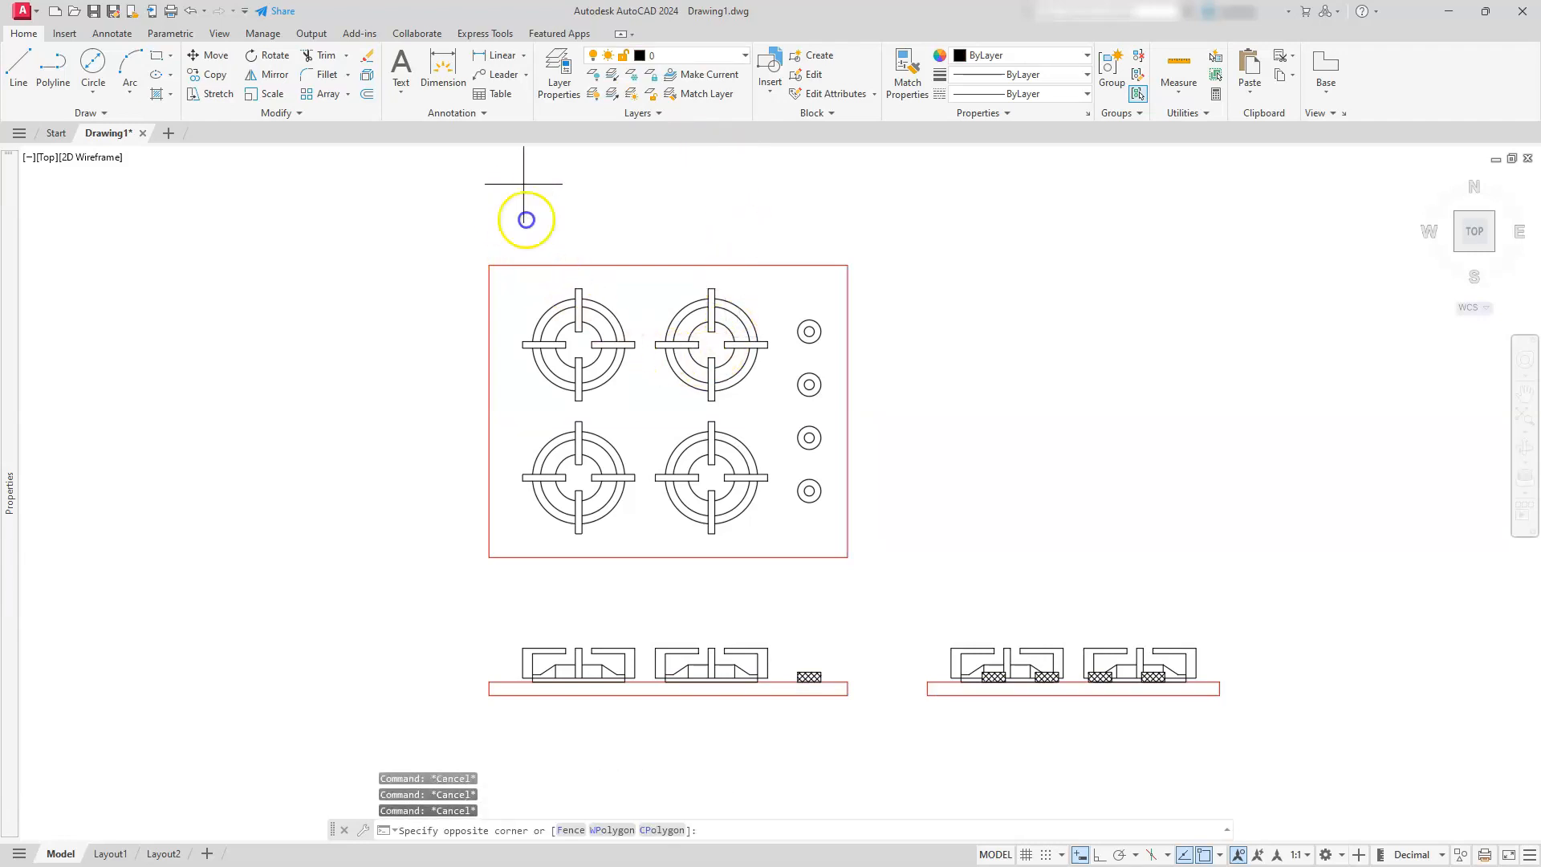
key("Escape")
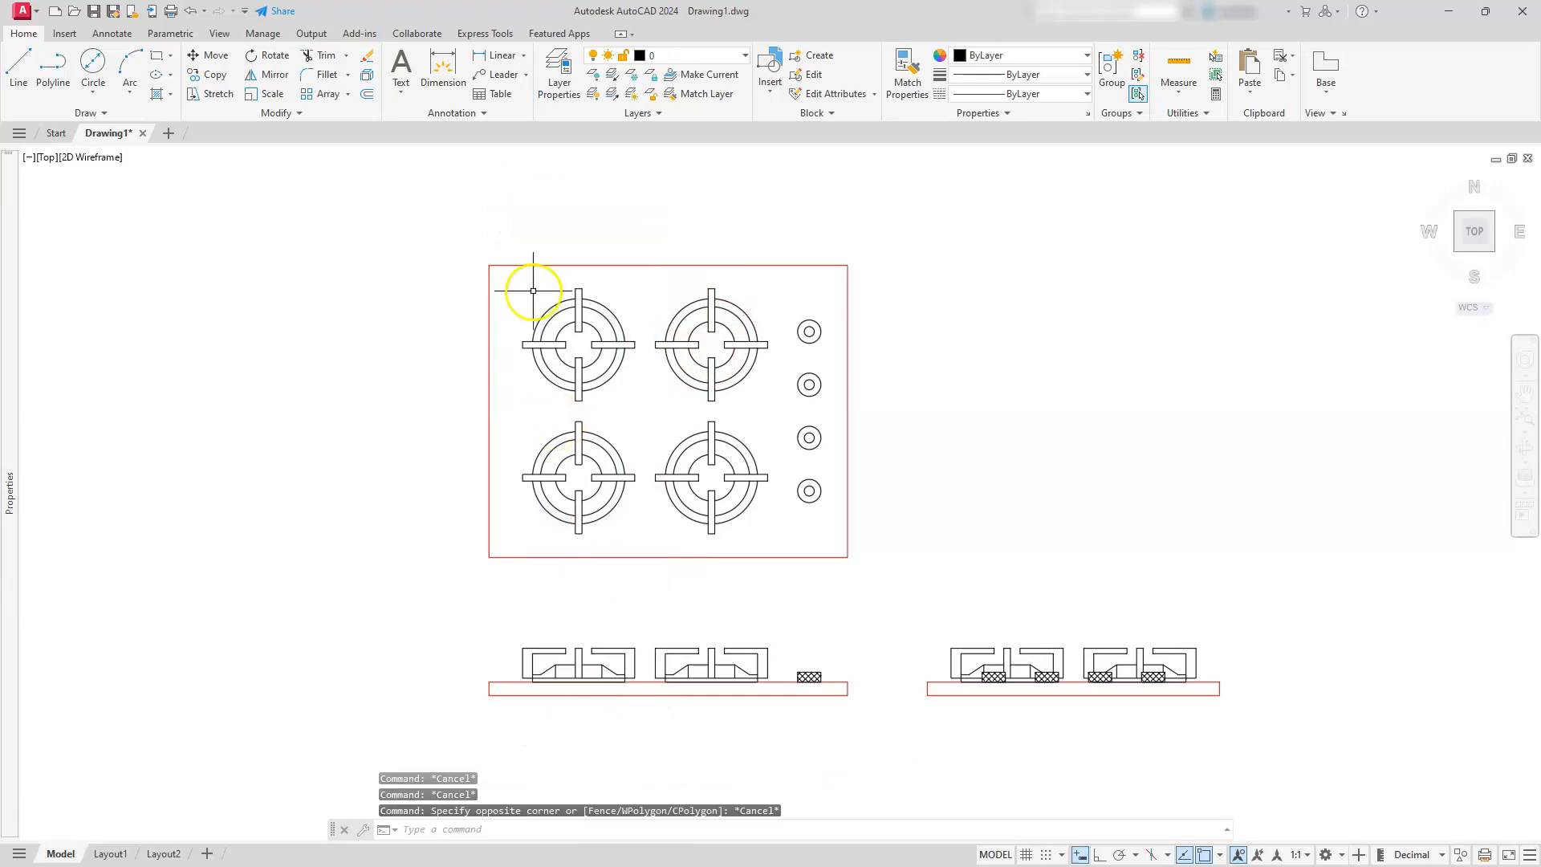
left_click(509, 209)
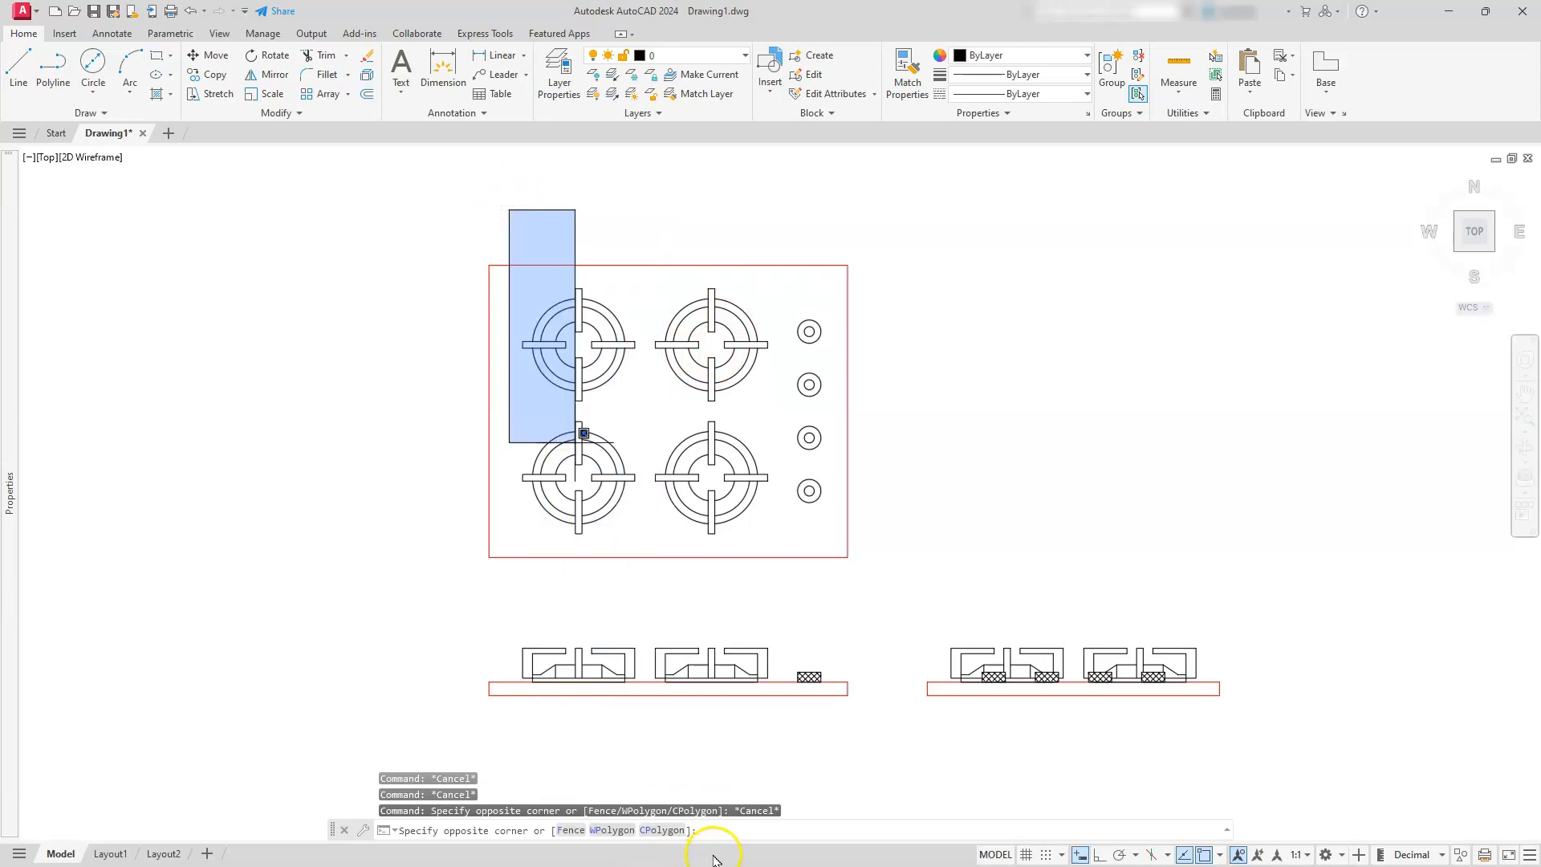
left_click(785, 725)
left_click(722, 56)
left_click(686, 171)
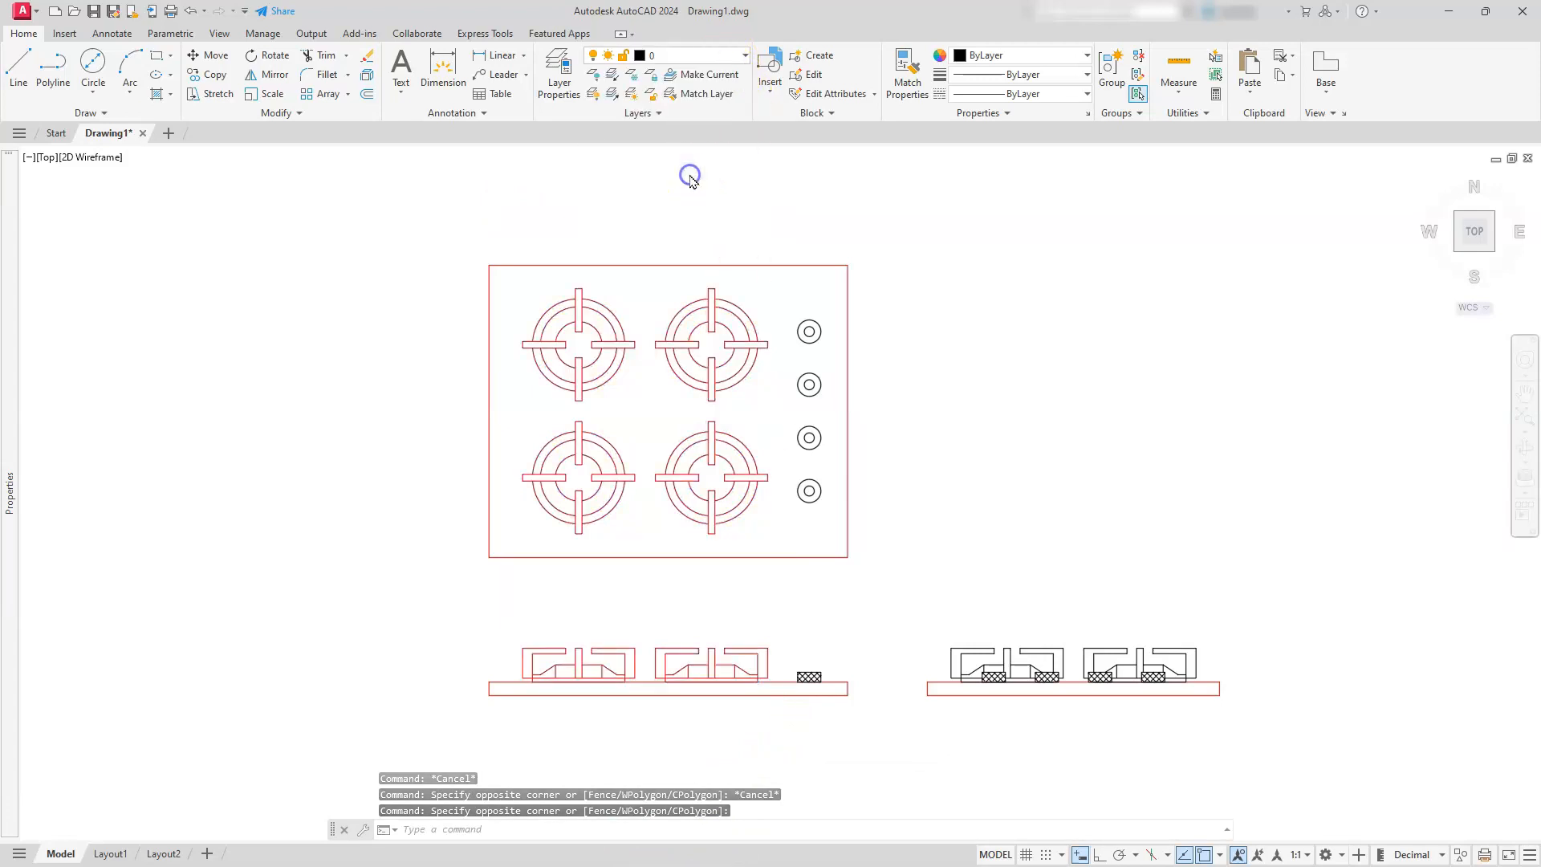
key("Escape")
key("Escape")
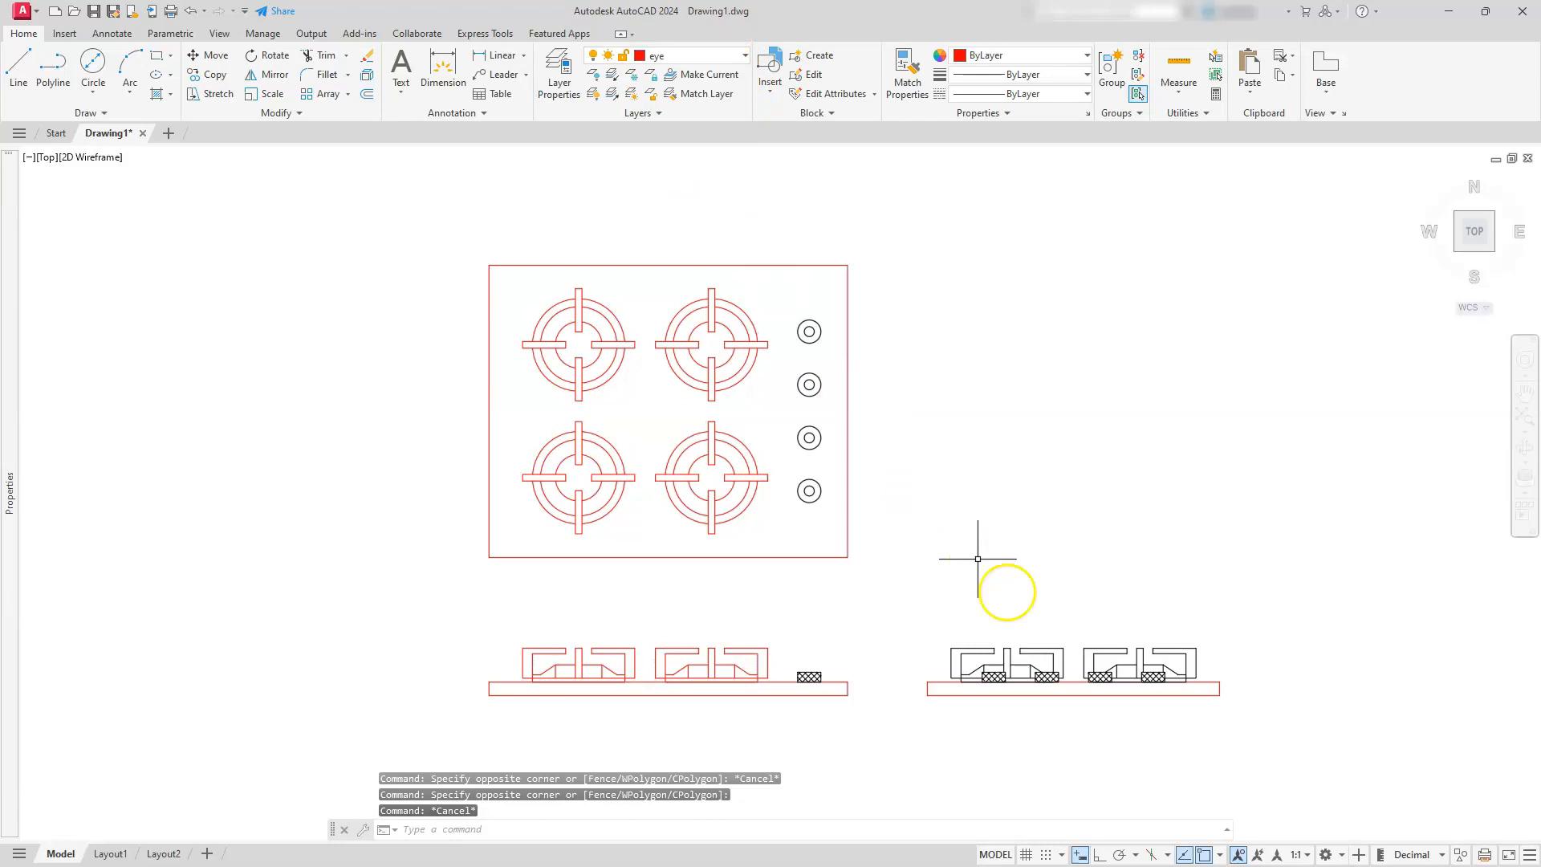
Assign the burners, grates and hatched knobs above the side view's base to the eye layer
scroll(1186, 674, "up", 6)
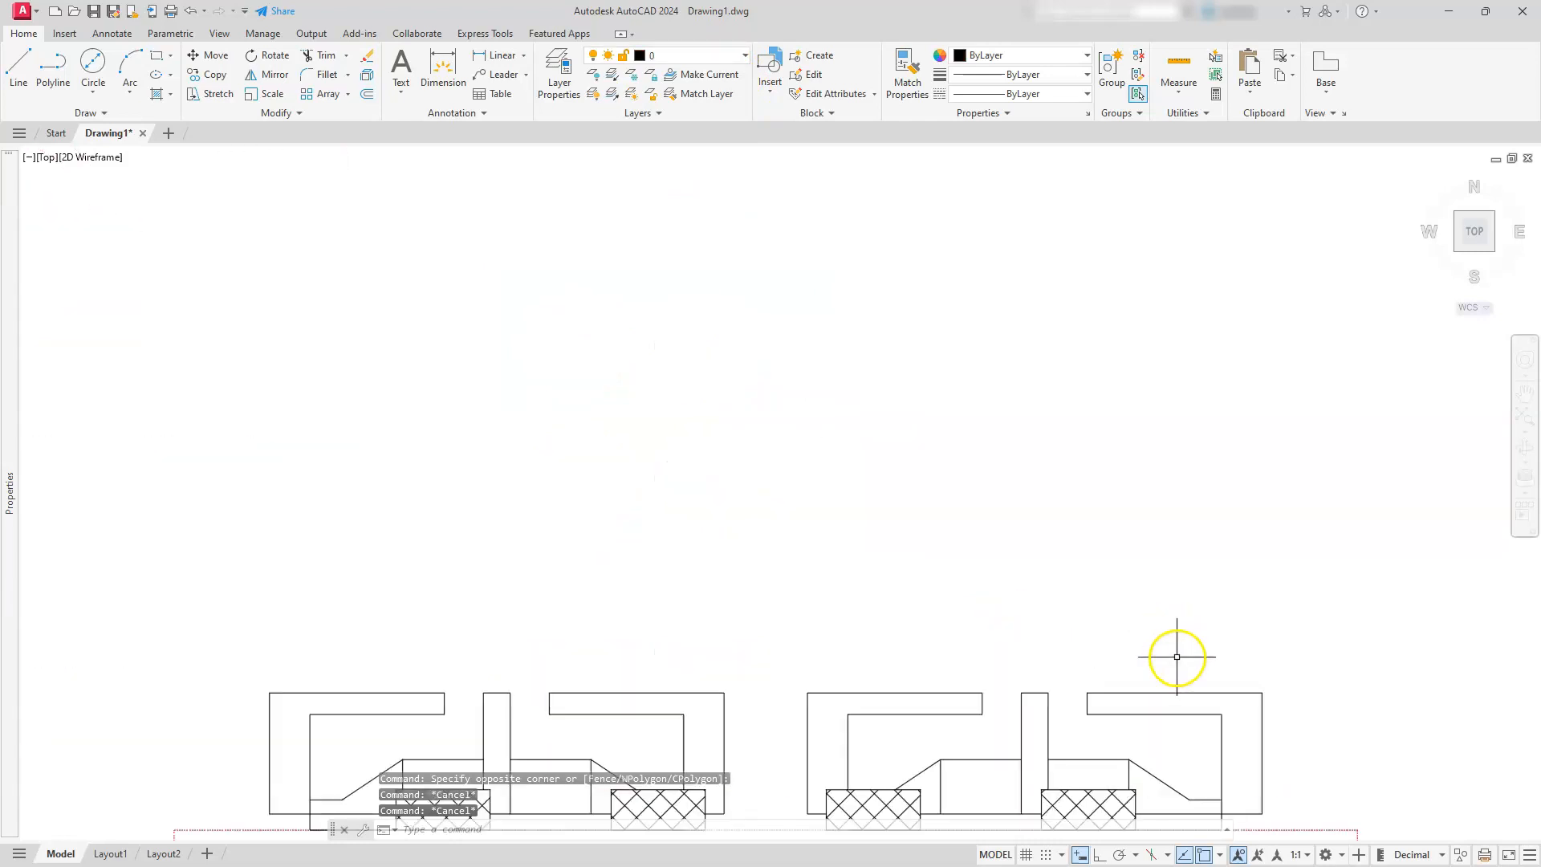
key("Escape")
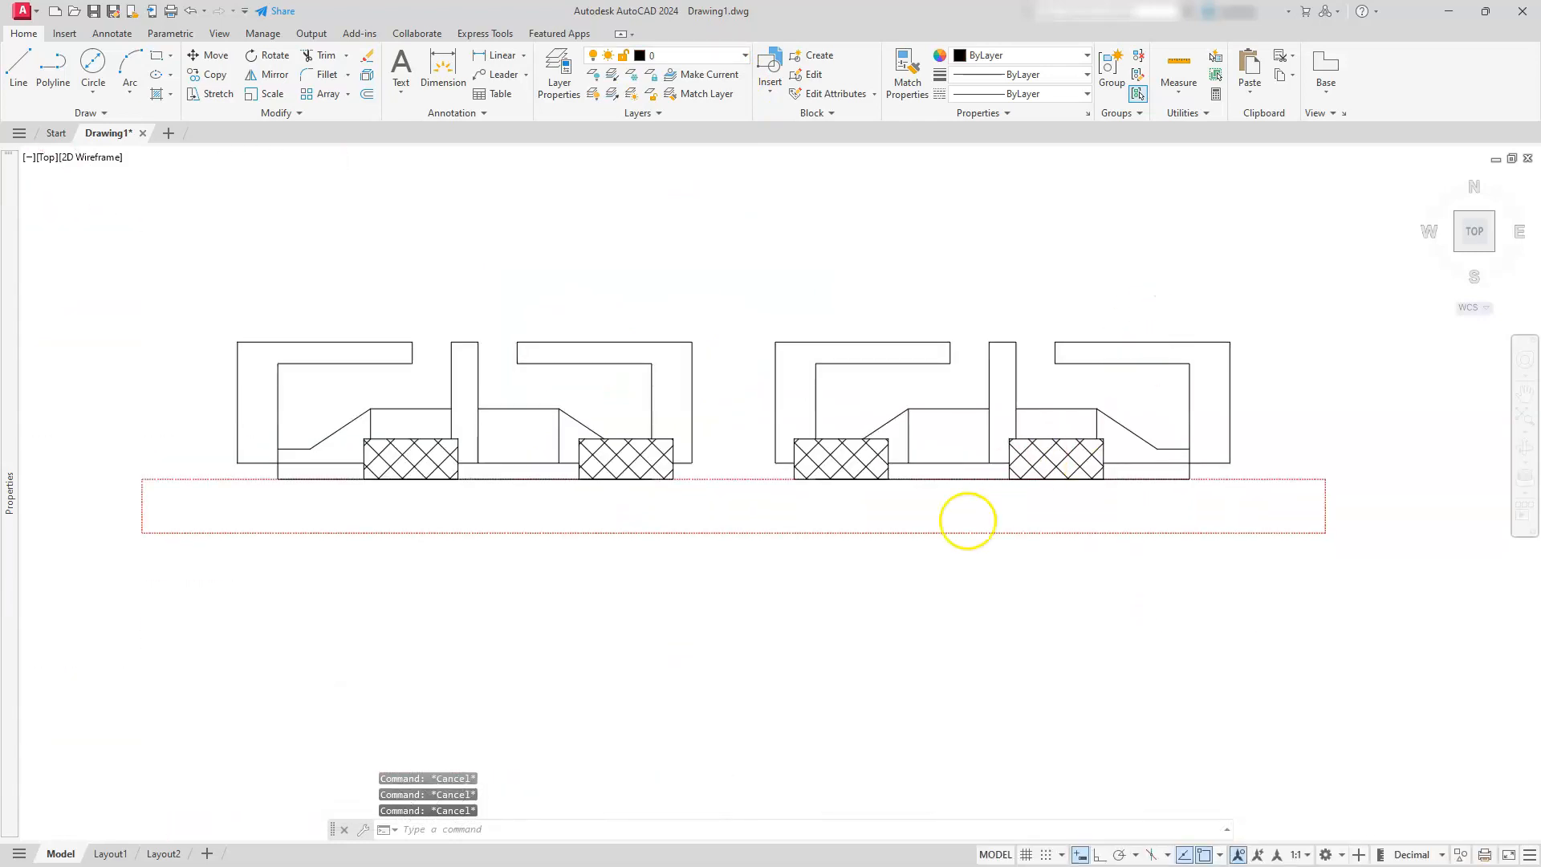
scroll(614, 533, "down", 2)
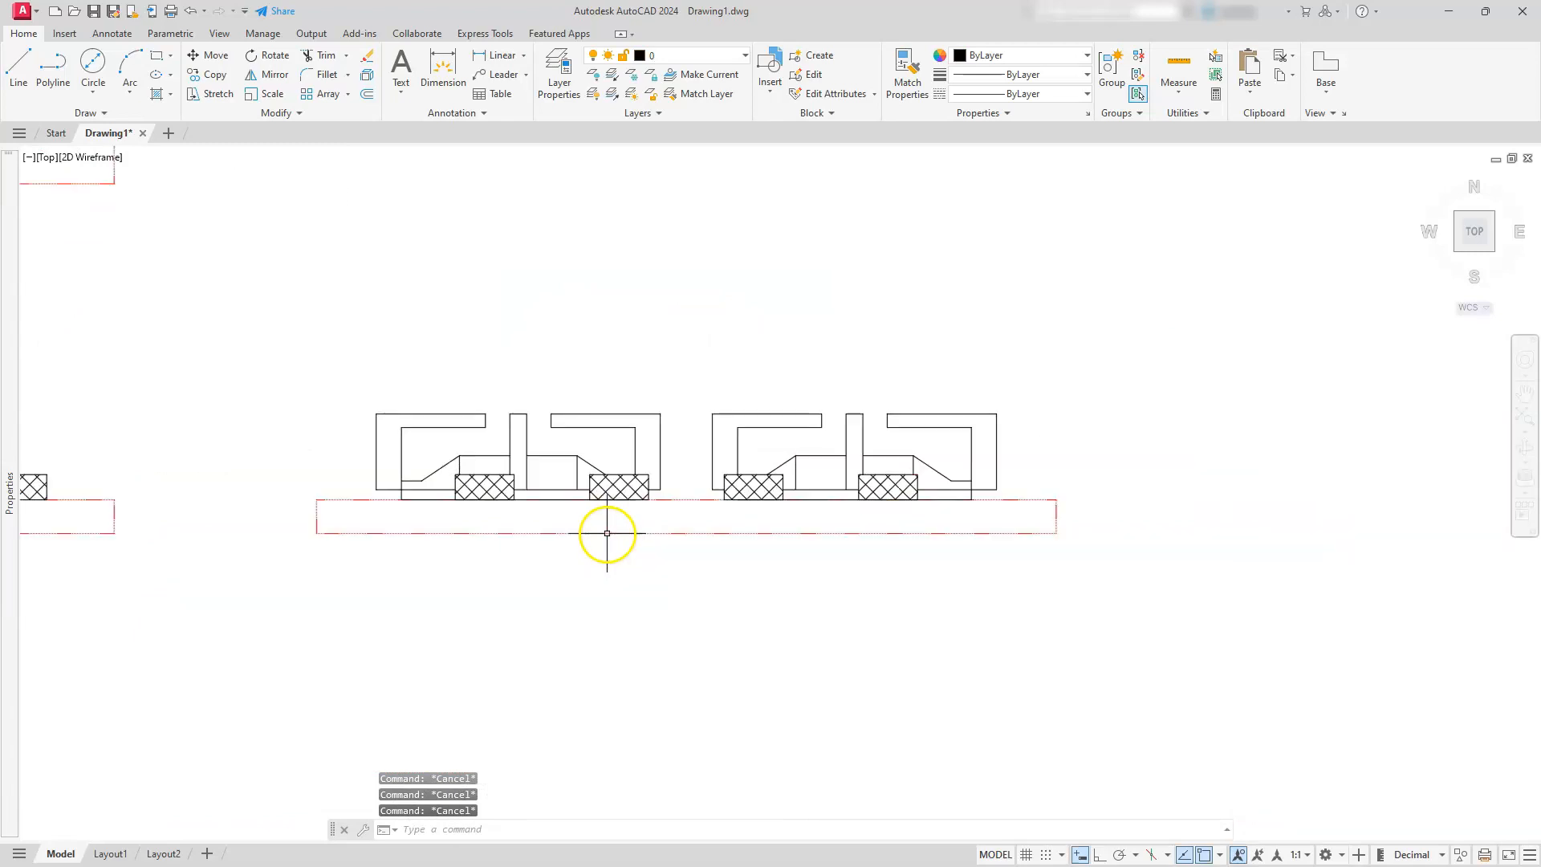
left_click(347, 341)
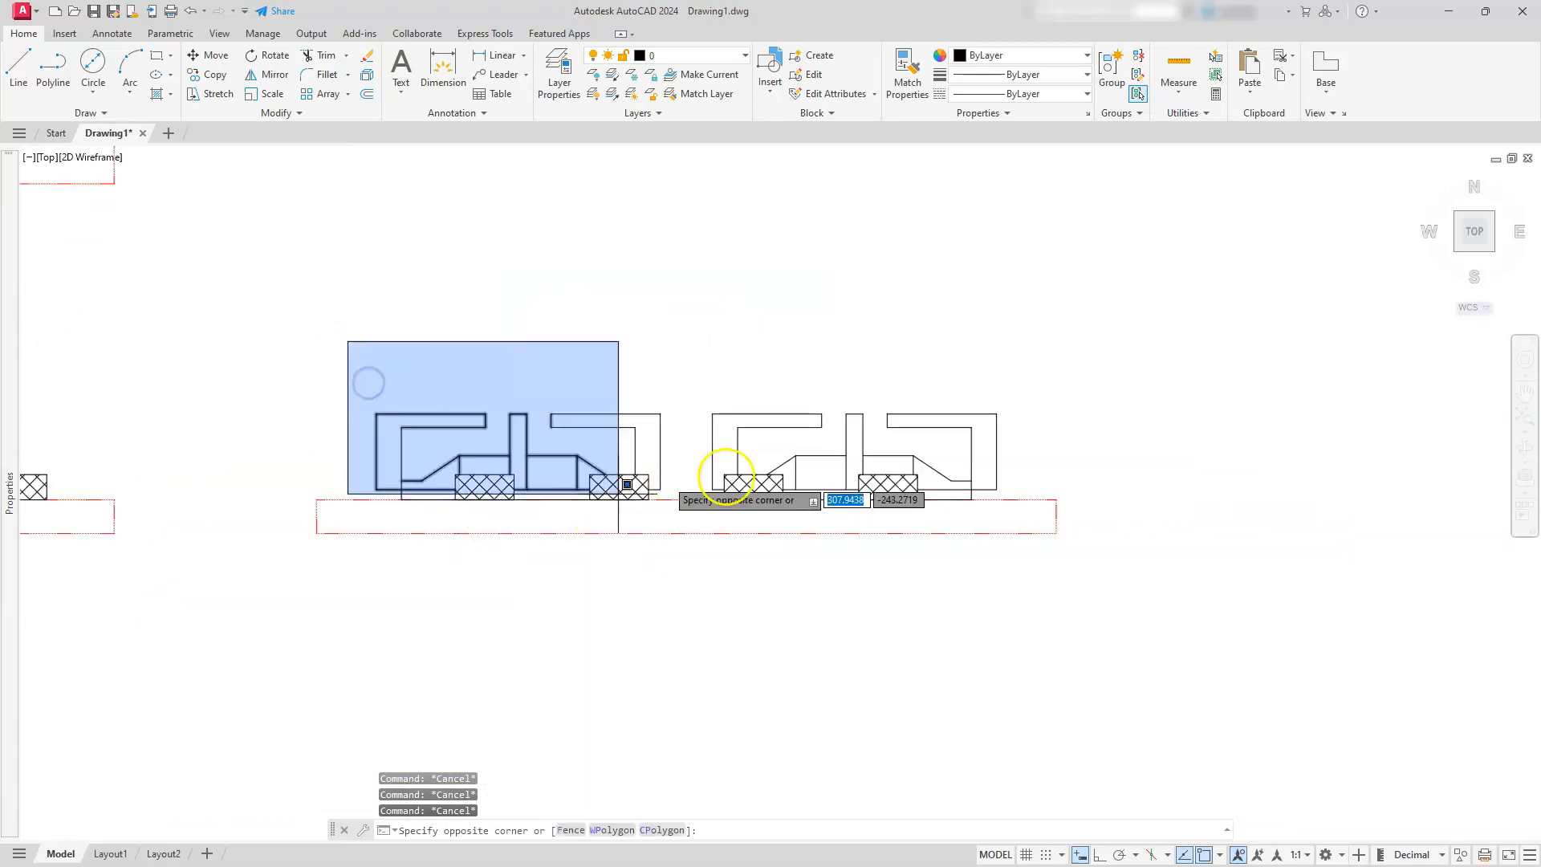
left_click(1044, 511)
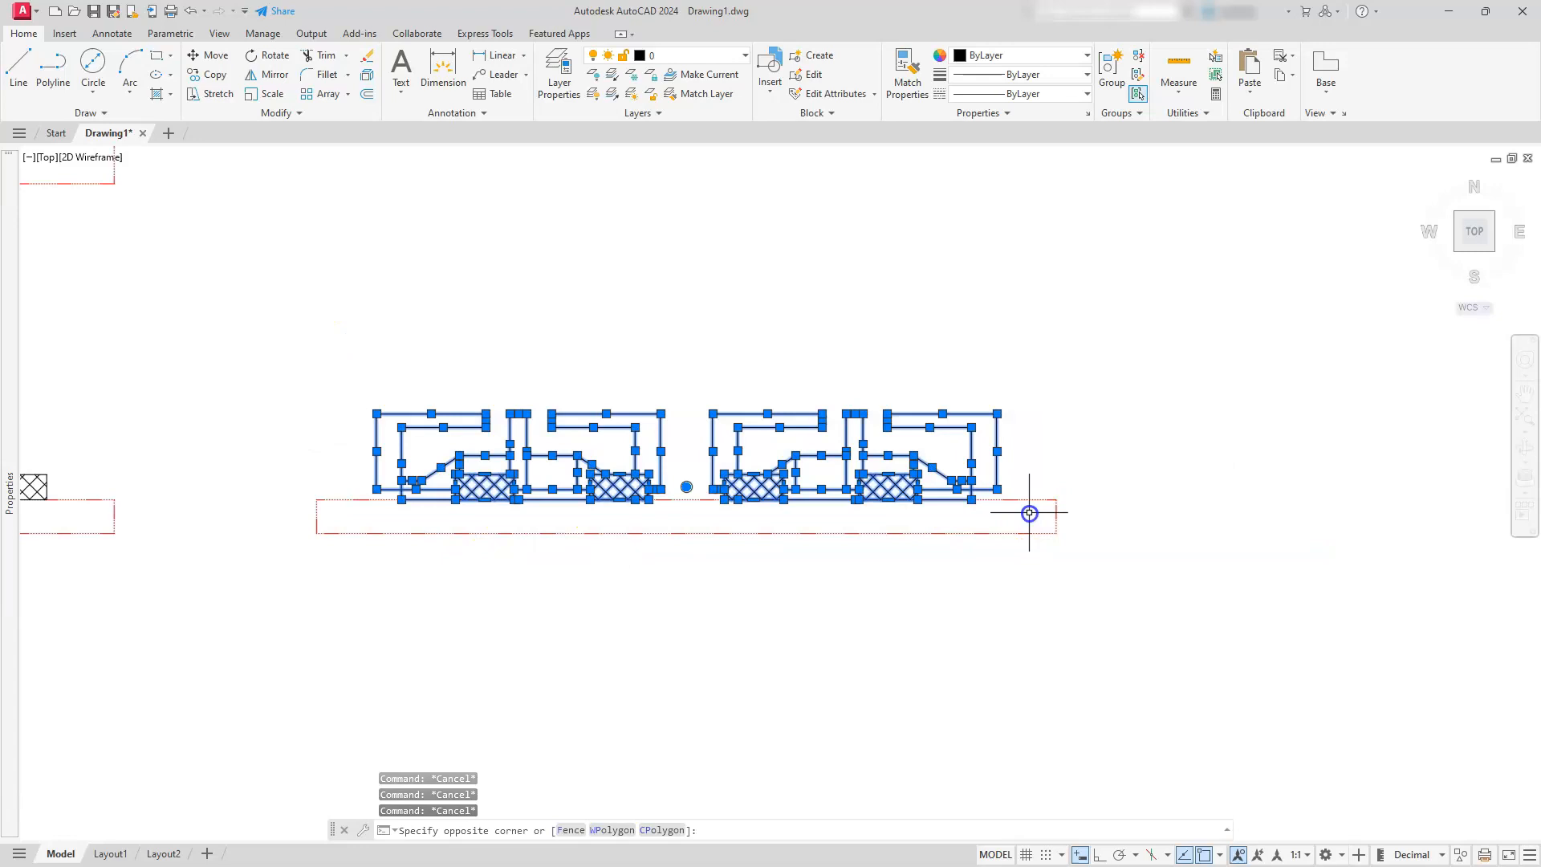
left_click(703, 60)
left_click(681, 166)
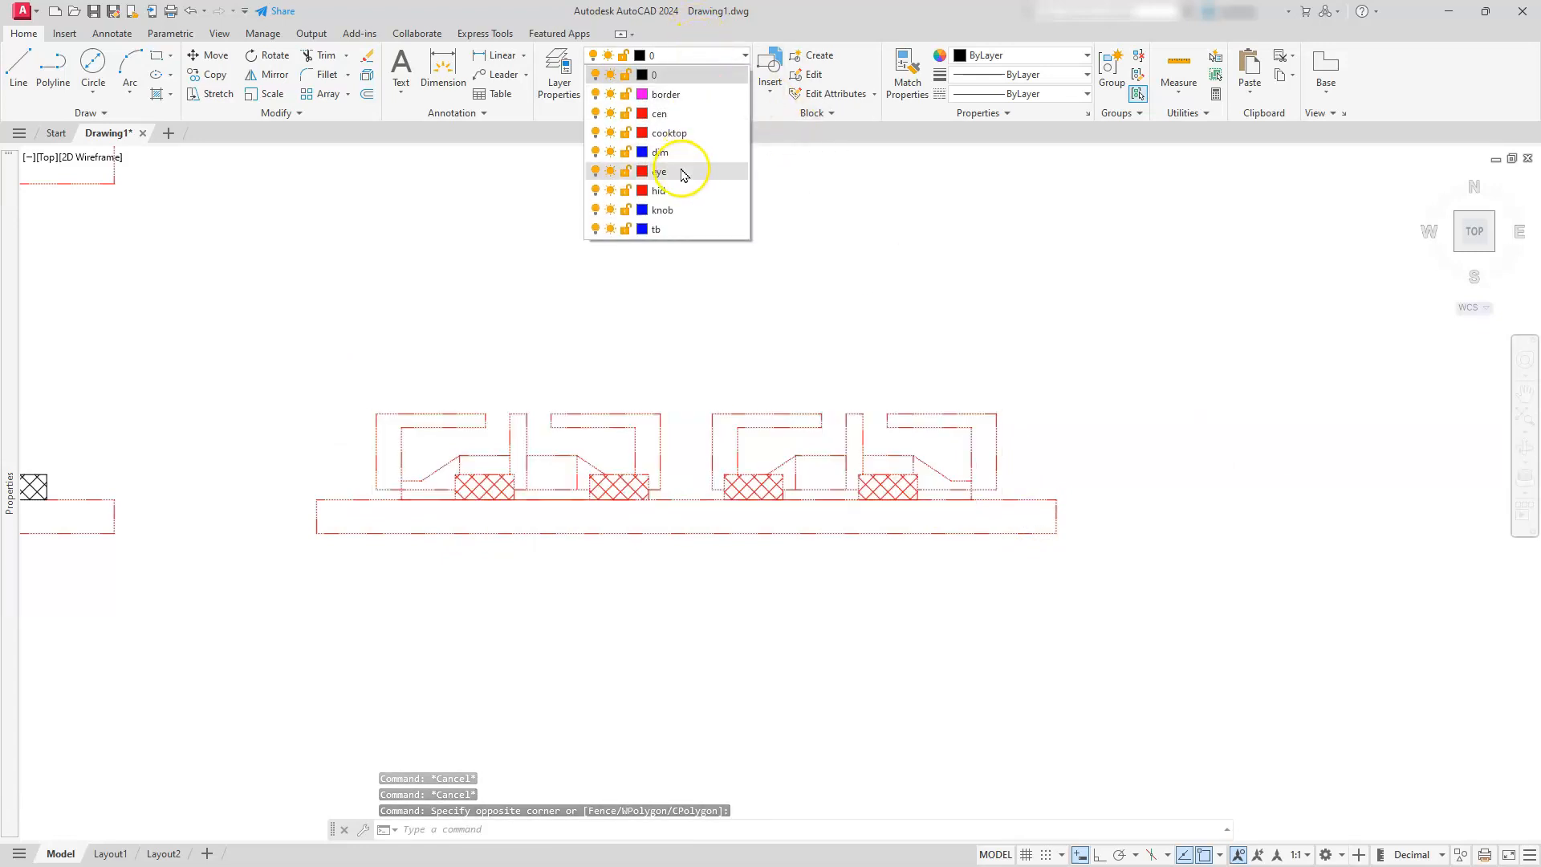
left_click(674, 268)
key("Escape")
key("Escape")
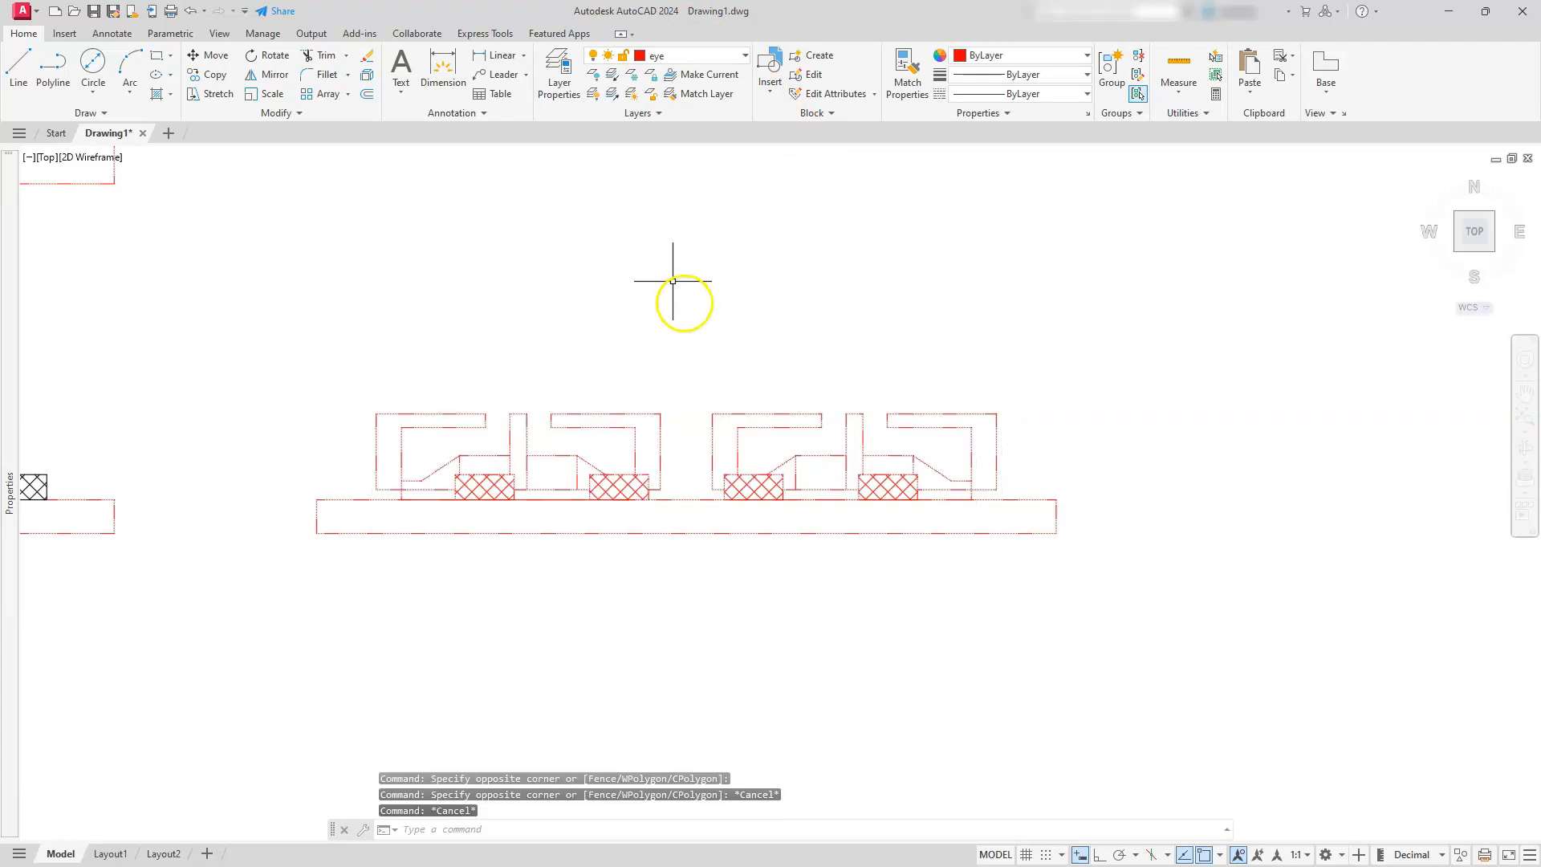
key("Escape")
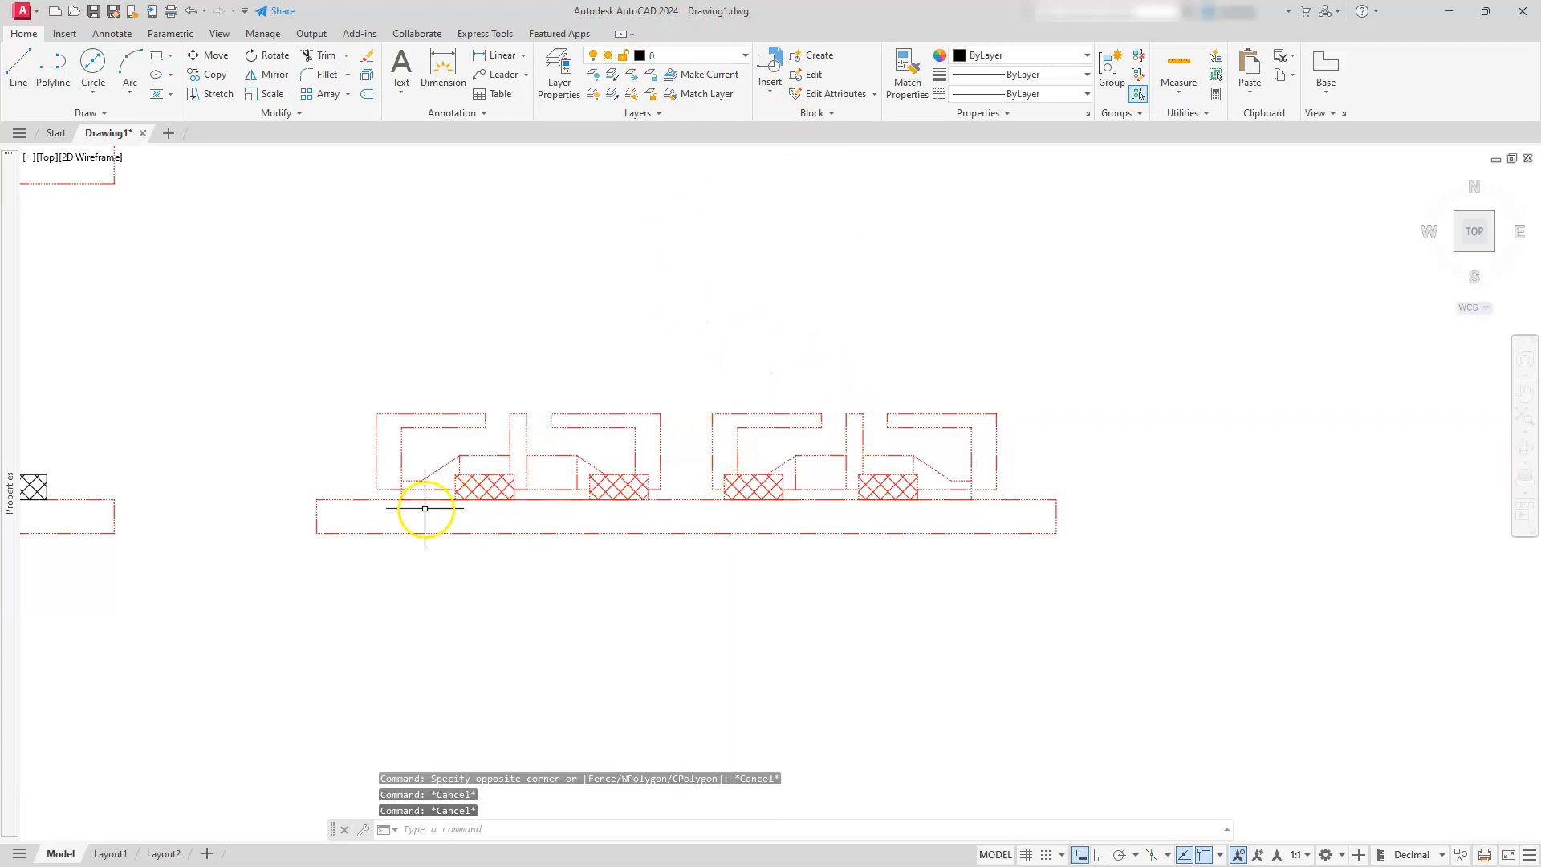
Set the linetype of the cooktop, eye and knob layers to Continuous and close the layer manager
left_click(559, 72)
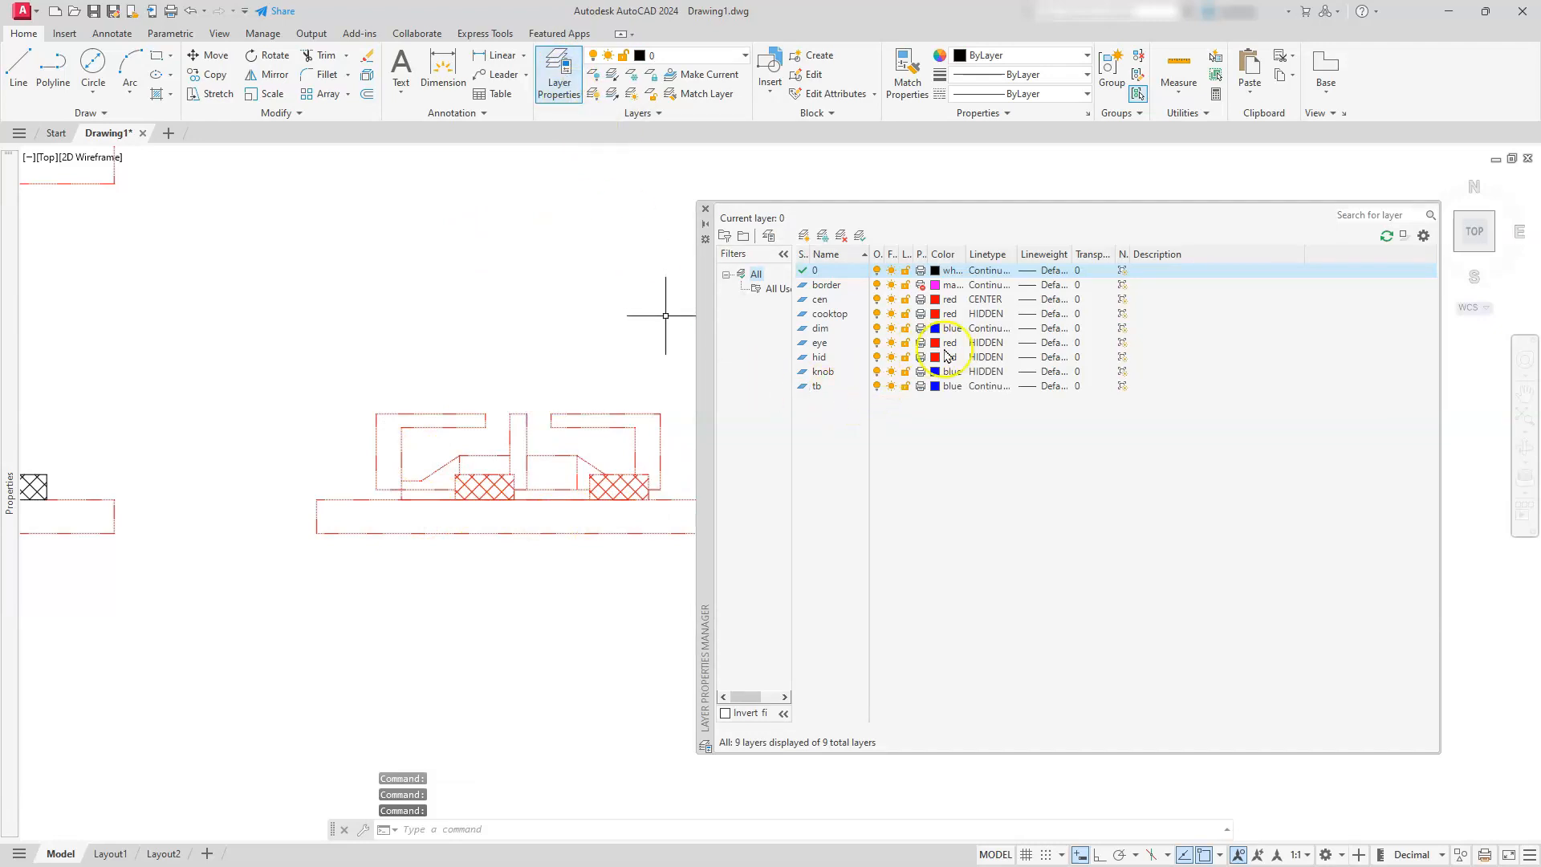
left_click(985, 313)
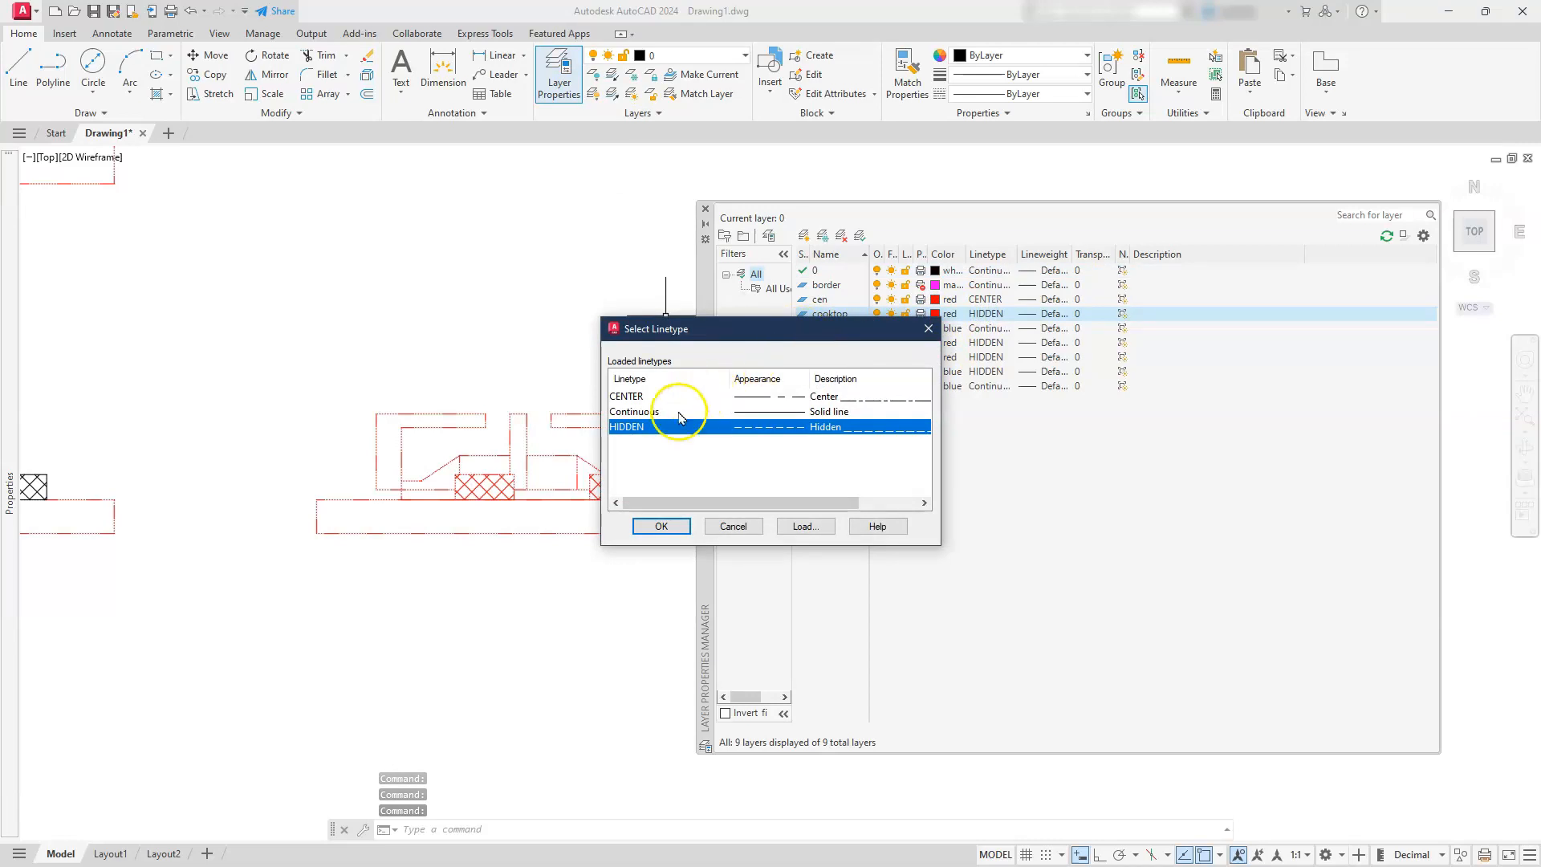
left_click(634, 413)
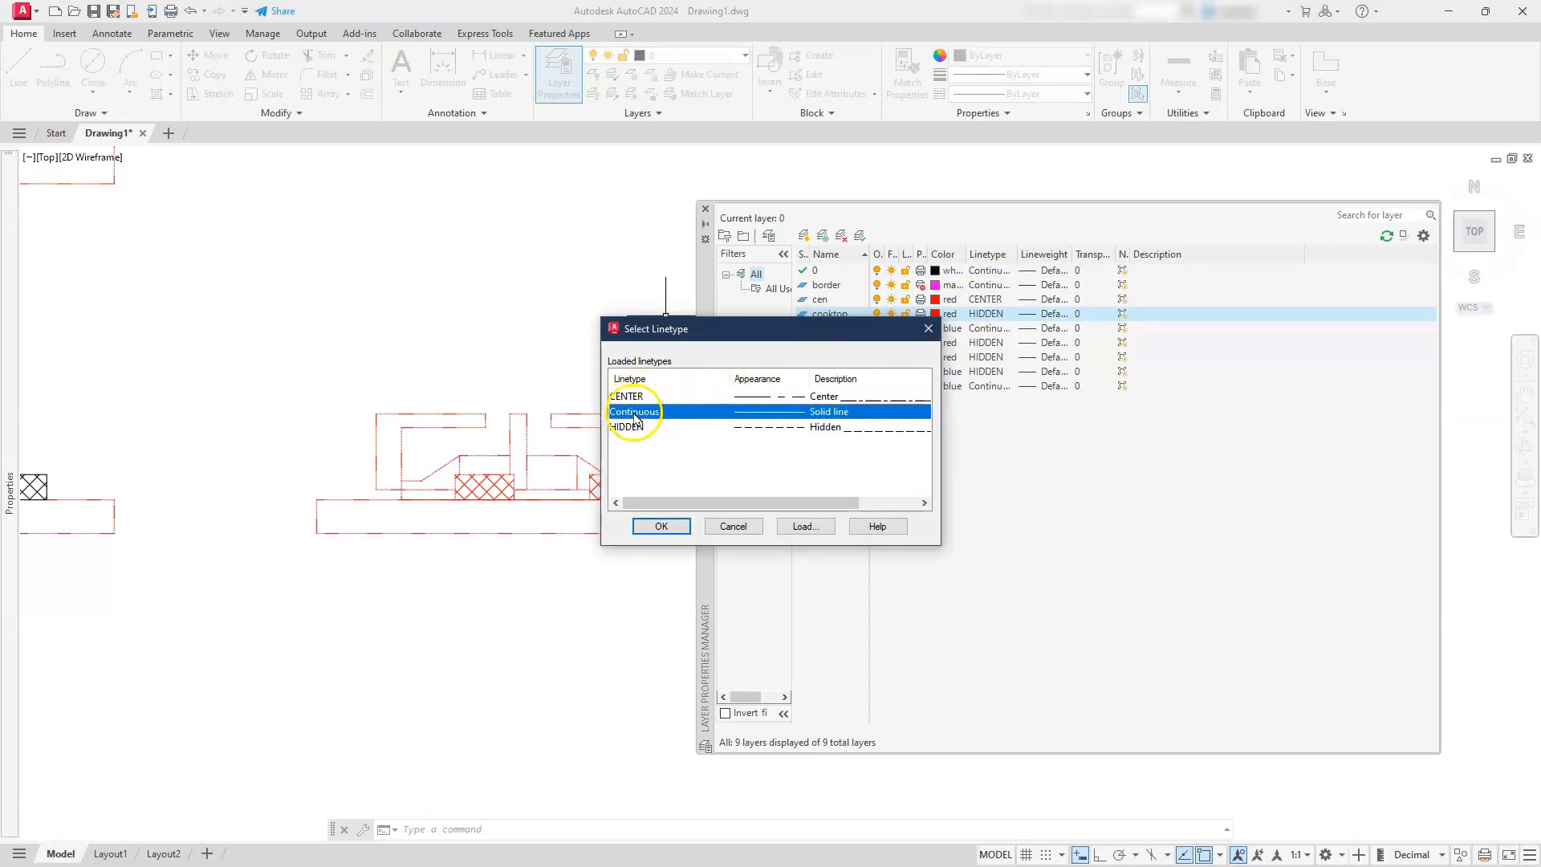
left_click(651, 523)
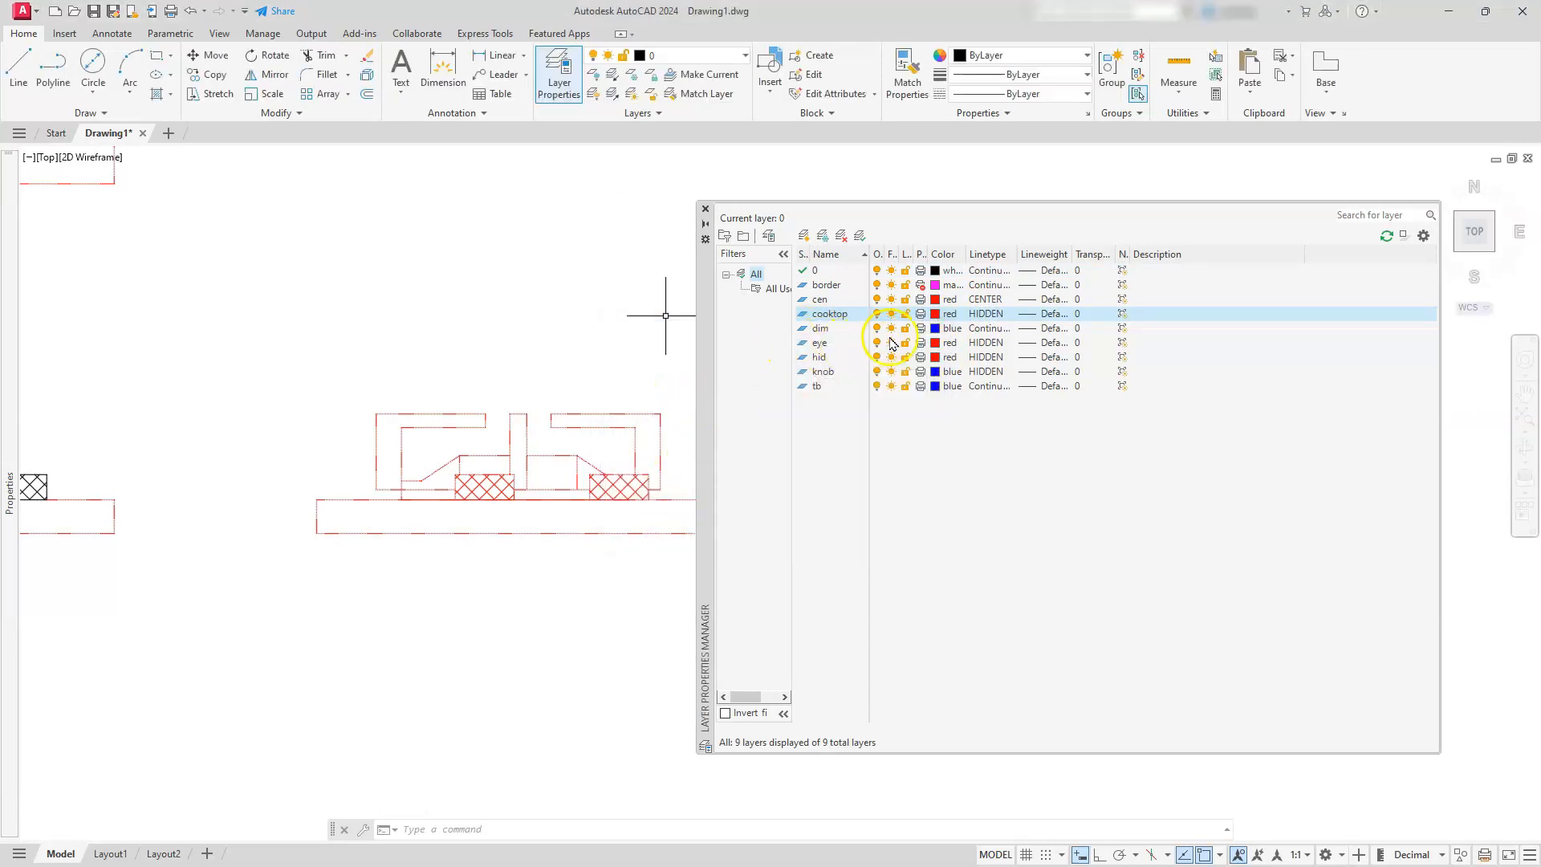
left_click(973, 347)
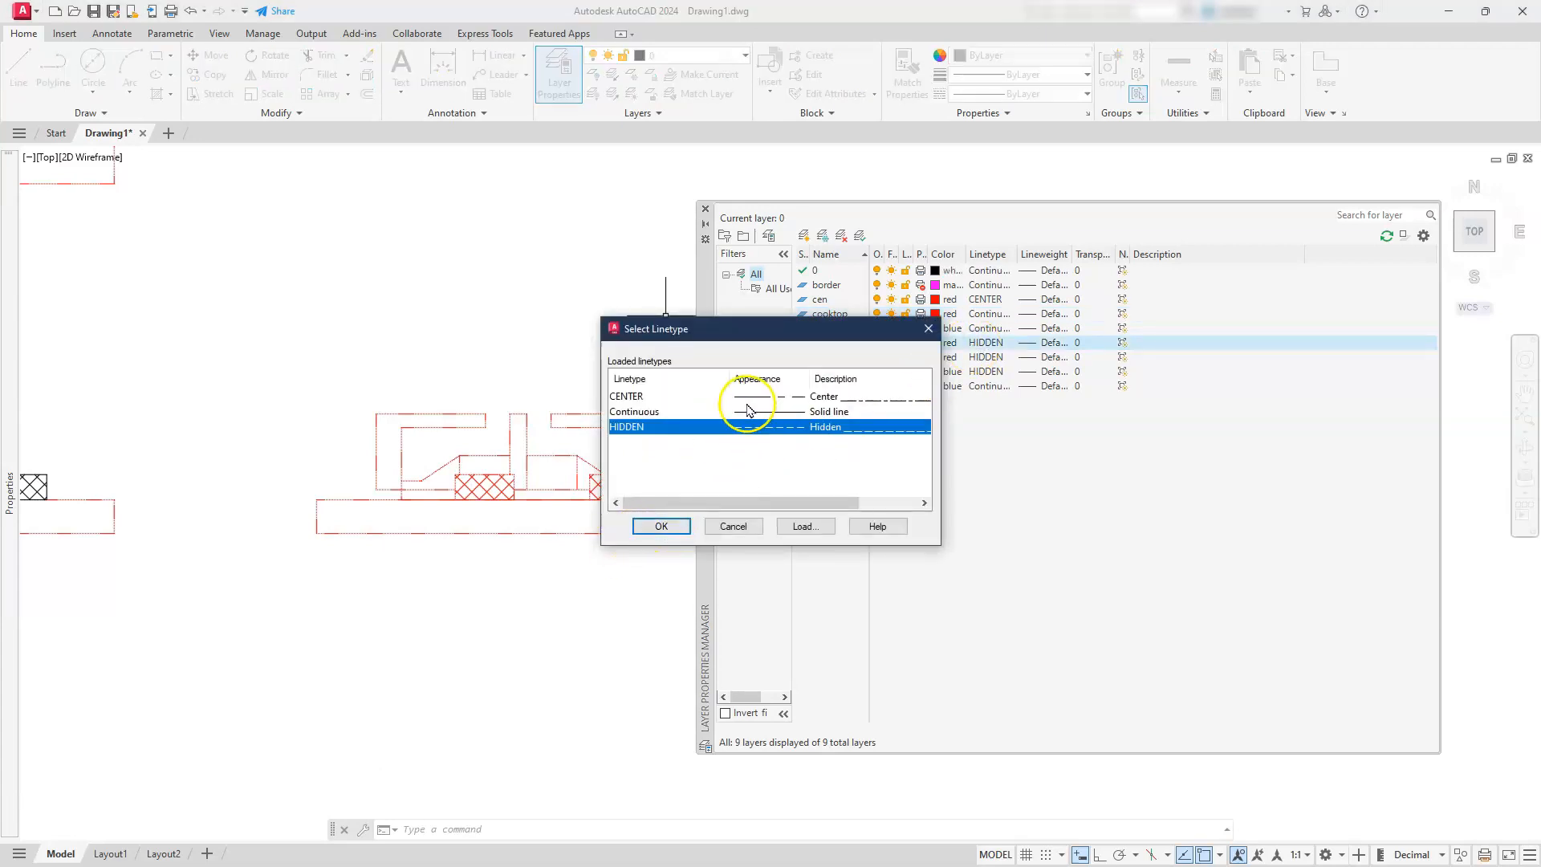
left_click(652, 412)
left_click(650, 527)
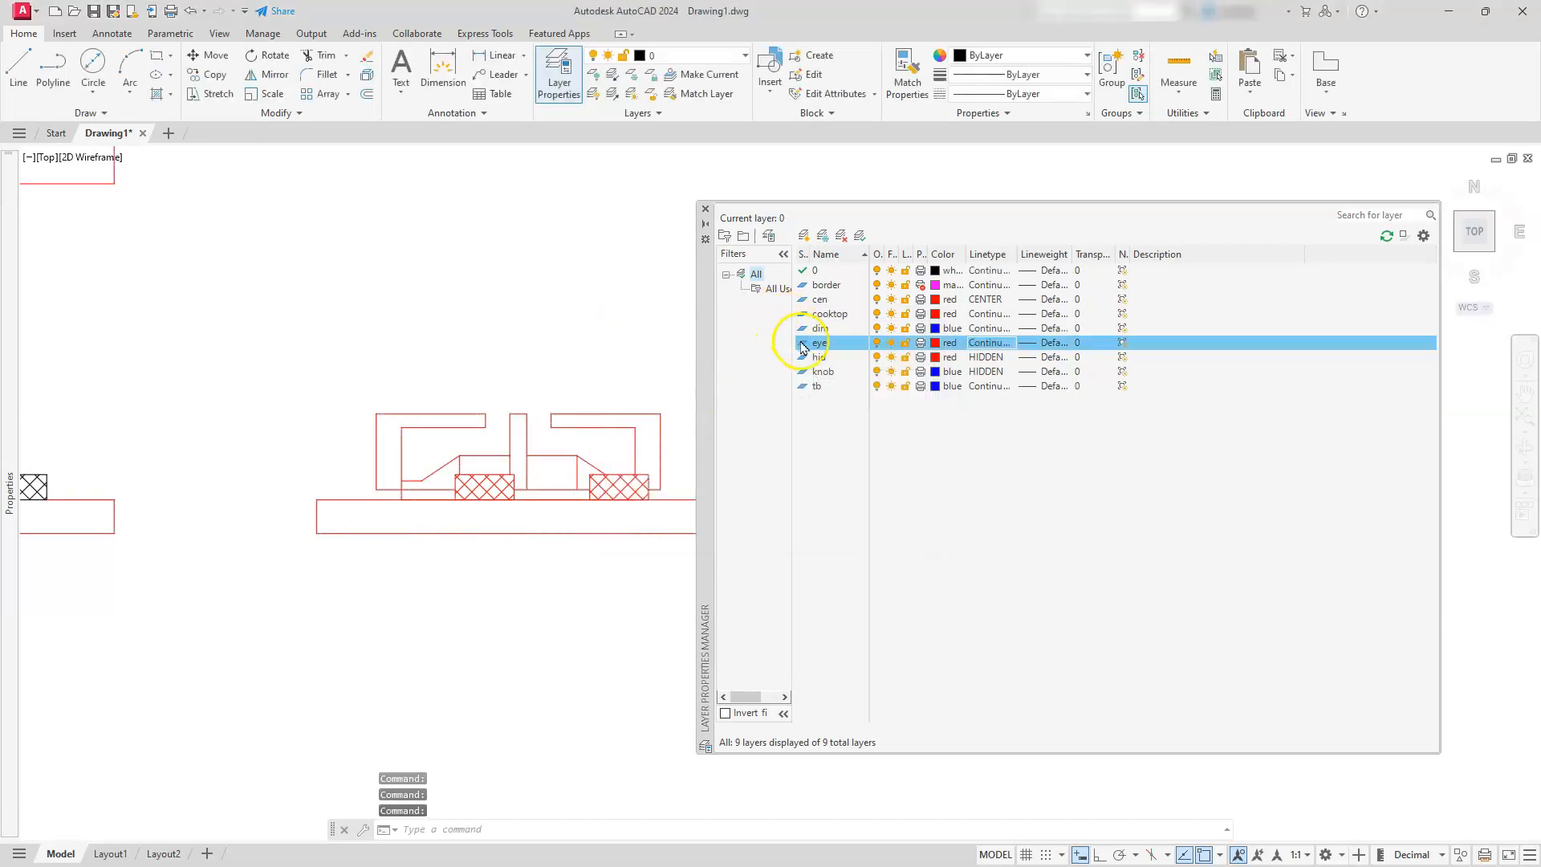
left_click(987, 372)
left_click(634, 412)
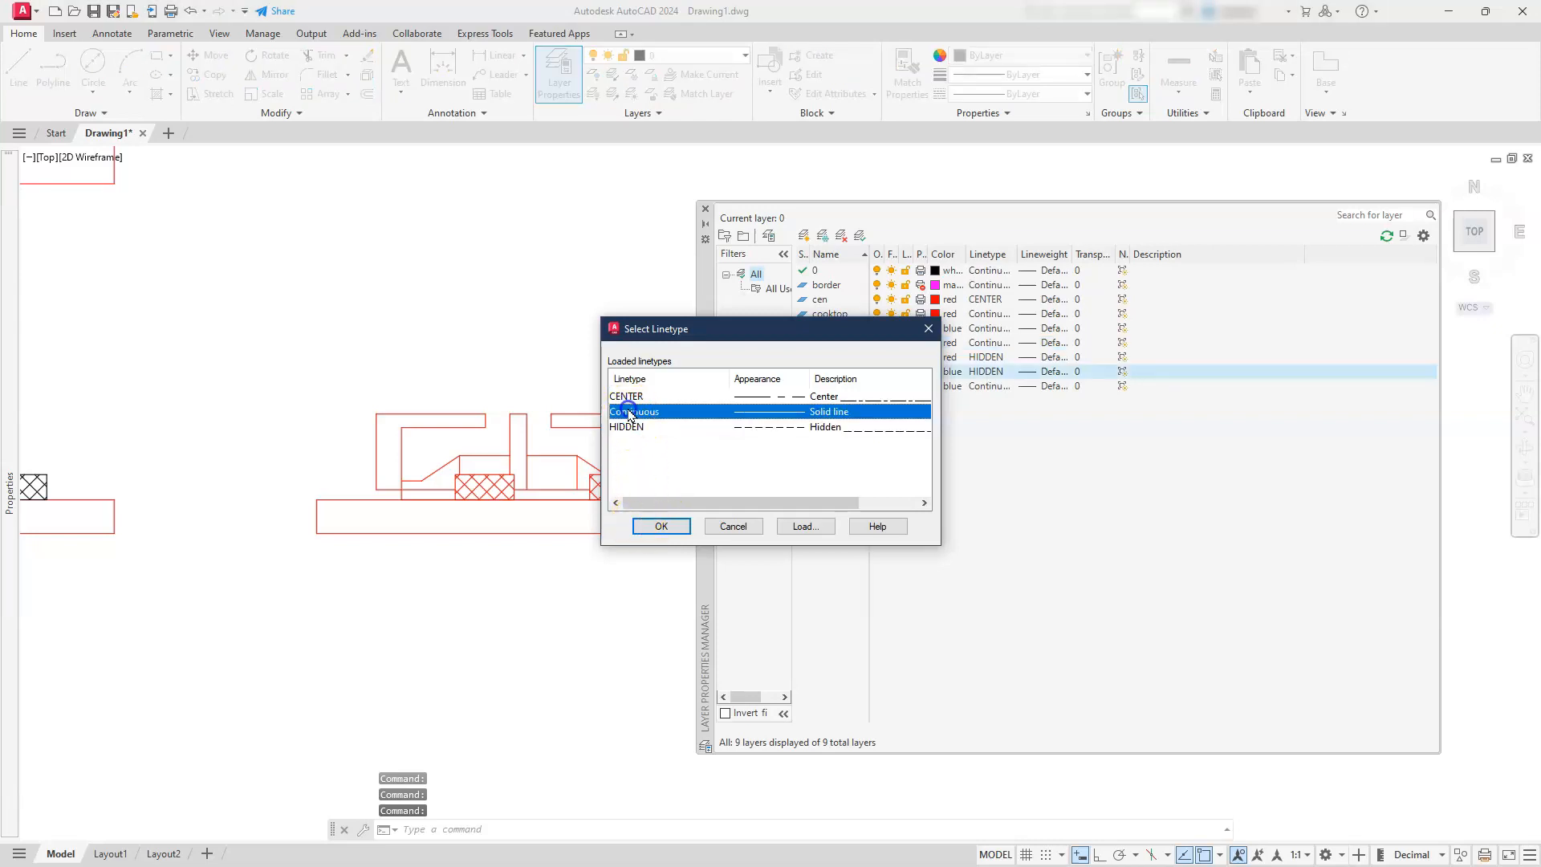
left_click(662, 526)
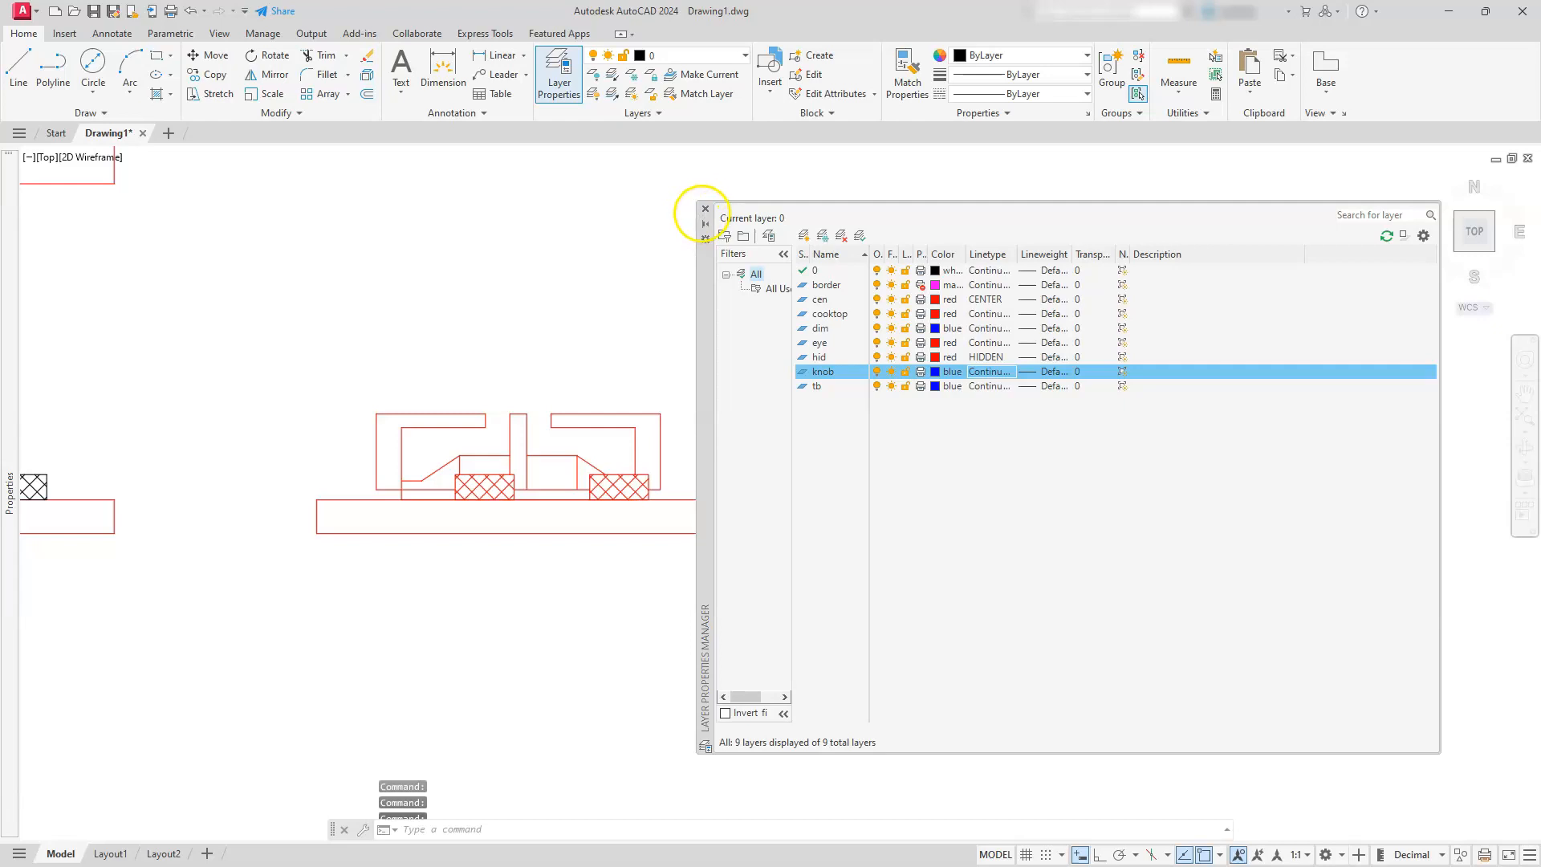
left_click(705, 209)
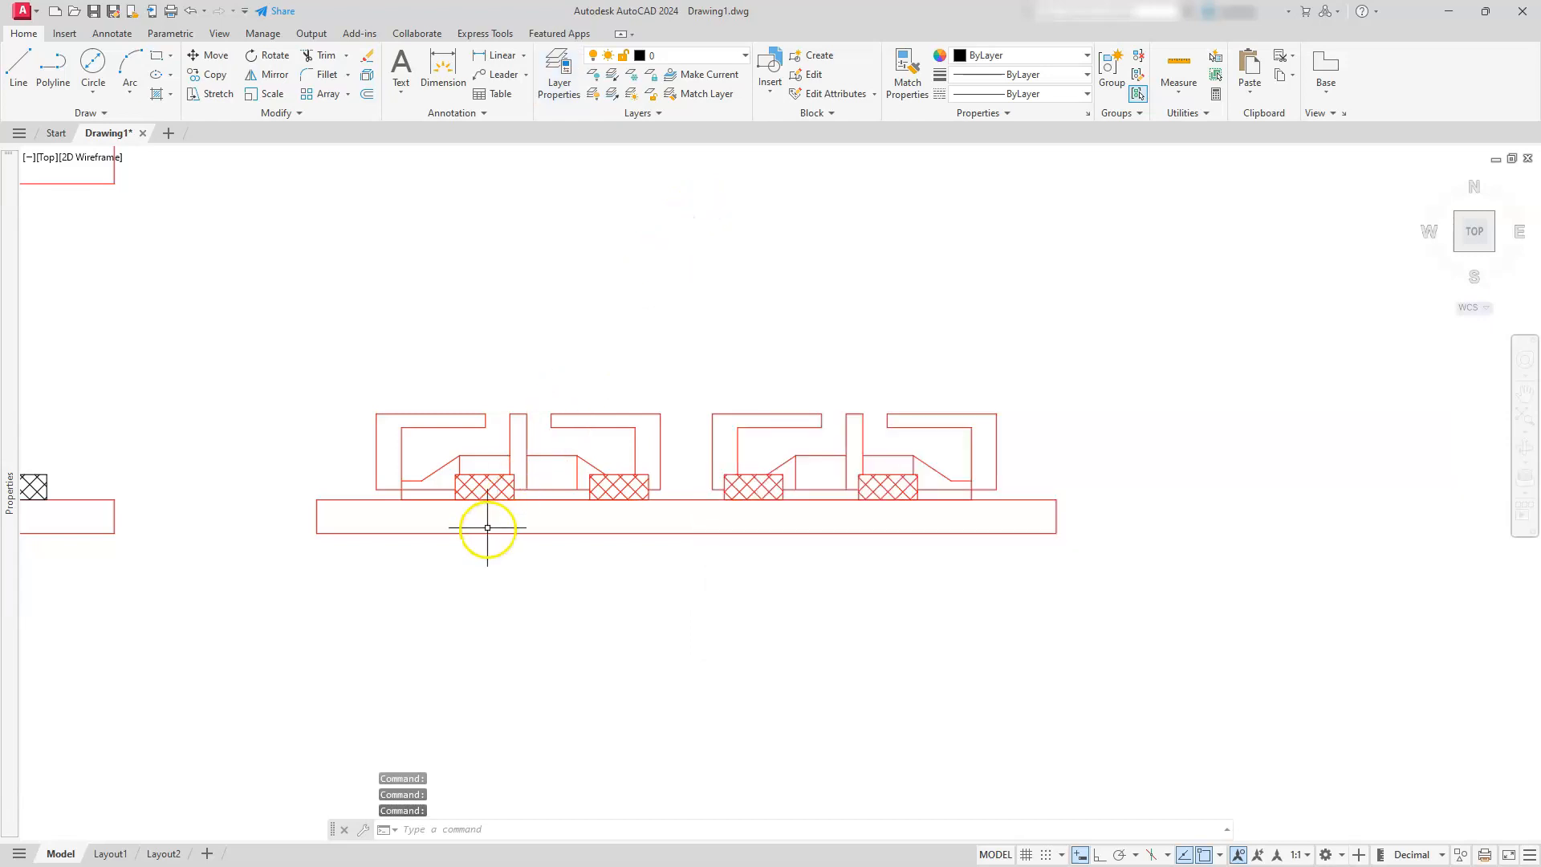
Assign the four knob outlines and their hatching in the side view to the knob layer
key("Escape")
key("Escape")
scroll(481, 514, "up", 4)
key("Escape")
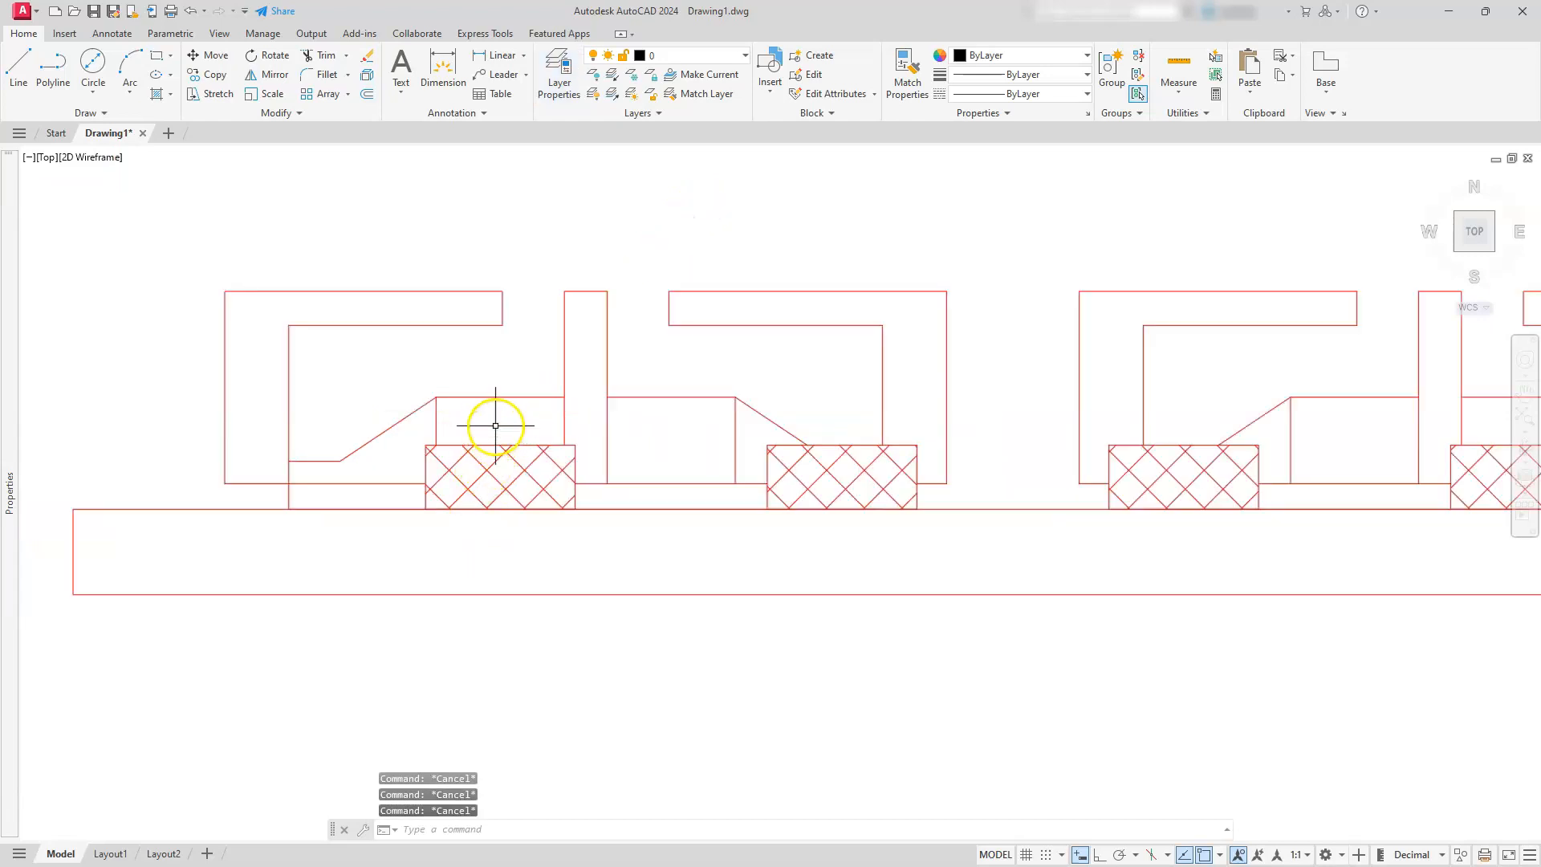
middle_click_drag(496, 425, 302, 392)
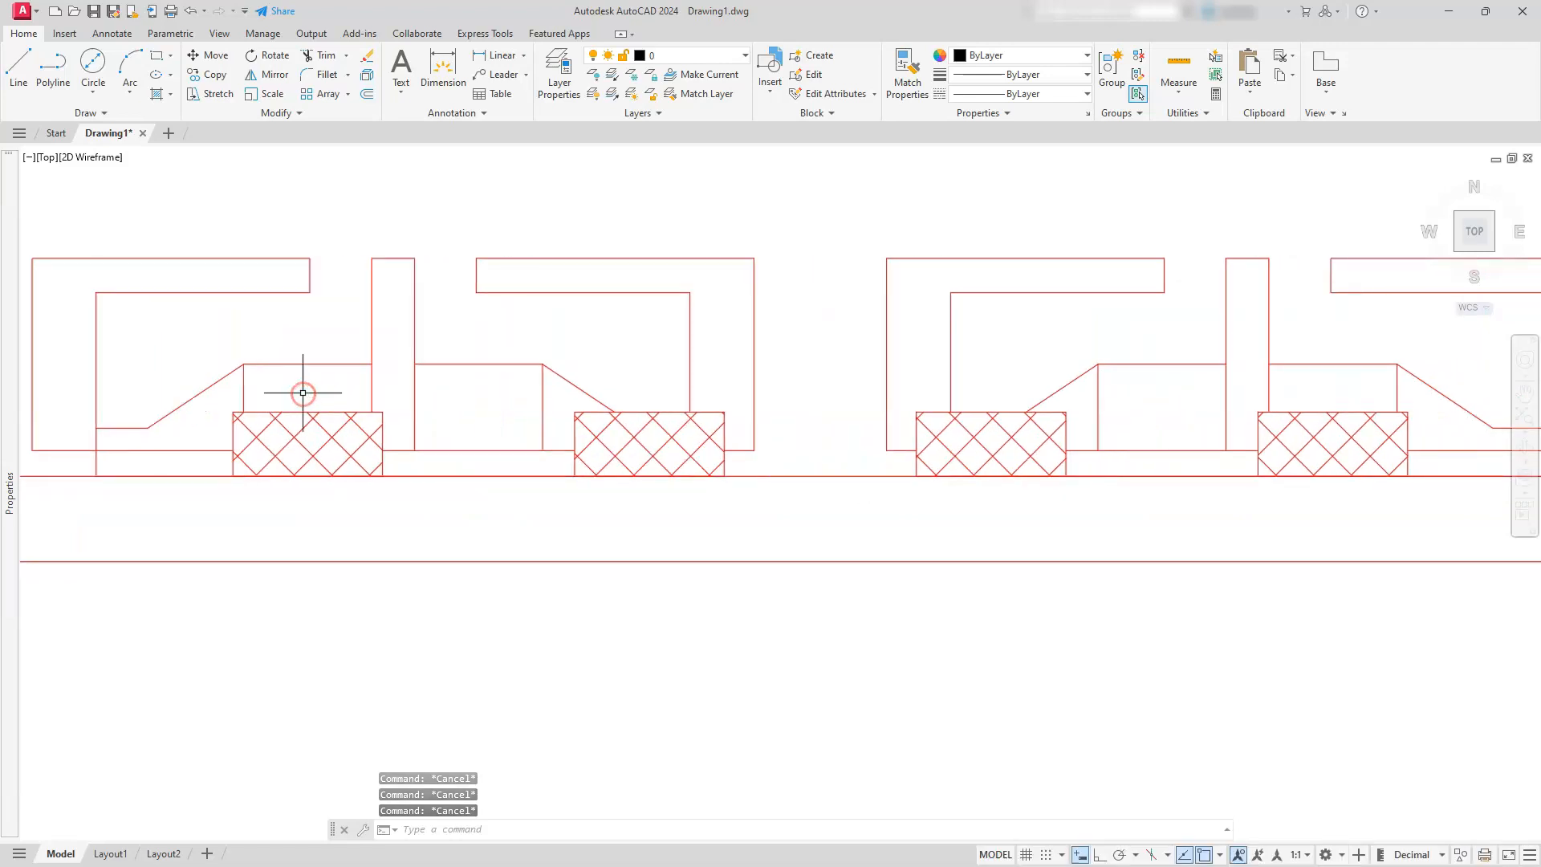
left_click(306, 393)
left_click(273, 434)
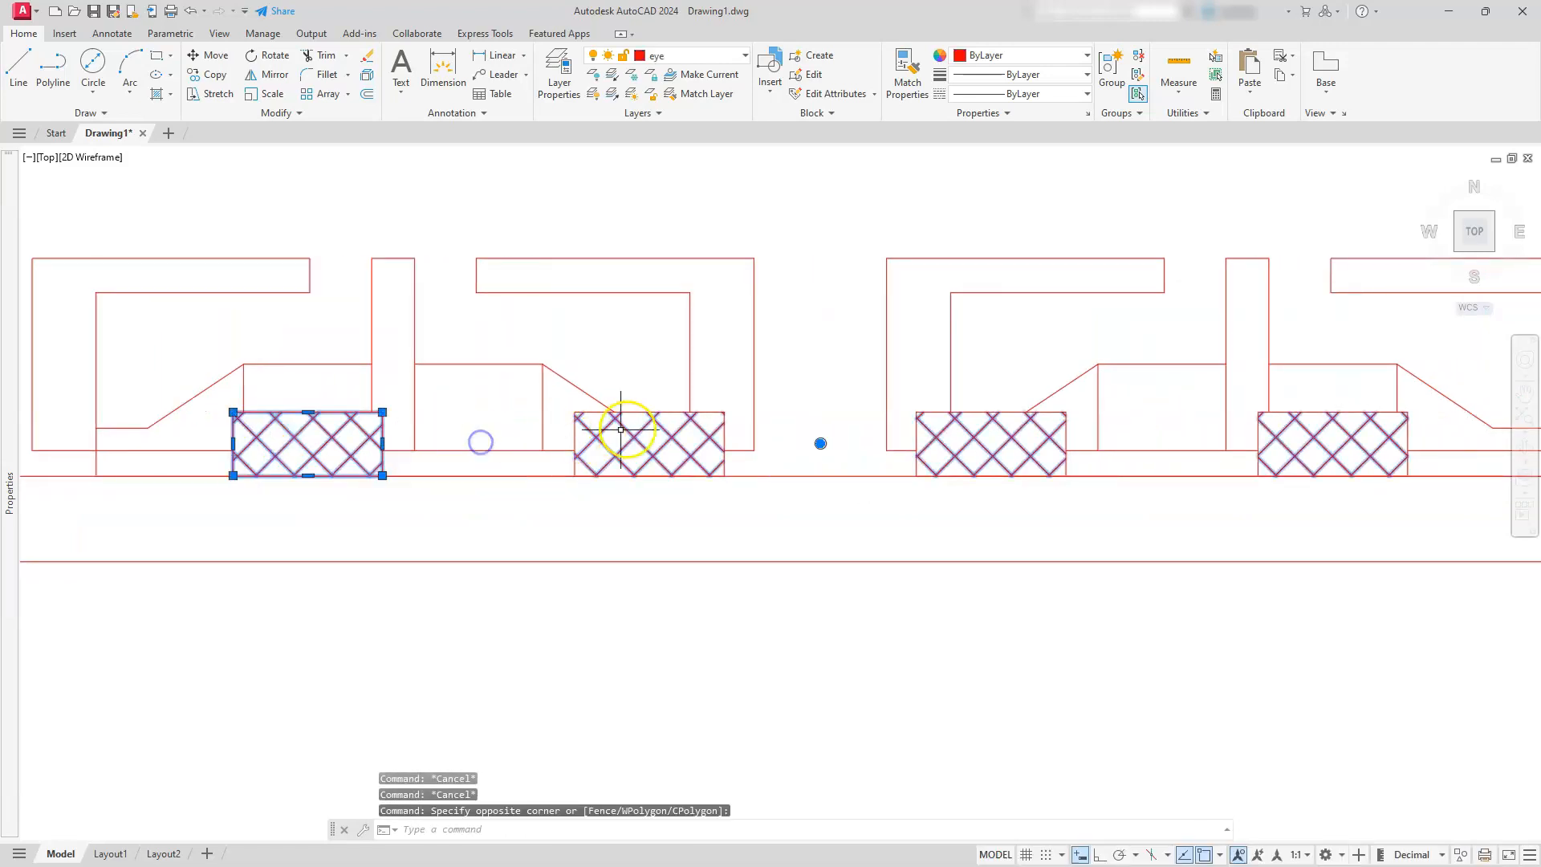
left_click(661, 387)
left_click(653, 420)
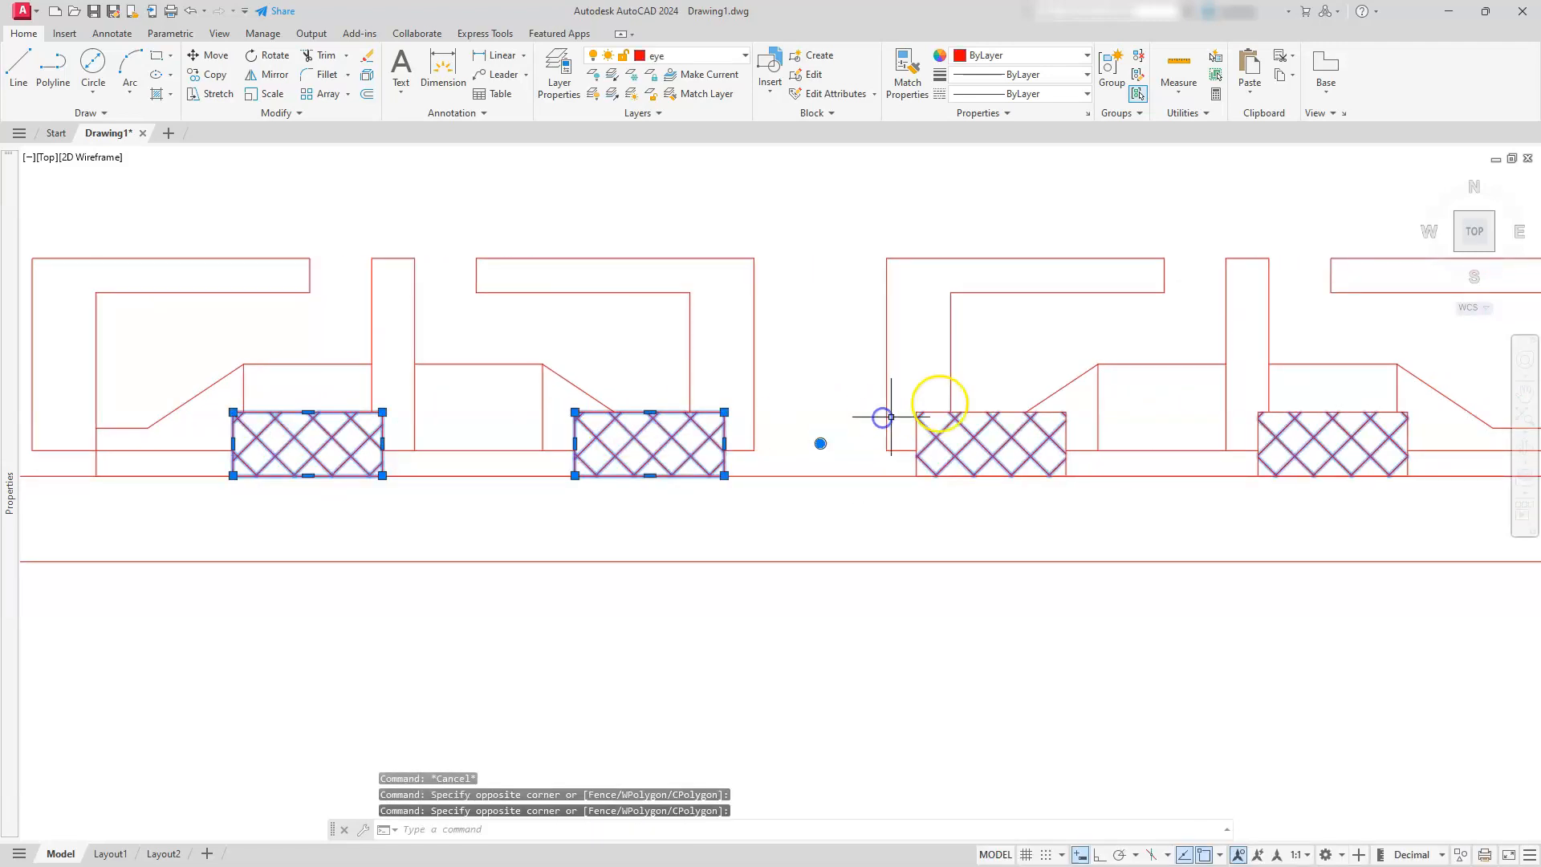
left_click(984, 394)
left_click(993, 423)
left_click(1320, 400)
left_click(1317, 421)
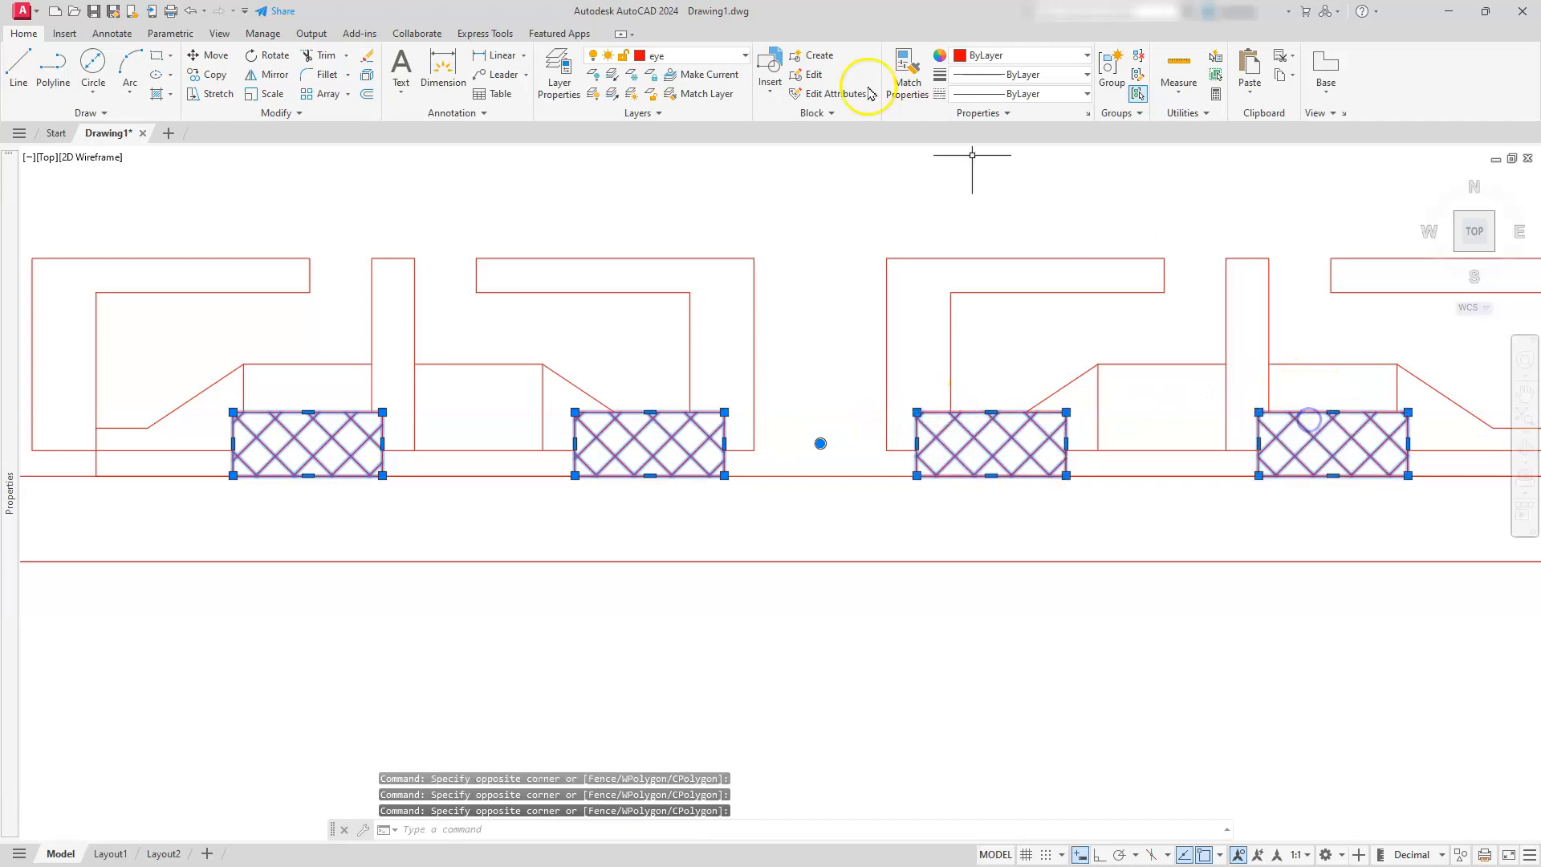
left_click(743, 56)
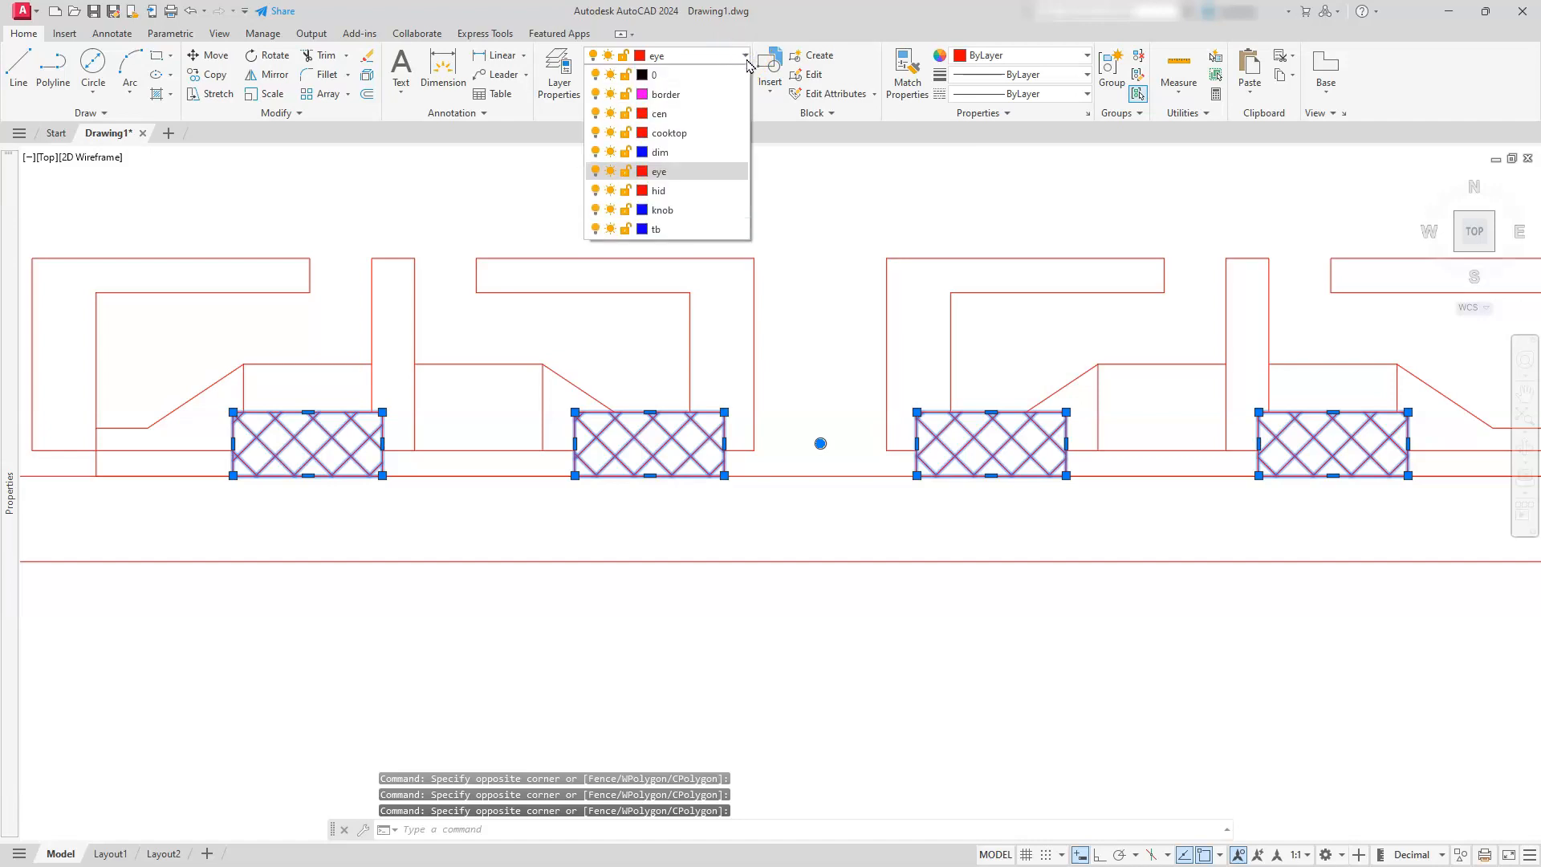
left_click(666, 210)
key("Escape")
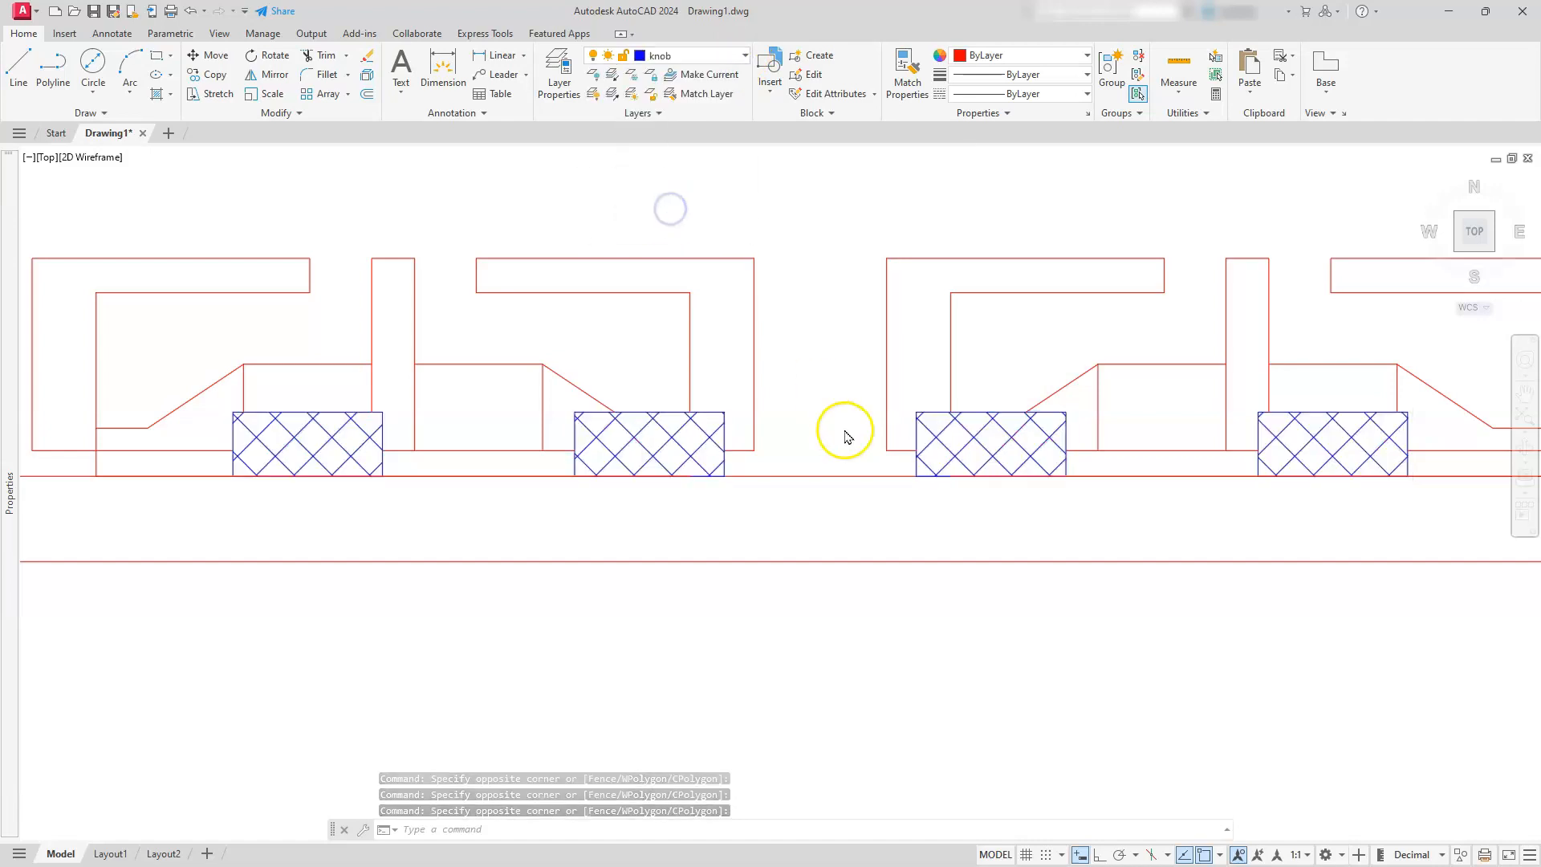
key("Escape")
key("Escape")
Assign the four knobs in the plan view and the hatched knob in the front view to the knob layer
scroll(987, 629, "down", 5)
mouse_move(658, 578)
middle_mouse_down()
mouse_move(707, 640)
mouse_move(930, 620)
middle_mouse_up()
scroll(929, 620, "down", 2)
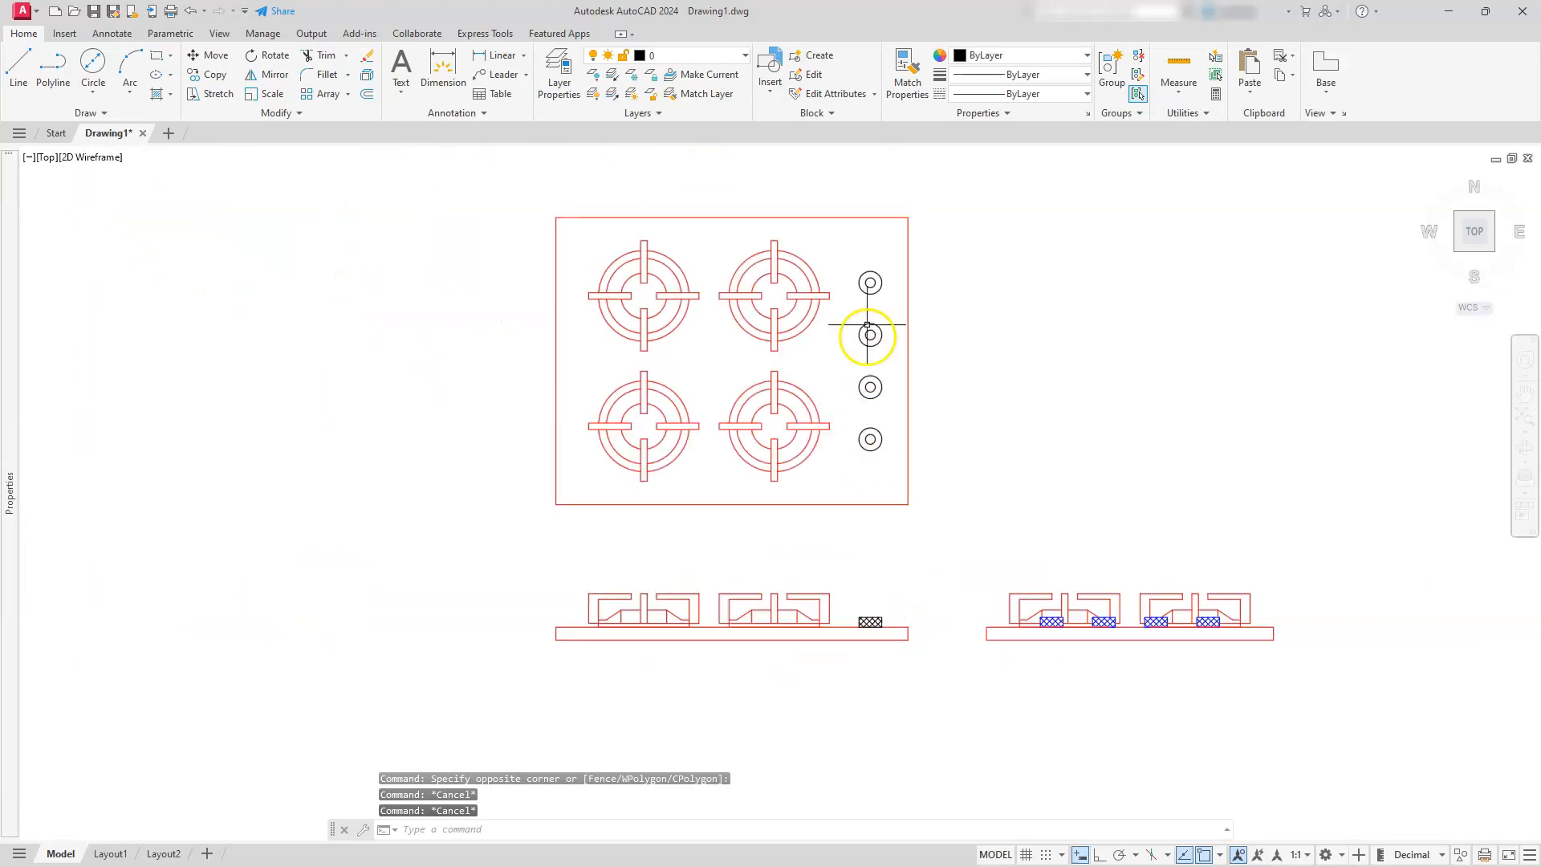
left_click(850, 236)
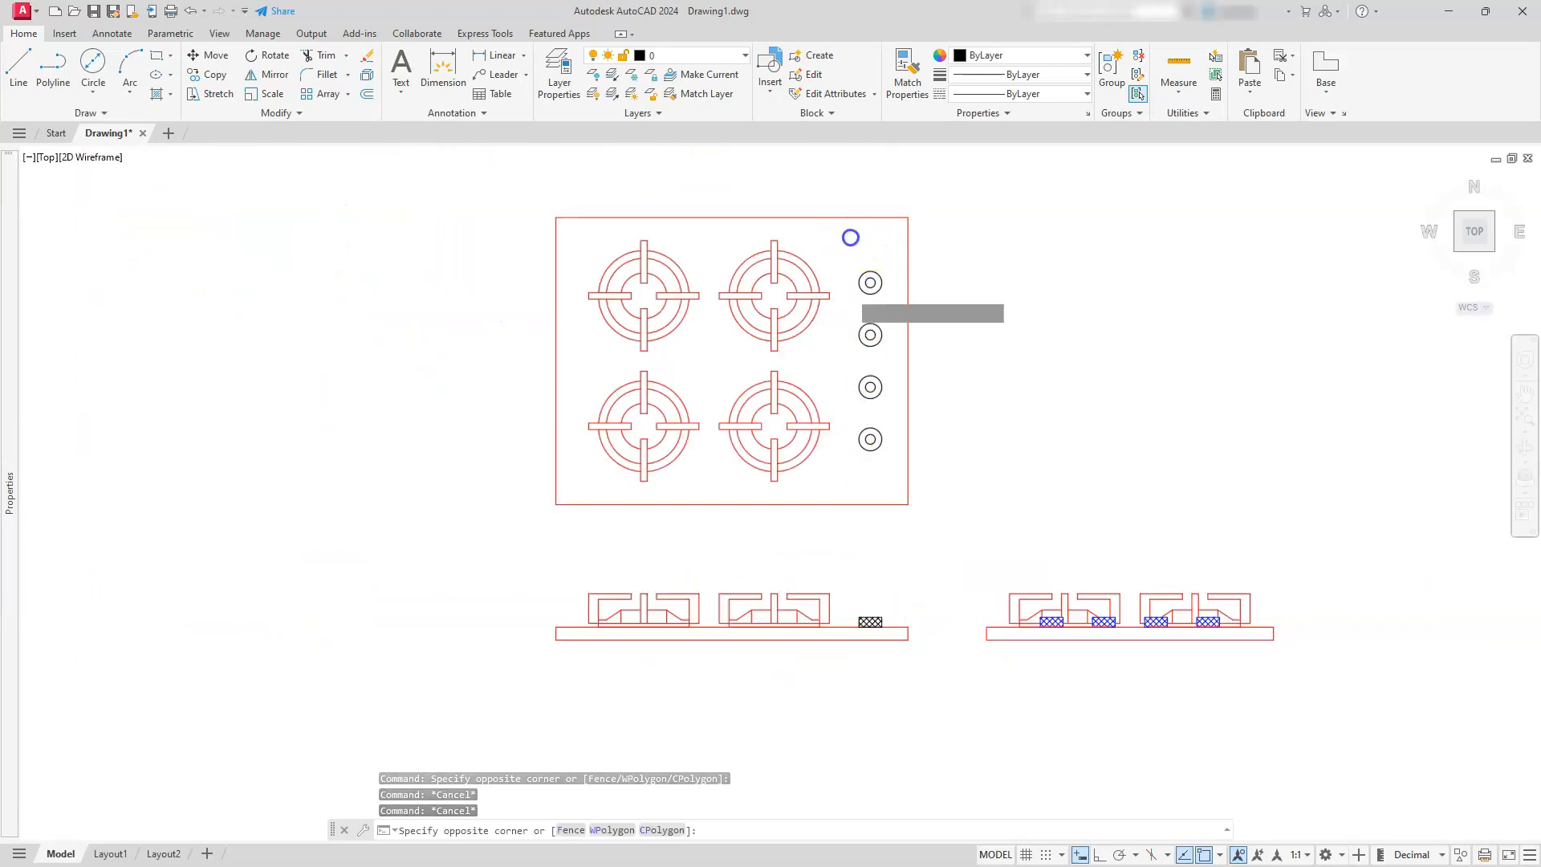
left_click(899, 700)
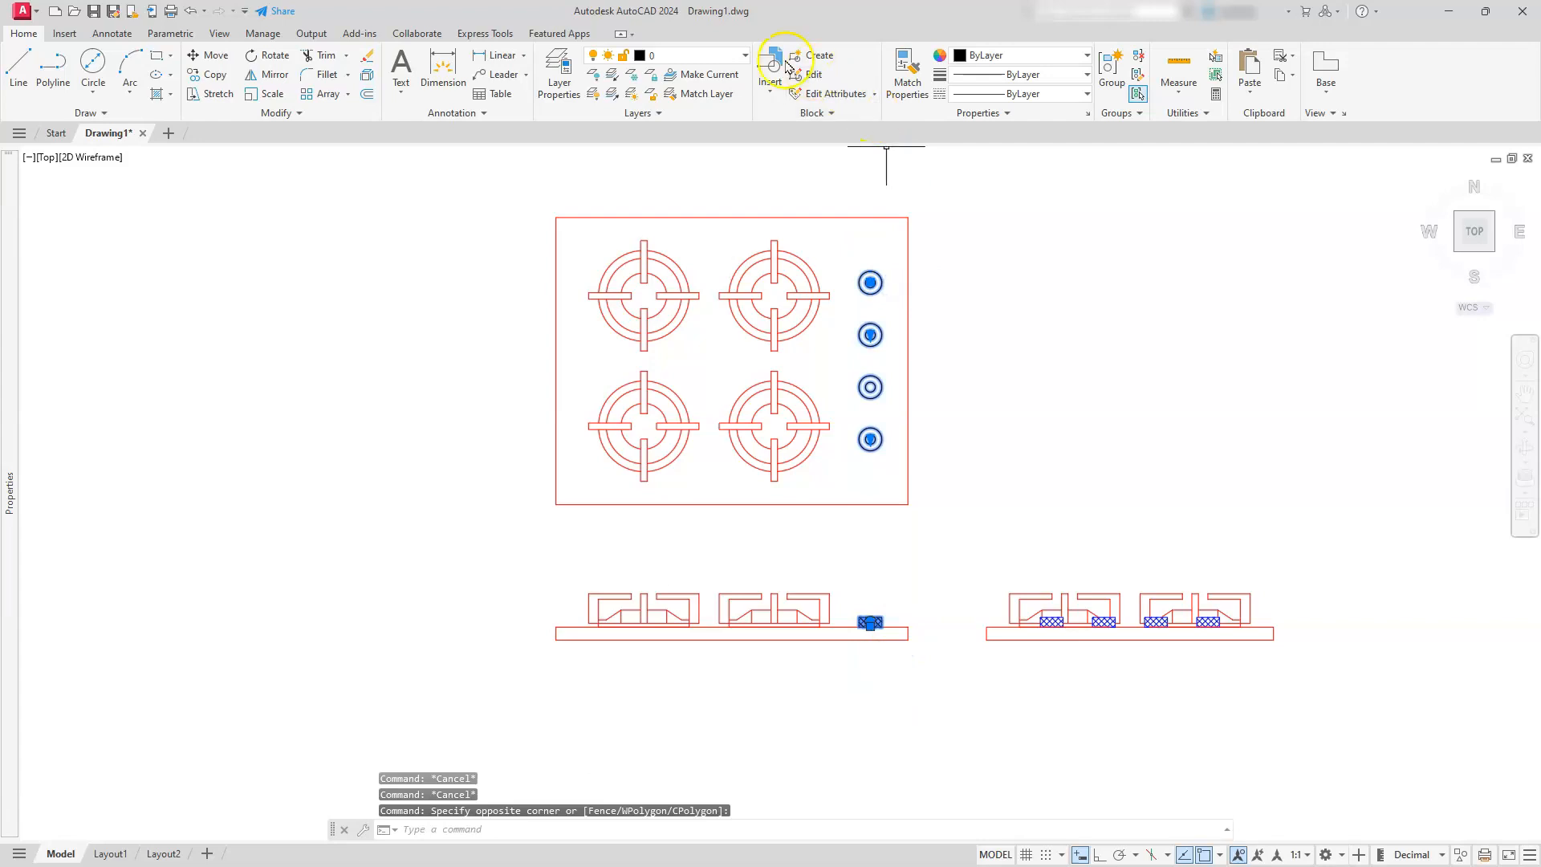
left_click(728, 55)
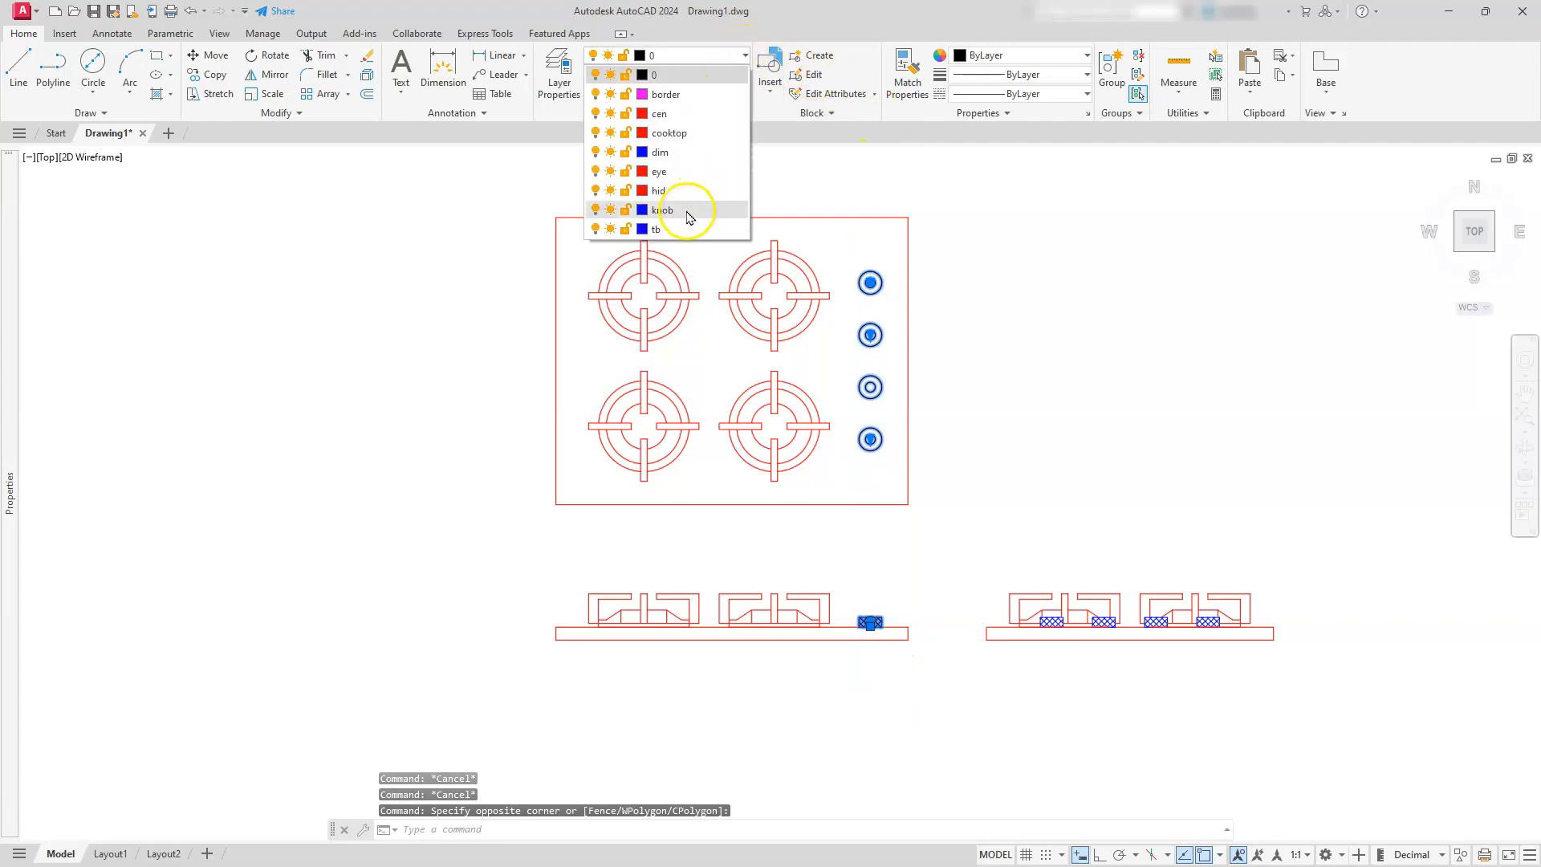
left_click(688, 212)
left_click(1025, 385)
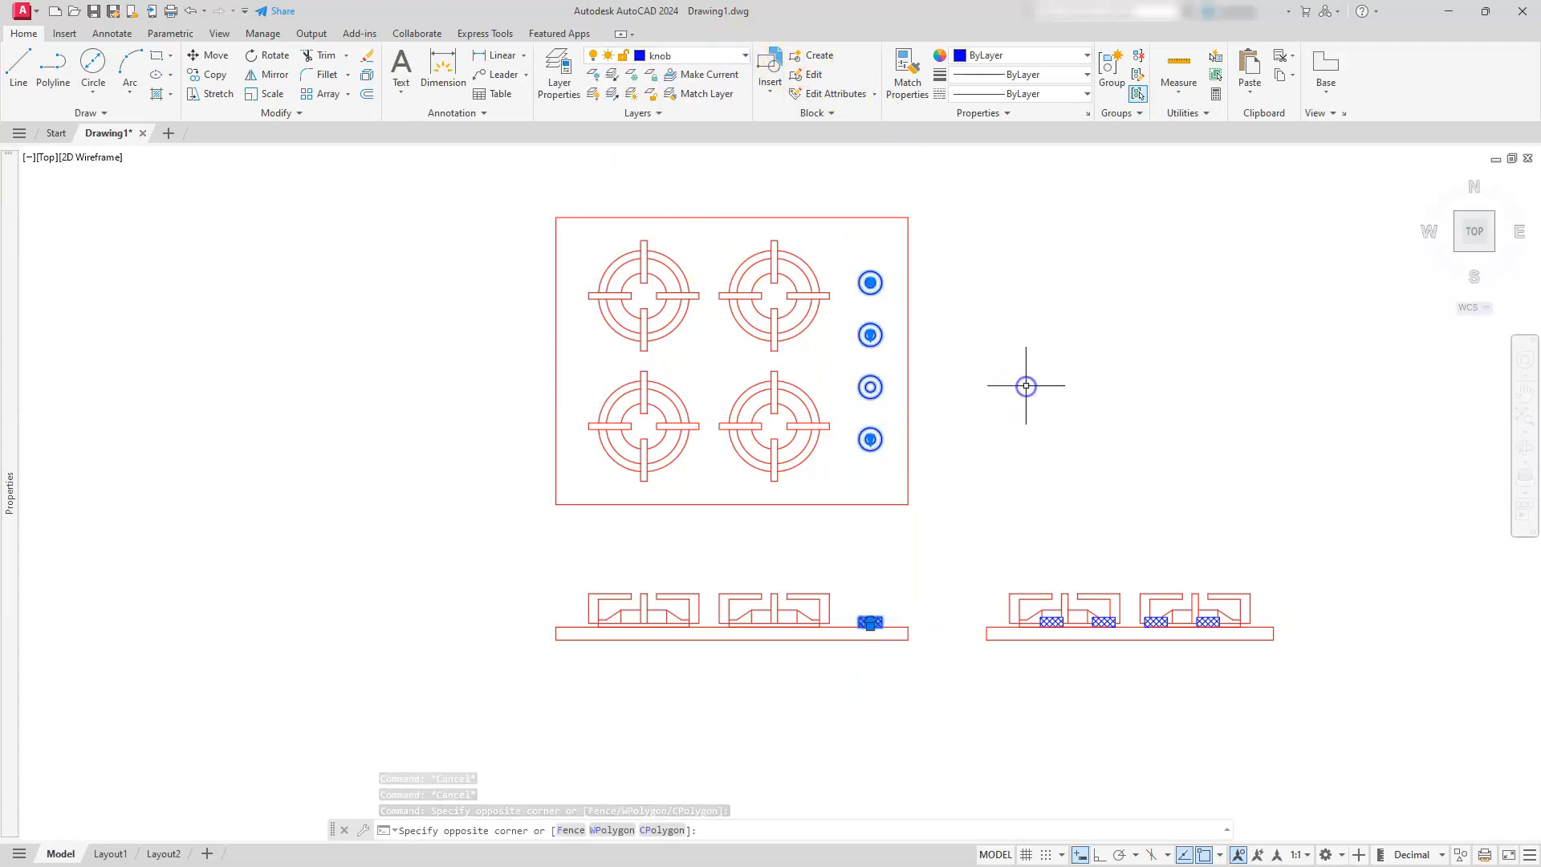
key("Escape")
key("Escape")
key("Escape")
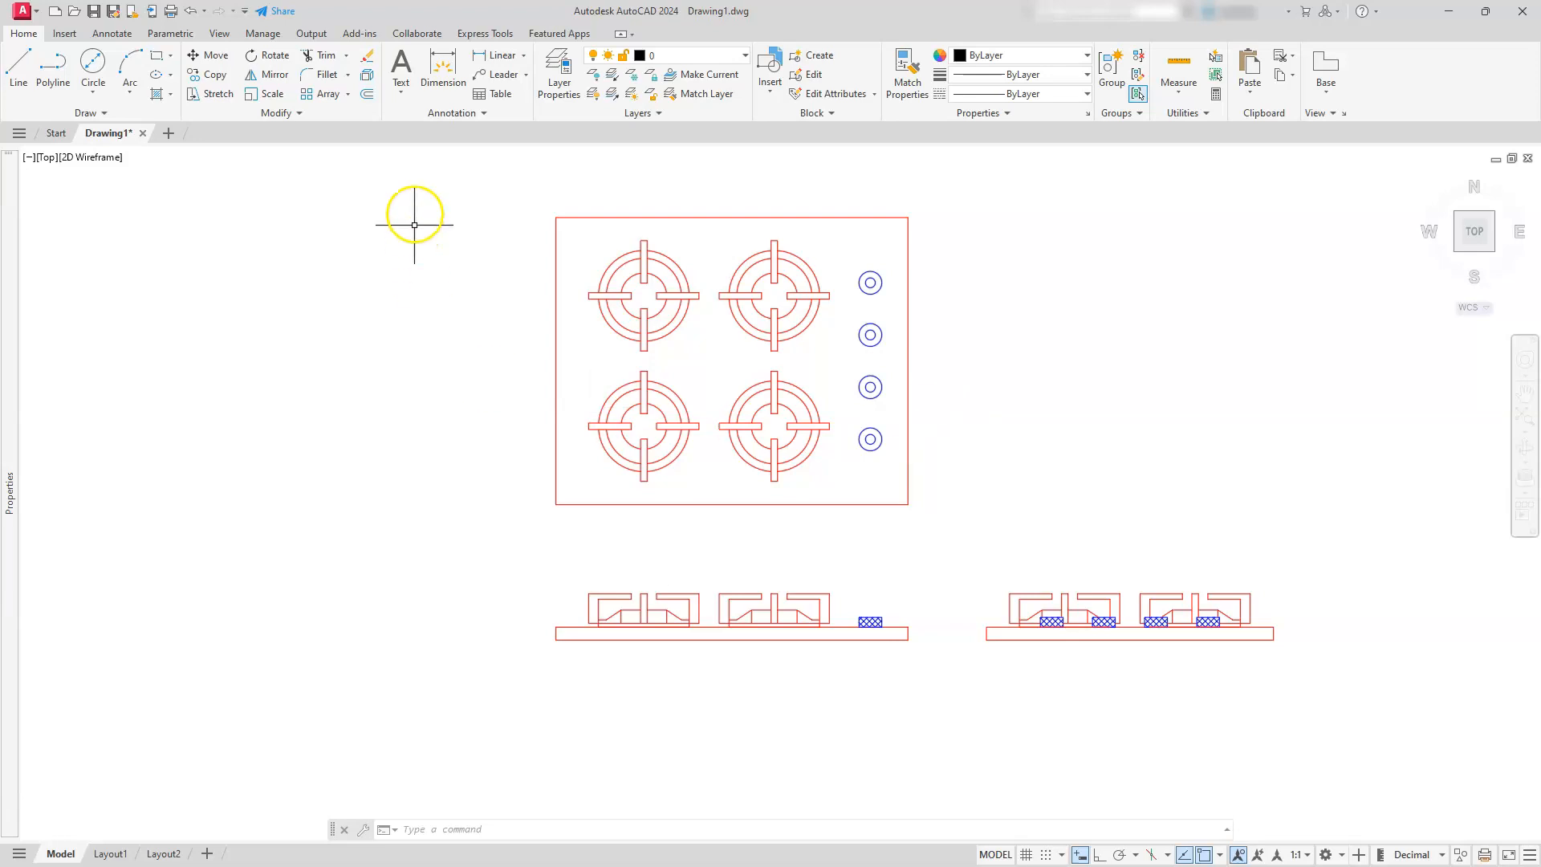
Scale all three views by a factor of 10/254 about the lower-left corner of the front view's base
left_click(262, 94)
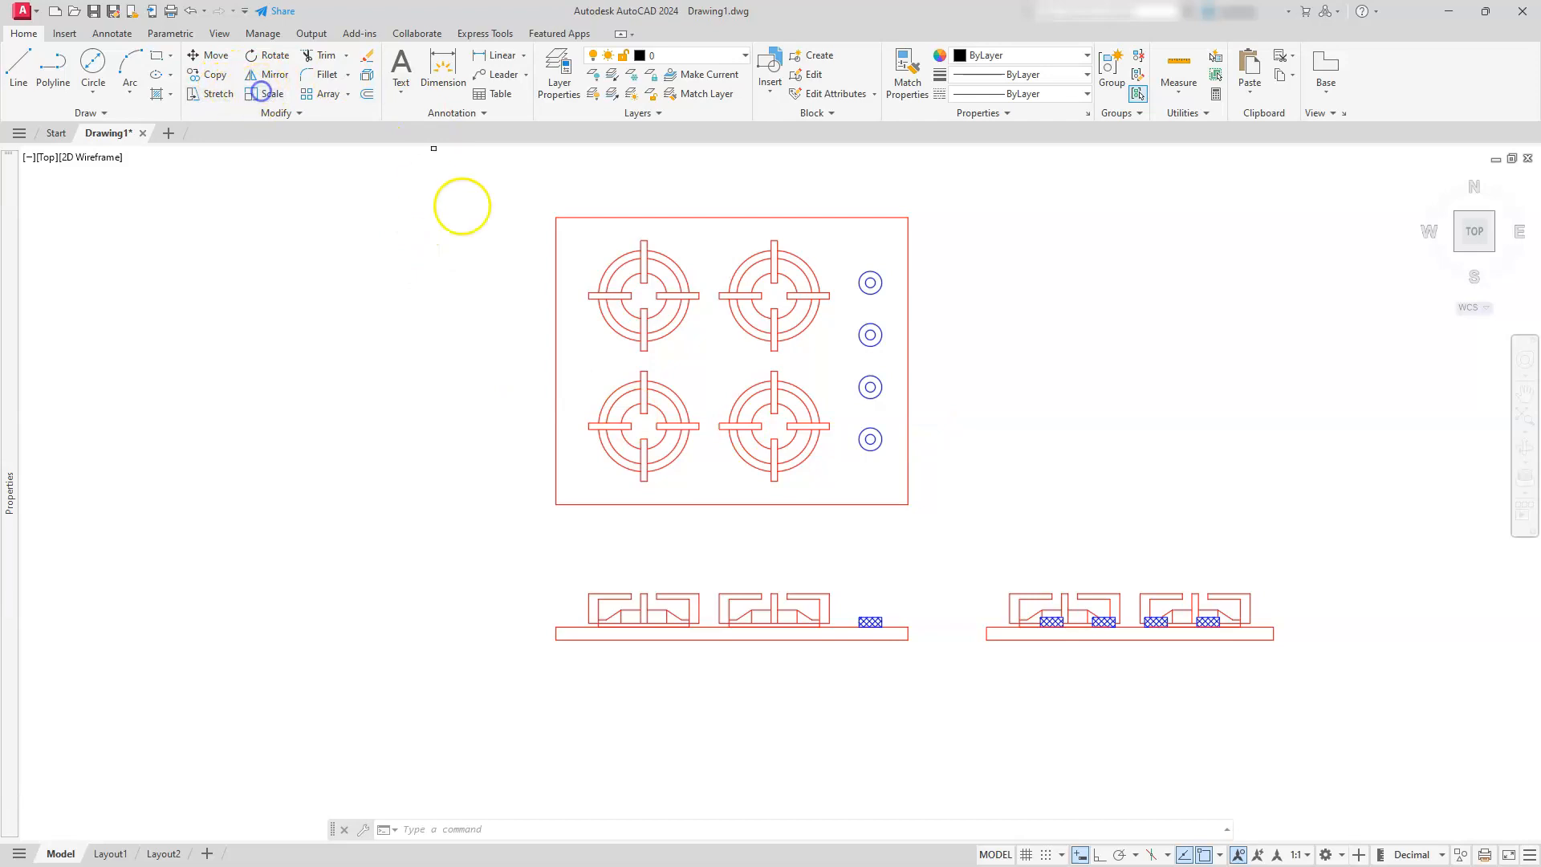
left_click(538, 182)
left_click(1396, 722)
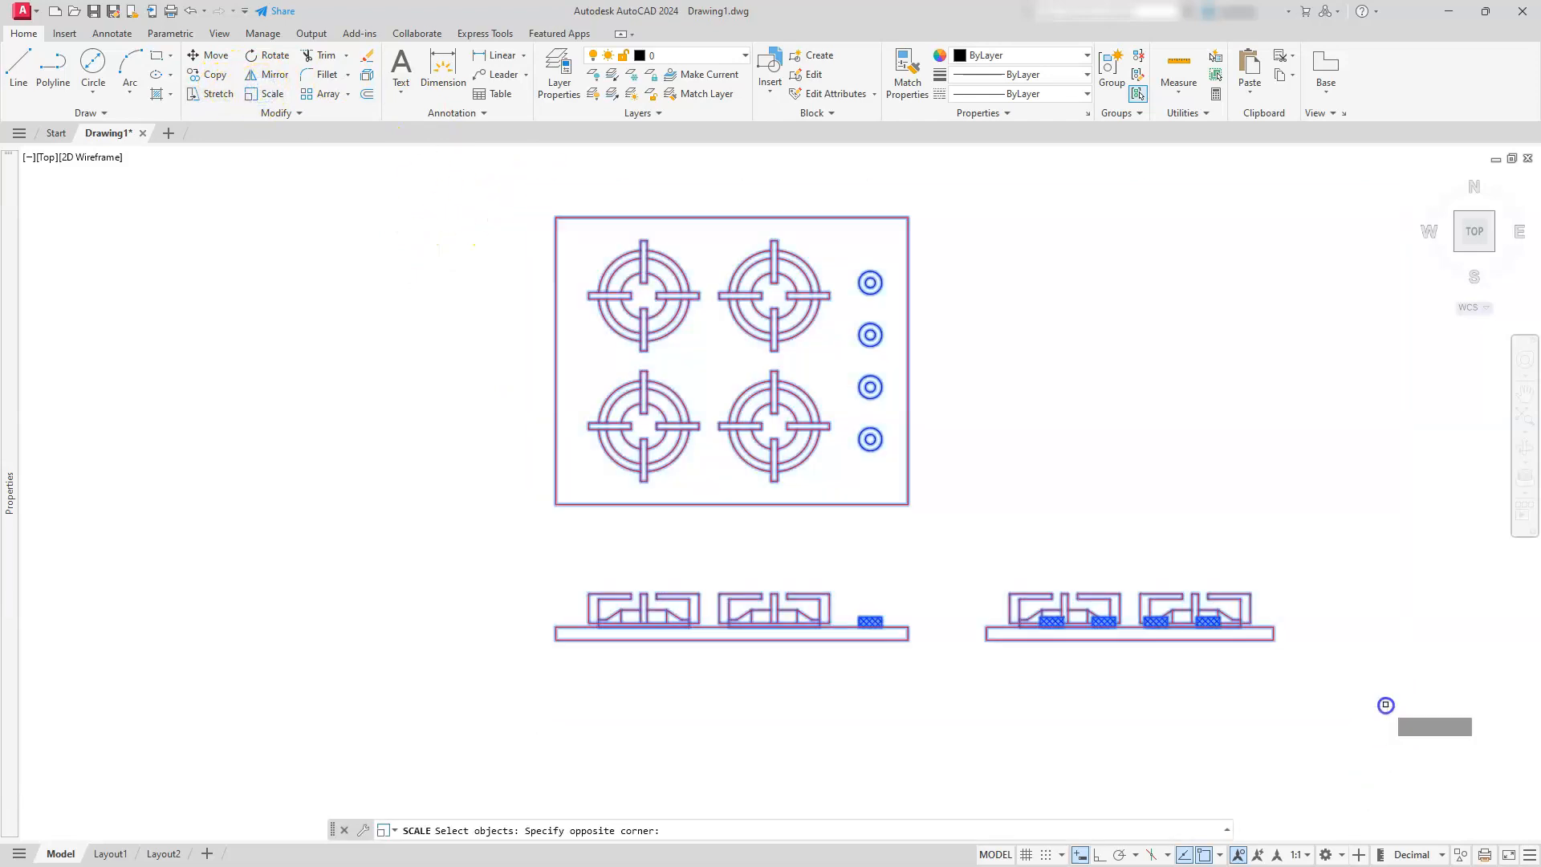
key("Return")
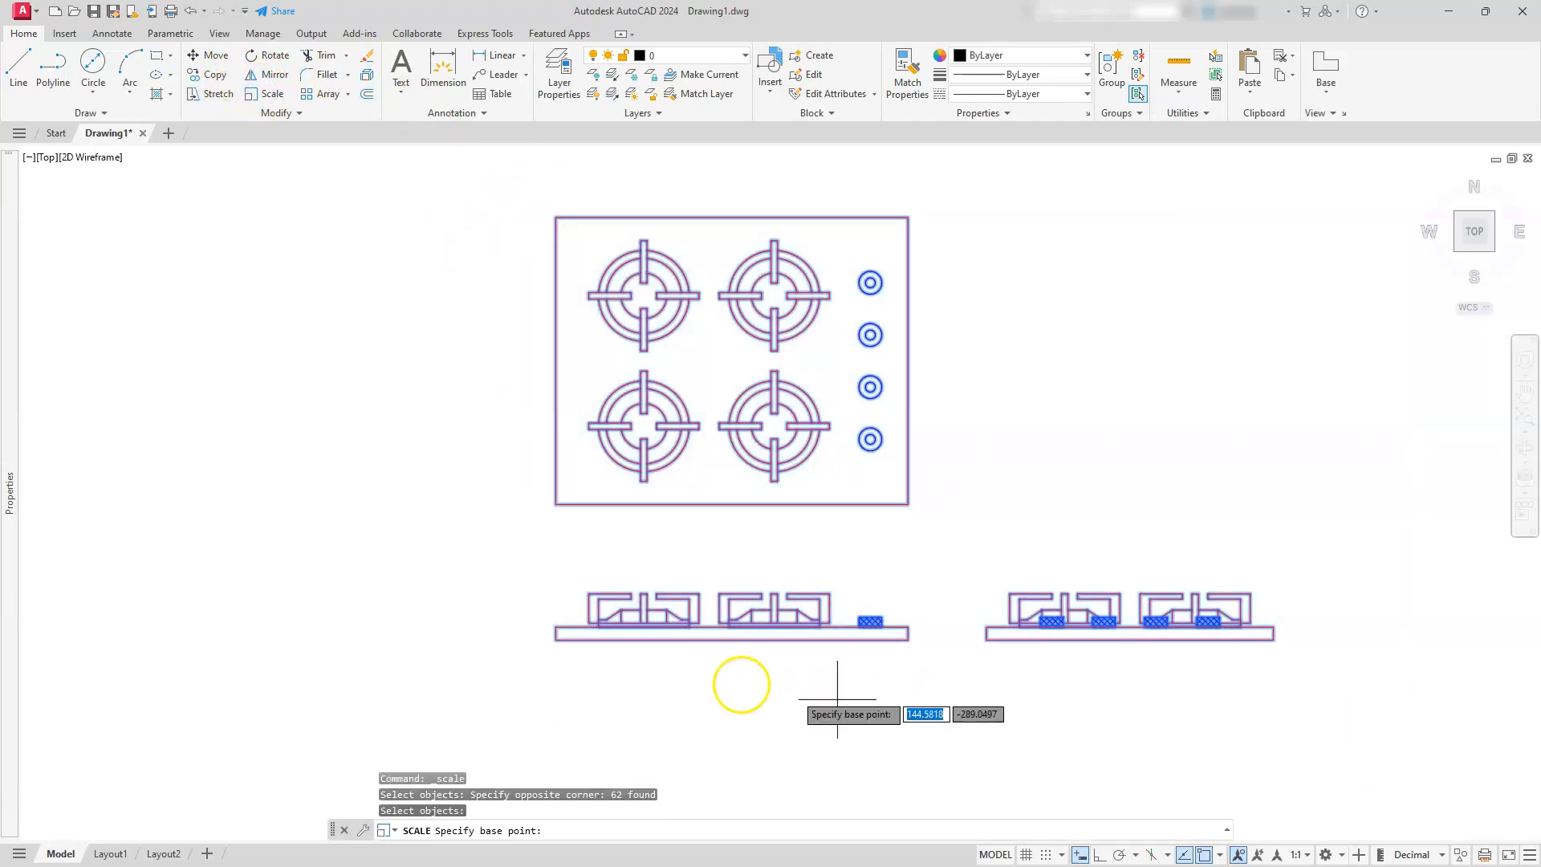
left_click(554, 642)
type("10/254")
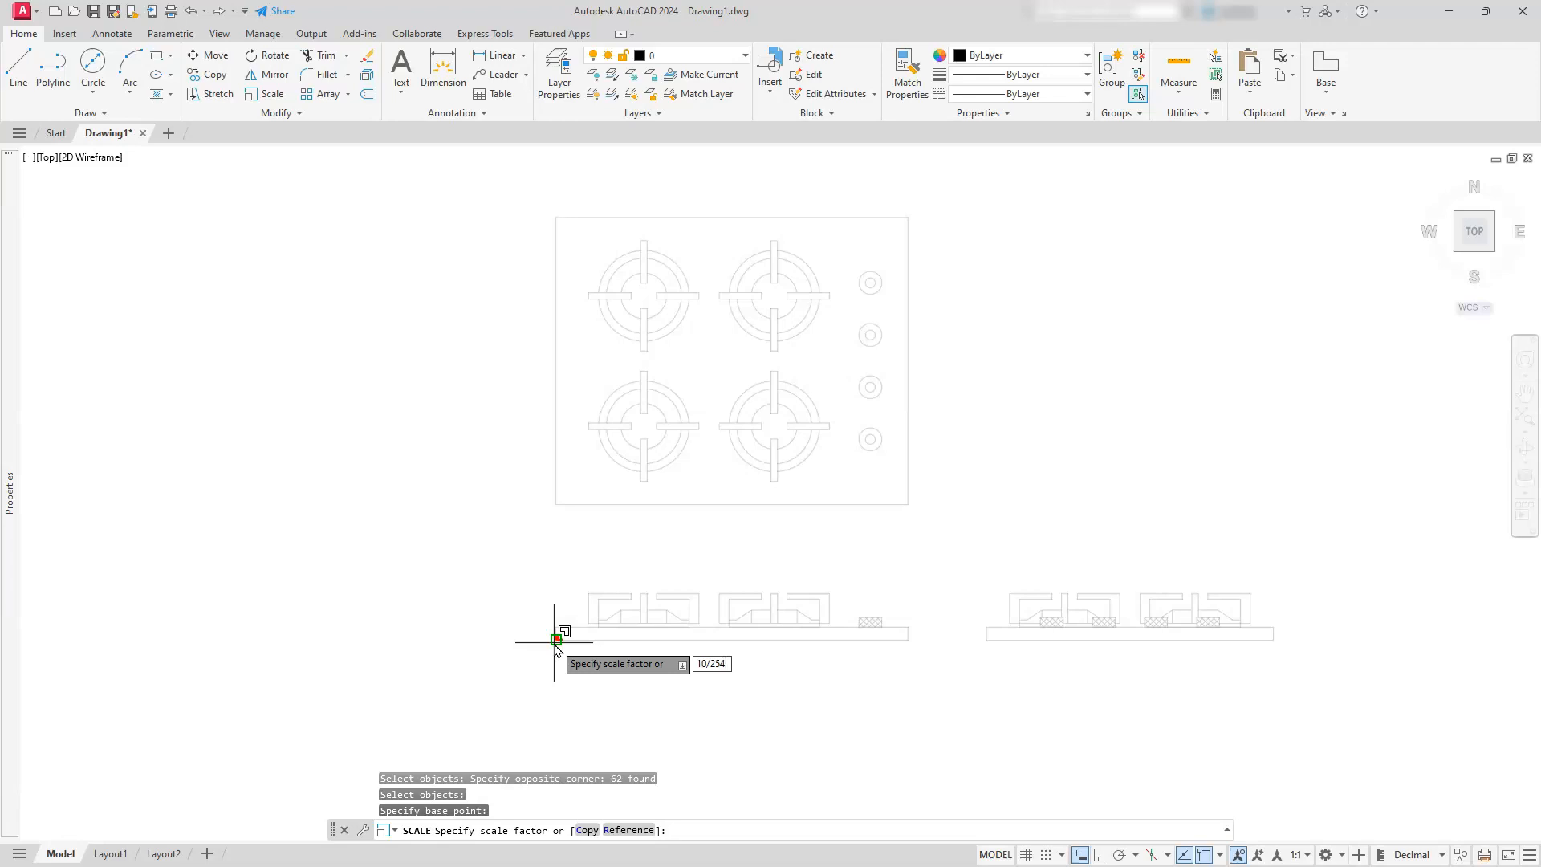
key("Return")
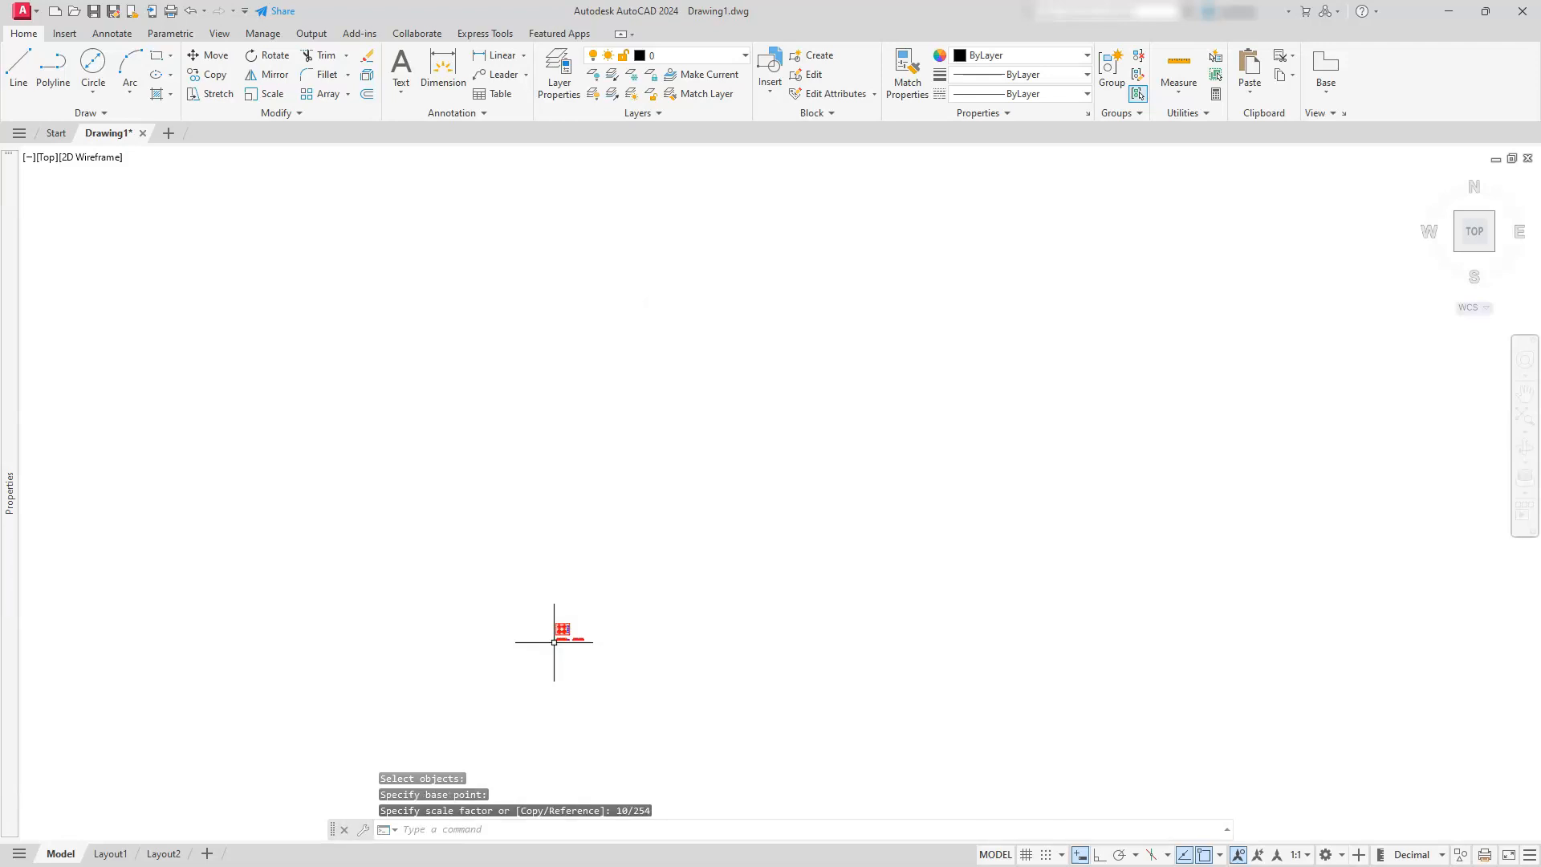
key("Escape")
key("Escape")
key("Escape")
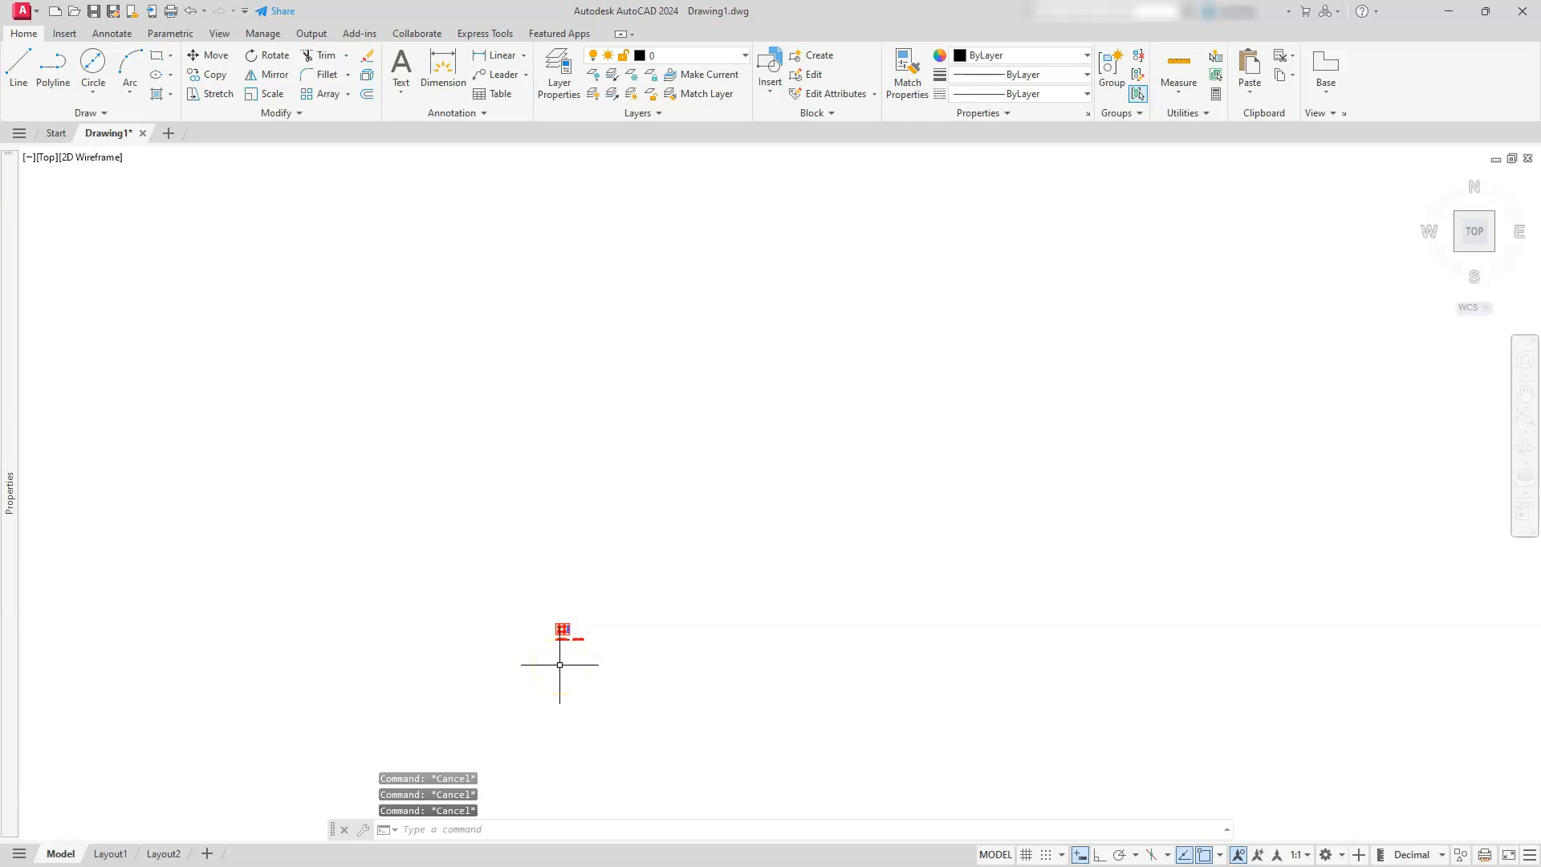
left_click(1528, 421)
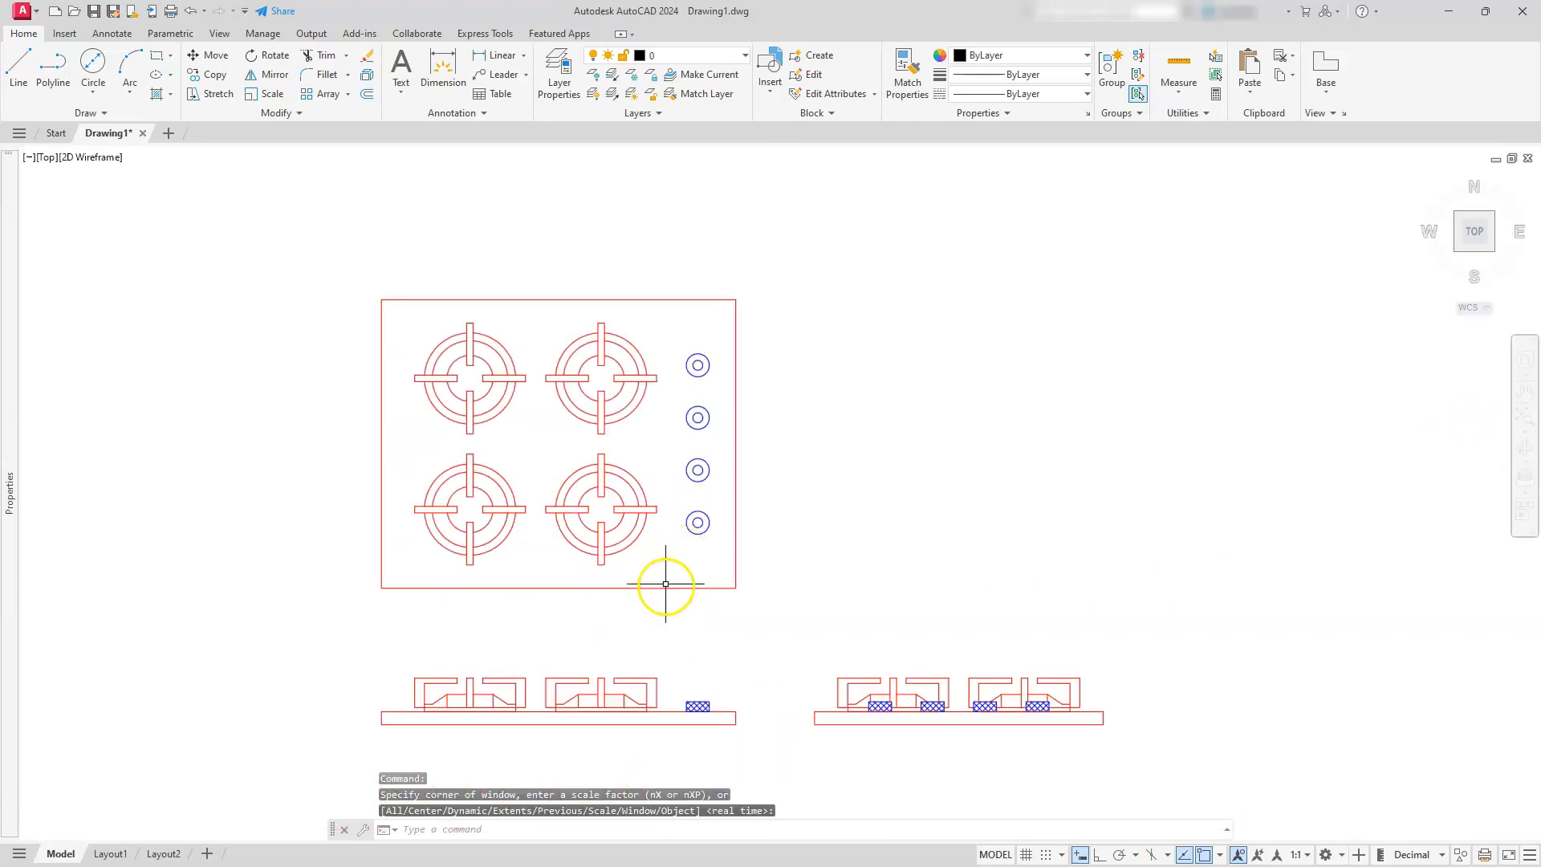
middle_click_drag(665, 583, 721, 526)
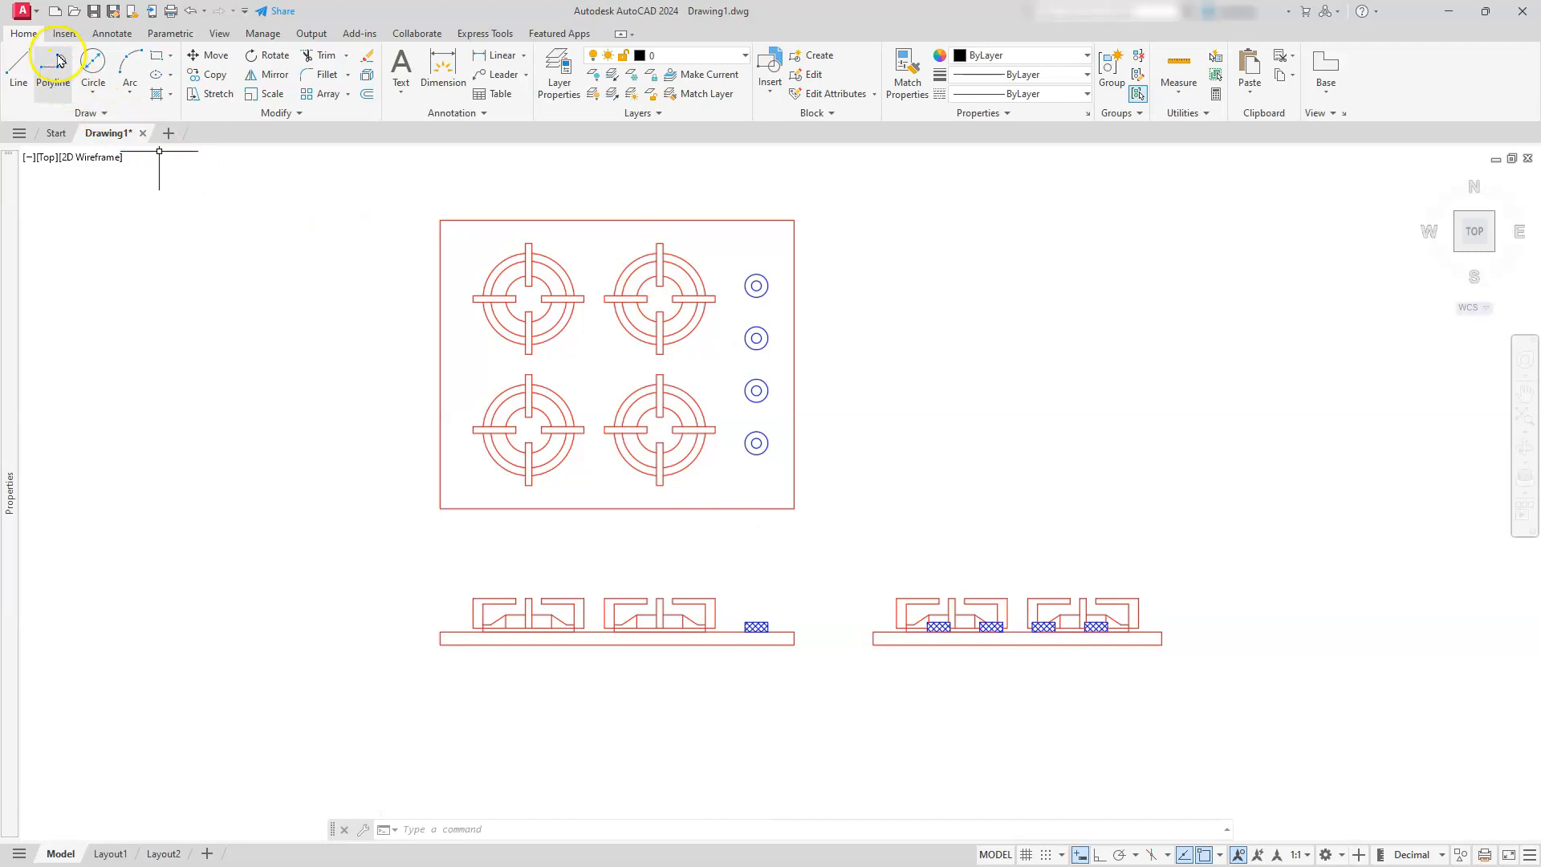
Check the centerline extension length stored in the CENTEREXE variable without changing it
left_click(112, 33)
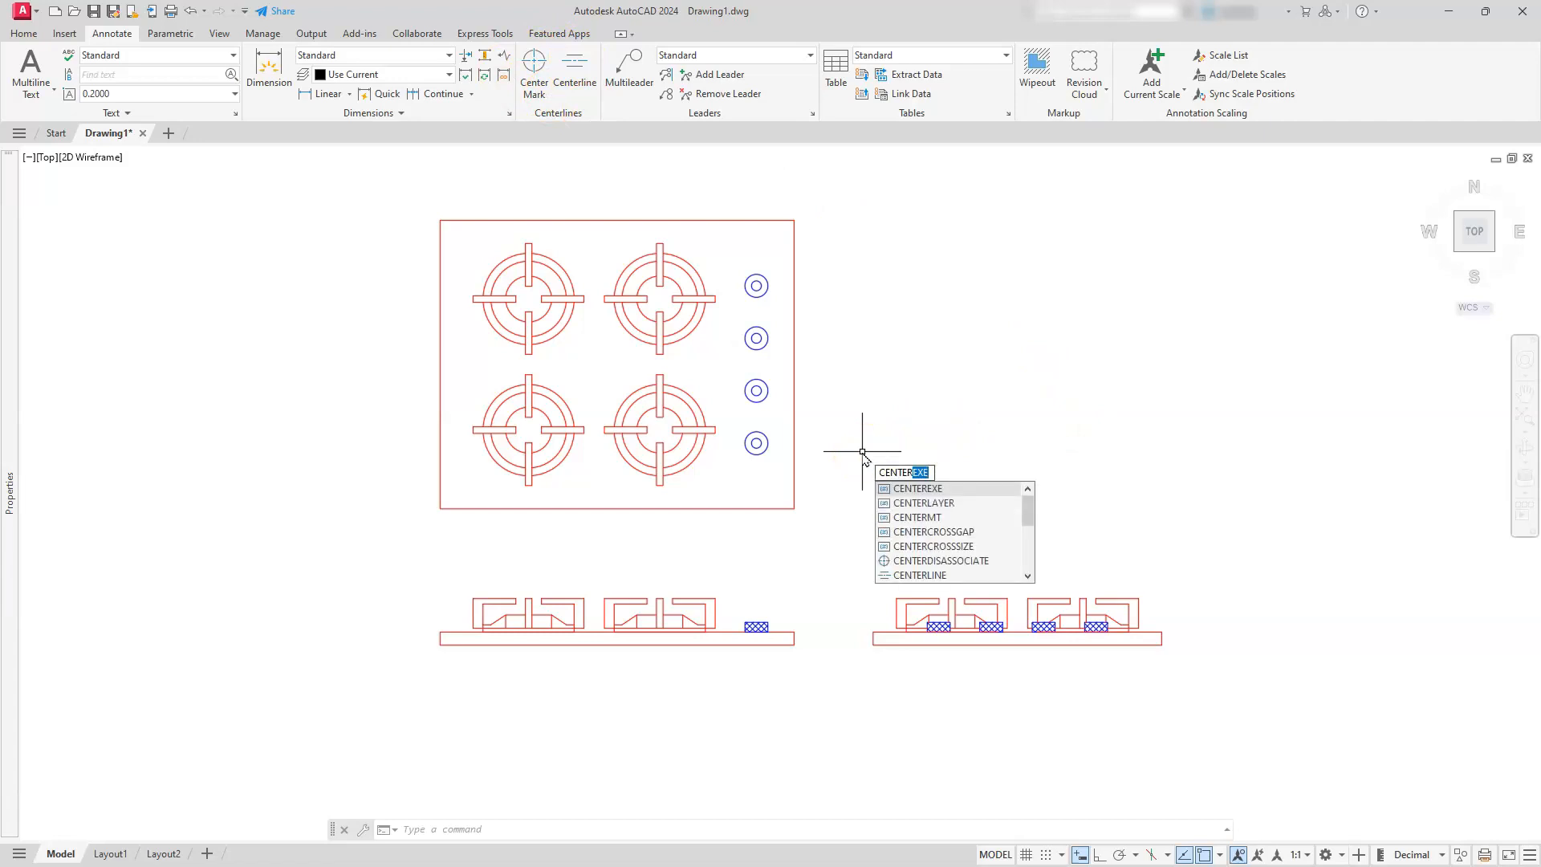
type("exe")
key("Return")
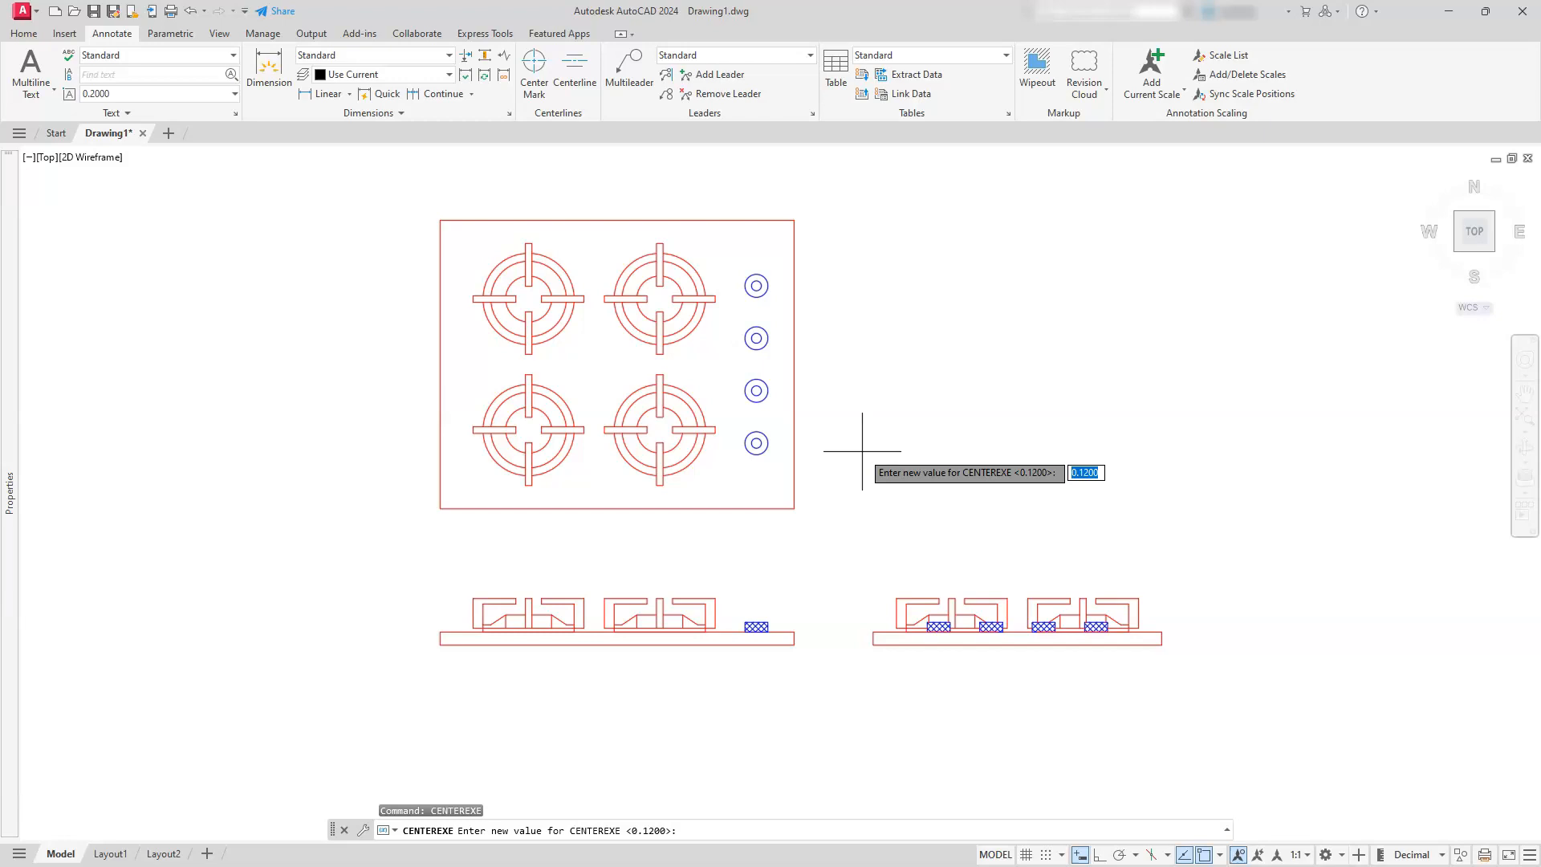
key("Escape")
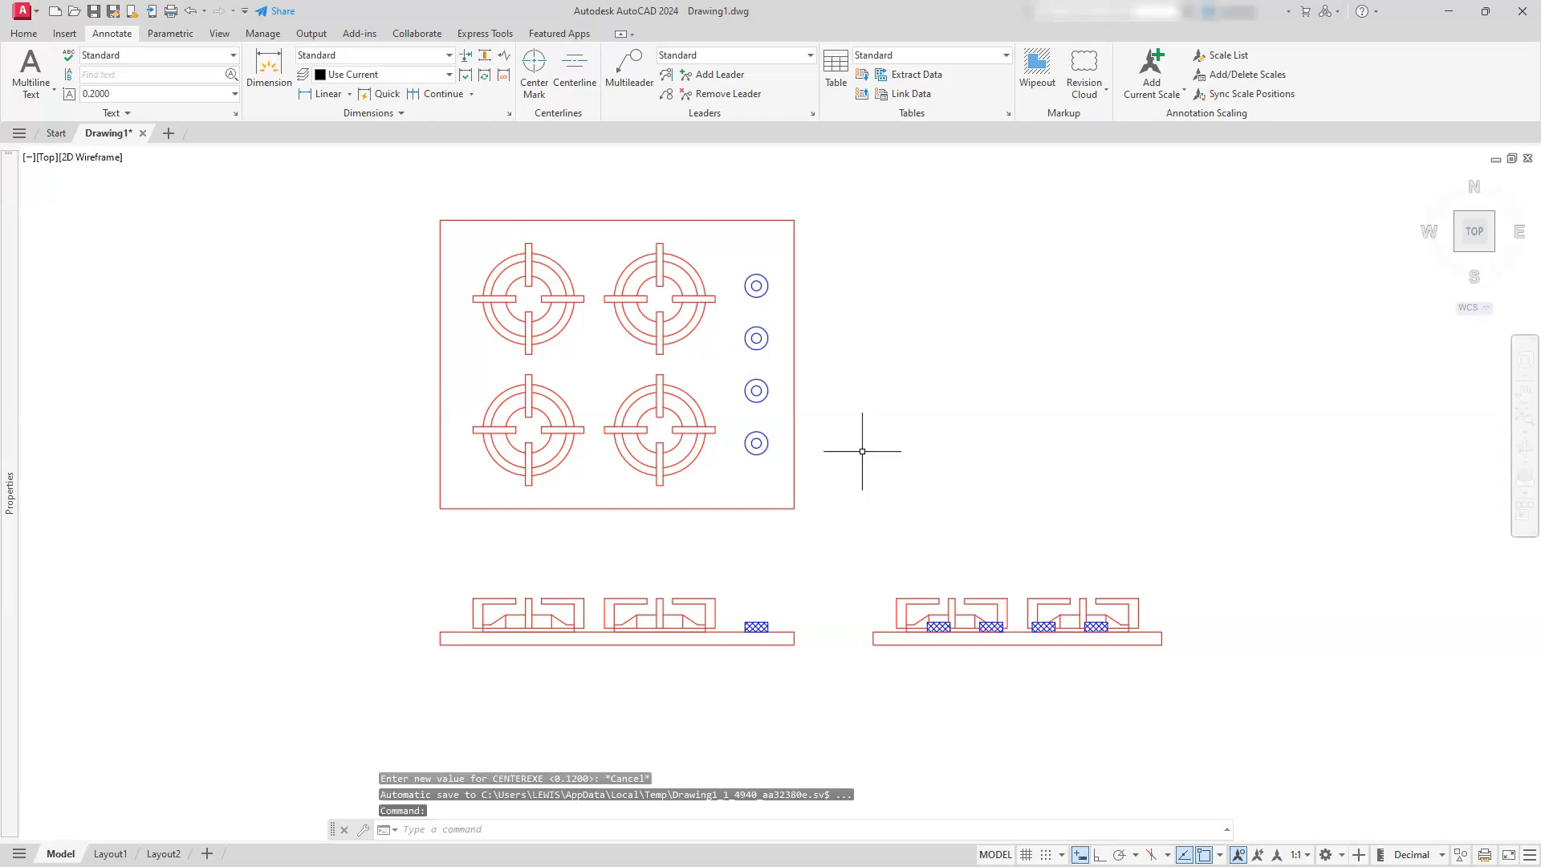
Set the CENTERLAYER variable to the cen layer for new center marks and centerlines
type("center")
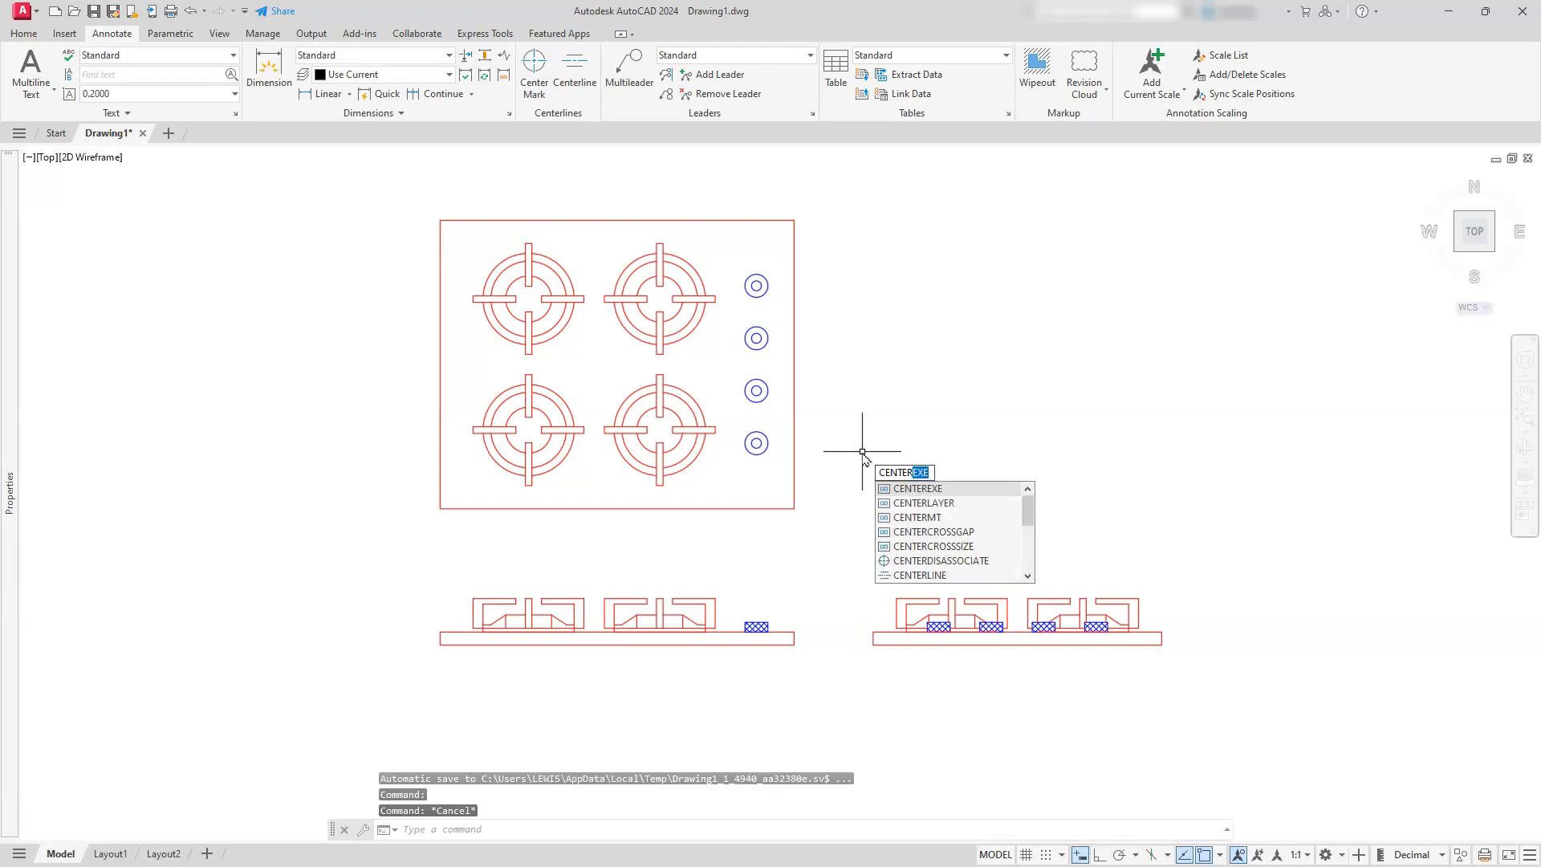
type("laye")
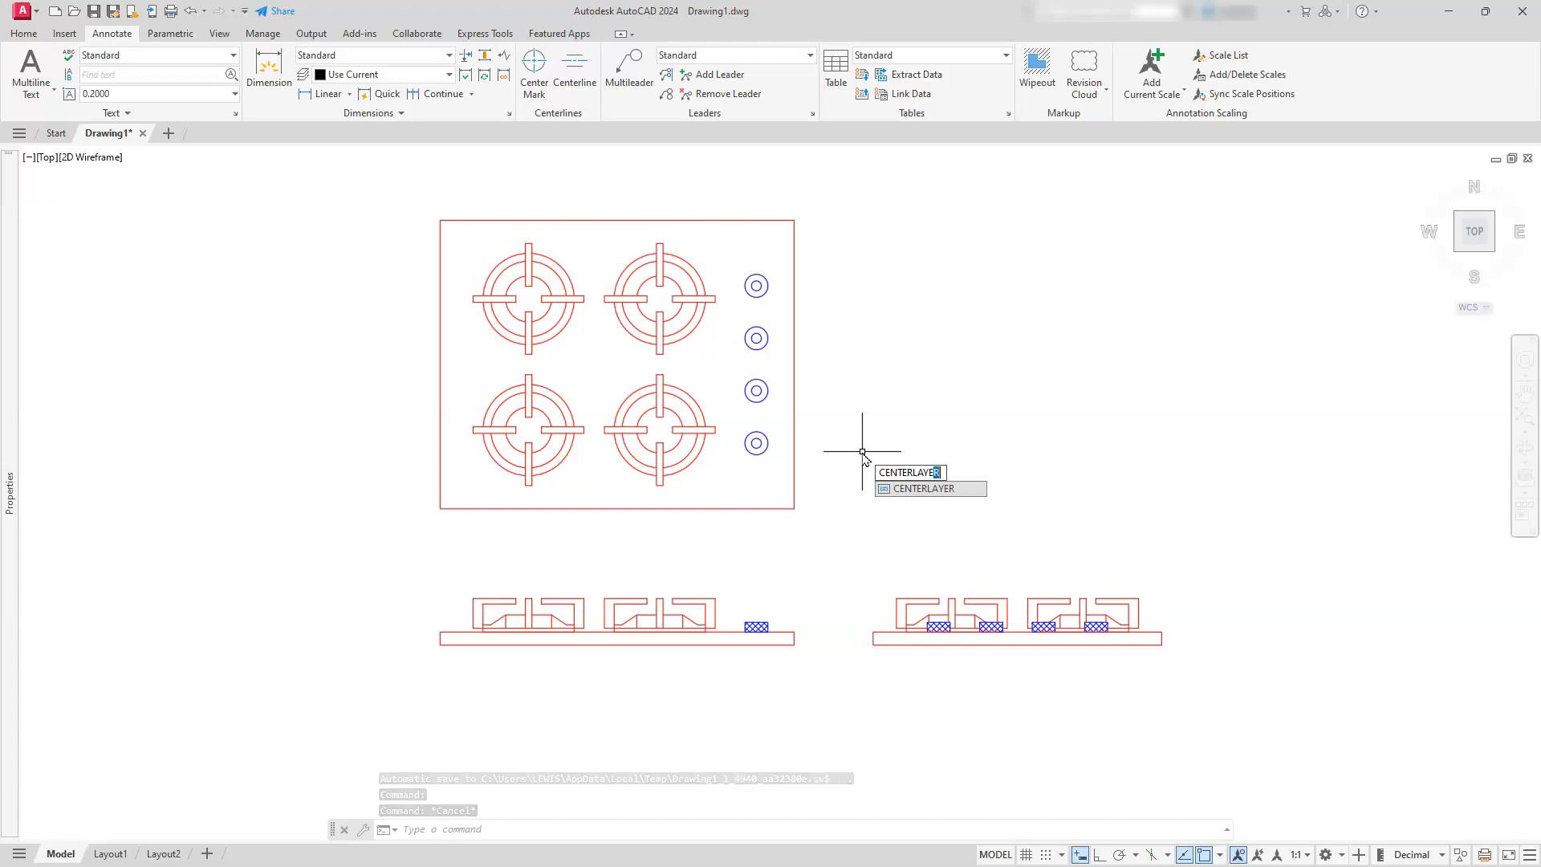
key("Return")
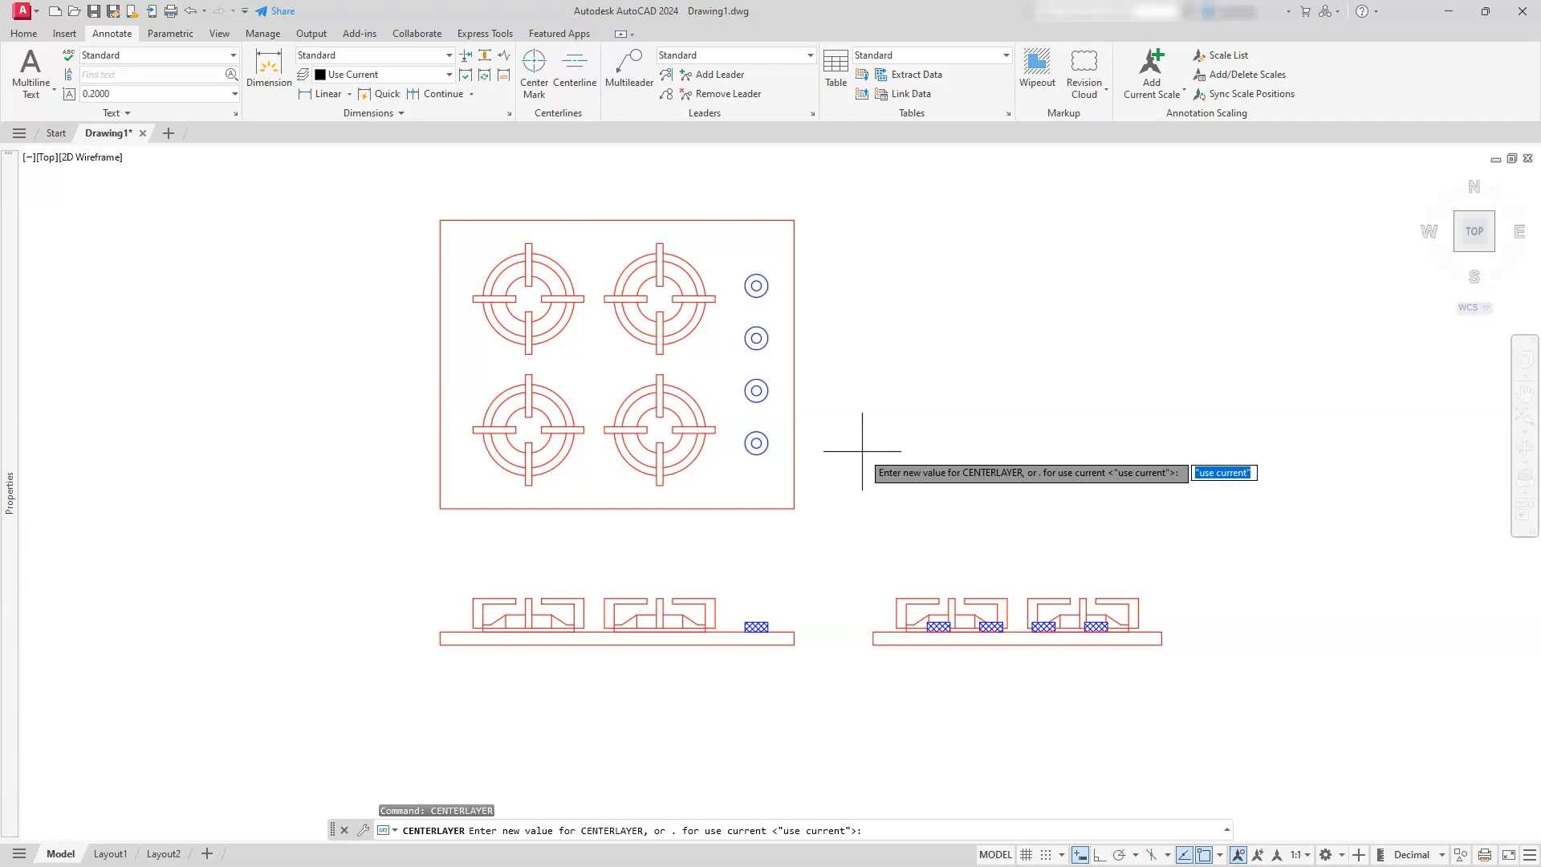
type("cen")
key("Return")
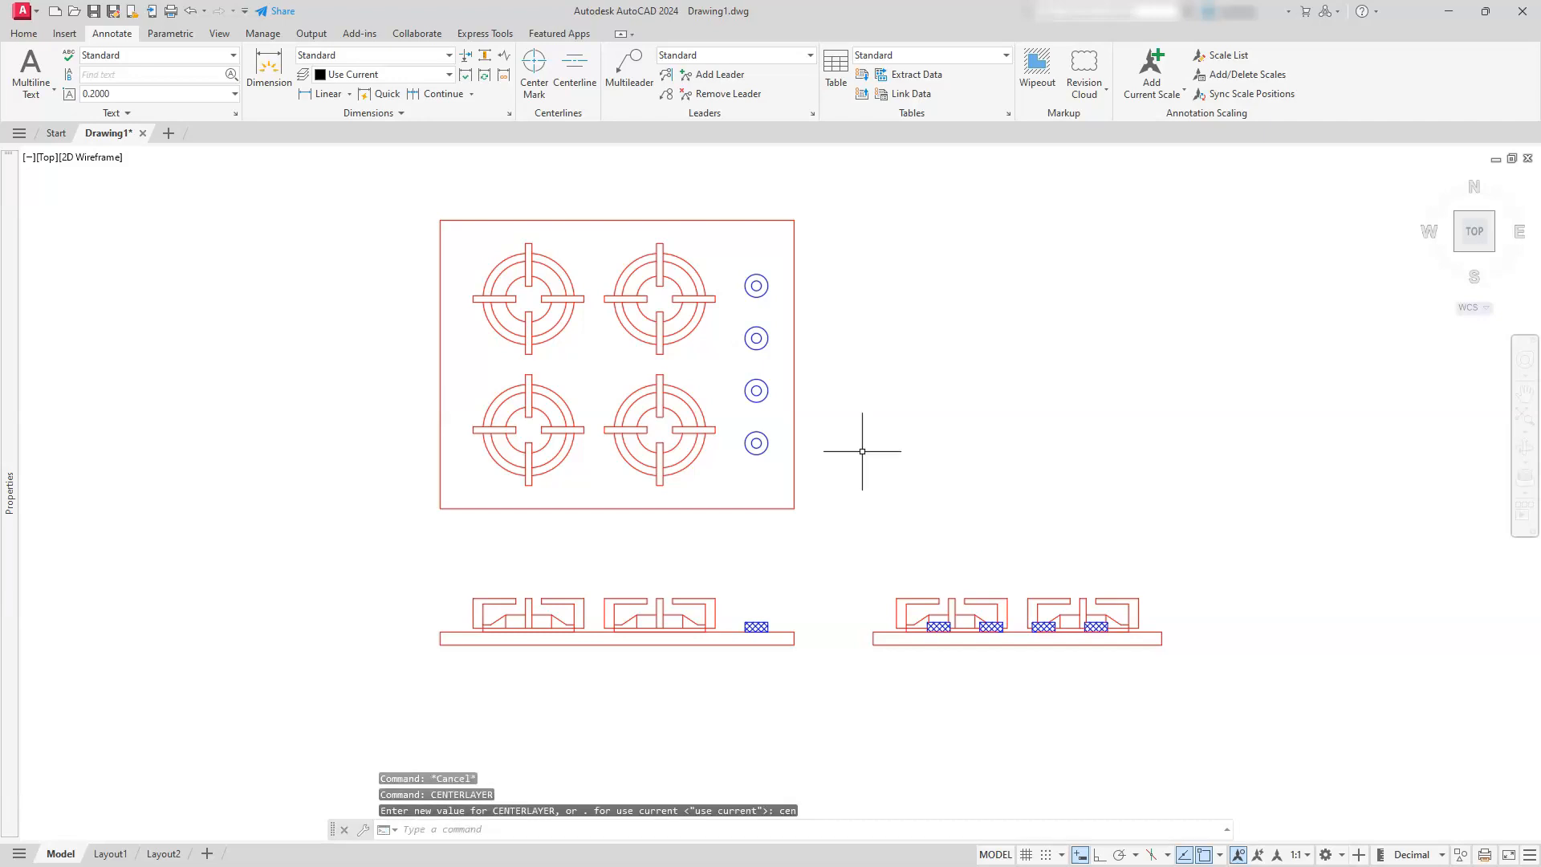
Add center marks to the outer circles of all four burners in the plan view
left_click(534, 62)
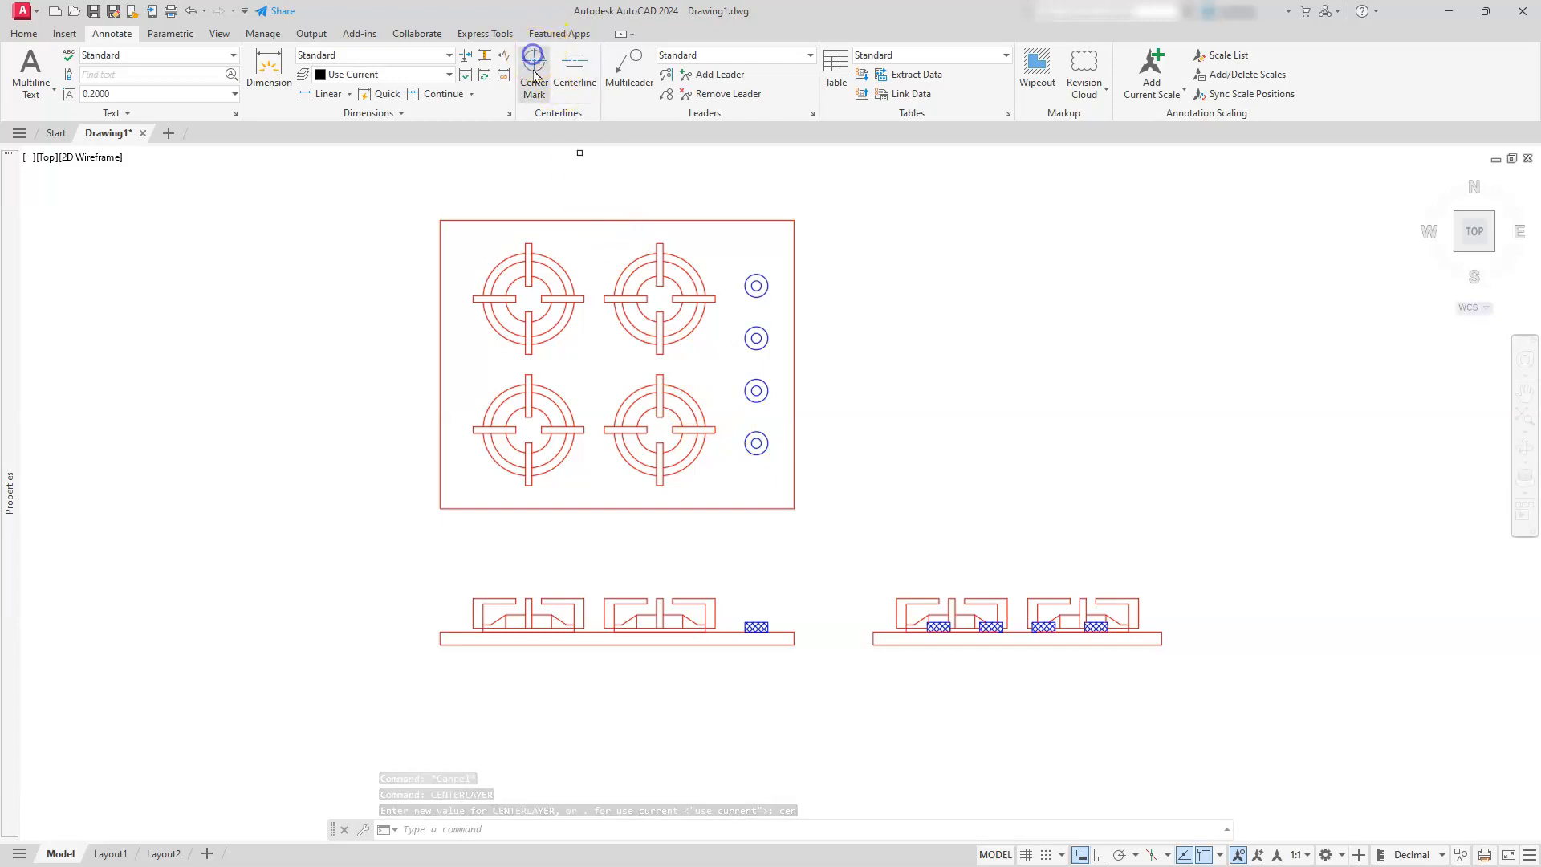
left_click(546, 257)
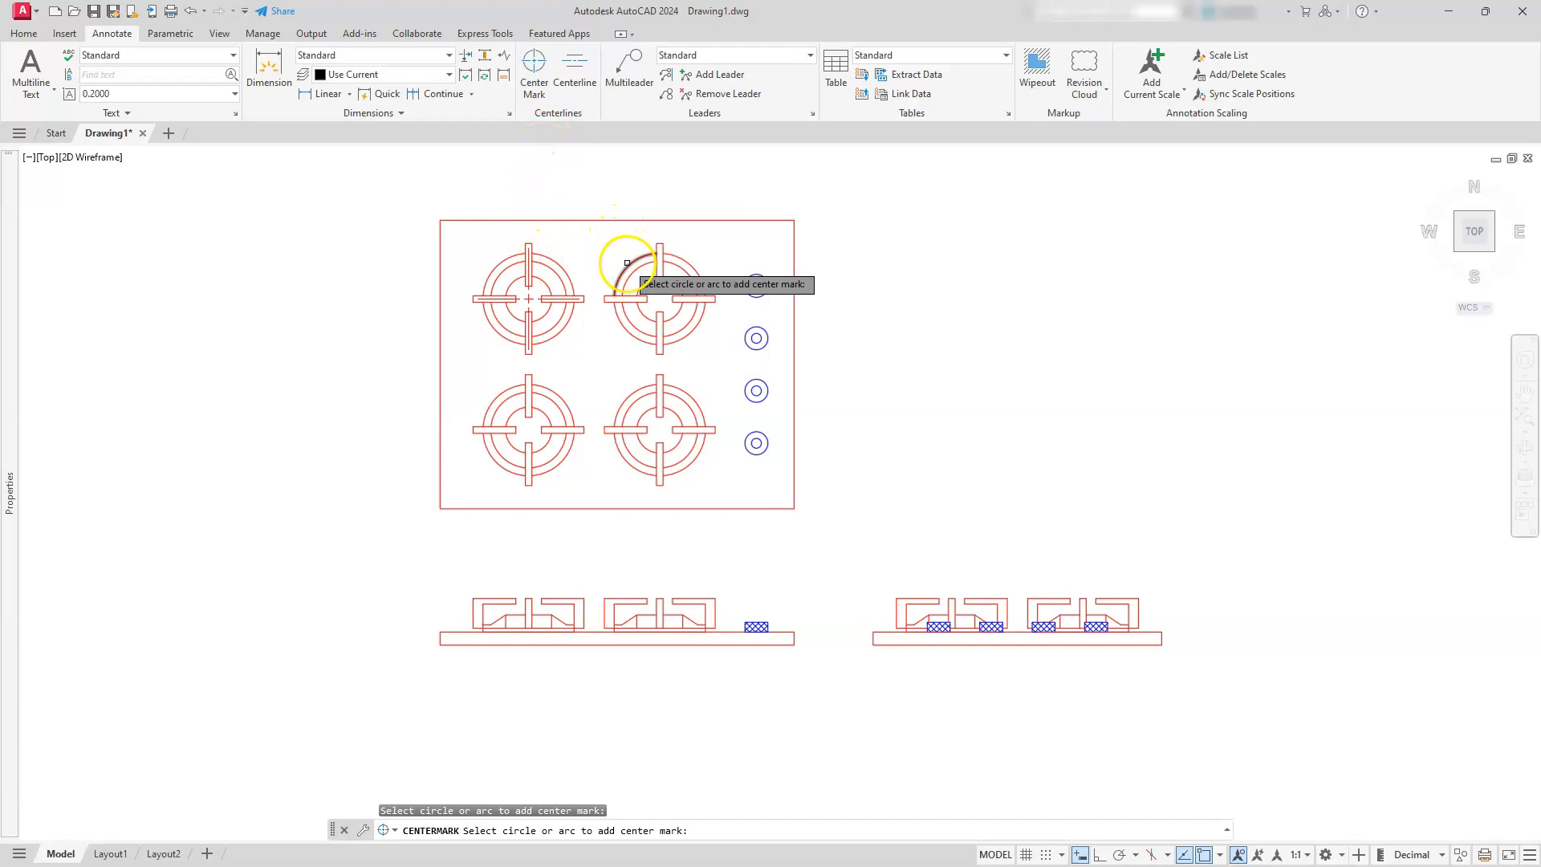
scroll(627, 262, "up", 5)
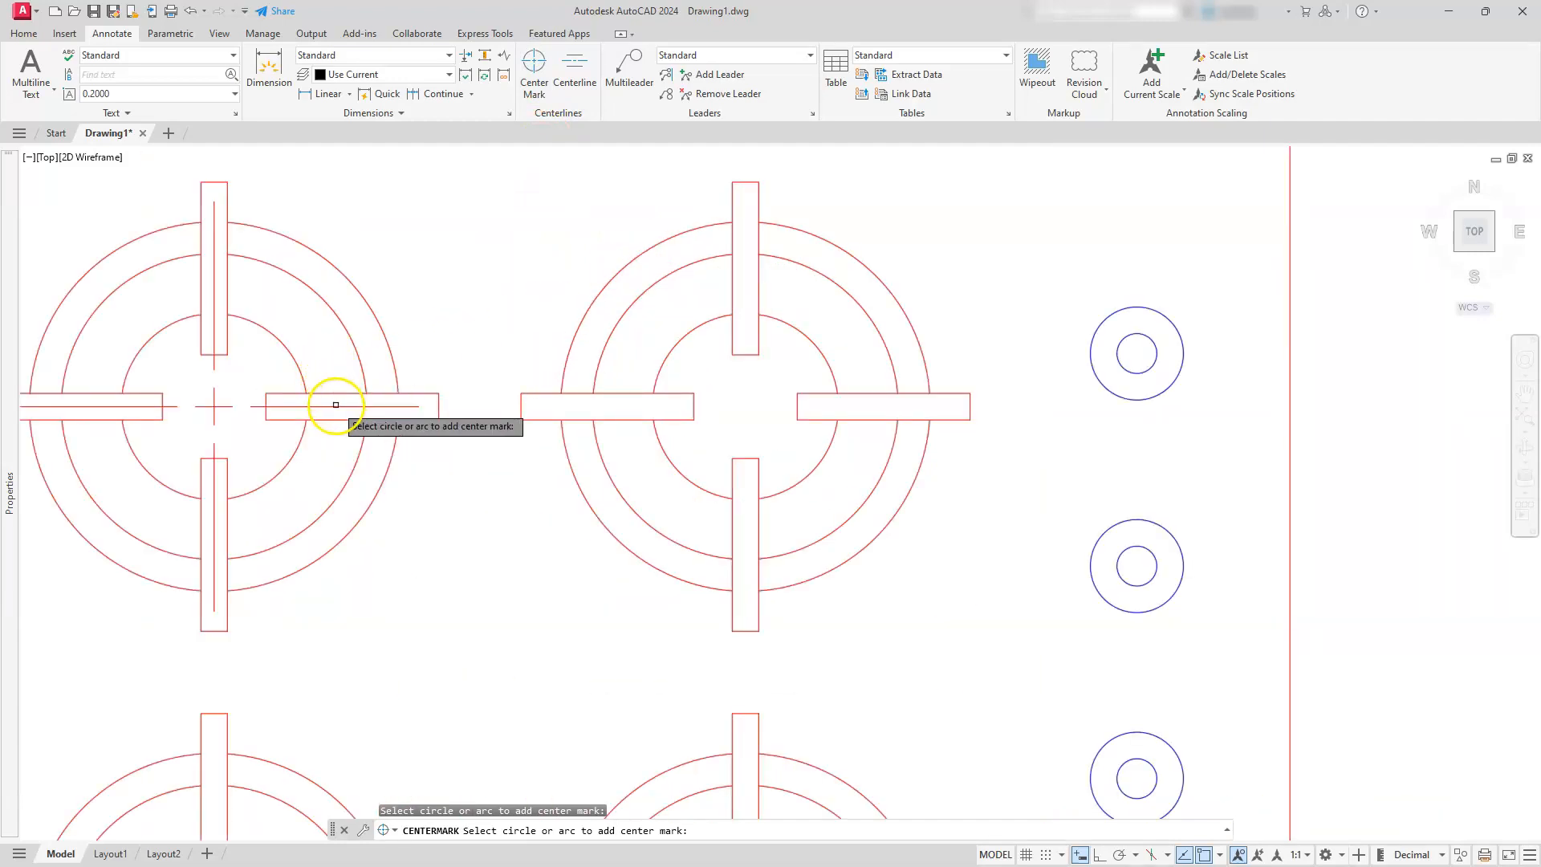
left_click(603, 292)
scroll(562, 506, "down", 3)
middle_click_drag(561, 506, 576, 352)
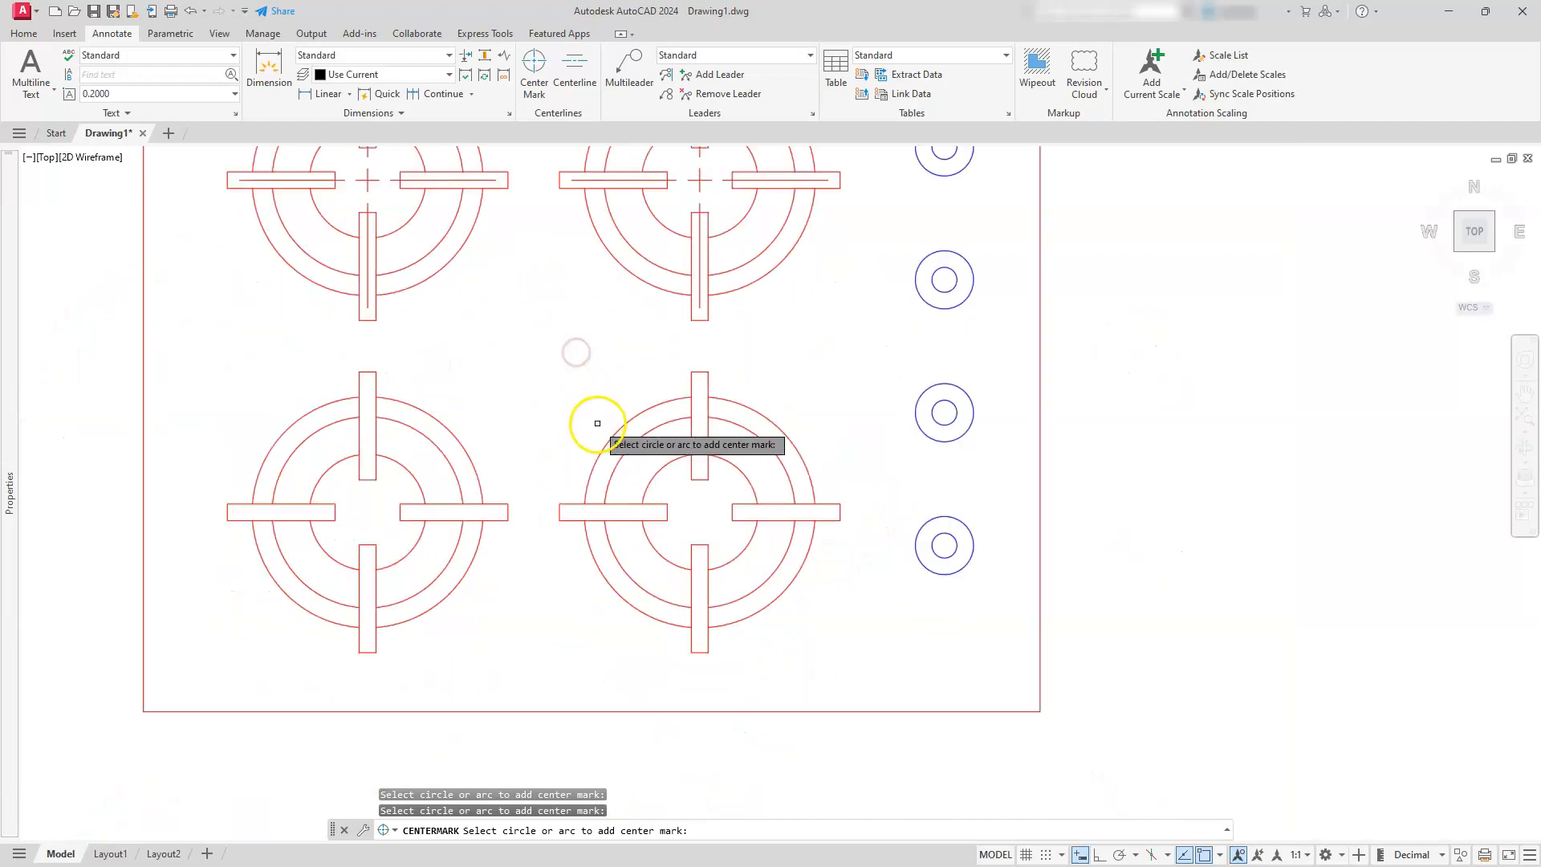
left_click(596, 424)
left_click(425, 419)
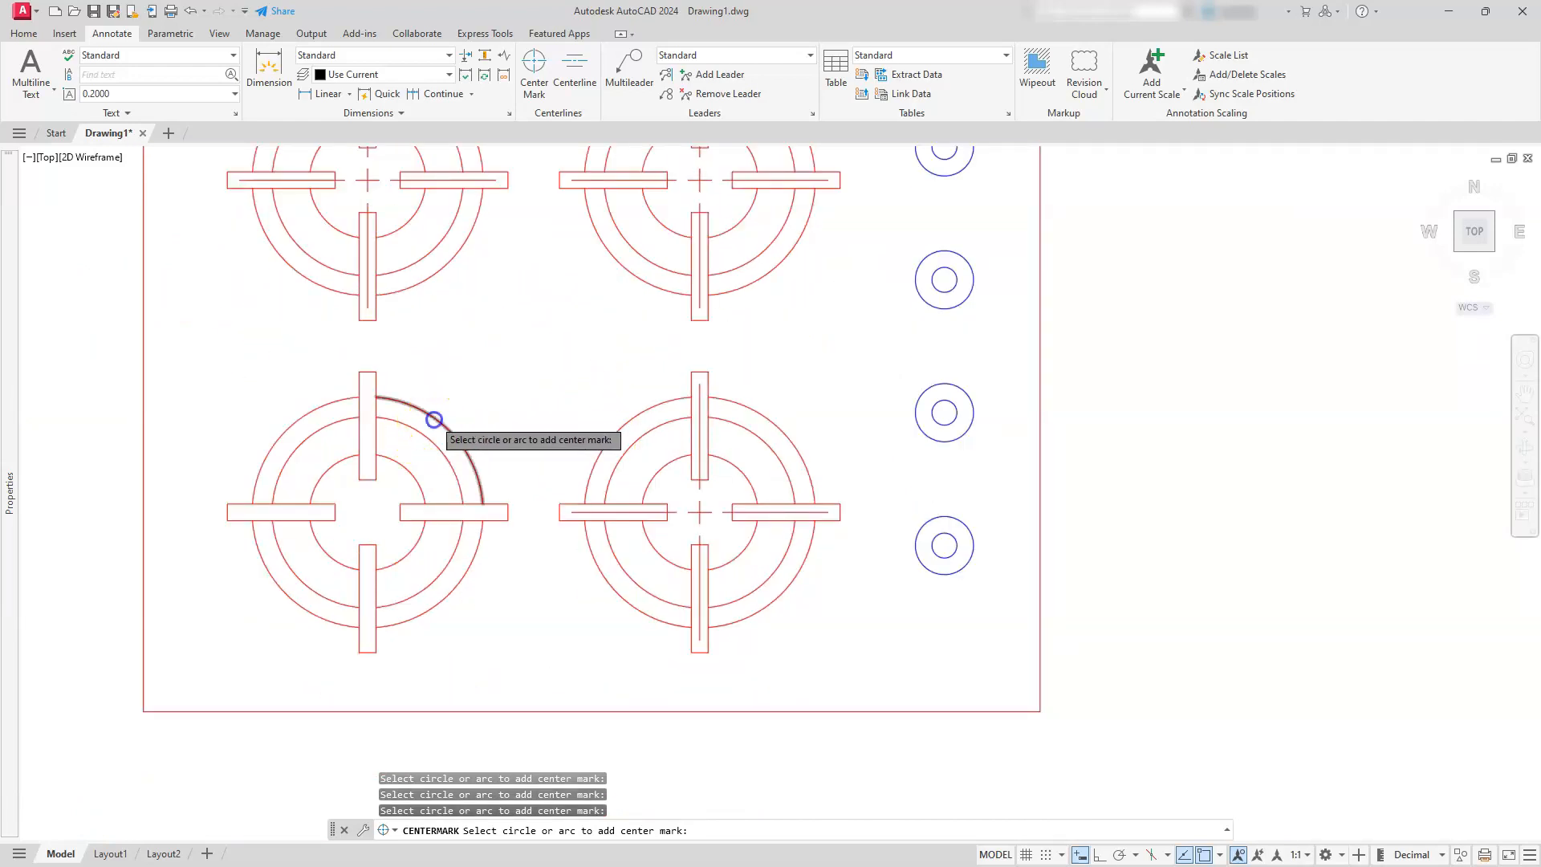
Add center marks to the four knob circles in the plan view and end the Center Mark command
left_click(925, 391)
left_click(932, 303)
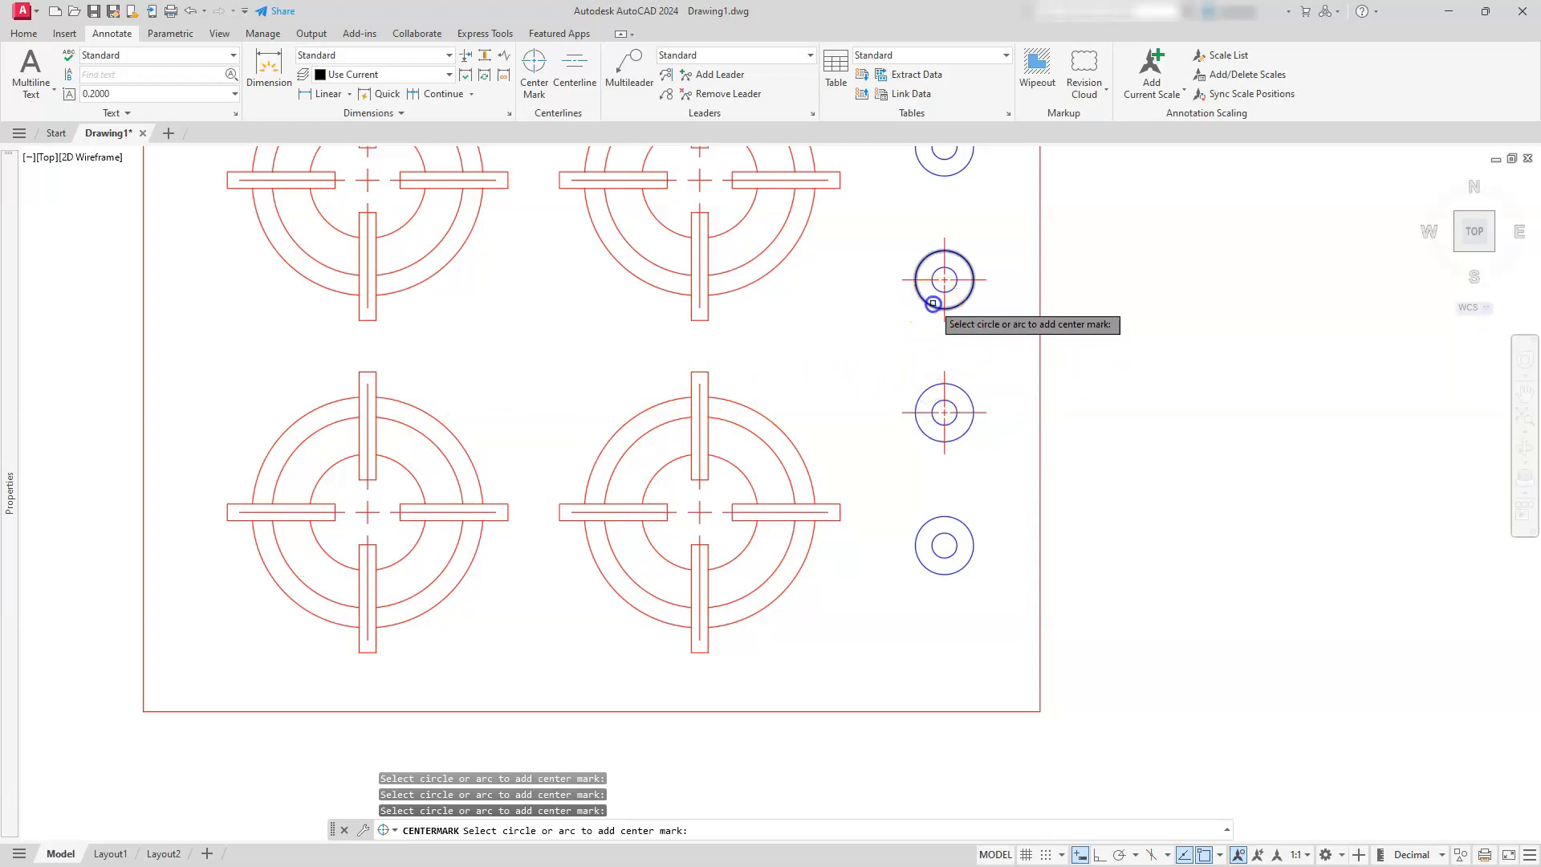
left_click(944, 519)
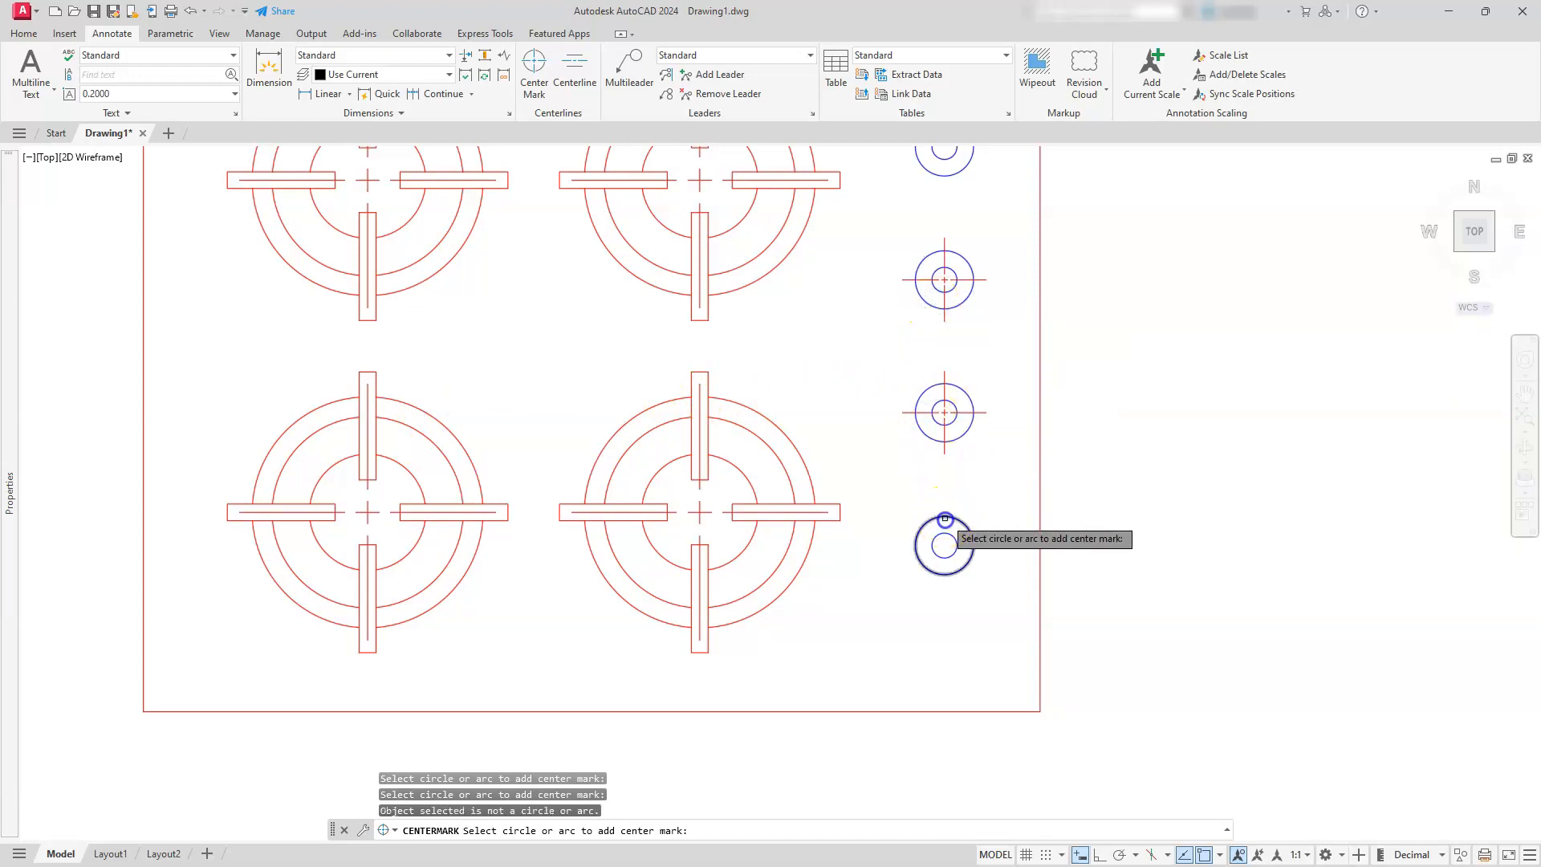
left_click(943, 532)
scroll(941, 530, "down", 2)
left_click(942, 286)
mouse_move(941, 369)
middle_mouse_down()
mouse_move(1295, 211)
mouse_move(1153, 406)
mouse_move(887, 378)
mouse_move(811, 450)
mouse_move(812, 507)
middle_mouse_up()
key("Escape")
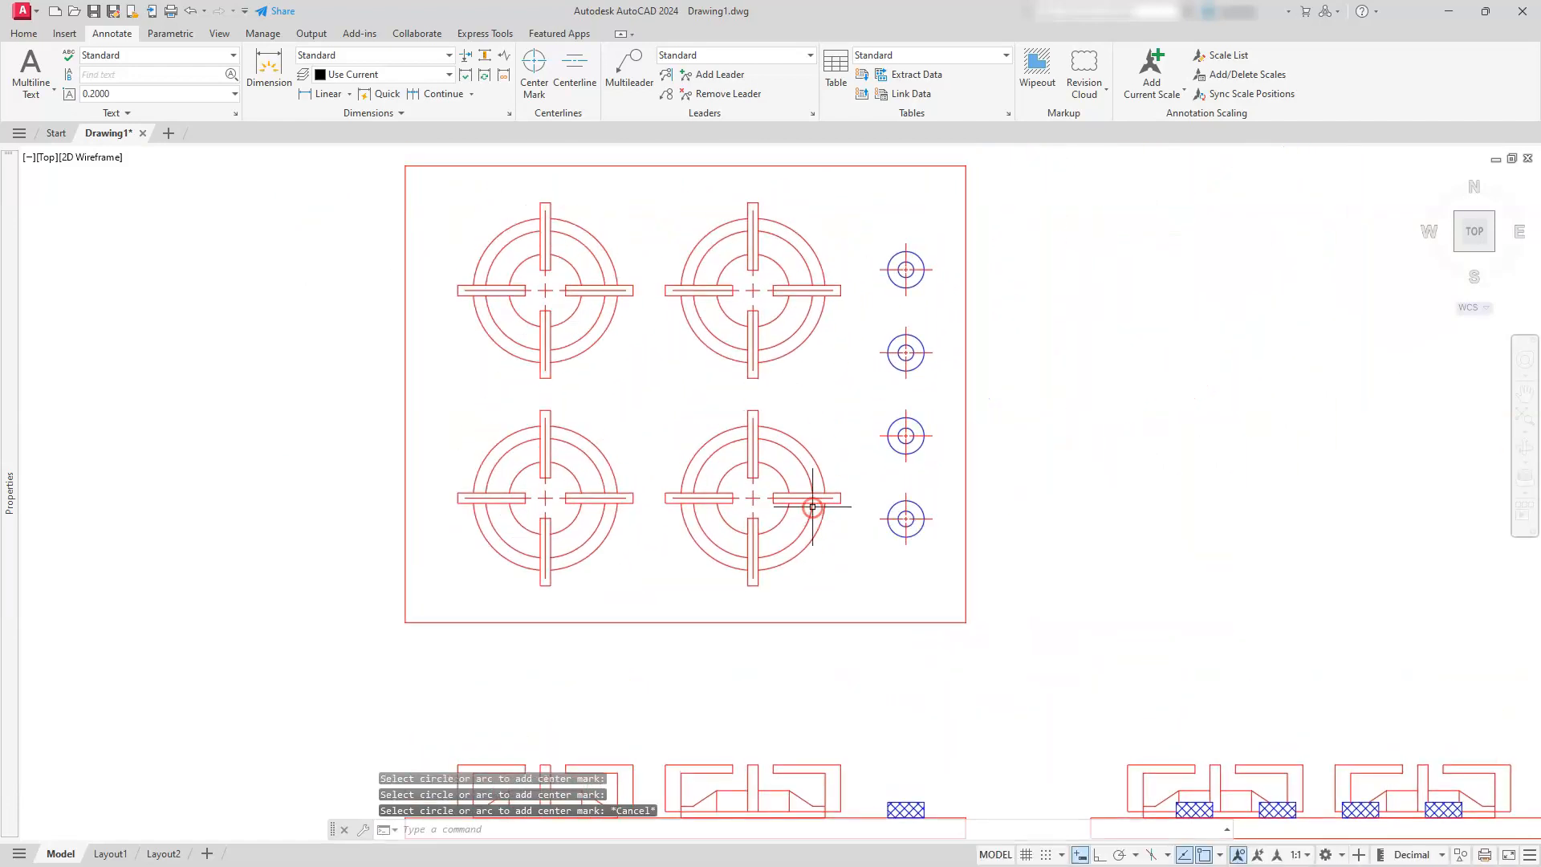
key("Escape")
key("Escape")
Select the four burner center marks and set their left extension to 0.5 in their properties
left_click(751, 497)
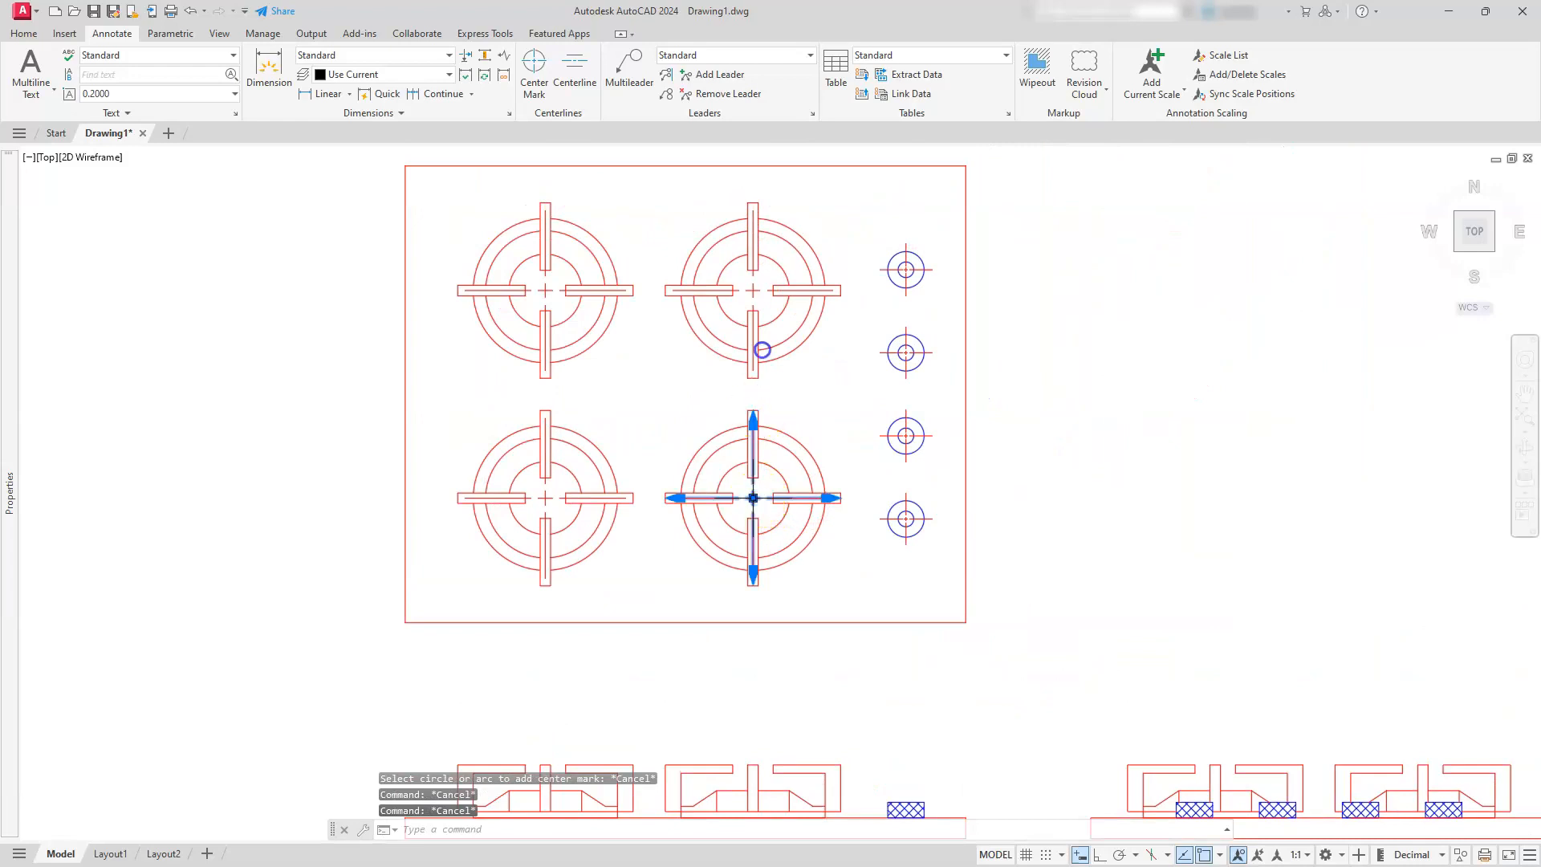
left_click(753, 291)
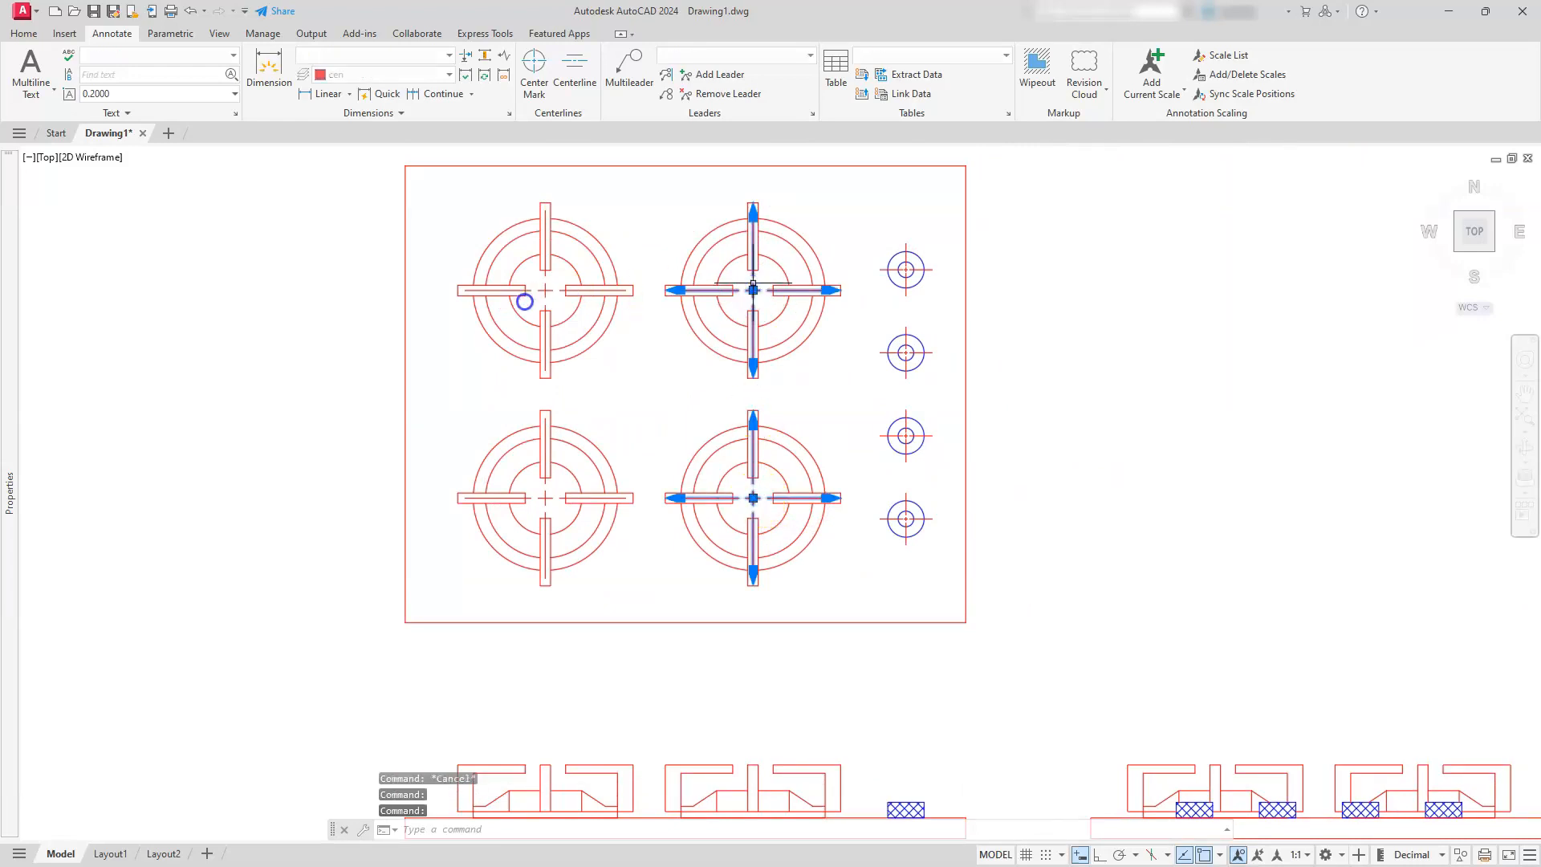
left_click(537, 284)
left_click(558, 523)
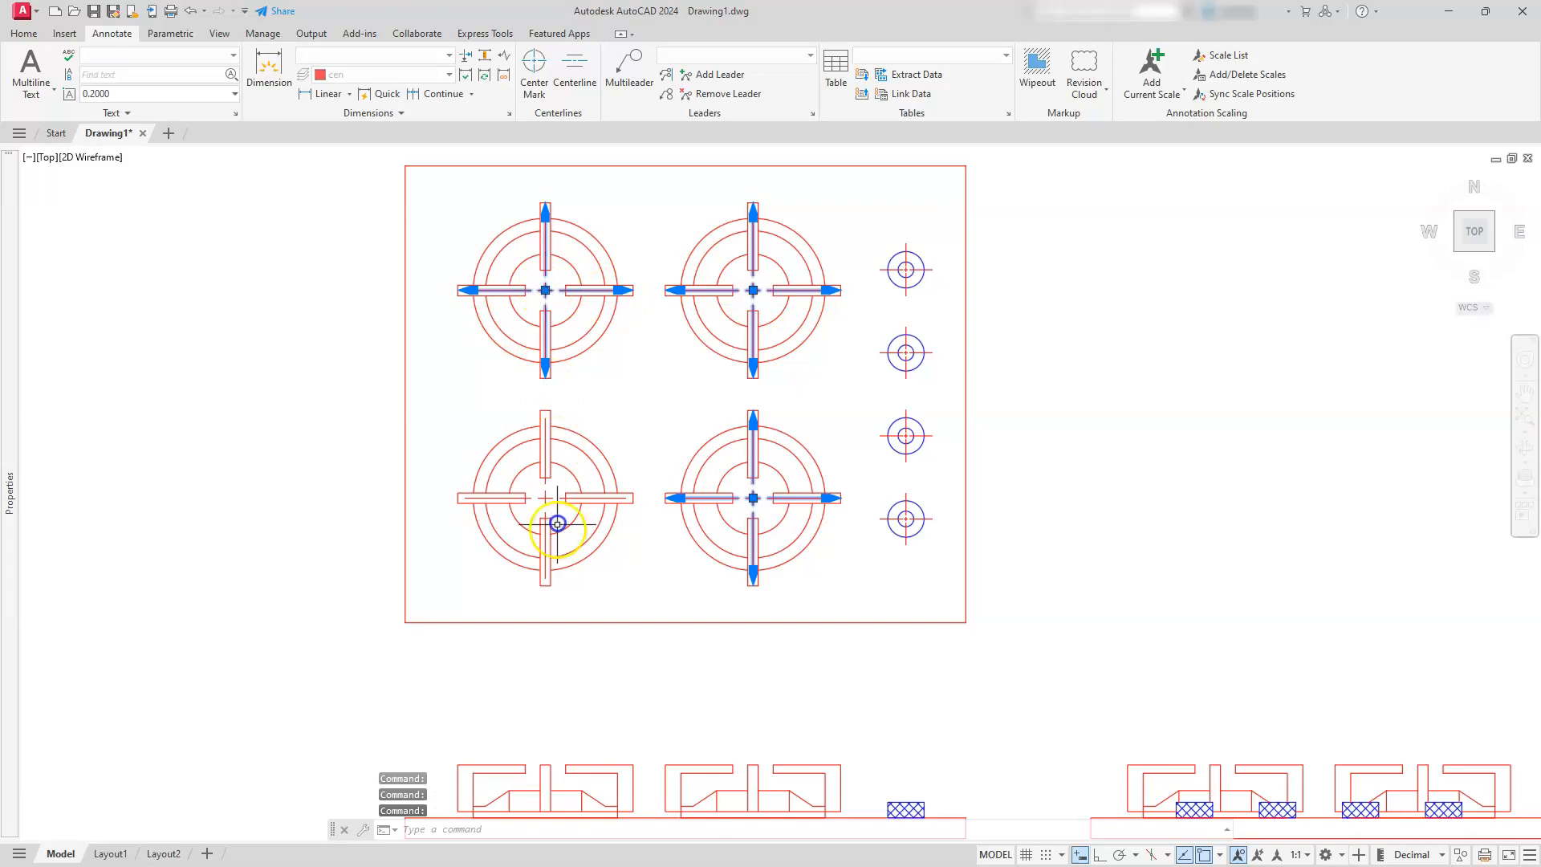
left_click(545, 501)
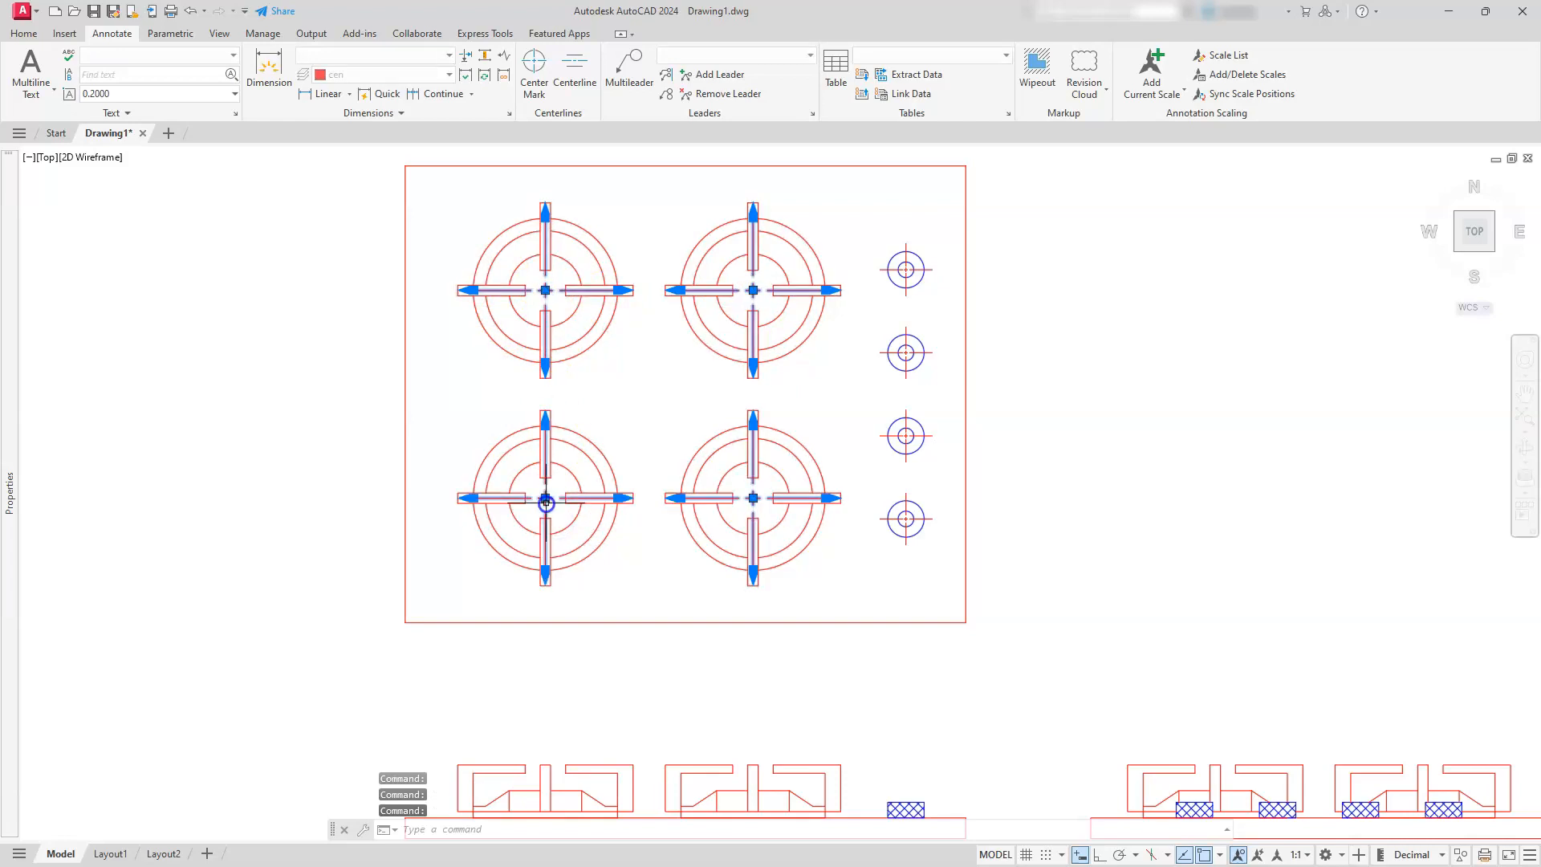
right_click(547, 509)
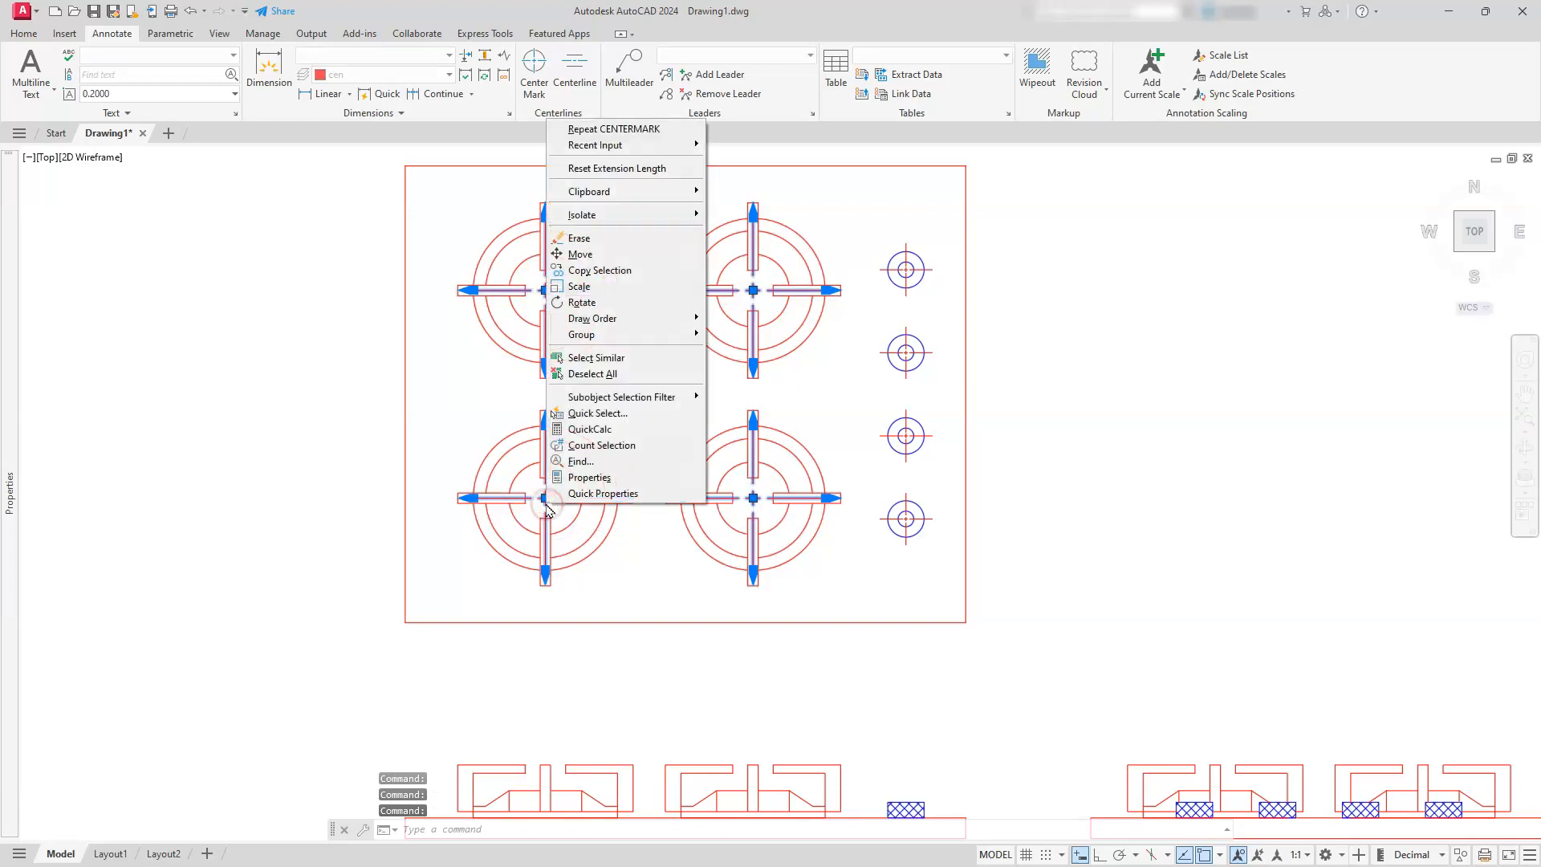
left_click(612, 479)
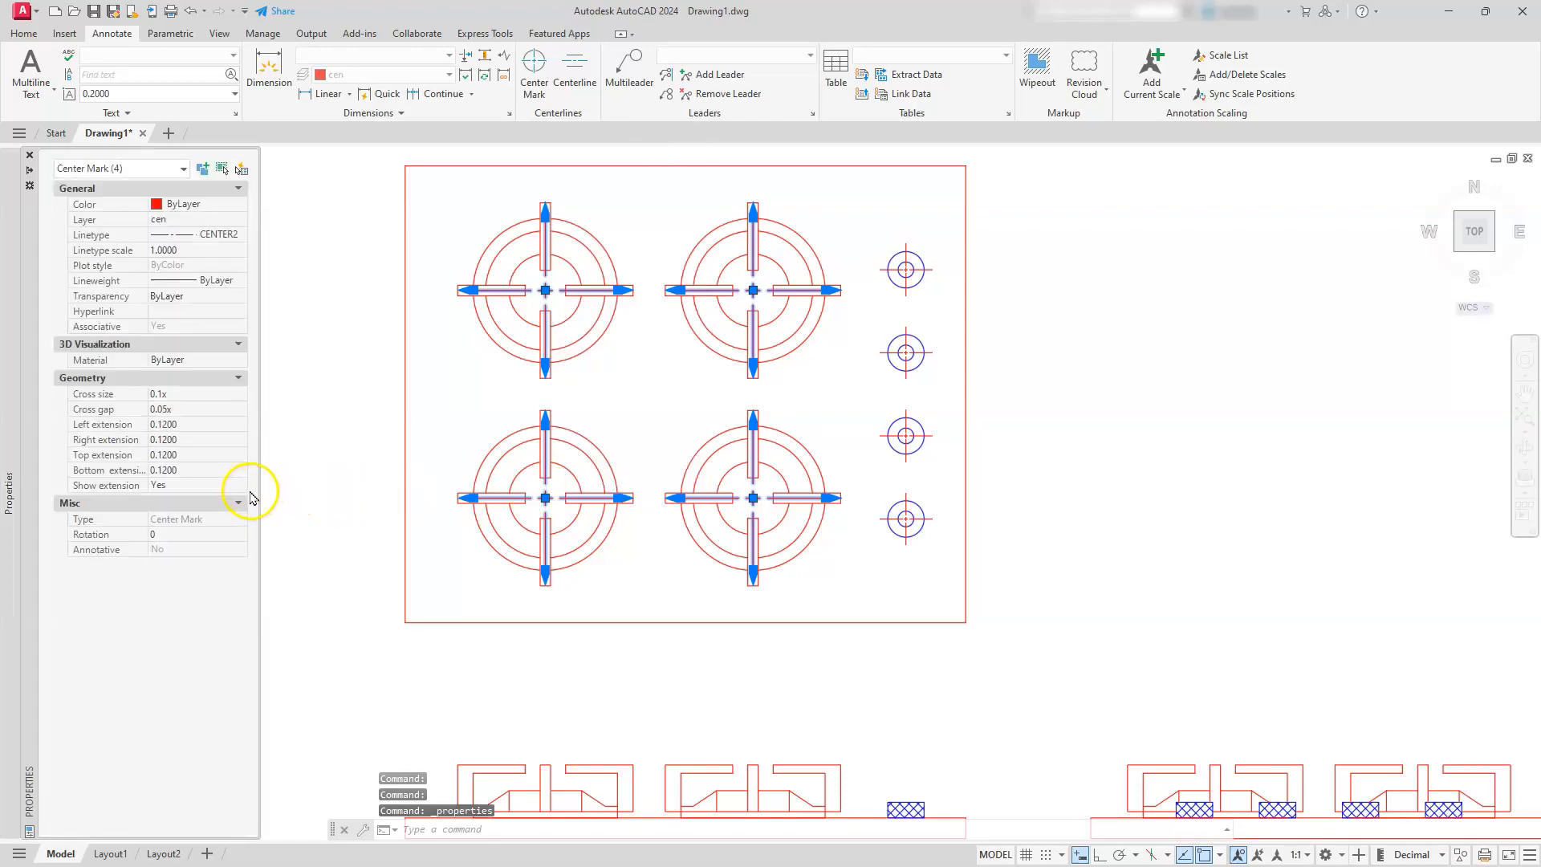
left_click(168, 424)
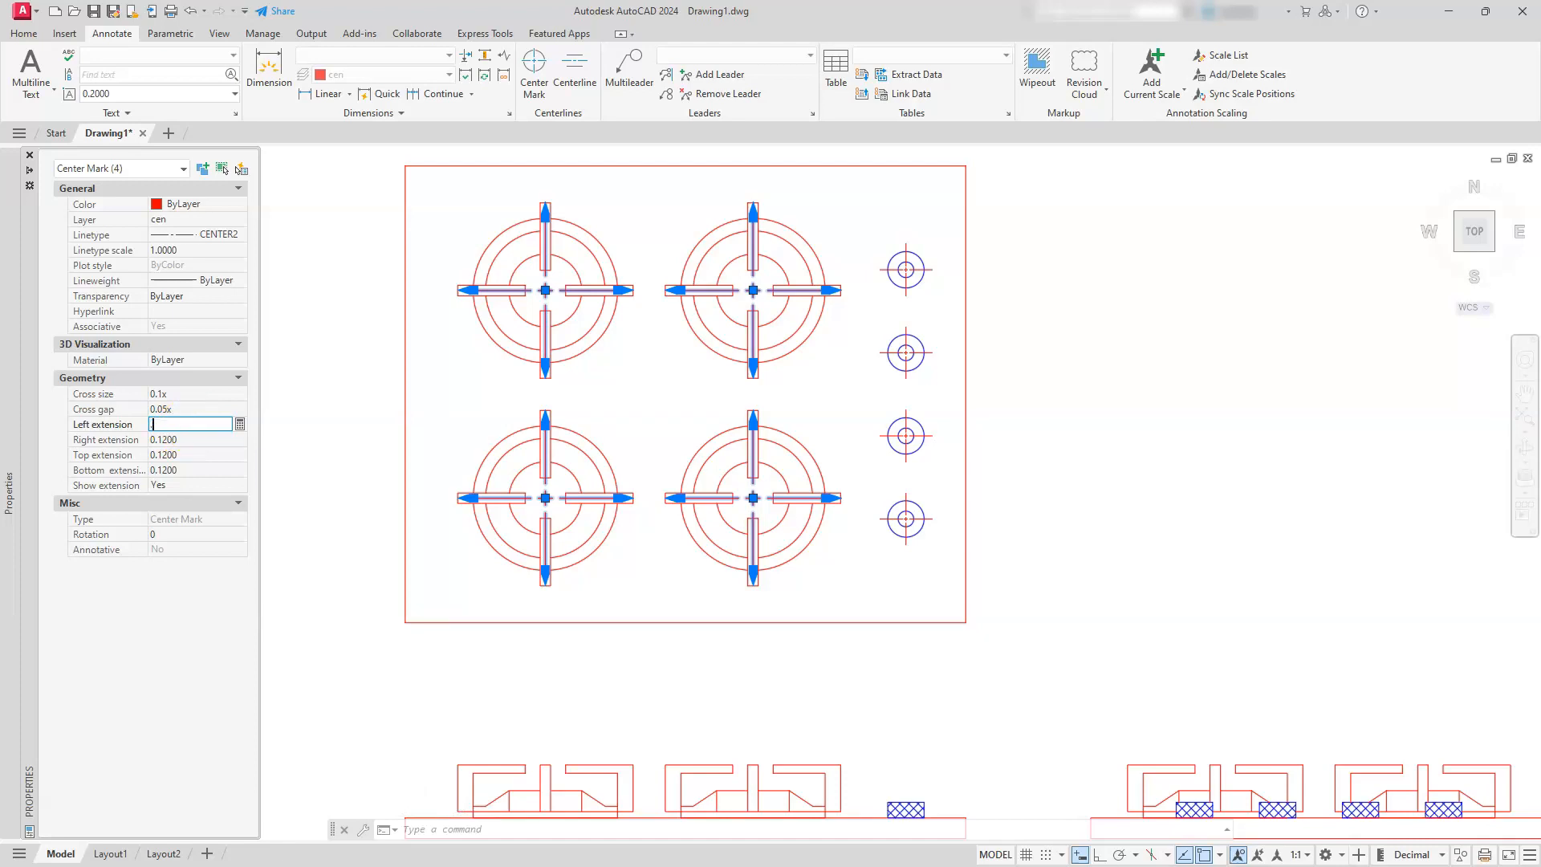
key("Tab")
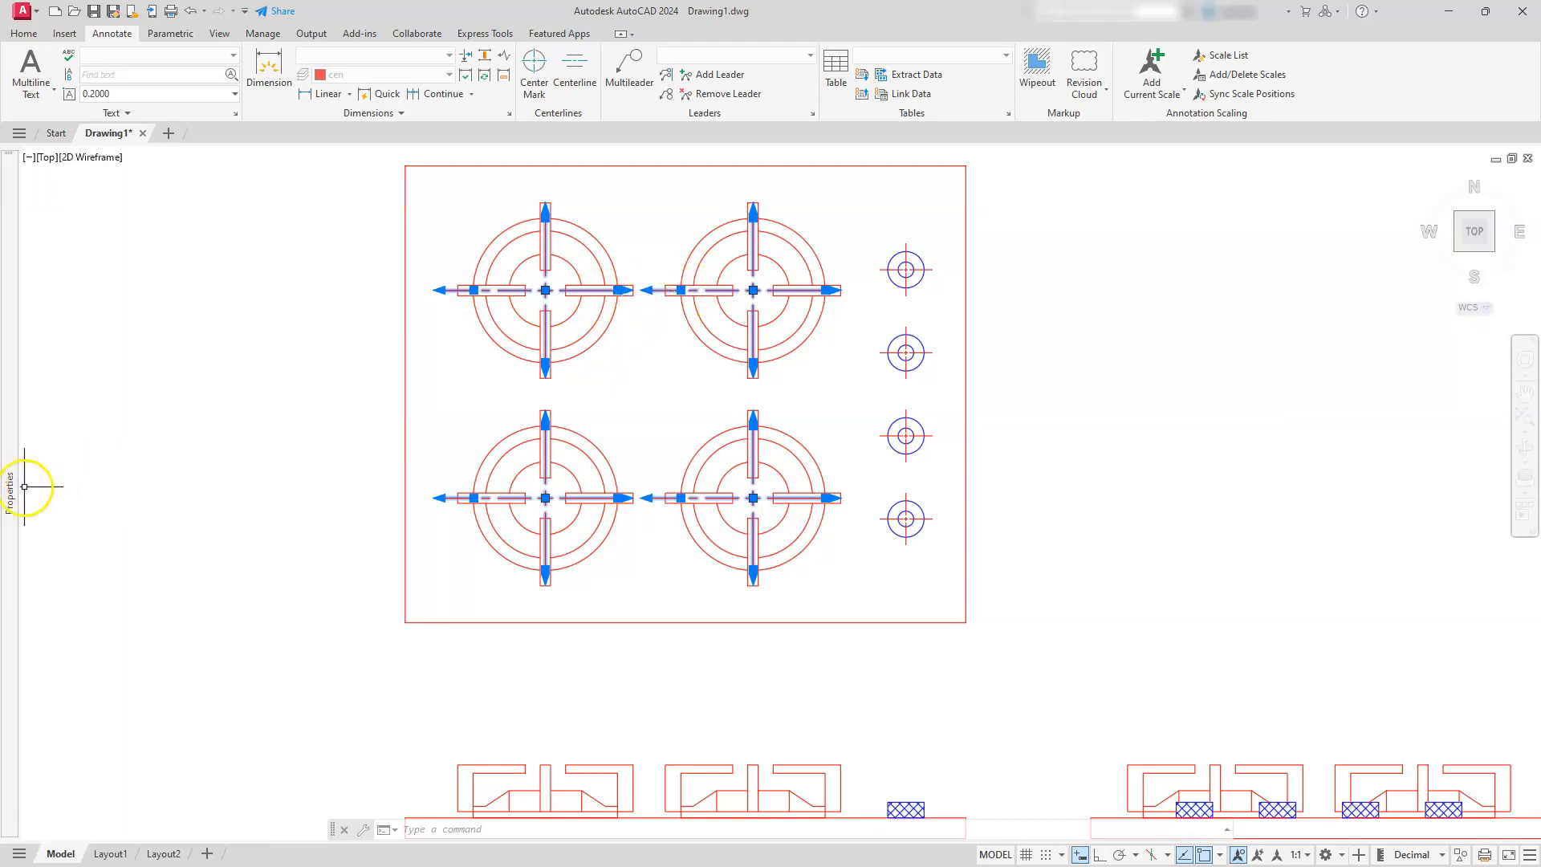
Set the left, right, top and bottom extensions of the four burner center marks to 0.375 and deselect them
mouse_move(11, 494)
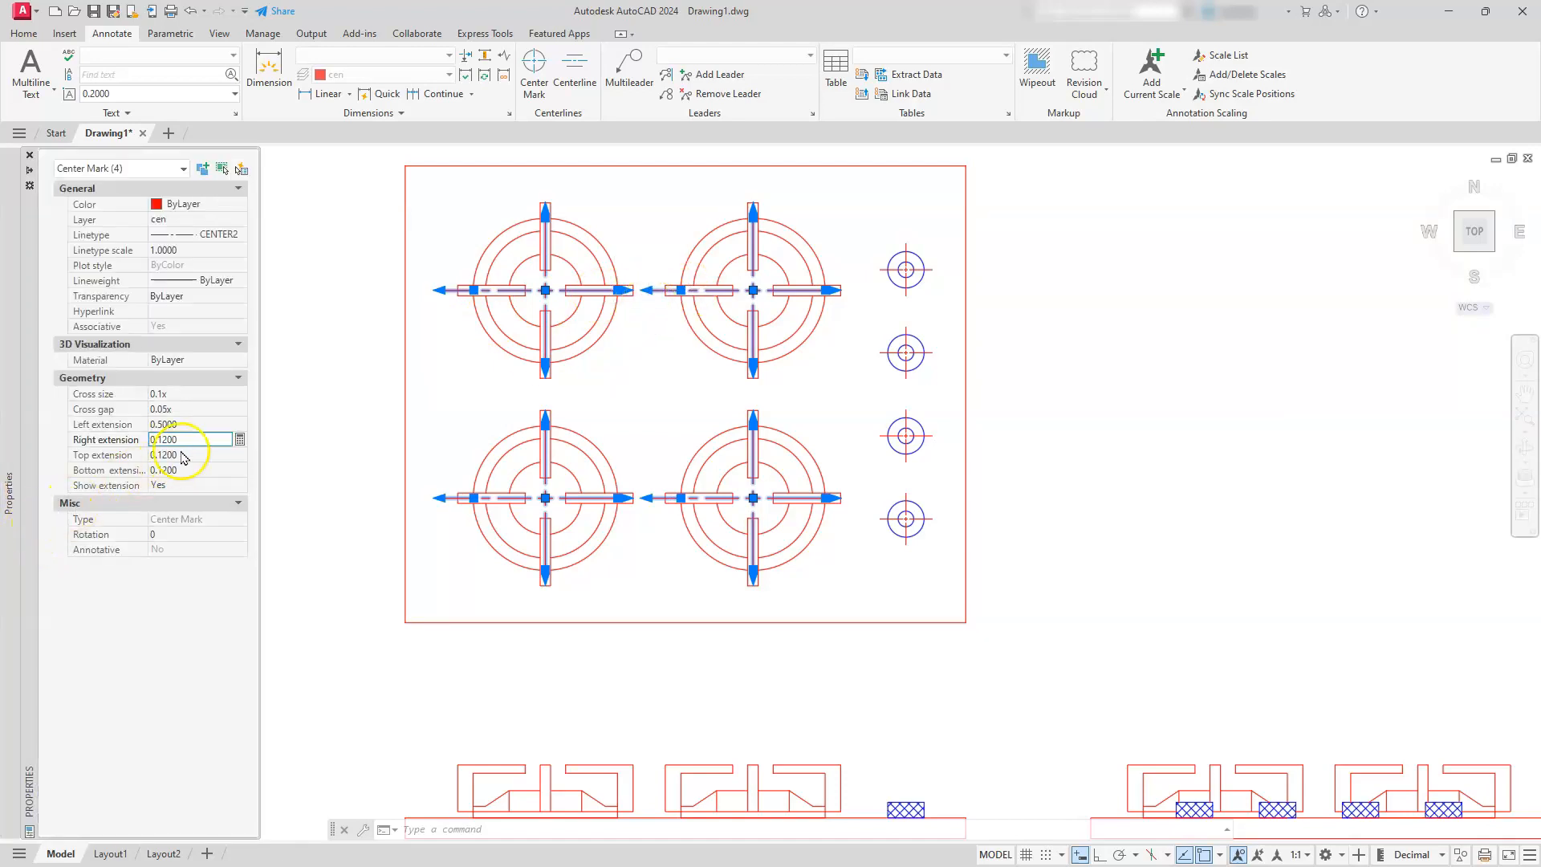
left_click(183, 424)
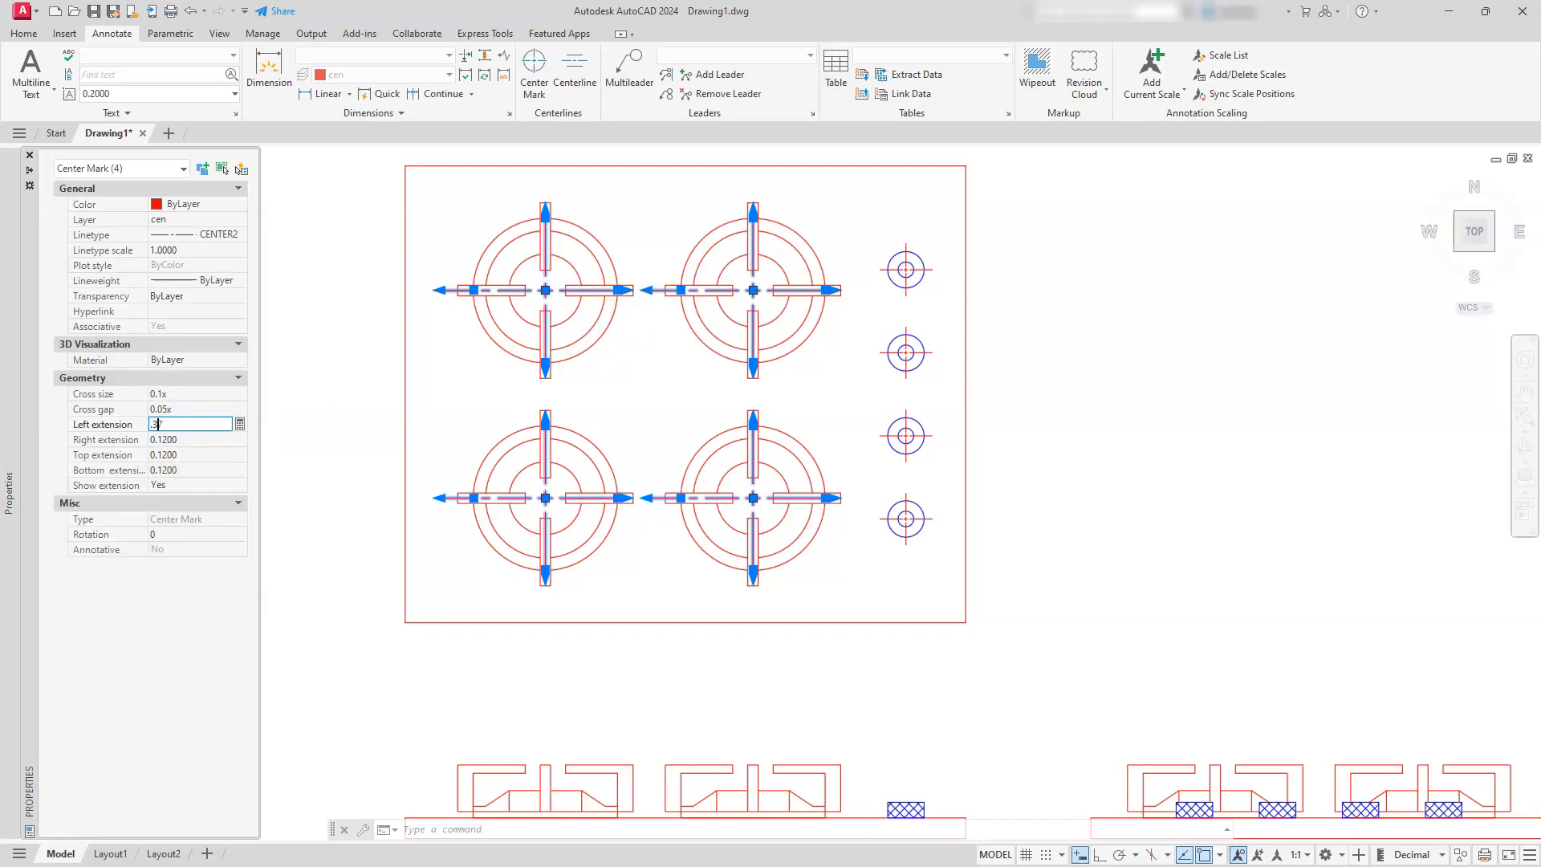
type(".375")
left_click(186, 439)
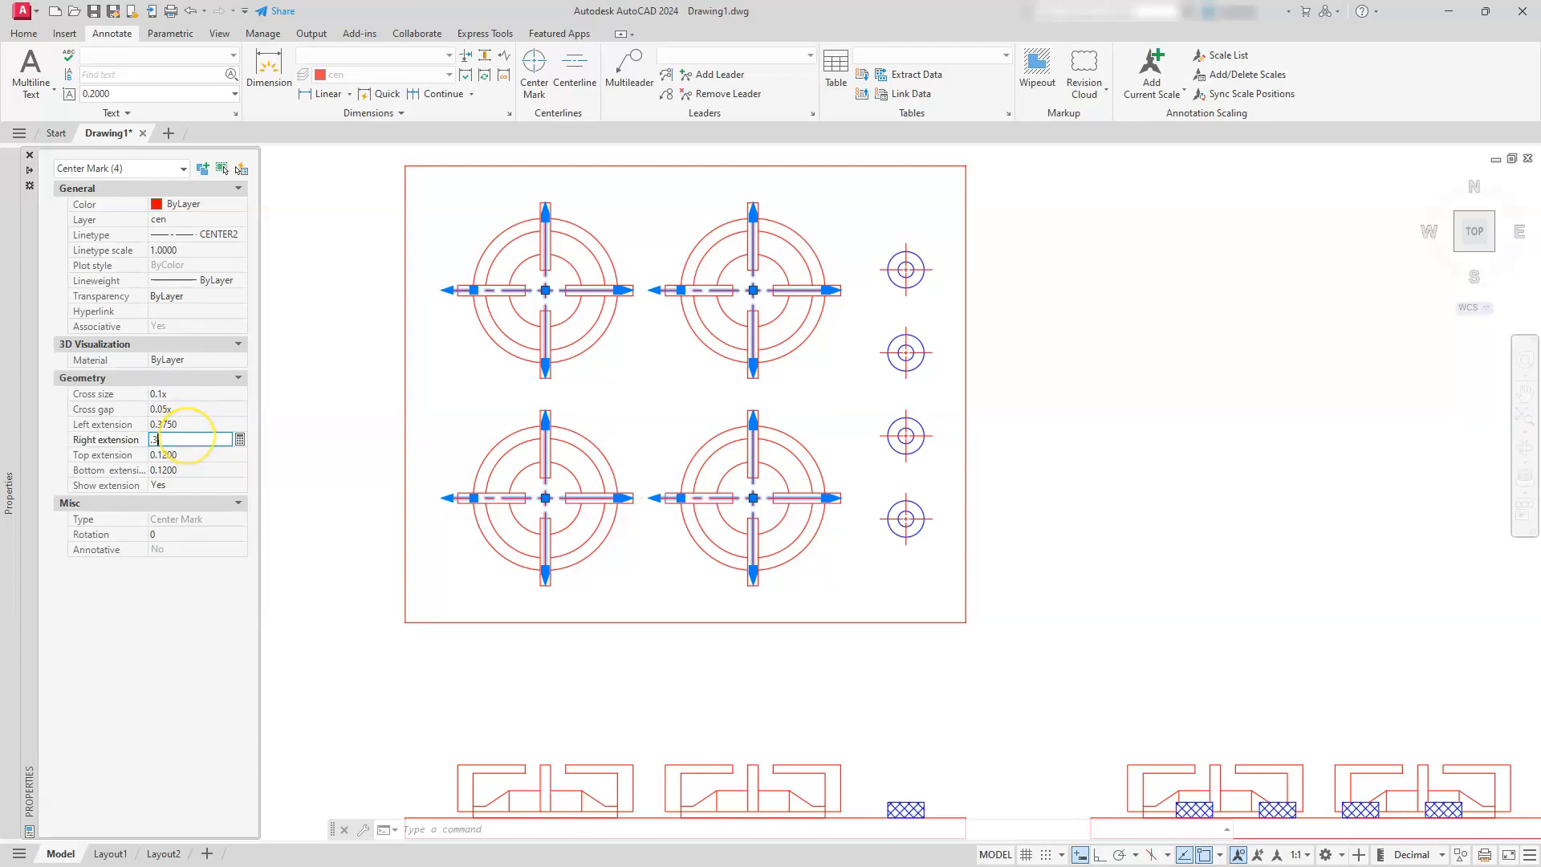
key("Tab")
type(".3")
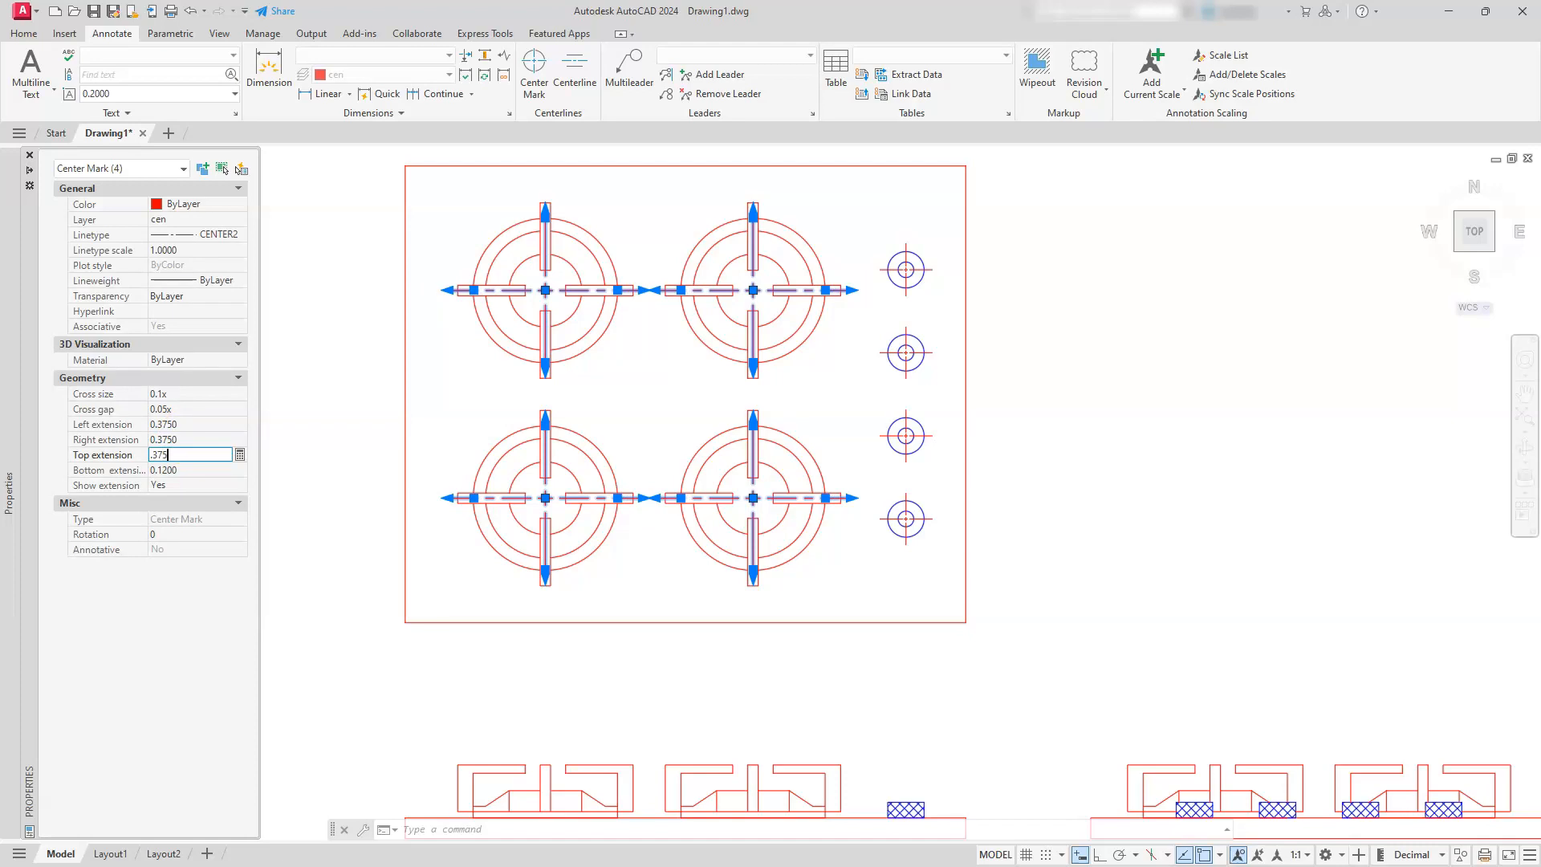
key("Tab")
type(".")
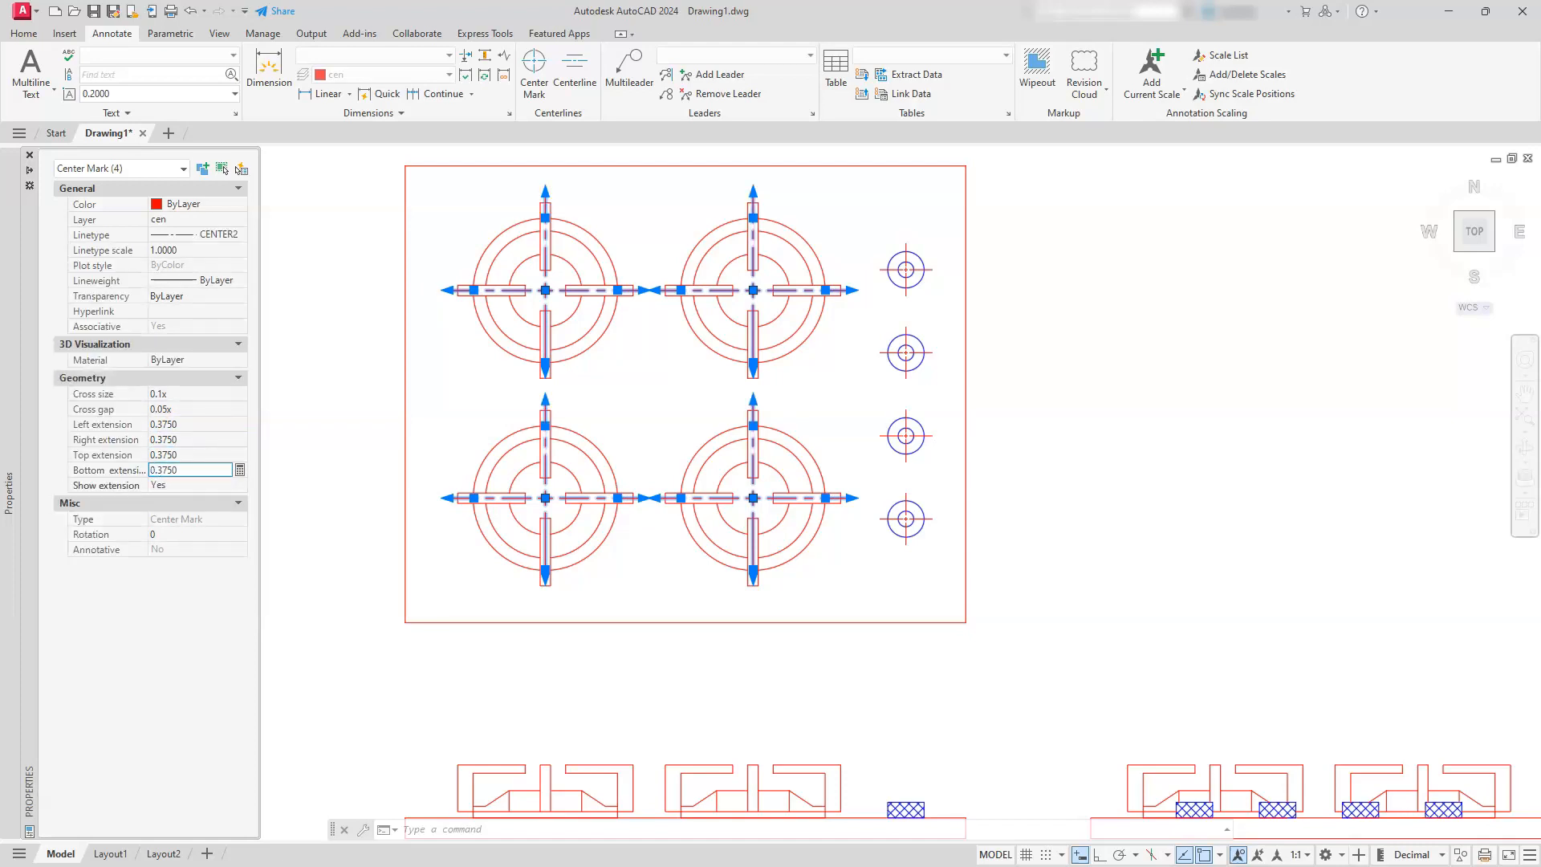
key("ctrl+1")
key("Escape")
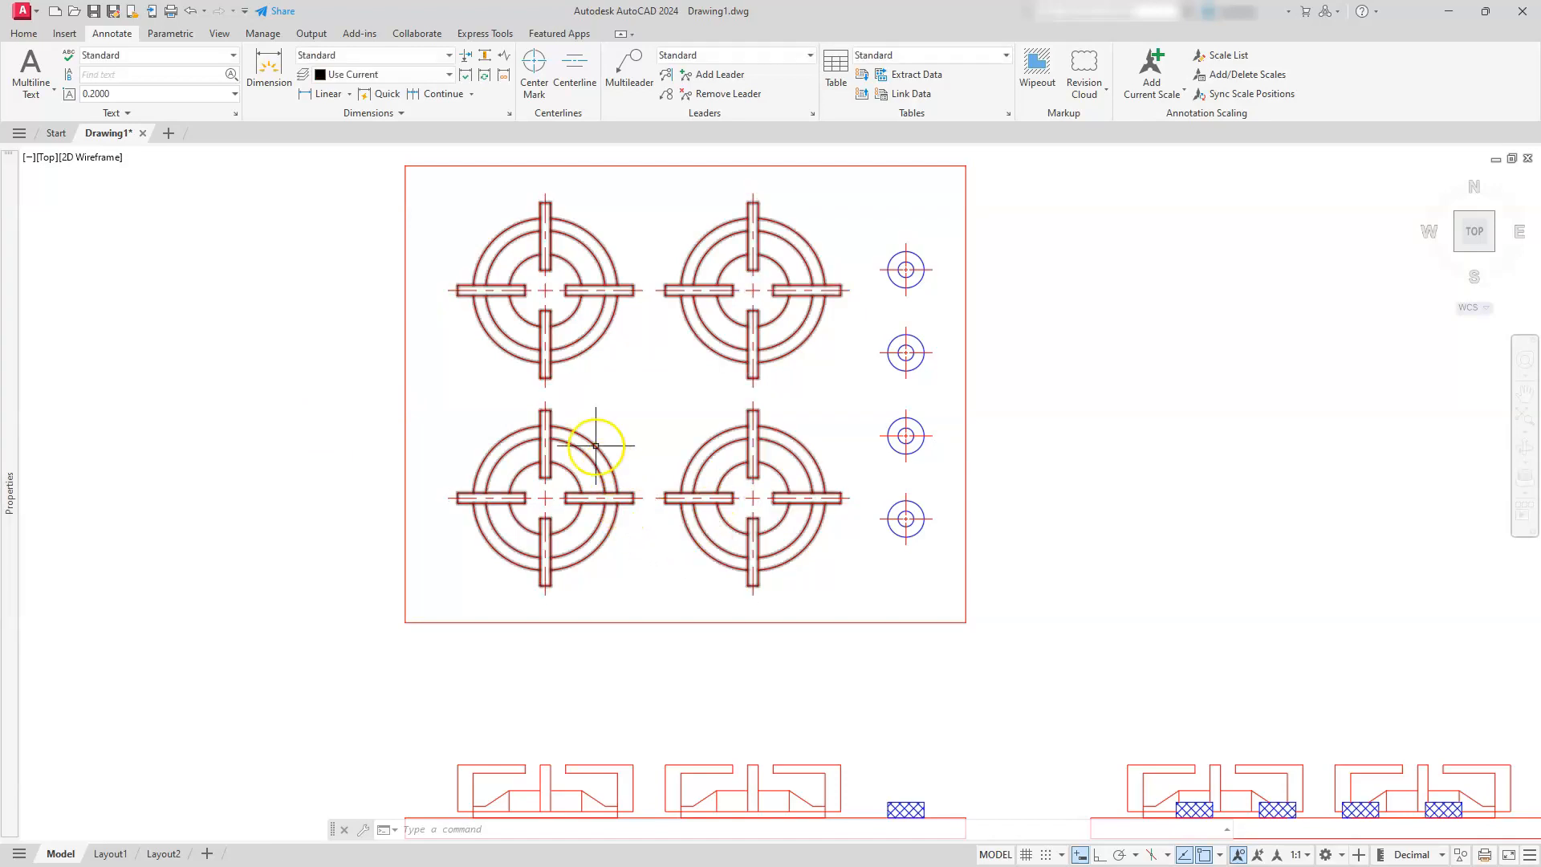
Add a vertical centerline to each of the two burners in the front view, using their outer vertical edges
middle_click_drag(784, 722, 791, 512)
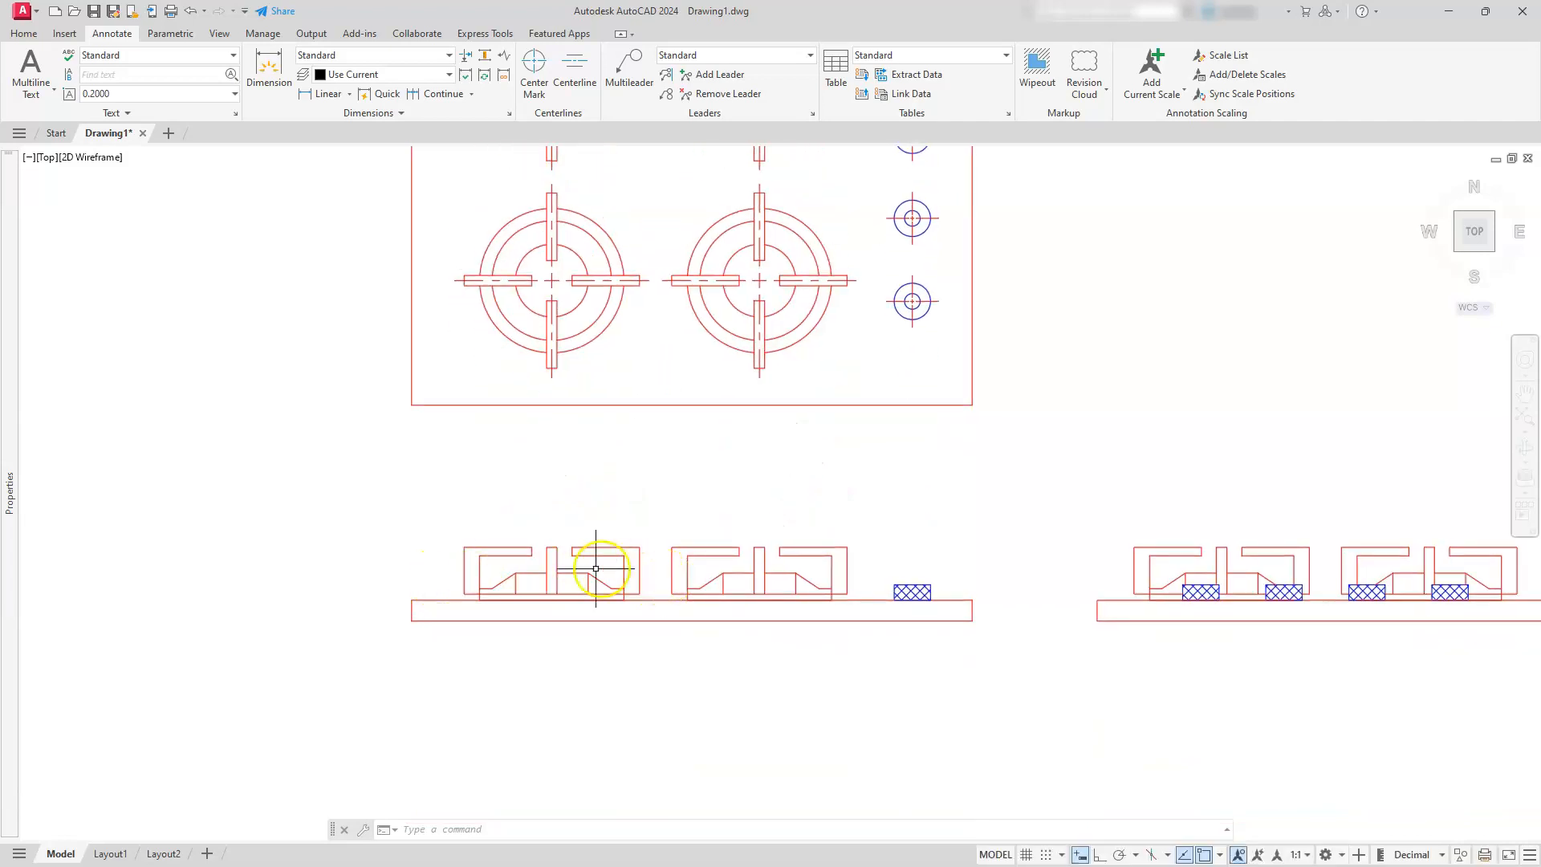
left_click(576, 69)
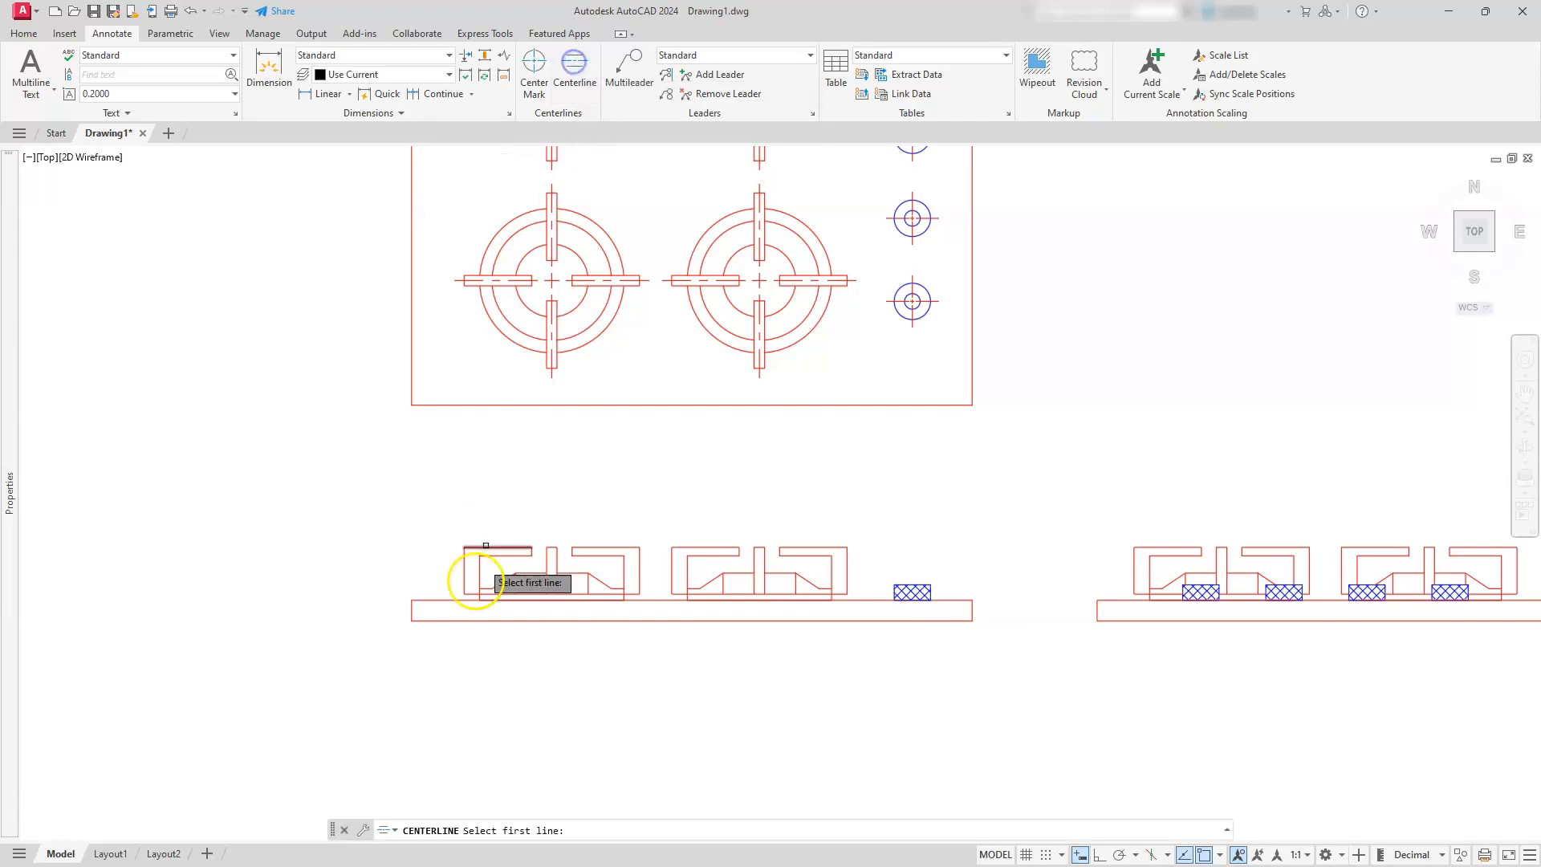
left_click(464, 575)
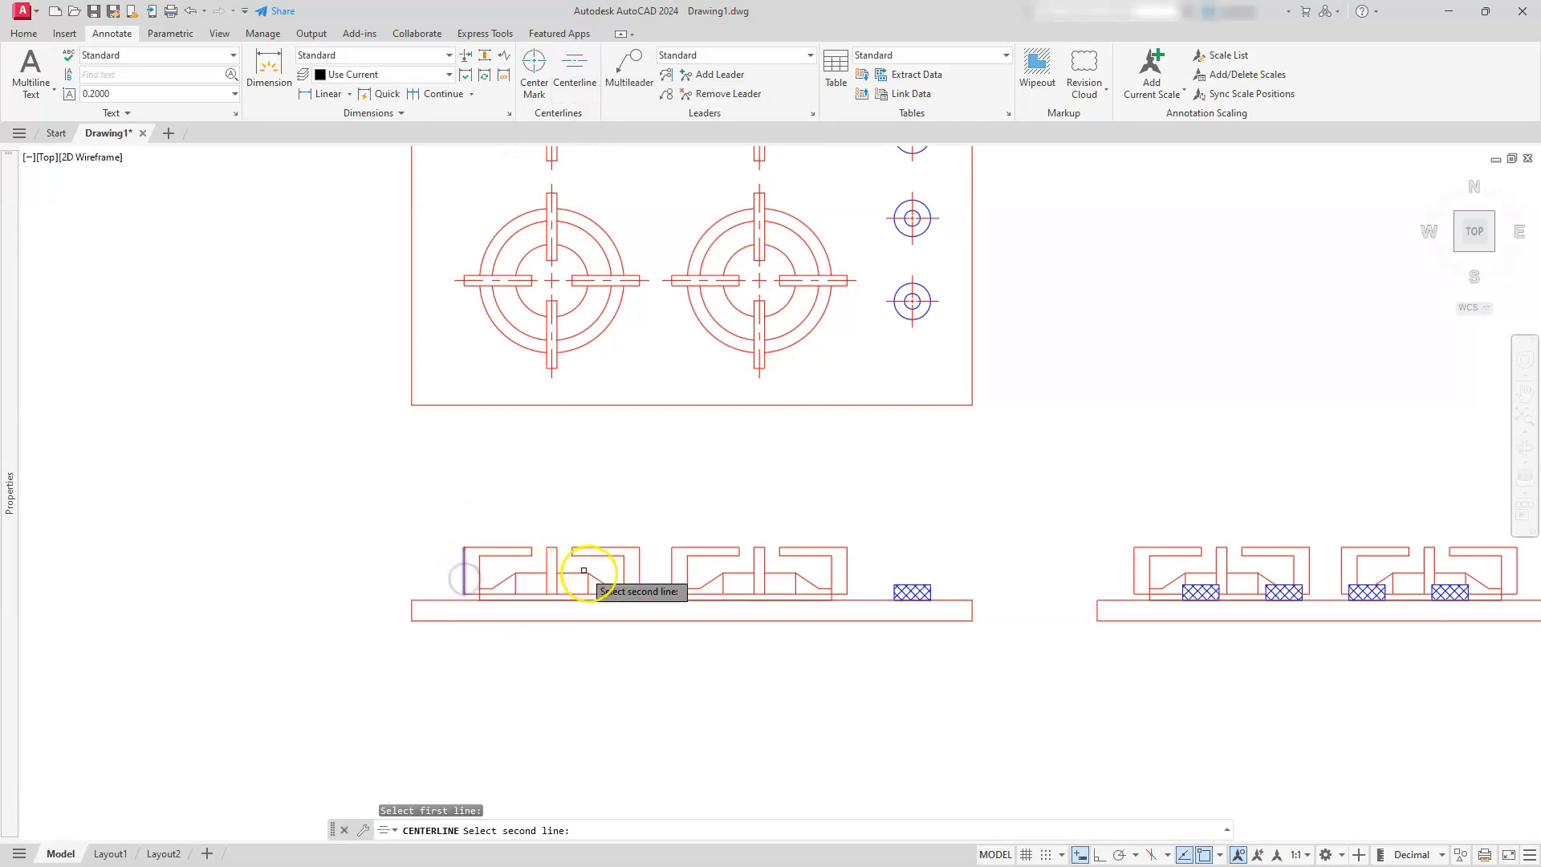
left_click(642, 571)
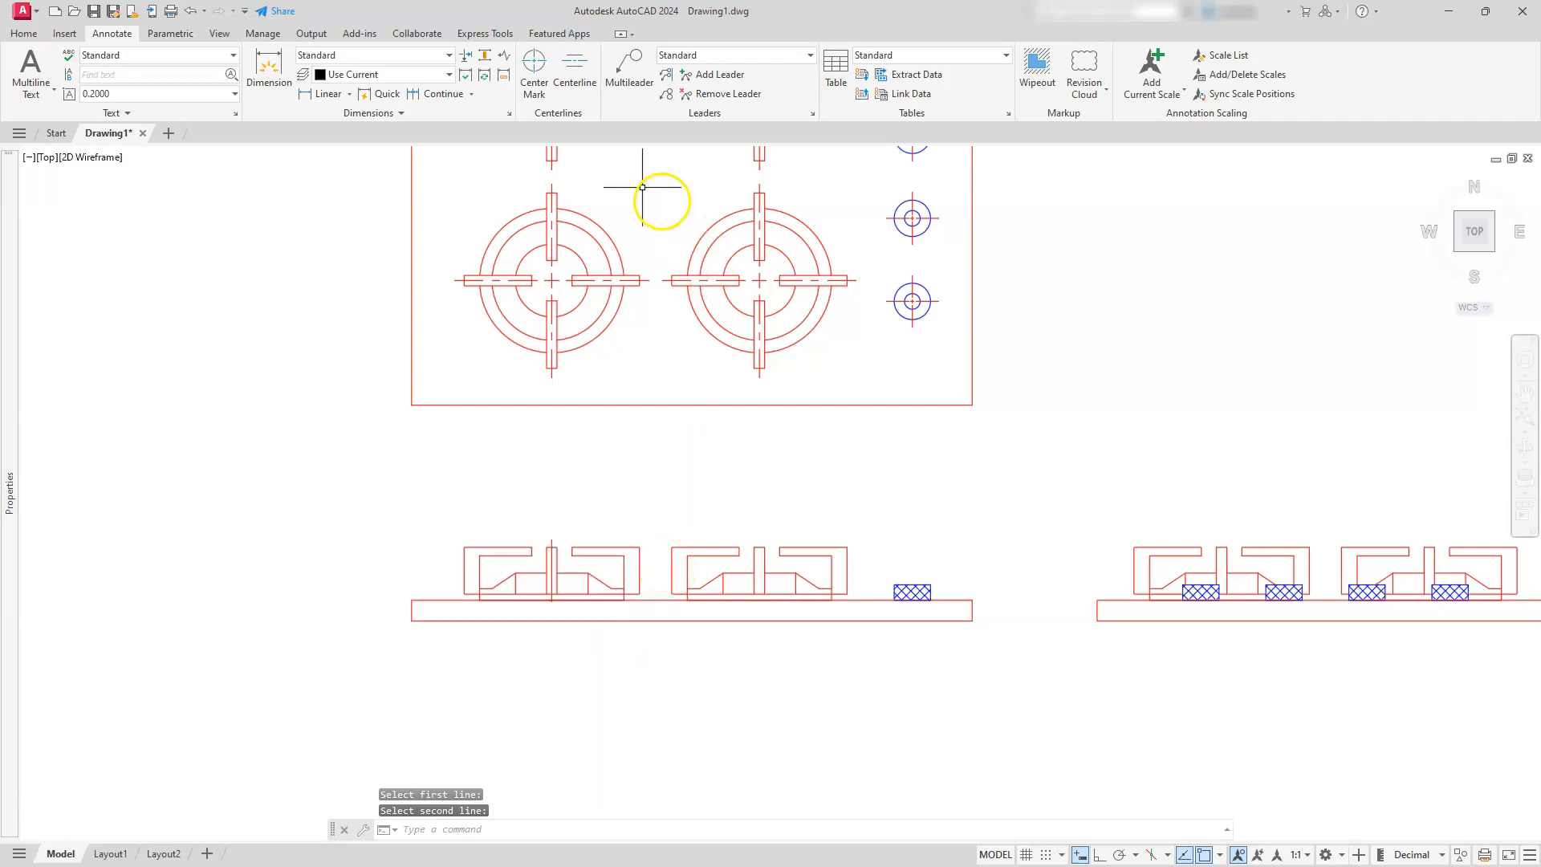
left_click(573, 72)
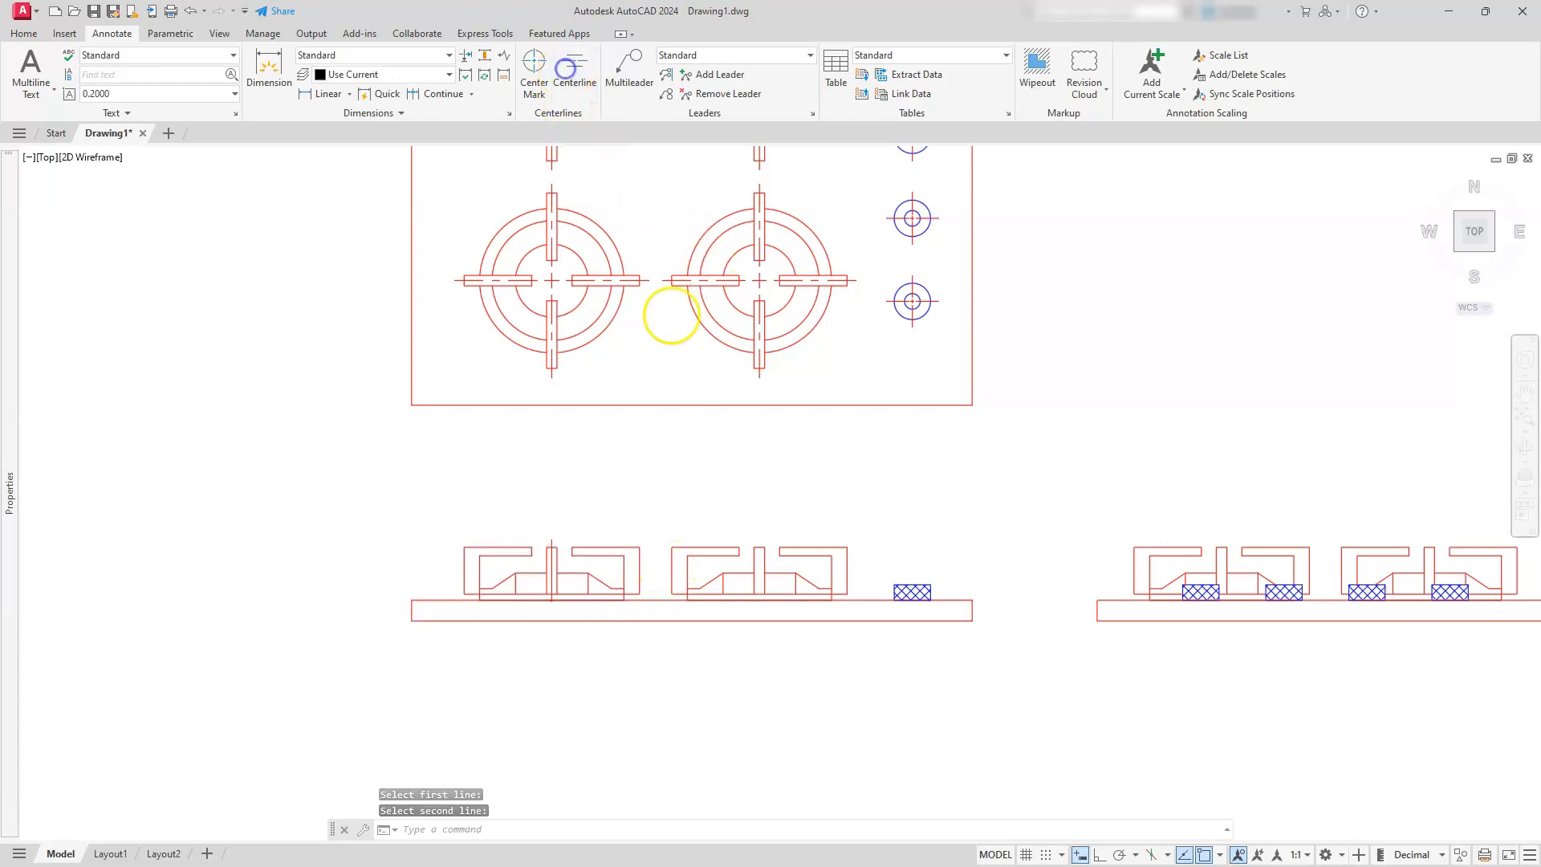
left_click(672, 566)
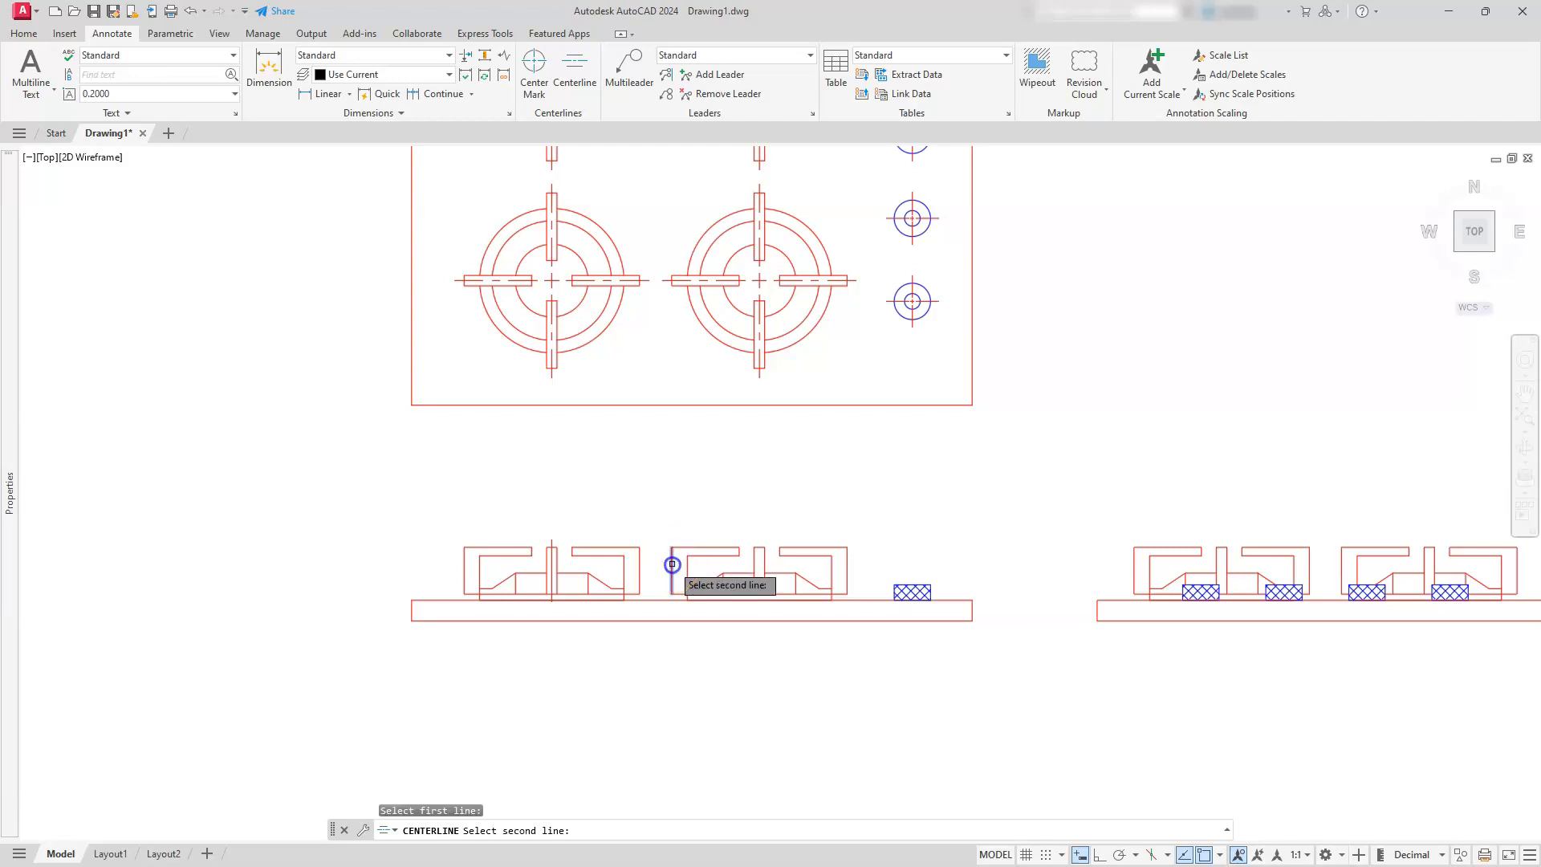
left_click(847, 574)
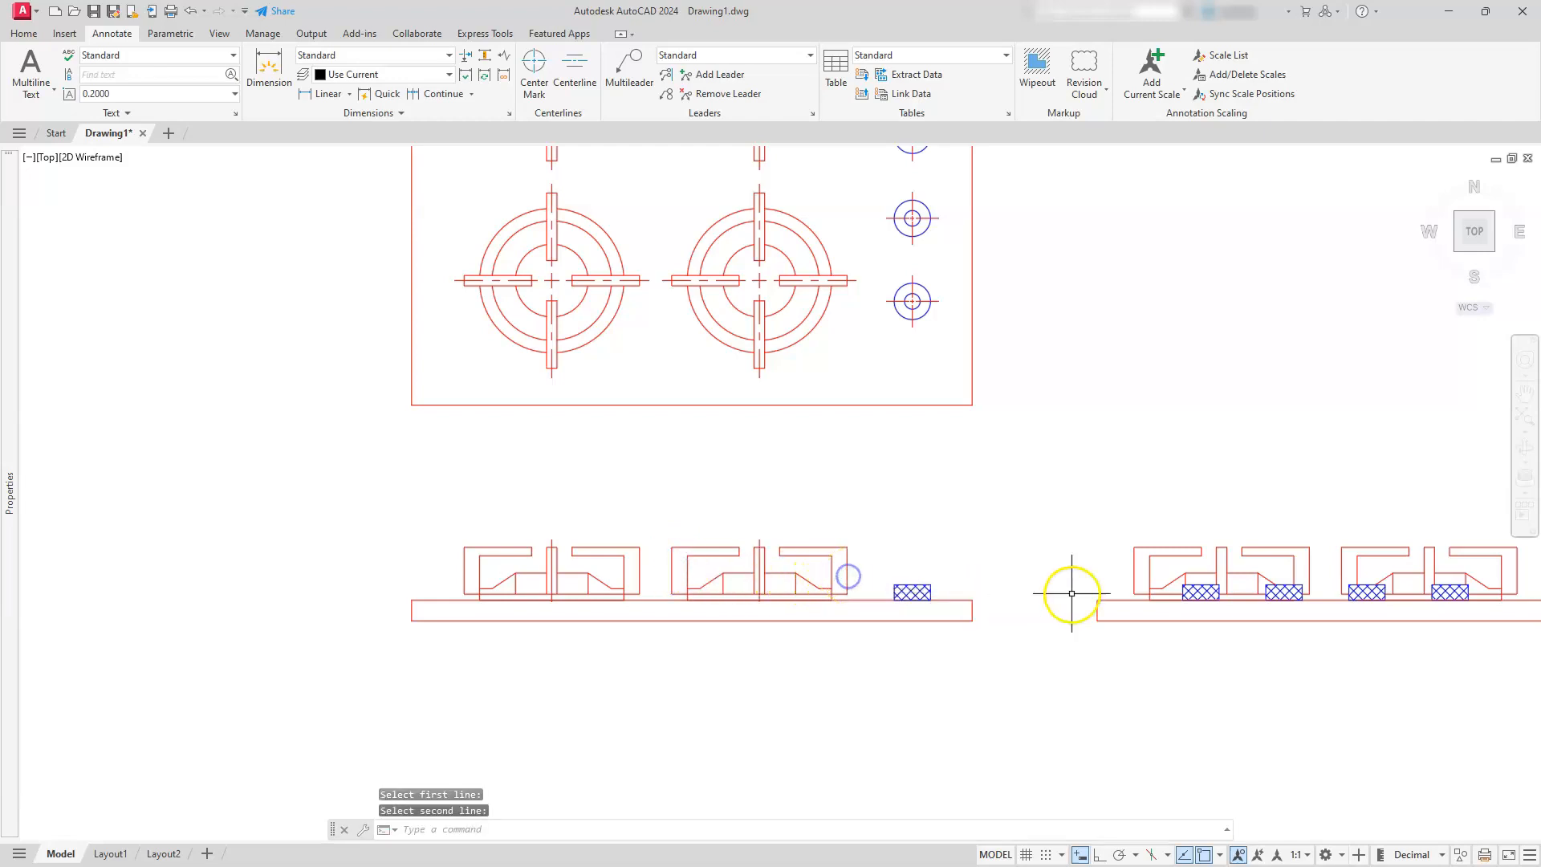
Add a vertical centerline to each of the two burners in the side view, using their outer vertical edges
key("Return")
left_click(1135, 566)
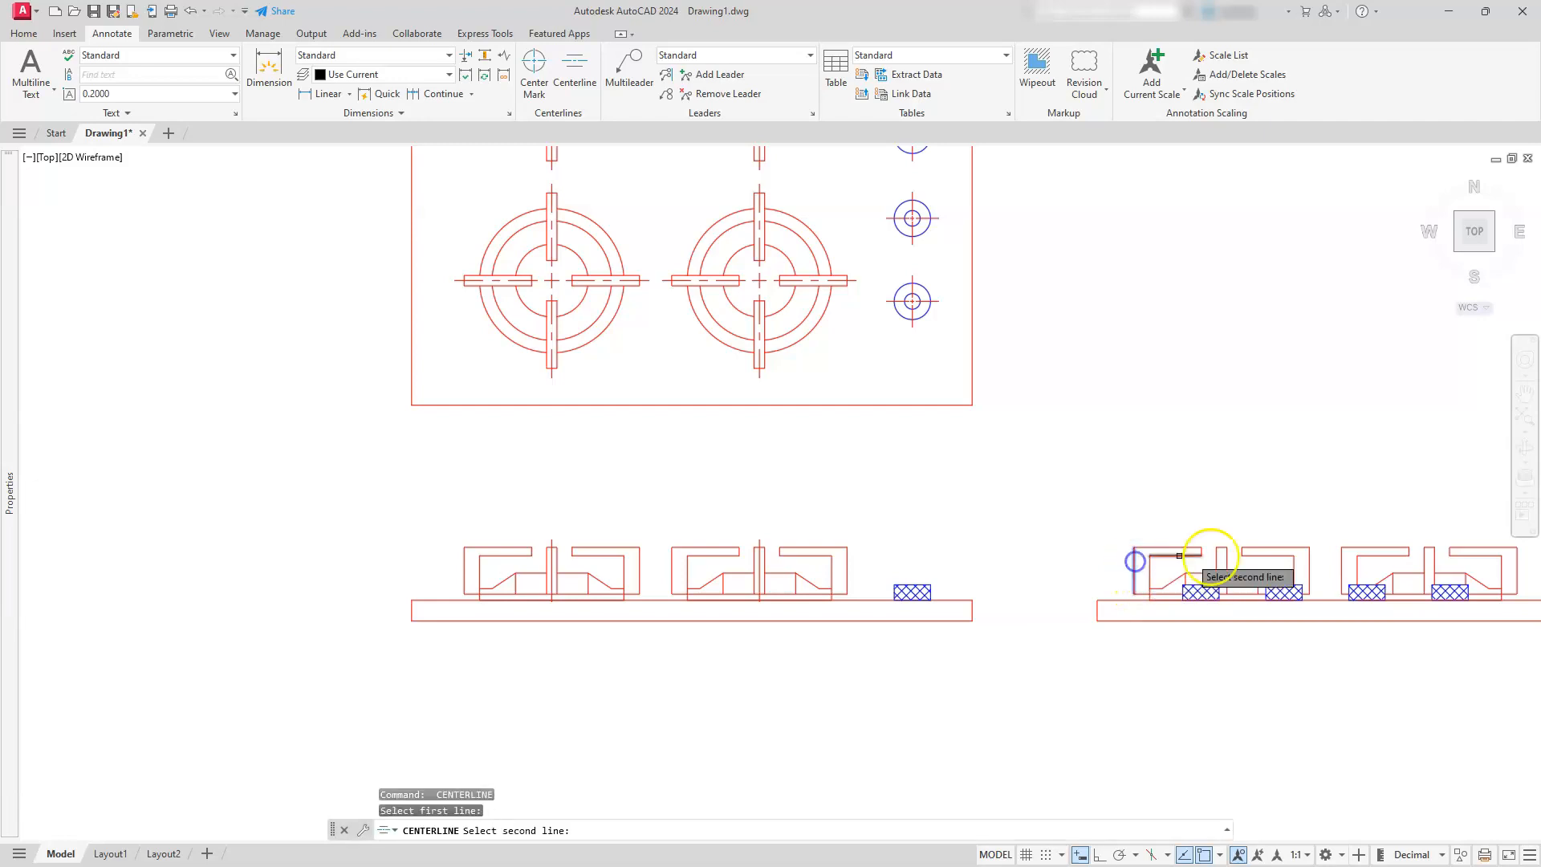
left_click(1308, 571)
mouse_move(1305, 572)
middle_mouse_down()
mouse_move(913, 548)
mouse_move(624, 490)
middle_mouse_up()
key("Return")
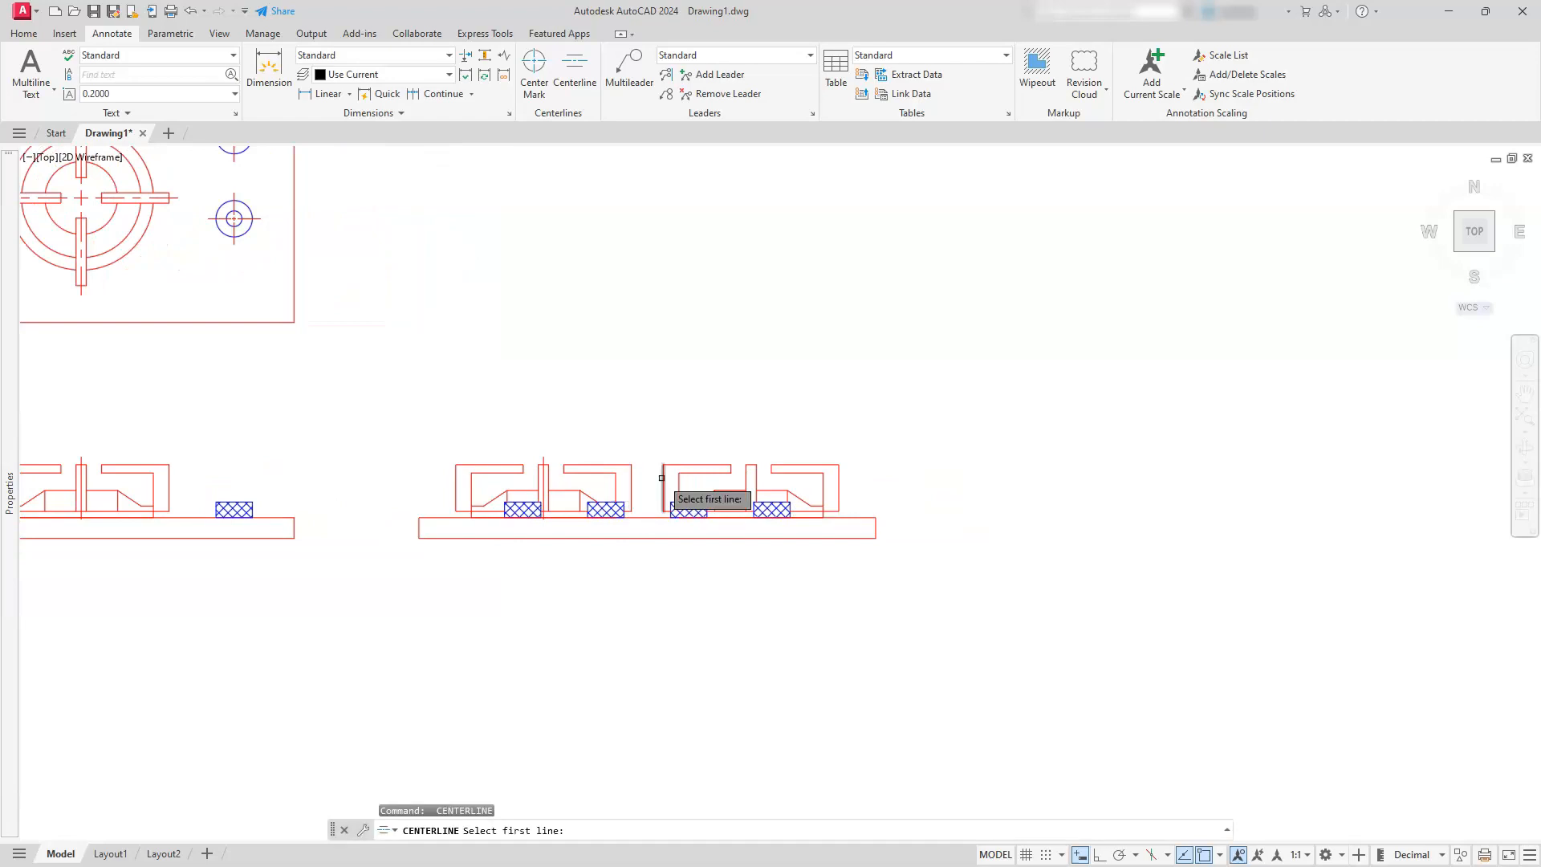
left_click(664, 478)
left_click(838, 487)
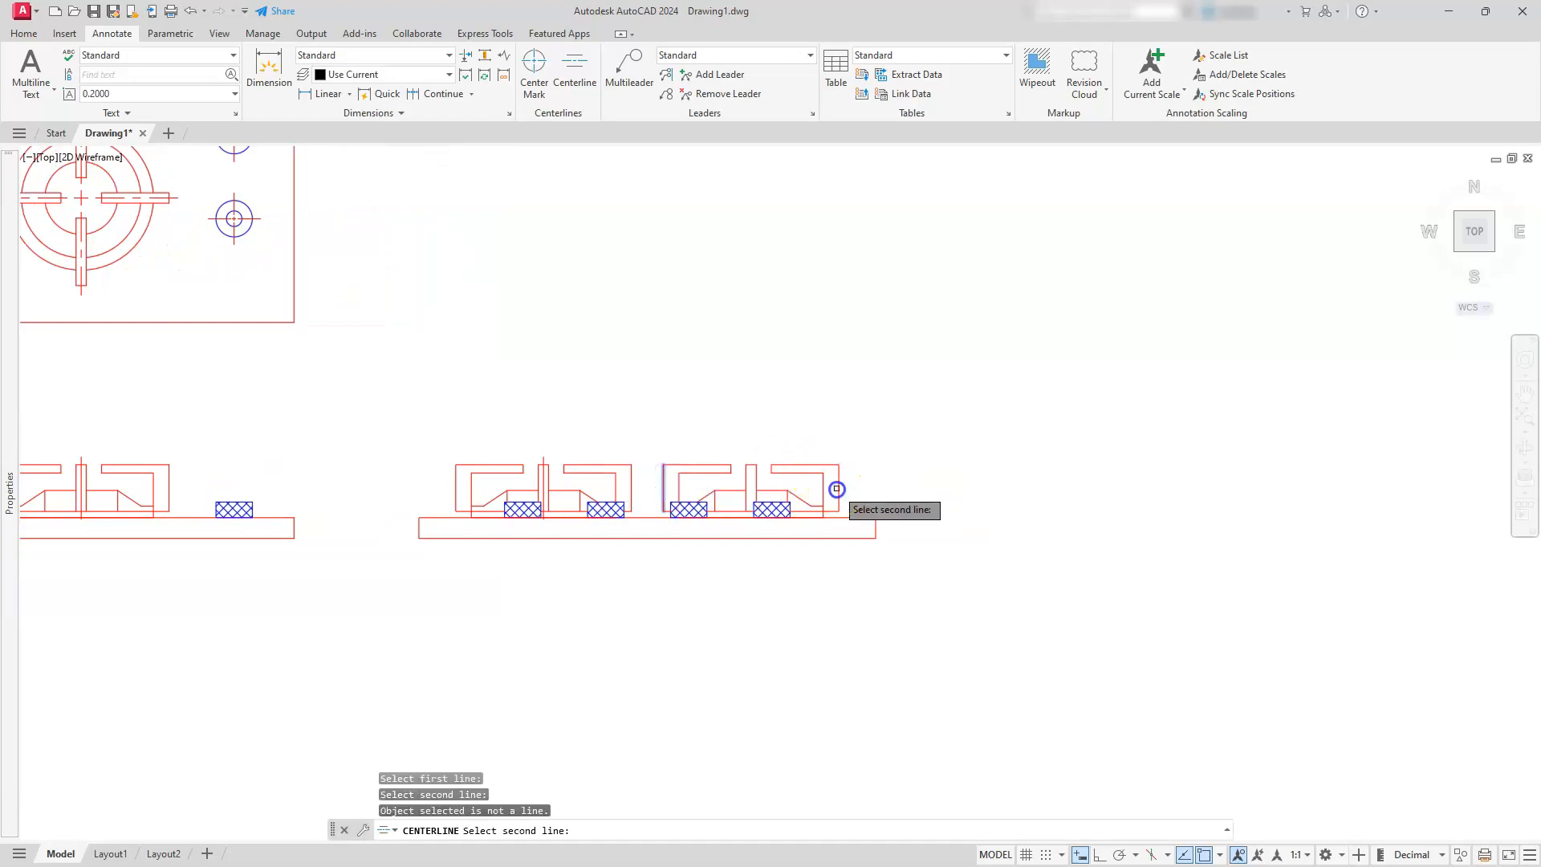
left_click(835, 486)
Add vertical centerlines to the two hatched knobs under the right-hand burner in the side view, using each knob's vertical edges
scroll(700, 511, "up", 4)
middle_click_drag(700, 511, 860, 506)
scroll(861, 504, "down", 3)
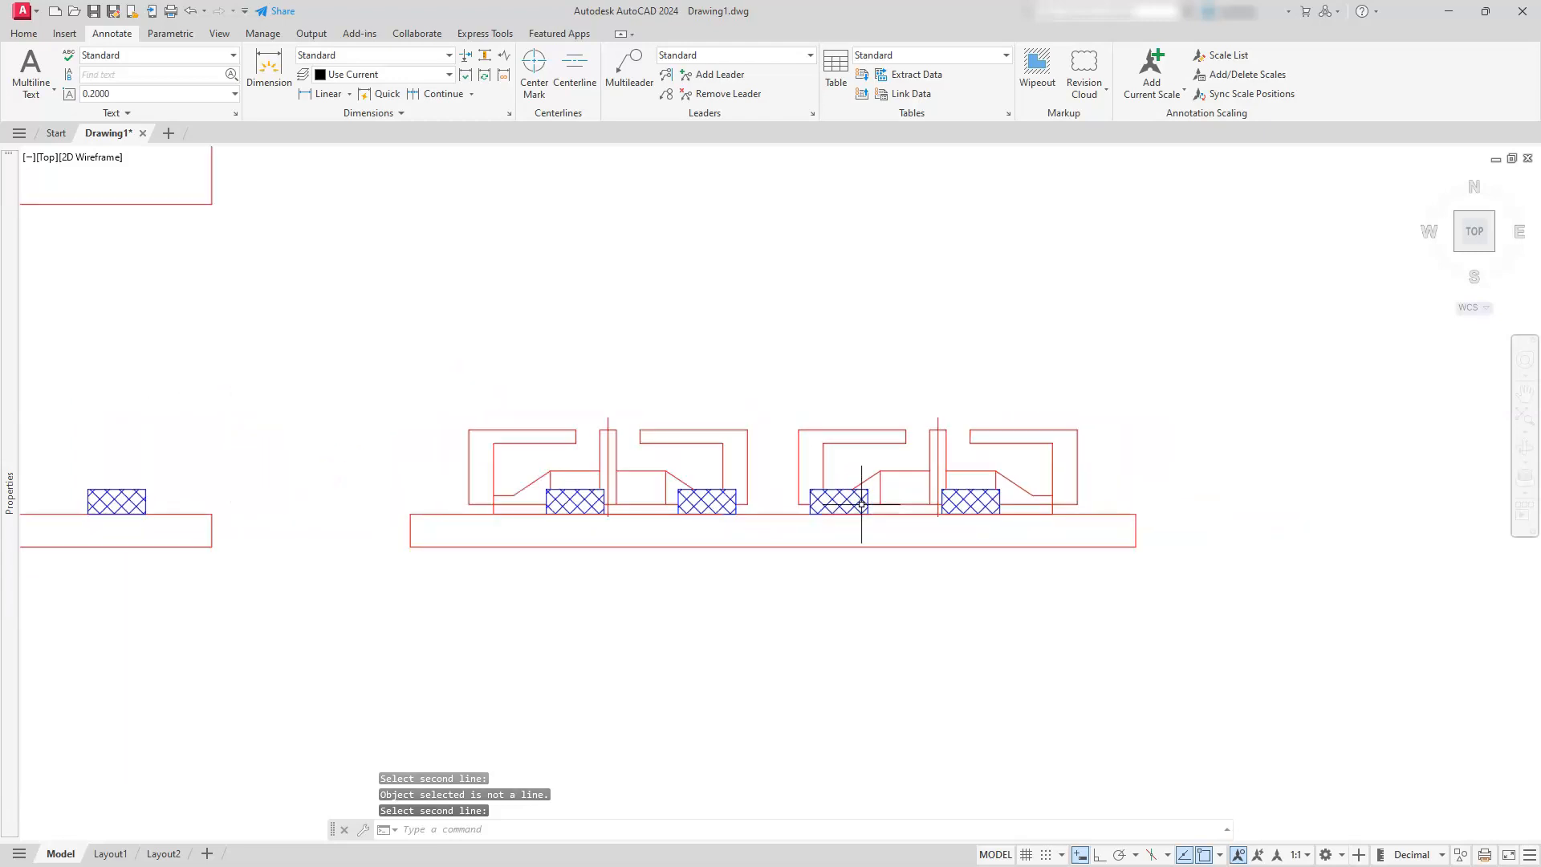
key("Return")
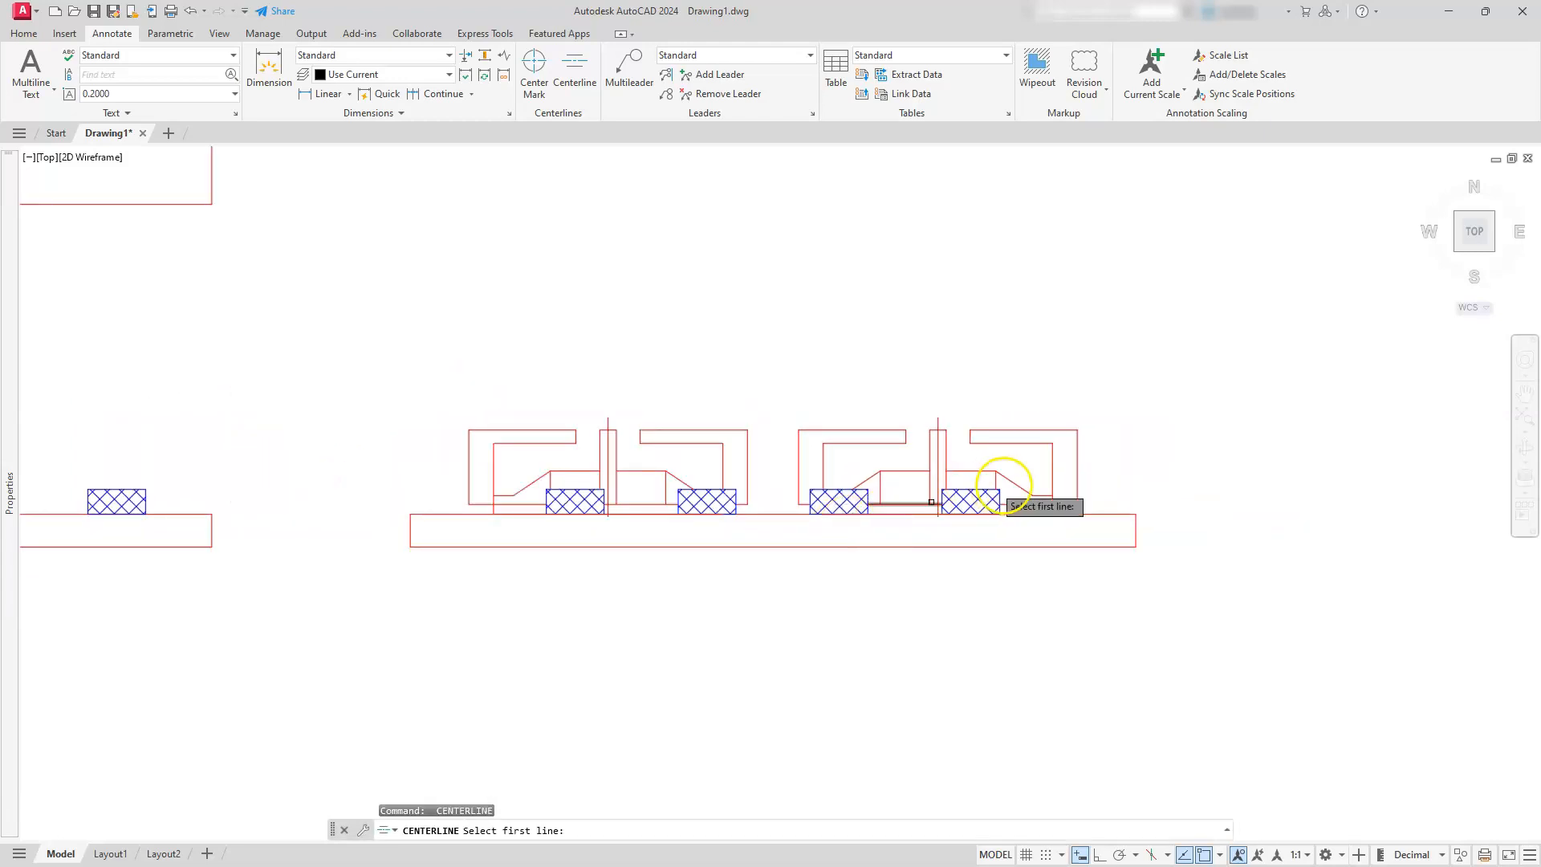
left_click(1003, 500)
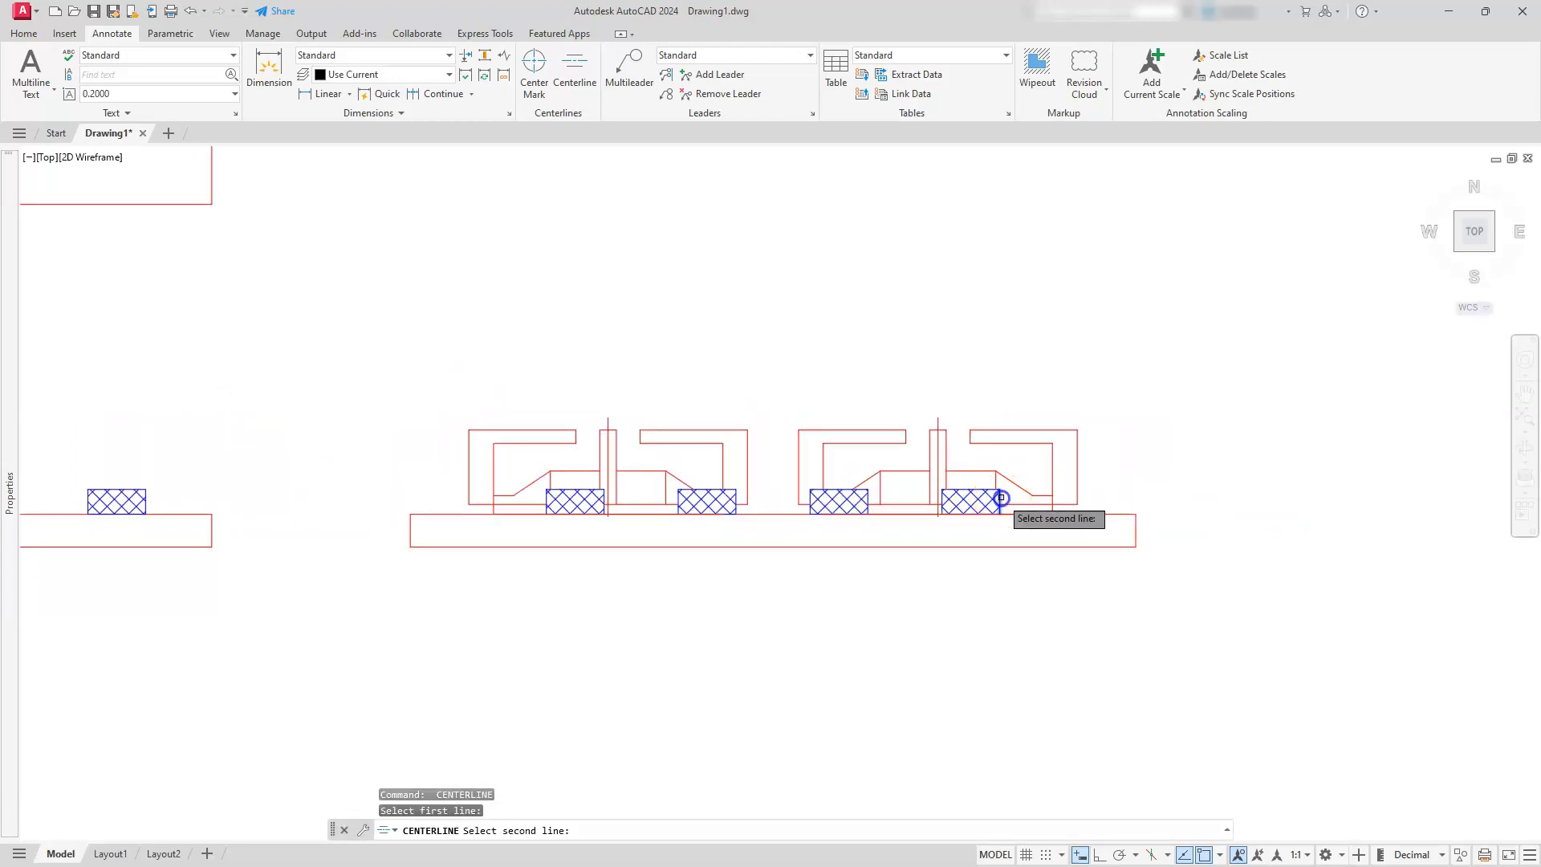
left_click(949, 500)
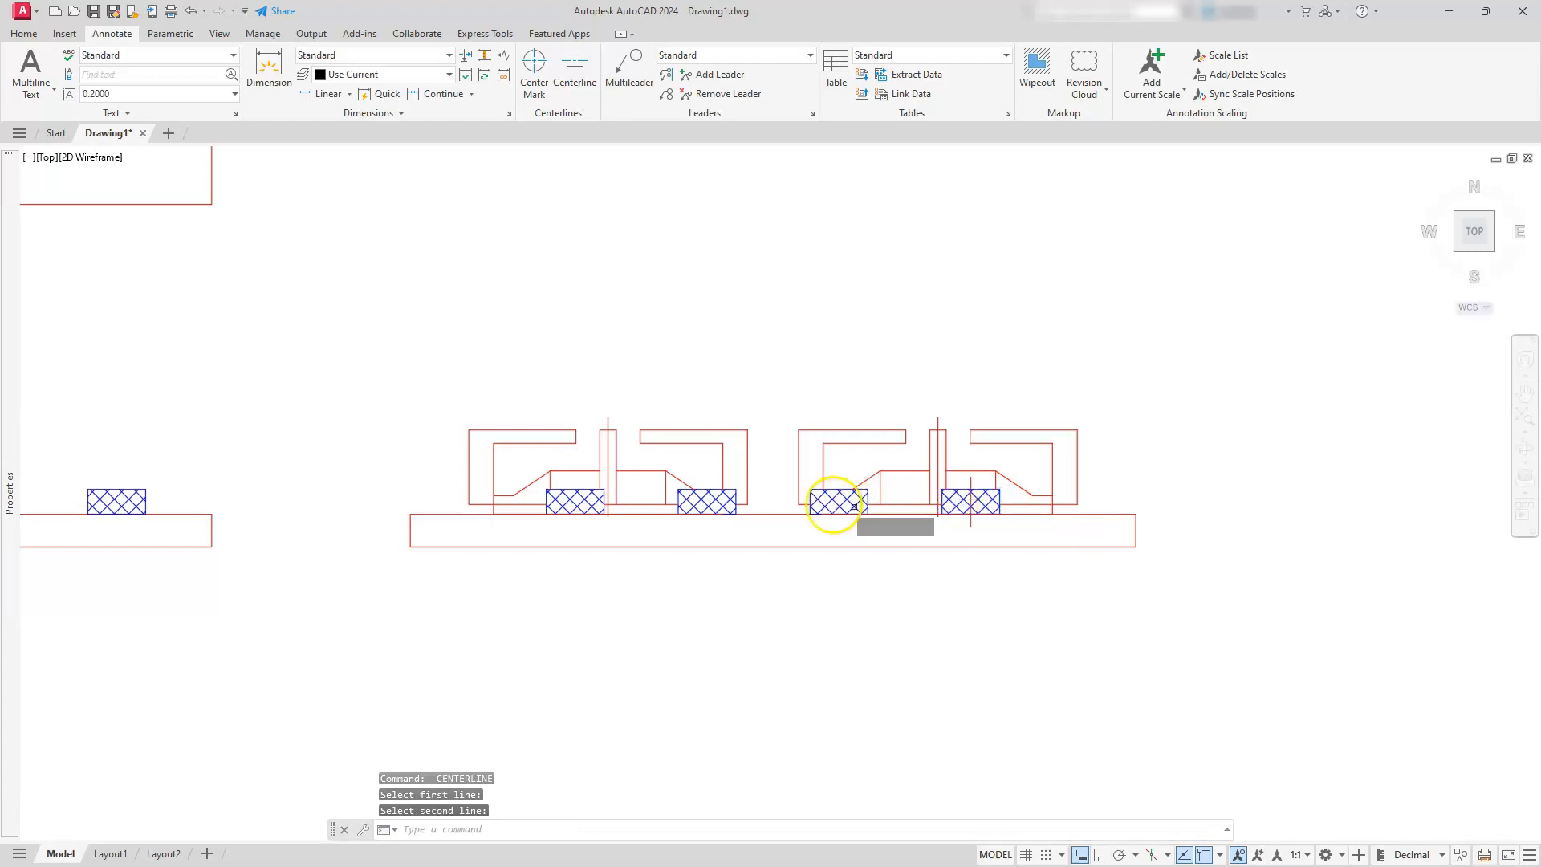
key("Return")
left_click(811, 498)
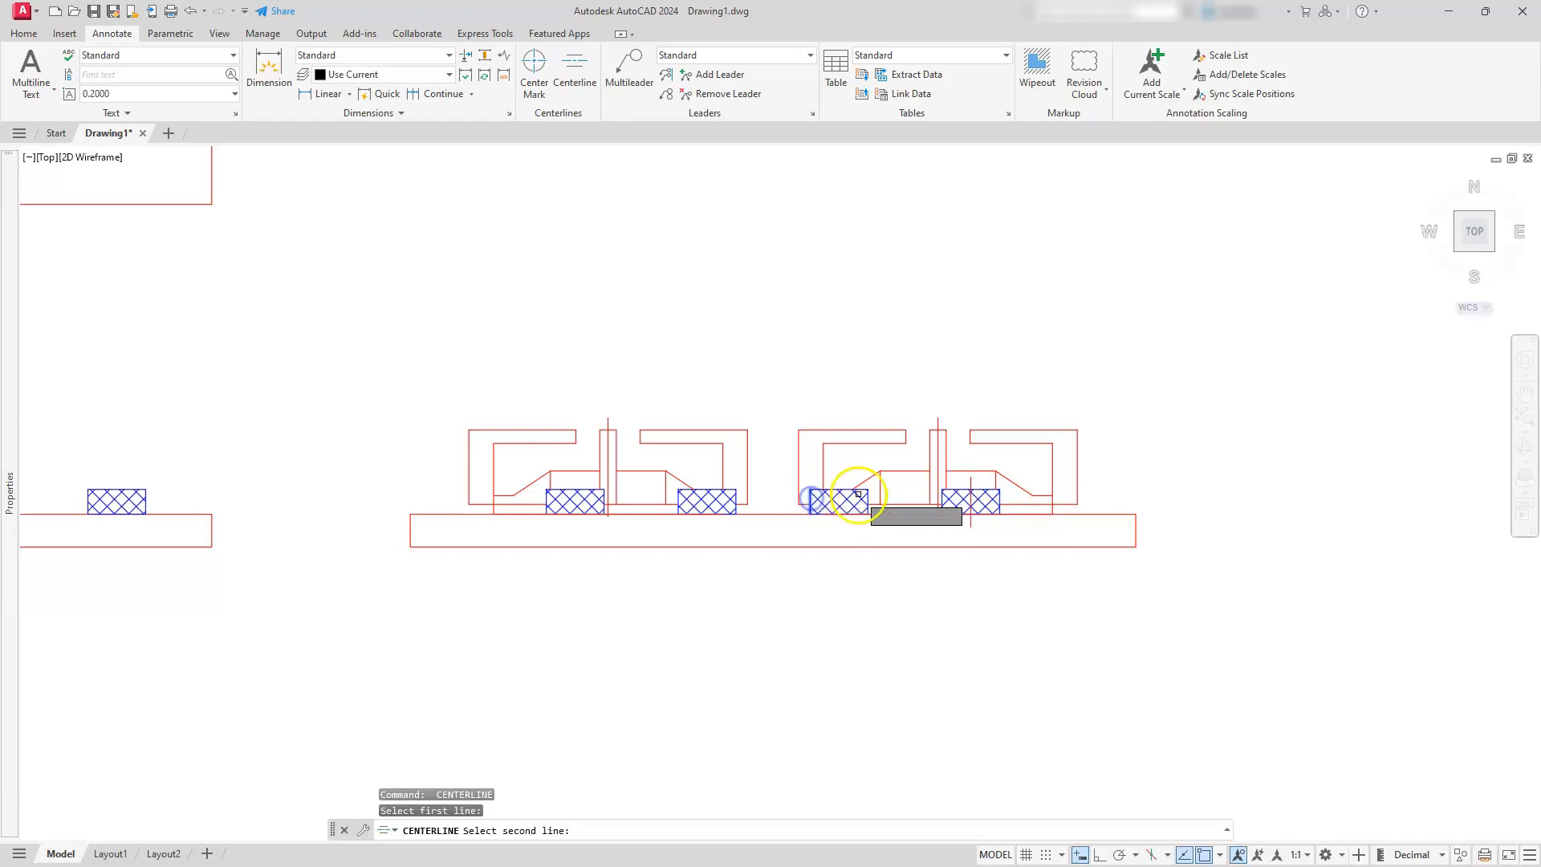
Add vertical centerlines to the two hatched knobs under the left-hand burner in the side view
key("Return")
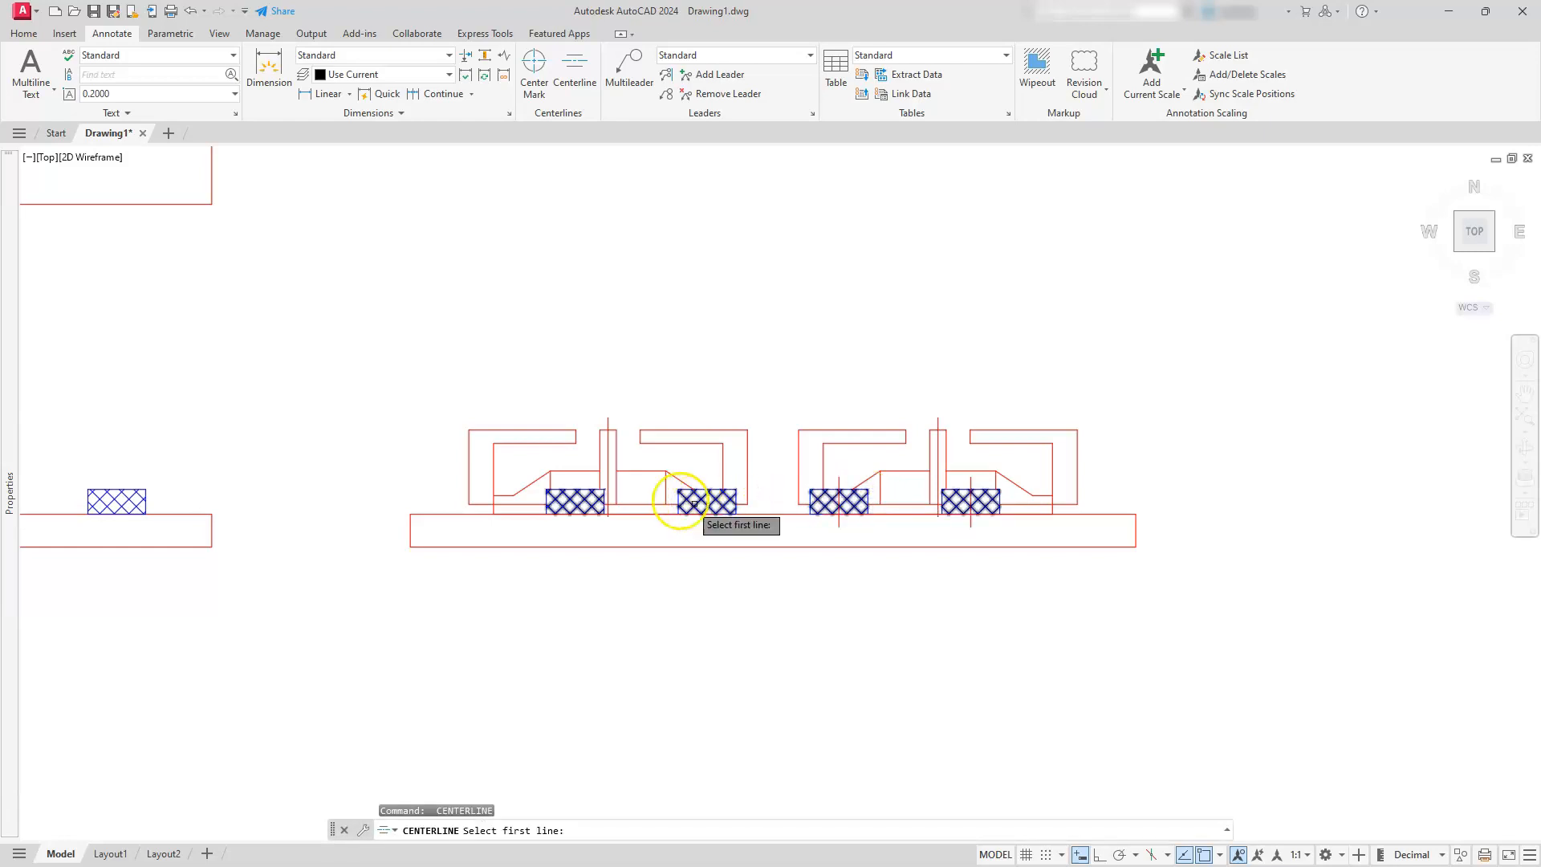
left_click(679, 499)
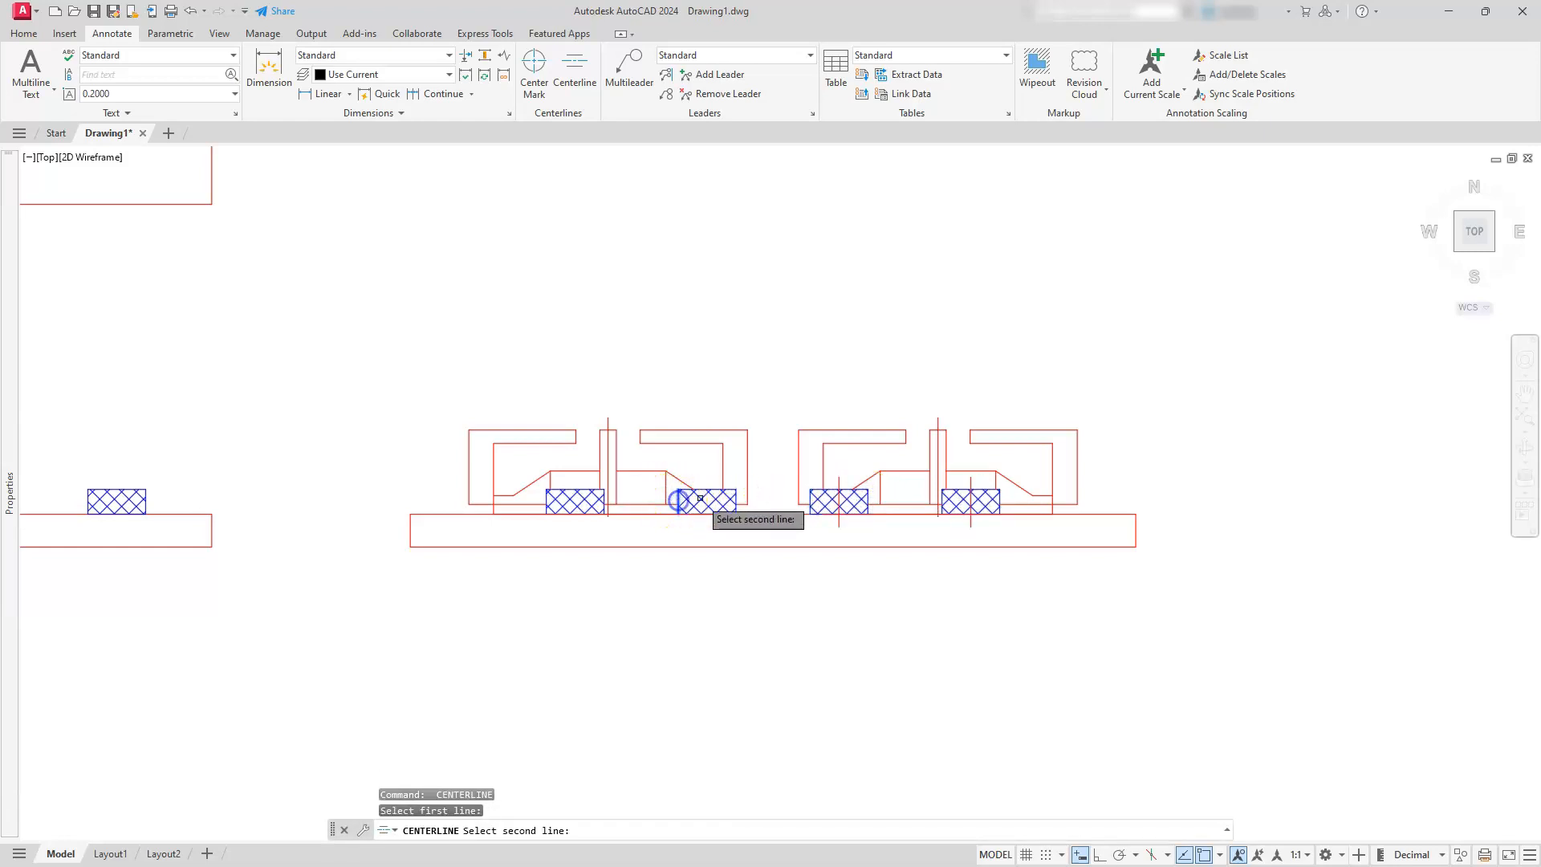
left_click(736, 499)
right_click(625, 490)
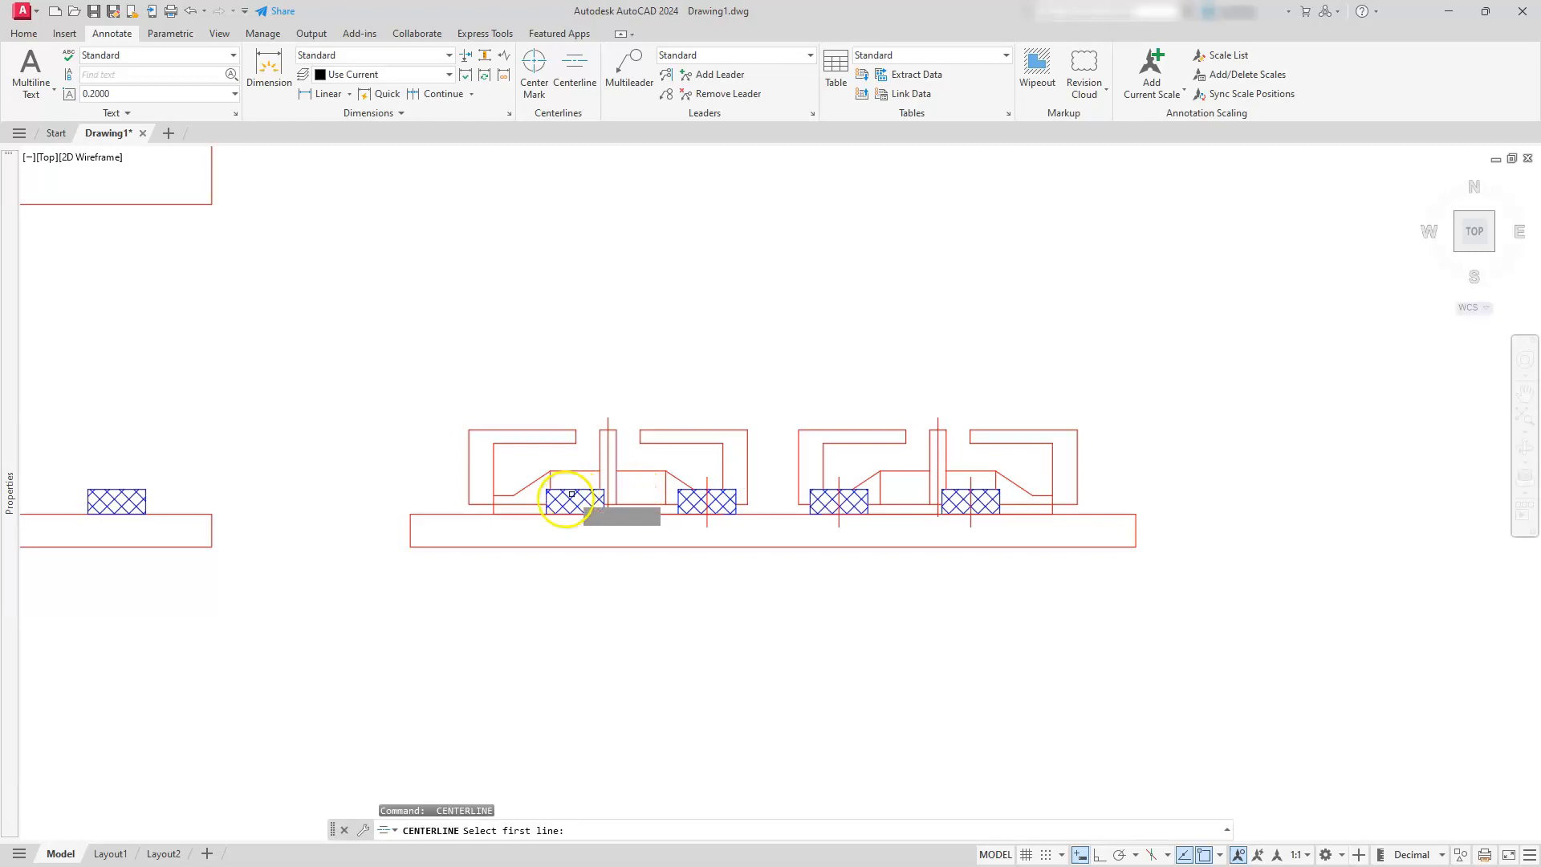
left_click(551, 495)
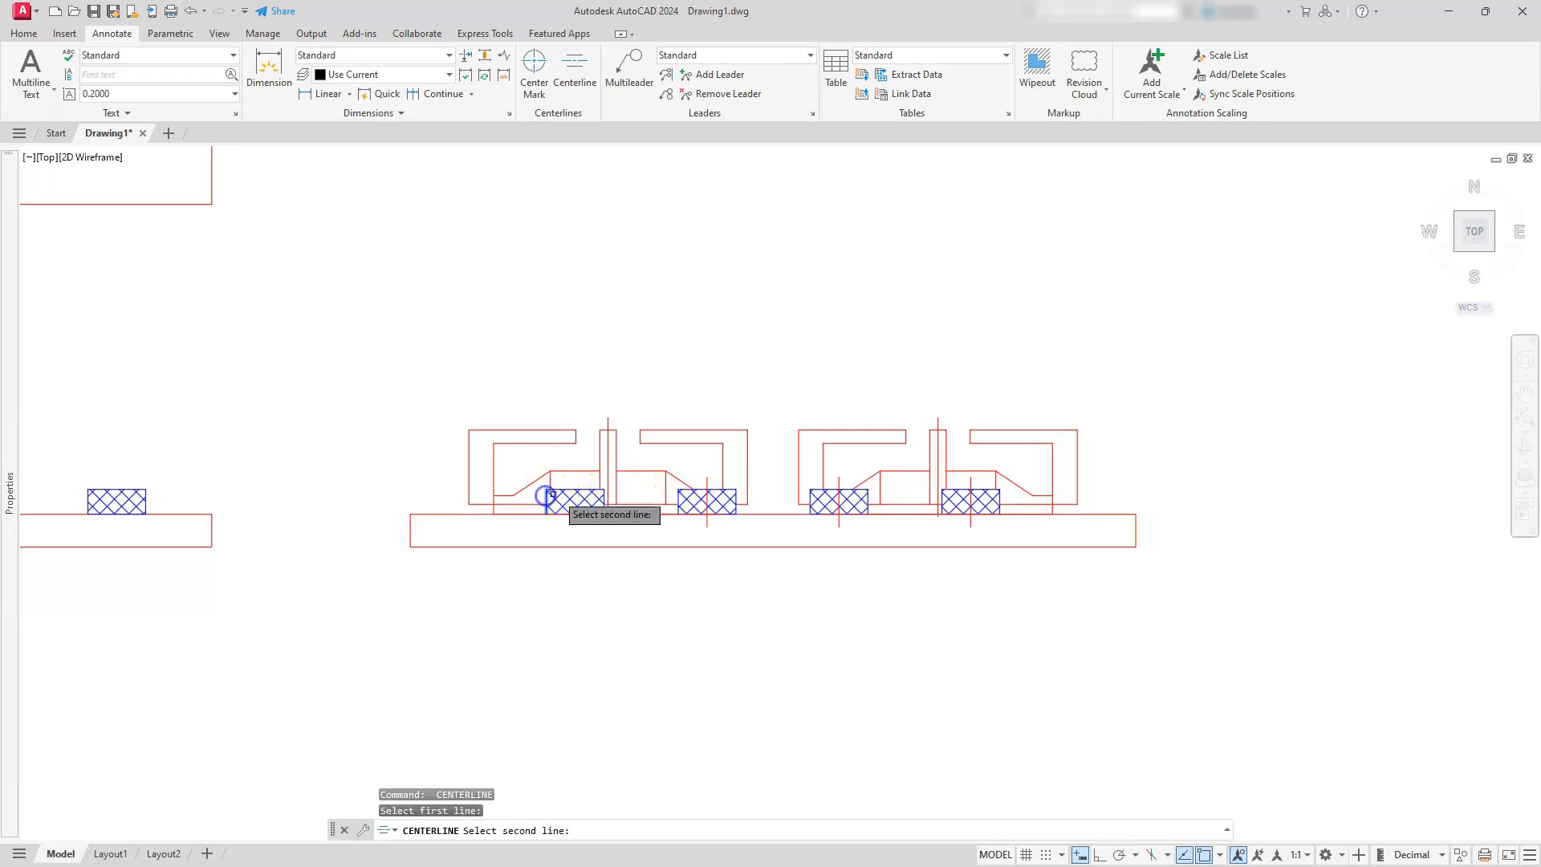
left_click(605, 496)
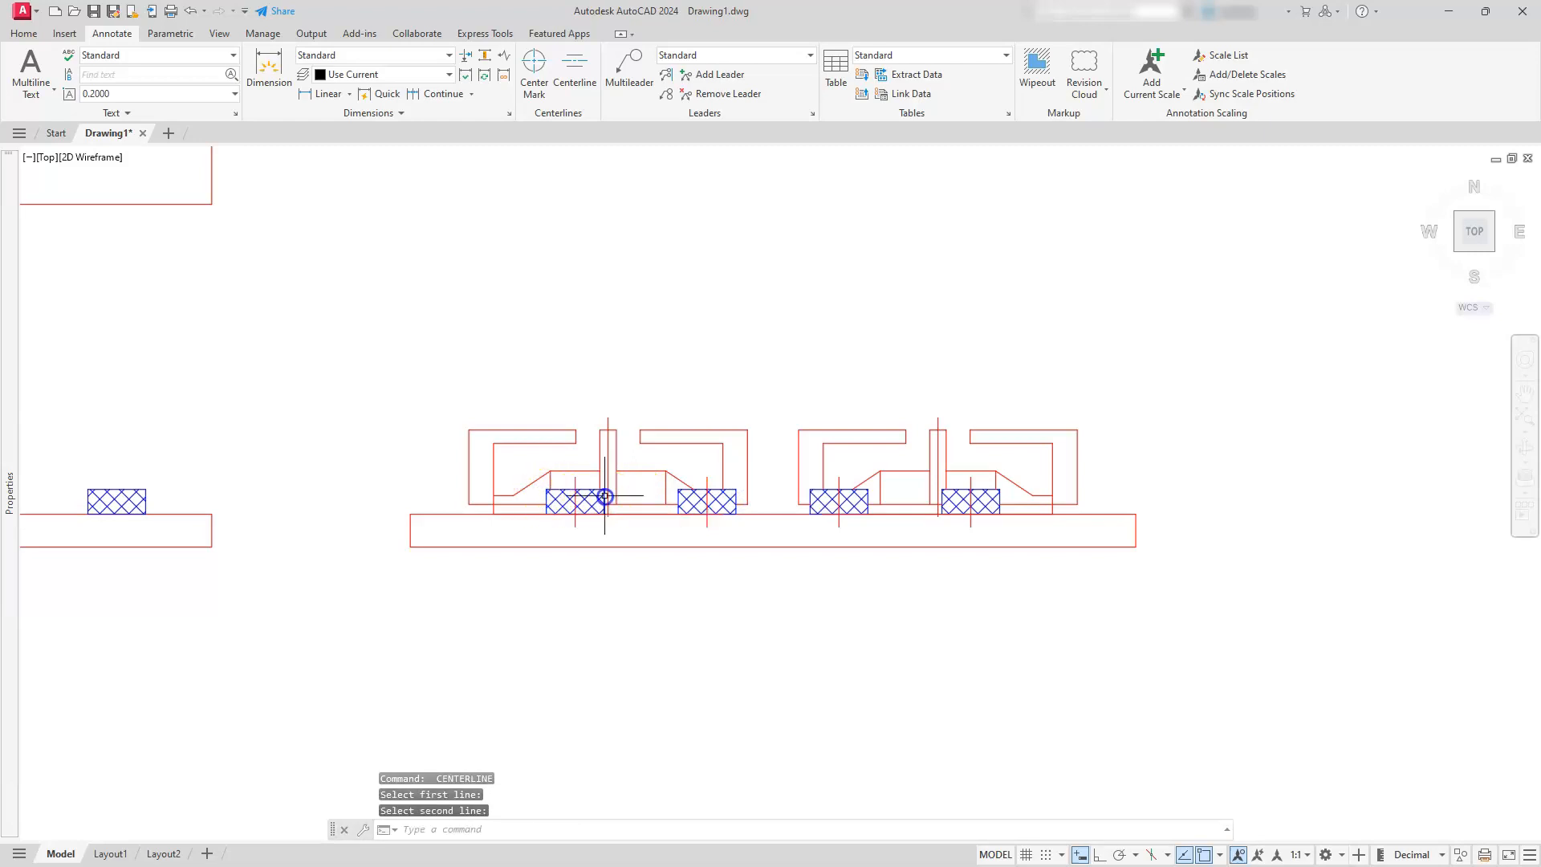
Add a vertical centerline to the hatched knob in the front view and end the Centerline command
middle_click_drag(344, 526, 1072, 494)
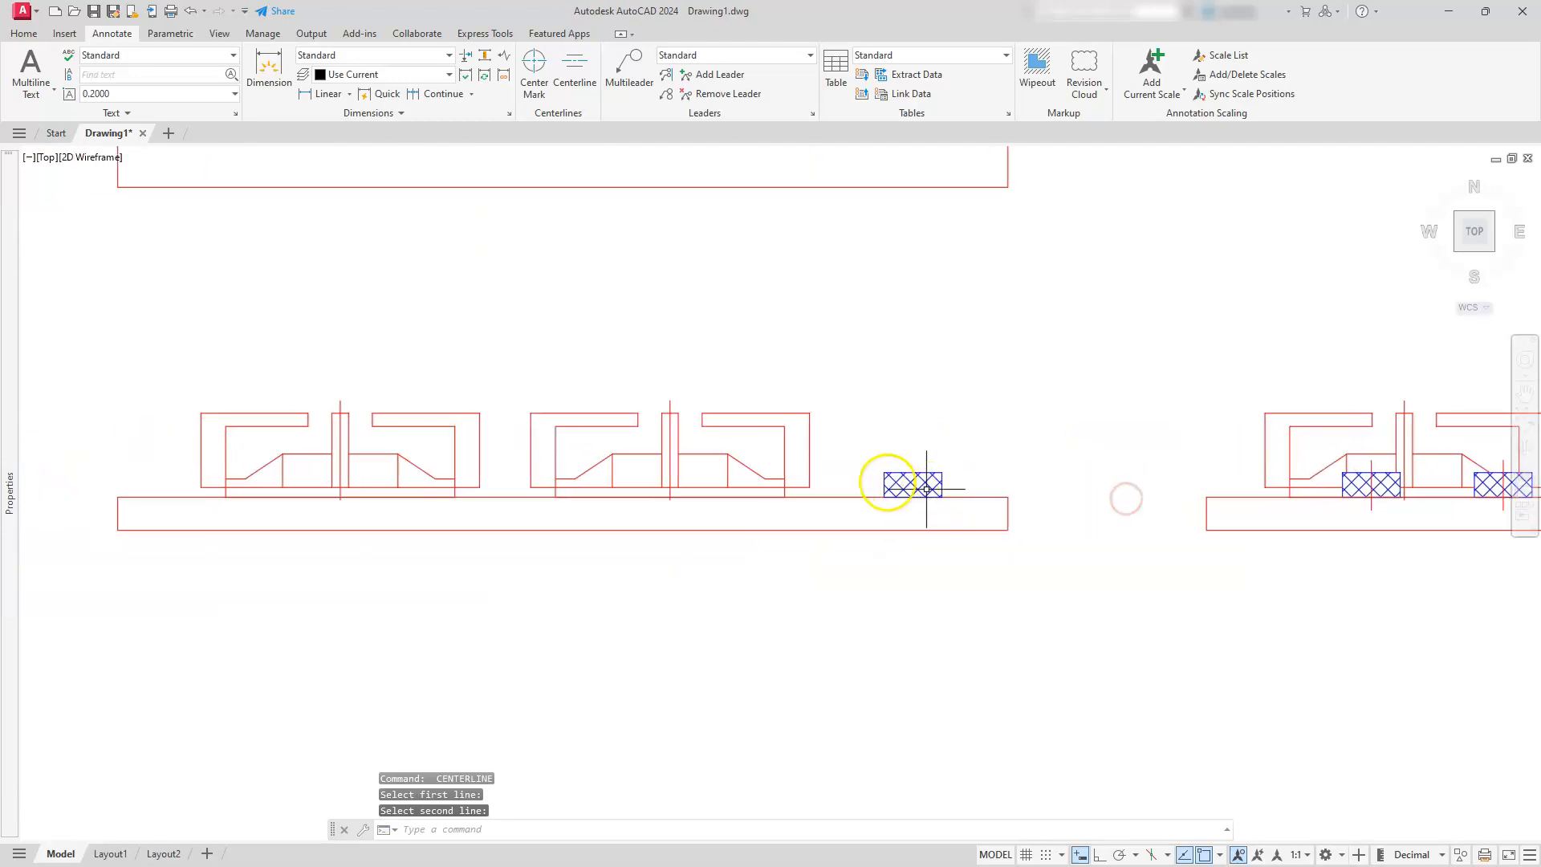
right_click(883, 483)
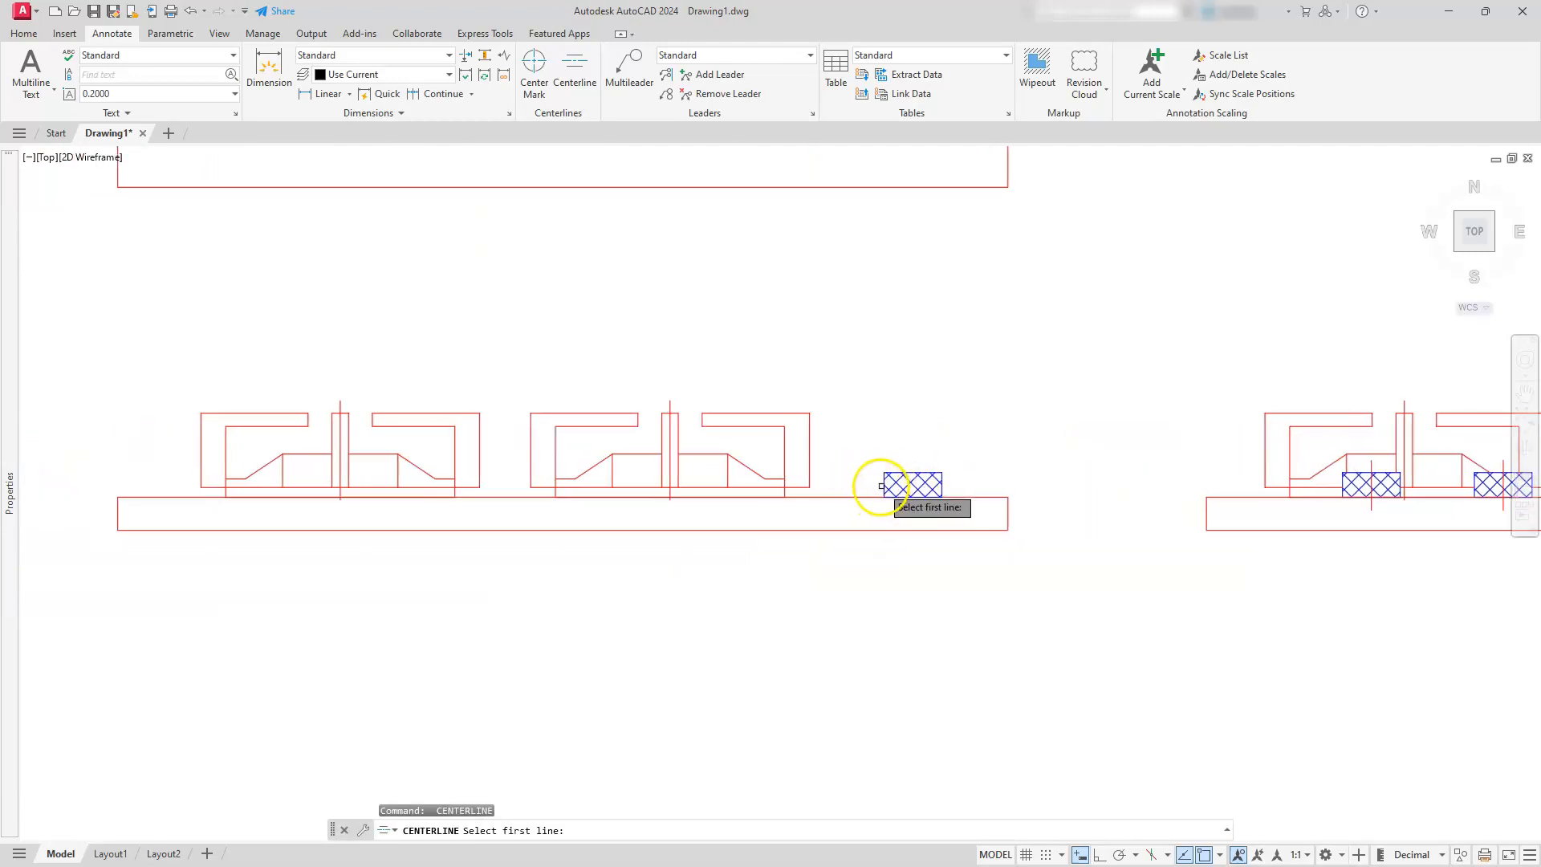
left_click(886, 486)
left_click(942, 485)
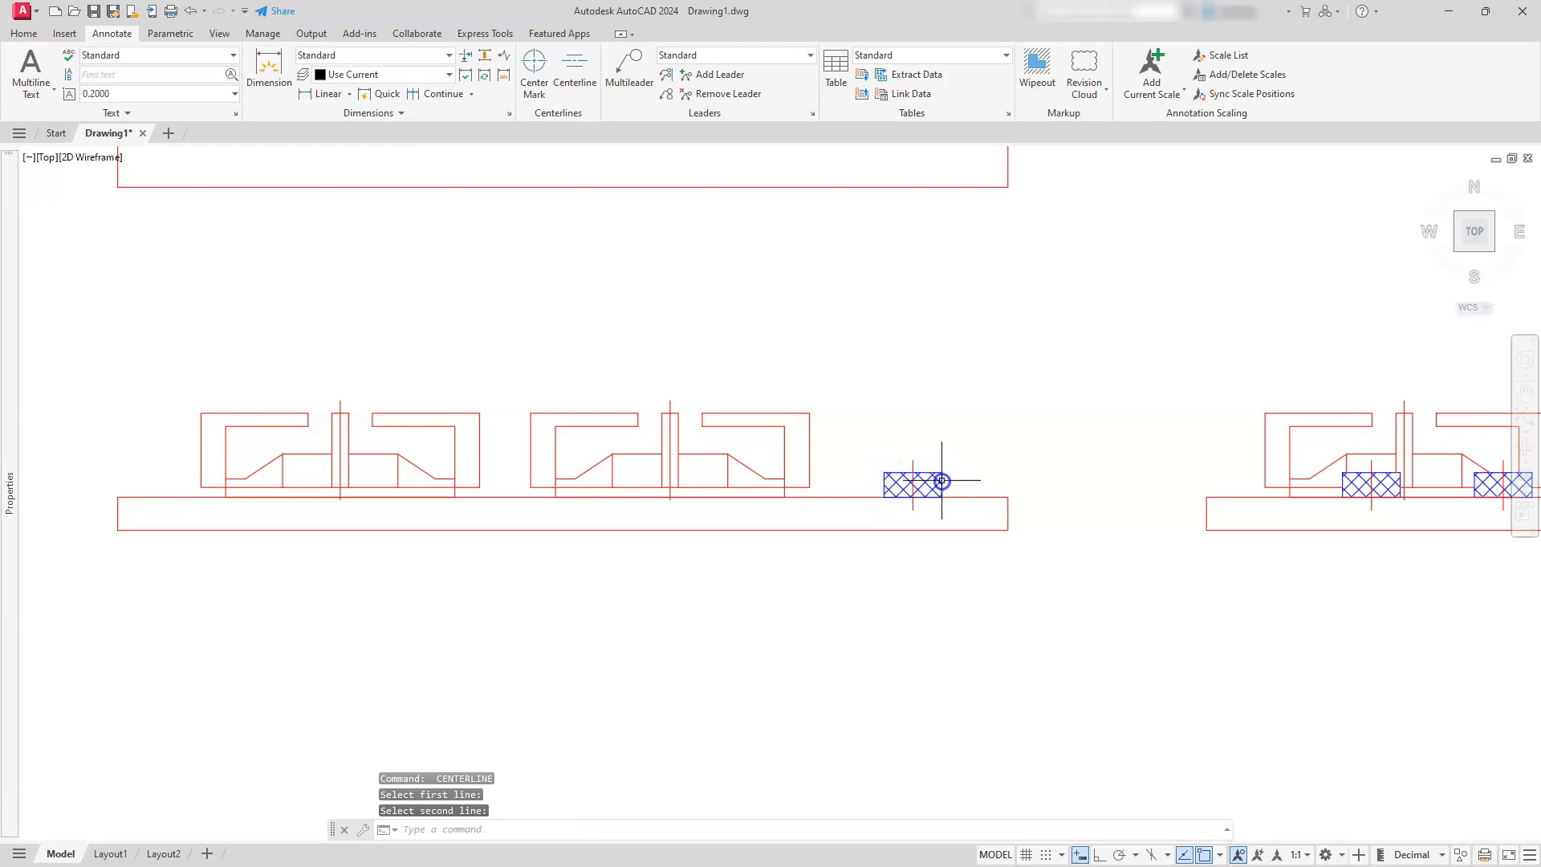
scroll(942, 498, "down", 2)
scroll(942, 497, "down", 2)
middle_click_drag(936, 506, 743, 537)
key("Escape")
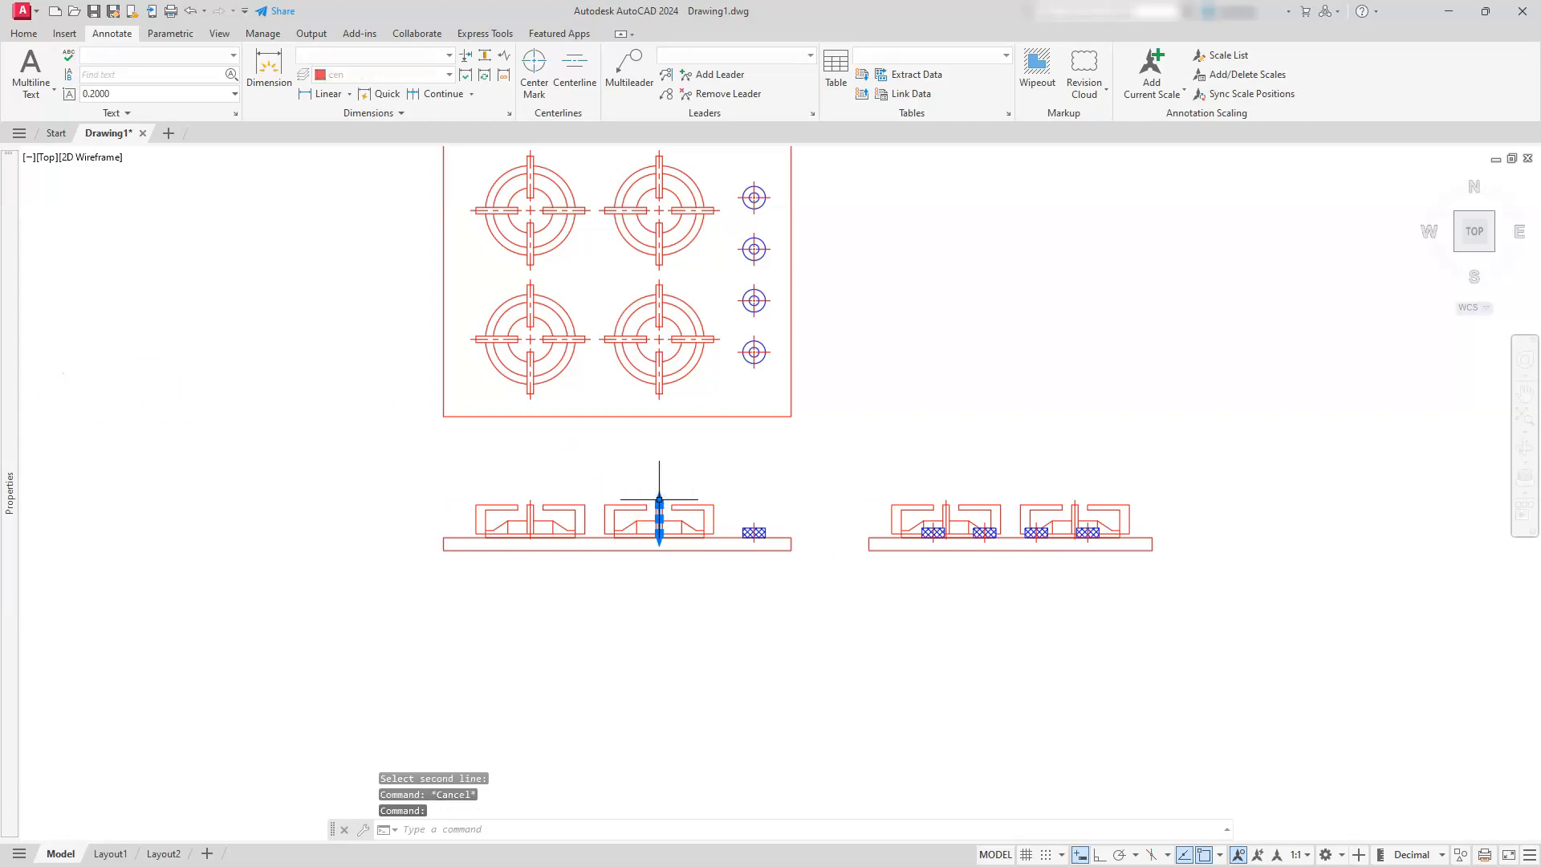
mouse_move(13, 443)
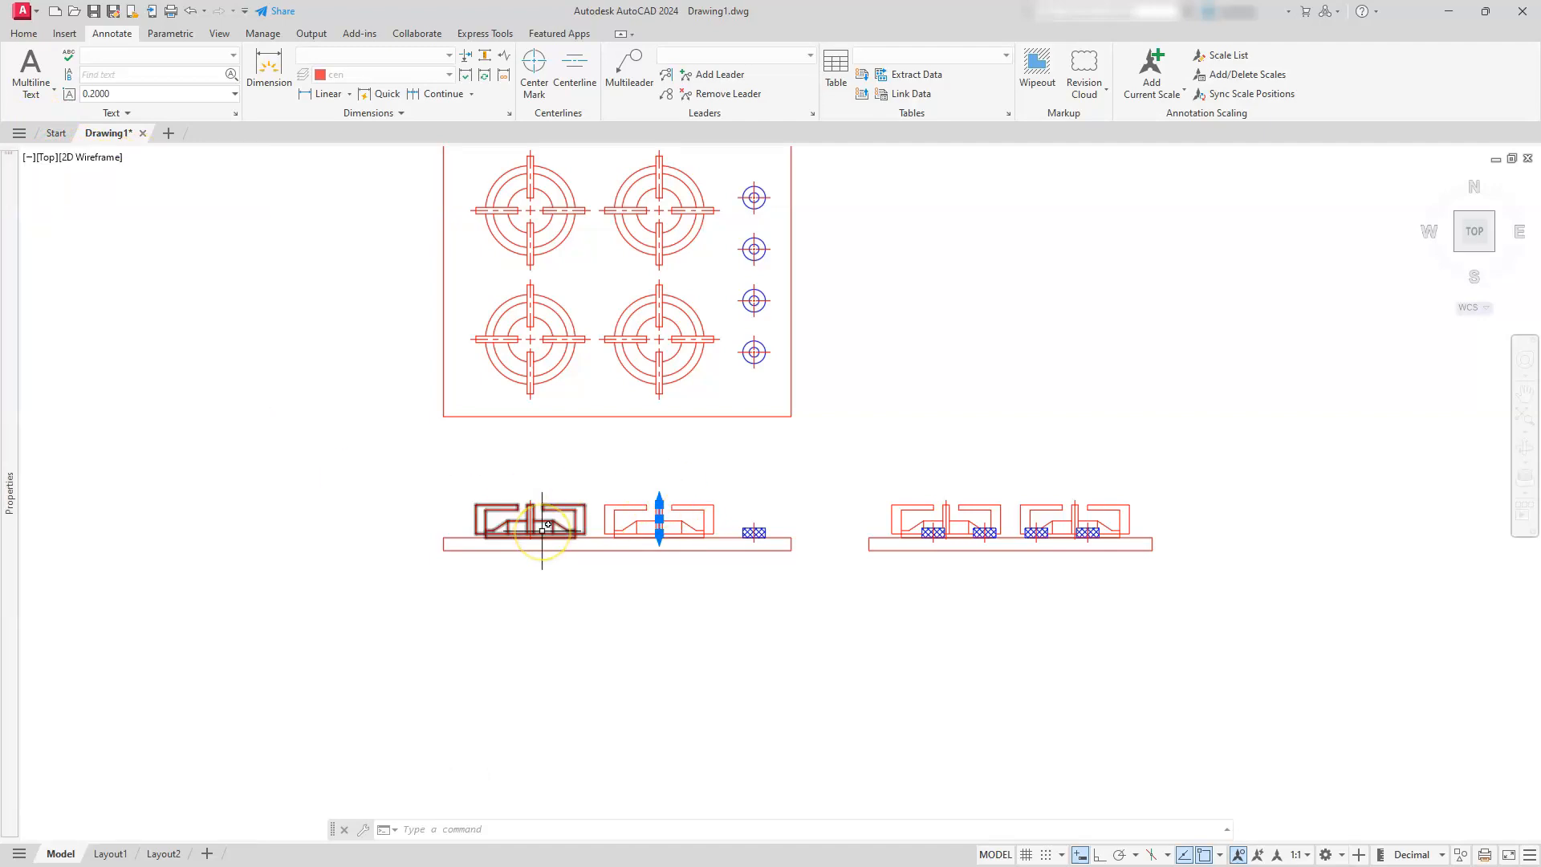
key("Escape")
key("Escape")
Select everything in the front and side views and filter the selection's properties to show only the Centerline objects
left_click(377, 471)
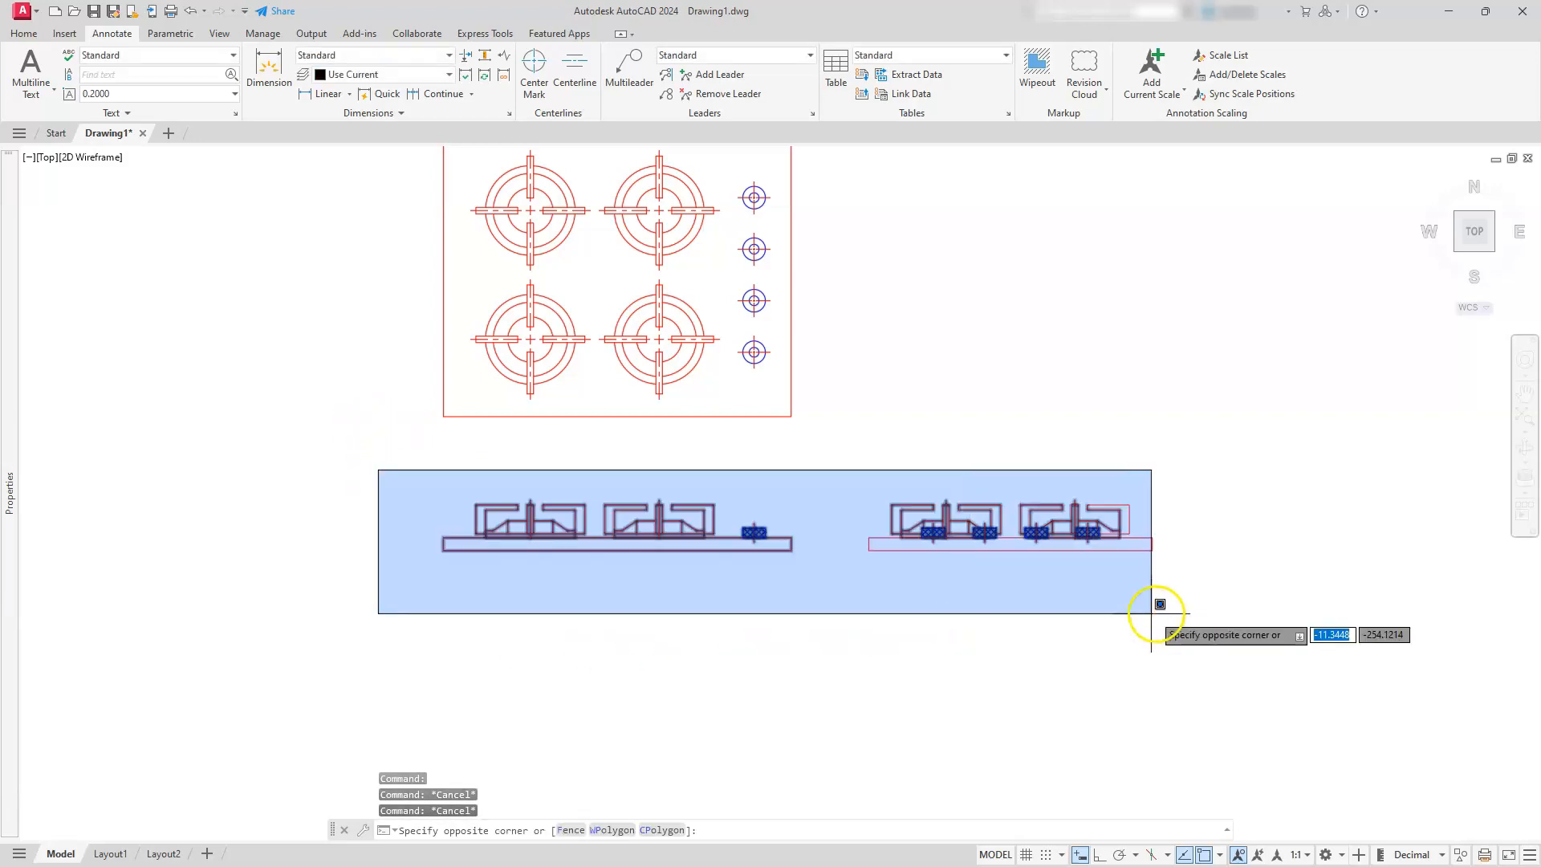
left_click(1177, 612)
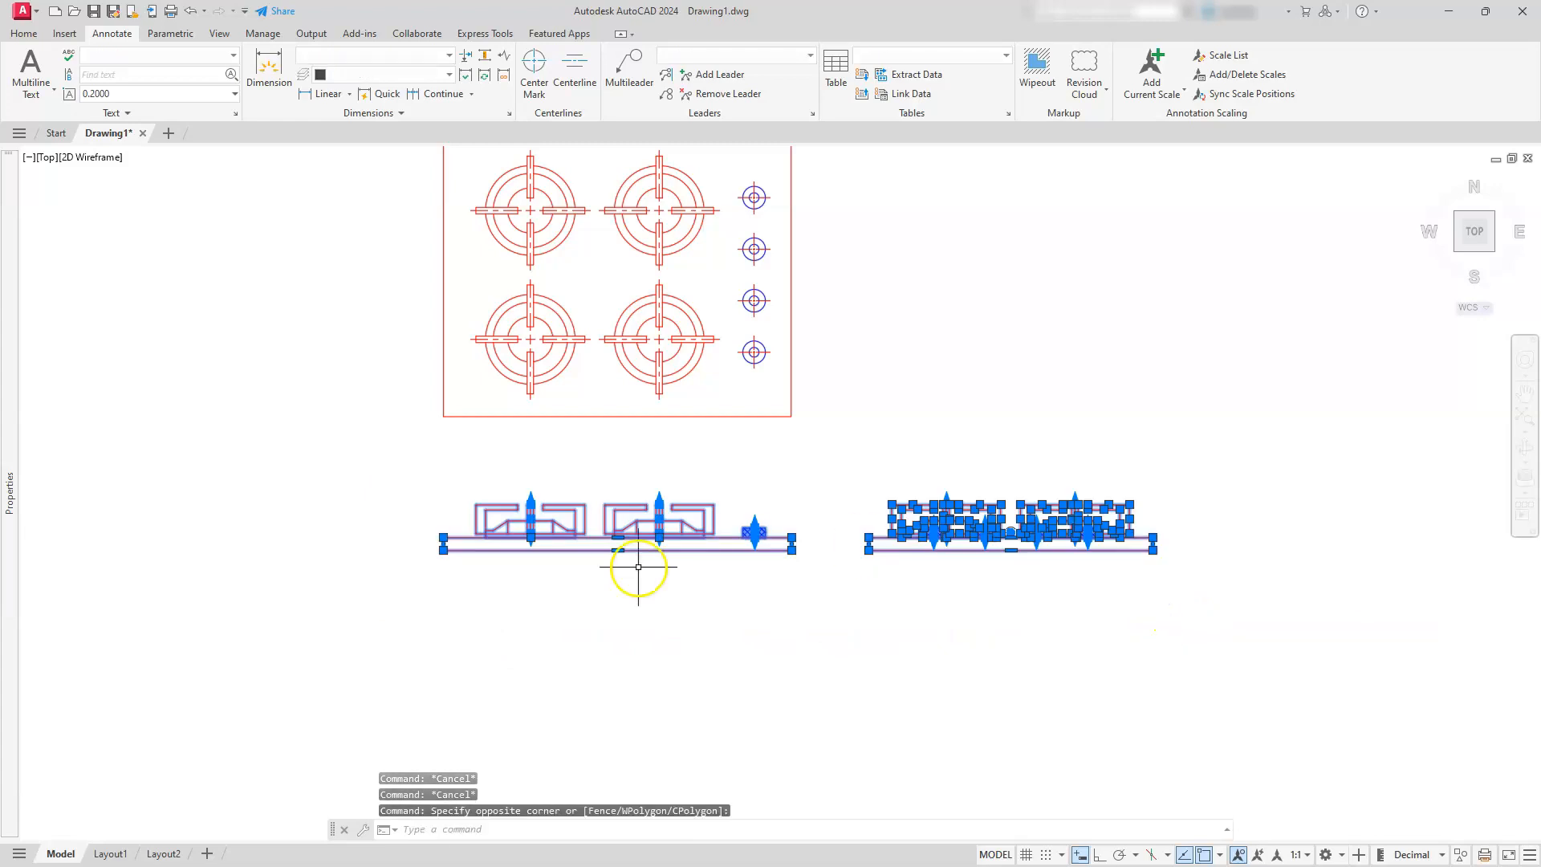
mouse_move(9, 494)
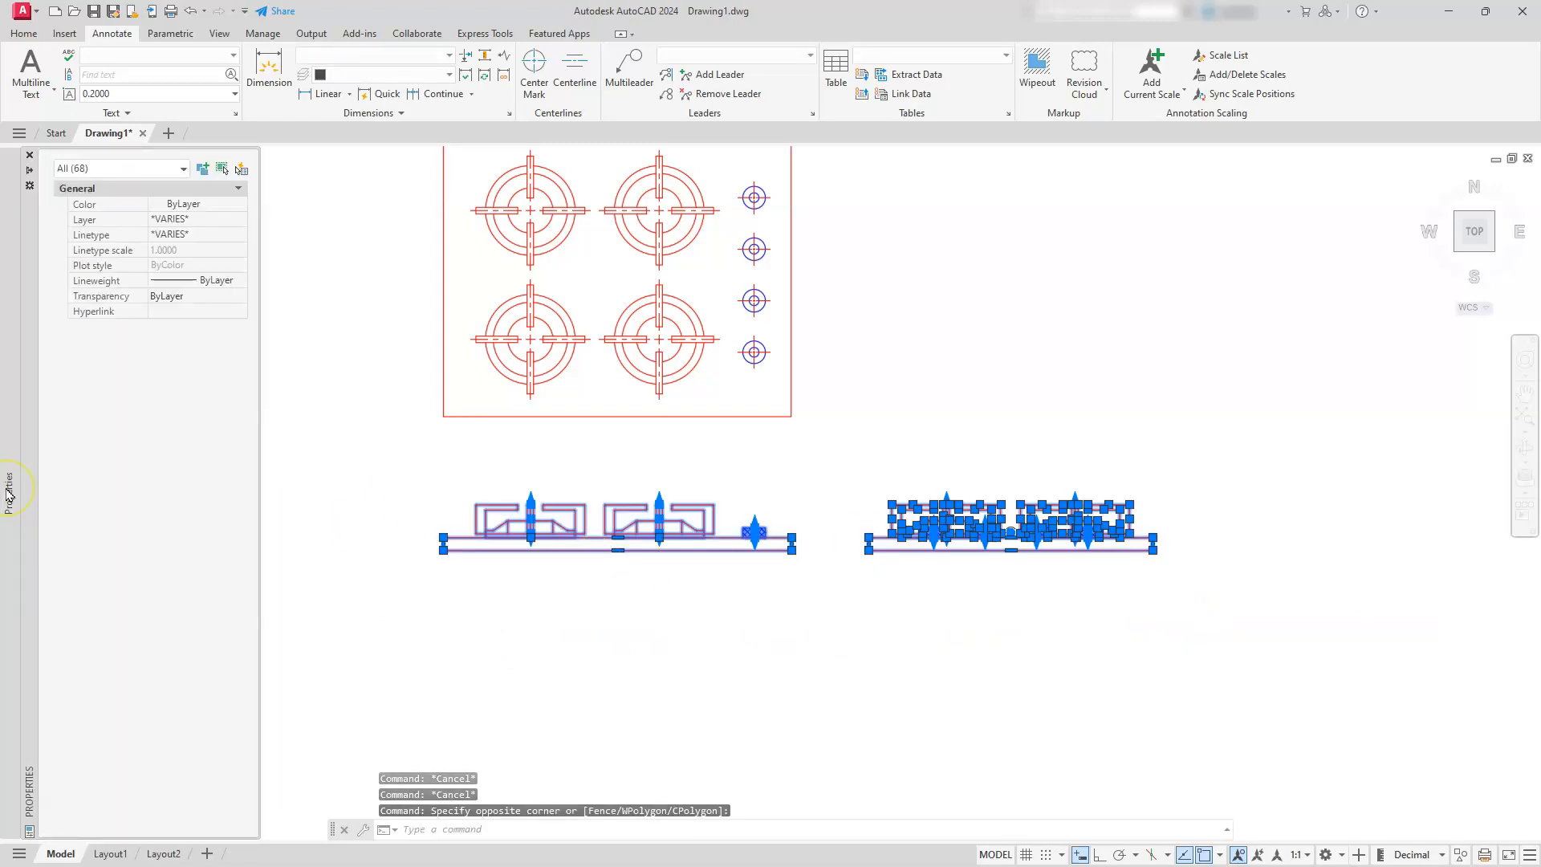
right_click(636, 479)
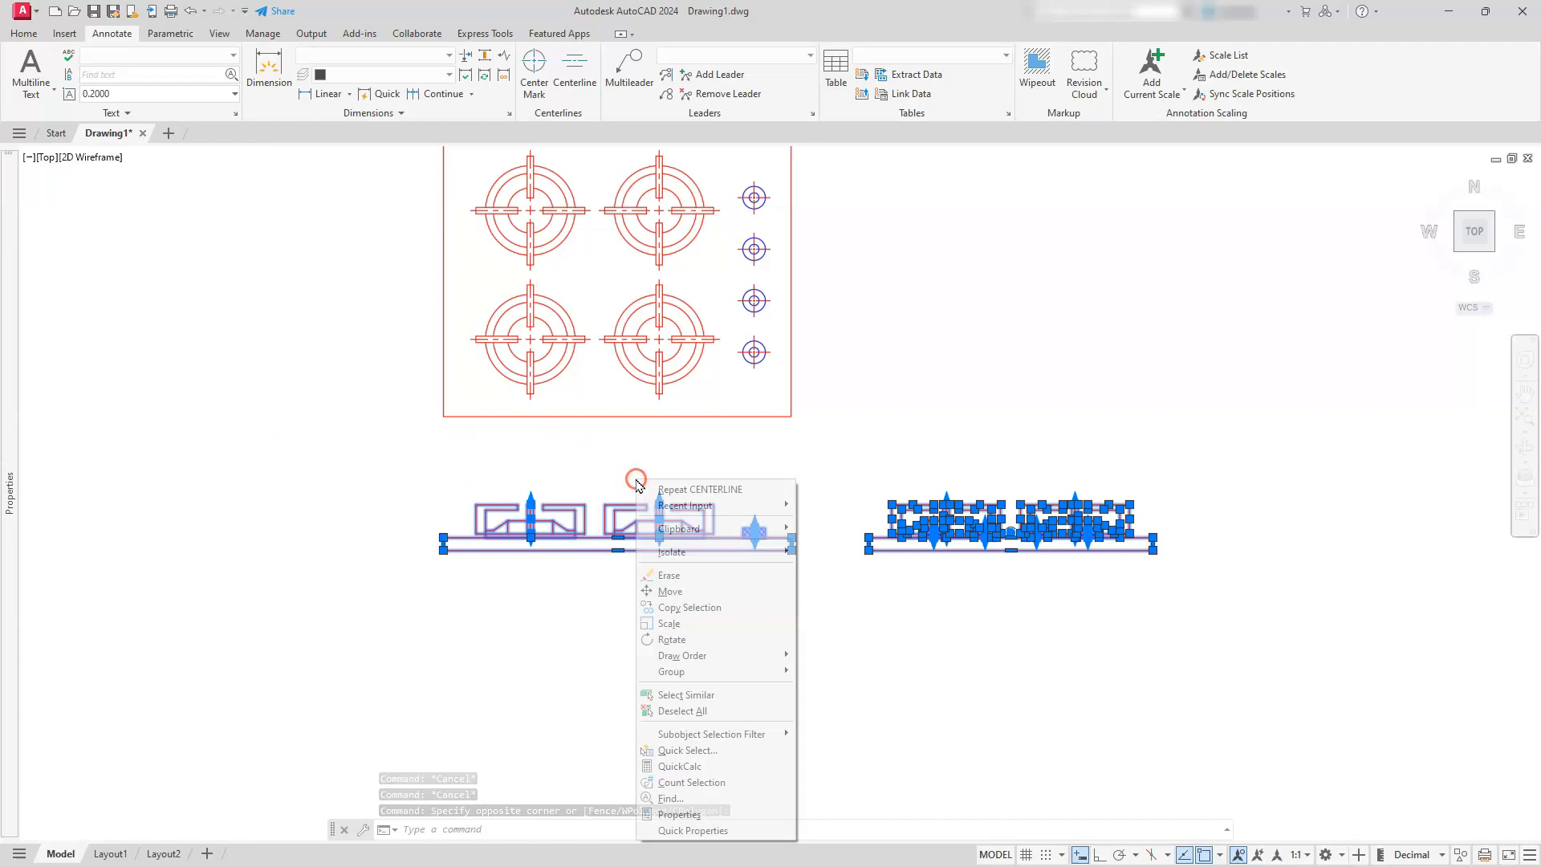
left_click(720, 813)
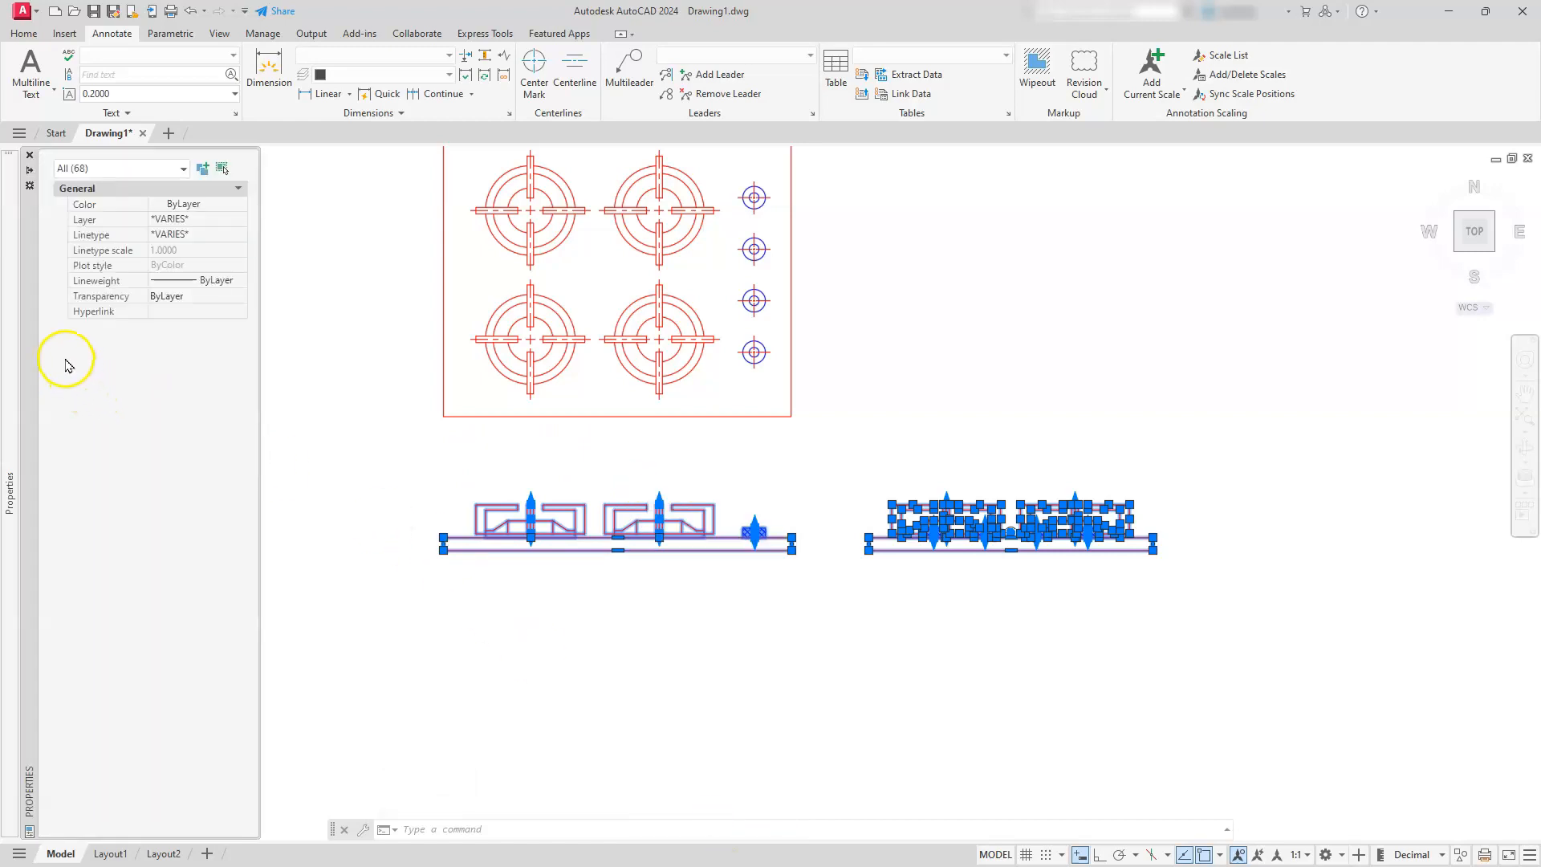
left_click(111, 170)
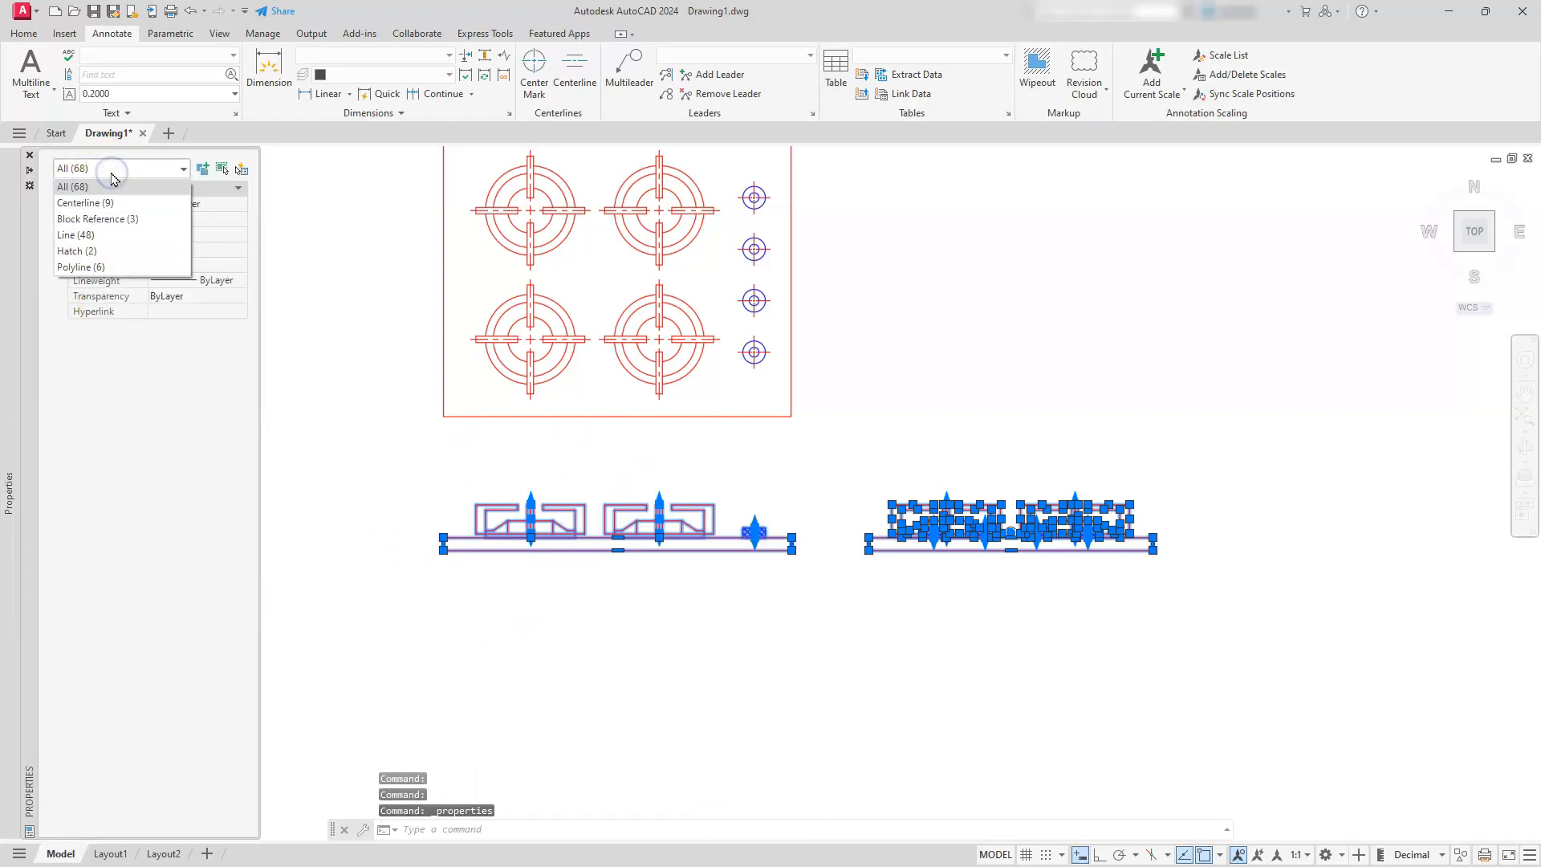
left_click(95, 210)
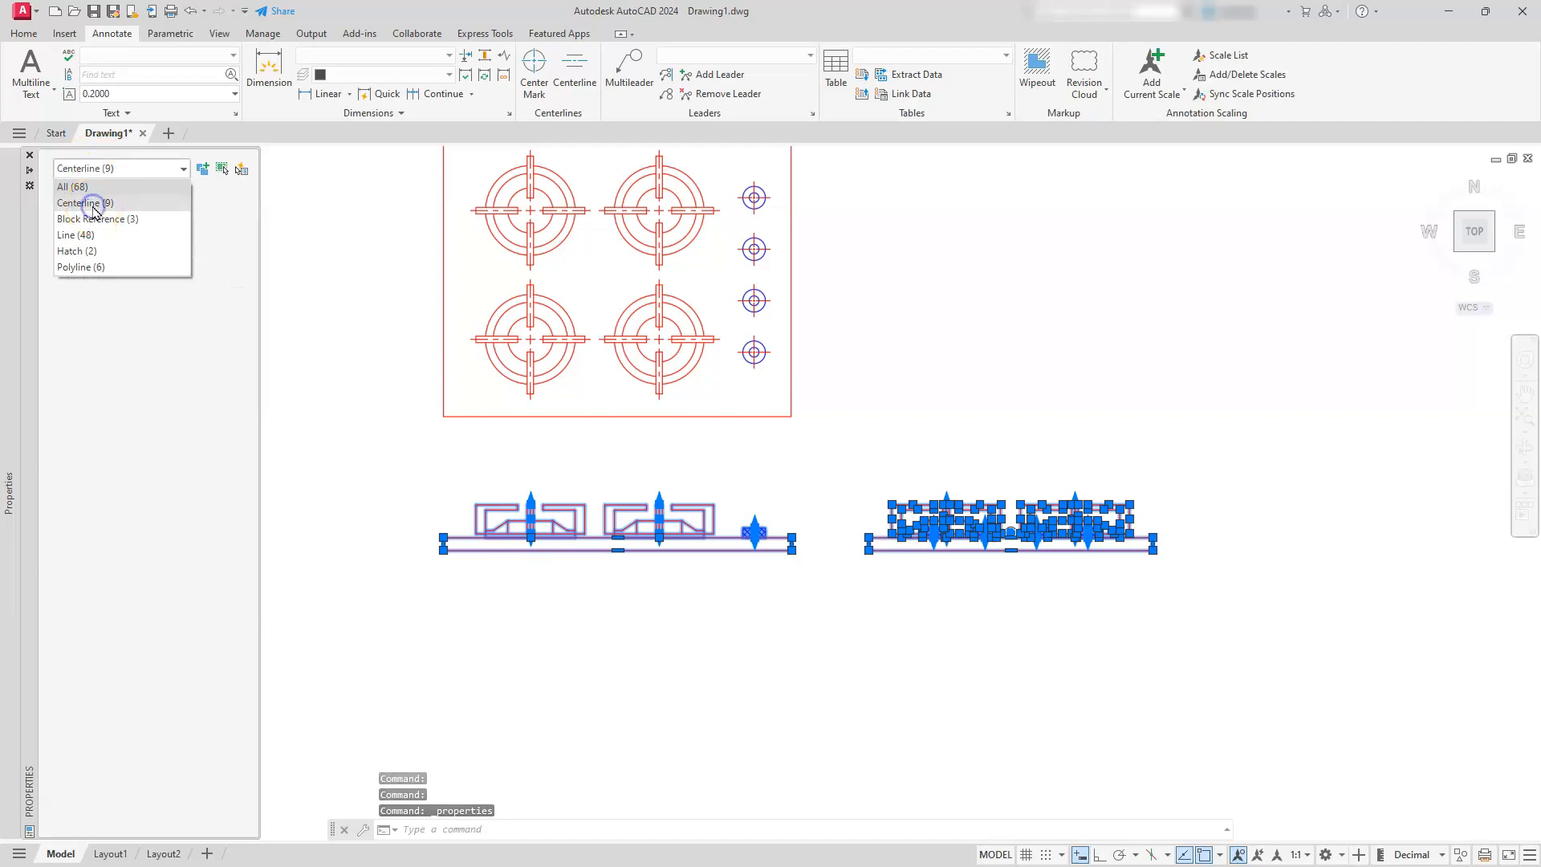
Set the start and end extensions of all front and side view centerlines to 0.25 and deselect everything
left_click(98, 500)
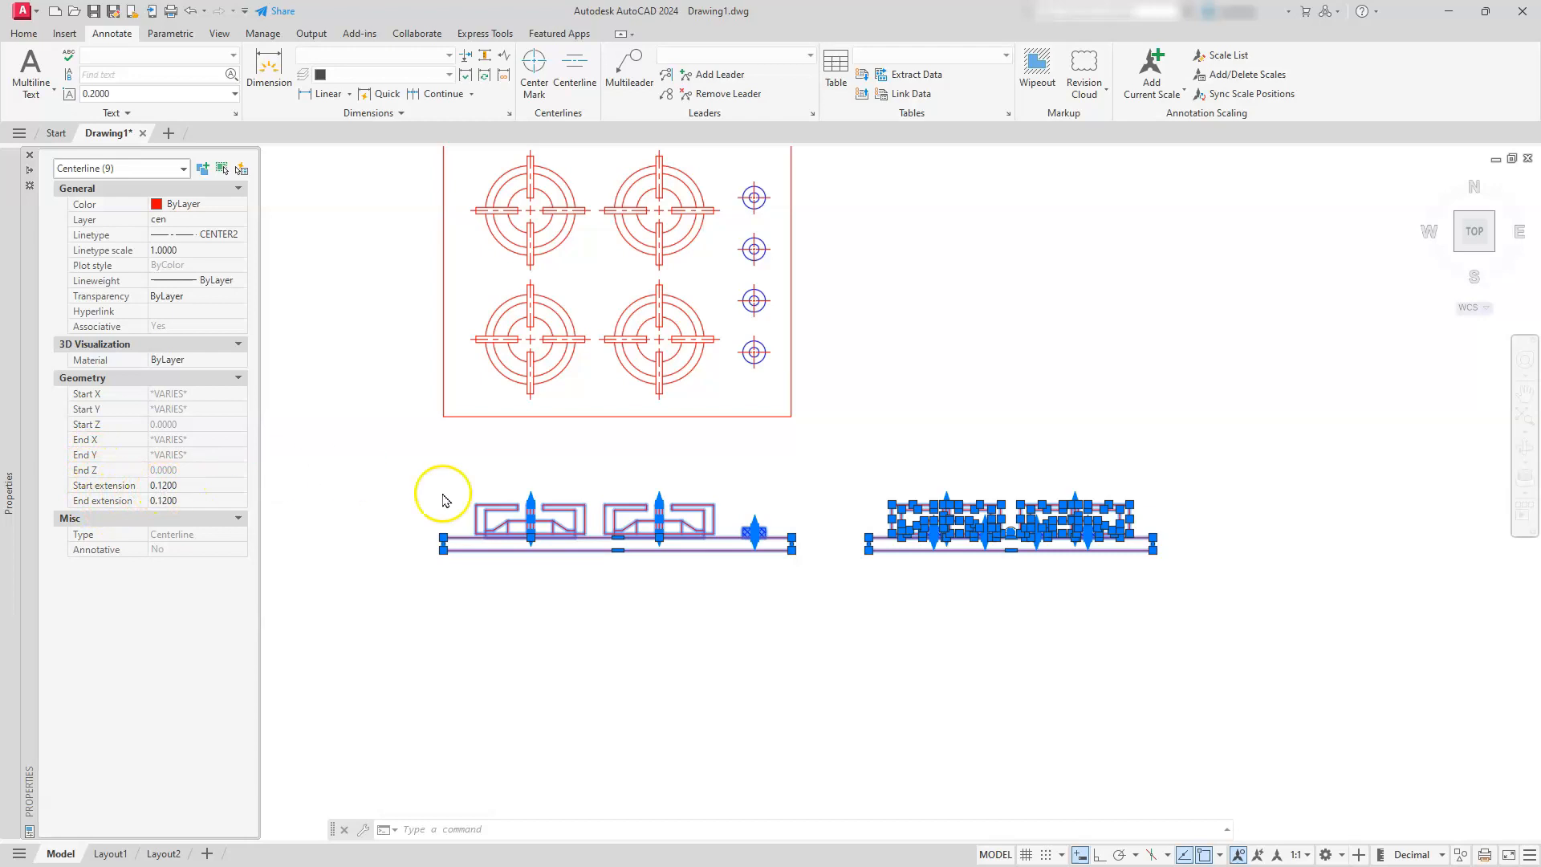
left_click(205, 485)
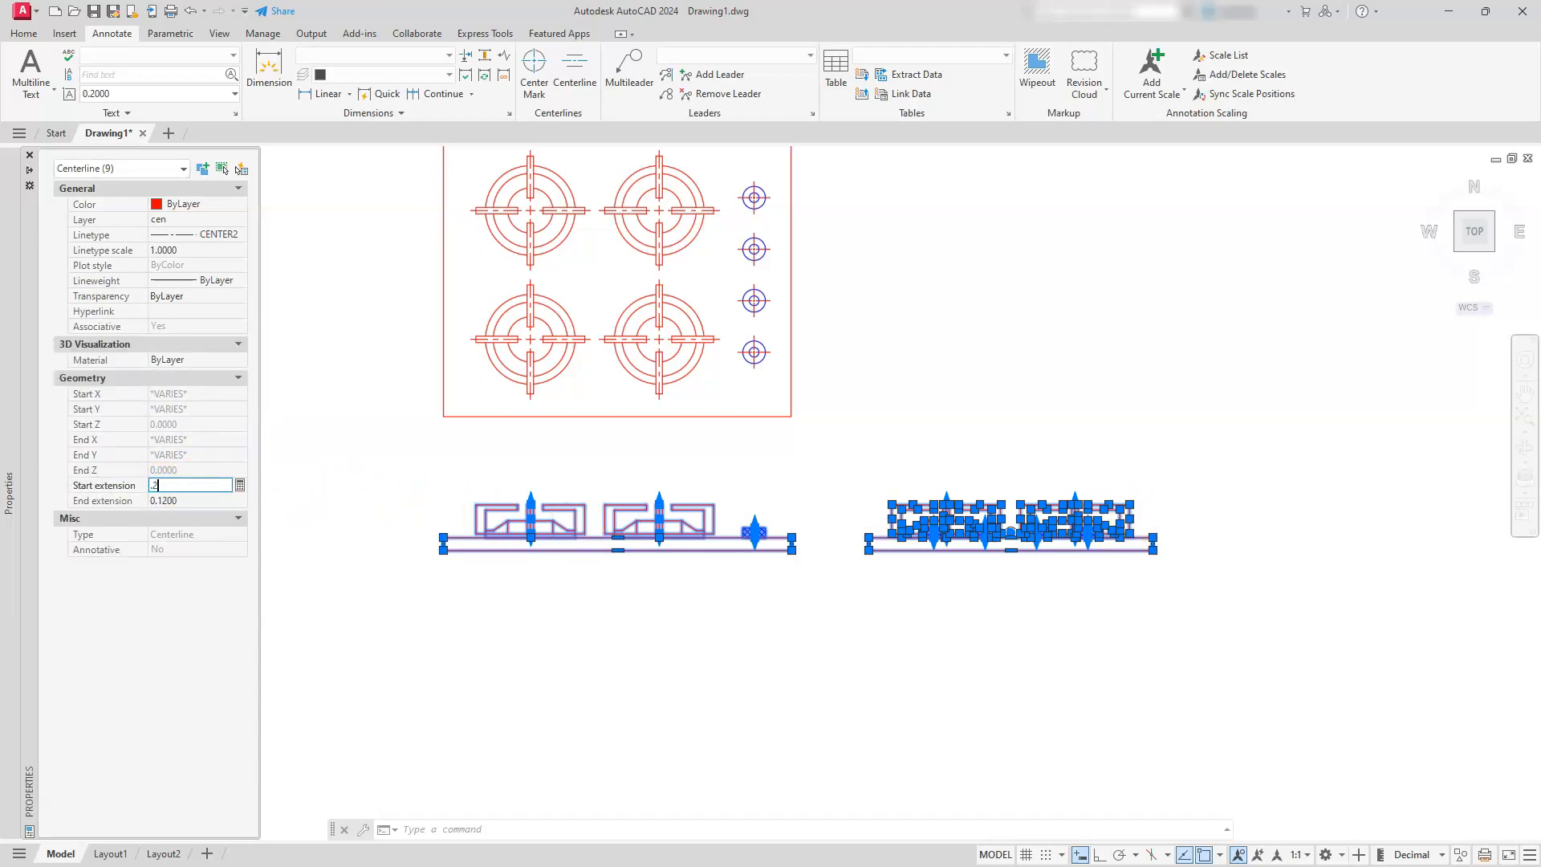
key("Tab")
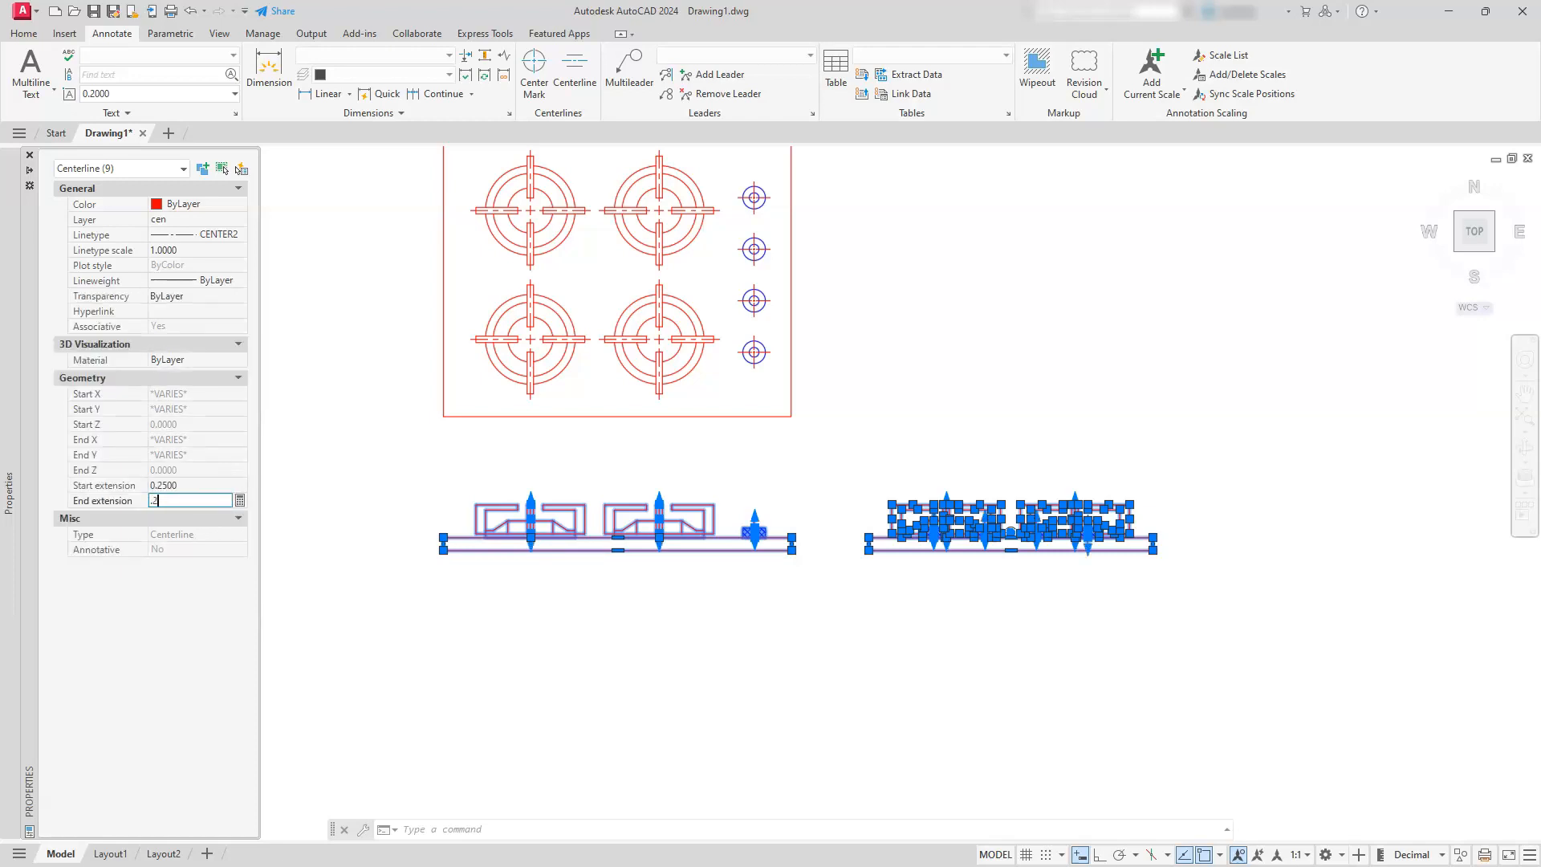
key("Return")
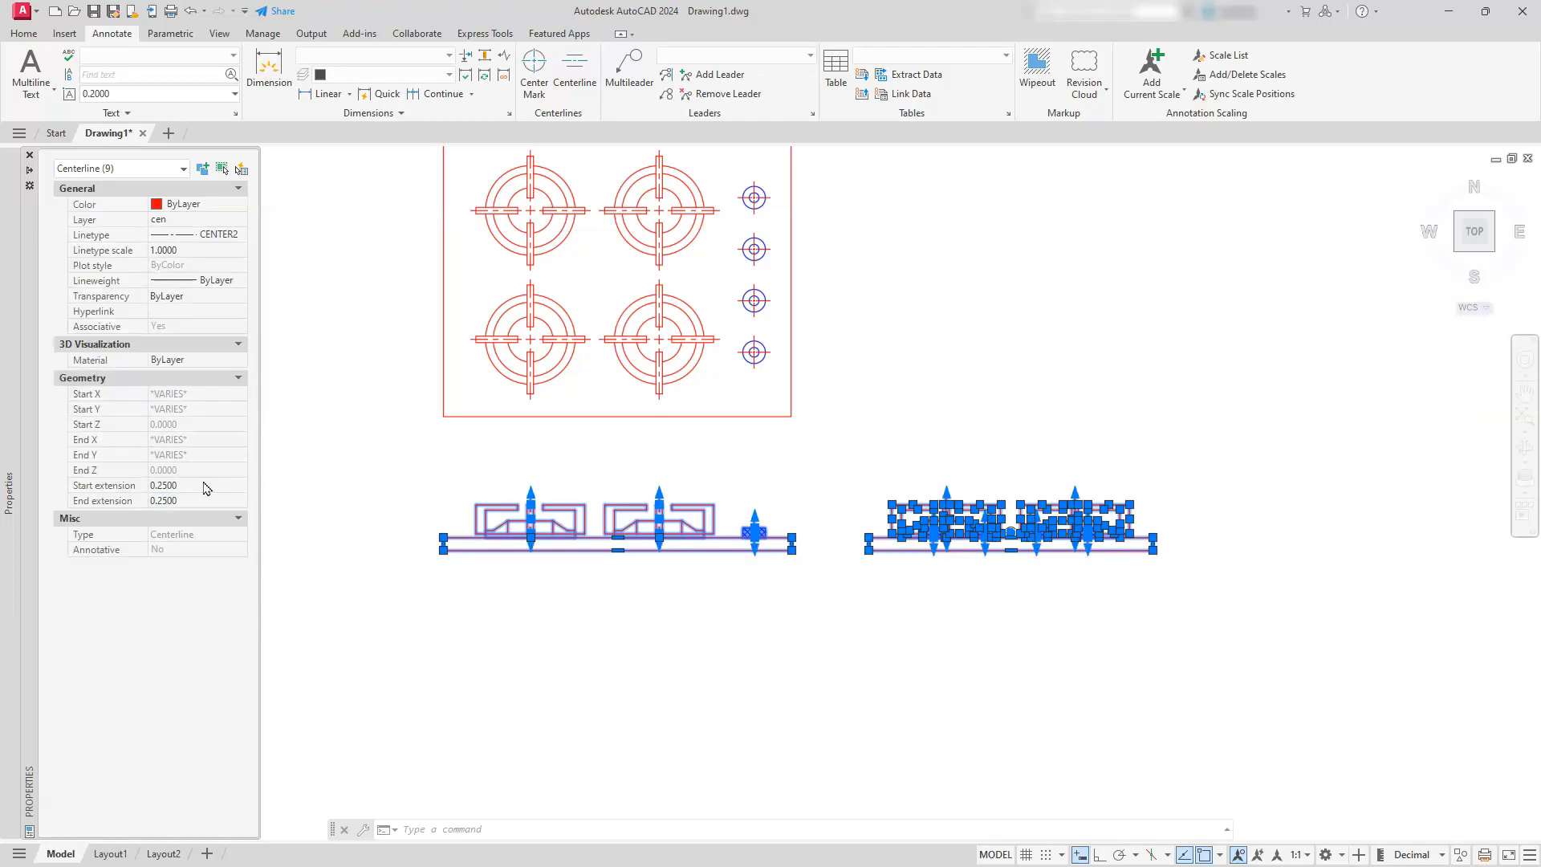
key("Escape")
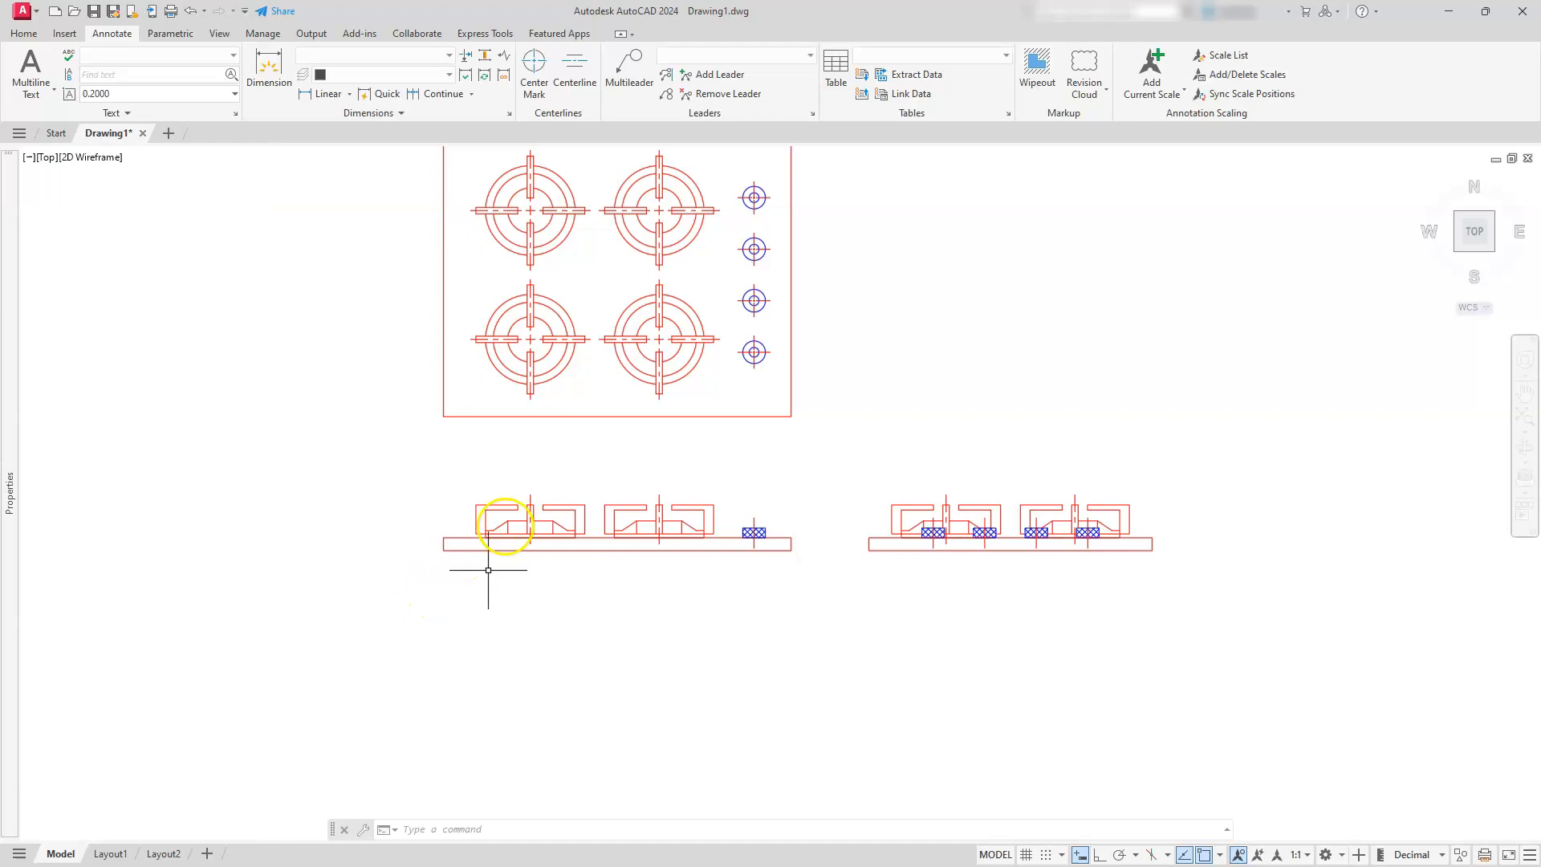
scroll(506, 522, "up", 4)
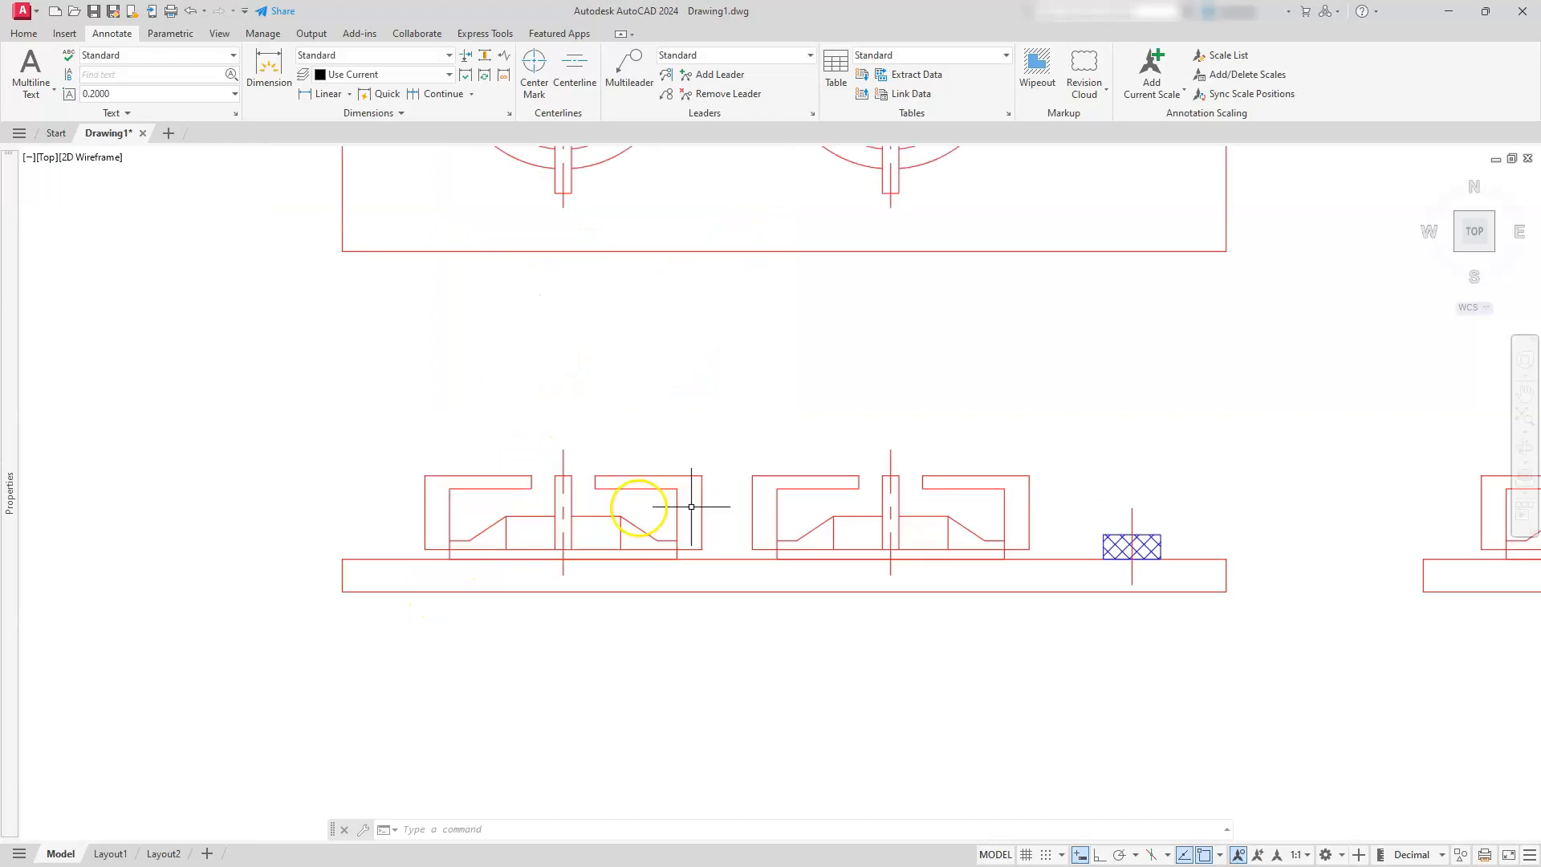
middle_click_drag(1240, 524, 420, 488)
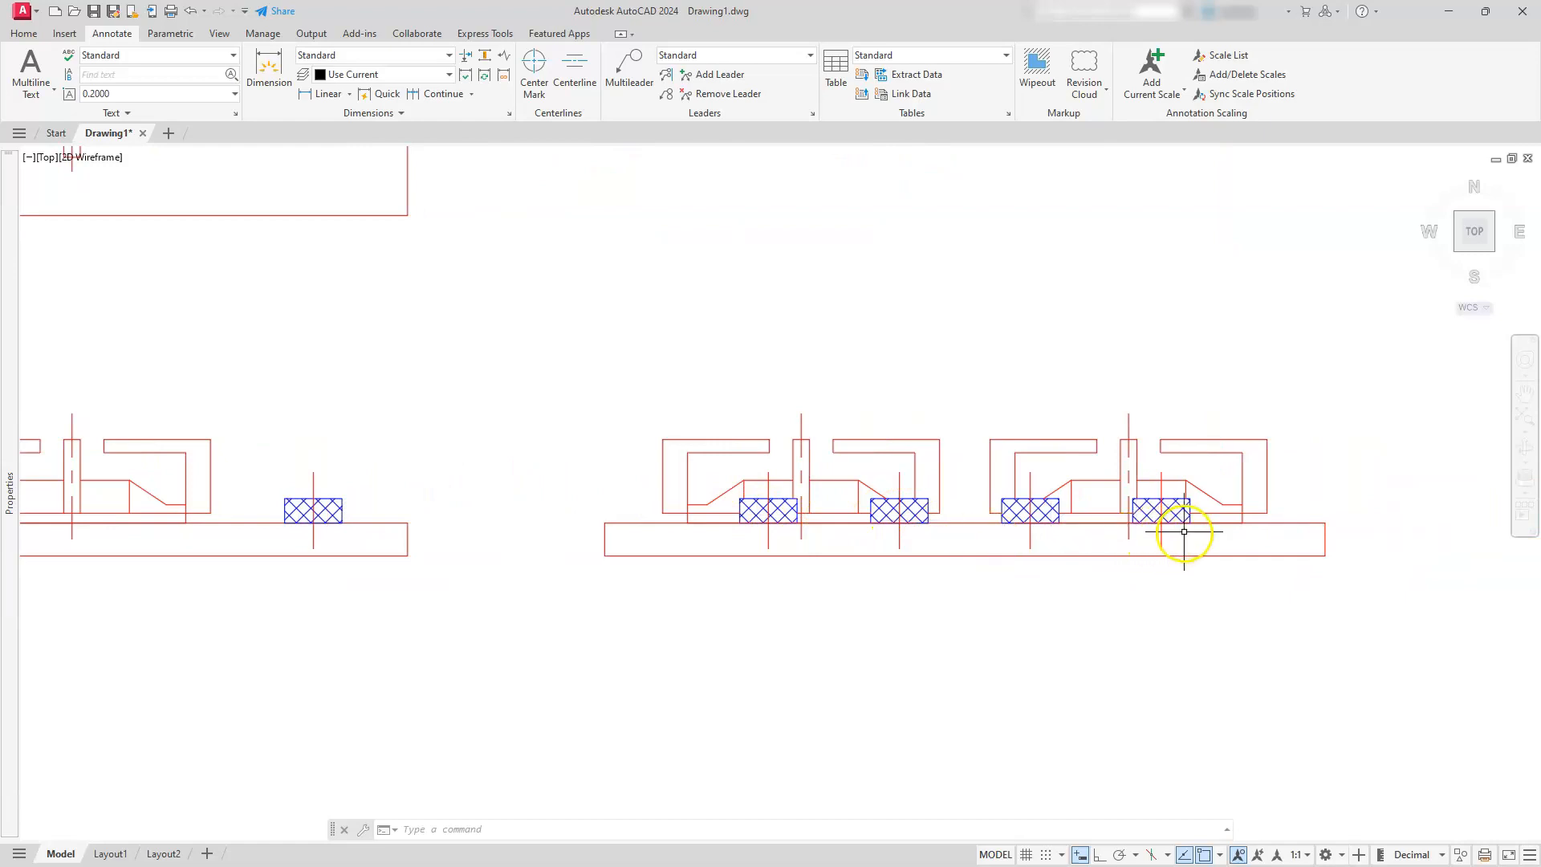
left_click(1184, 532)
left_click(1145, 537)
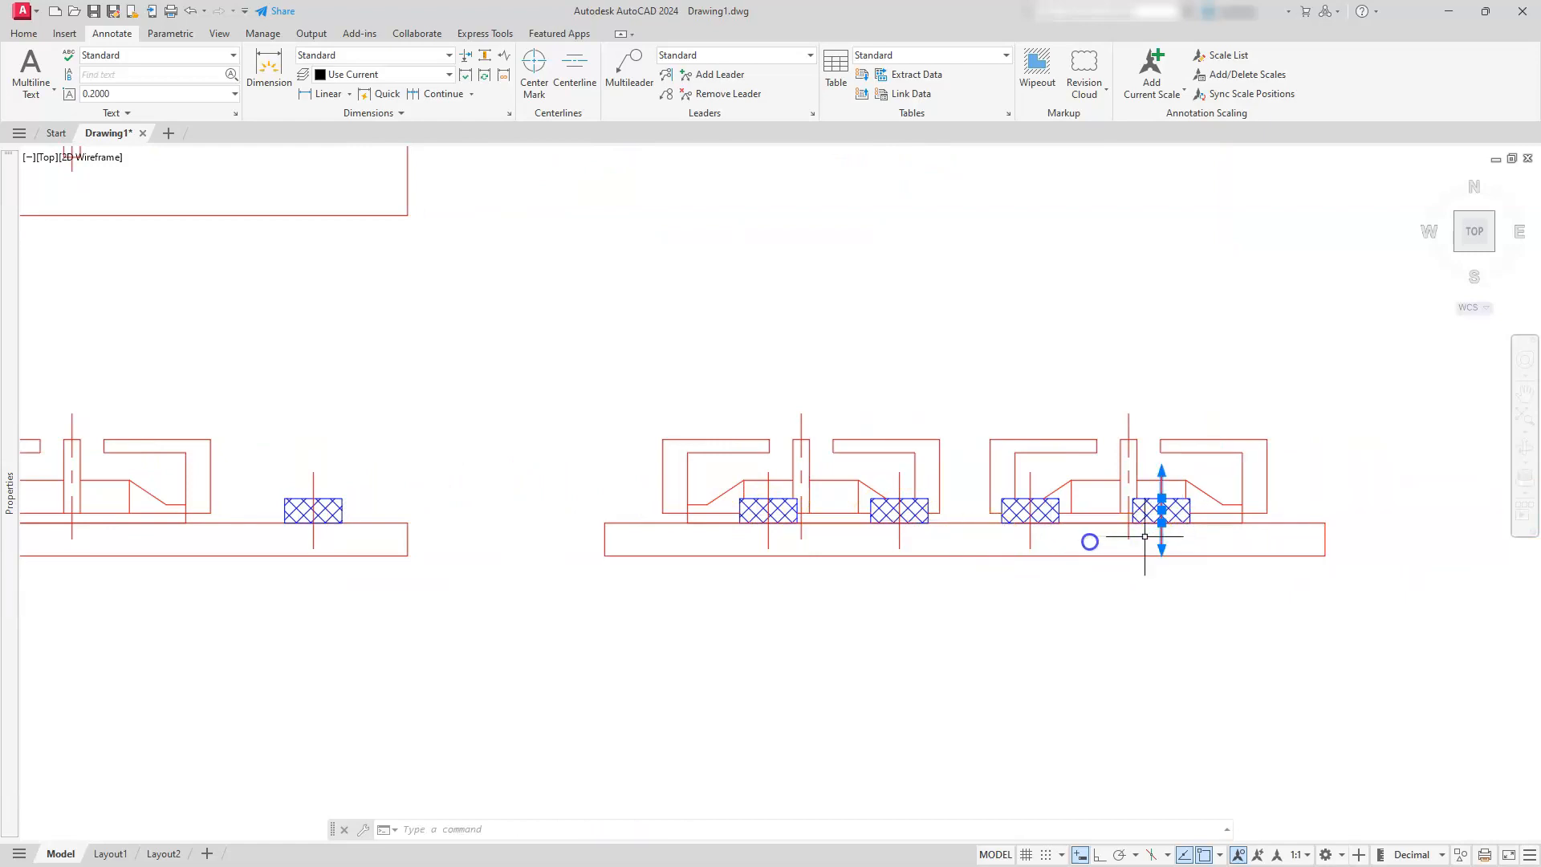
left_click(1067, 543)
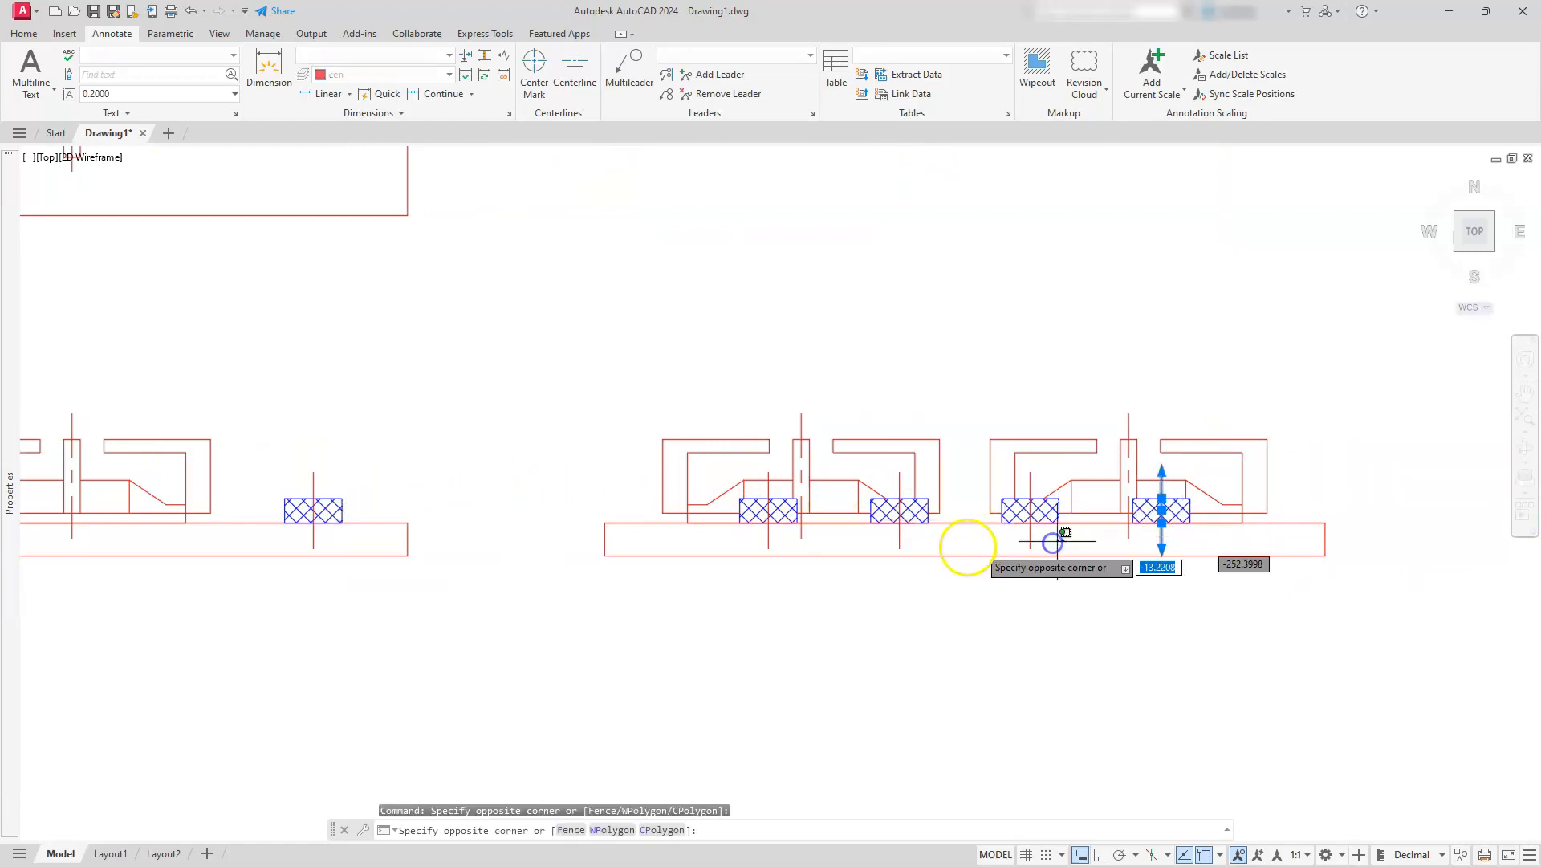
left_click(877, 545)
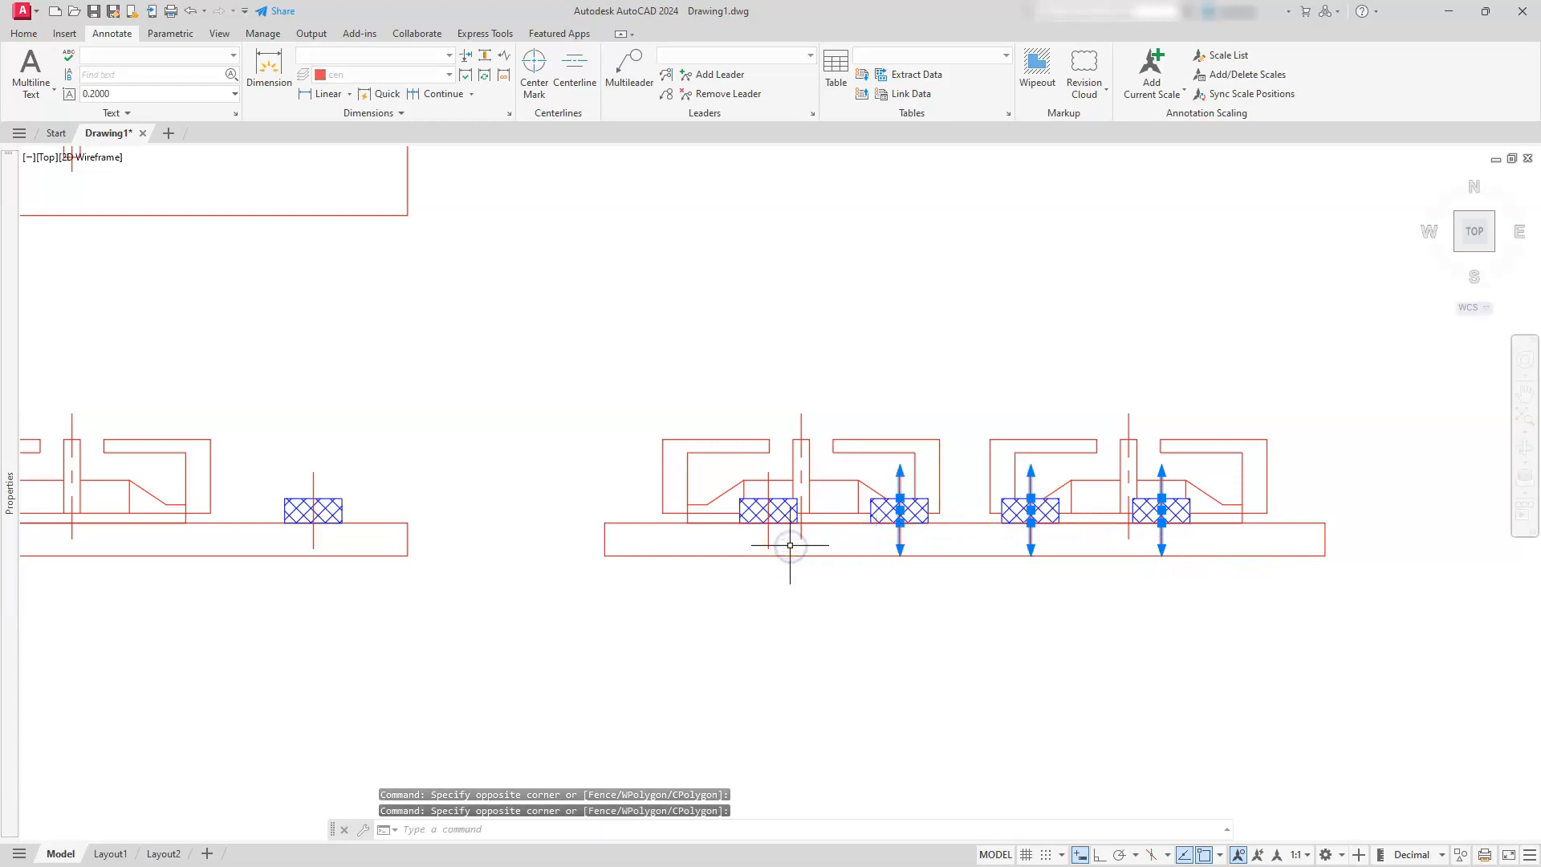
key("Escape")
key("Escape")
key("Escape")
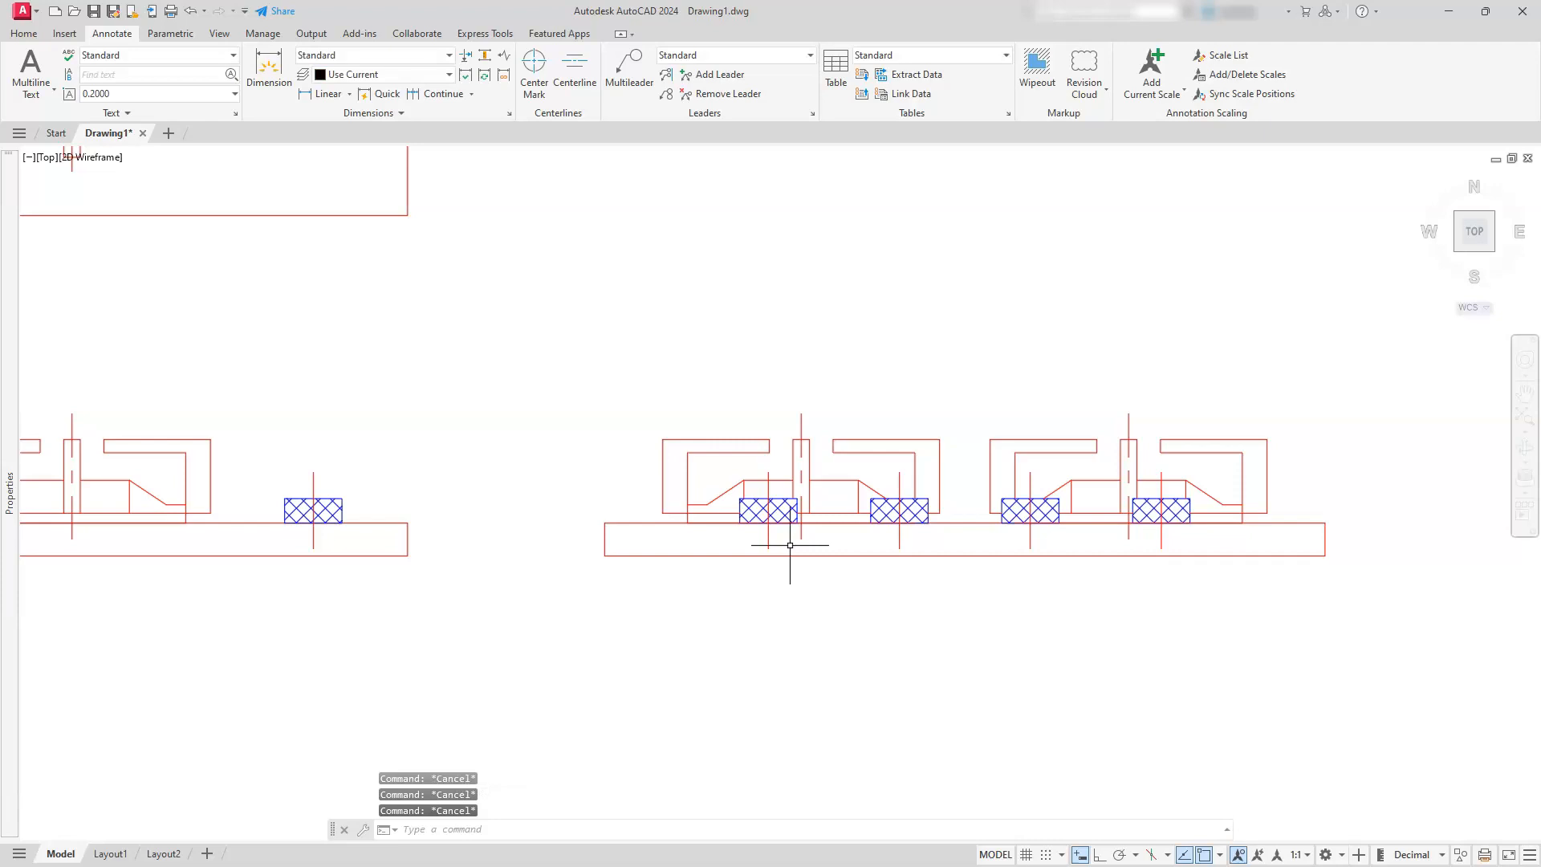
Switch from model space to the Layout1 paper space layout
scroll(790, 545, "down", 4)
scroll(665, 459, "down", 2)
middle_click_drag(665, 458, 834, 536)
scroll(827, 500, "up", 2)
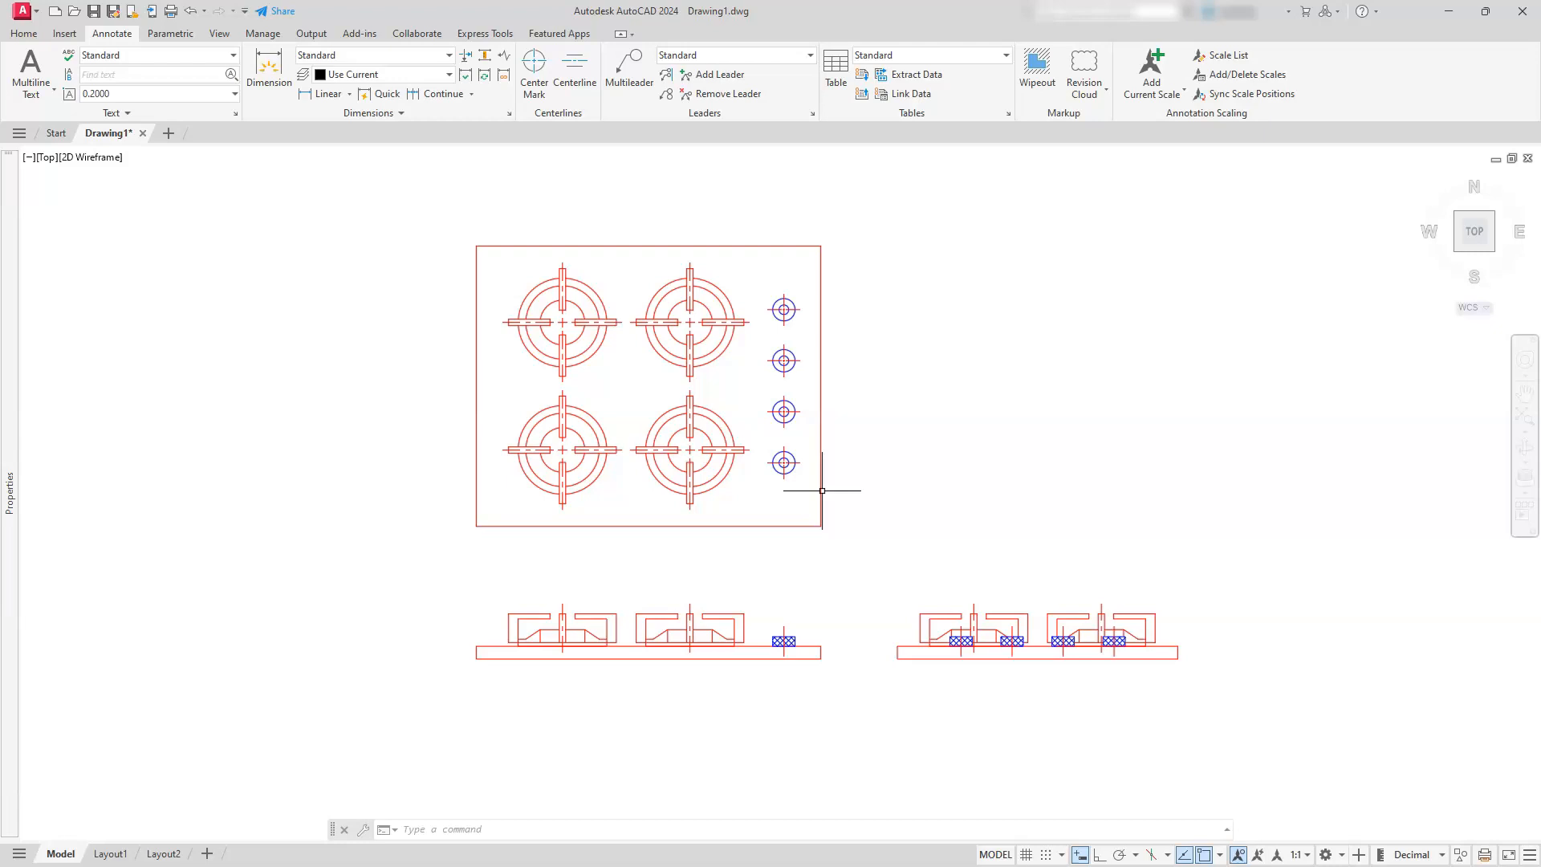
left_click(110, 855)
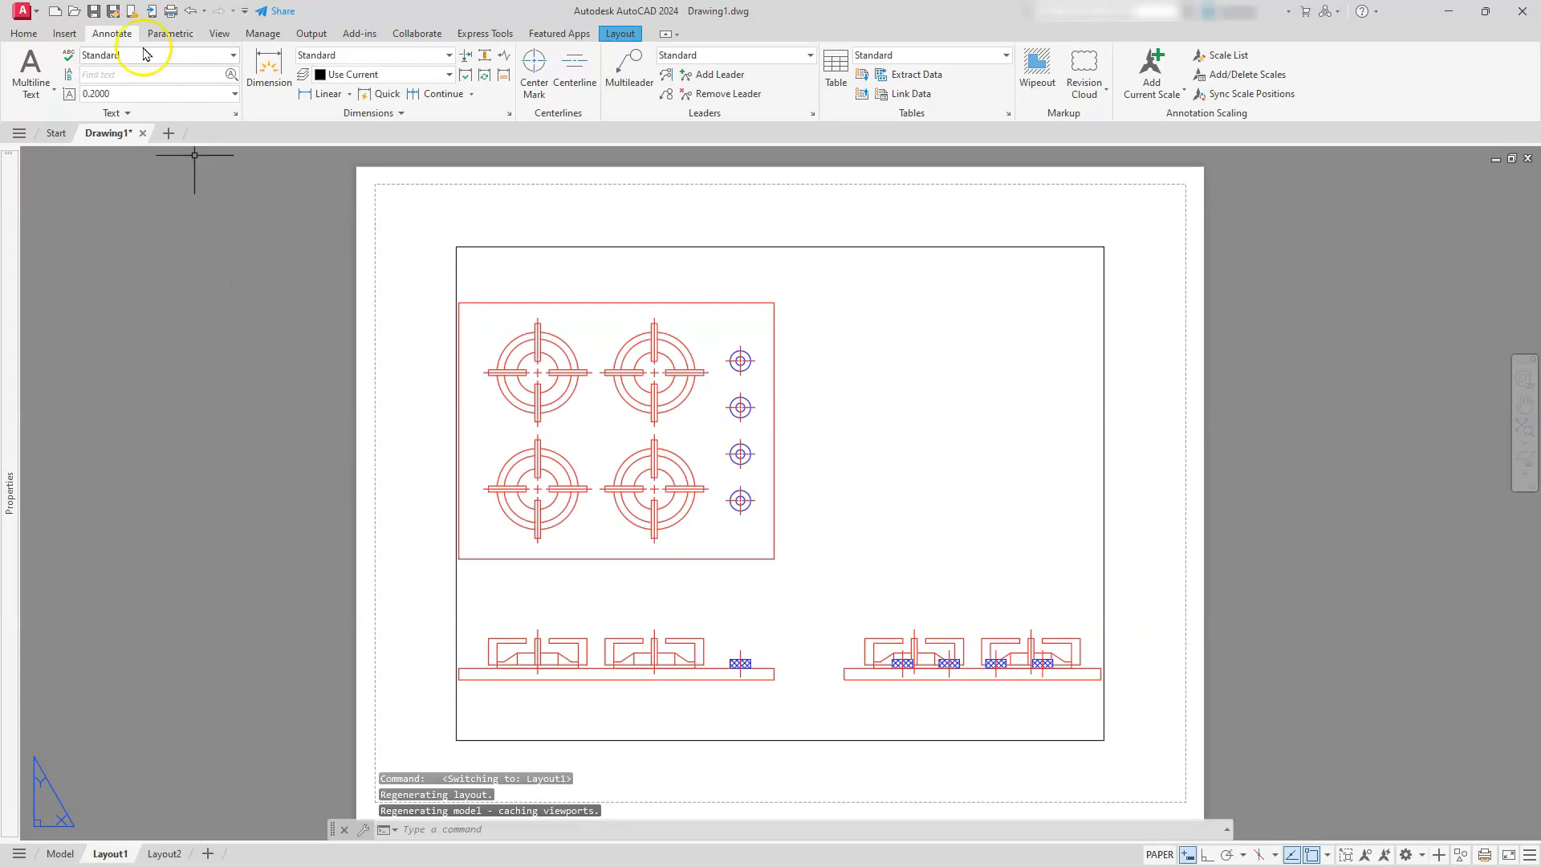
Draw a 17 by 11 rectangle in the layout with its first corner at 0,0
left_click(24, 34)
left_click(158, 55)
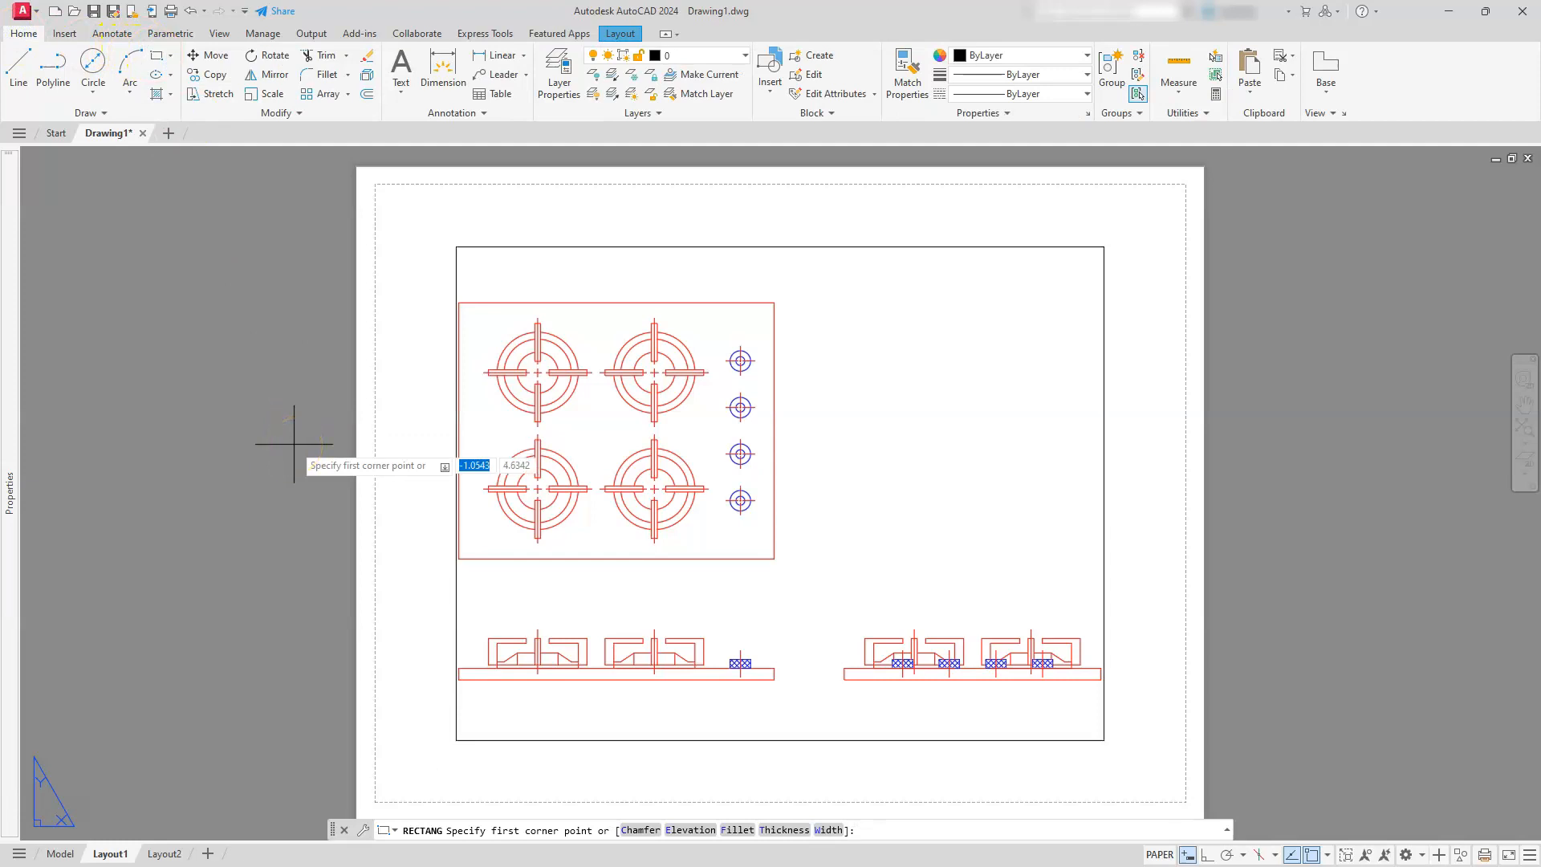
key("Tab")
type("0")
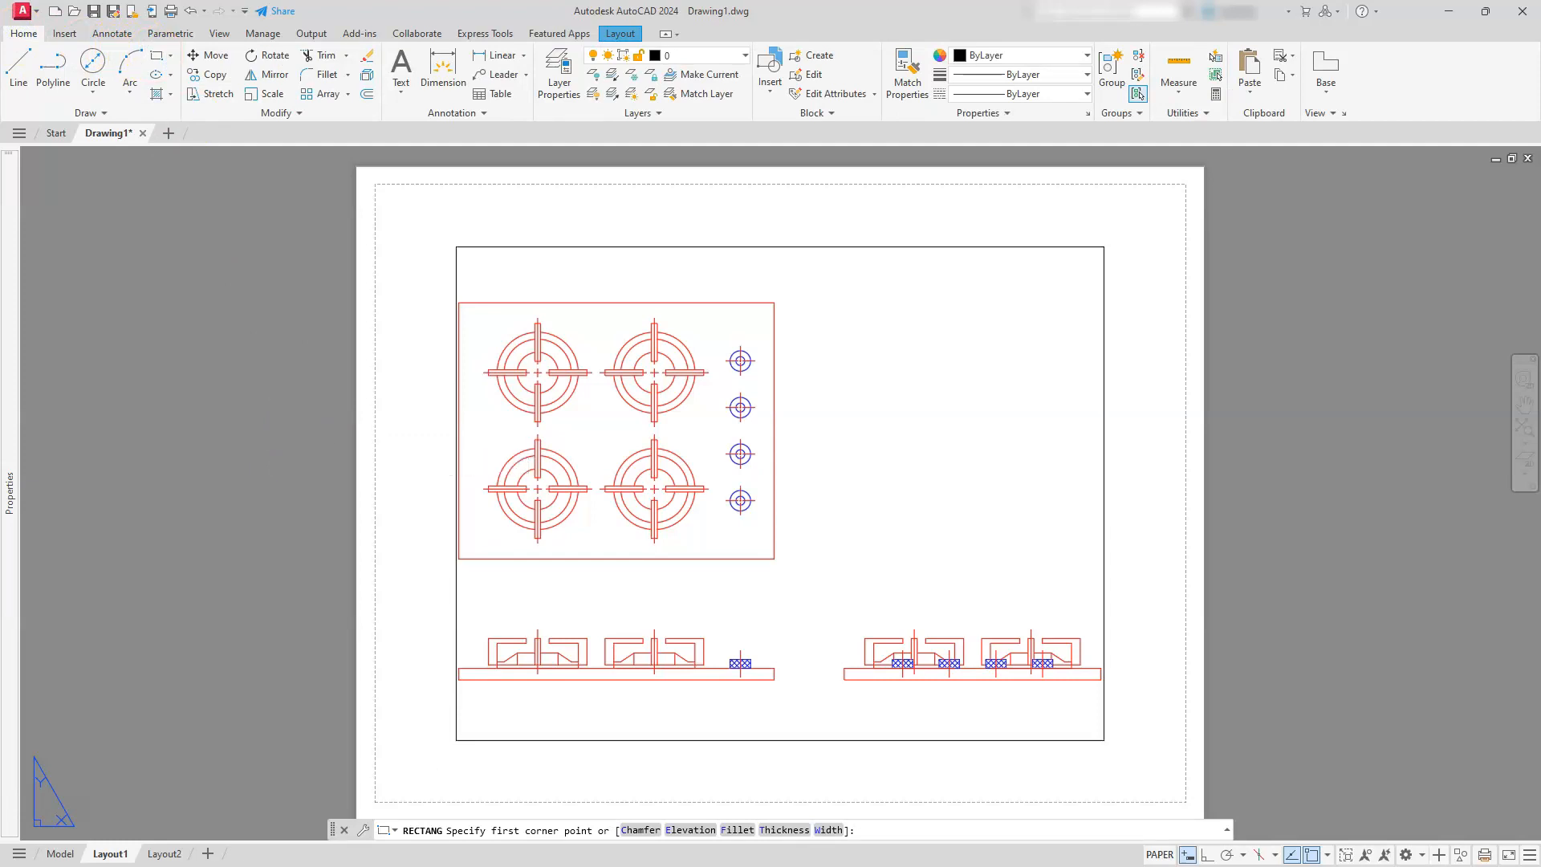
key("Return")
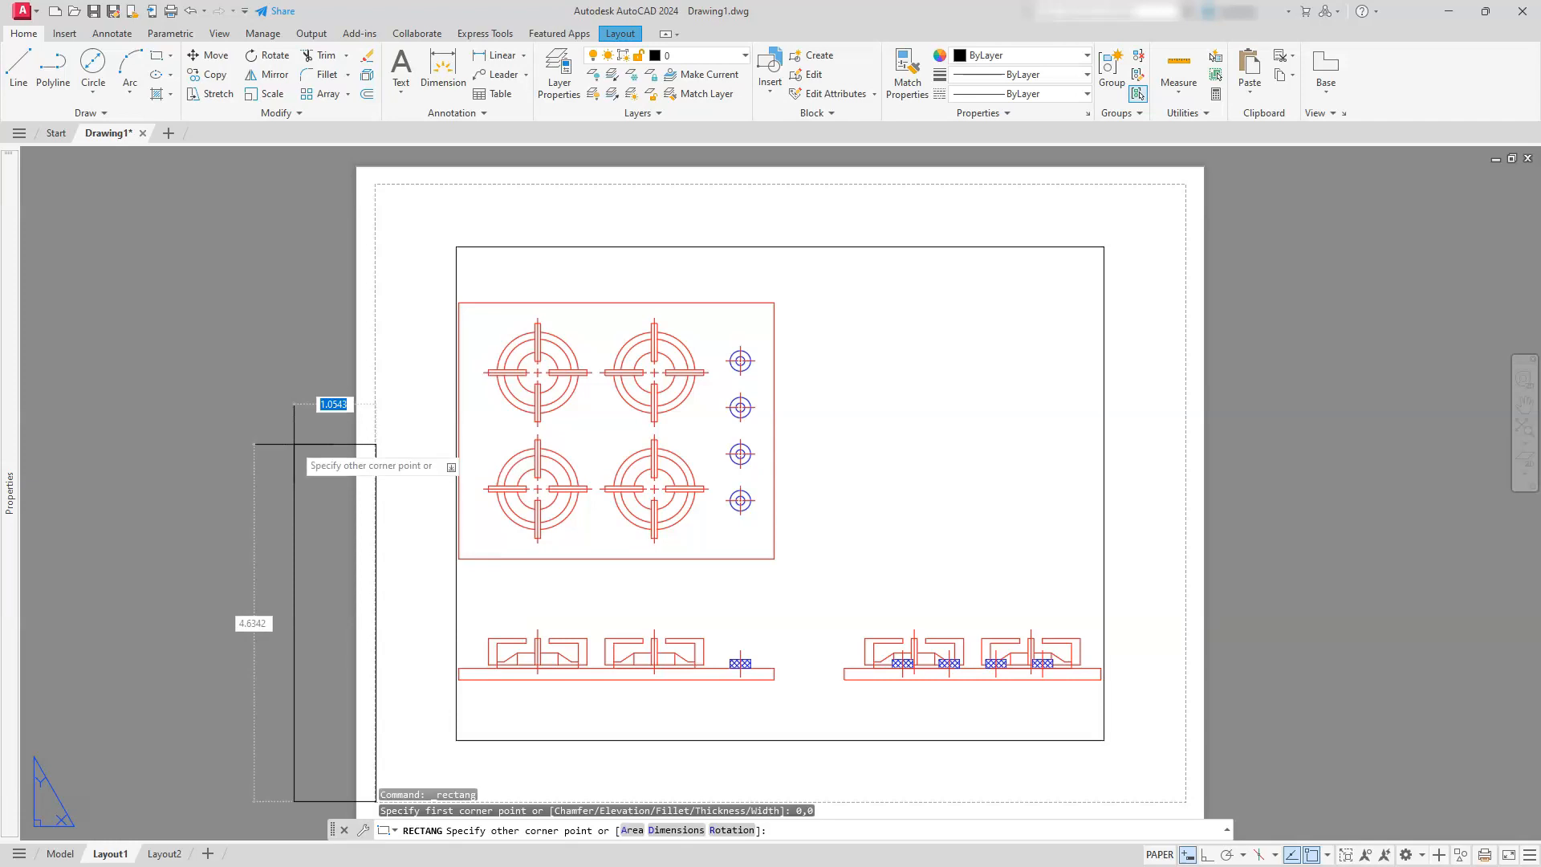
type("17,11")
key("Return")
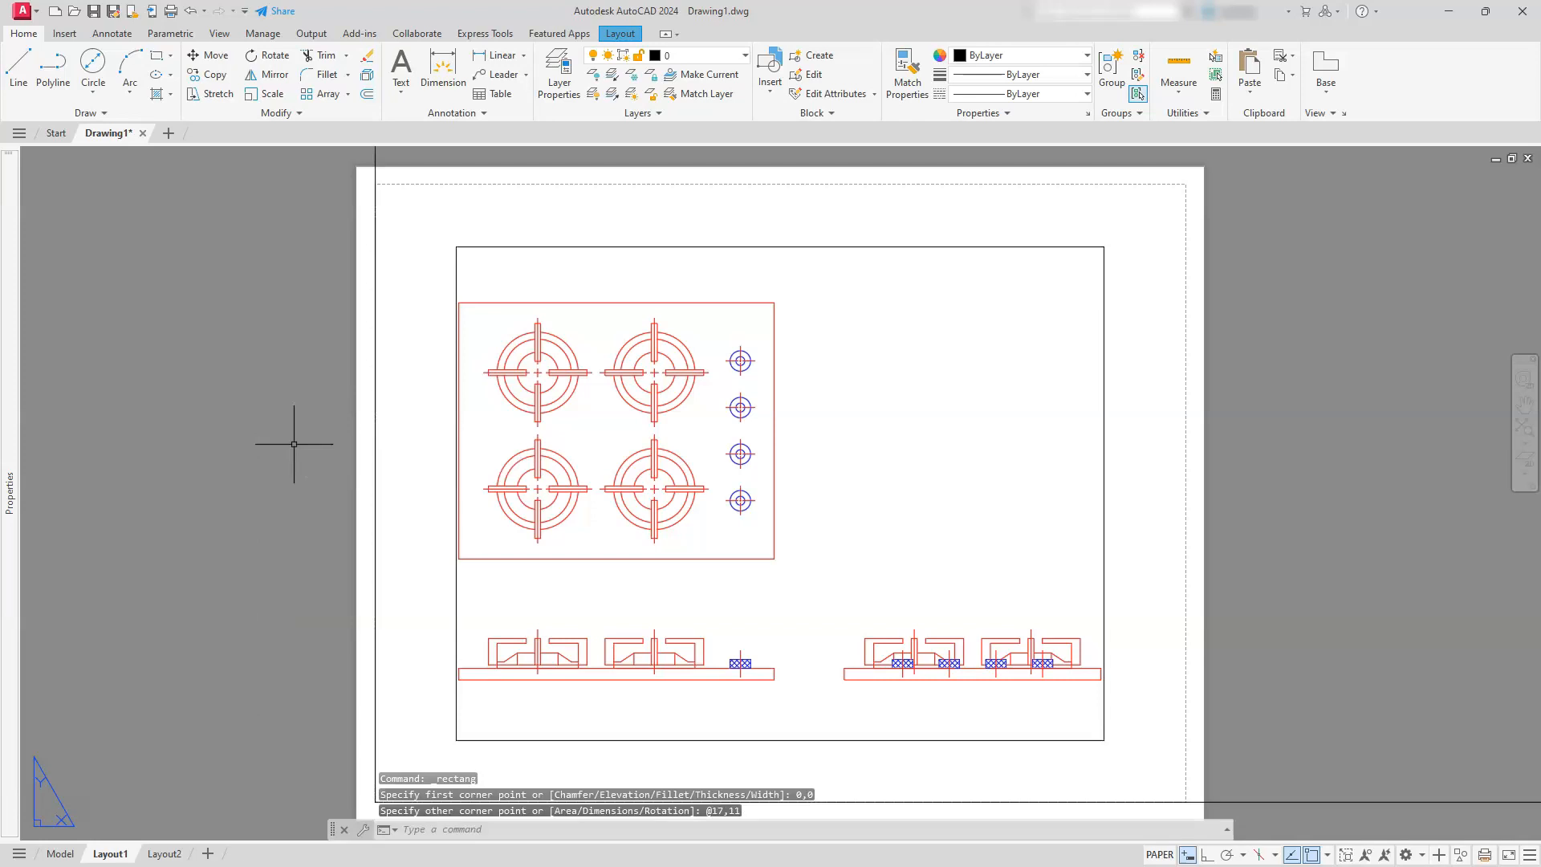
Offset the 17 by 11 rectangle inward by 0.25 and end the Offset command
left_click(1525, 433)
scroll(1152, 378, "down", 2)
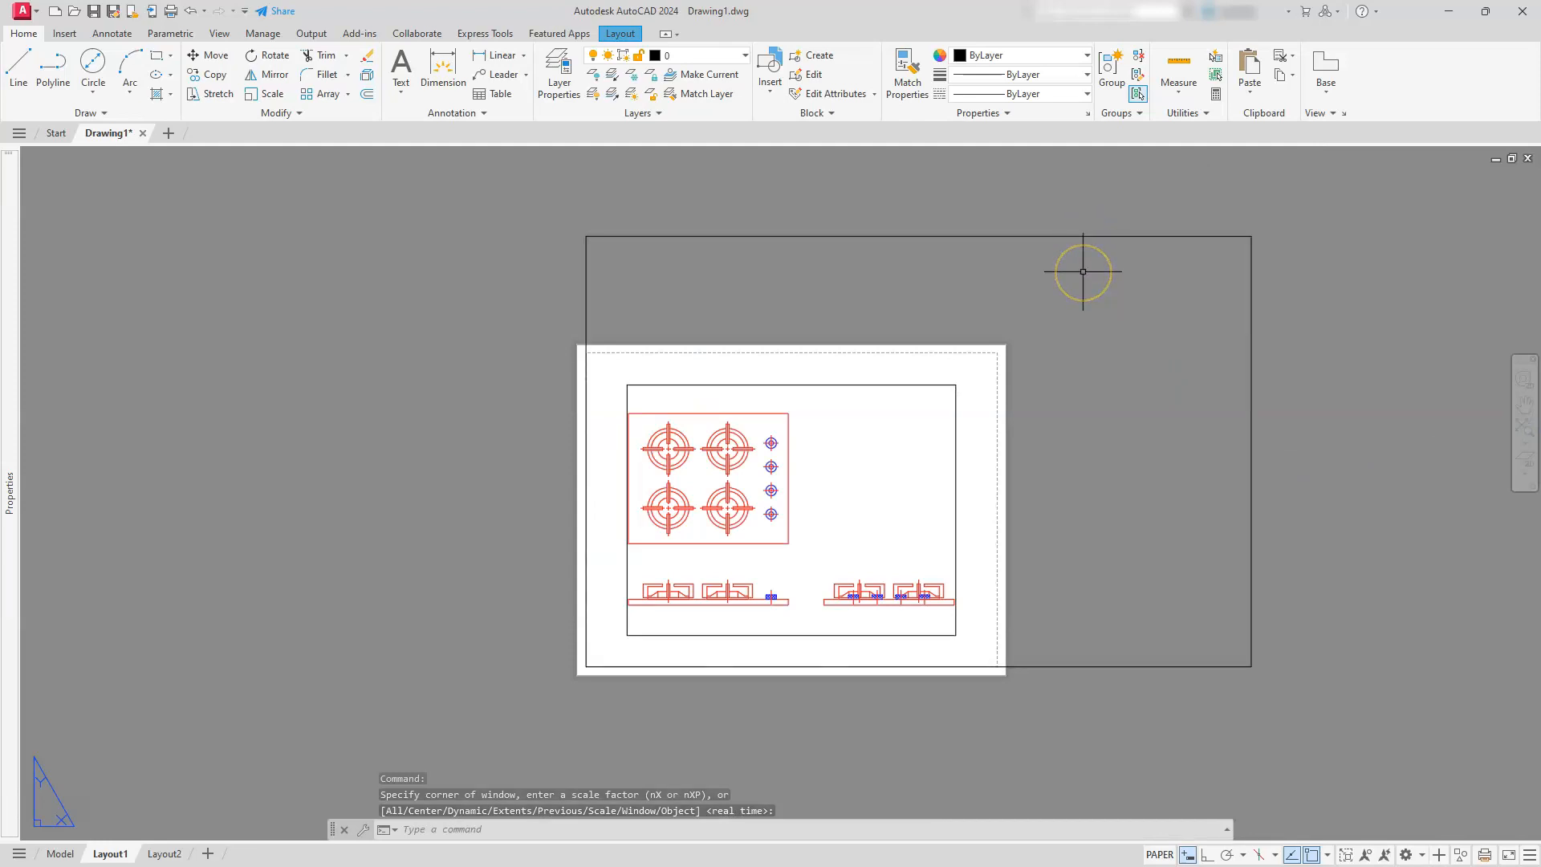
left_click(366, 95)
type(".25")
key("Return")
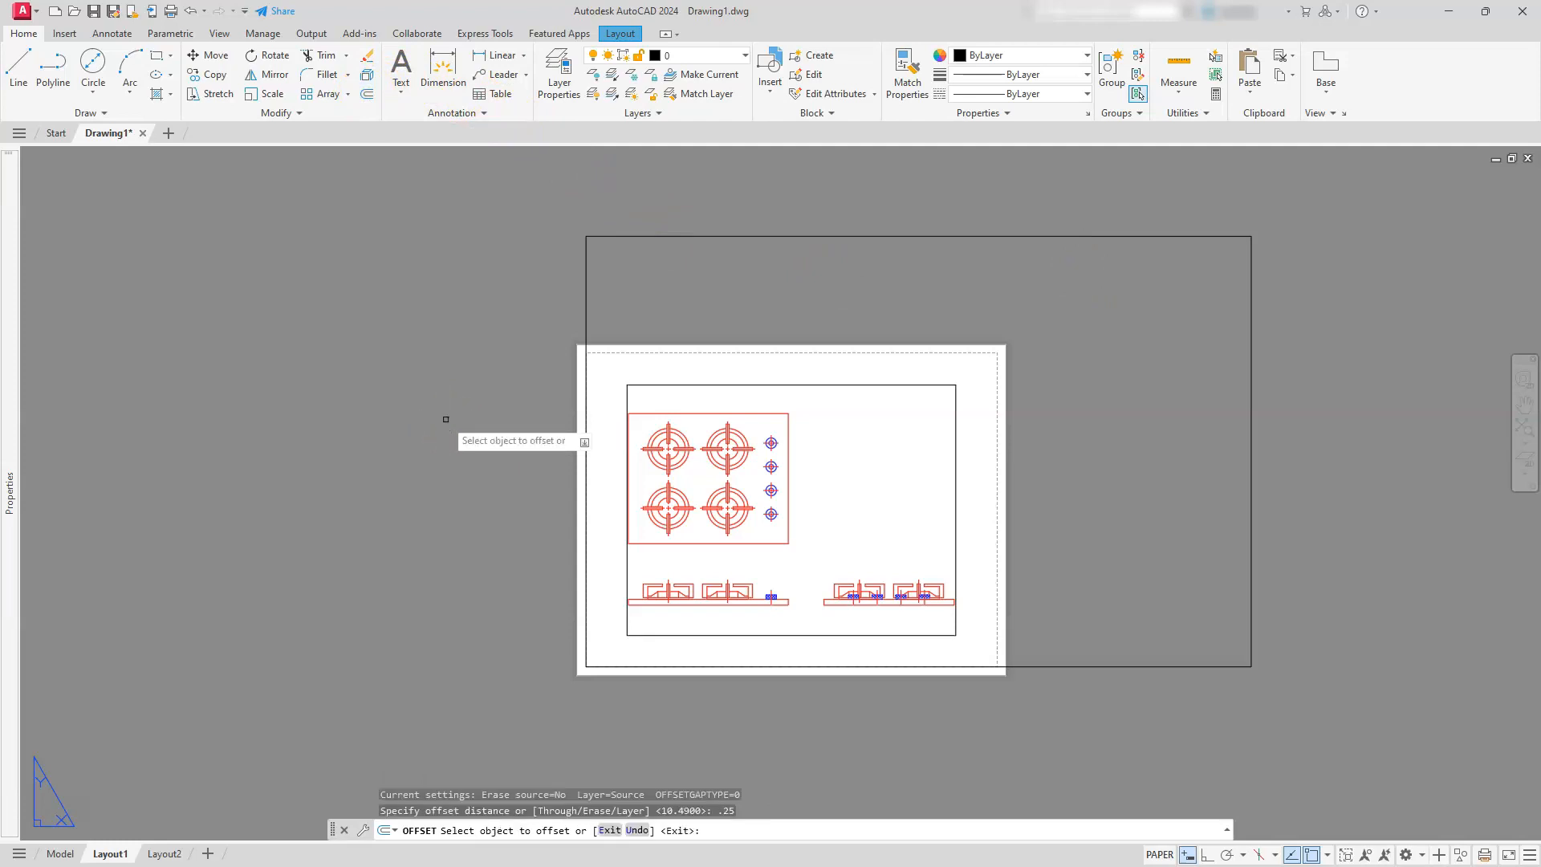
left_click(691, 233)
left_click(692, 280)
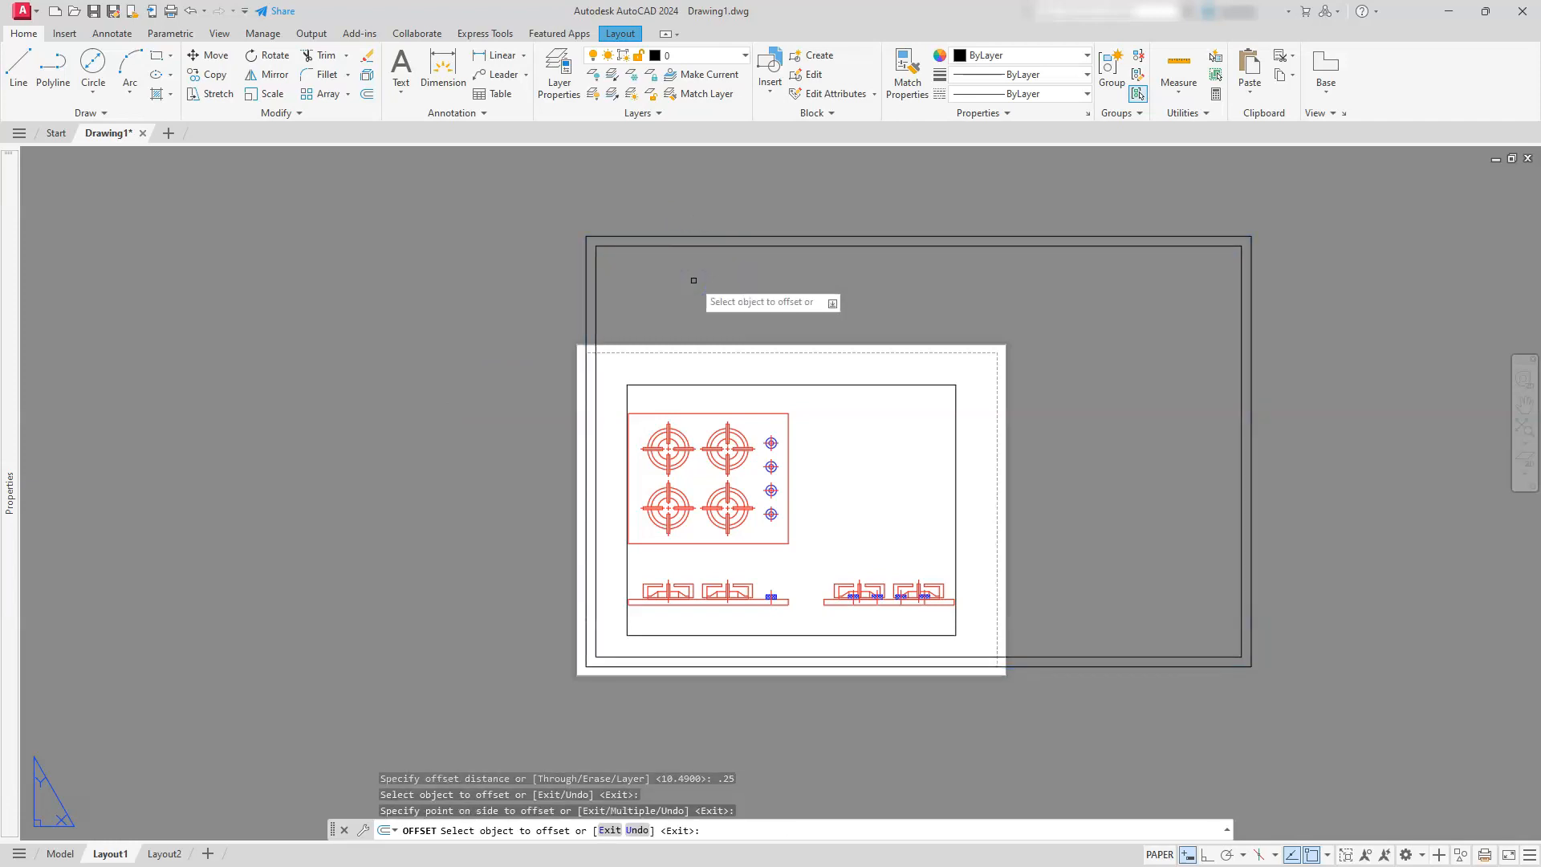
key("Escape")
key("Escape")
key("Escape")
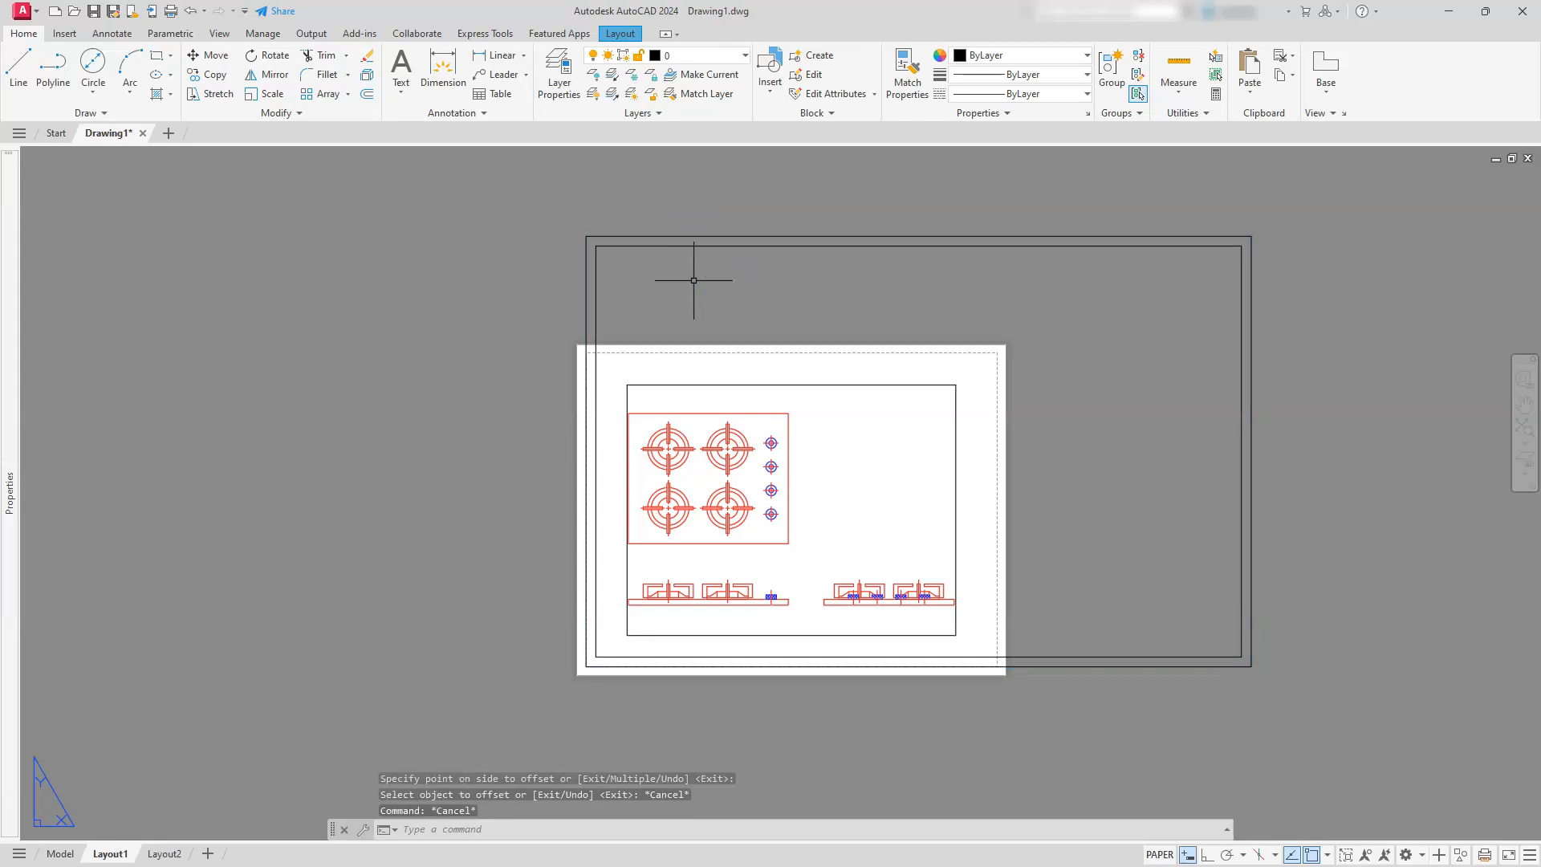
Move the inner offset rectangle to the tb layer and deselect it
left_click(709, 246)
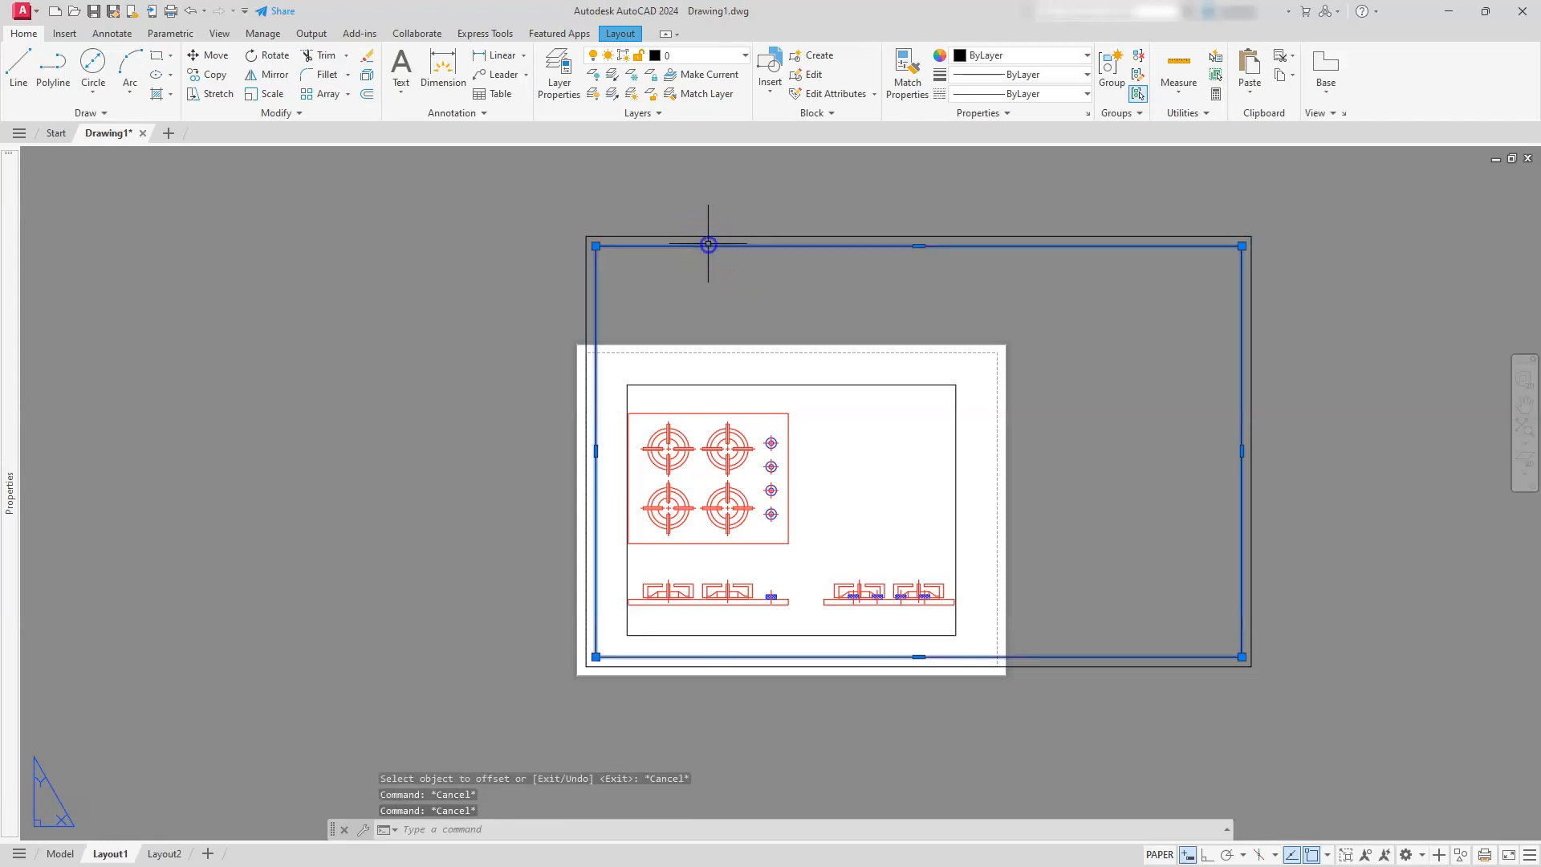
left_click(712, 55)
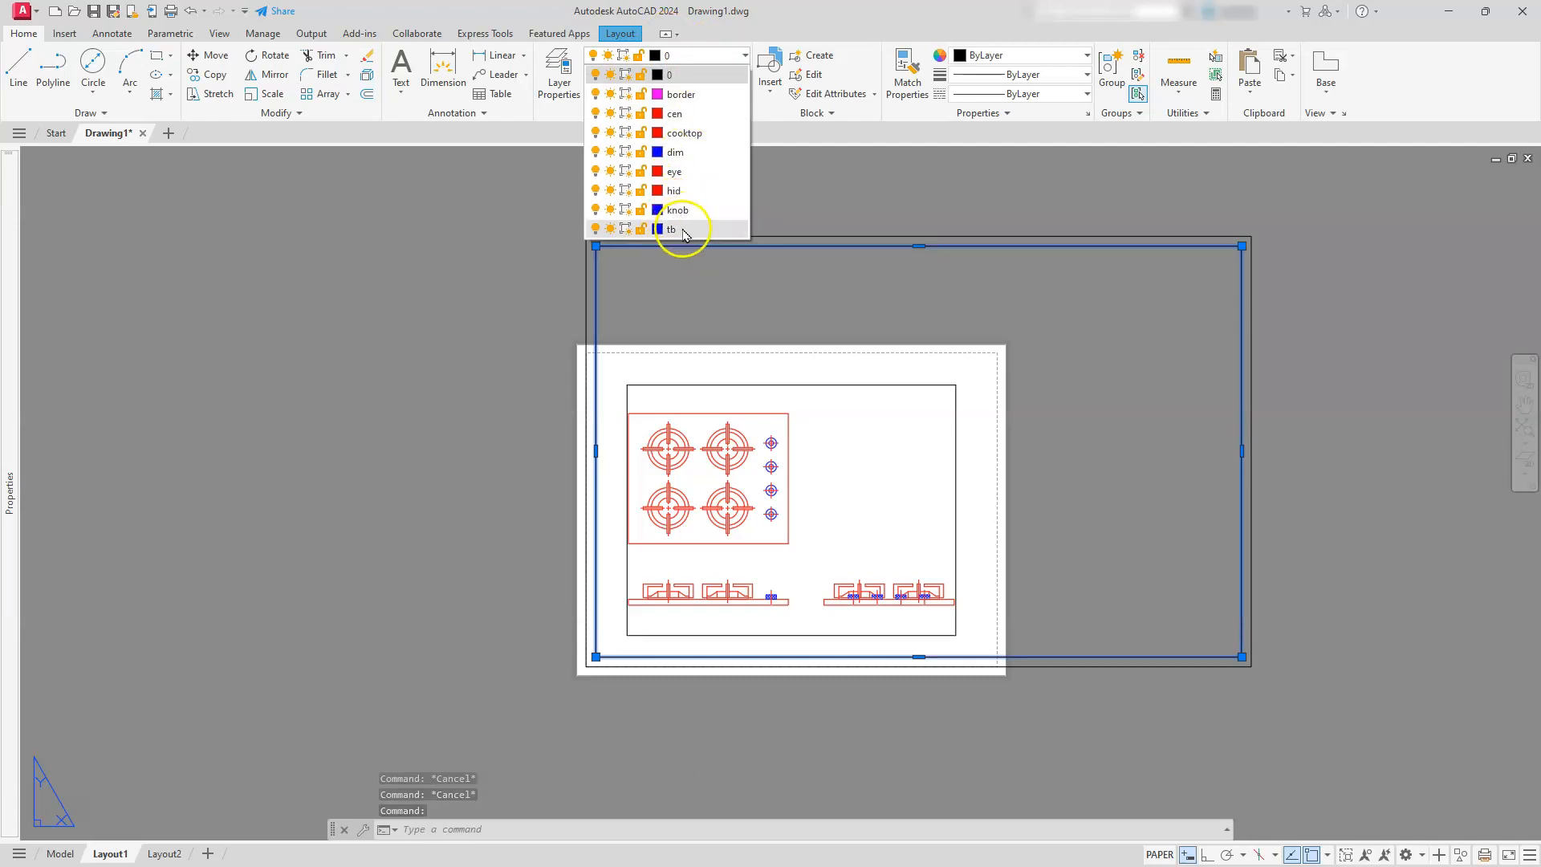
left_click(682, 230)
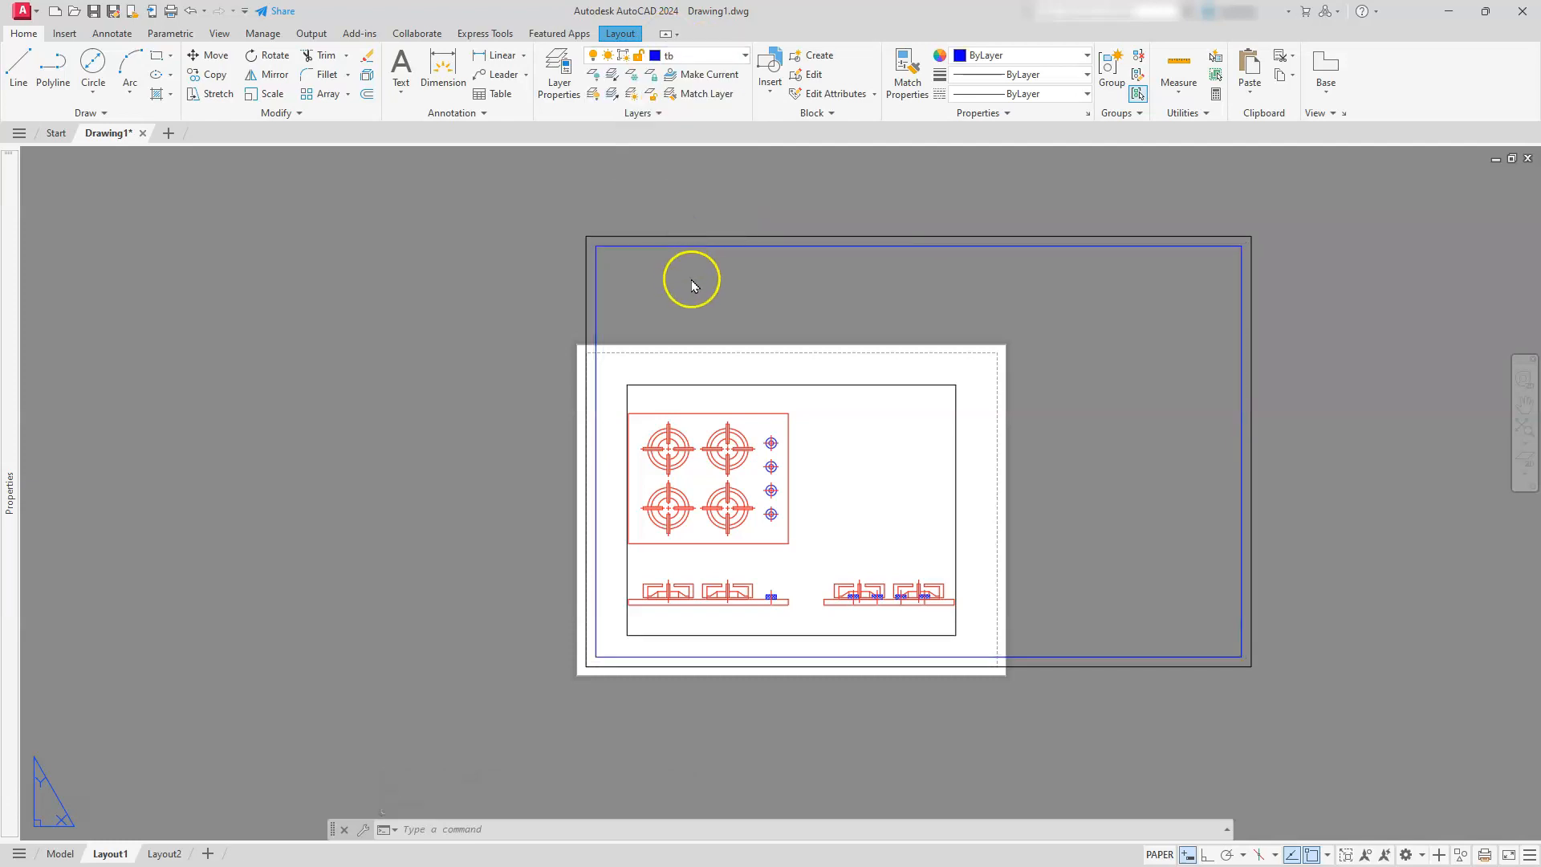
key("Escape")
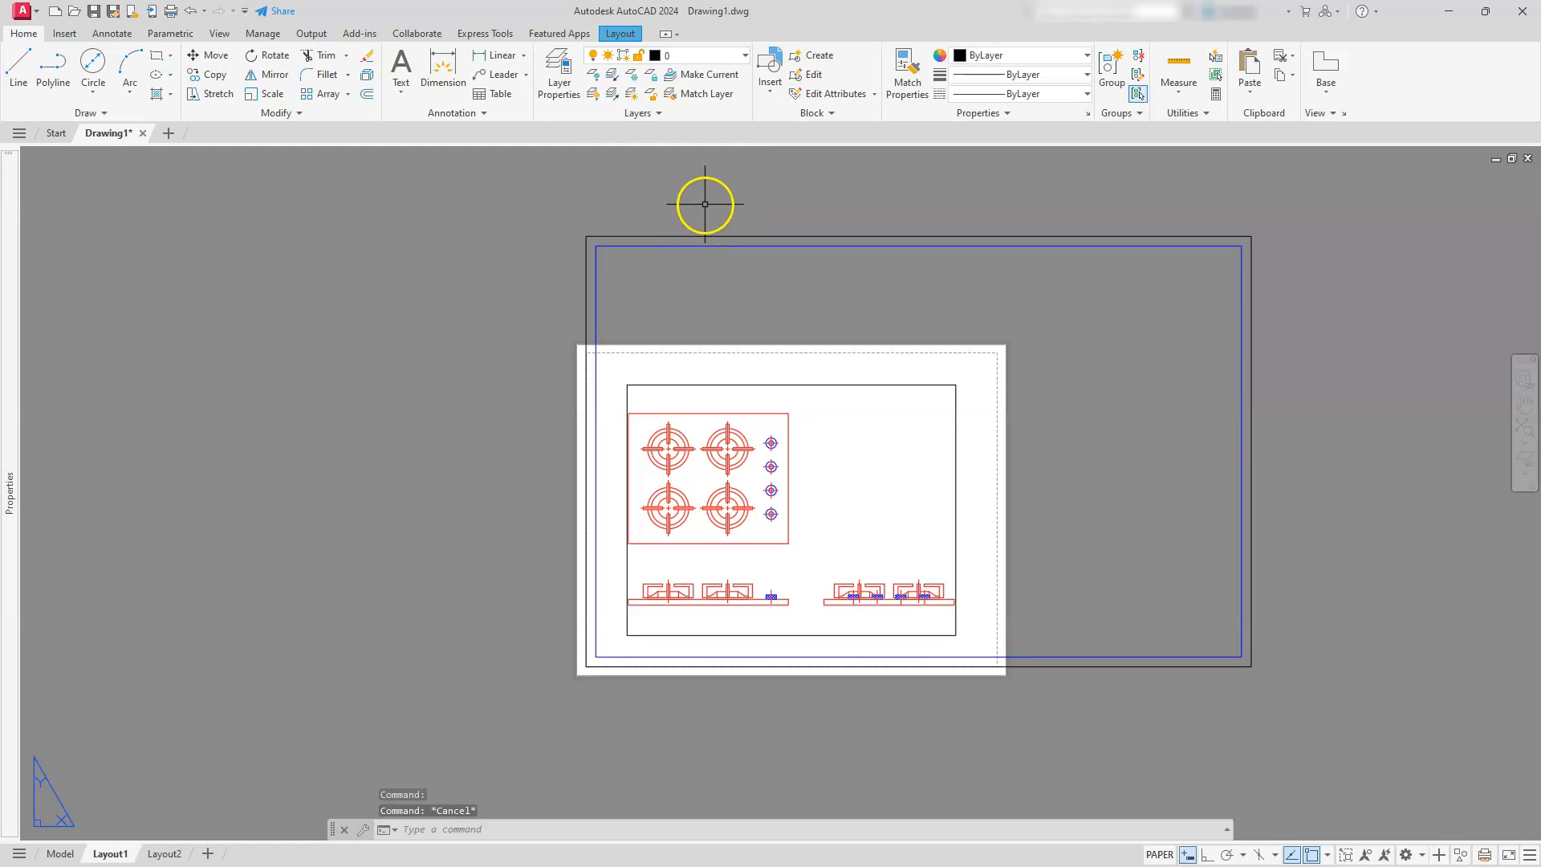
Move the outer 17 by 11 rectangle to the border layer and deselect it
left_click(700, 236)
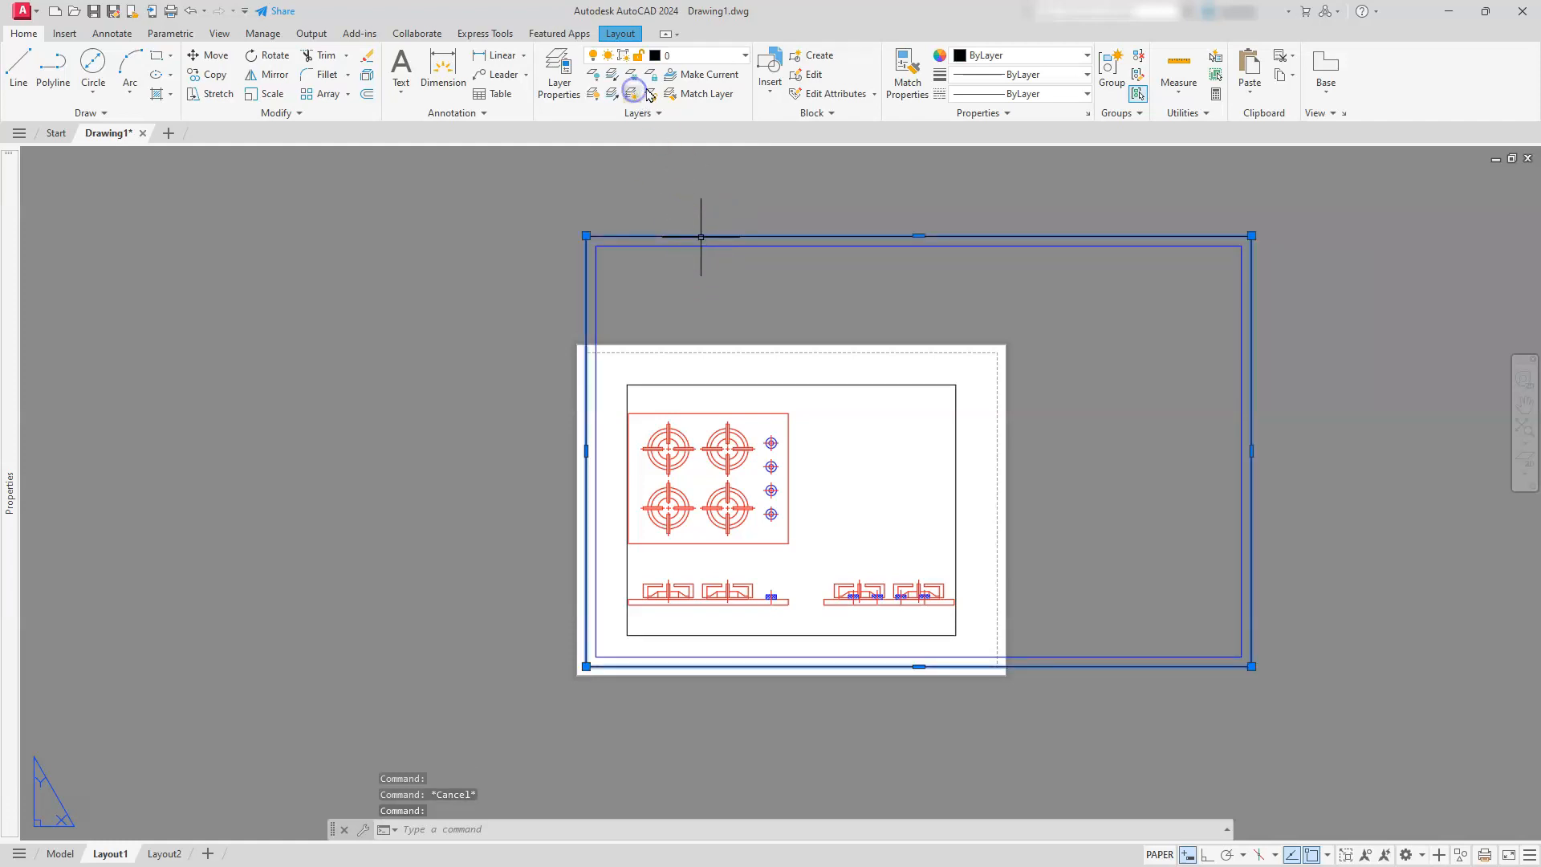
left_click(694, 55)
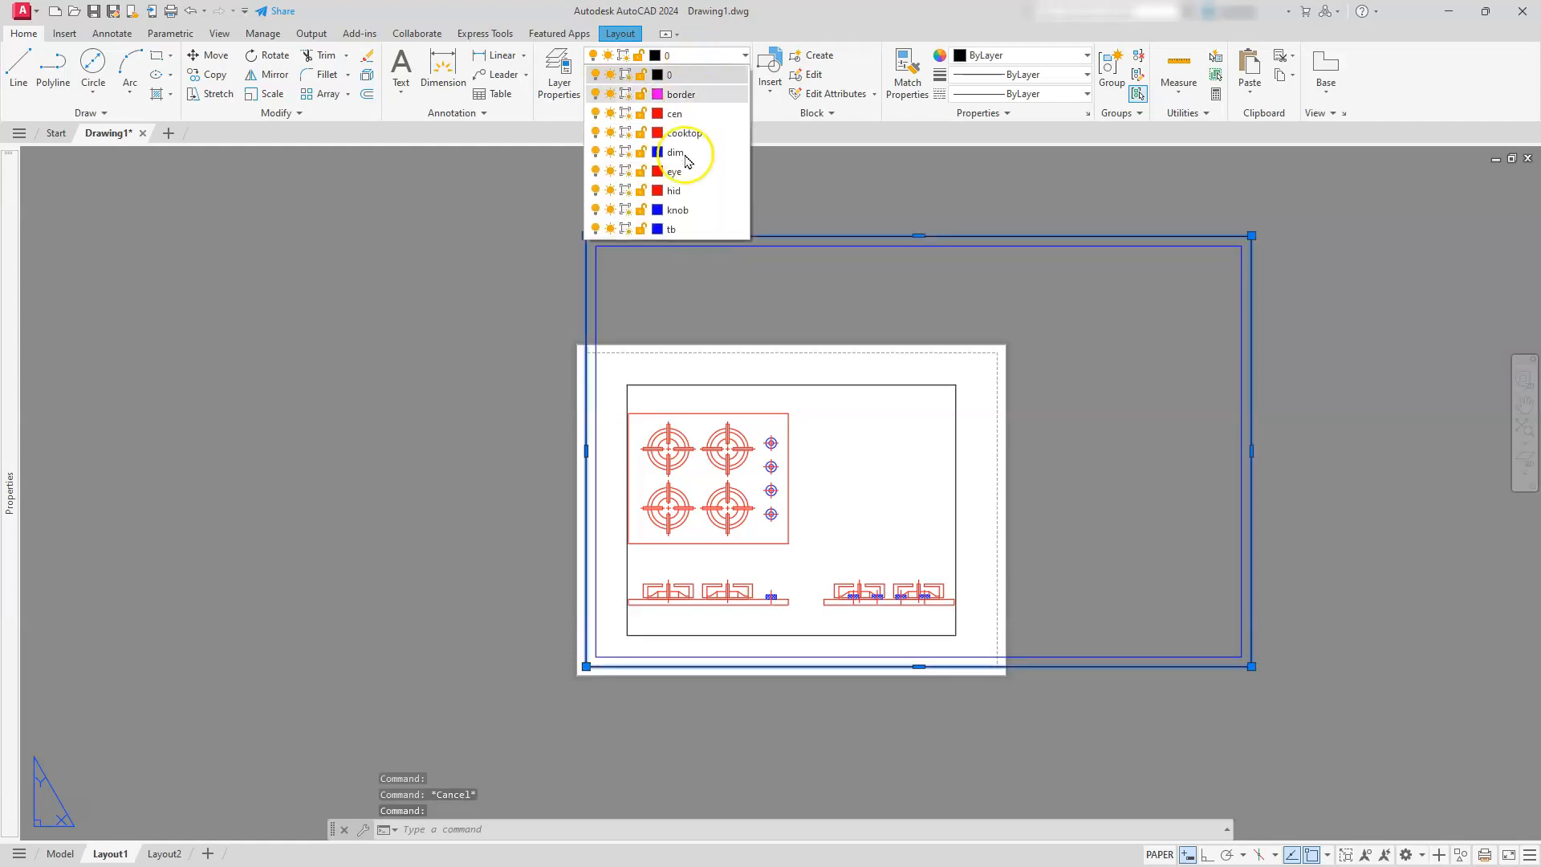
left_click(680, 94)
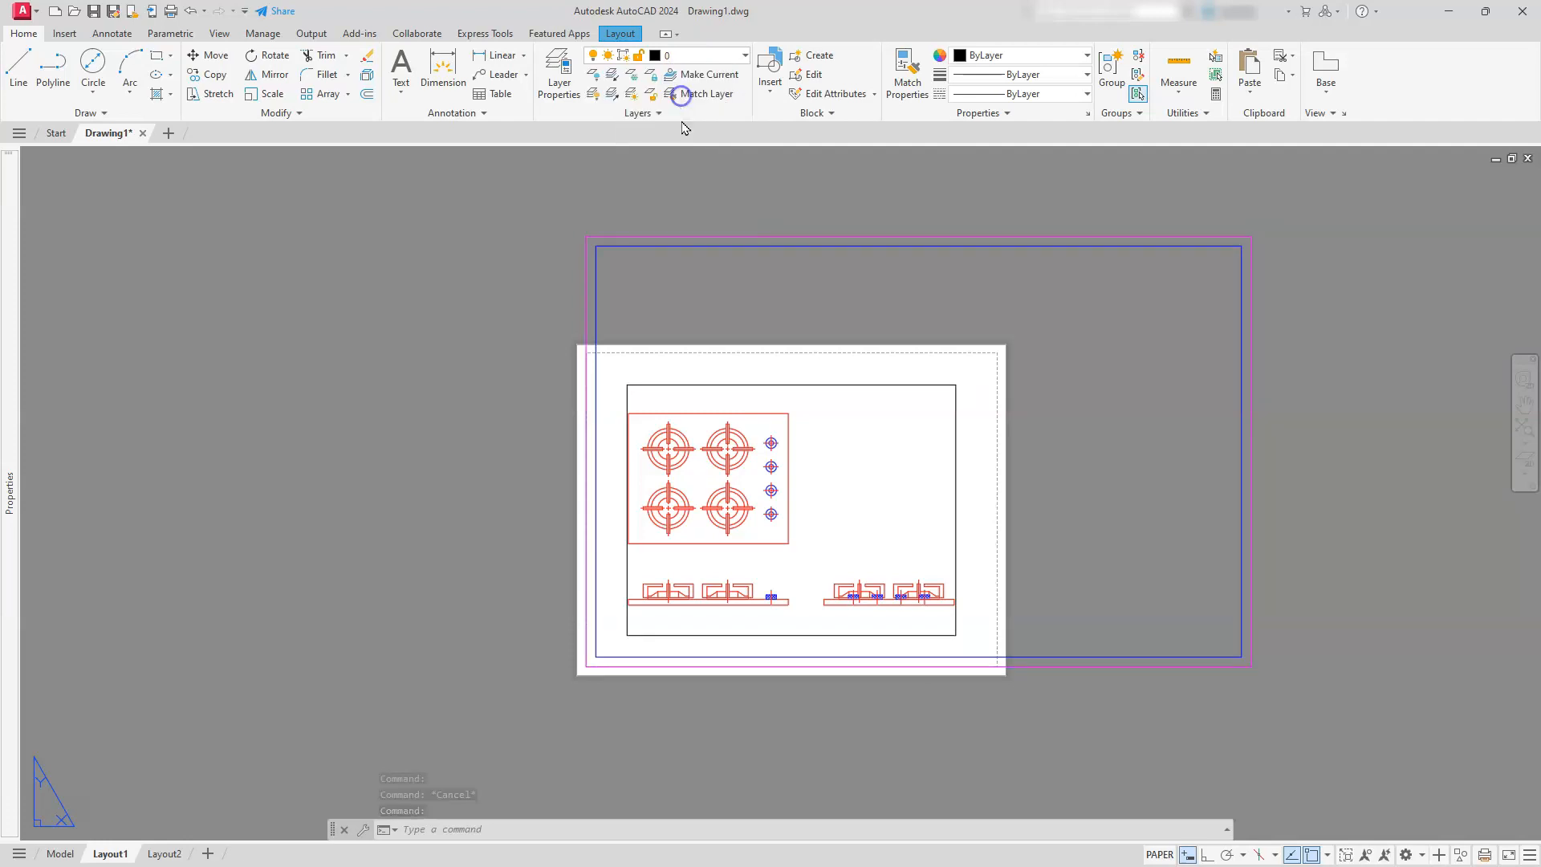
left_click(712, 337)
key("Escape")
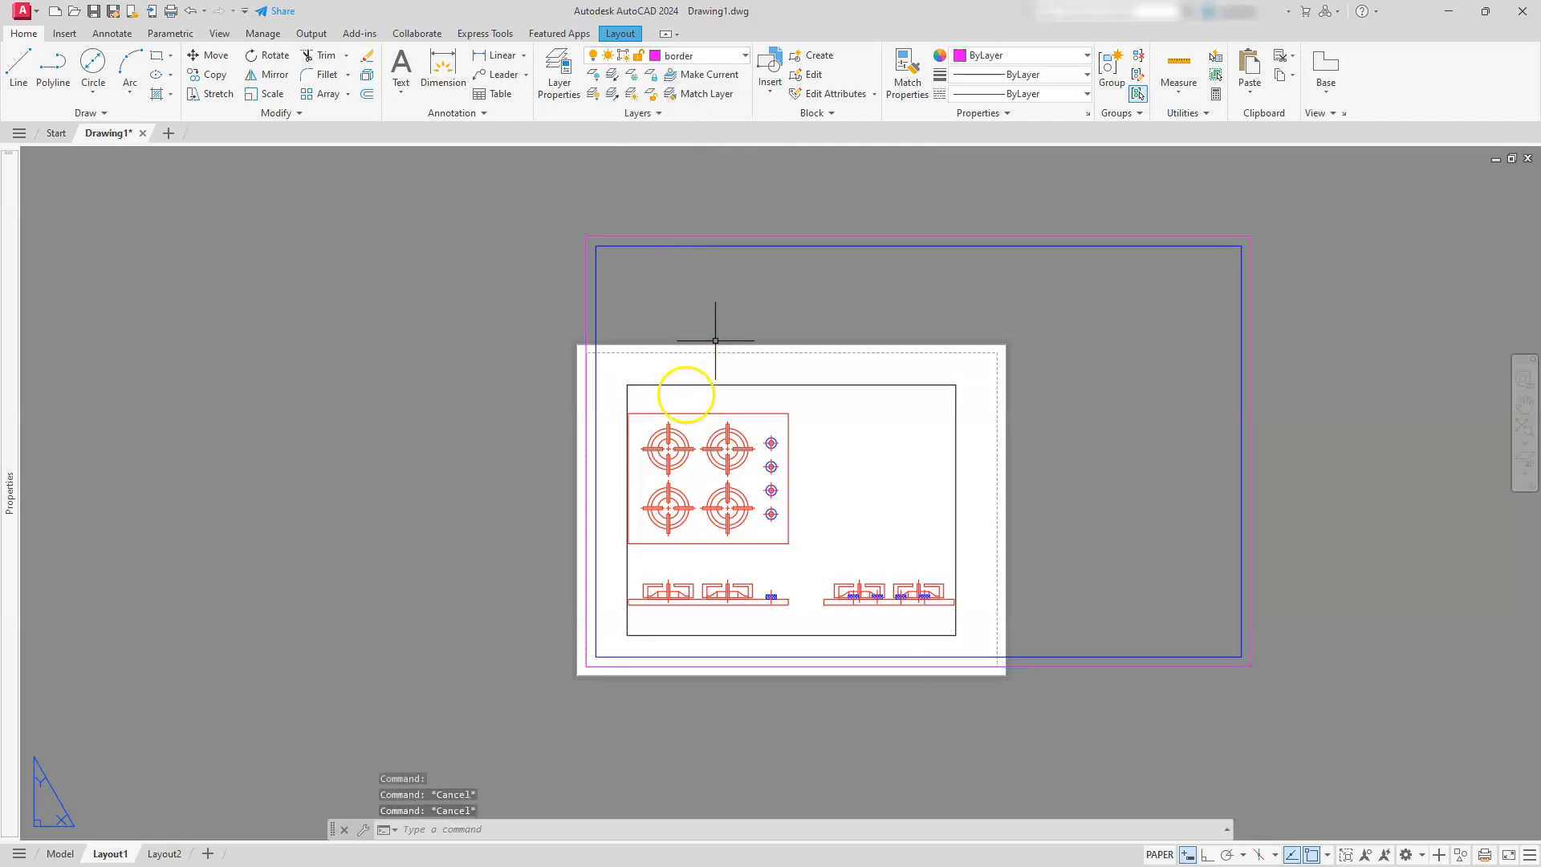
scroll(585, 238, "up", 4)
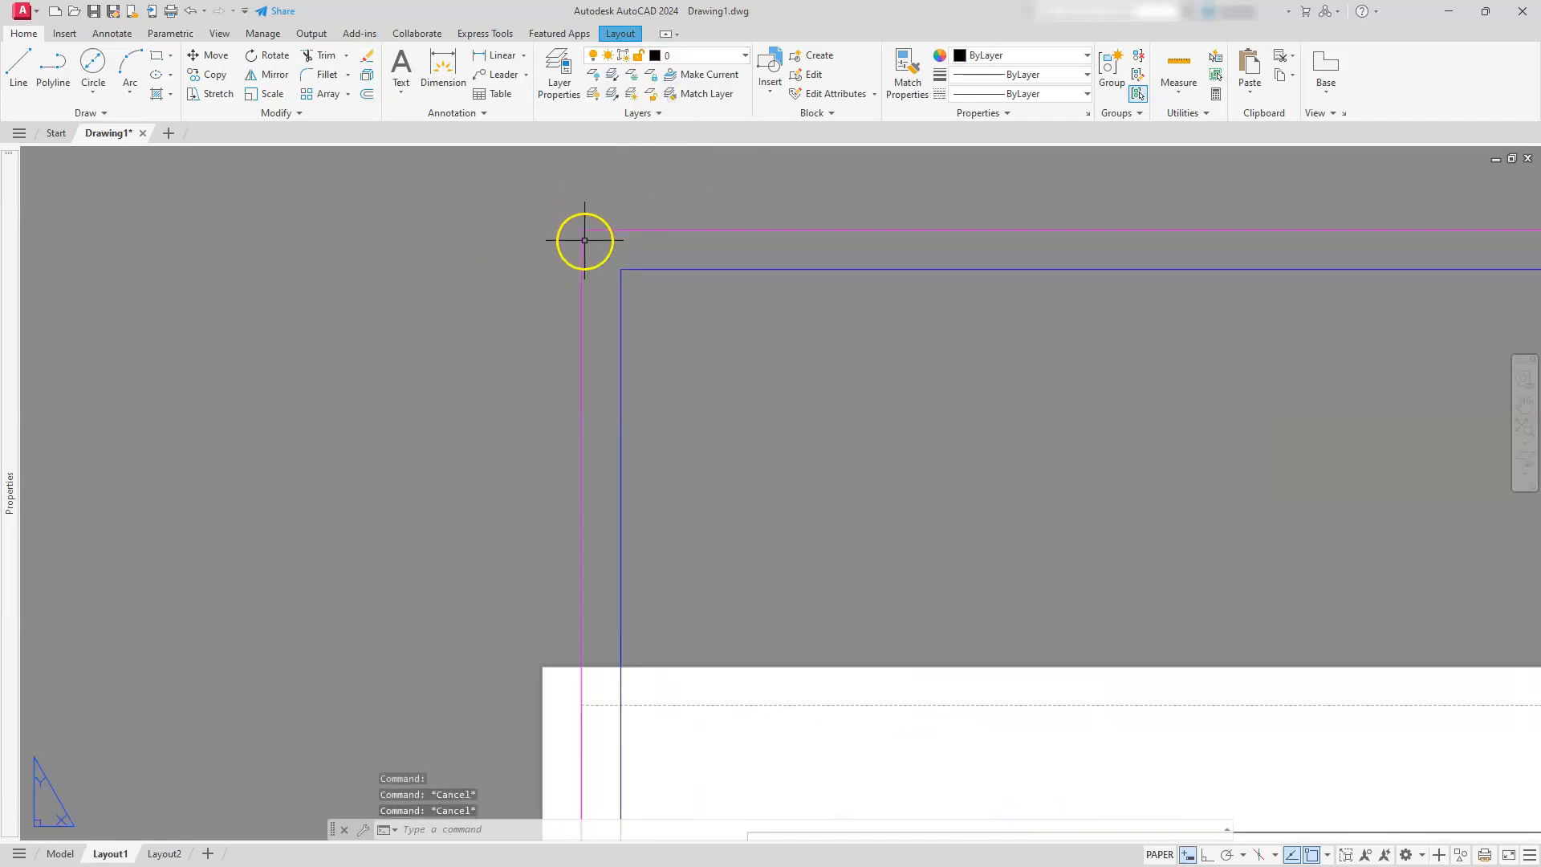
scroll(587, 241, "down", 4)
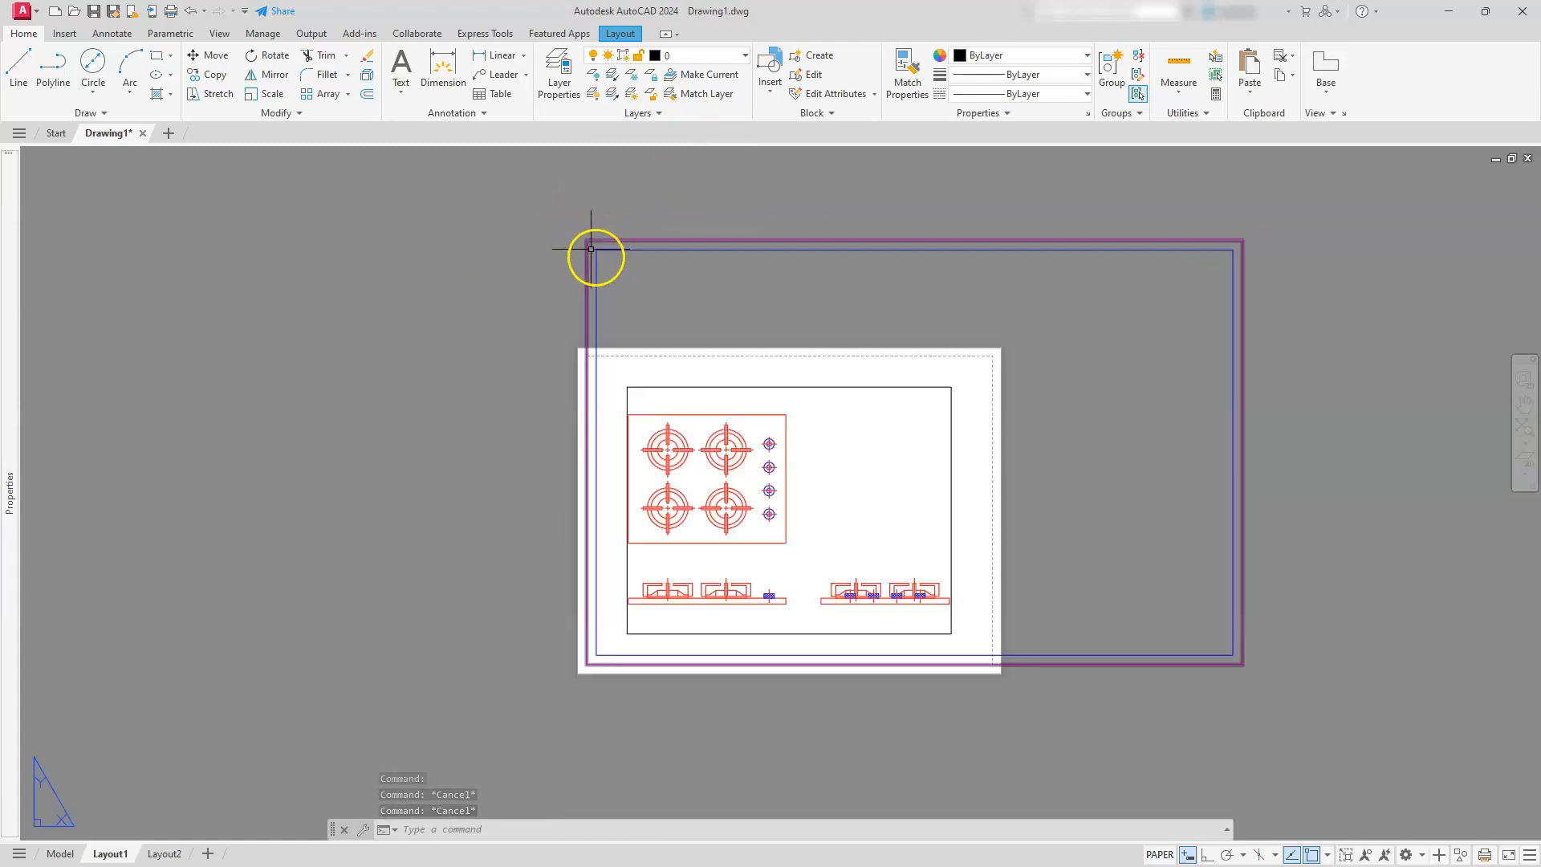
middle_click_drag(676, 366, 593, 322)
left_click(627, 285)
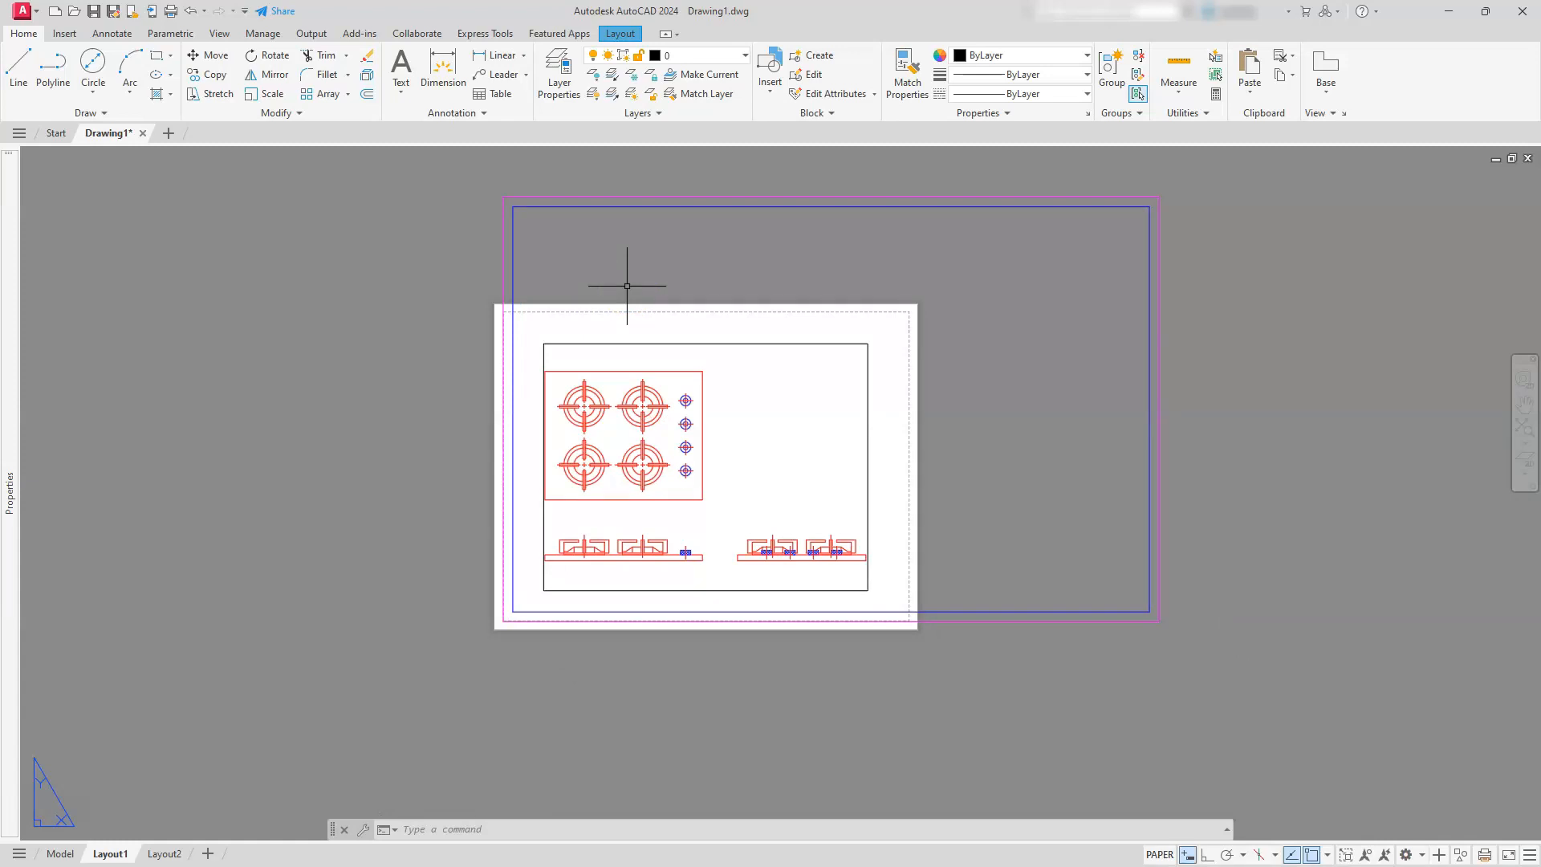
left_click(1523, 430)
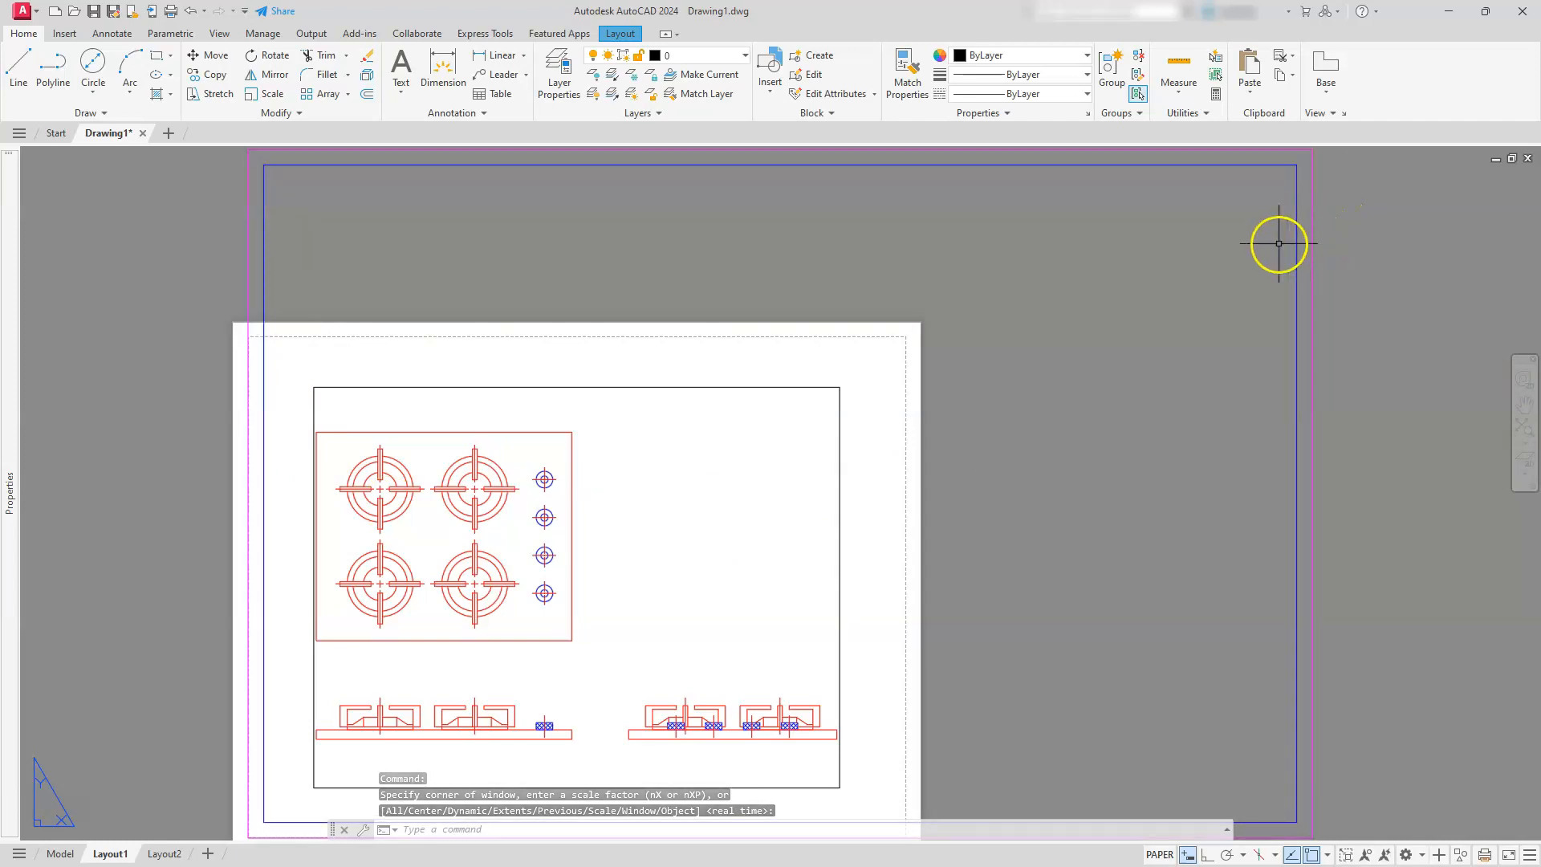
Modify Layout1's page setup to use the DWG To PDF.pc3 plotter and the ANSI full bleed B (17.00 x 11.00 Inches) paper size
left_click(614, 36)
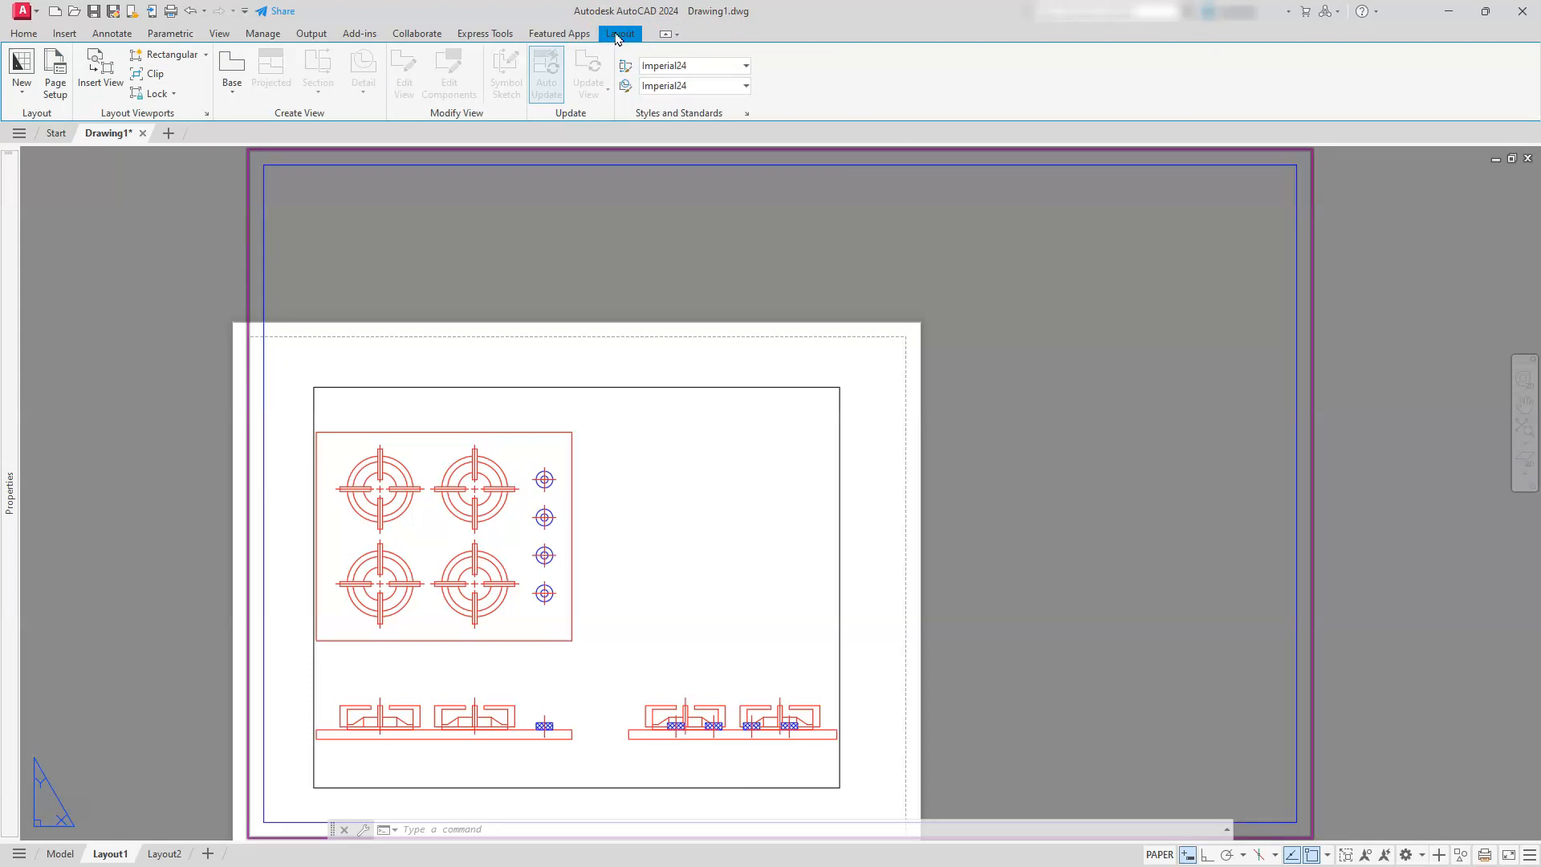
left_click(52, 78)
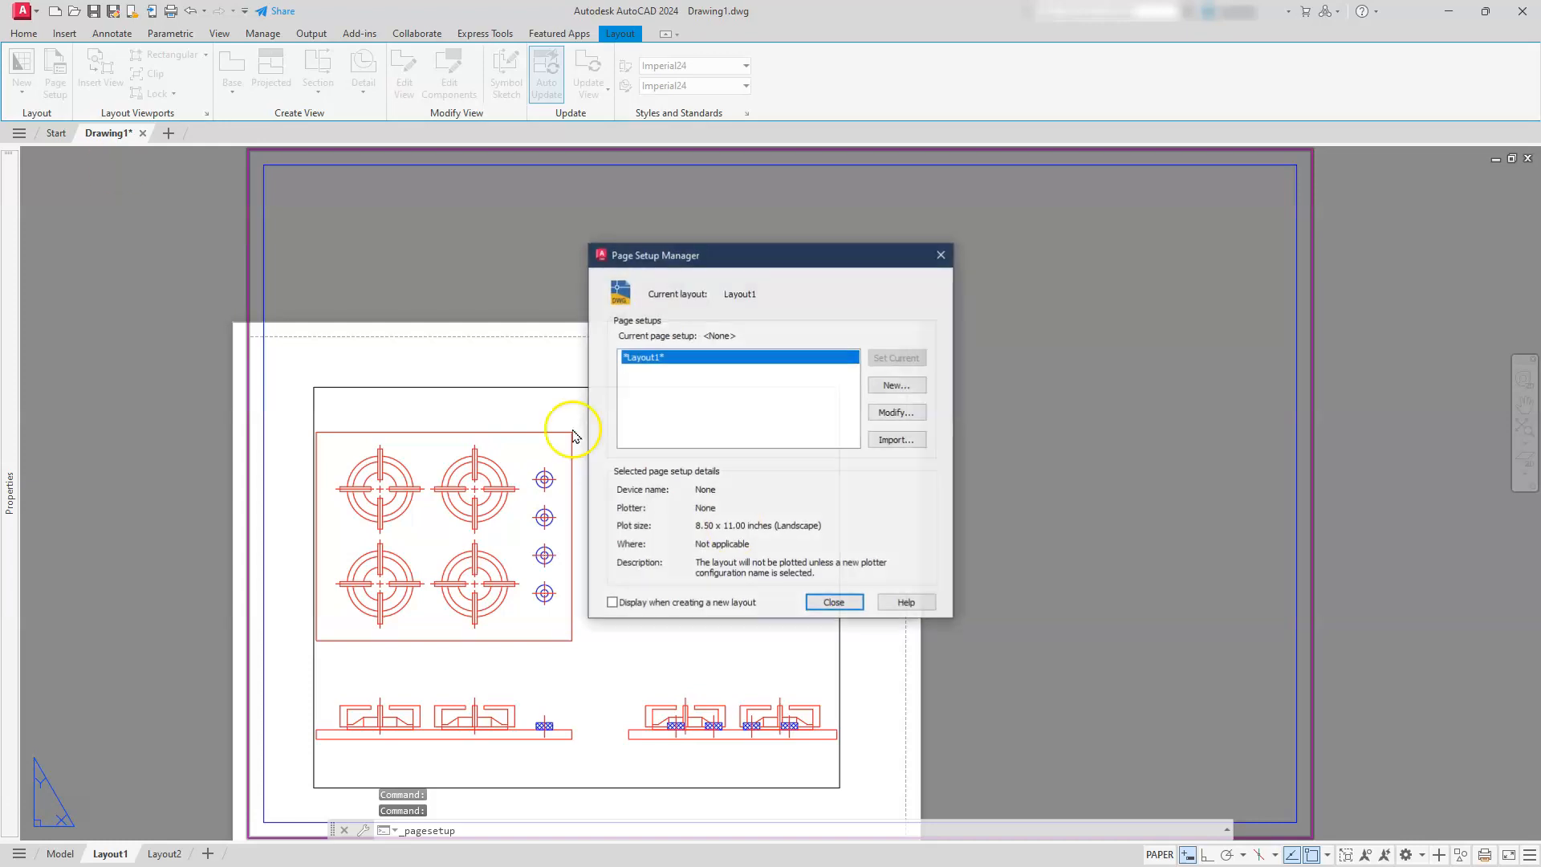
left_click(882, 414)
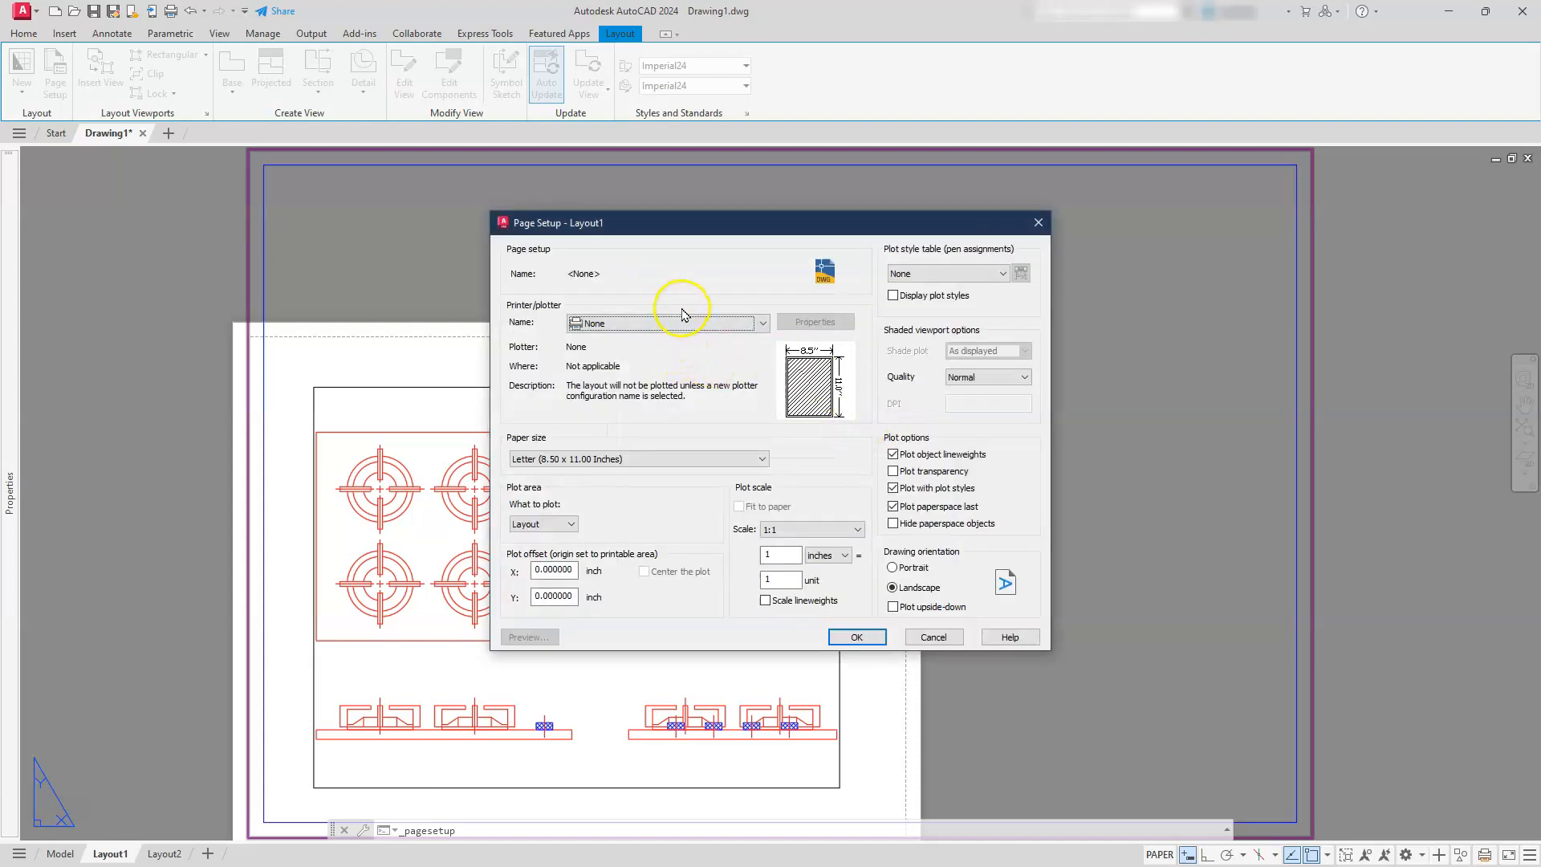
left_click(691, 324)
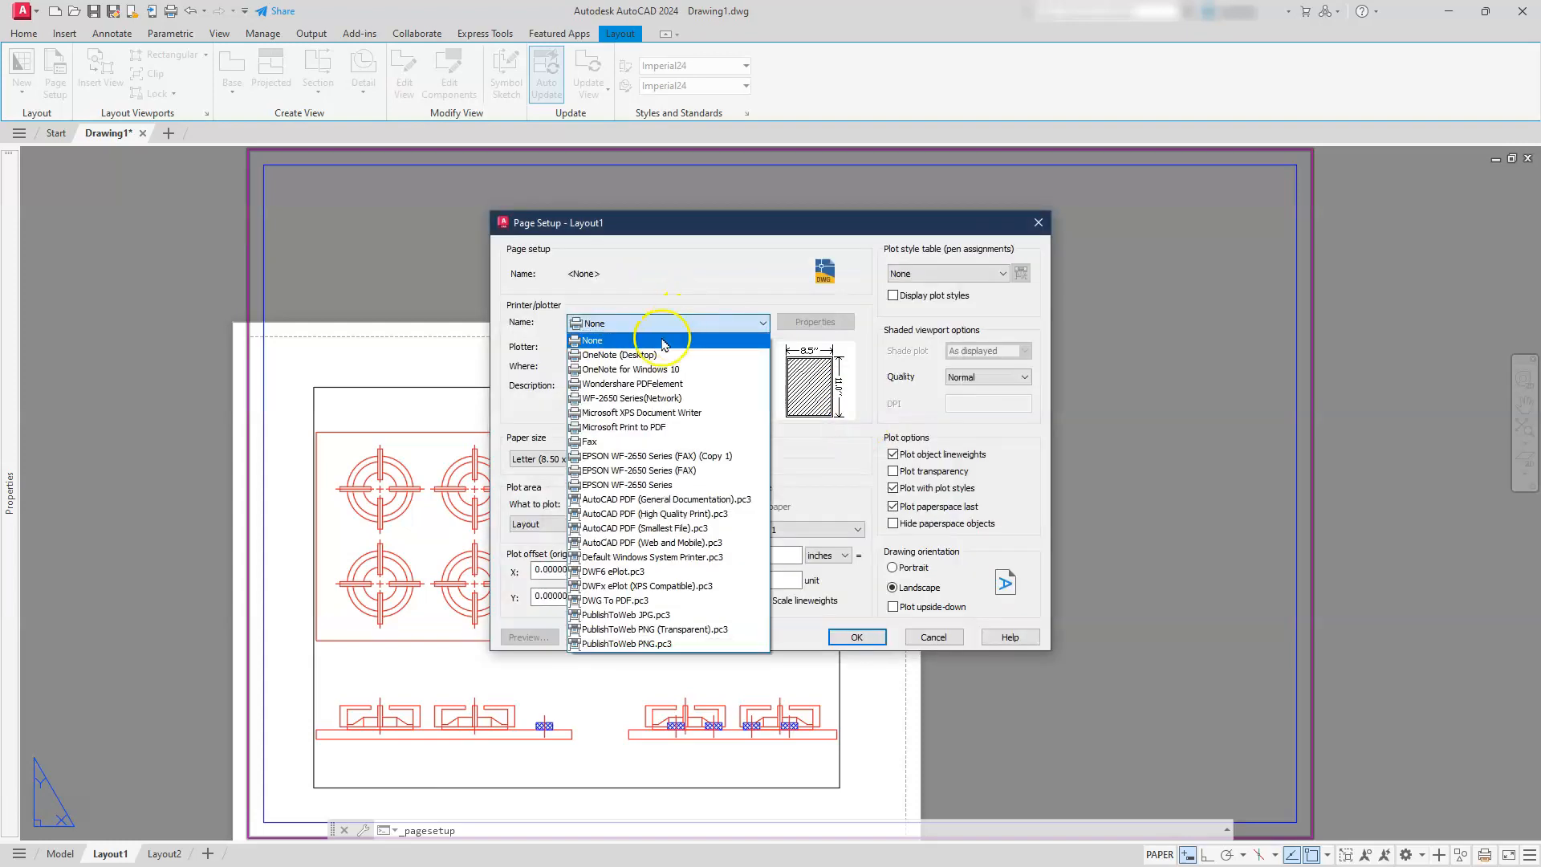
left_click(603, 602)
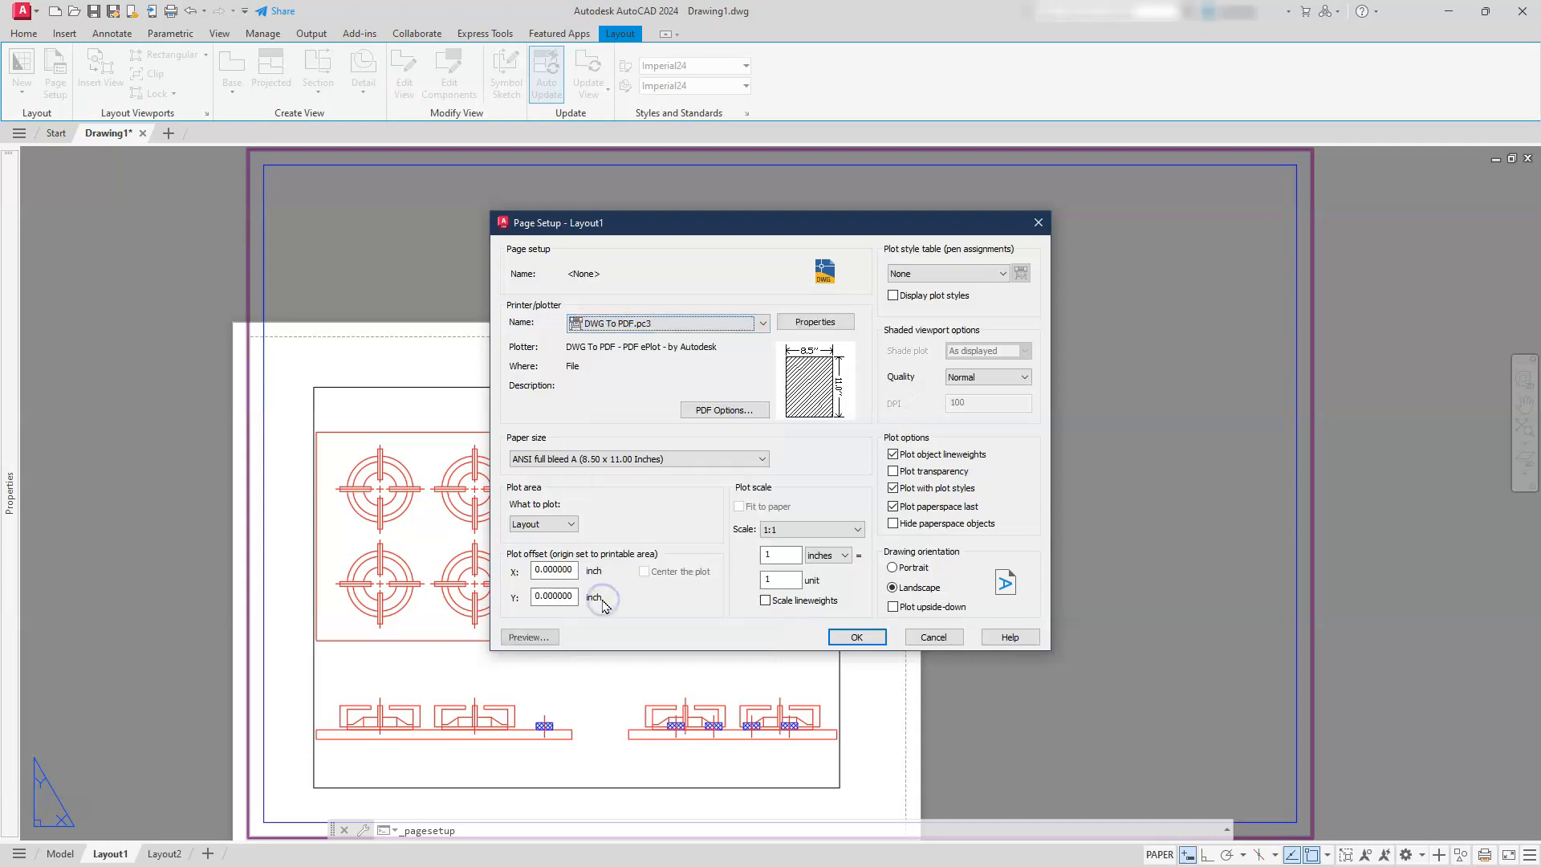
left_click(527, 462)
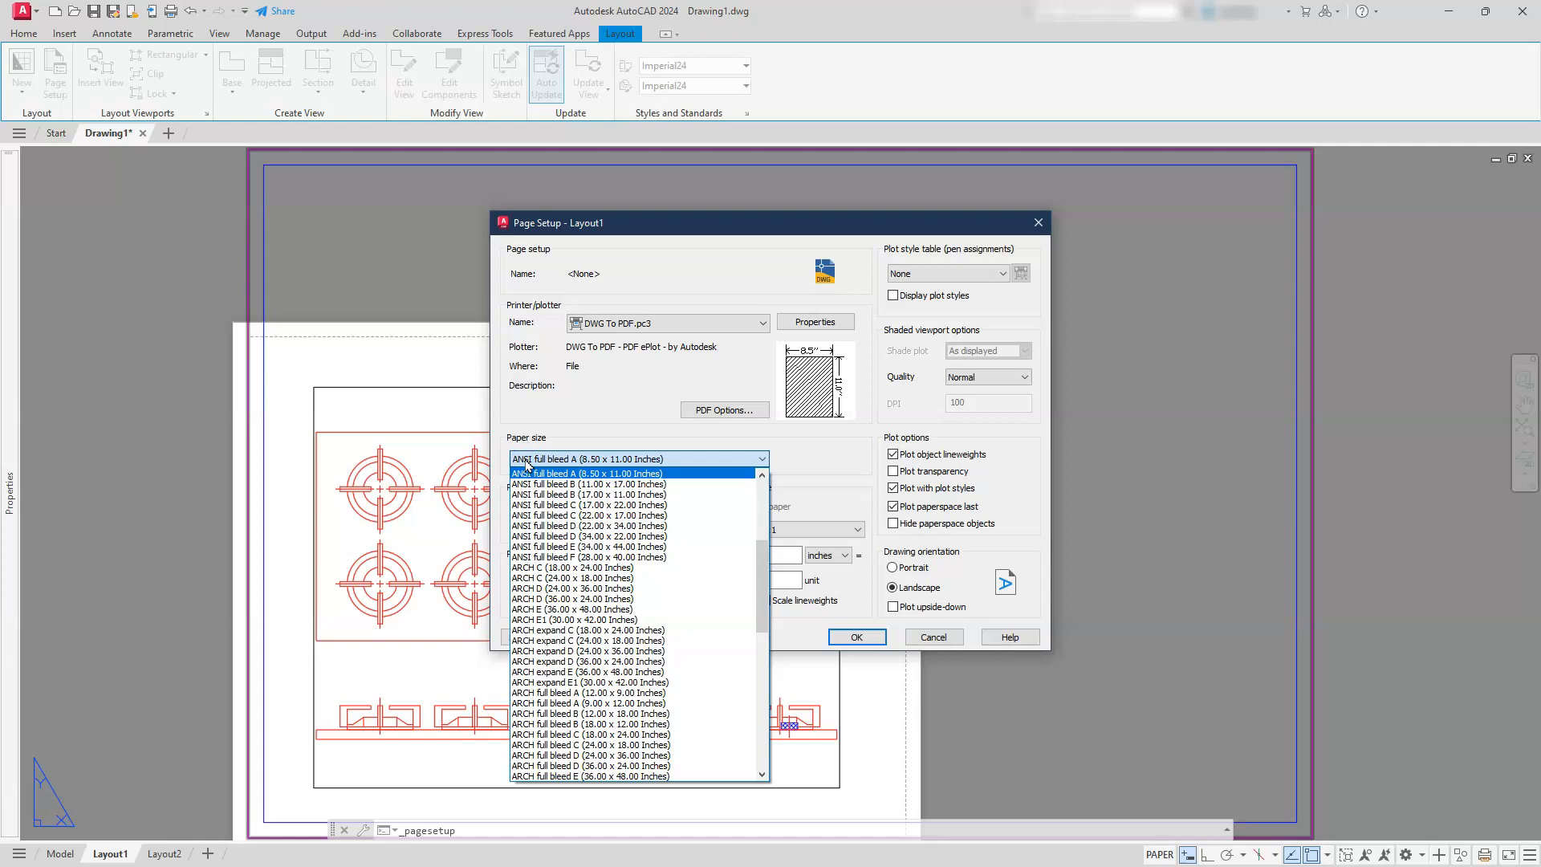
left_click(528, 495)
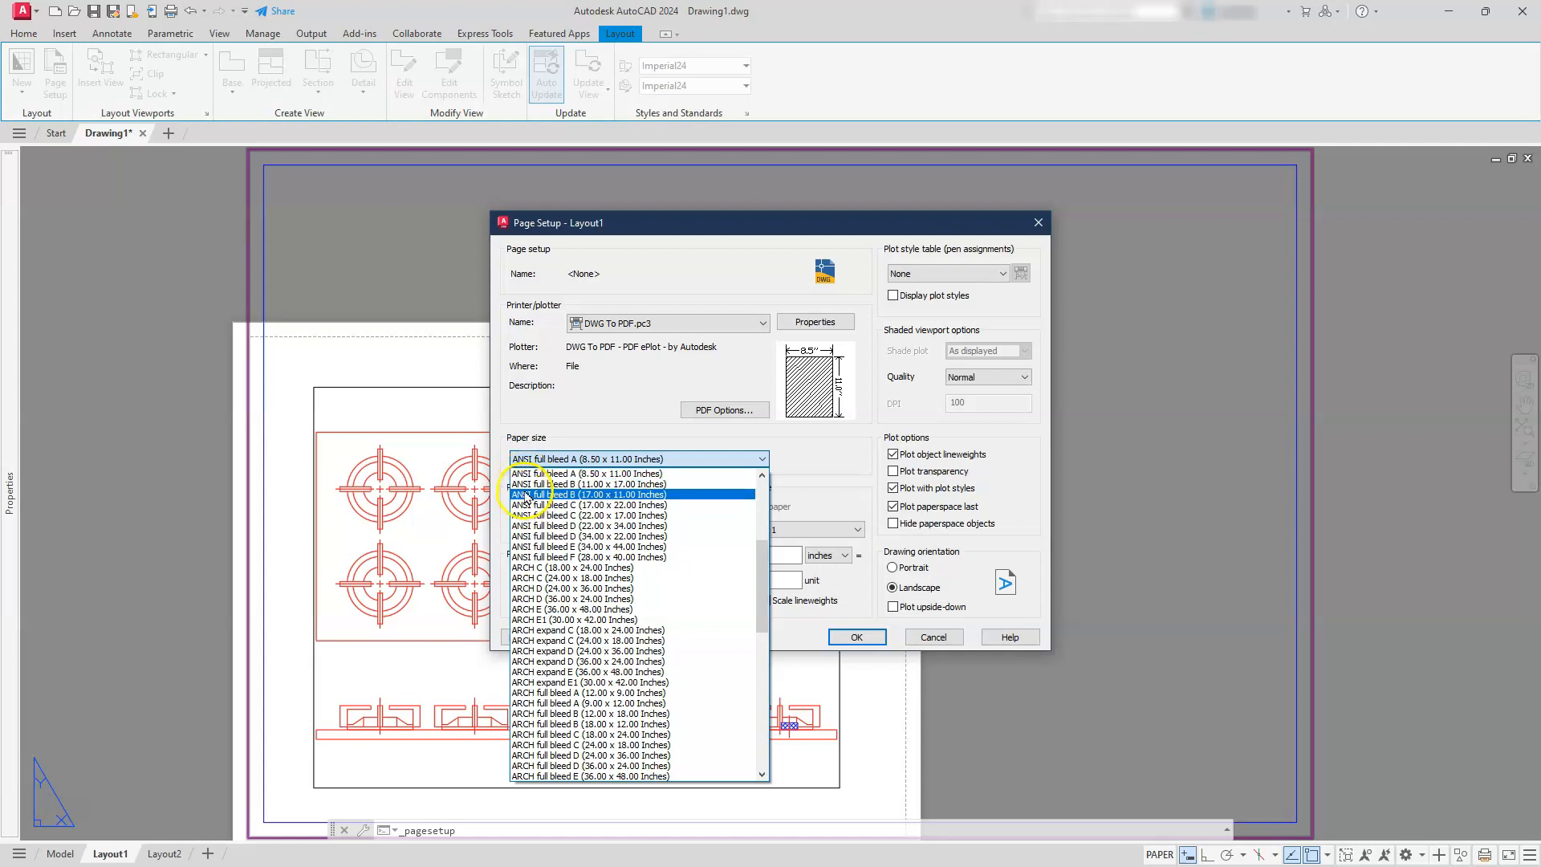
left_click(527, 494)
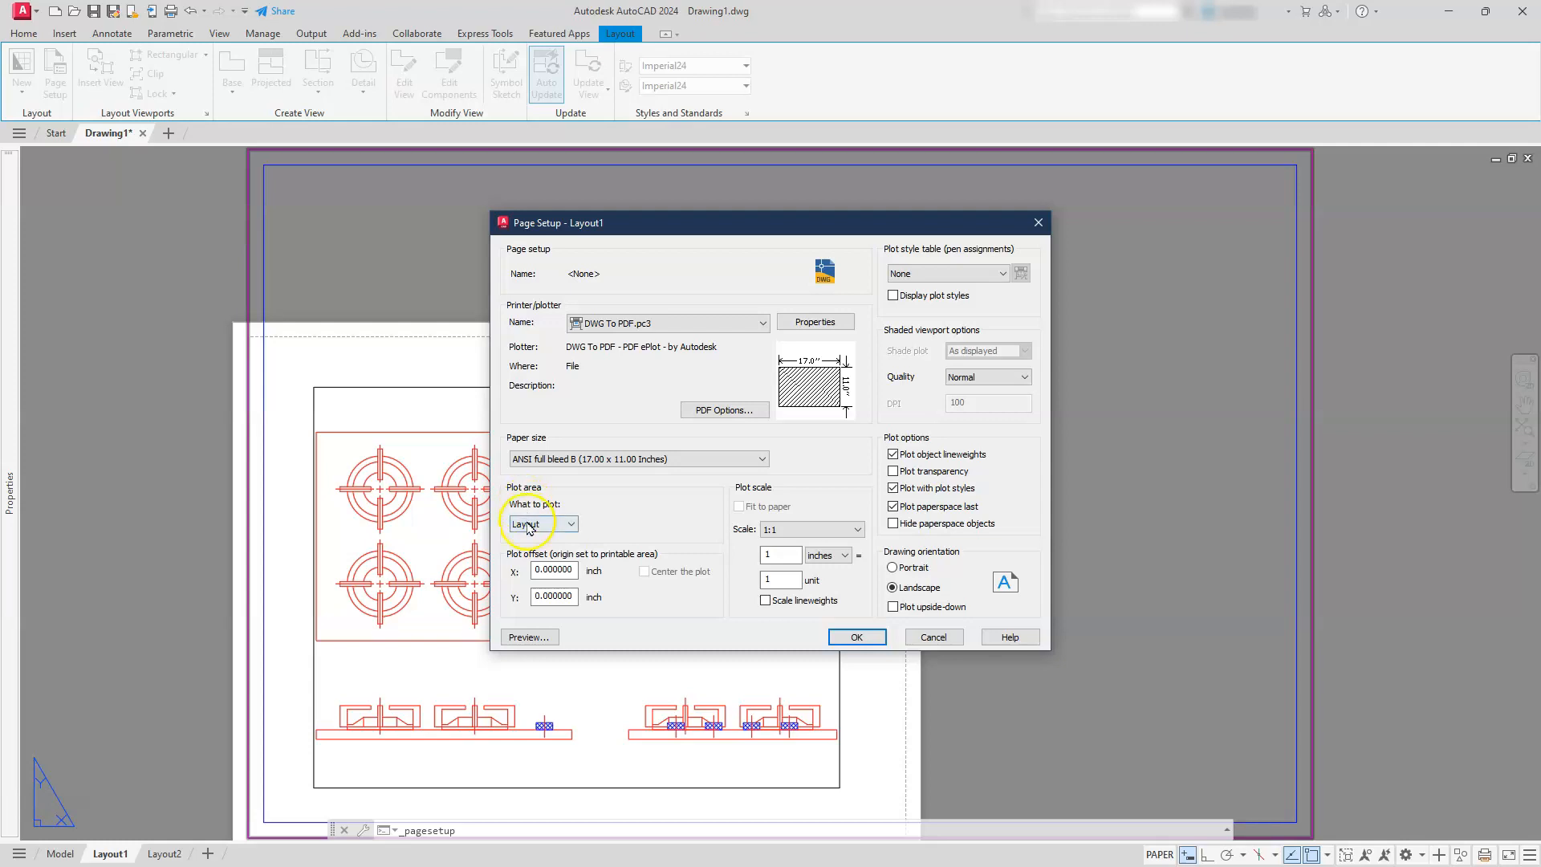
Plot the layout extents centered at 1:1 with the plot style table set to None, and apply the page setup
left_click(529, 525)
left_click(528, 549)
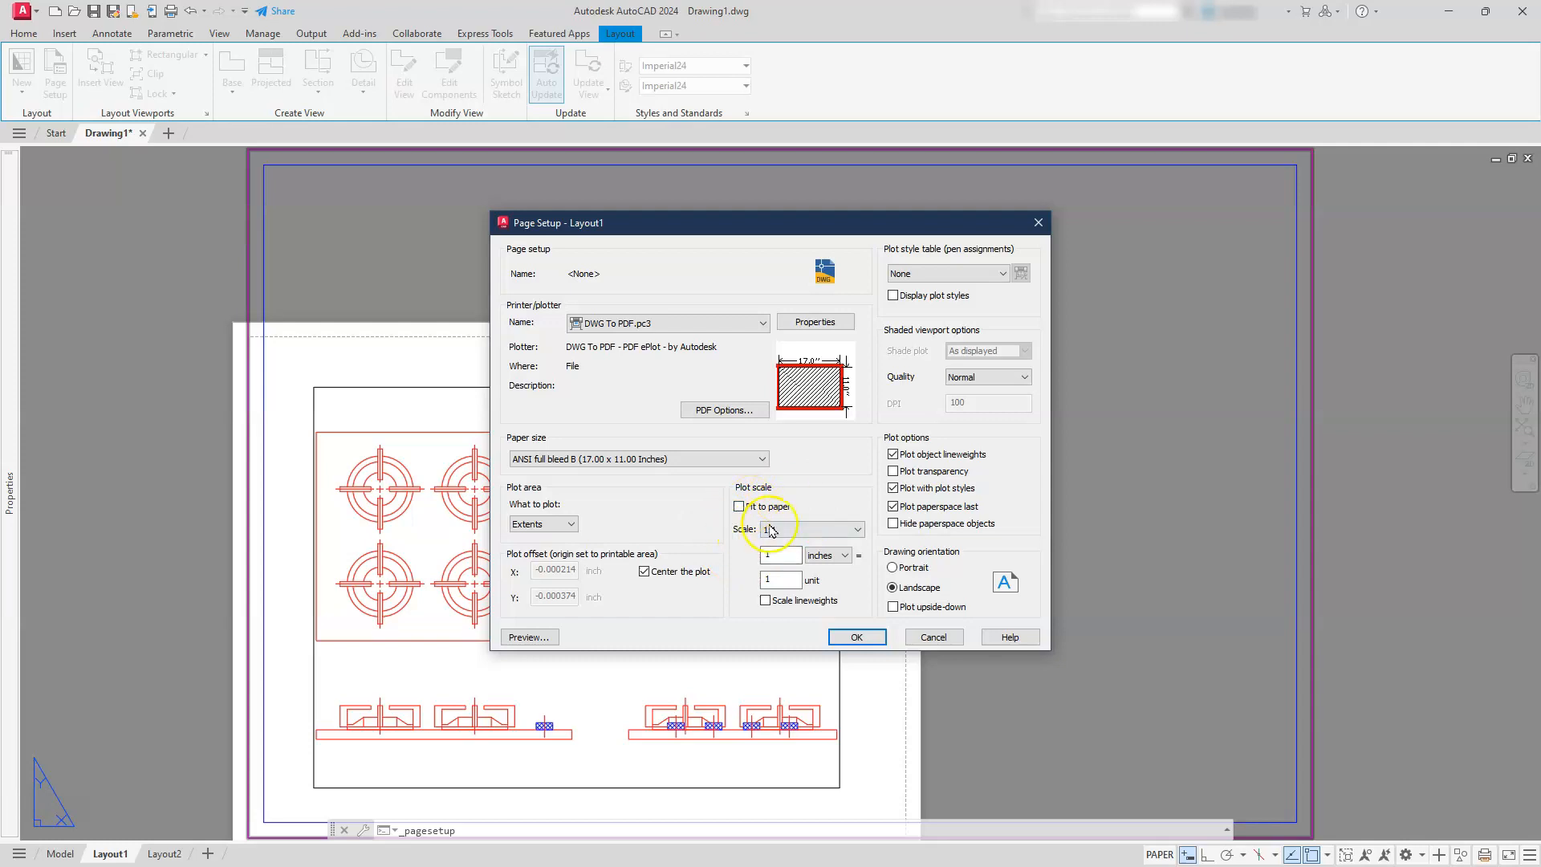
left_click(857, 637)
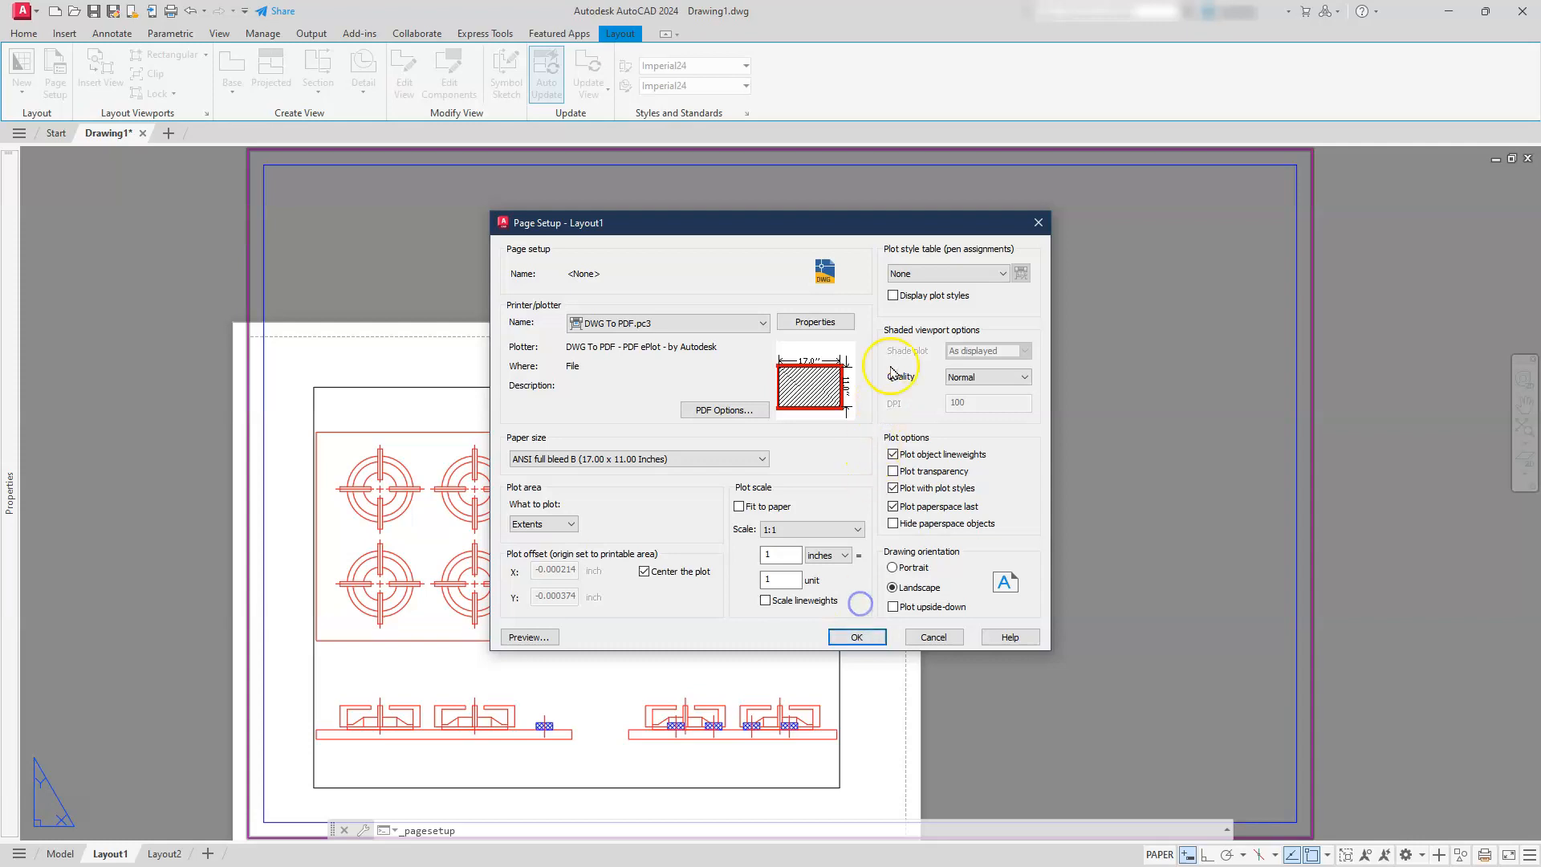
left_click(957, 273)
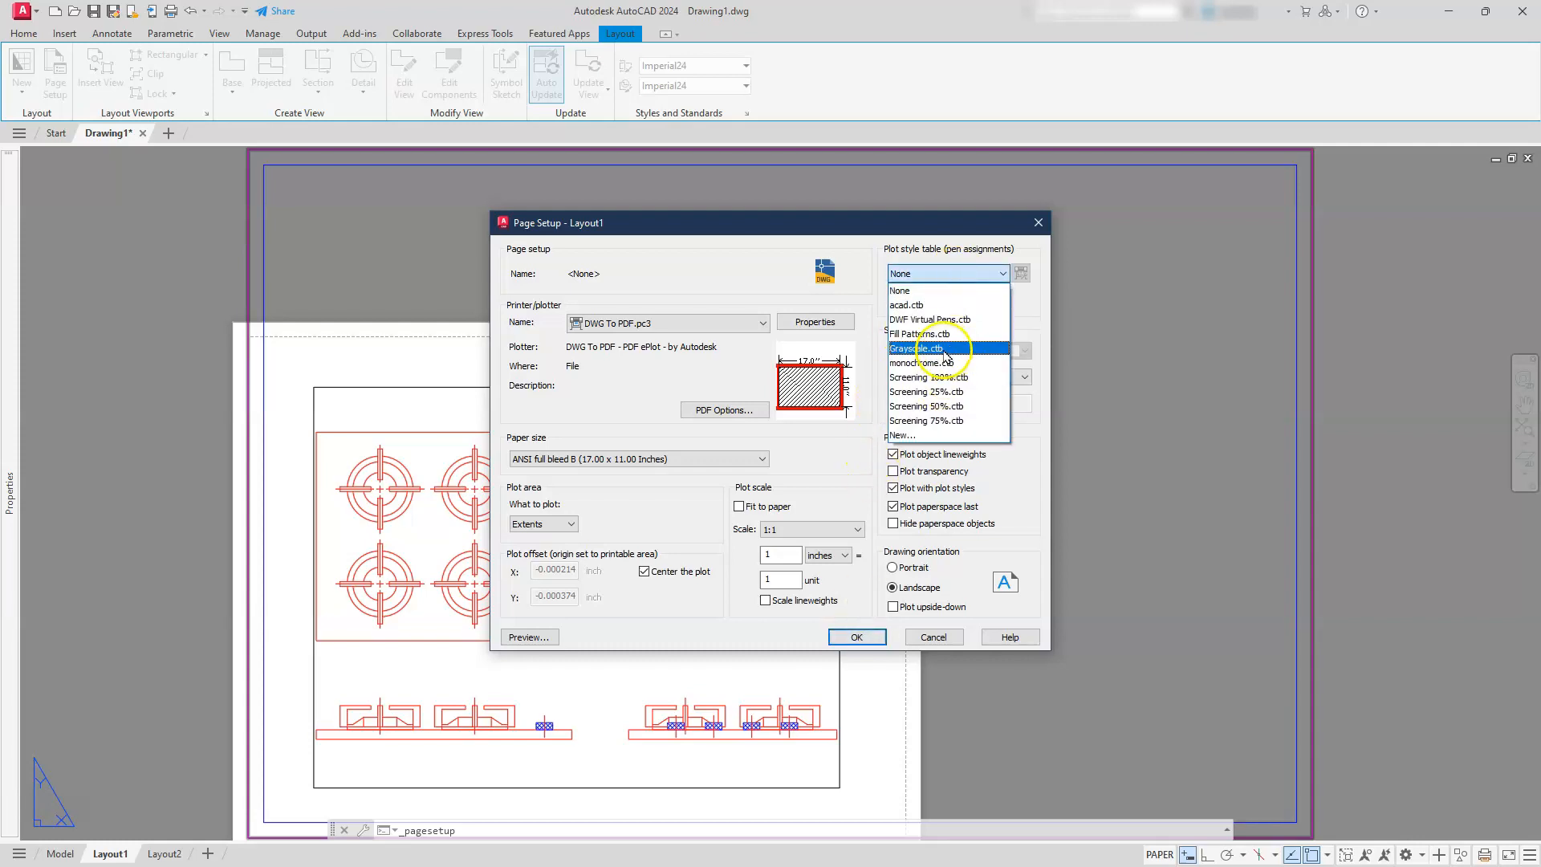
left_click(934, 290)
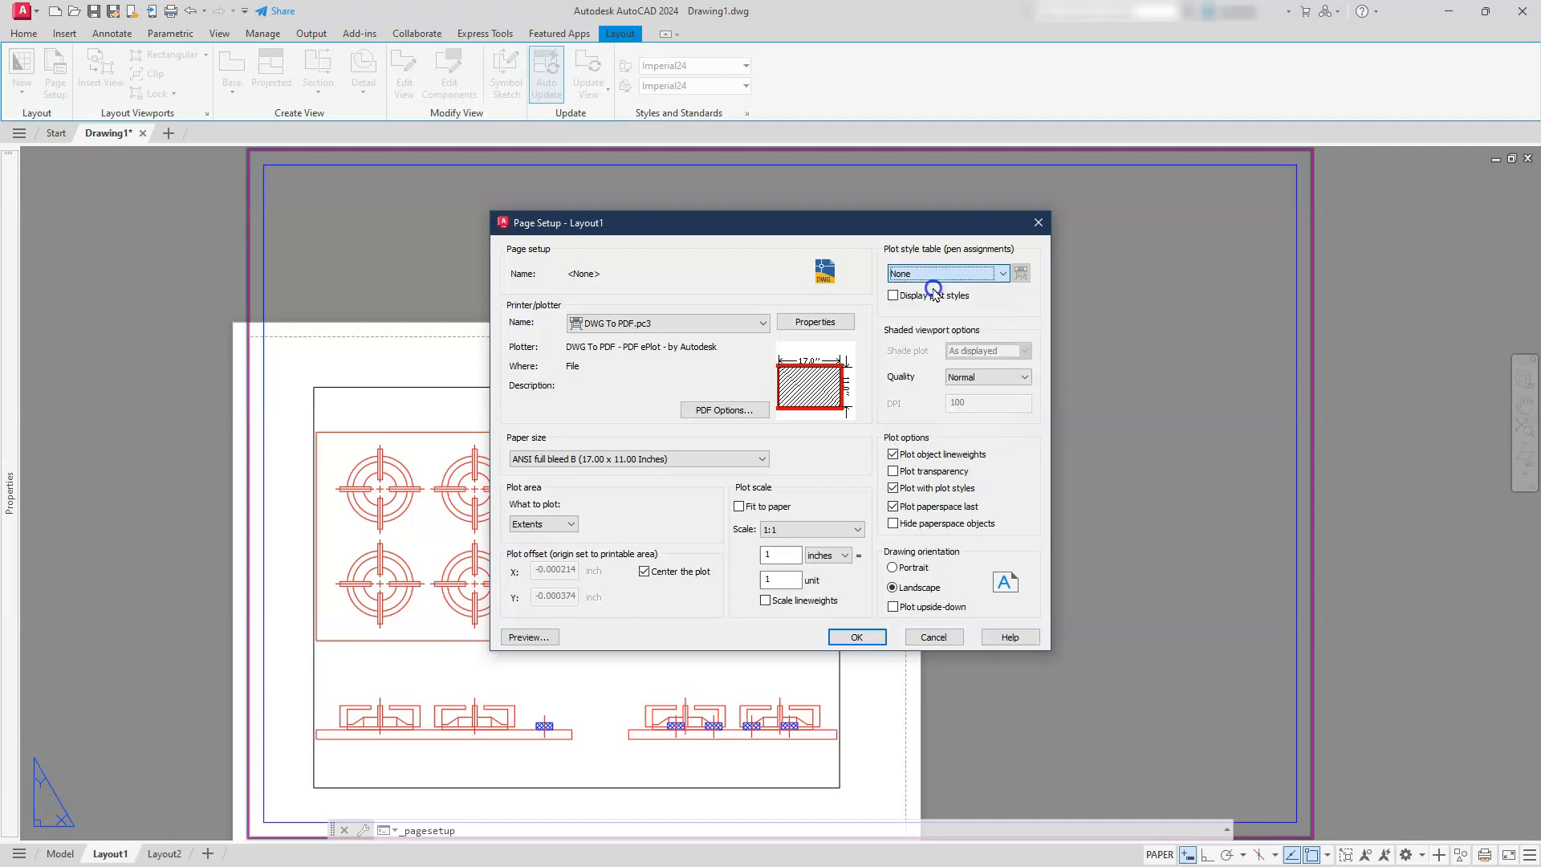
left_click(861, 637)
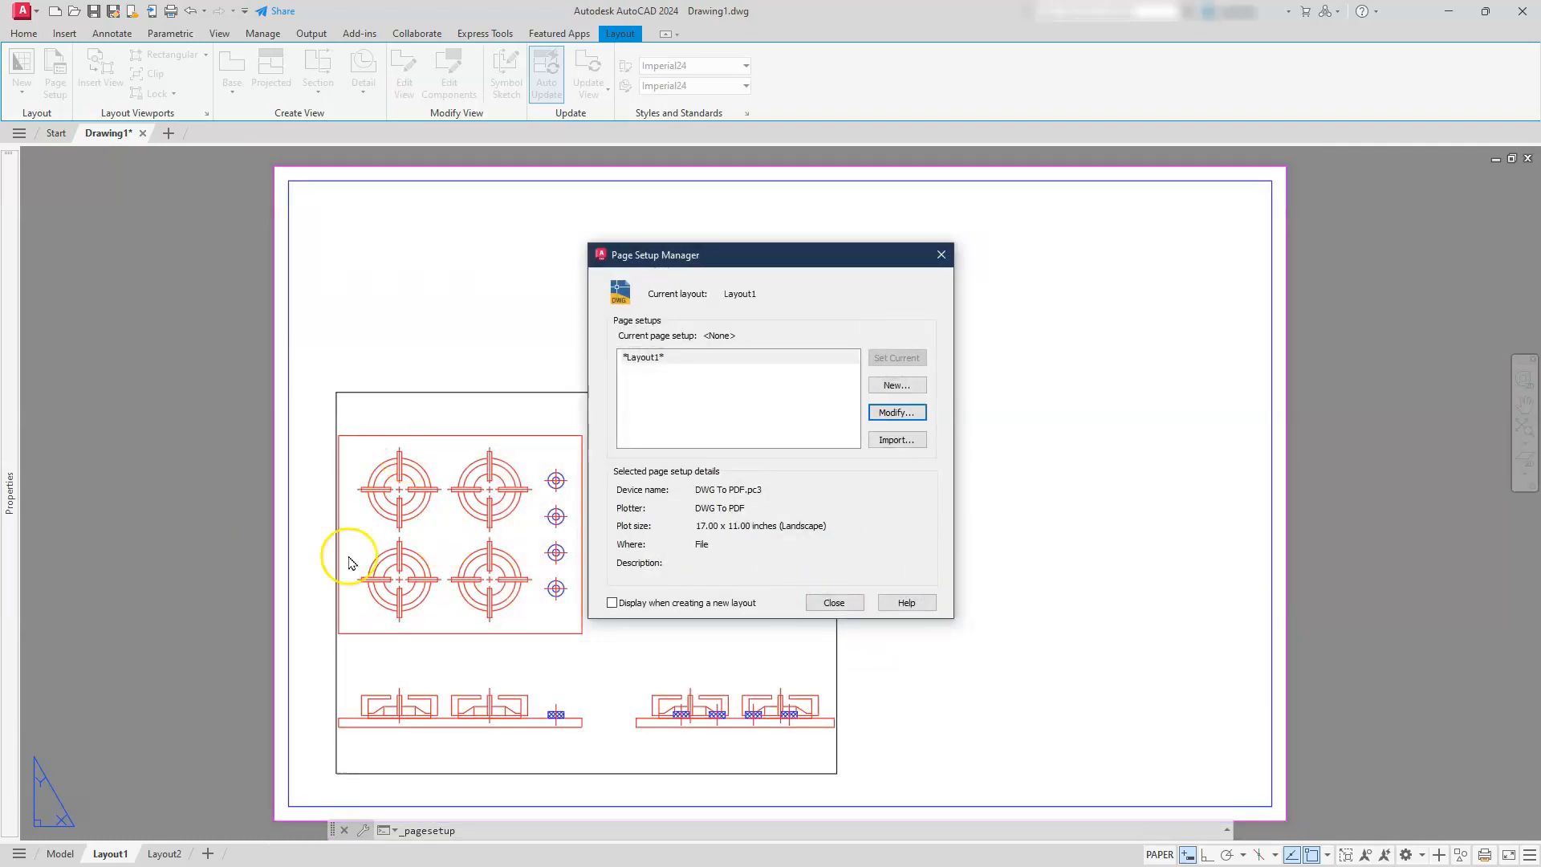
left_click(834, 603)
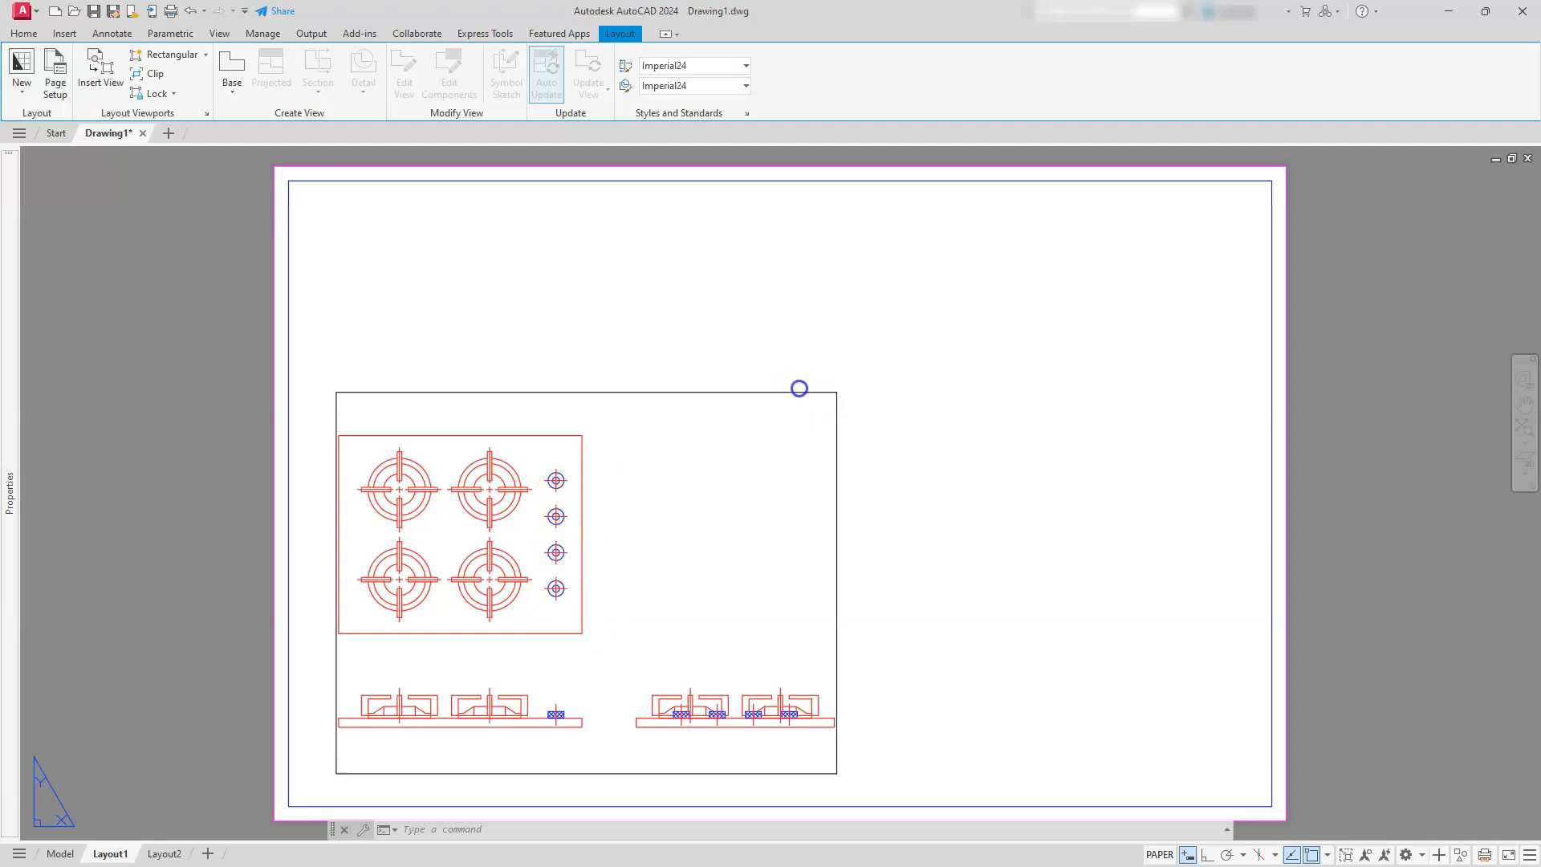
Enlarge the viewport by stretching its upper-right corner up and outward, and zoom to the drawing extents inside it
left_click(800, 391)
left_click(768, 346)
left_click(796, 407)
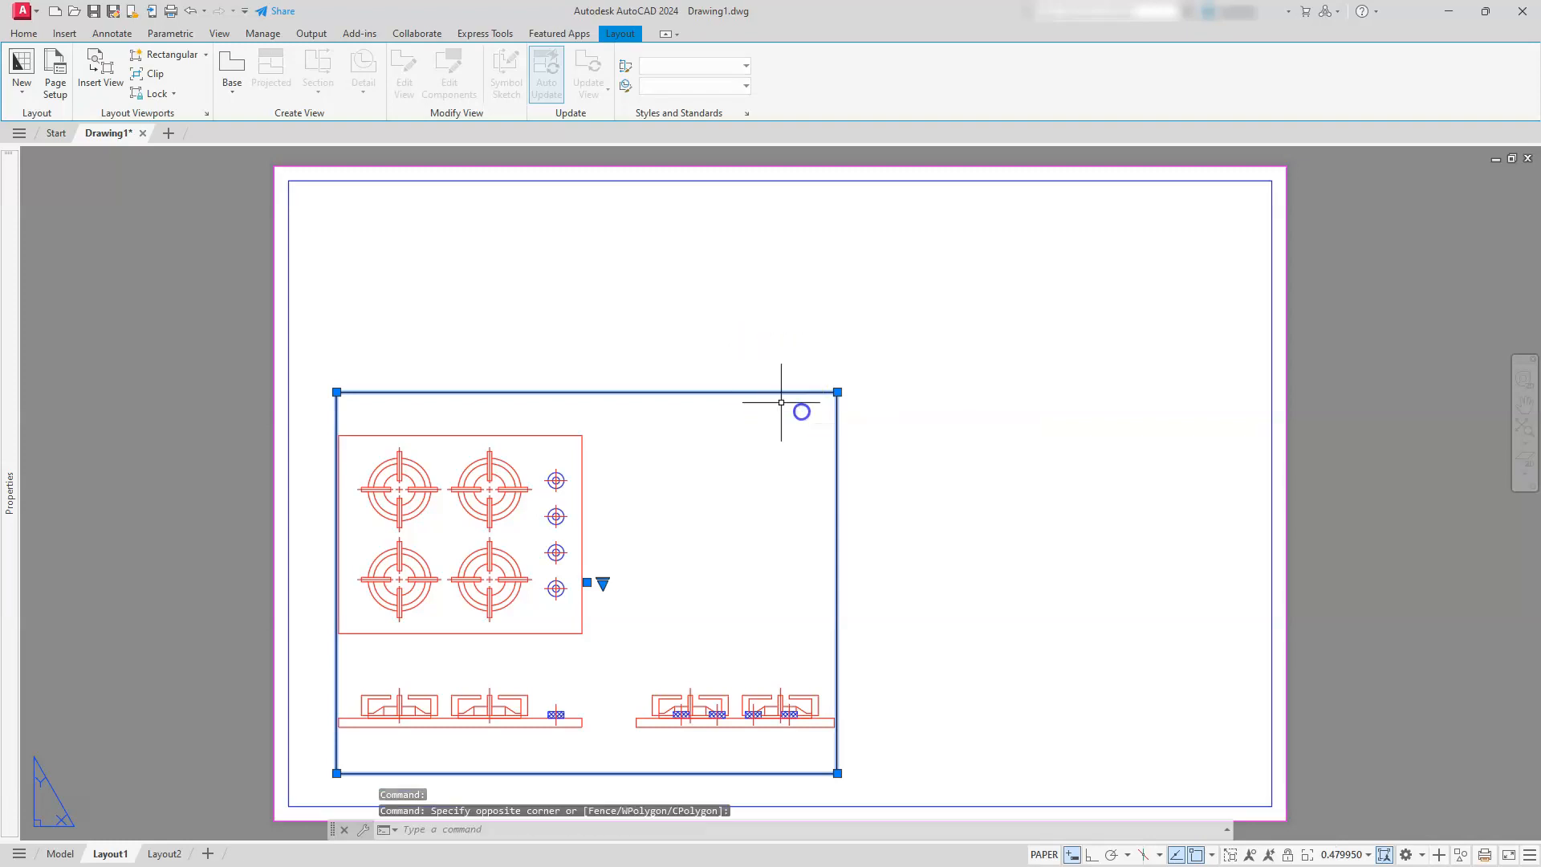
left_click(837, 392)
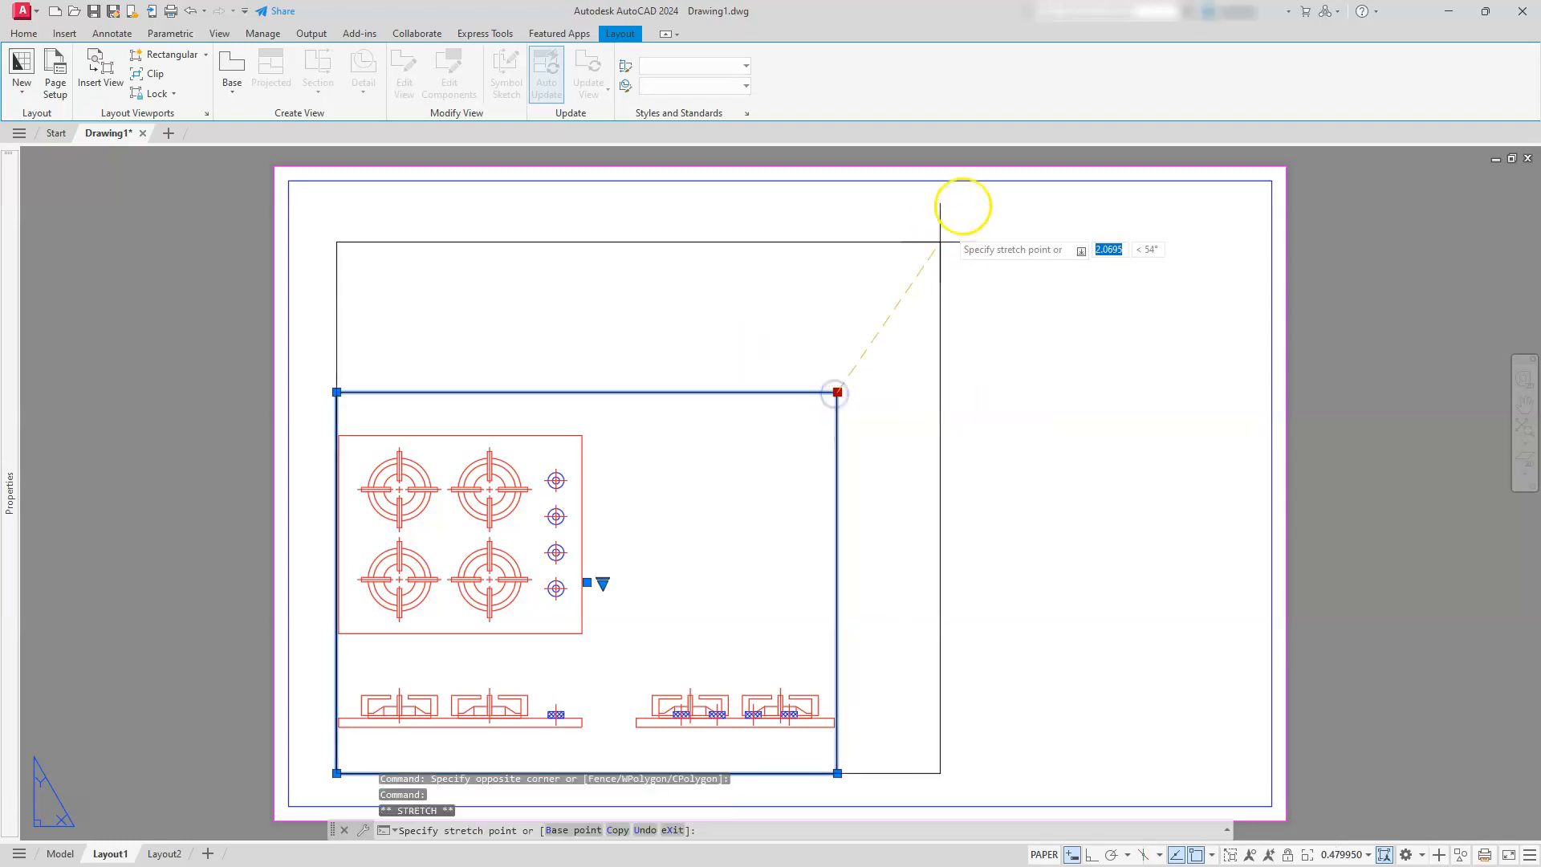
left_click(978, 203)
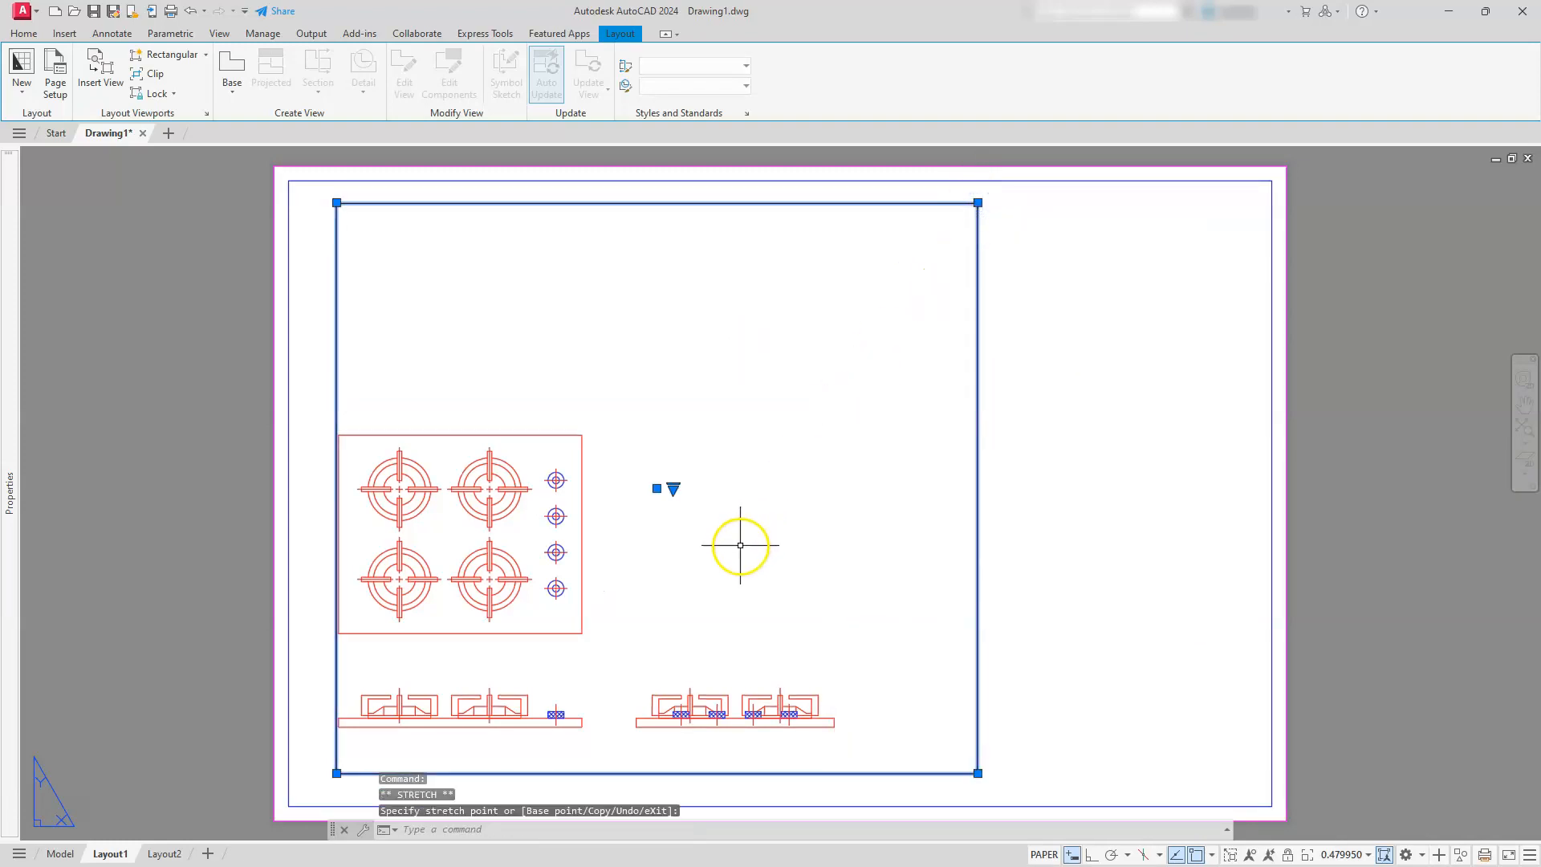
double_click(706, 367)
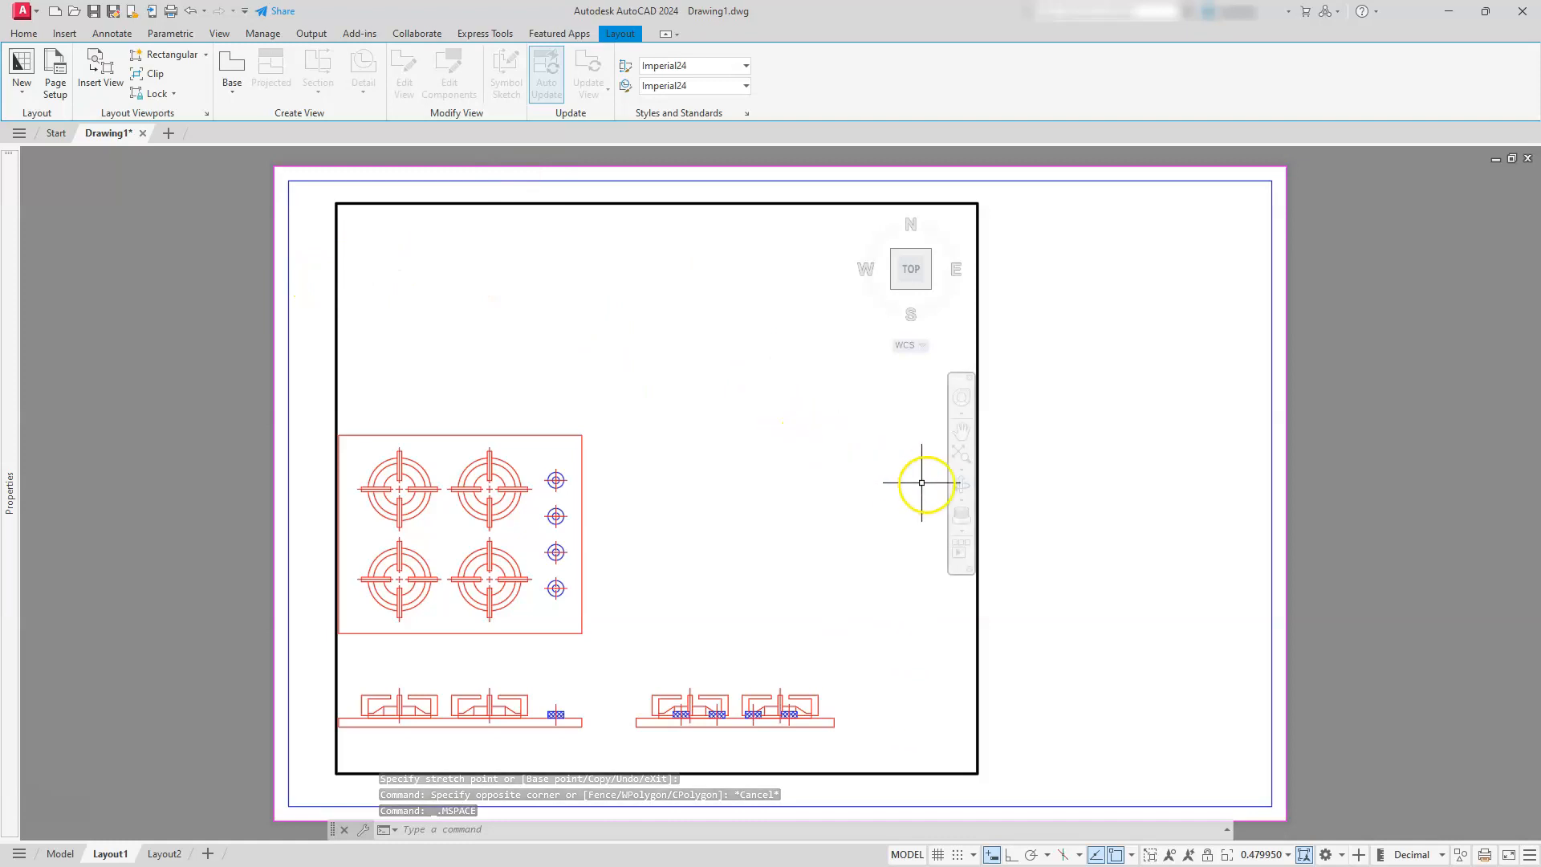
left_click(961, 458)
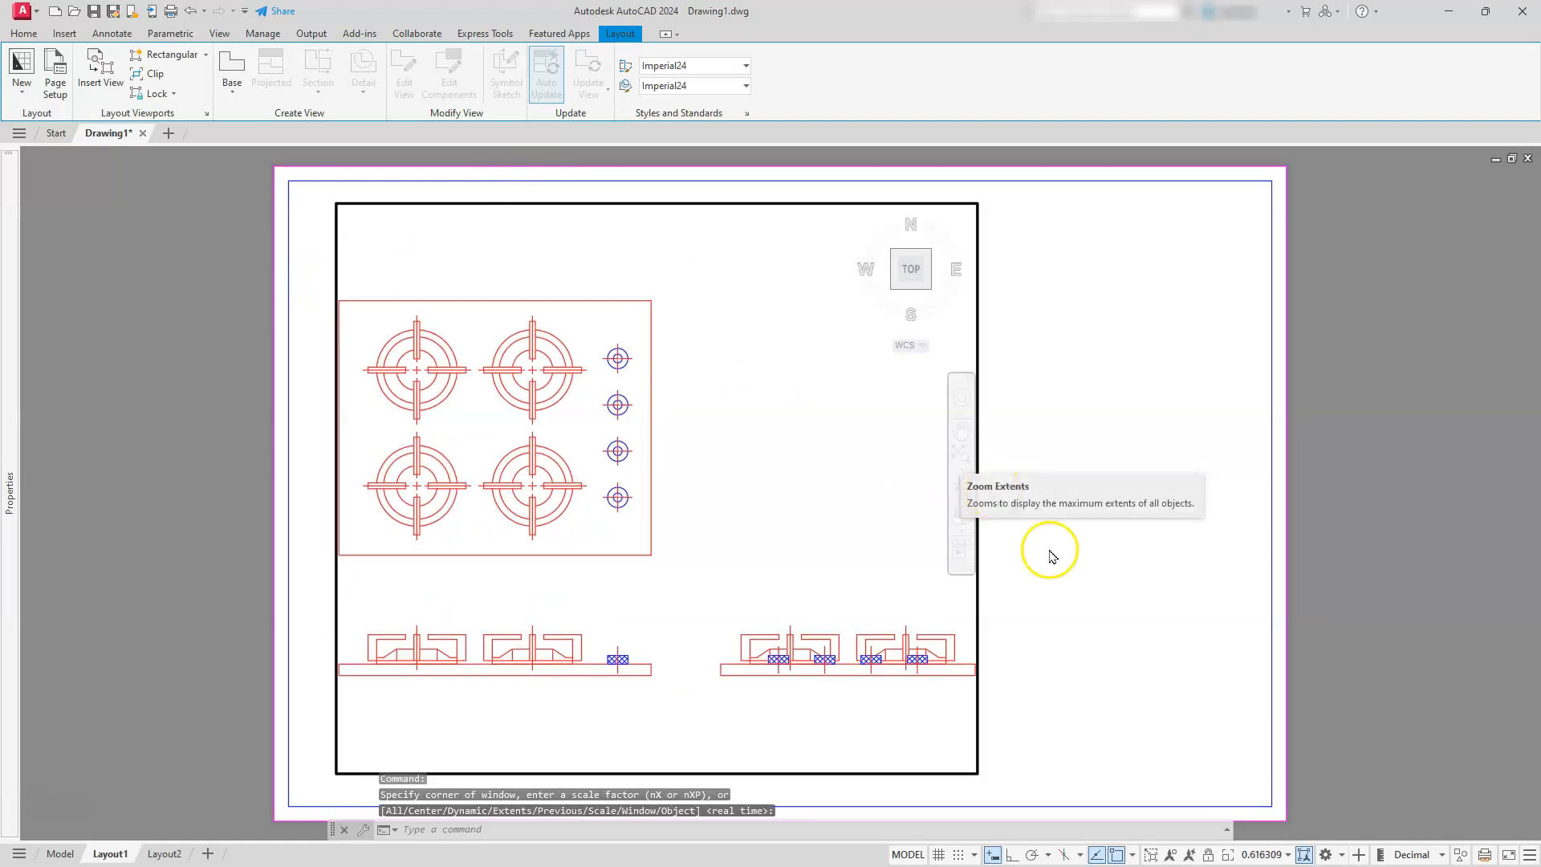
Try viewport scales of 1/4" = 1'-0" and 1" = 1'-0" on the active viewport
left_click(1262, 855)
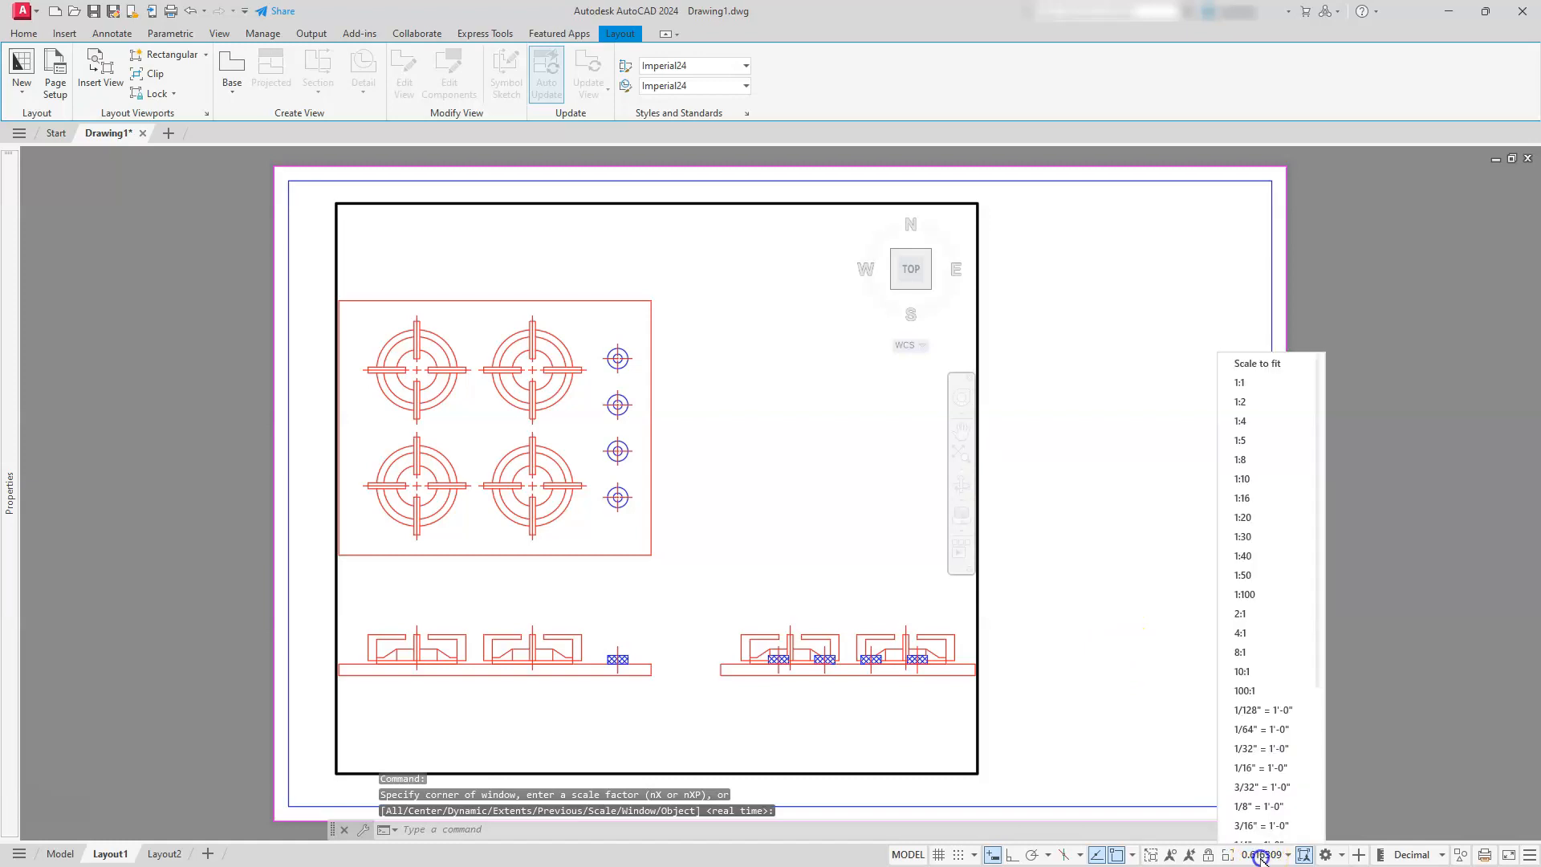
scroll(1254, 795, "down", 1)
scroll(1254, 795, "down", 4)
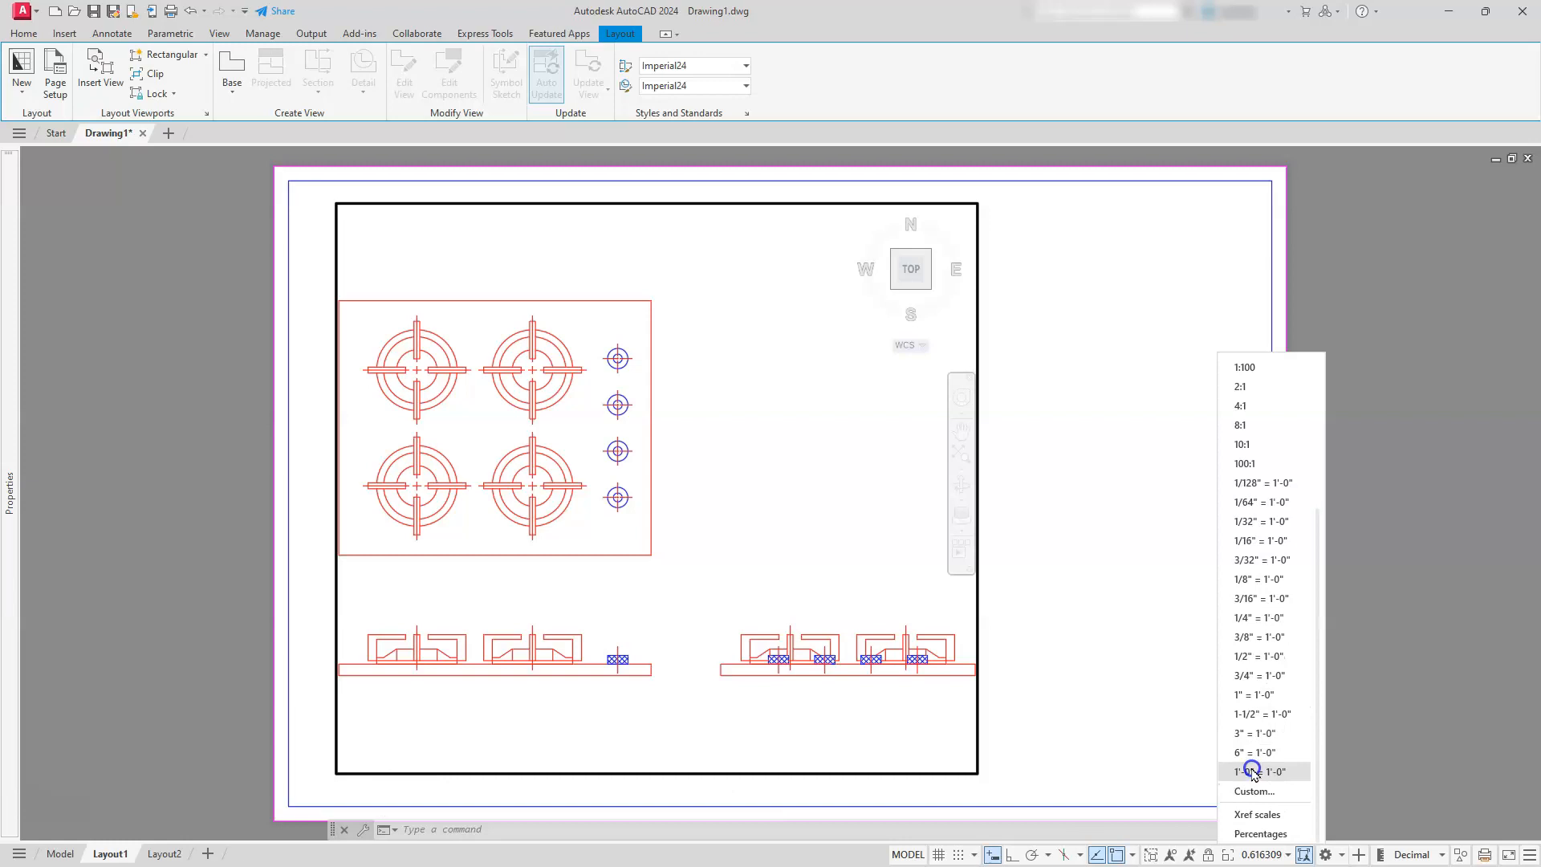
left_click(1261, 618)
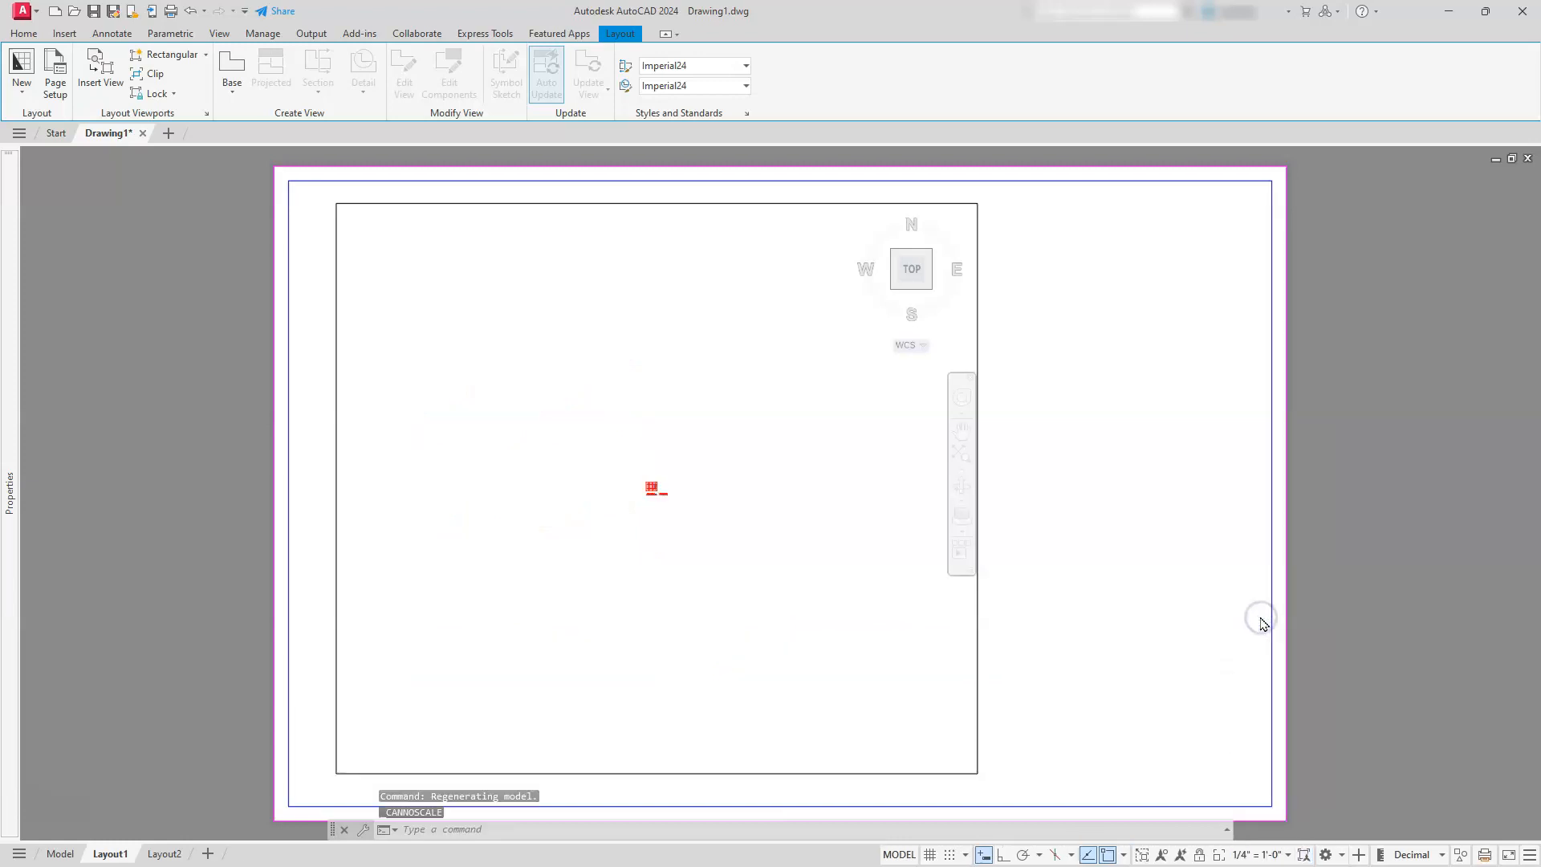
left_click(1260, 856)
scroll(1260, 706, "down", 3)
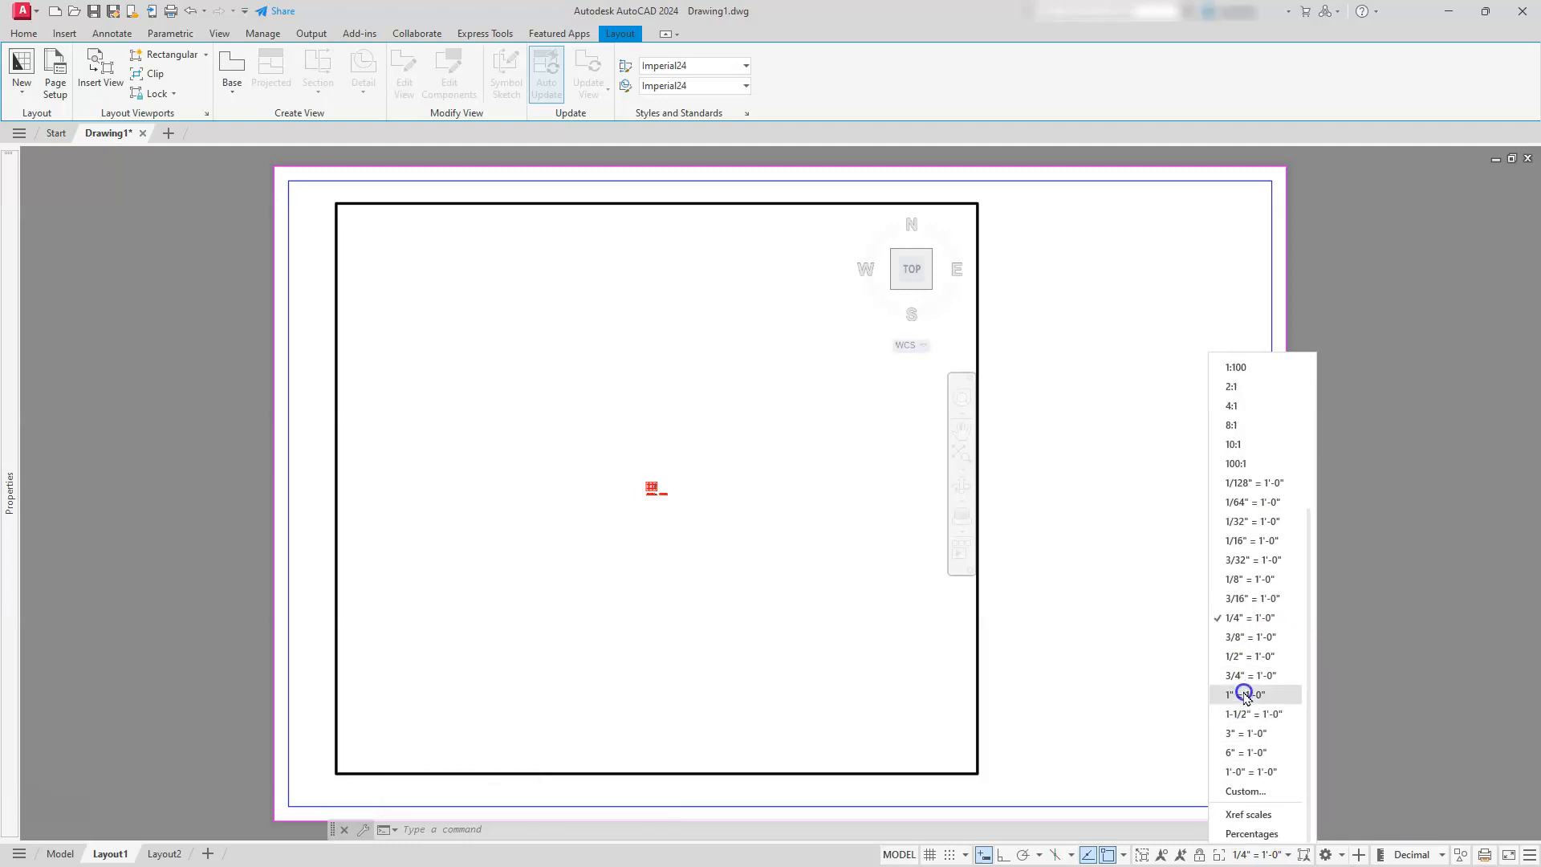
left_click(1242, 694)
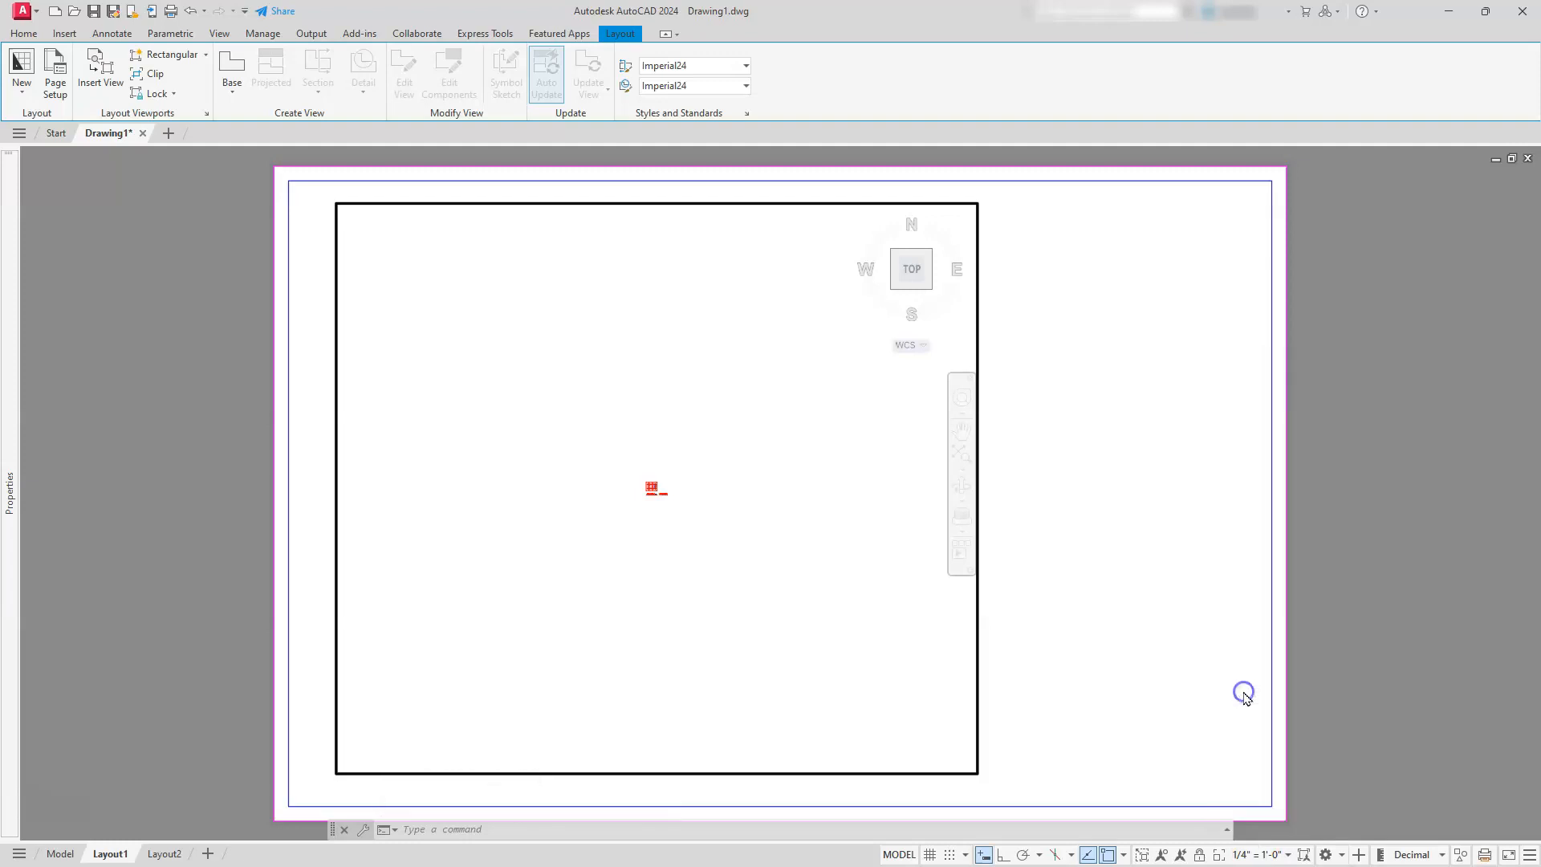
Try larger viewport scales of 1-1/2" = 1'-0" and 3" = 1'-0"
left_click(1256, 857)
scroll(1257, 735, "down", 5)
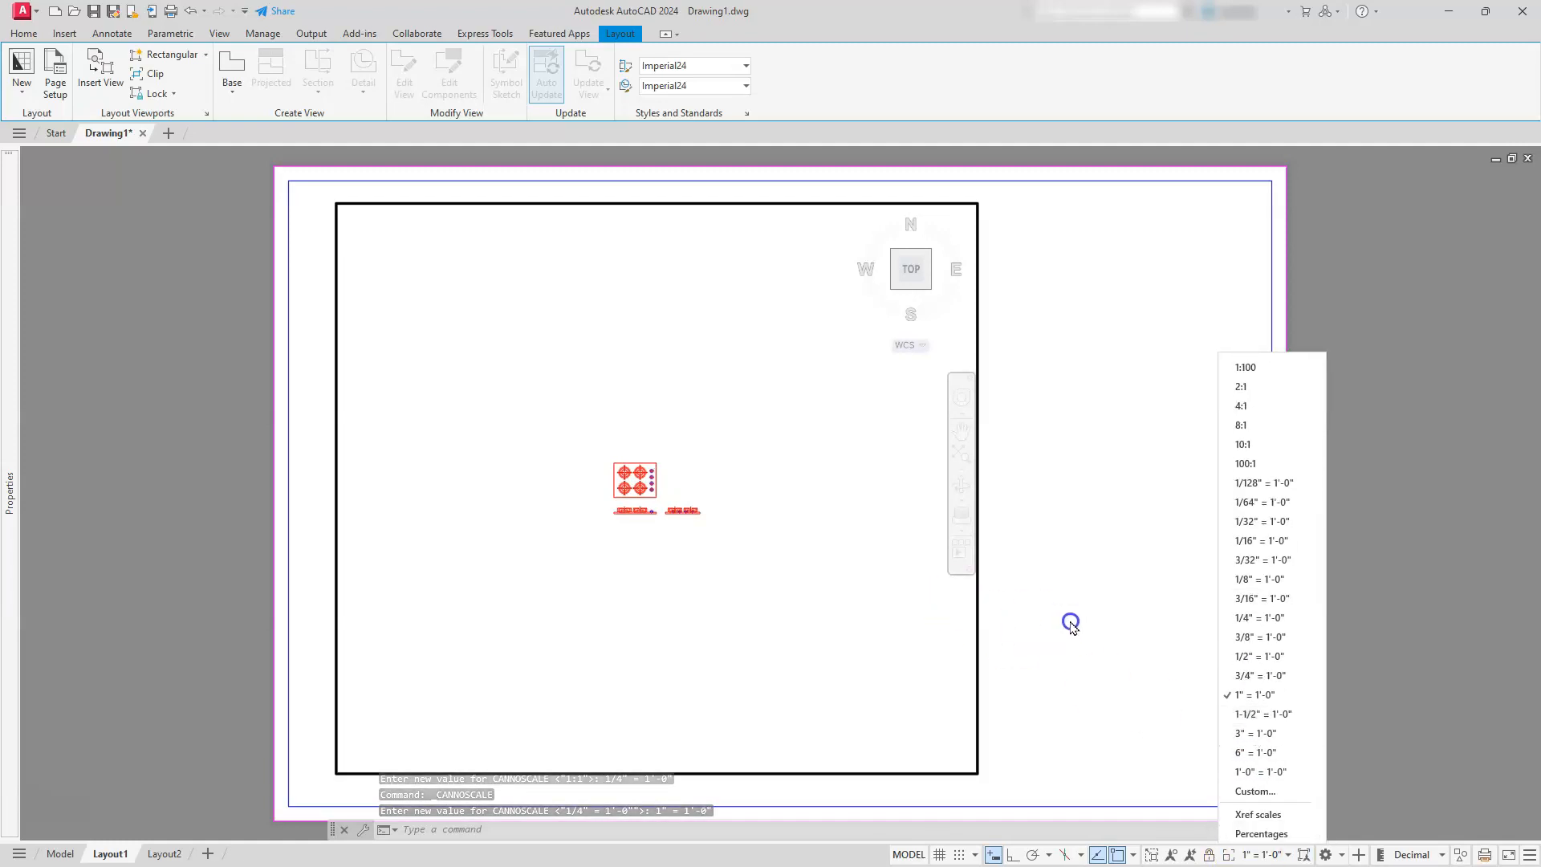
left_click(1255, 715)
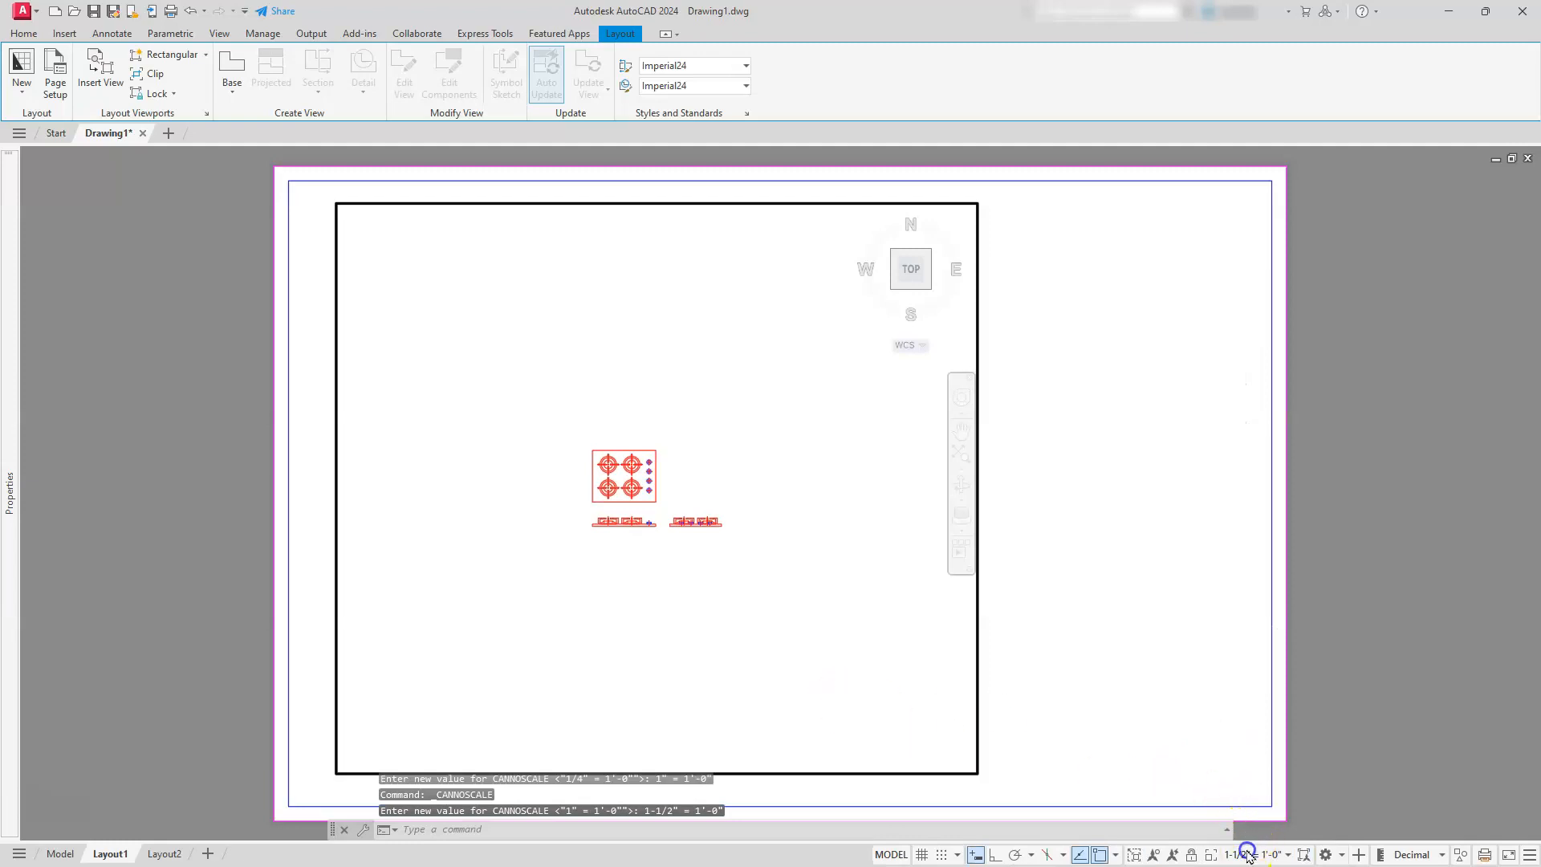
left_click(1250, 856)
scroll(1238, 698, "down", 4)
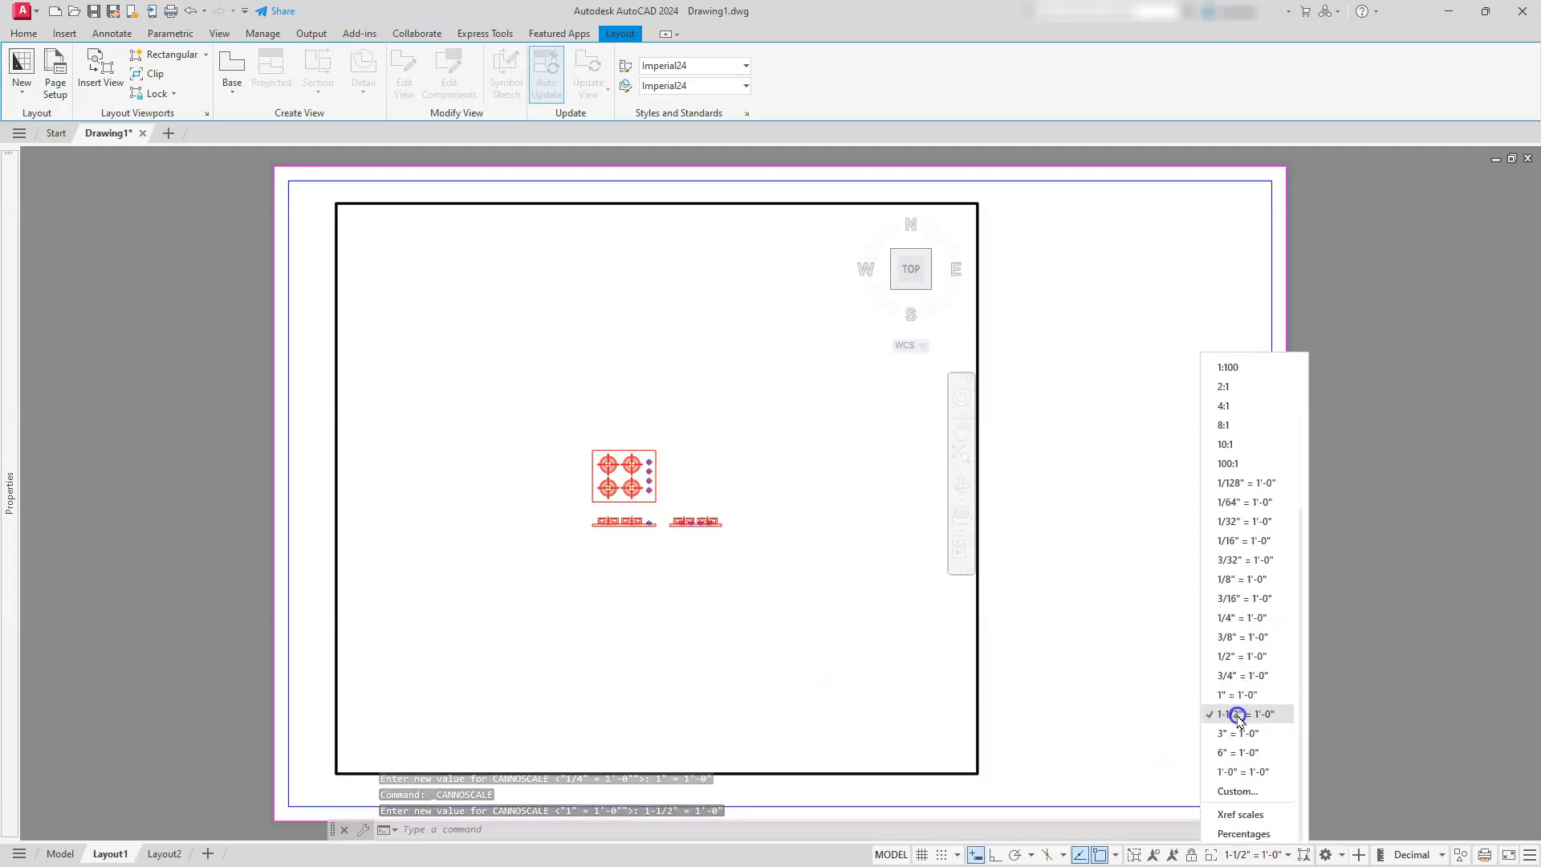
left_click(1234, 720)
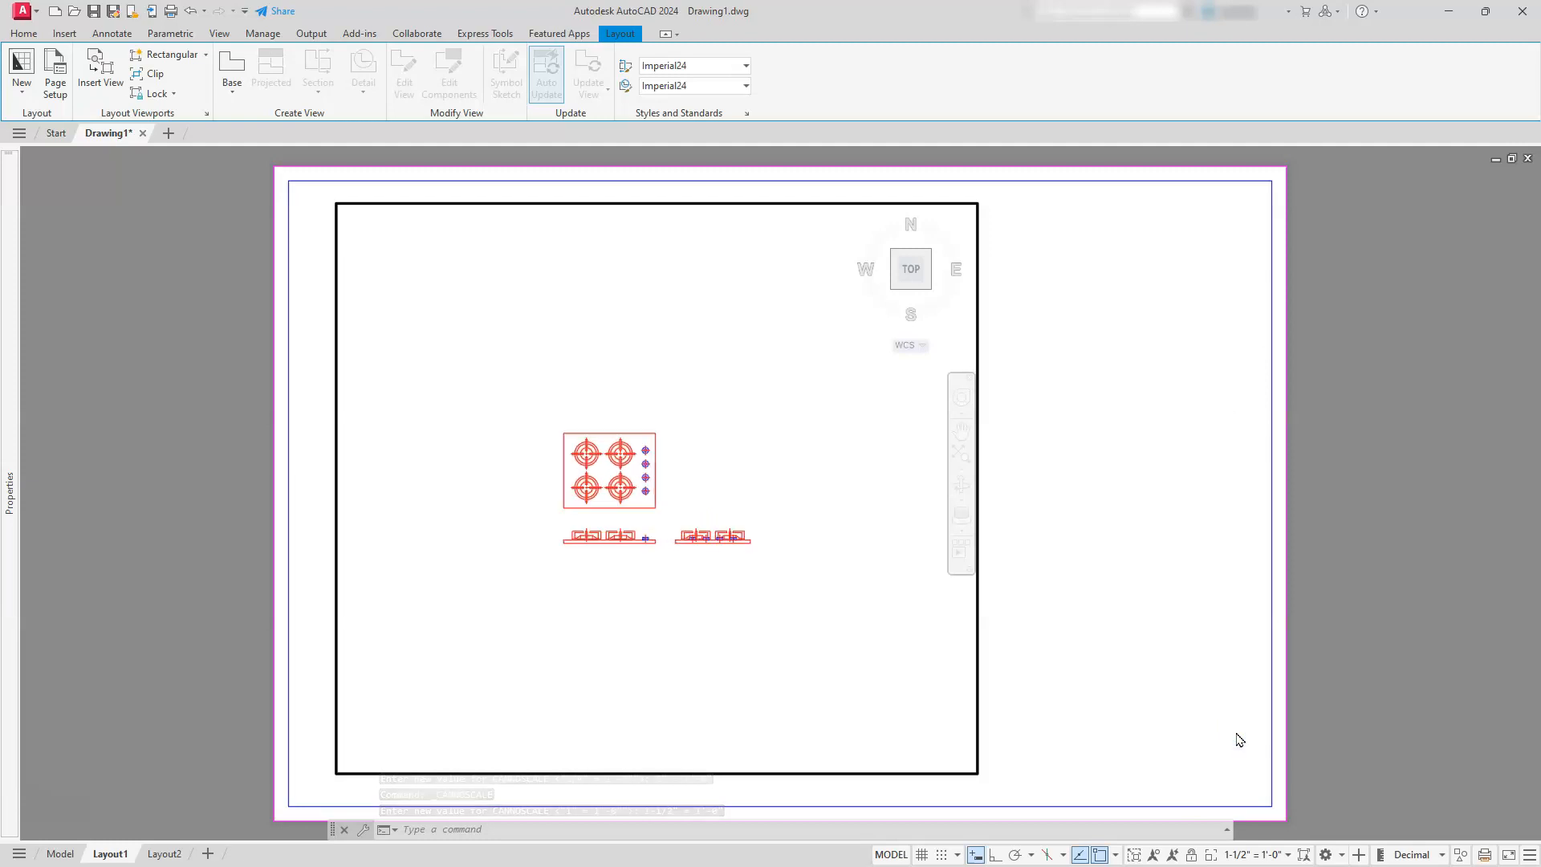
left_click(1244, 862)
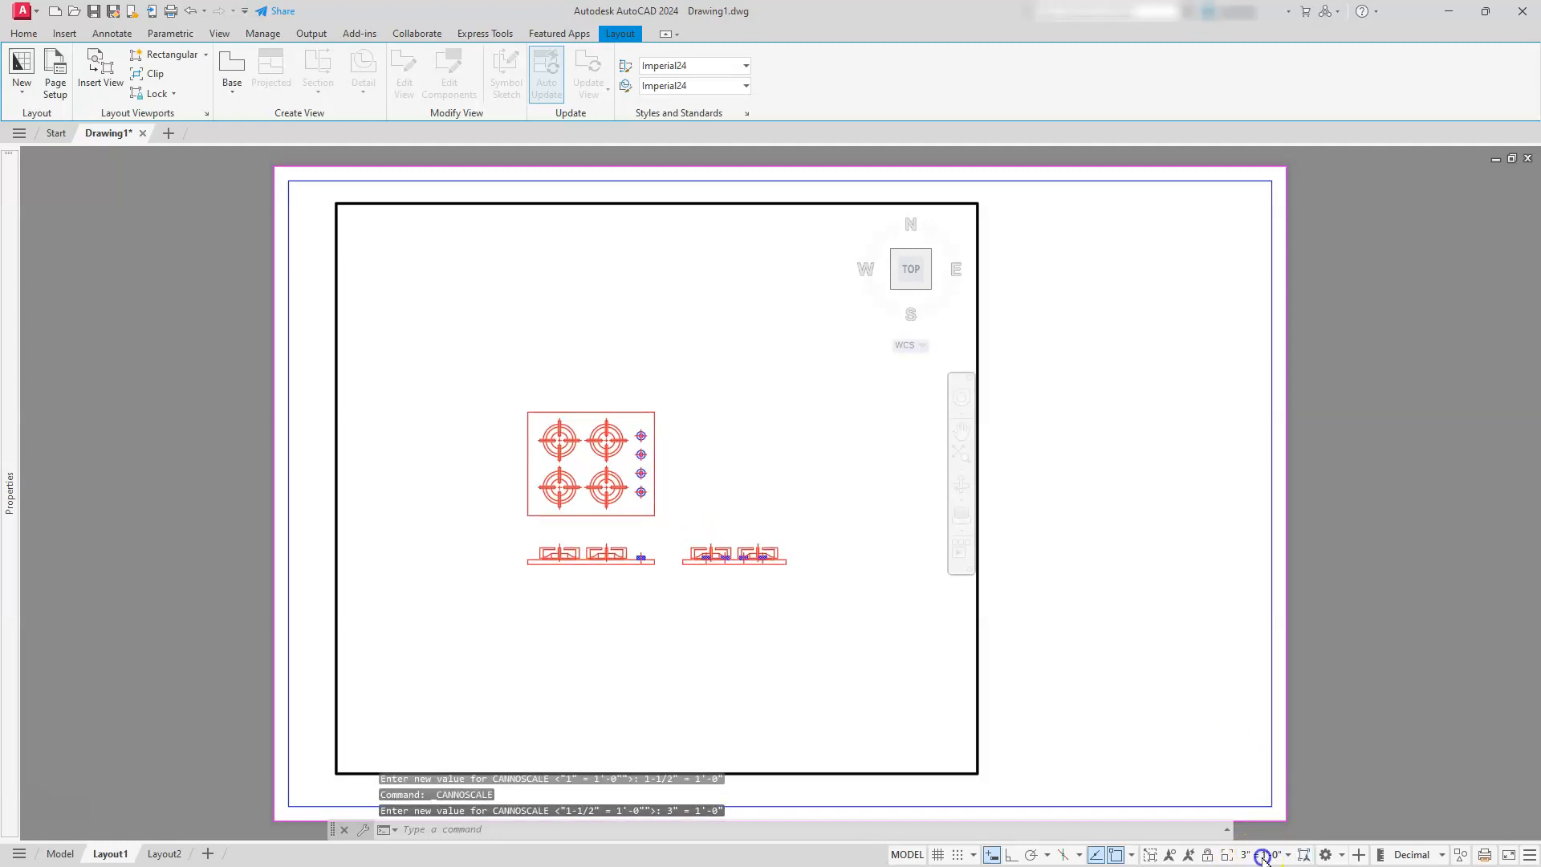
Set the viewport scale to 6" = 1'-0" and return to paper space
left_click(1262, 856)
scroll(1238, 690, "down", 5)
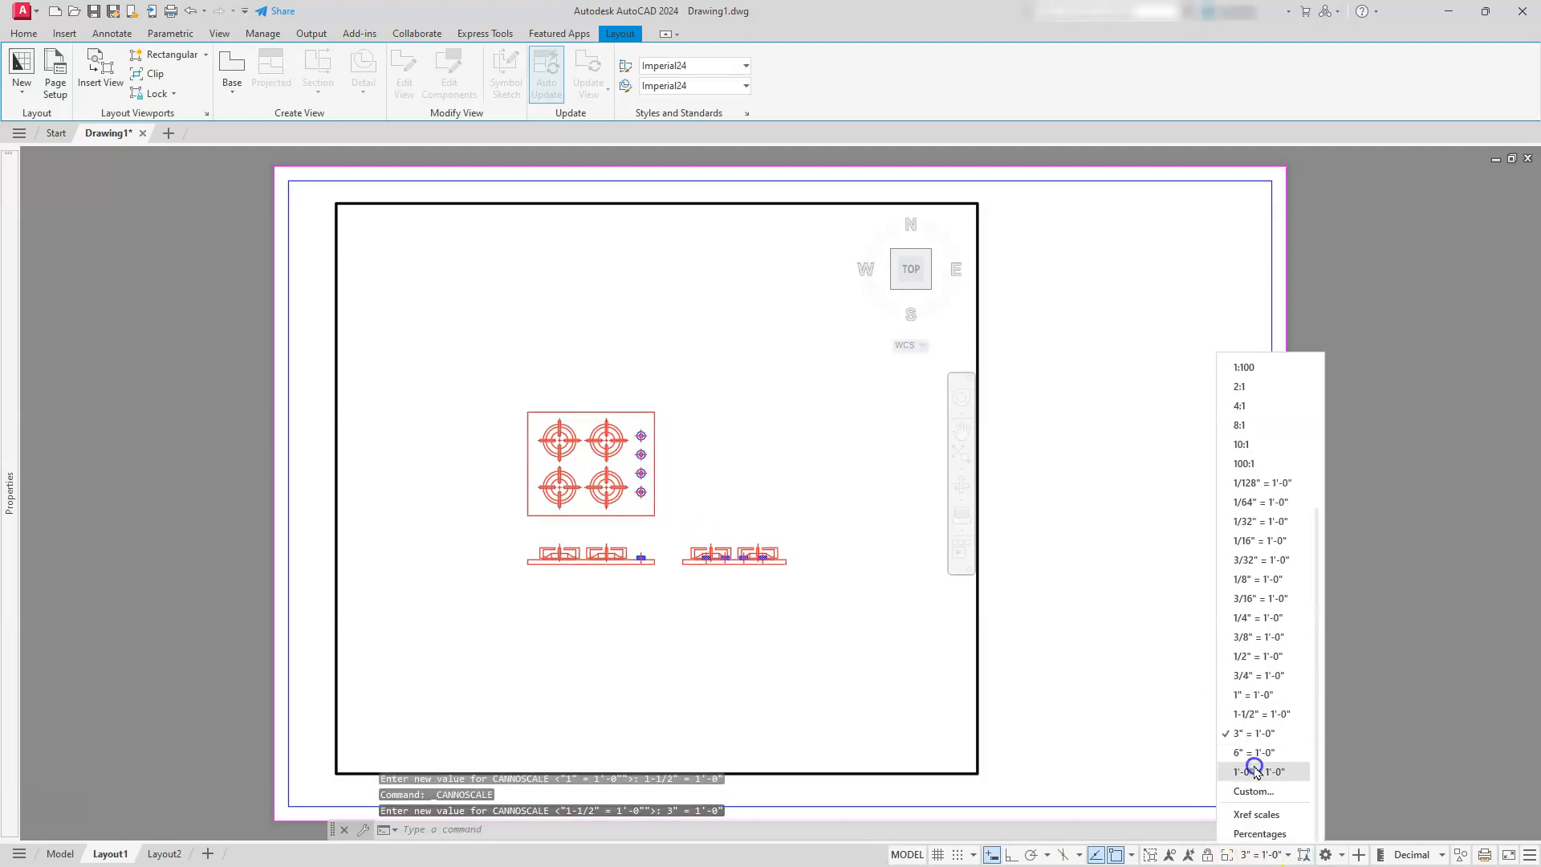
left_click(1251, 752)
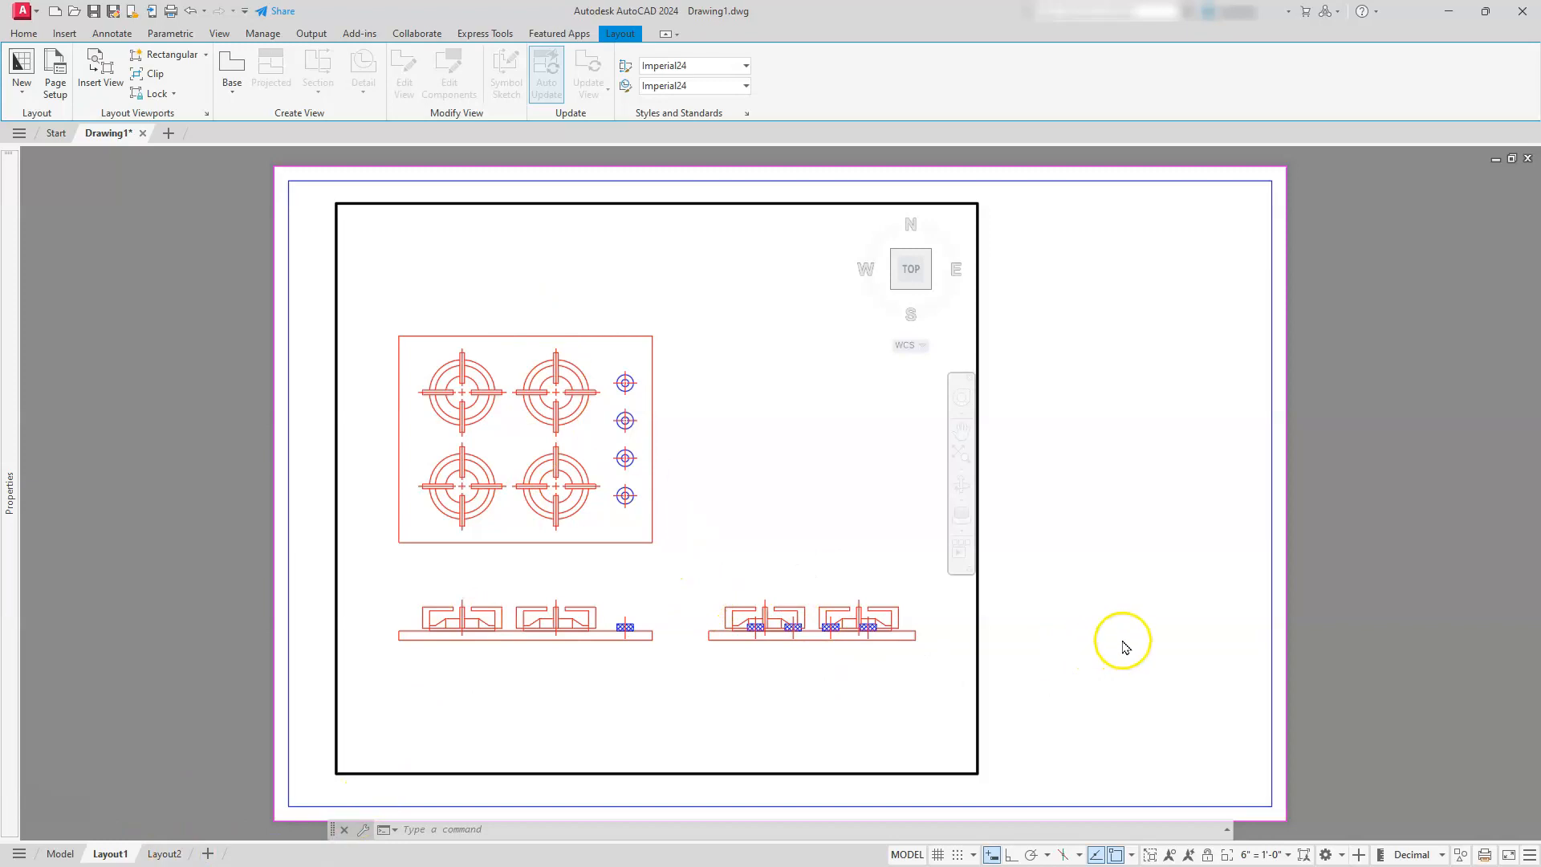
double_click(1034, 580)
Shrink the viewport to fit closely around the three cooktop views by stretching its lower-right and upper-right corners inward
left_click(1009, 587)
left_click(904, 612)
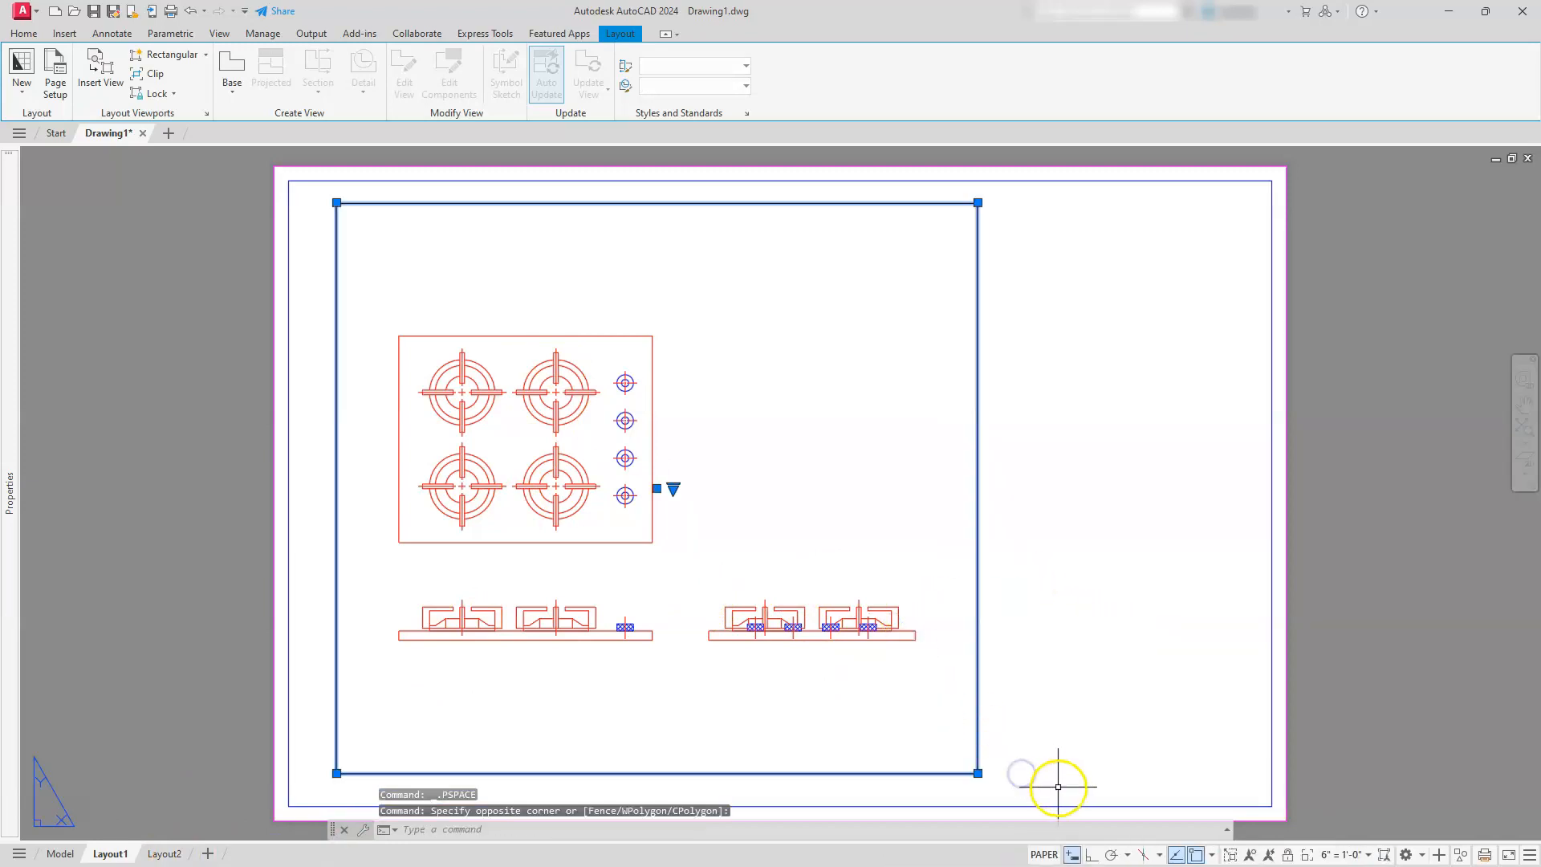
left_click(978, 773)
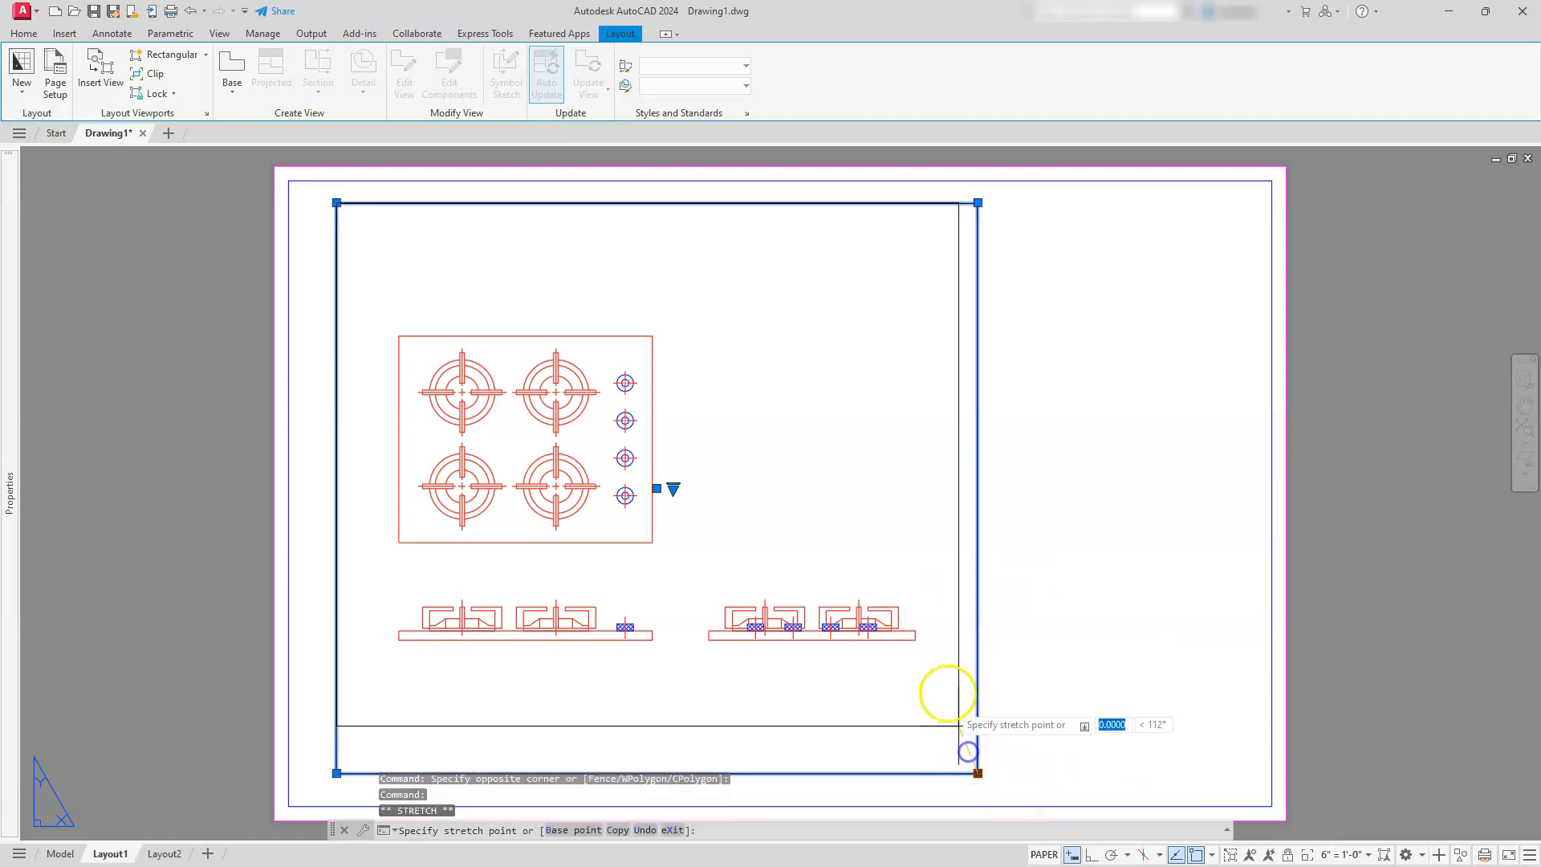
left_click(935, 665)
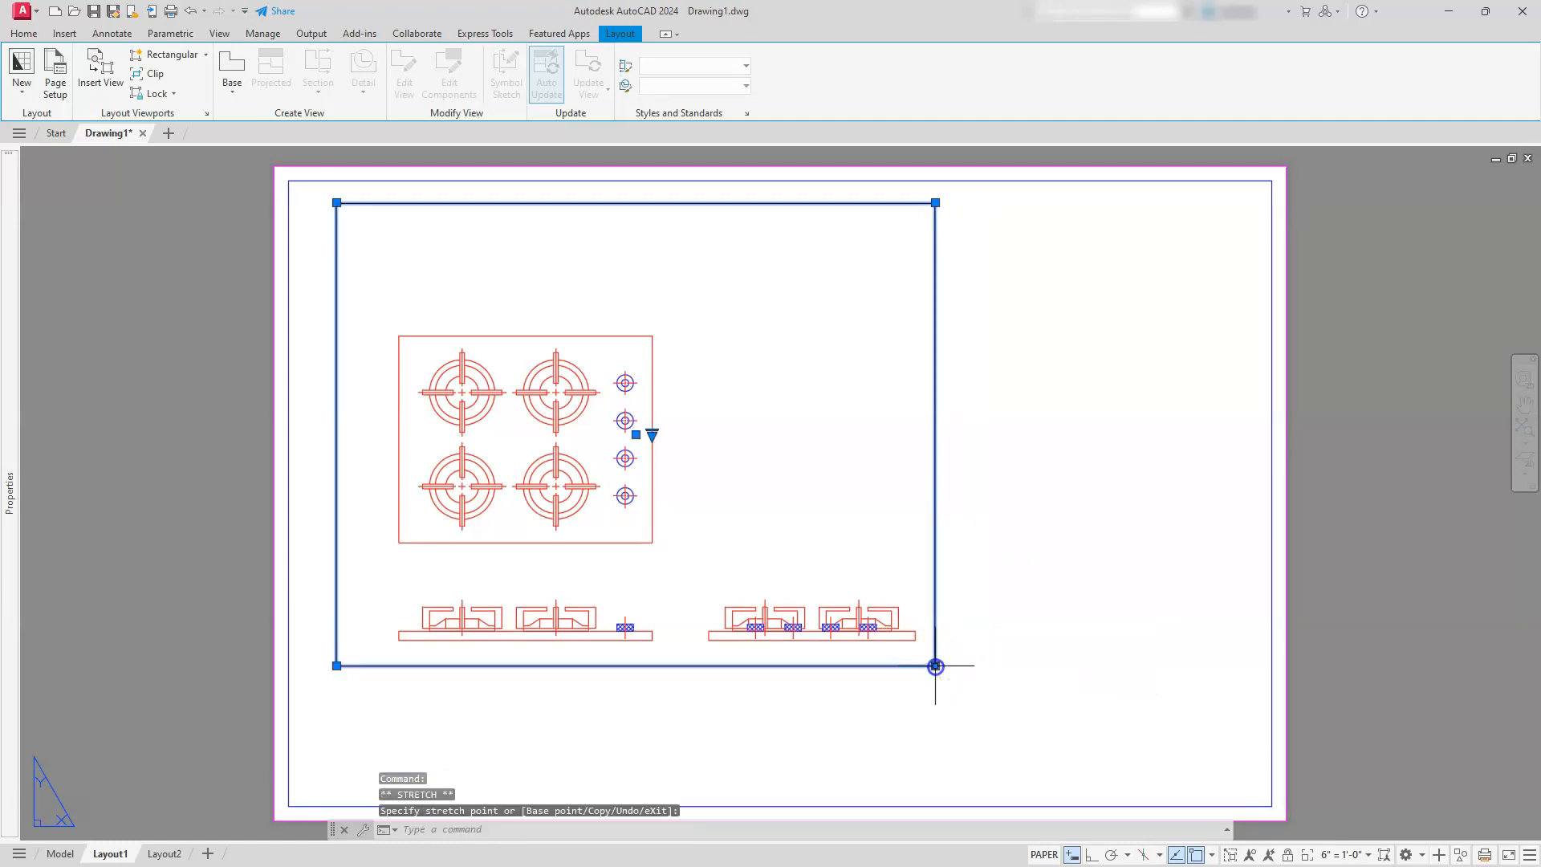
left_click(936, 202)
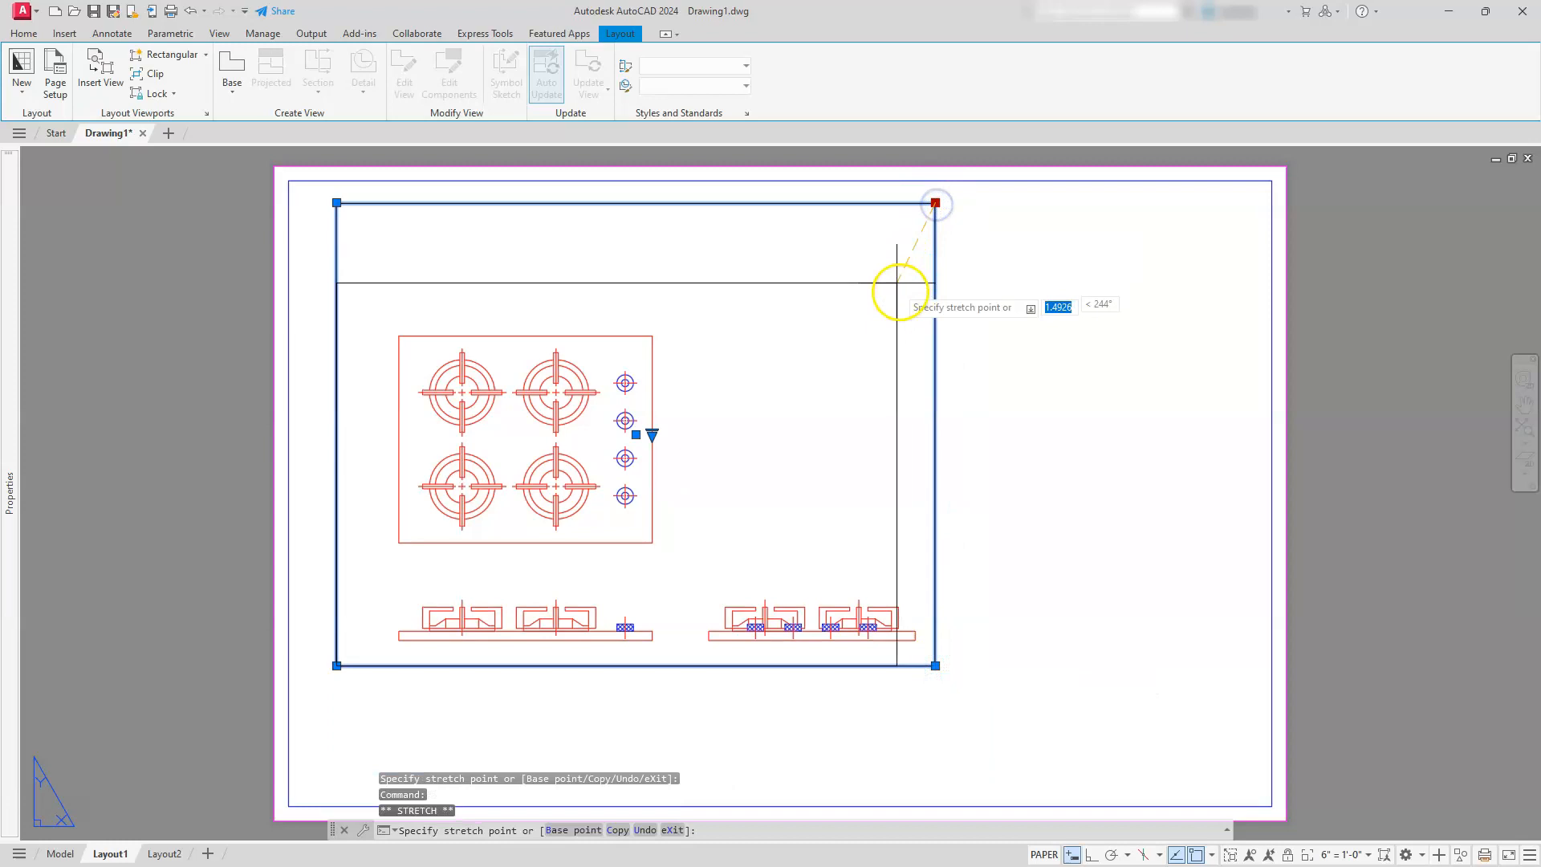
left_click(949, 294)
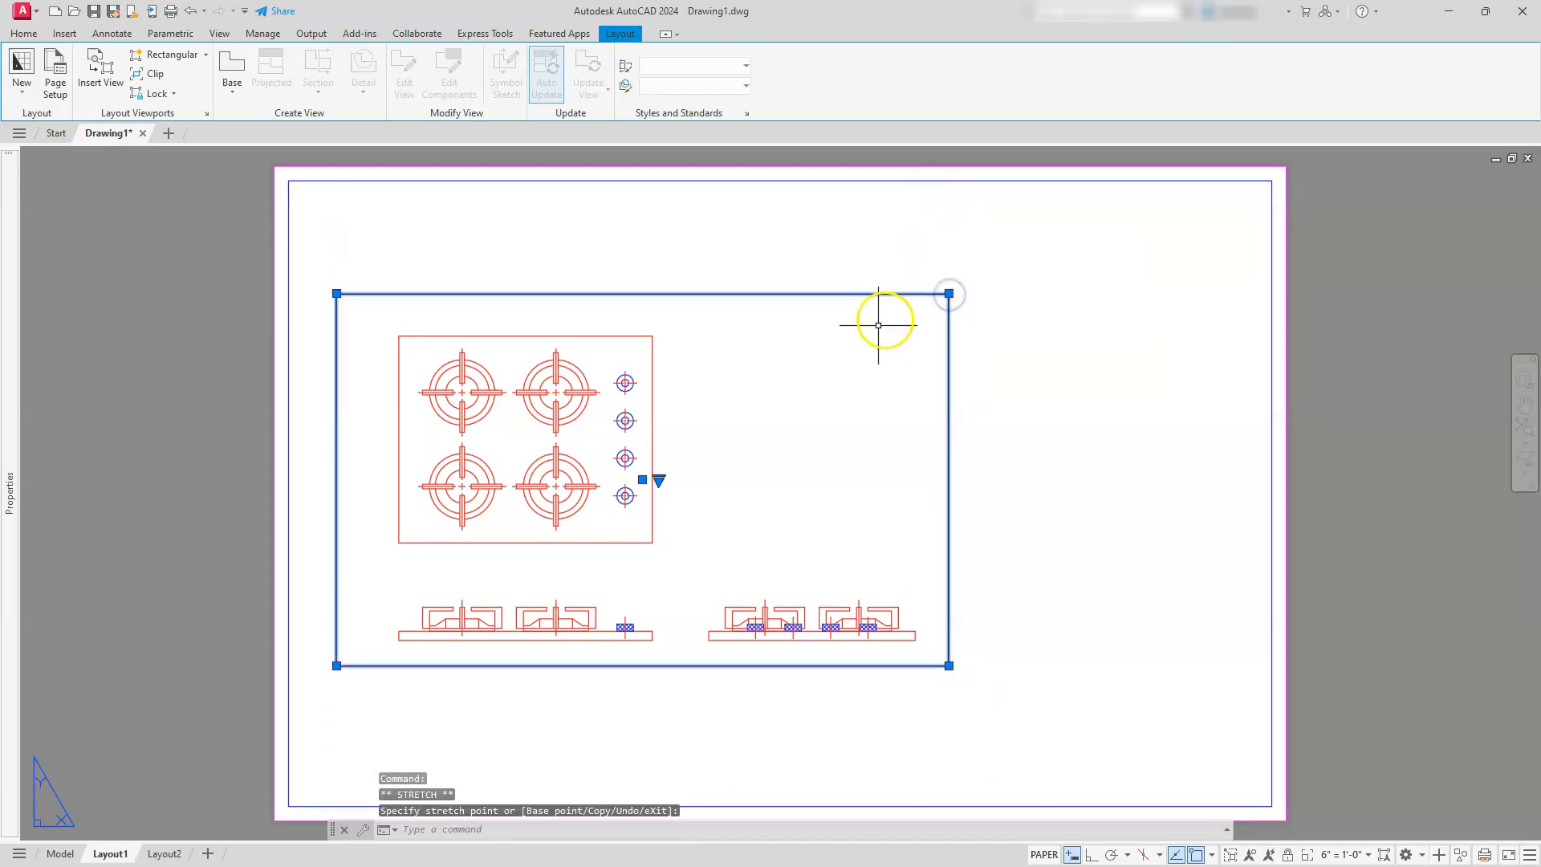
key("Escape")
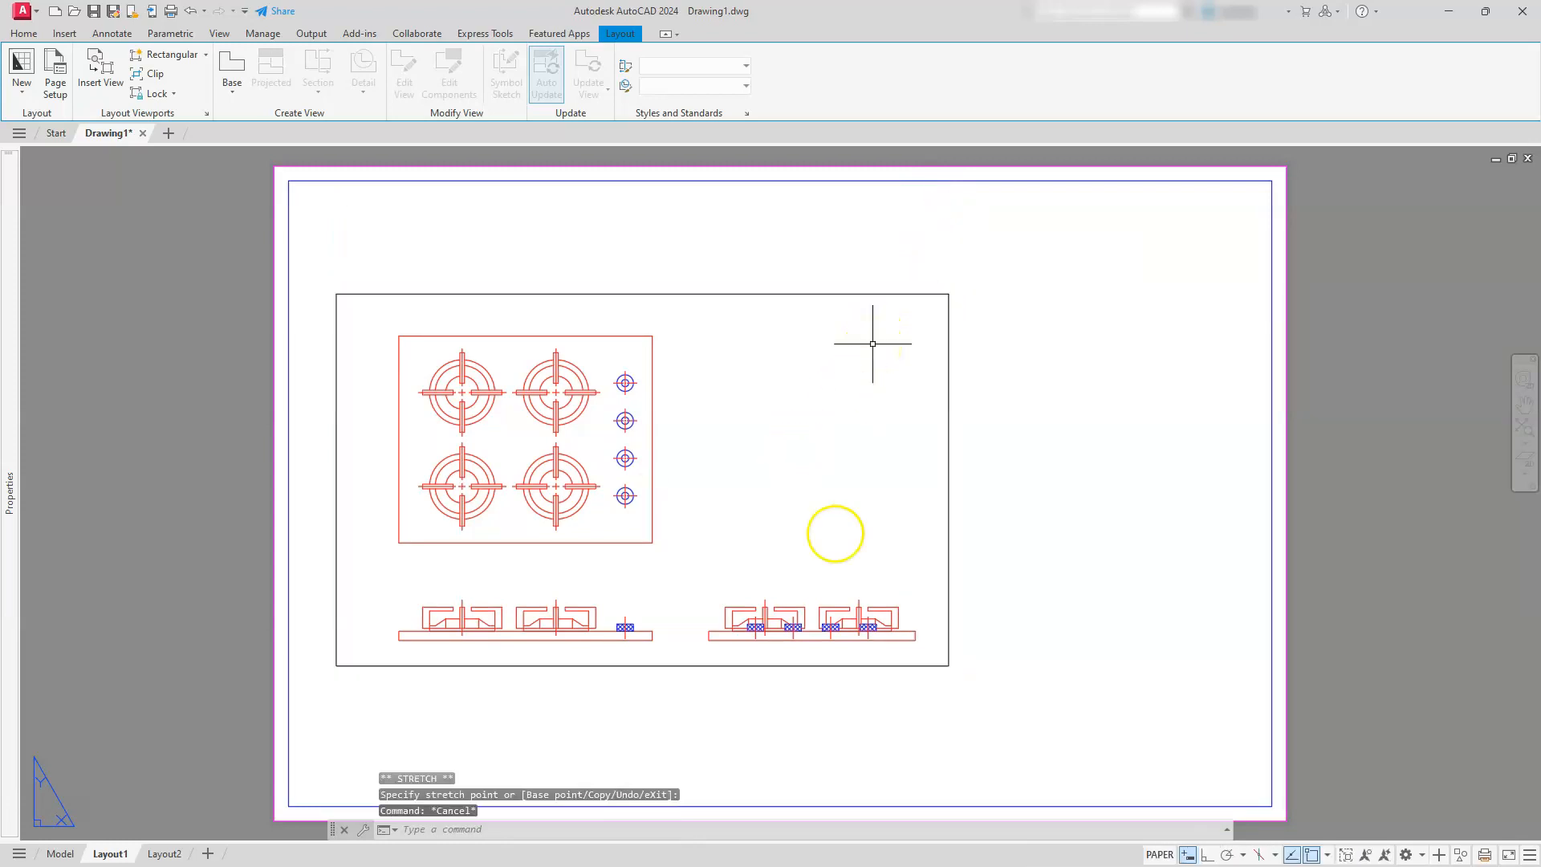
key("Escape")
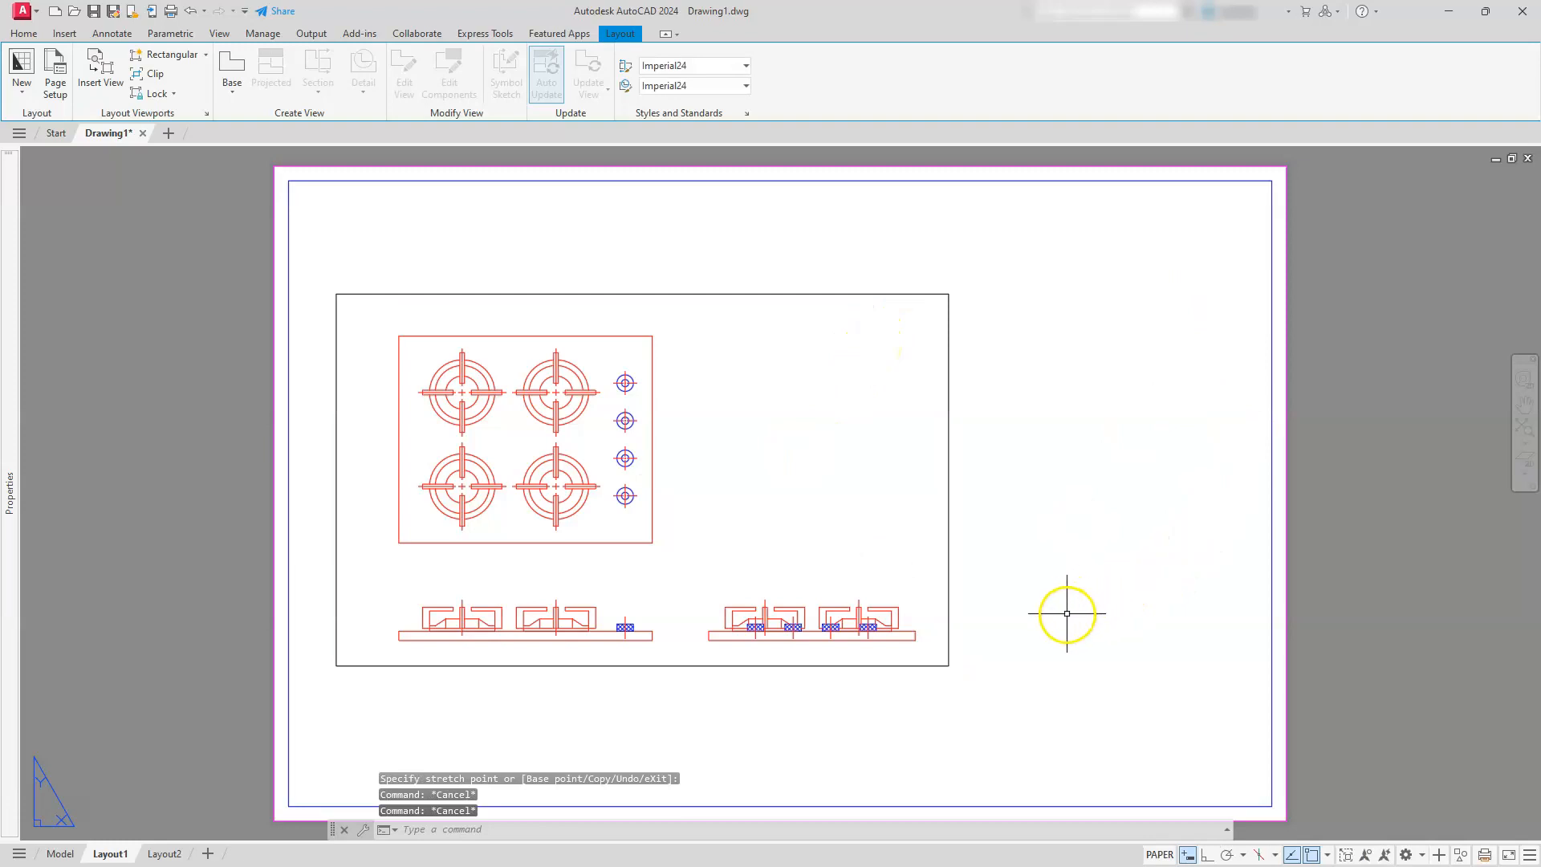
Enlarge the viewport to fill most of the sheet by stretching its lower-right corner and upper-right corner outward
left_click(915, 485)
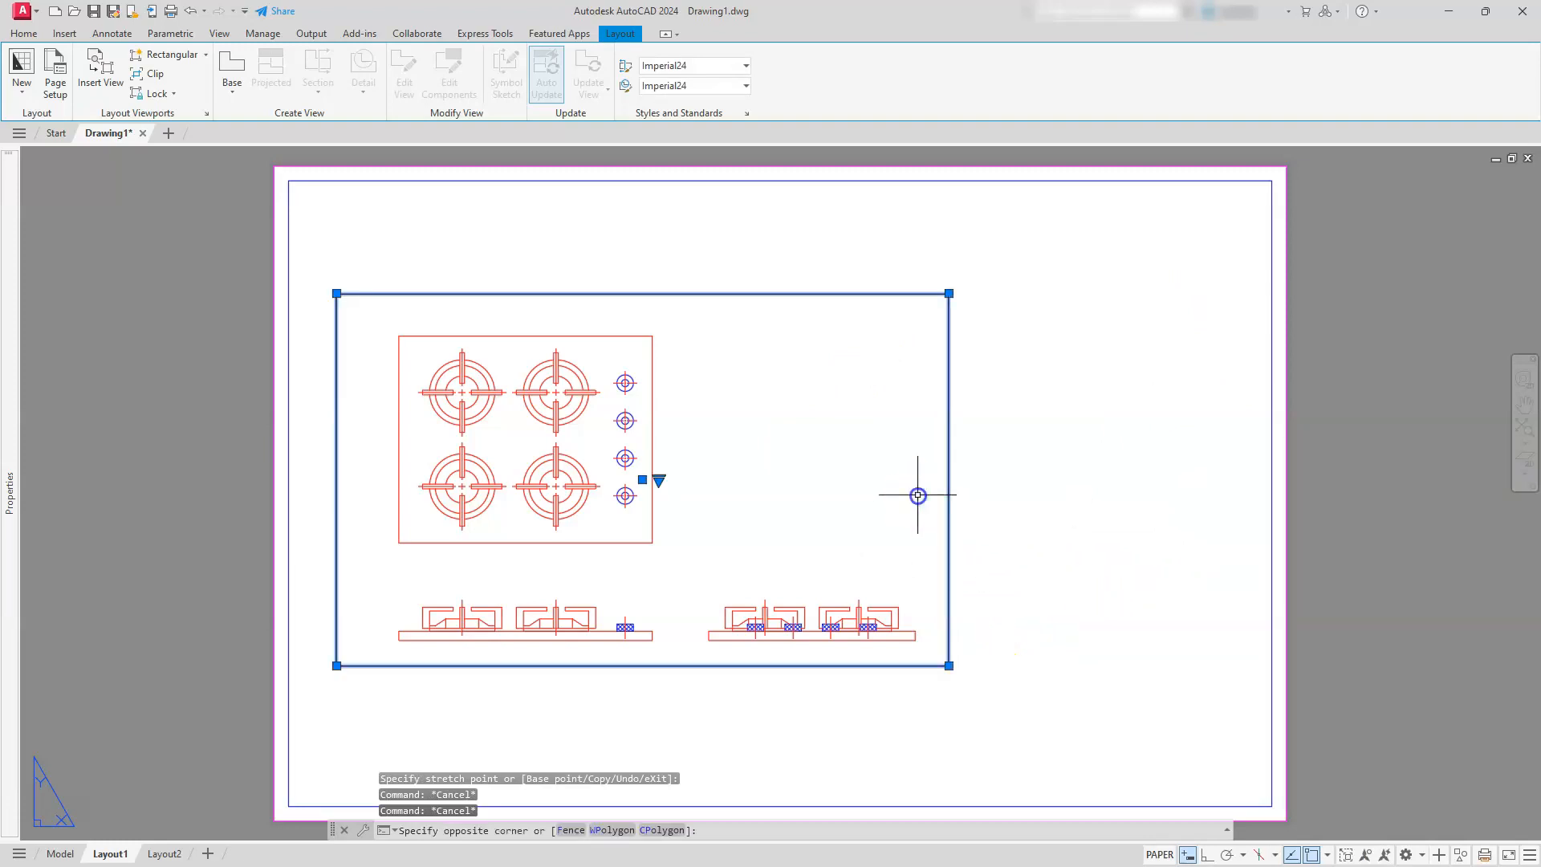
left_click(1020, 677)
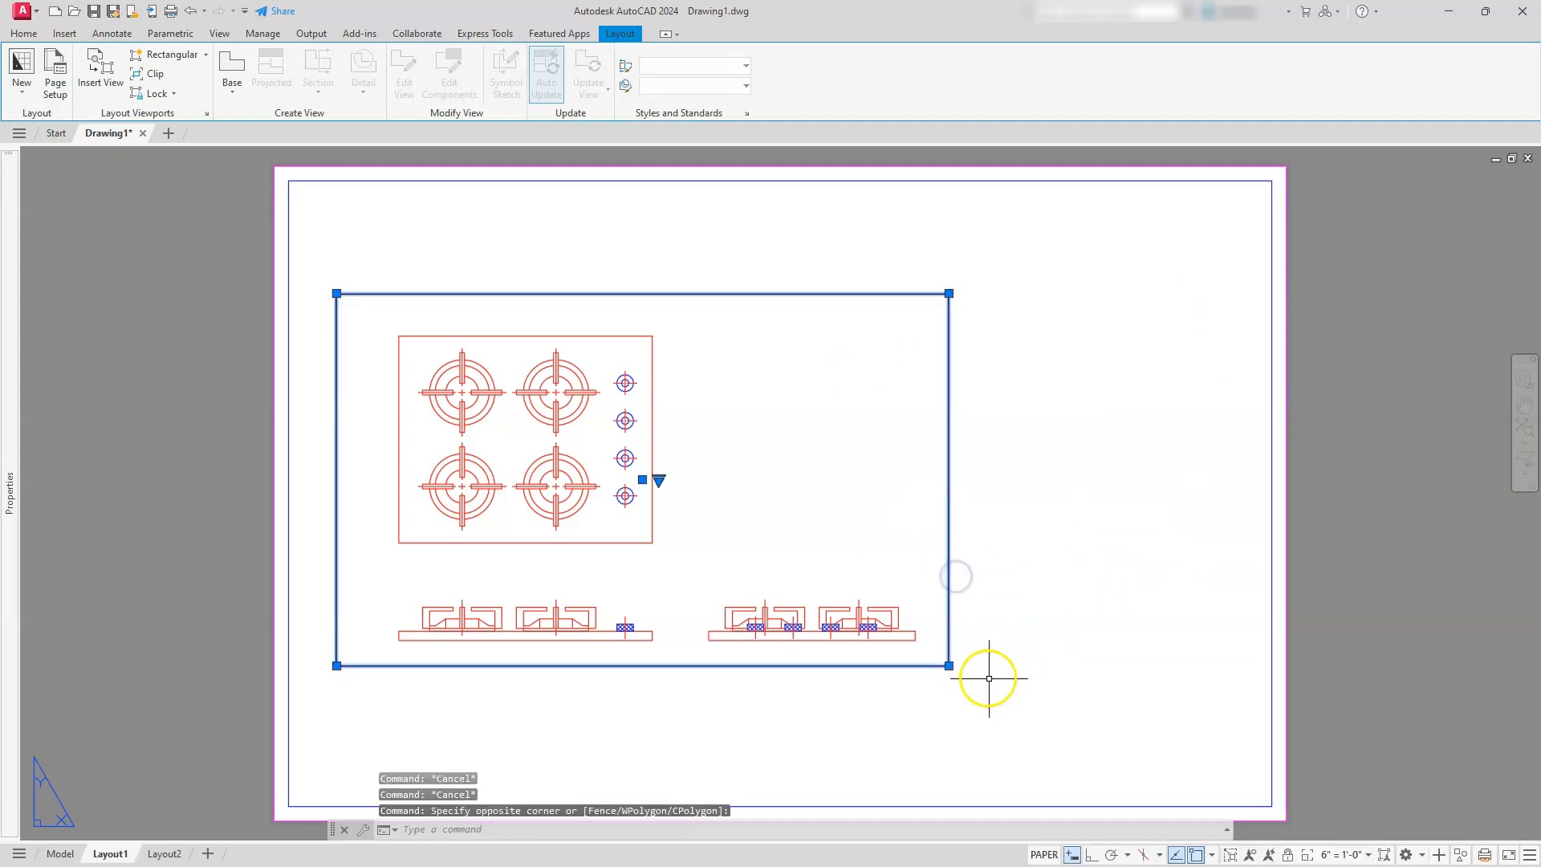
left_click(947, 665)
left_click(1056, 773)
left_click(1054, 291)
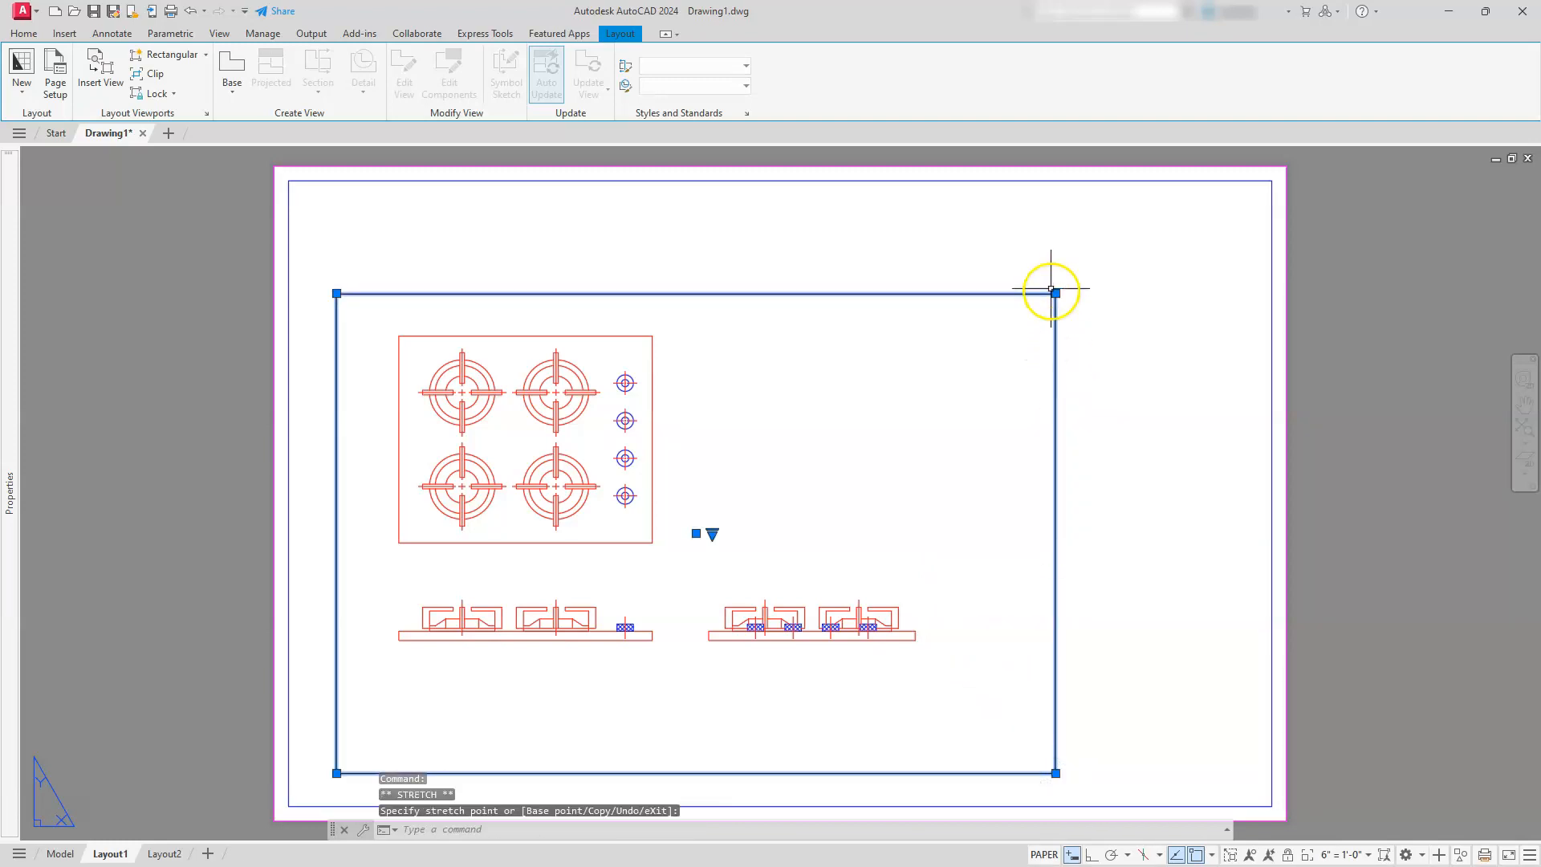
left_click(1105, 218)
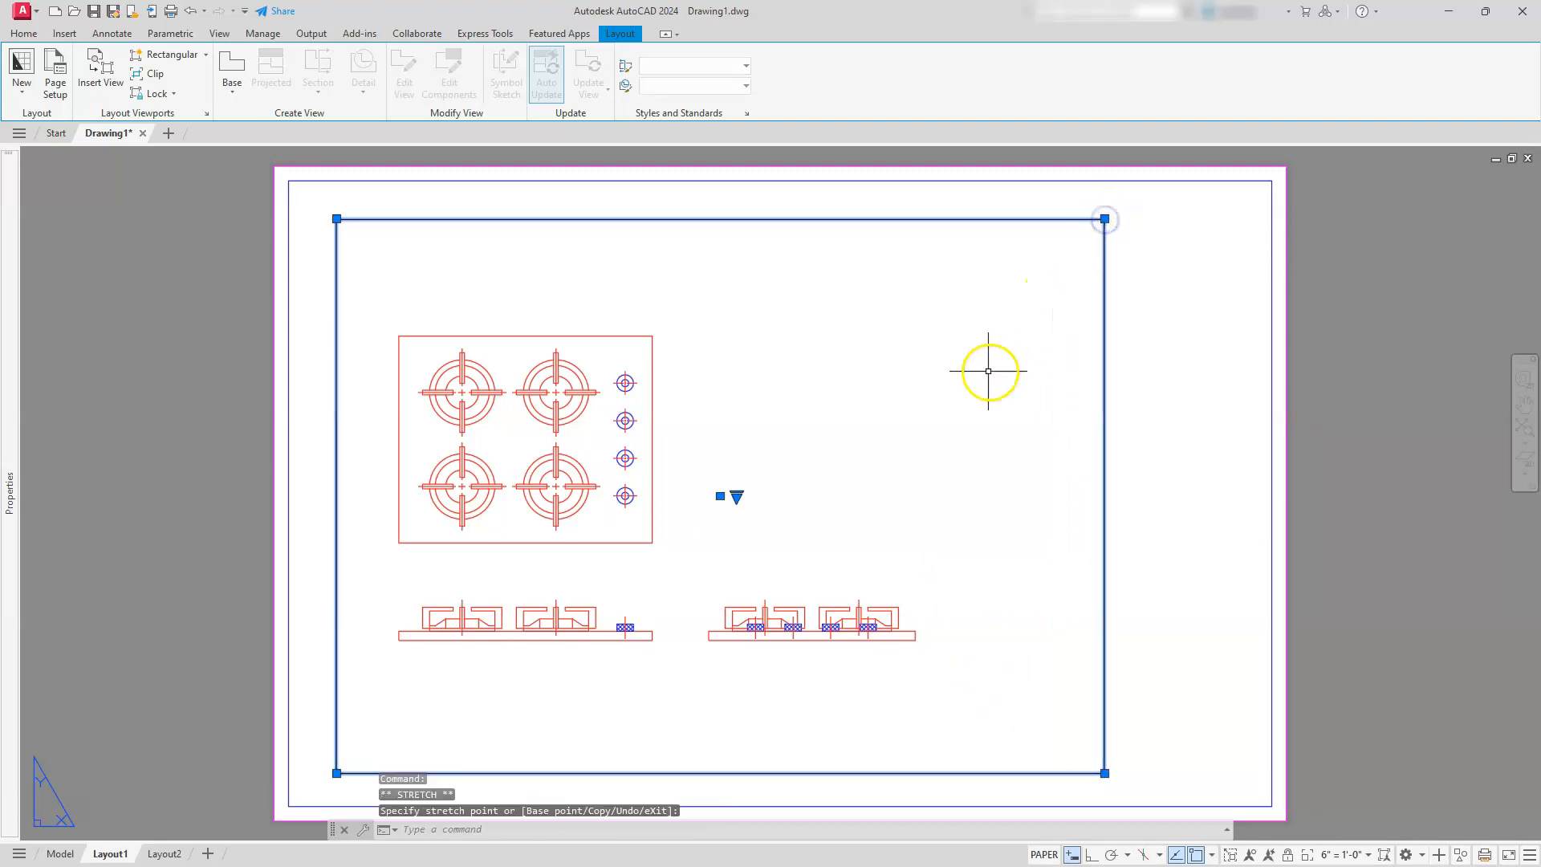
Activate the viewport, set its scale to 1'-0" = 1'-0", and pan the cooktop views to the right within it
double_click(725, 458)
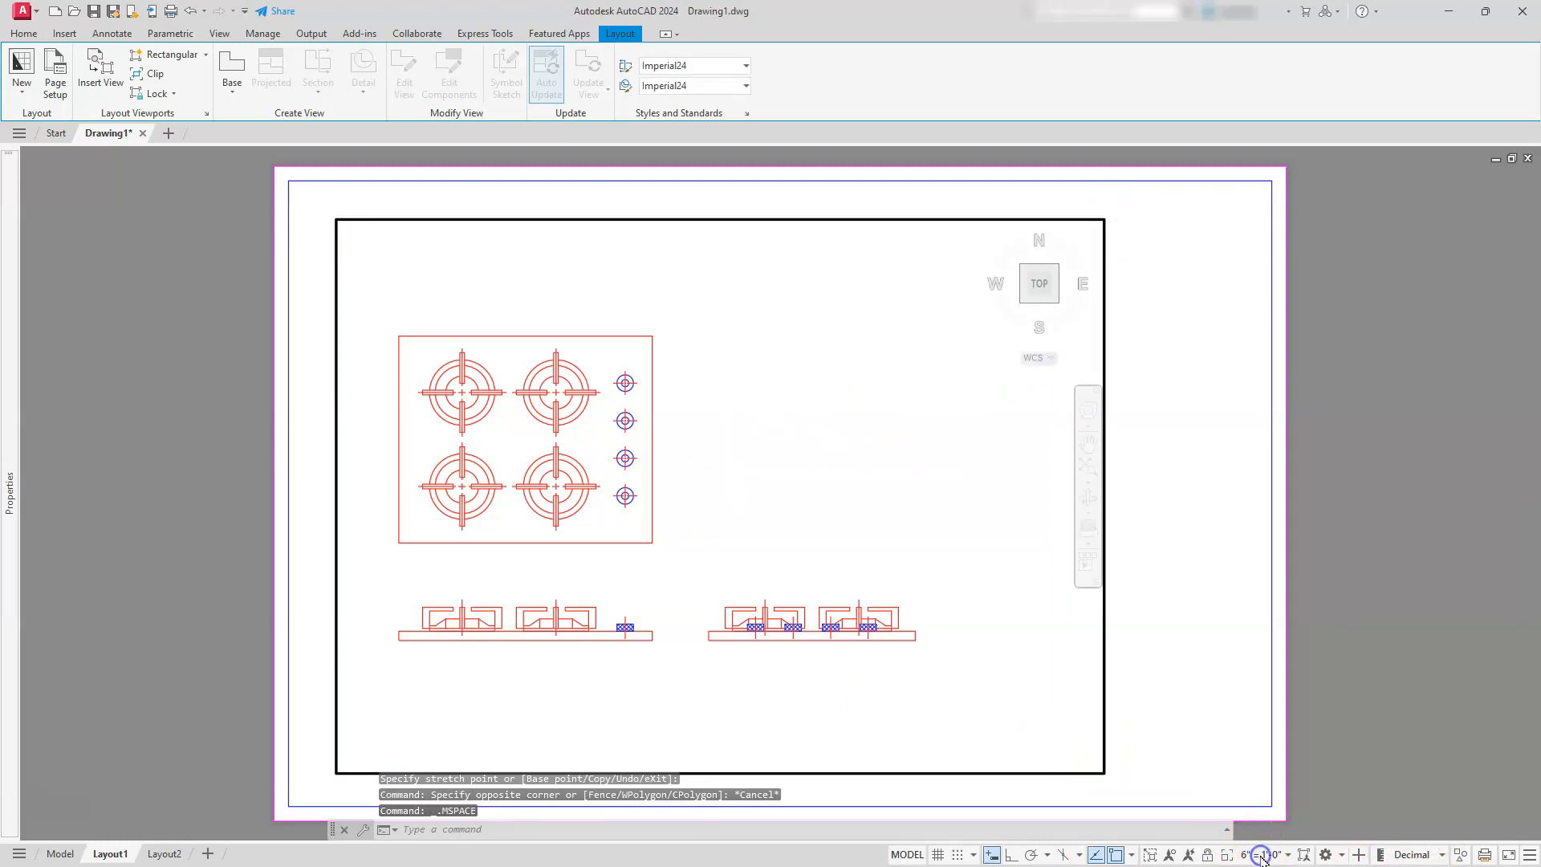
left_click(1261, 855)
scroll(1238, 737, "down", 3)
left_click(1269, 772)
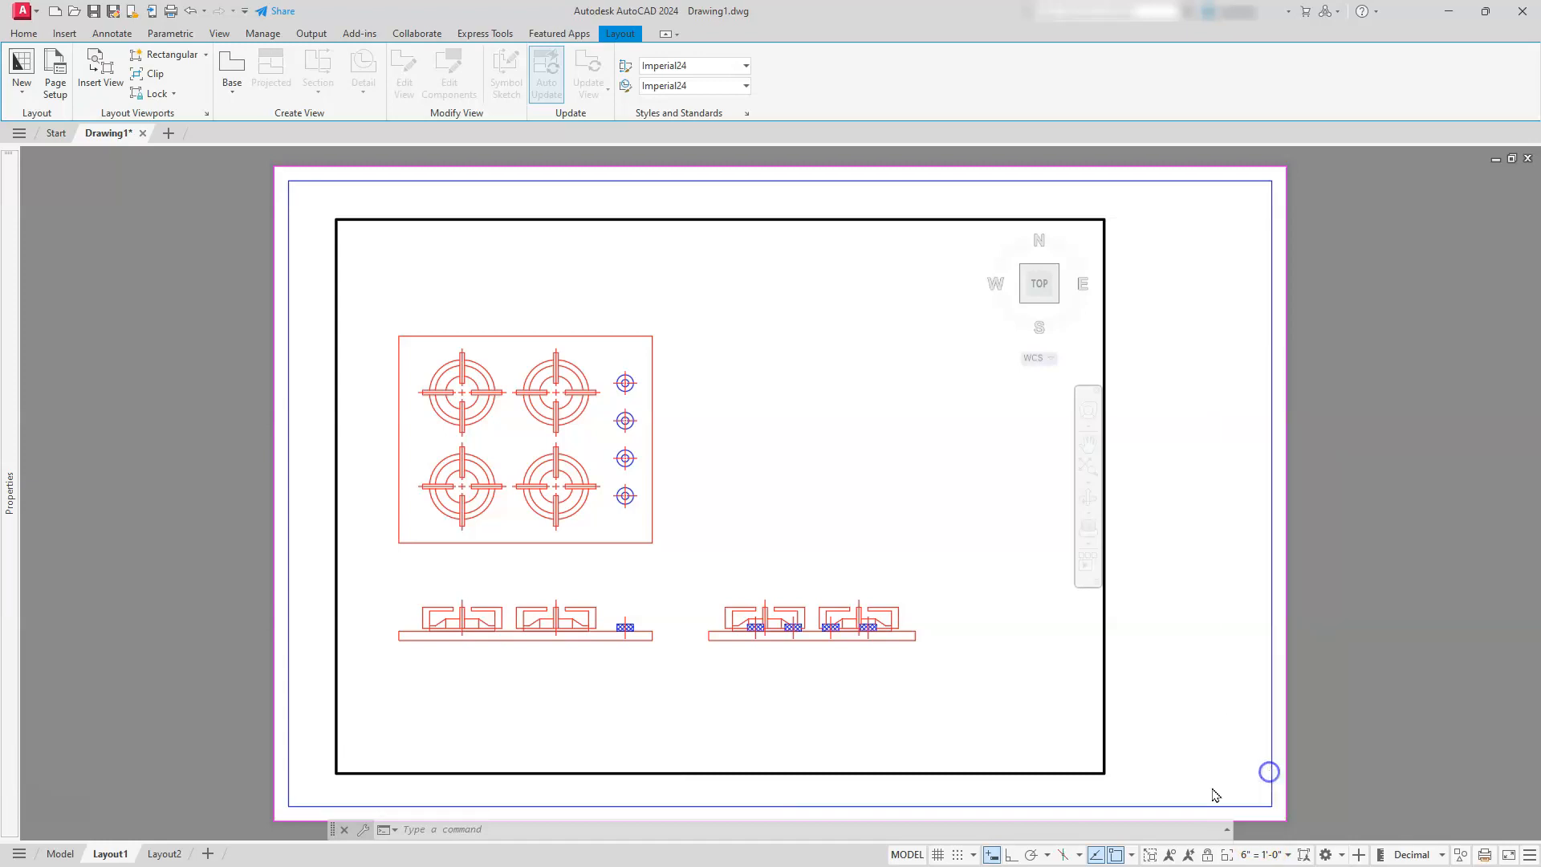
middle_click_drag(805, 575, 1067, 547)
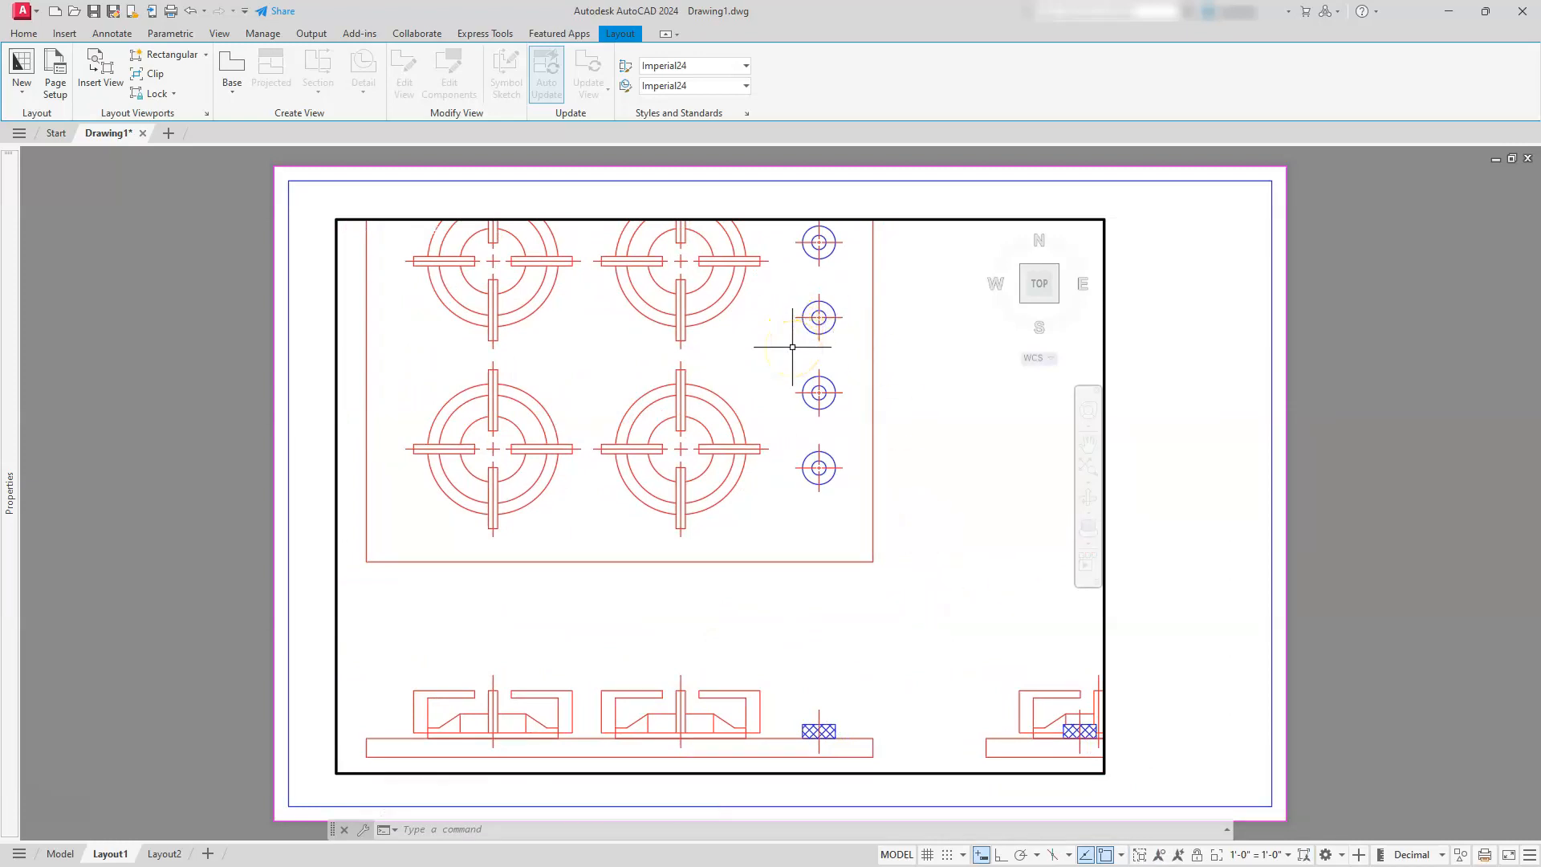
Start a Zoom inside the active viewport
left_click(675, 474)
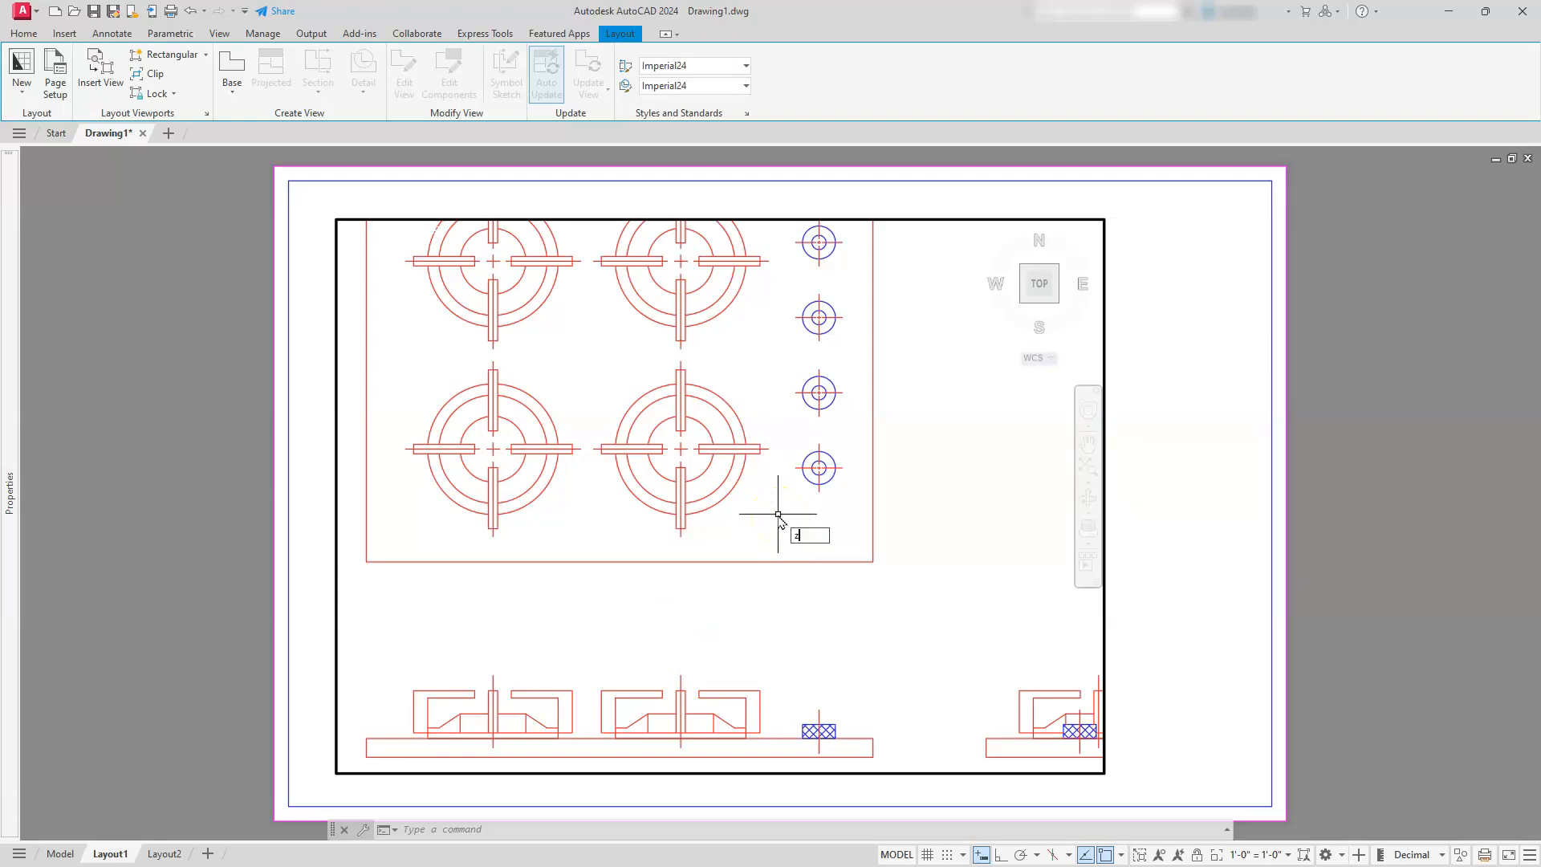
key("Return")
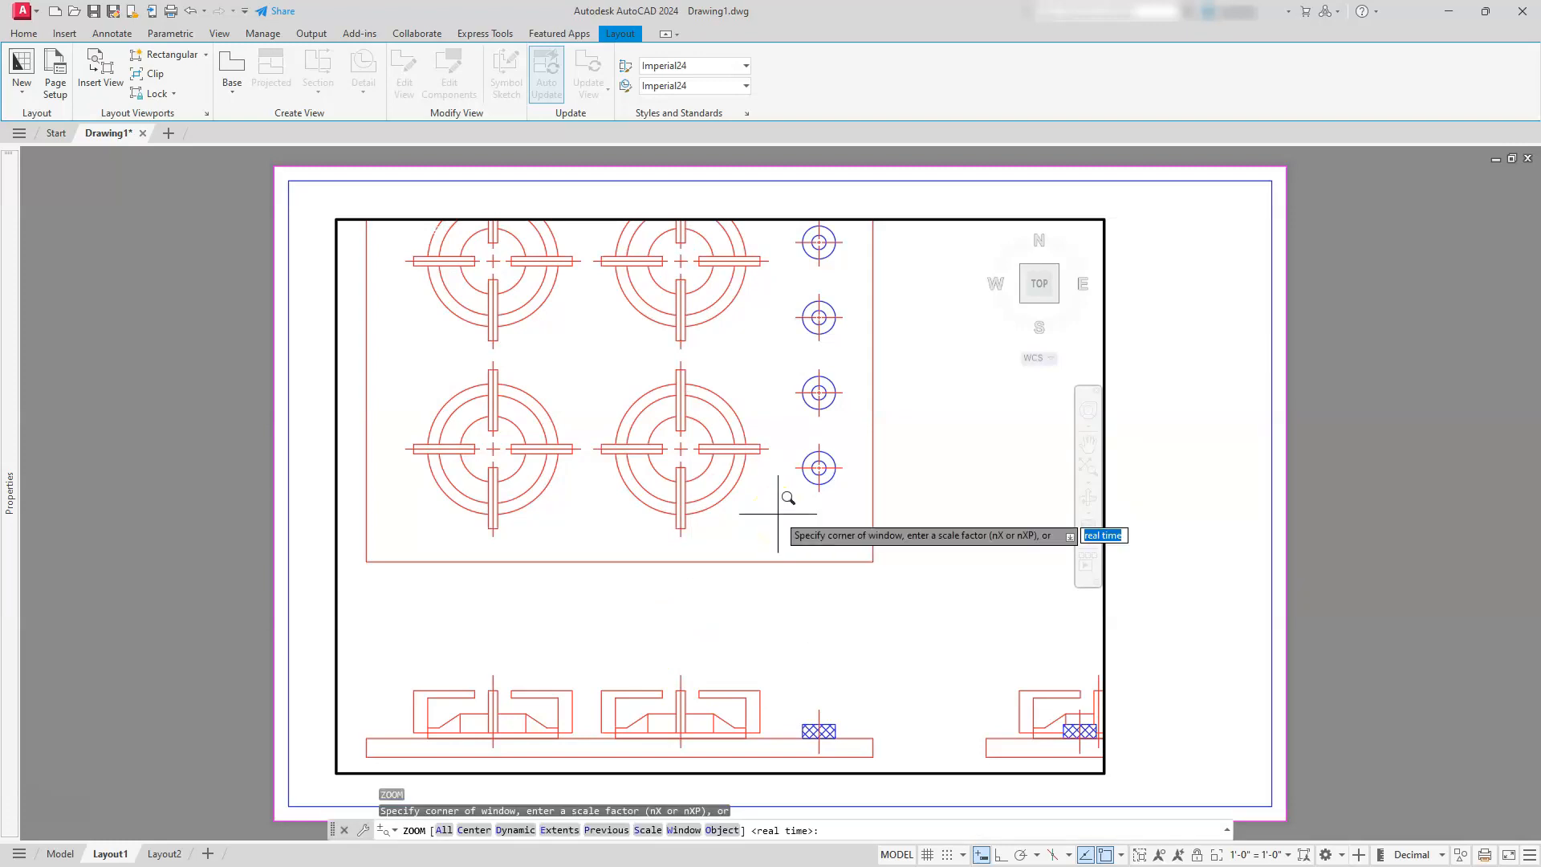
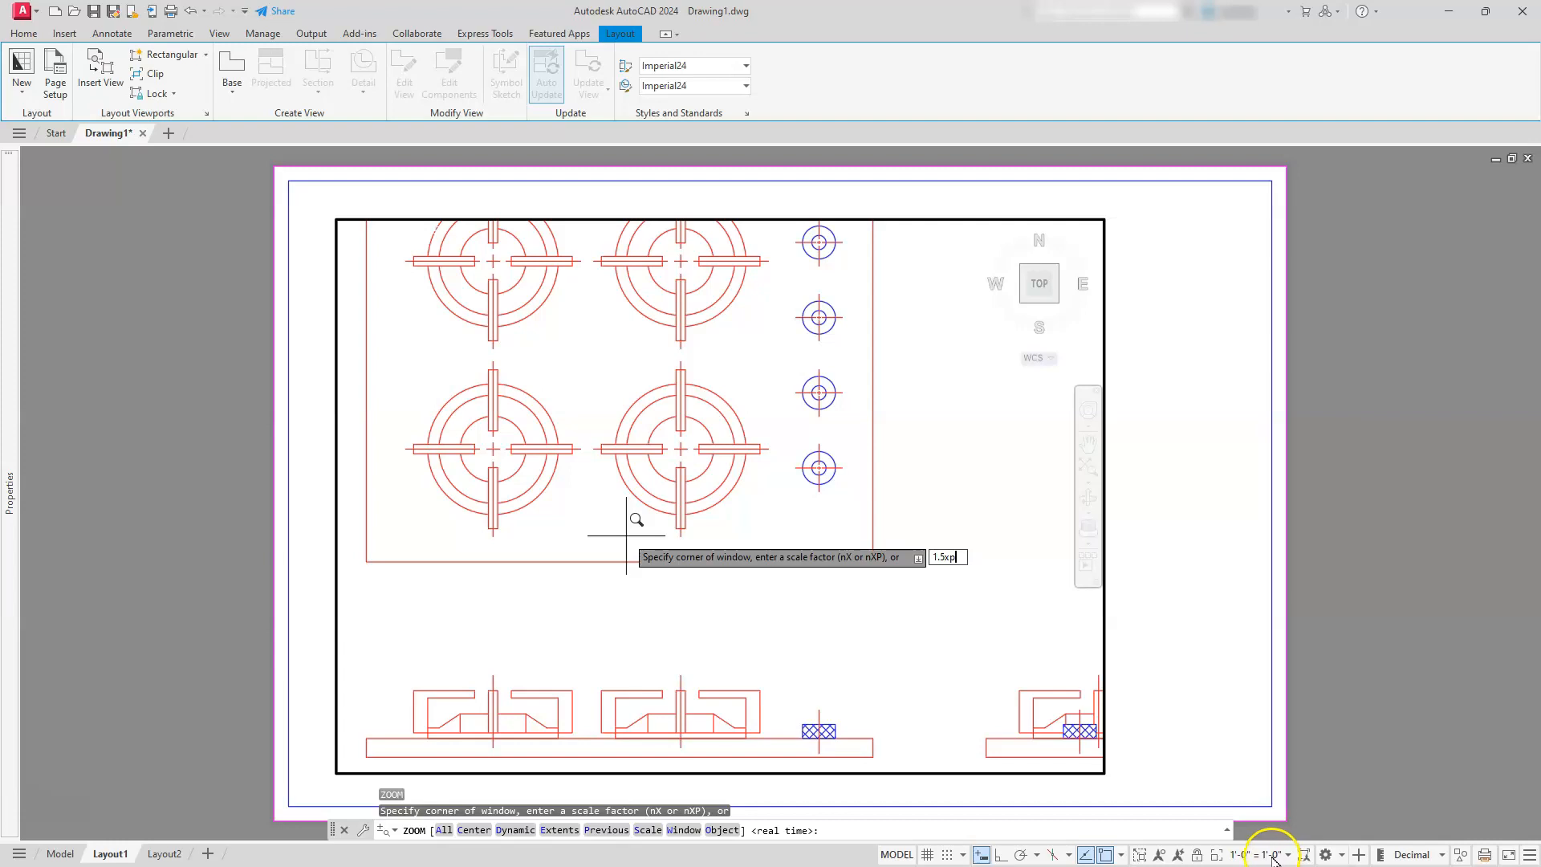
Try the 1.5xp zoom, set the viewport scale to .75xp instead, and pan the cooktop views left within the viewport
key("Return")
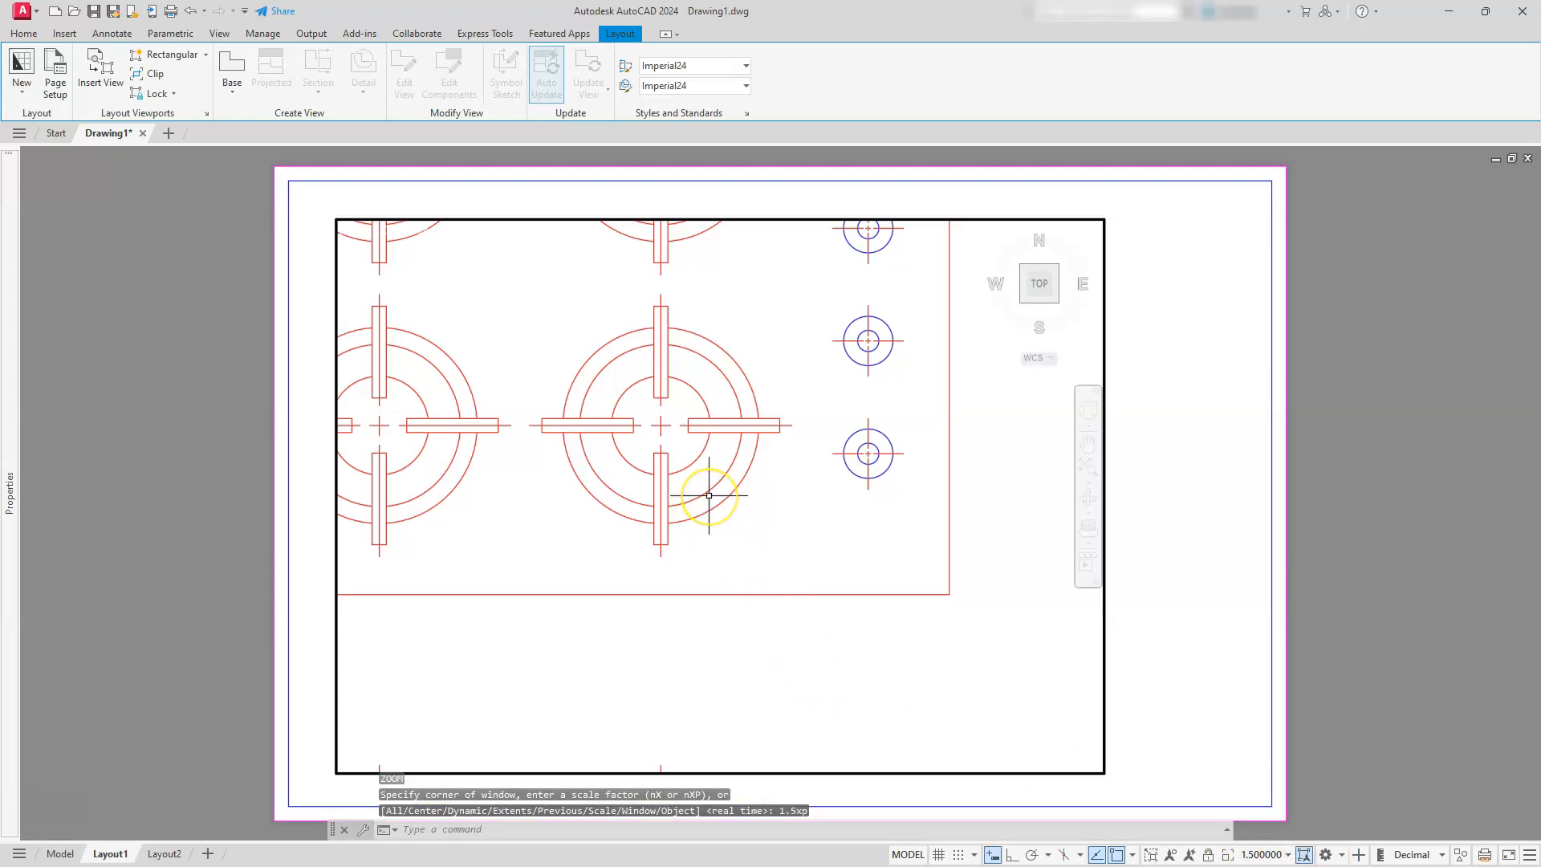
key("Return")
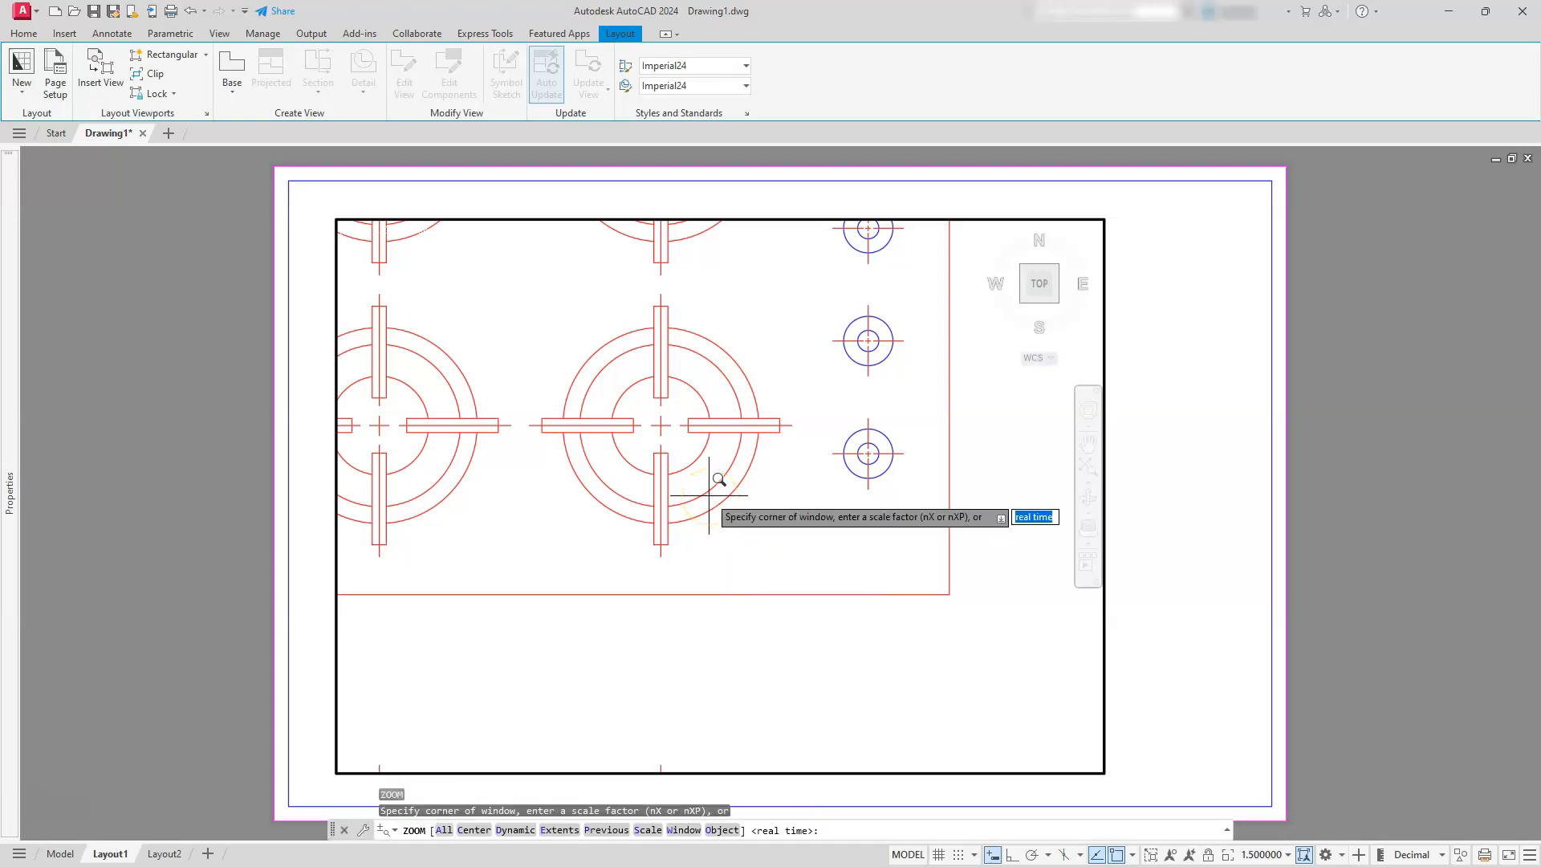
key("BackSpace")
type(".75xp")
key("Return")
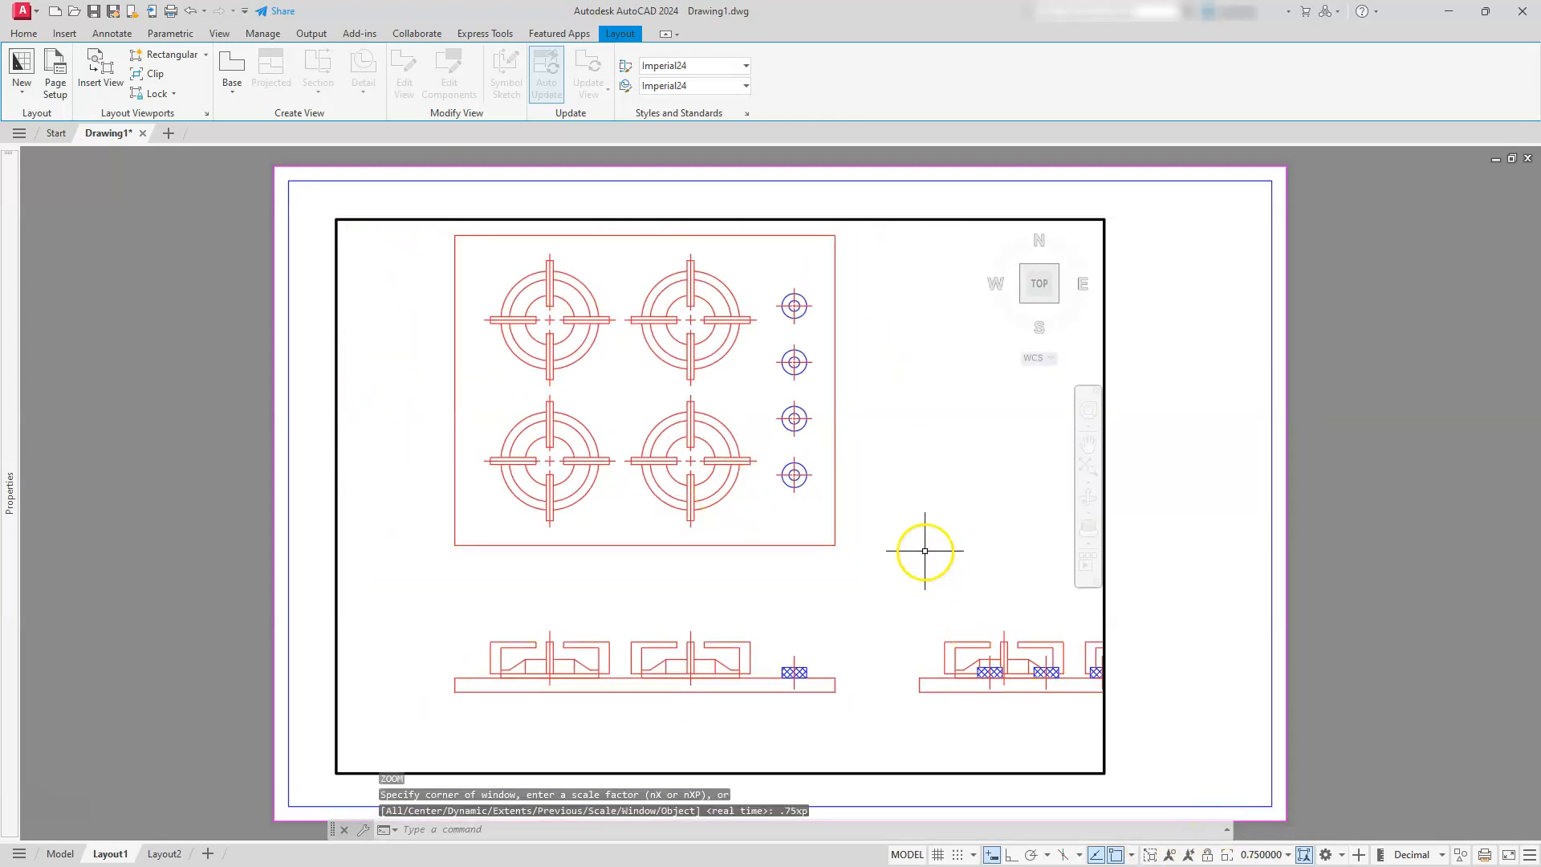
mouse_move(898, 420)
middle_mouse_down()
mouse_move(822, 420)
mouse_move(787, 450)
middle_mouse_up()
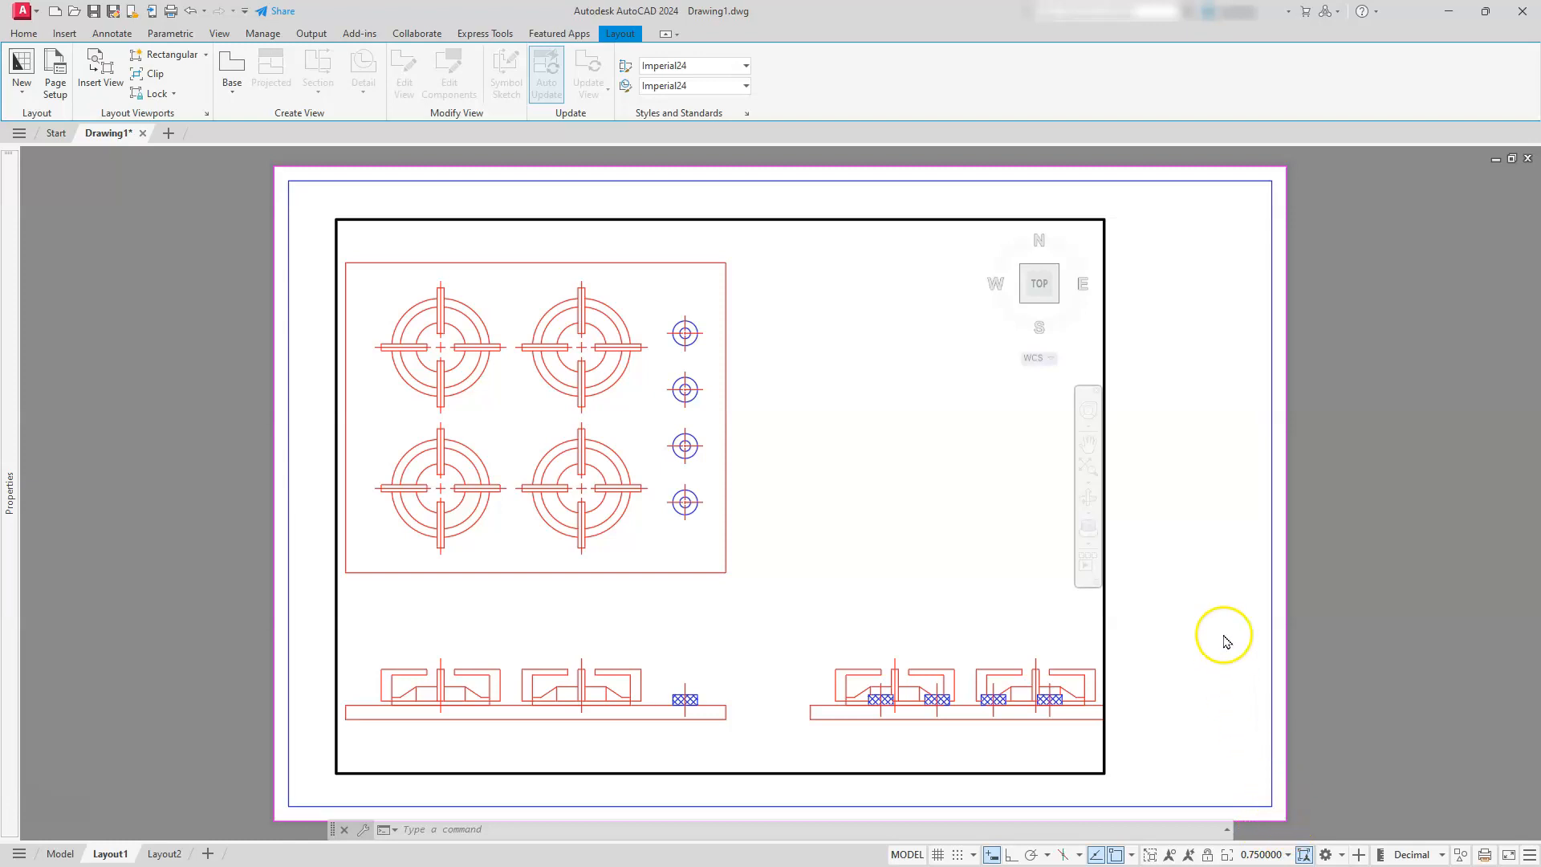
Return to paper space and stretch the viewport's upper-right corner outward until the whole side view fits inside
double_click(1200, 571)
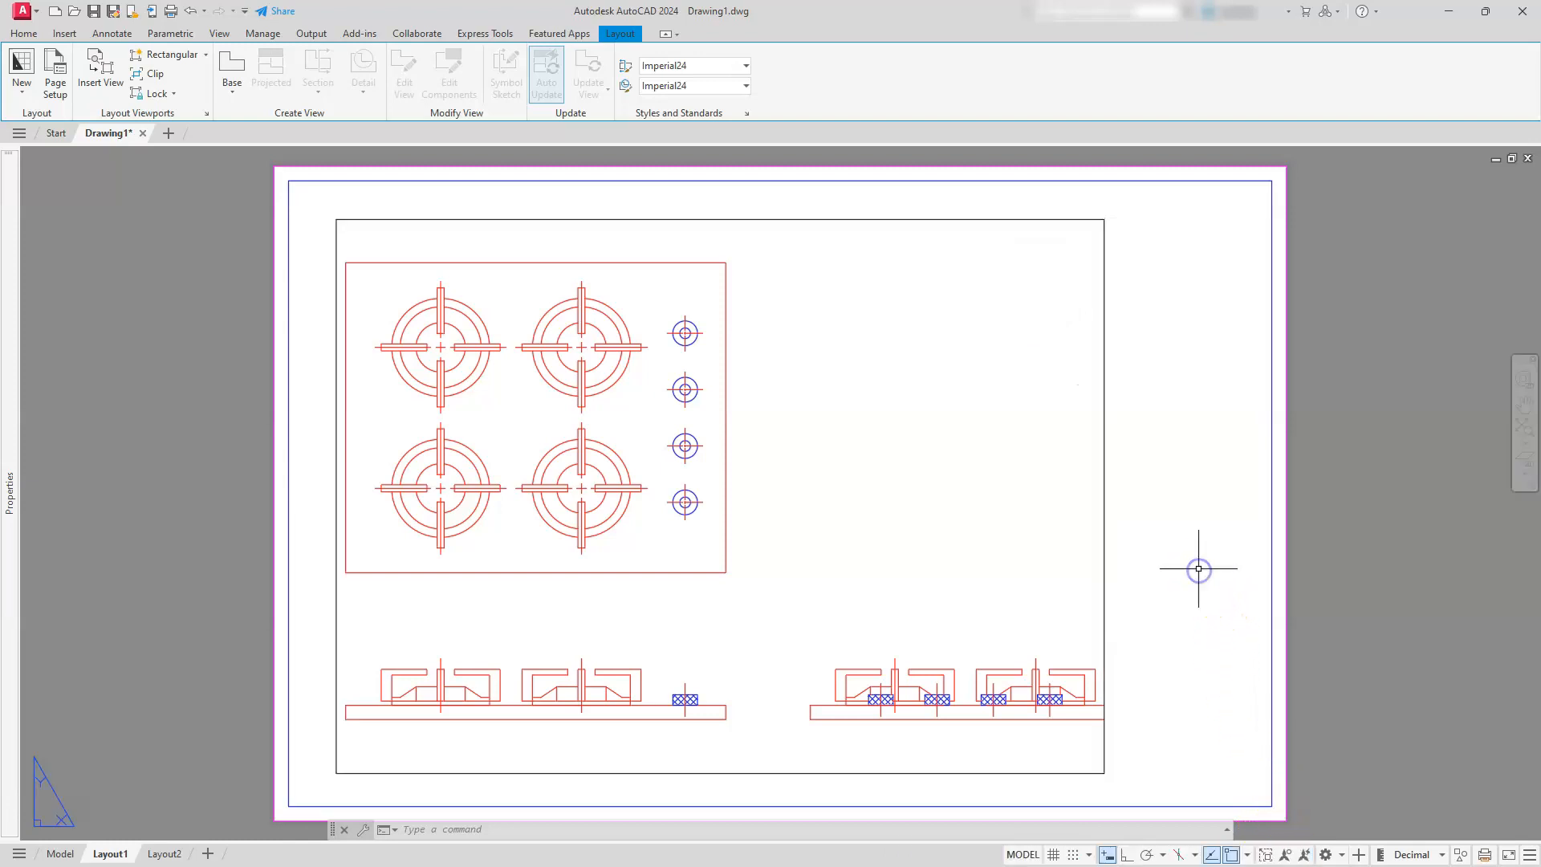
left_click(1109, 314)
left_click(1093, 303)
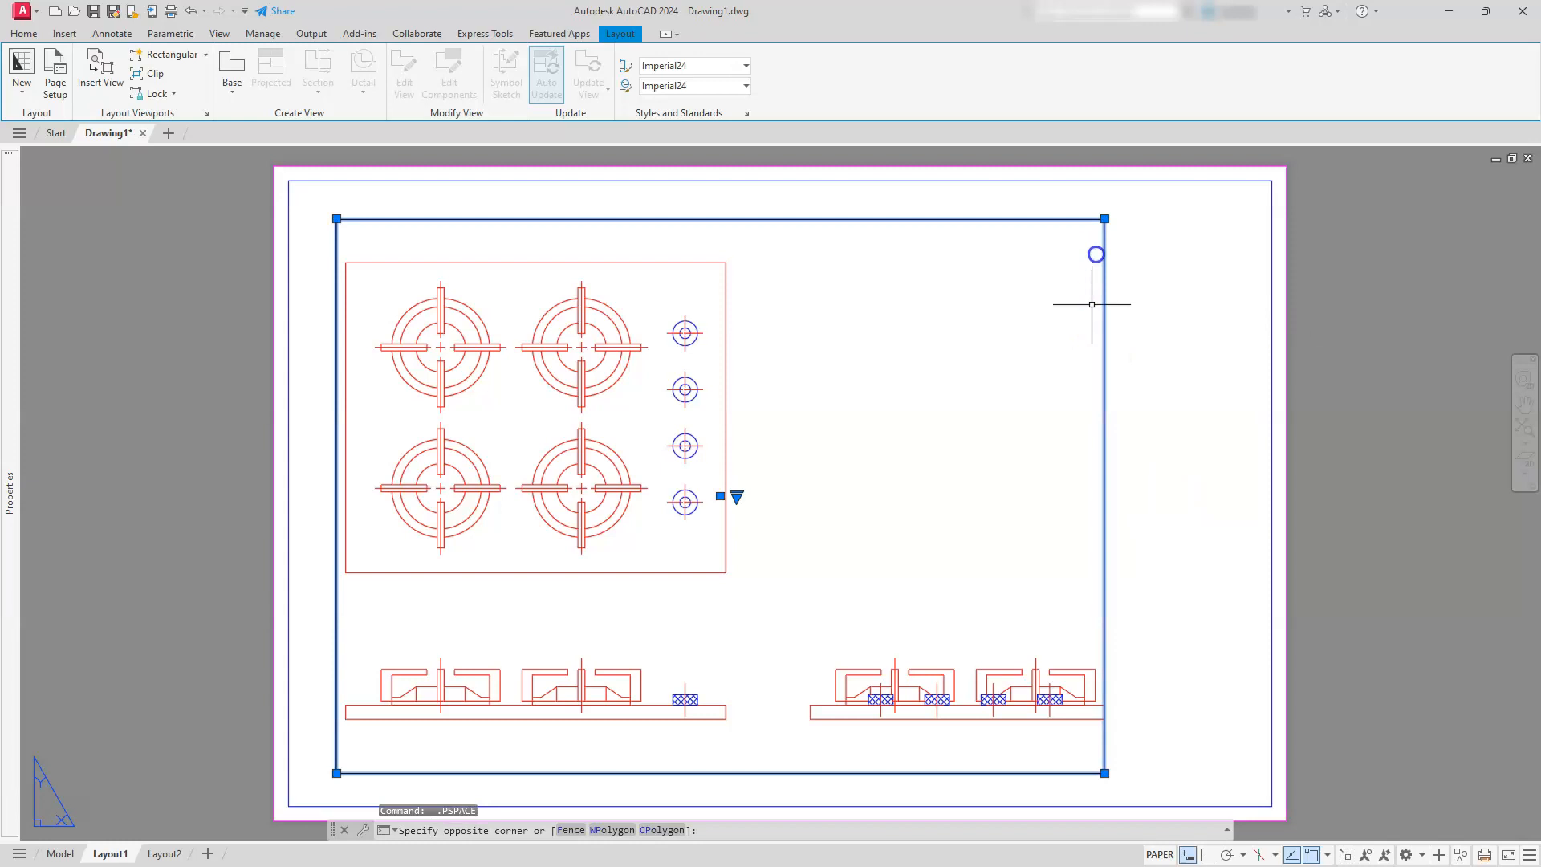
left_click(1104, 220)
left_click(1143, 205)
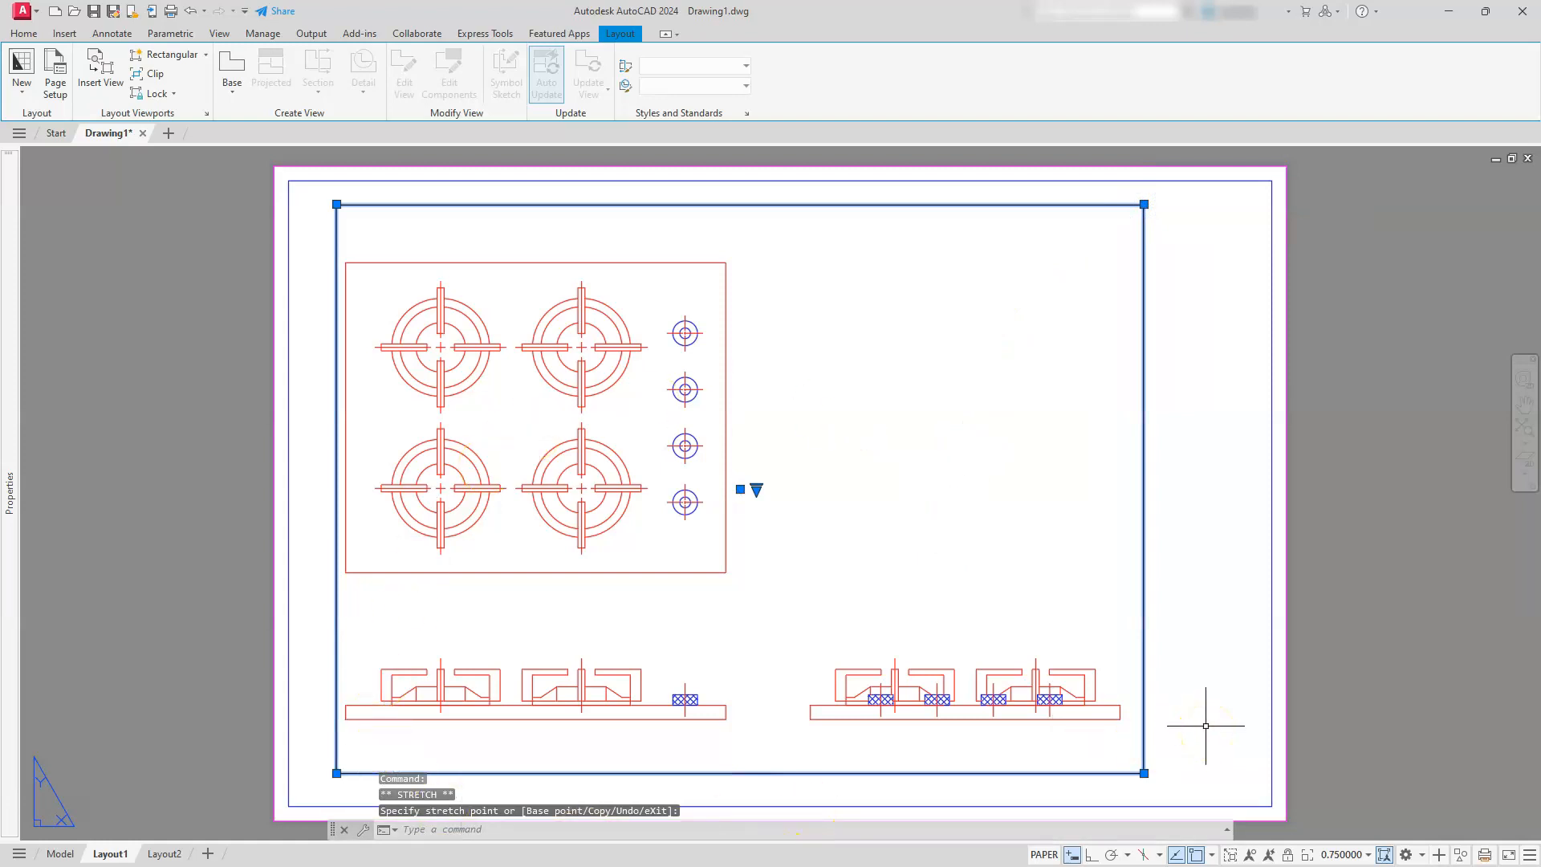
key("Escape")
key("Escape")
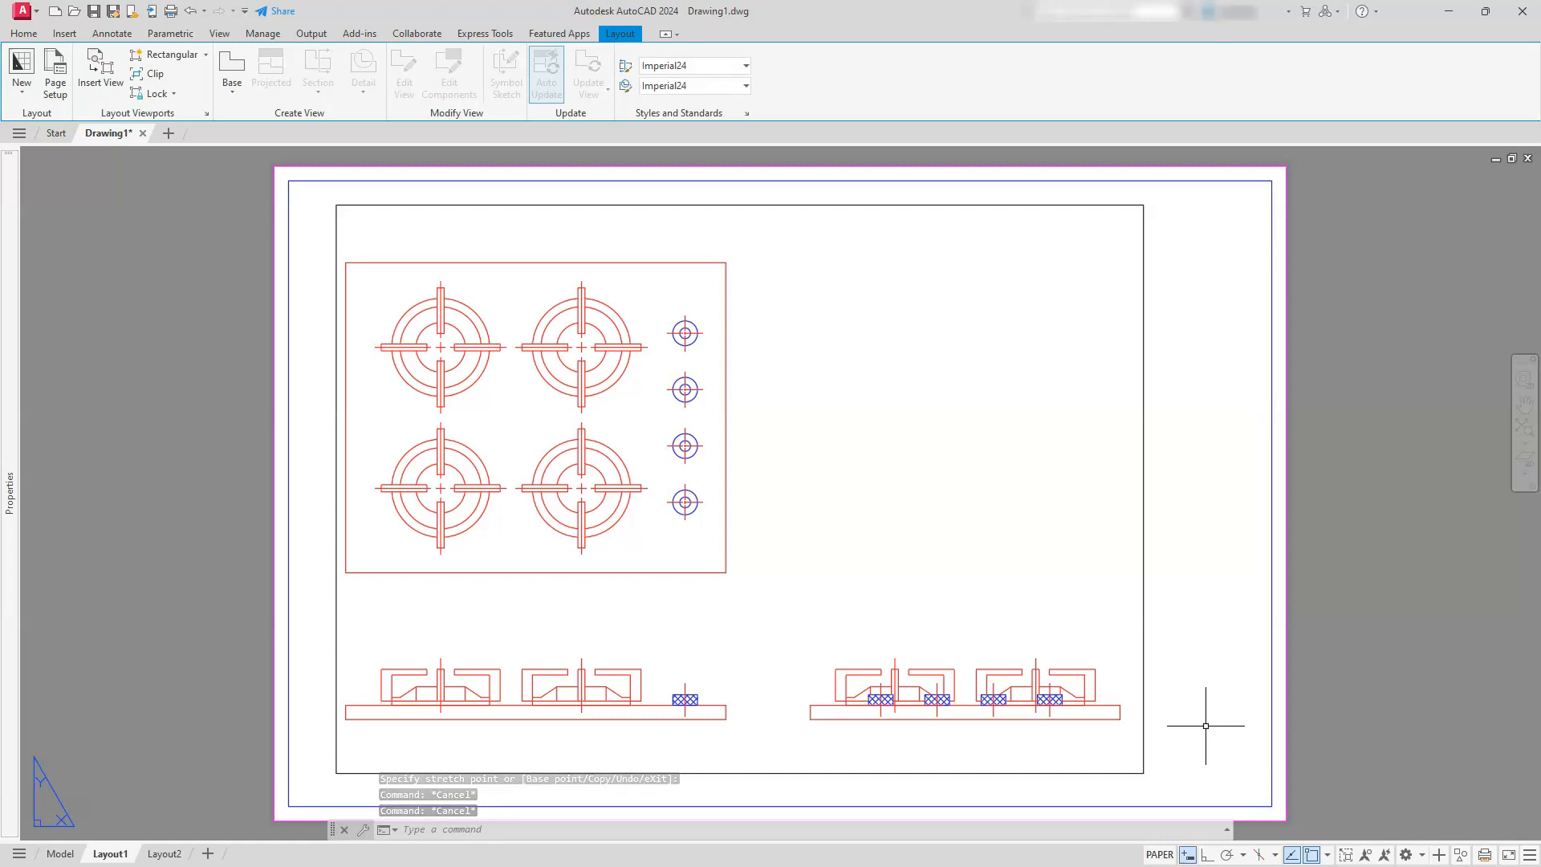
Open the Standard dimension style for modification and set its text height to .125
left_click(24, 34)
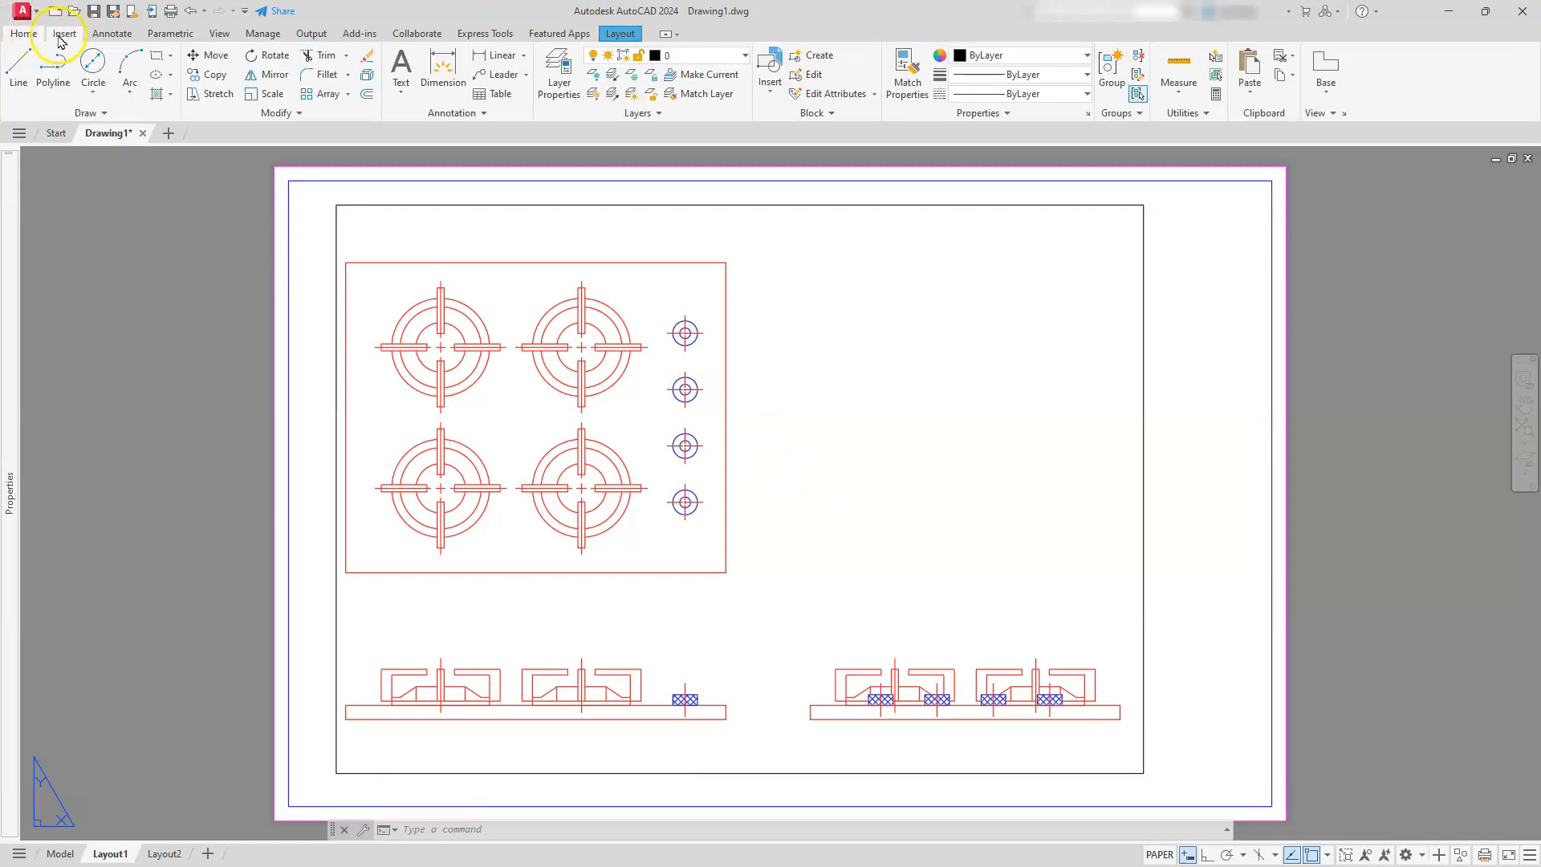
left_click(481, 113)
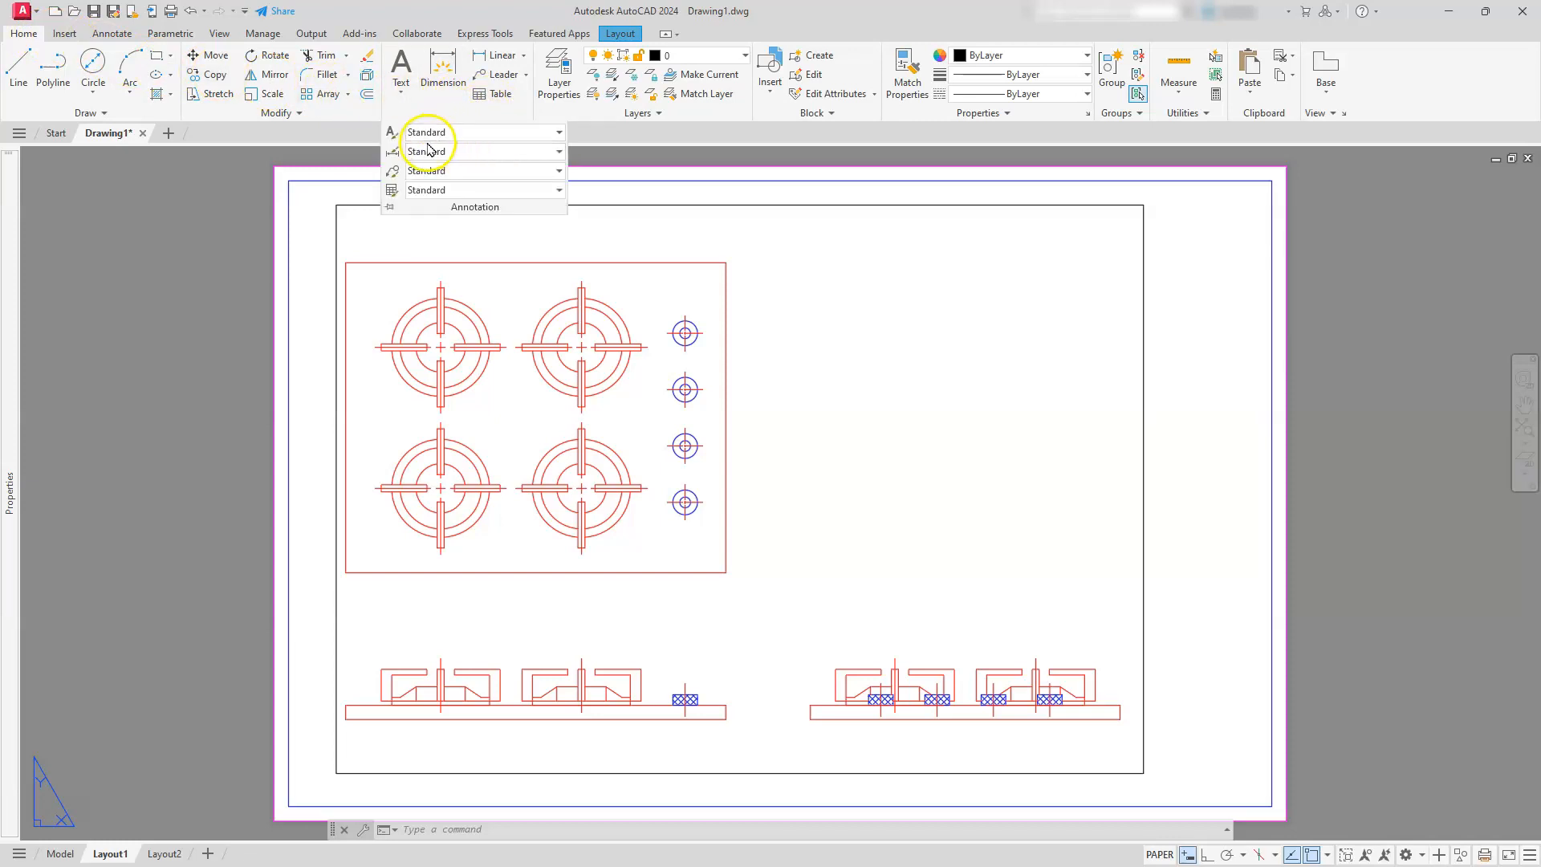
left_click(391, 154)
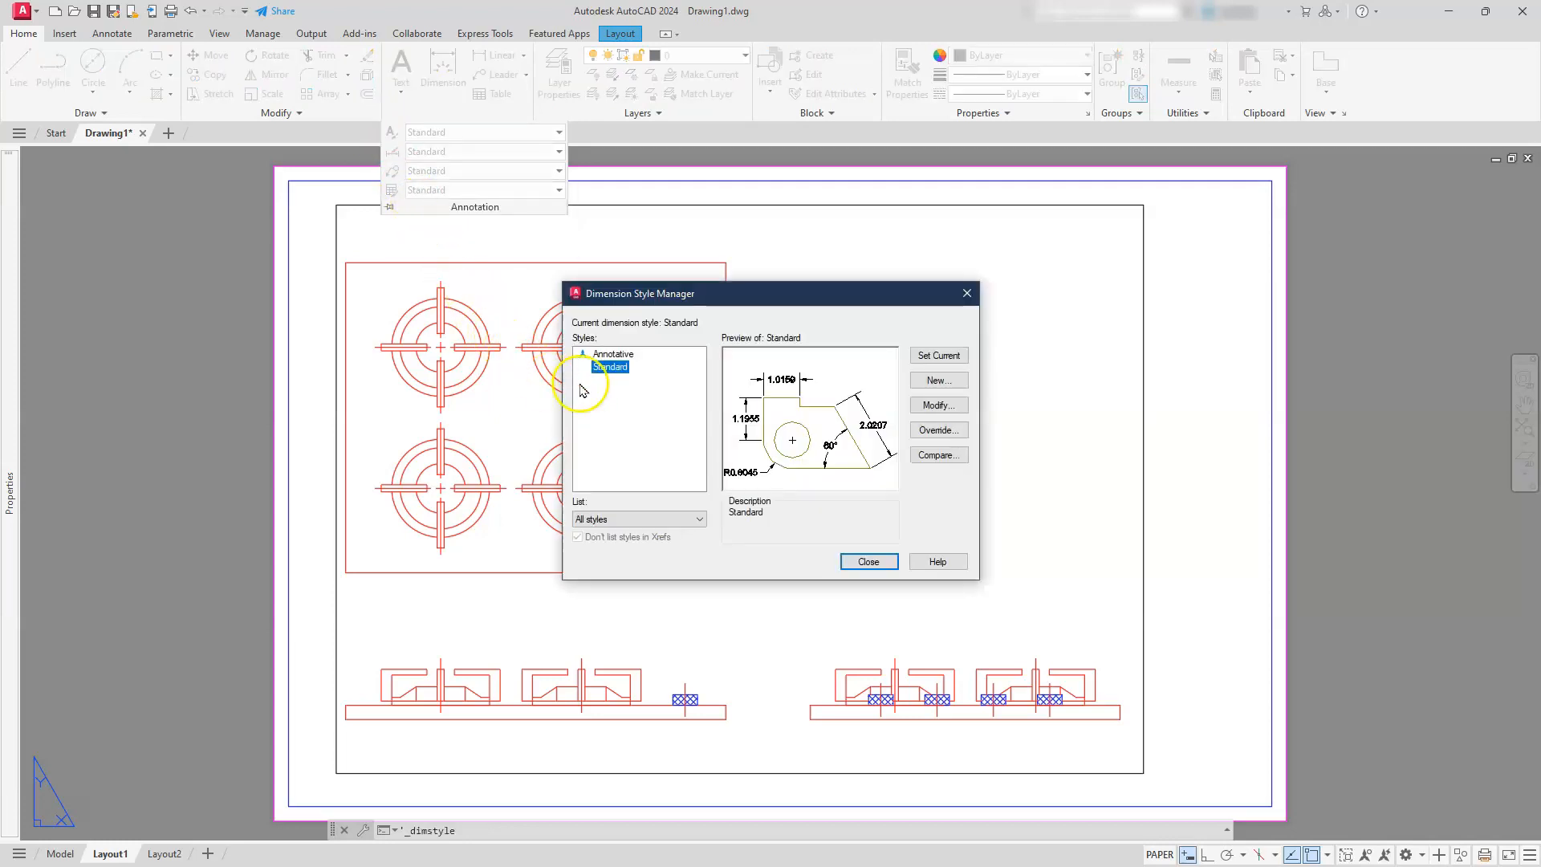
left_click(618, 368)
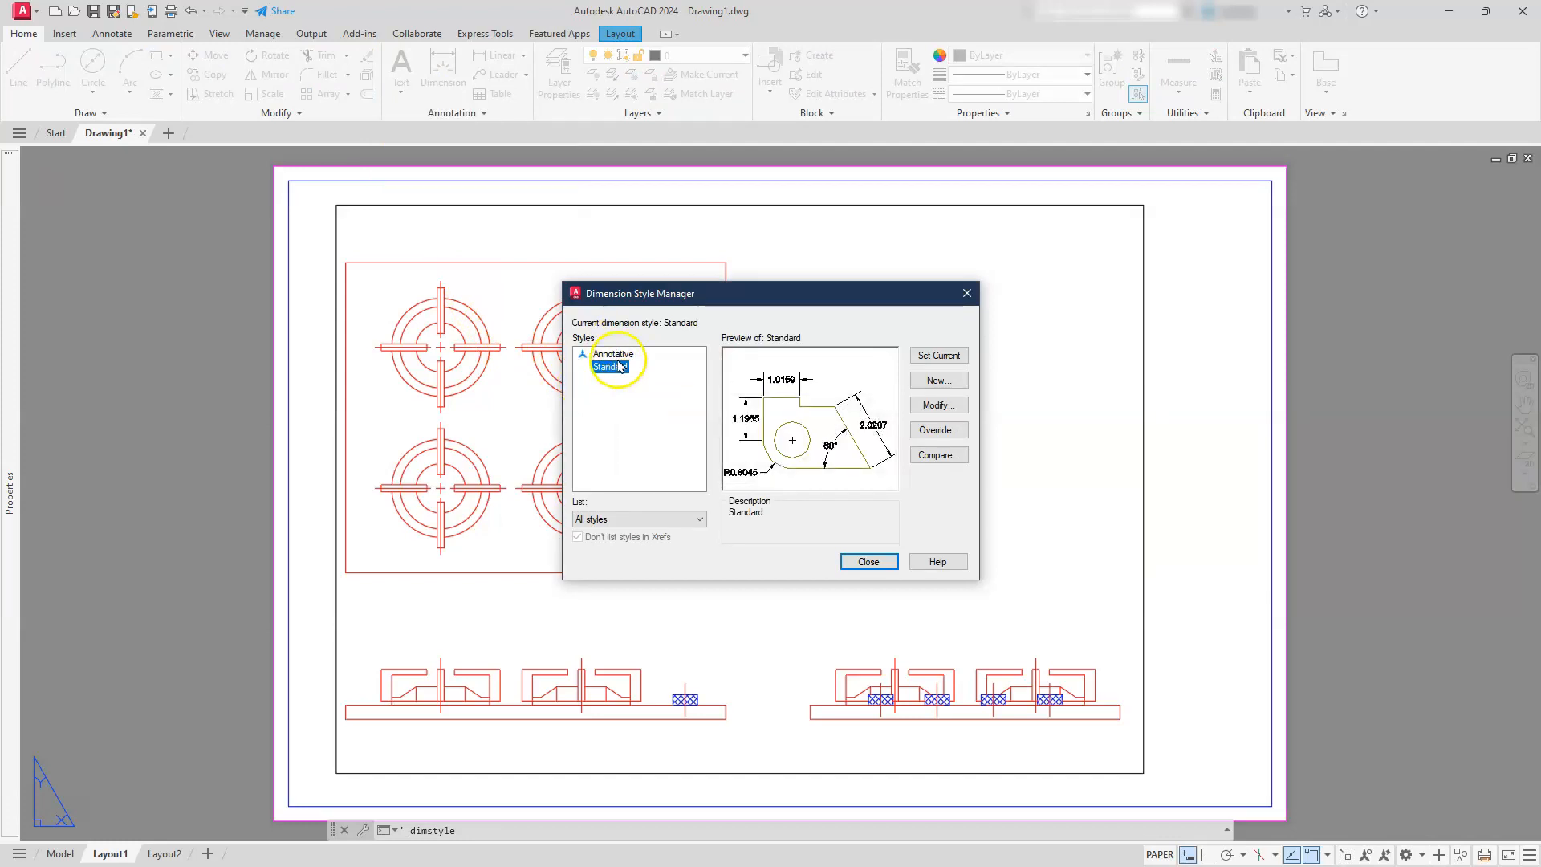
left_click(933, 406)
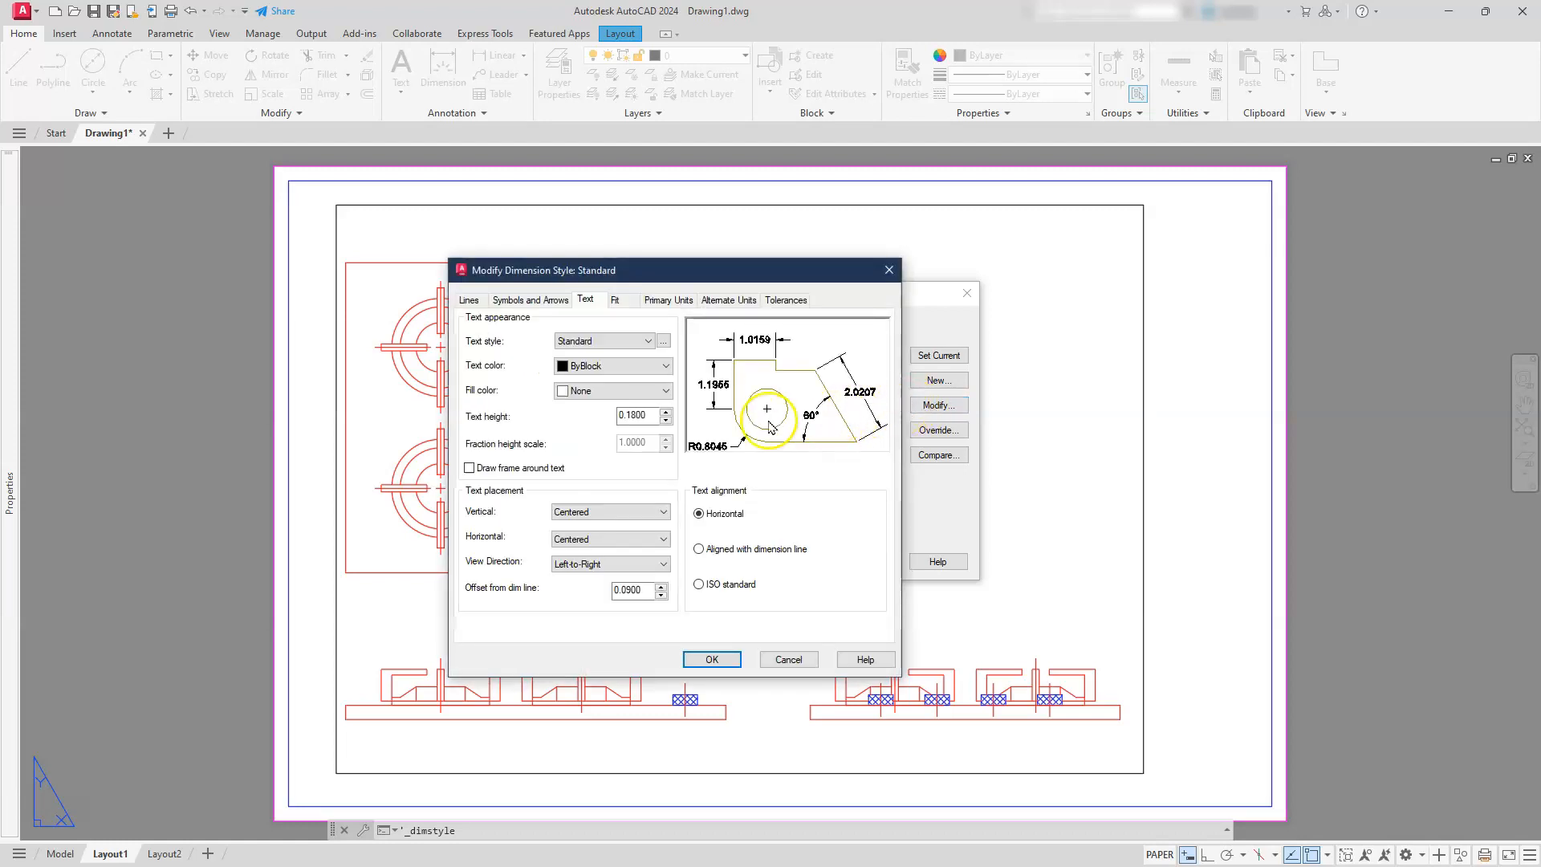
left_click(584, 301)
left_click_drag(652, 415, 610, 418)
type(".125")
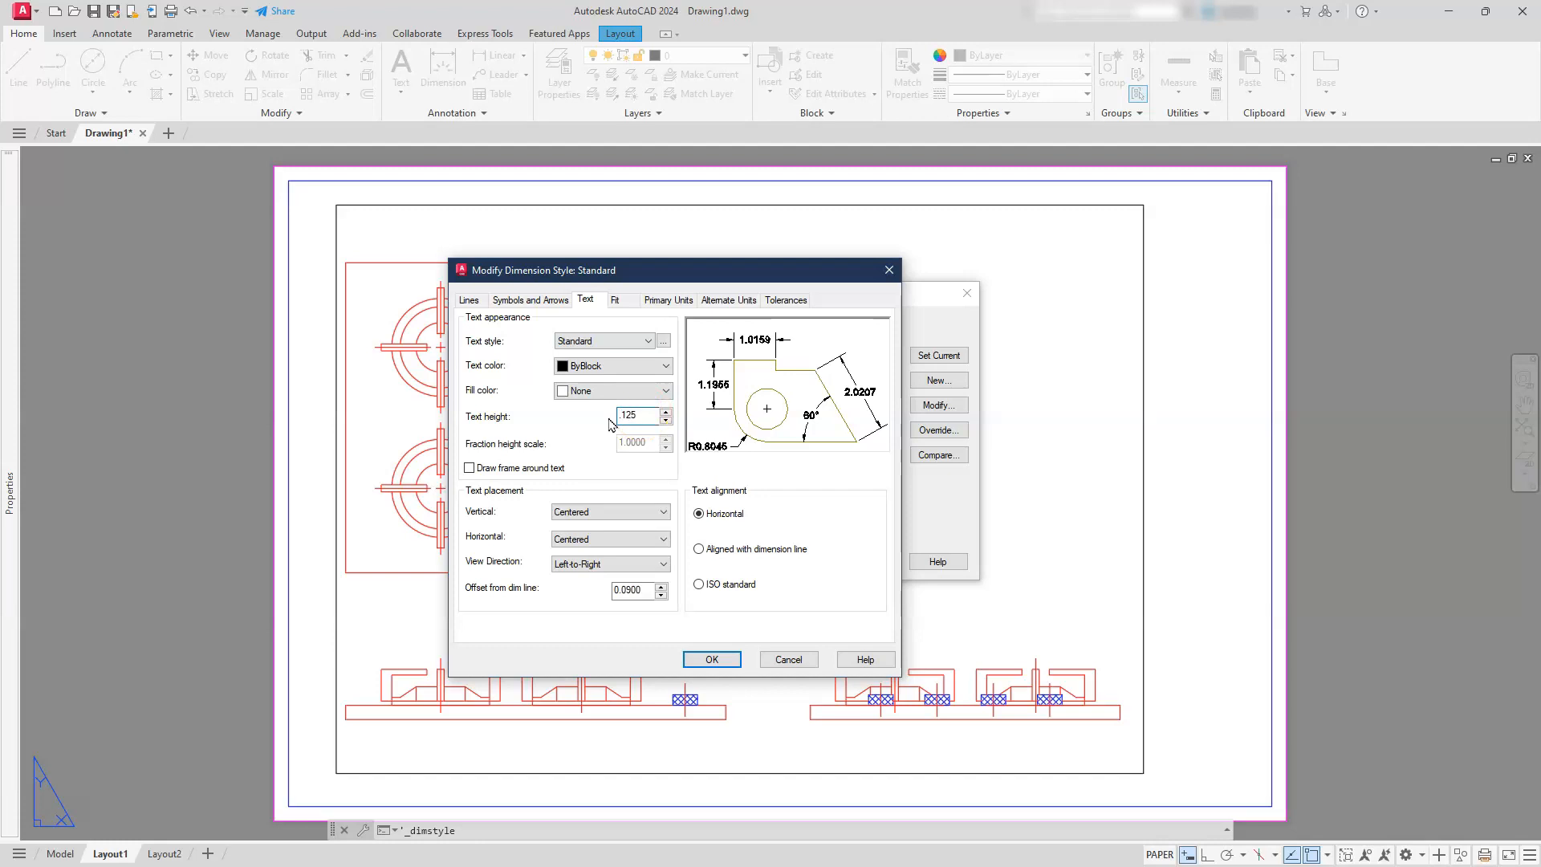
Set the style's primary units to Fractional with the Not Stacked fraction format
left_click(660, 306)
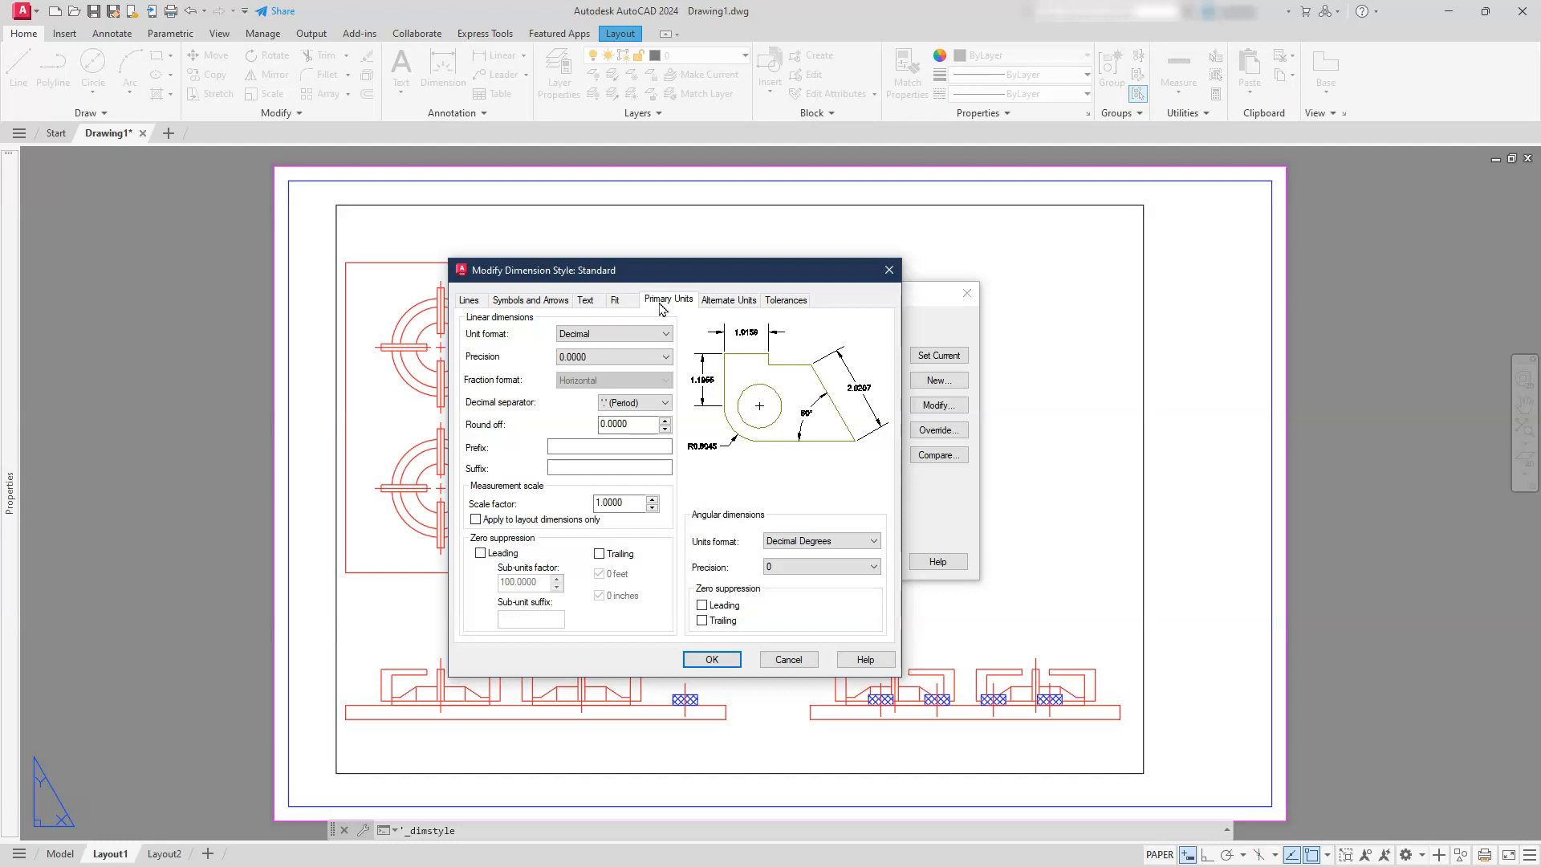
left_click(626, 334)
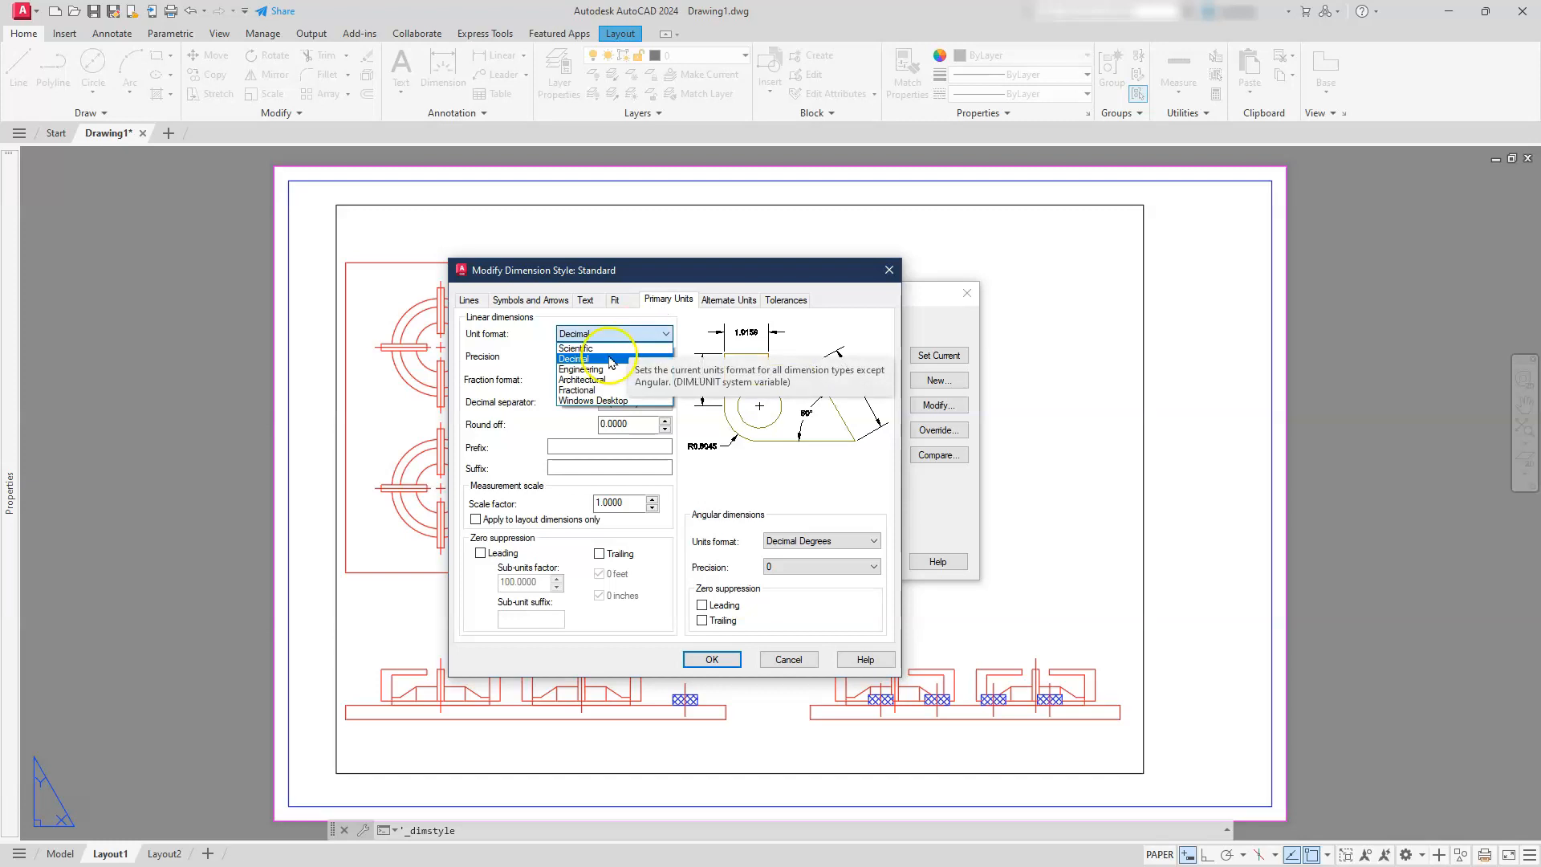
left_click(592, 390)
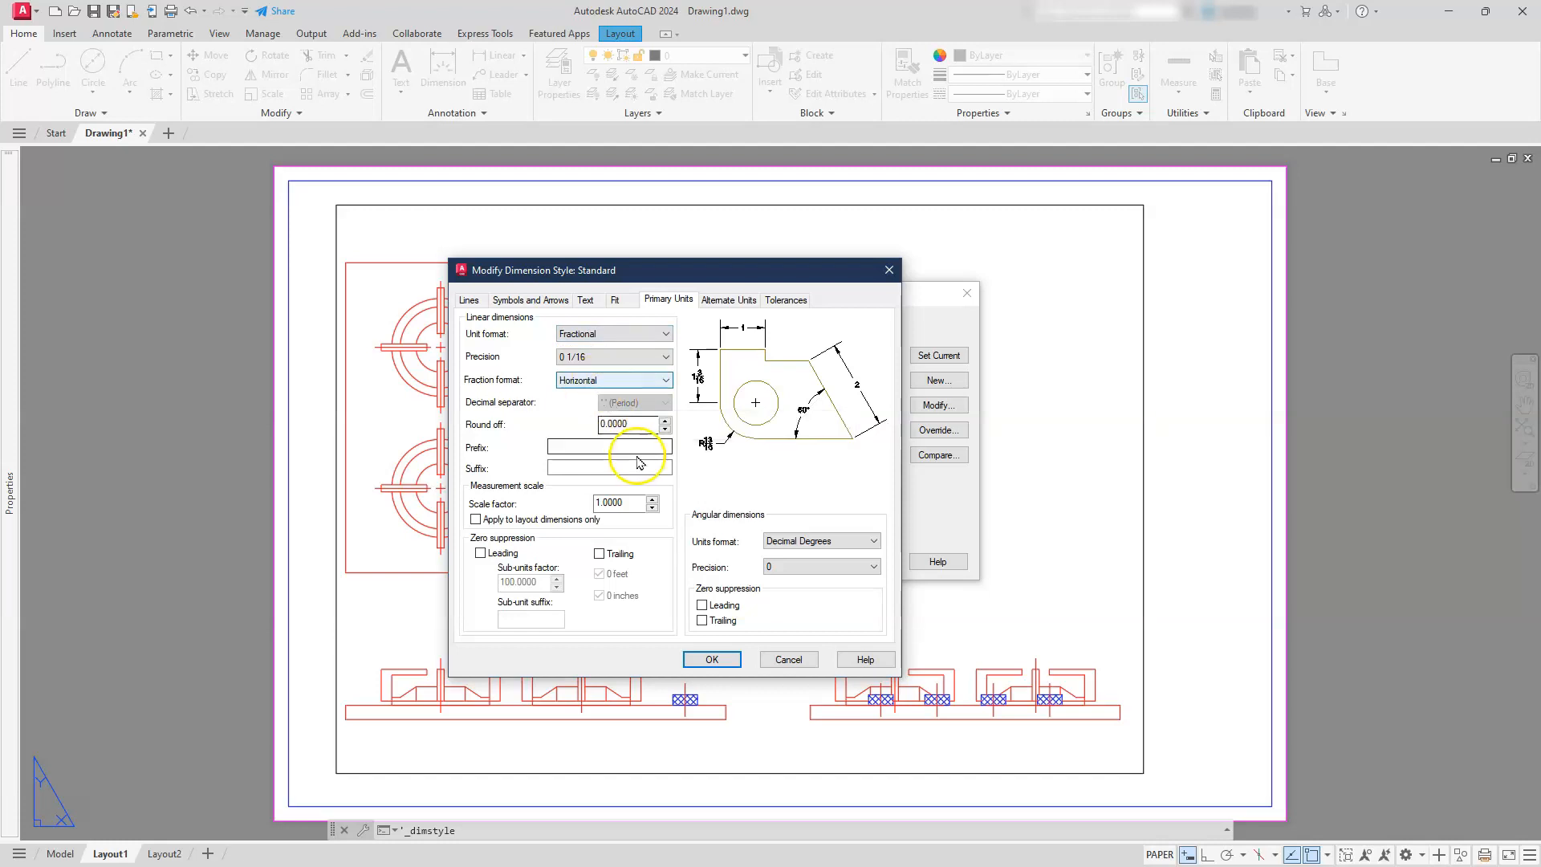
left_click(621, 359)
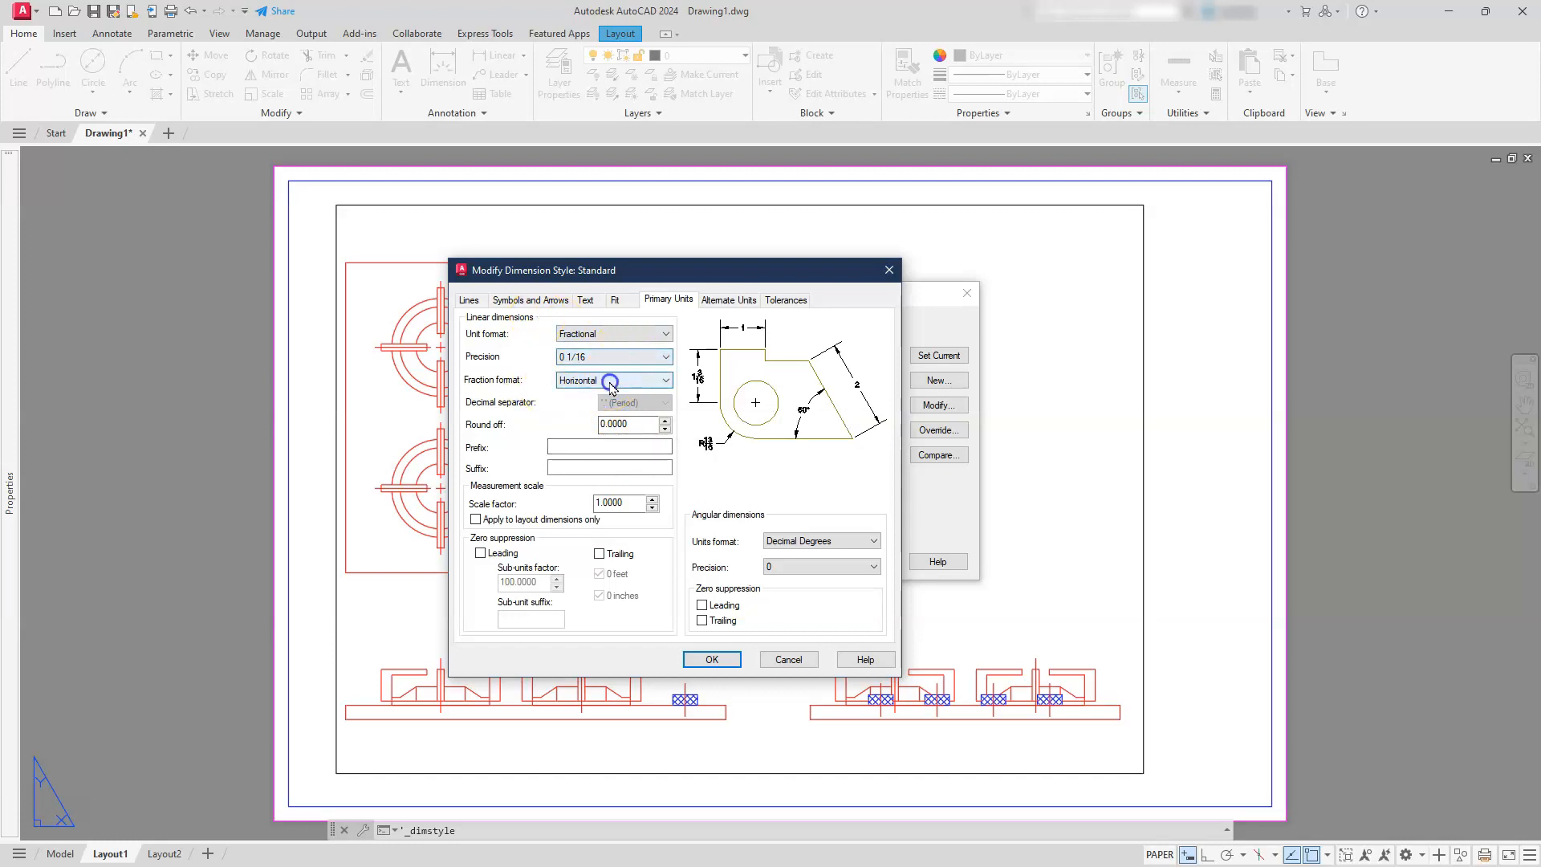
left_click(615, 382)
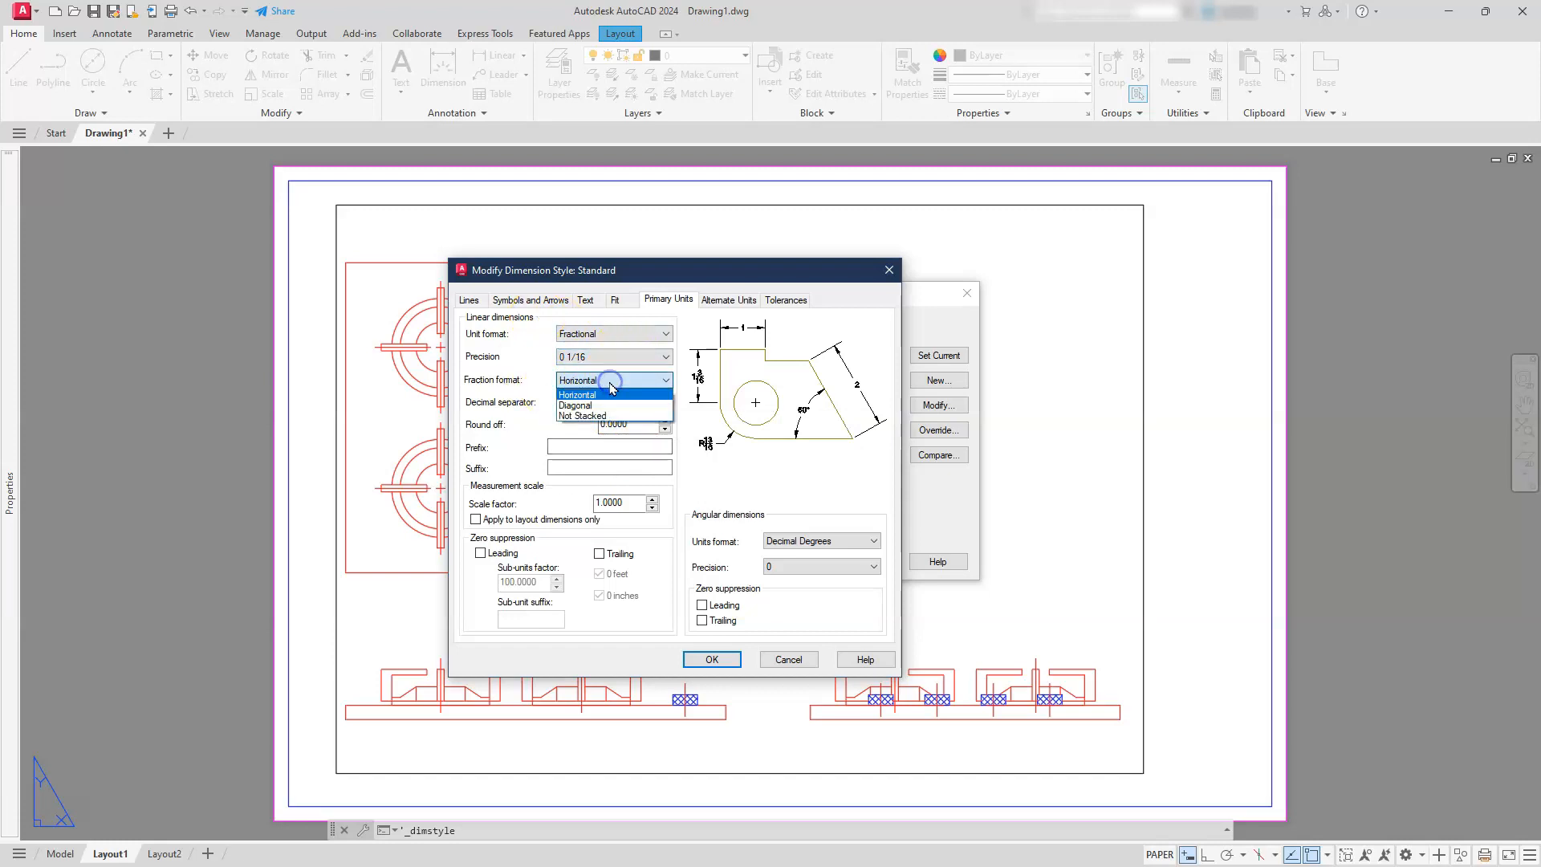
left_click(573, 416)
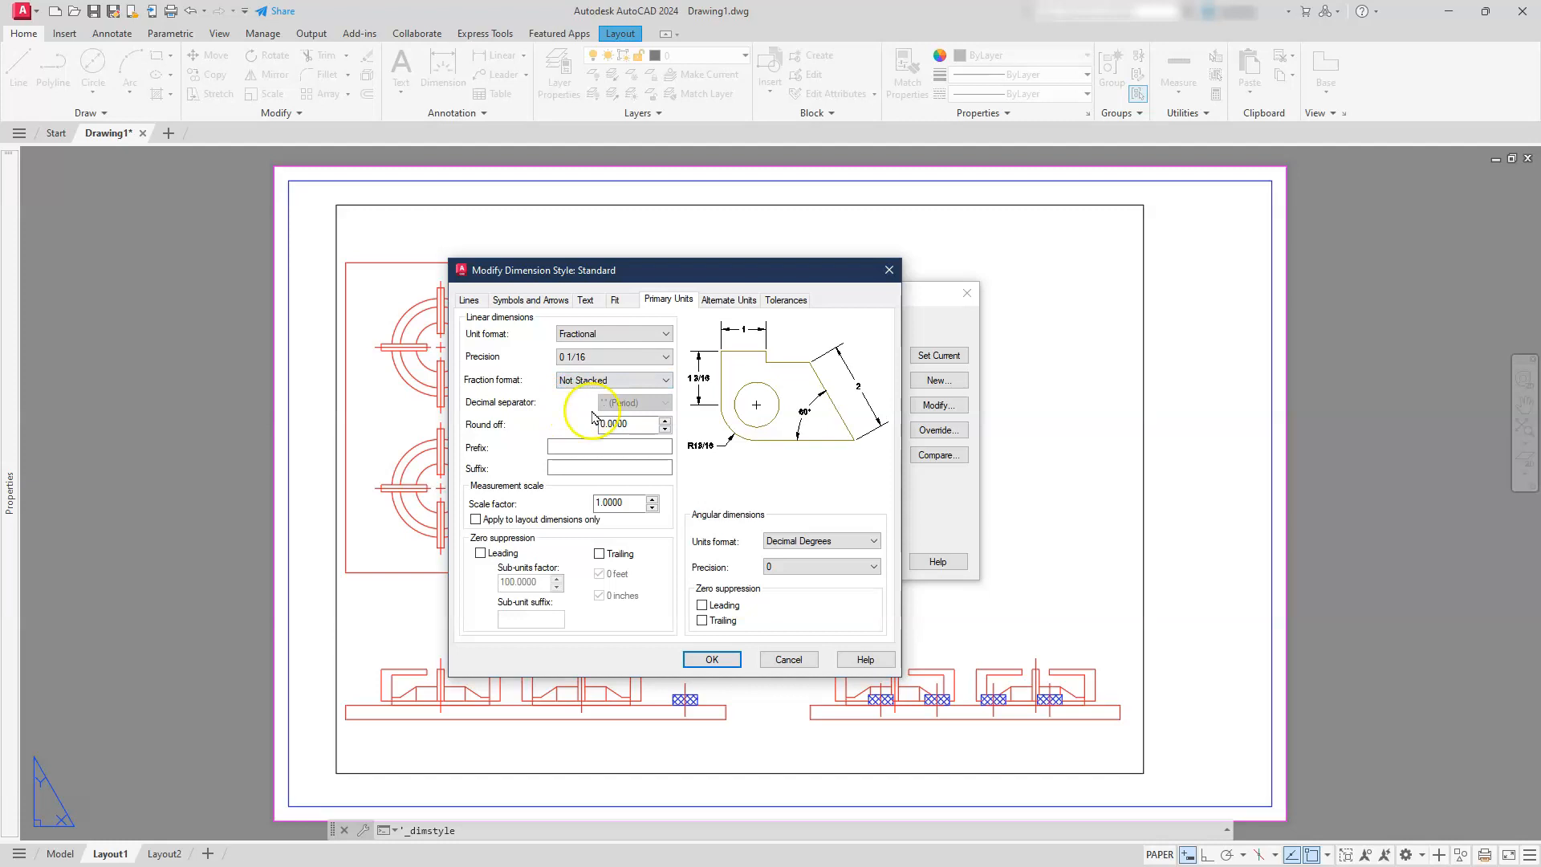
left_click(702, 375)
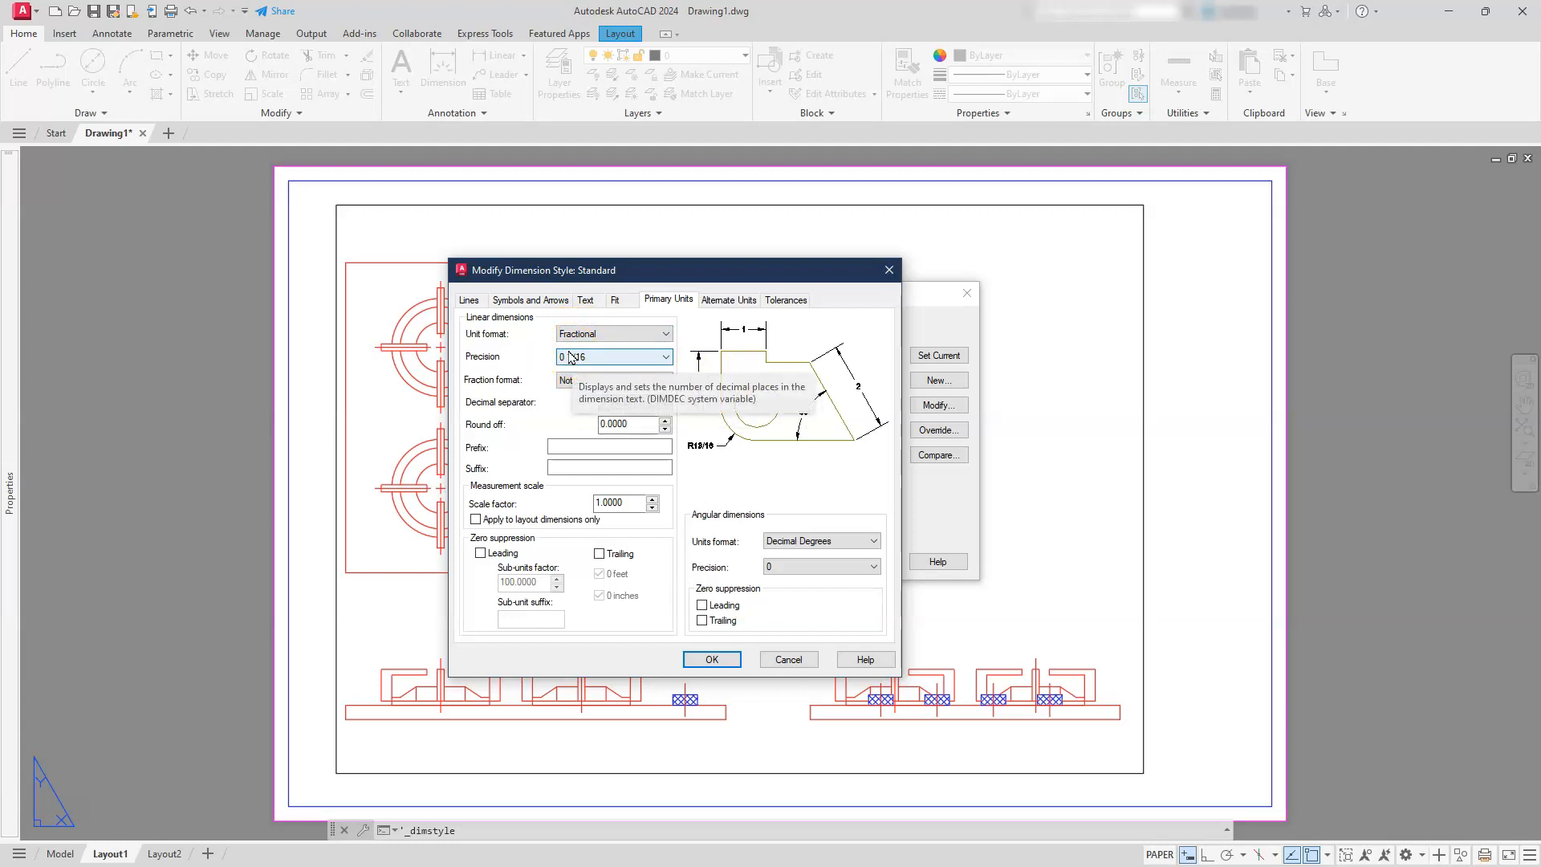
Turn on alternate units for the dimension style and place them below the primary value
left_click(718, 300)
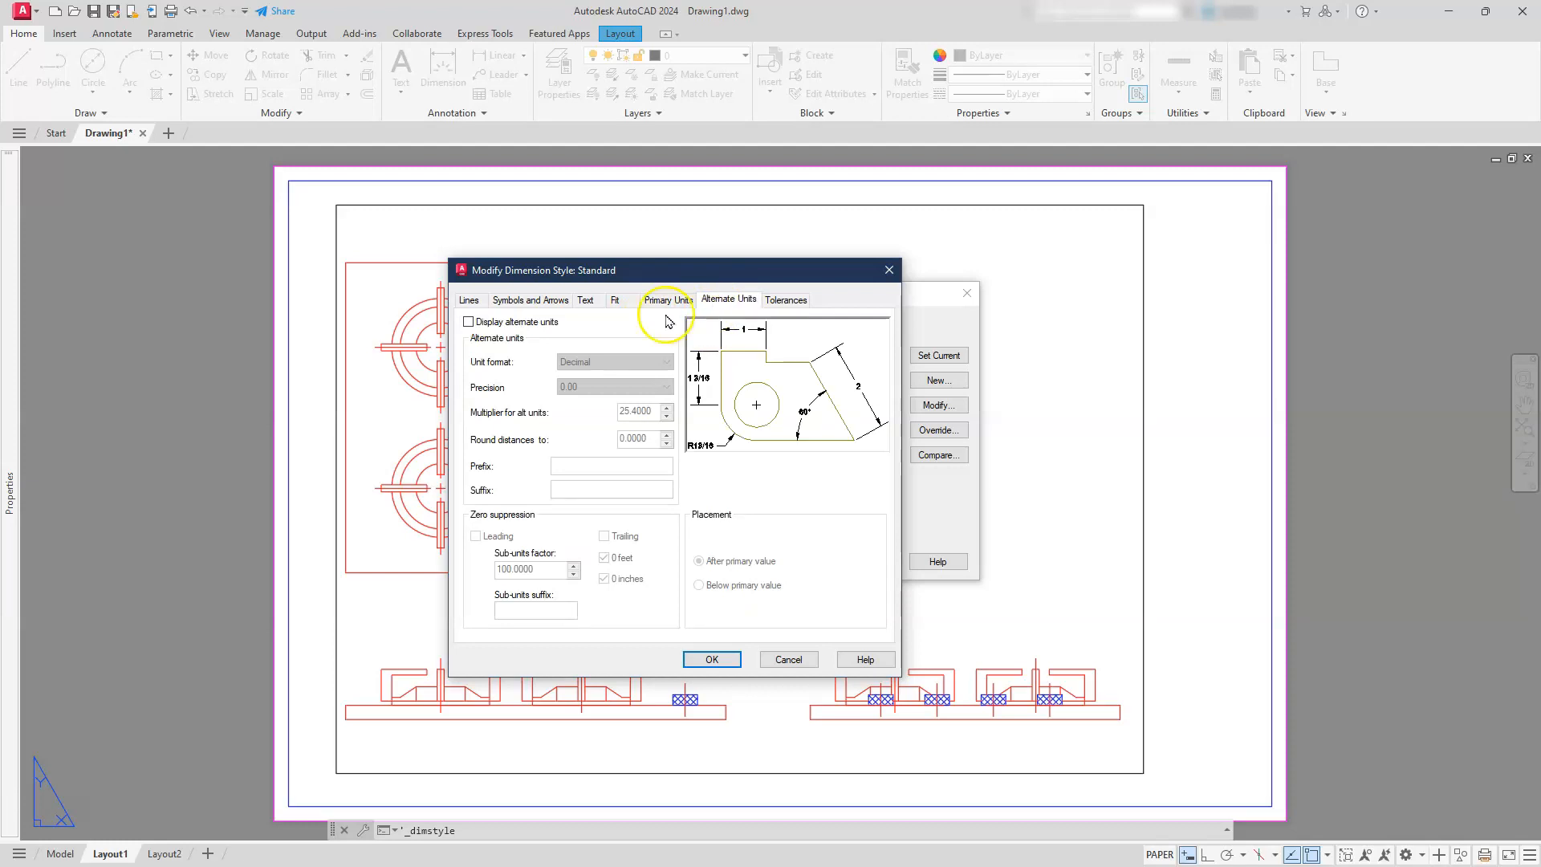
left_click(468, 322)
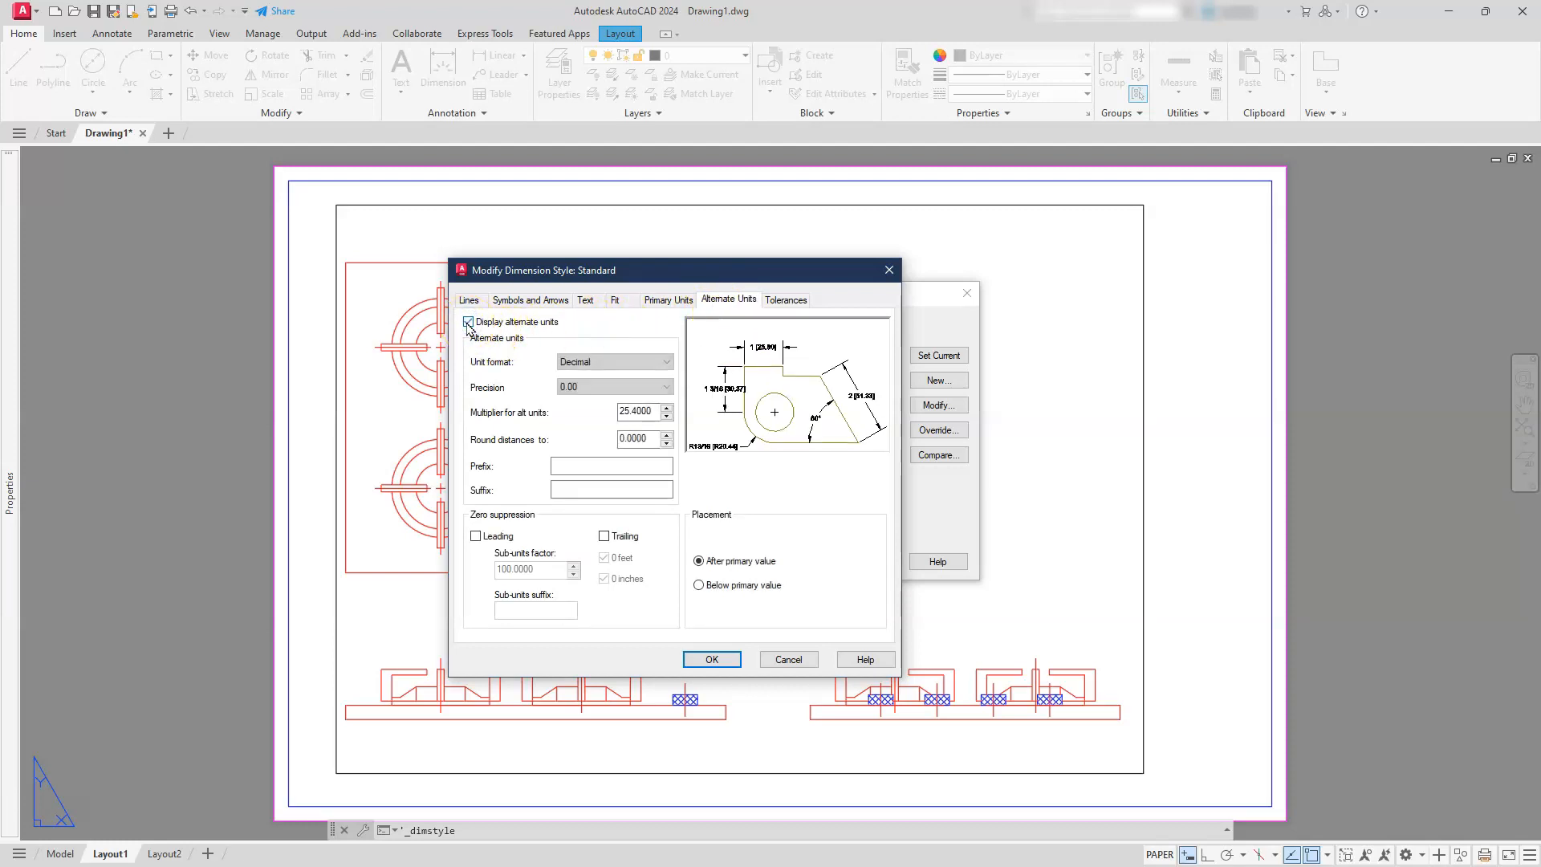
left_click(699, 586)
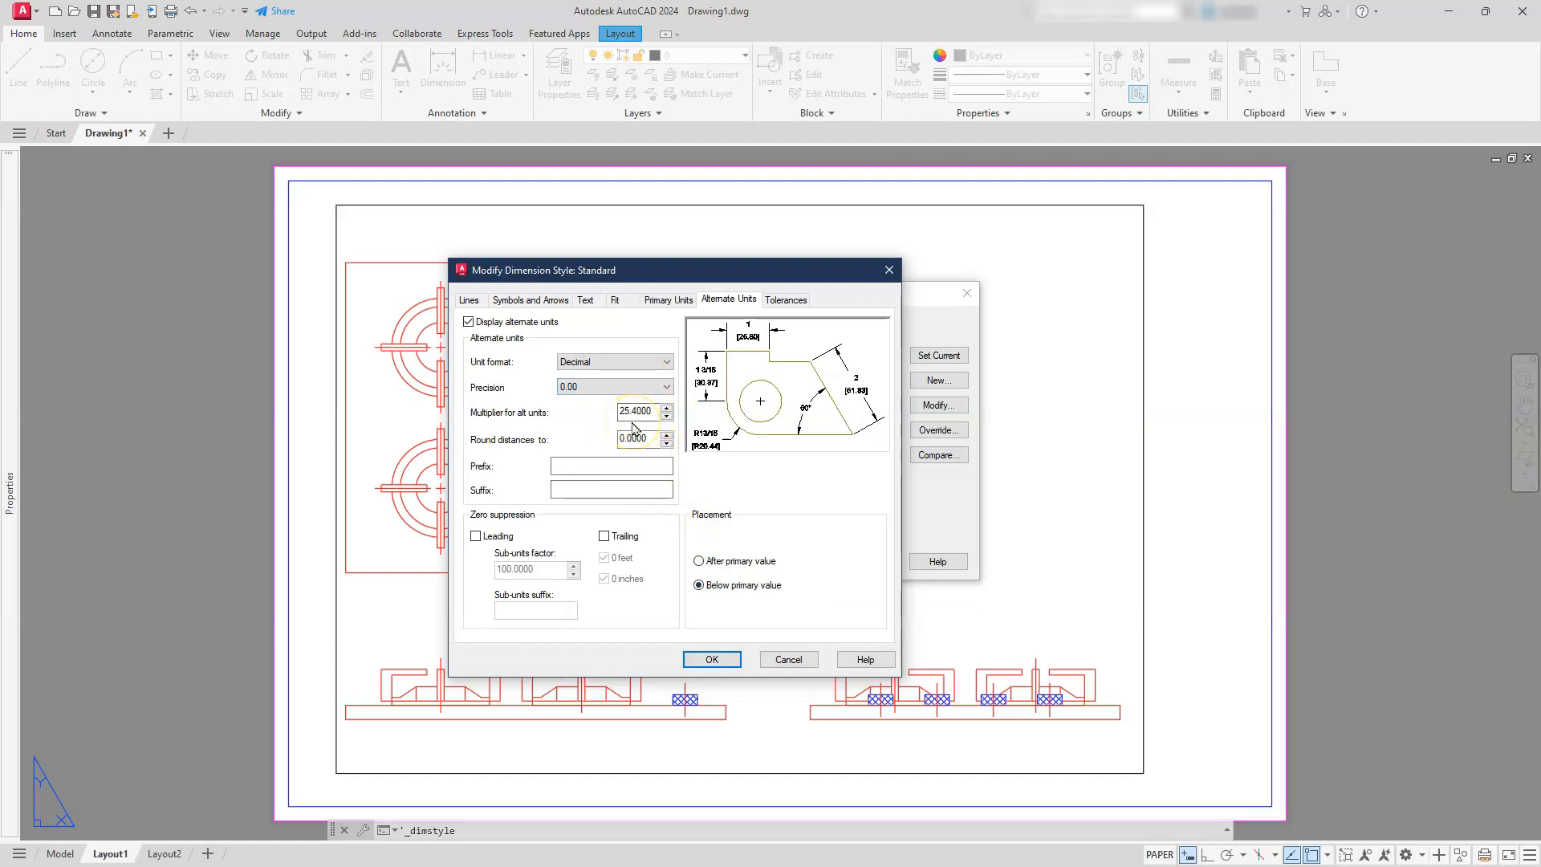
left_click(586, 394)
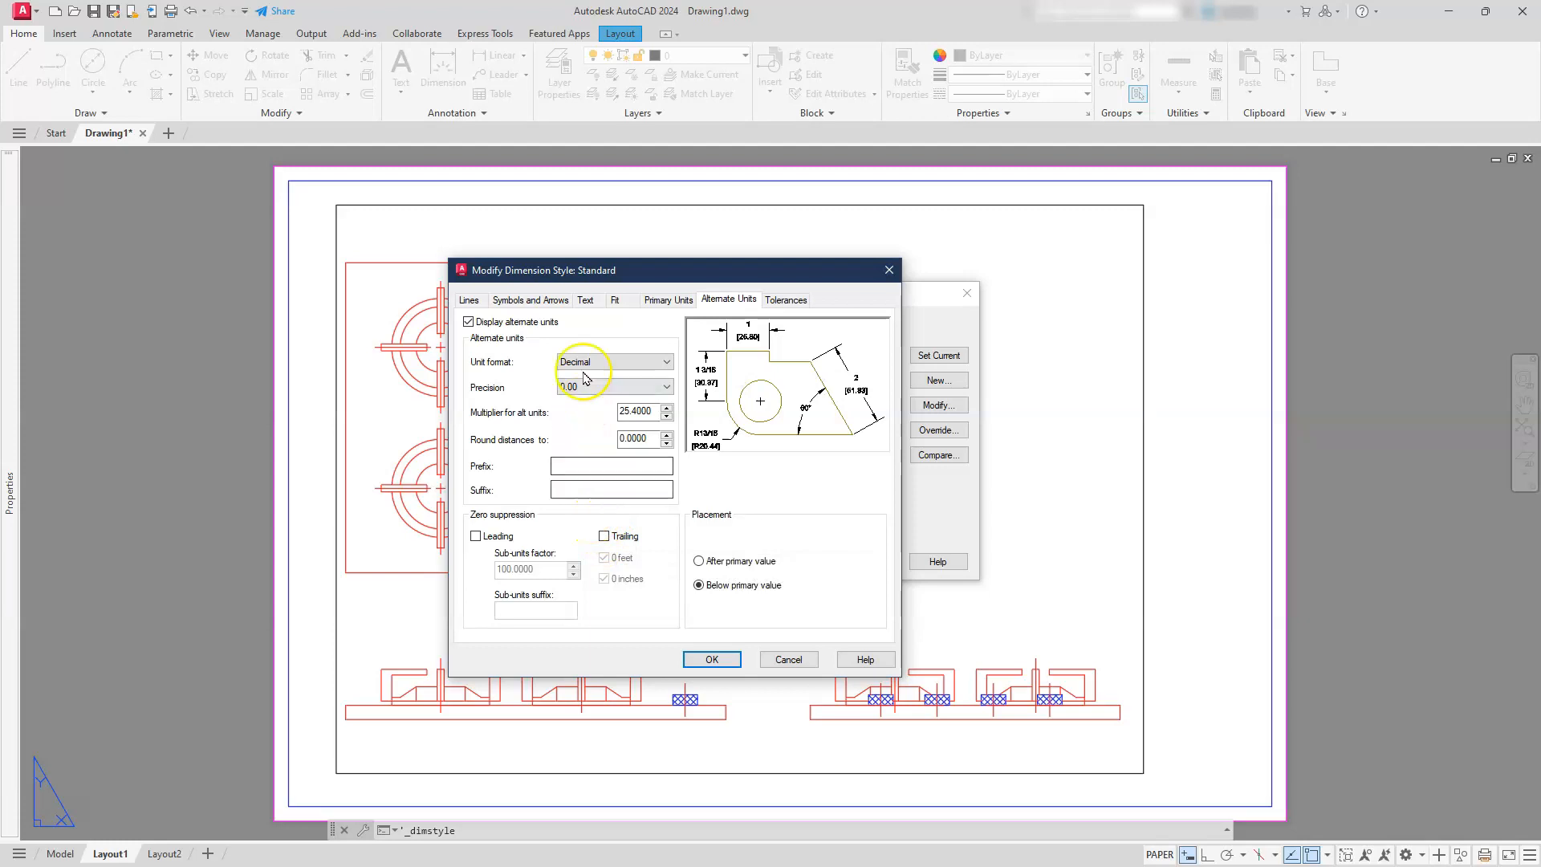
Set the dimension text's offset from the dimension line to 0.04, accept the style changes and close the Dimension Style Manager
left_click(587, 302)
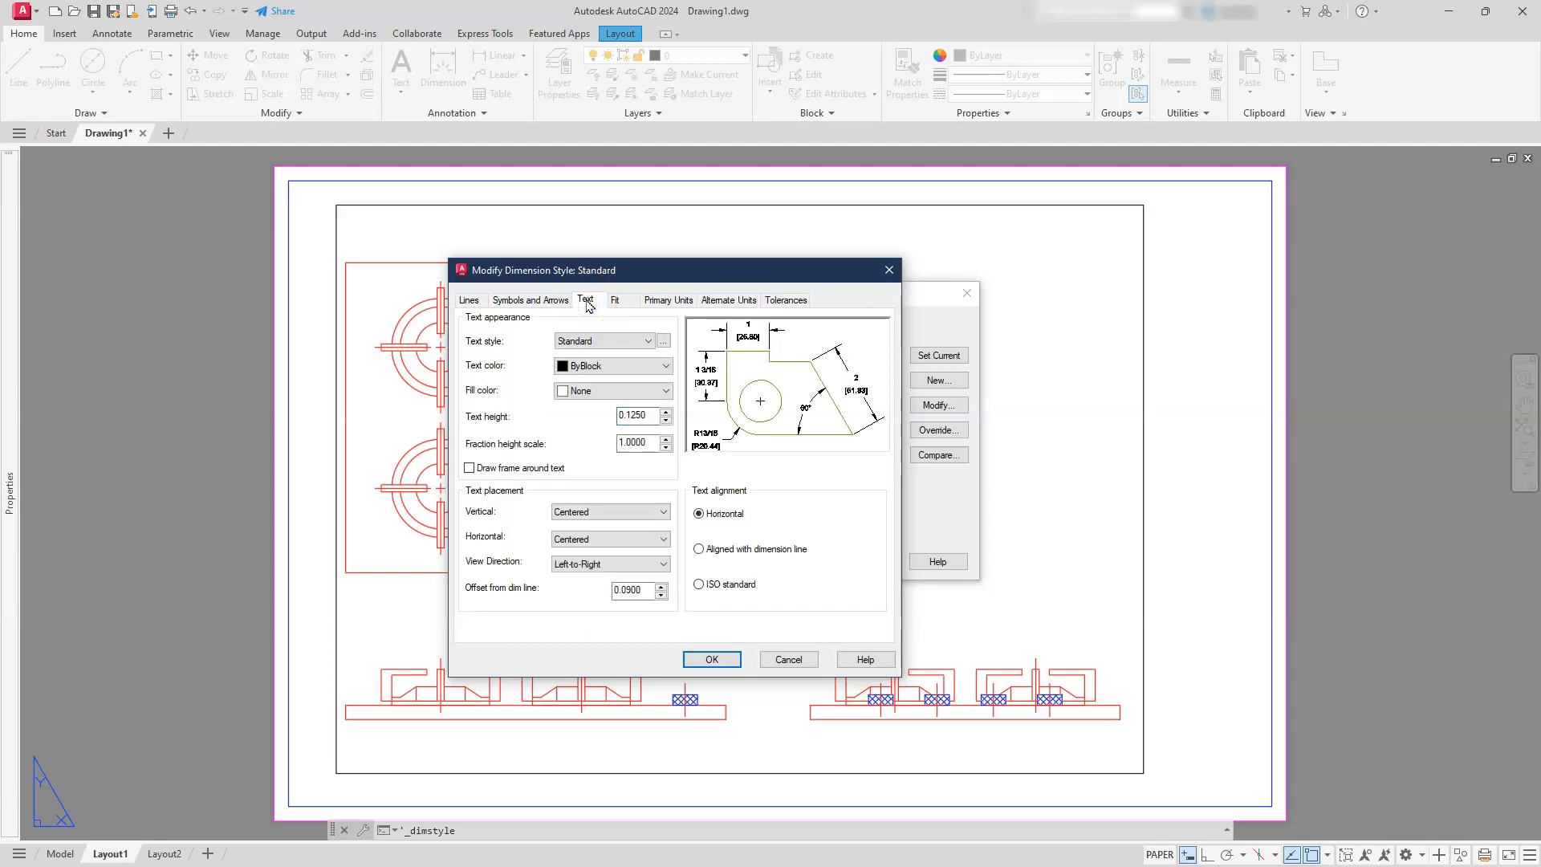
left_click(539, 301)
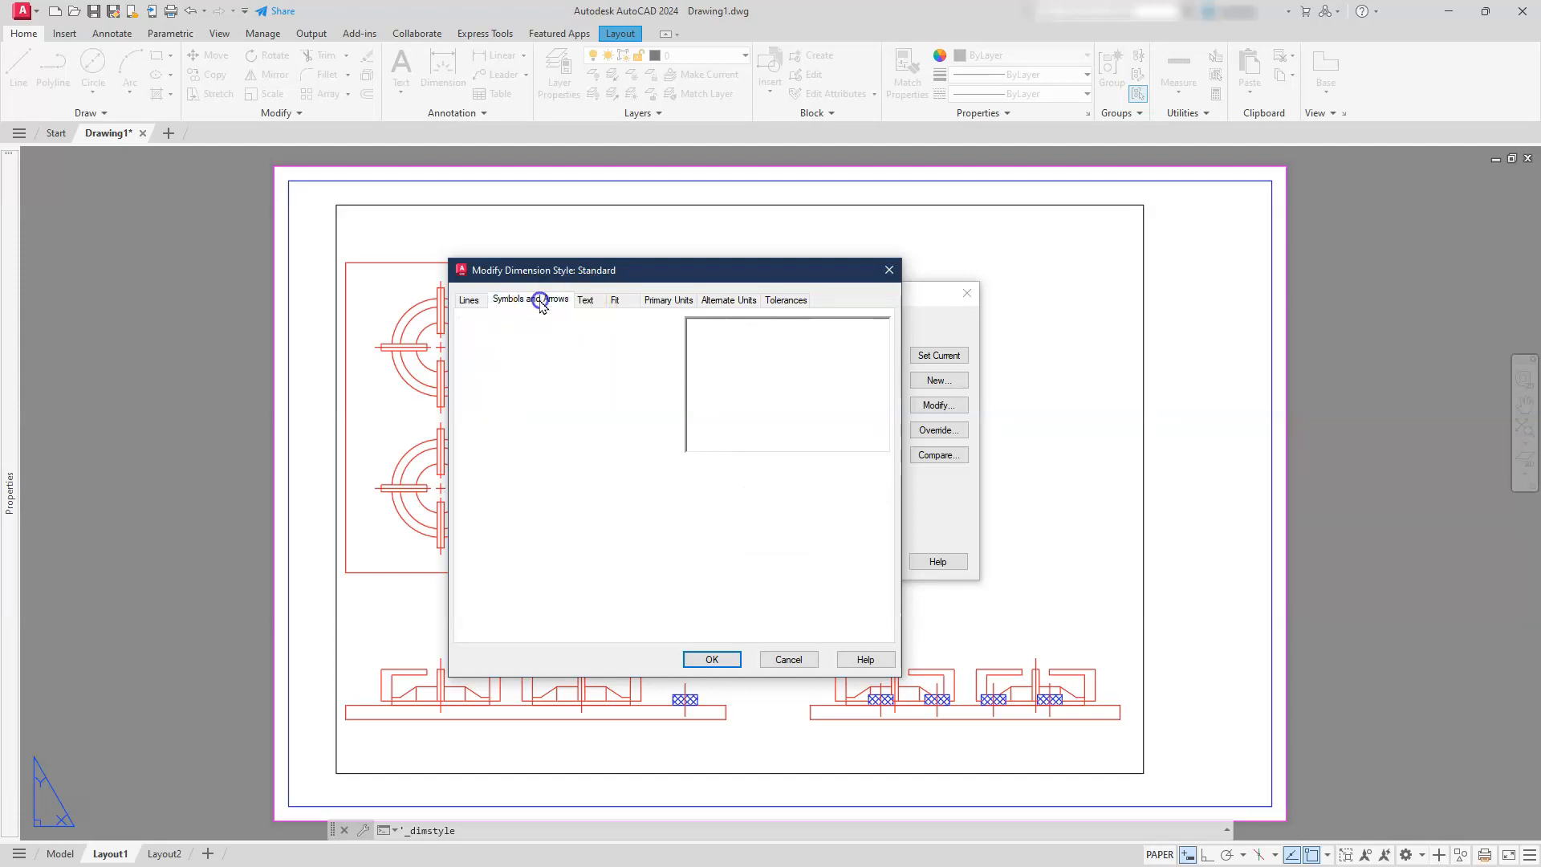
left_click(586, 302)
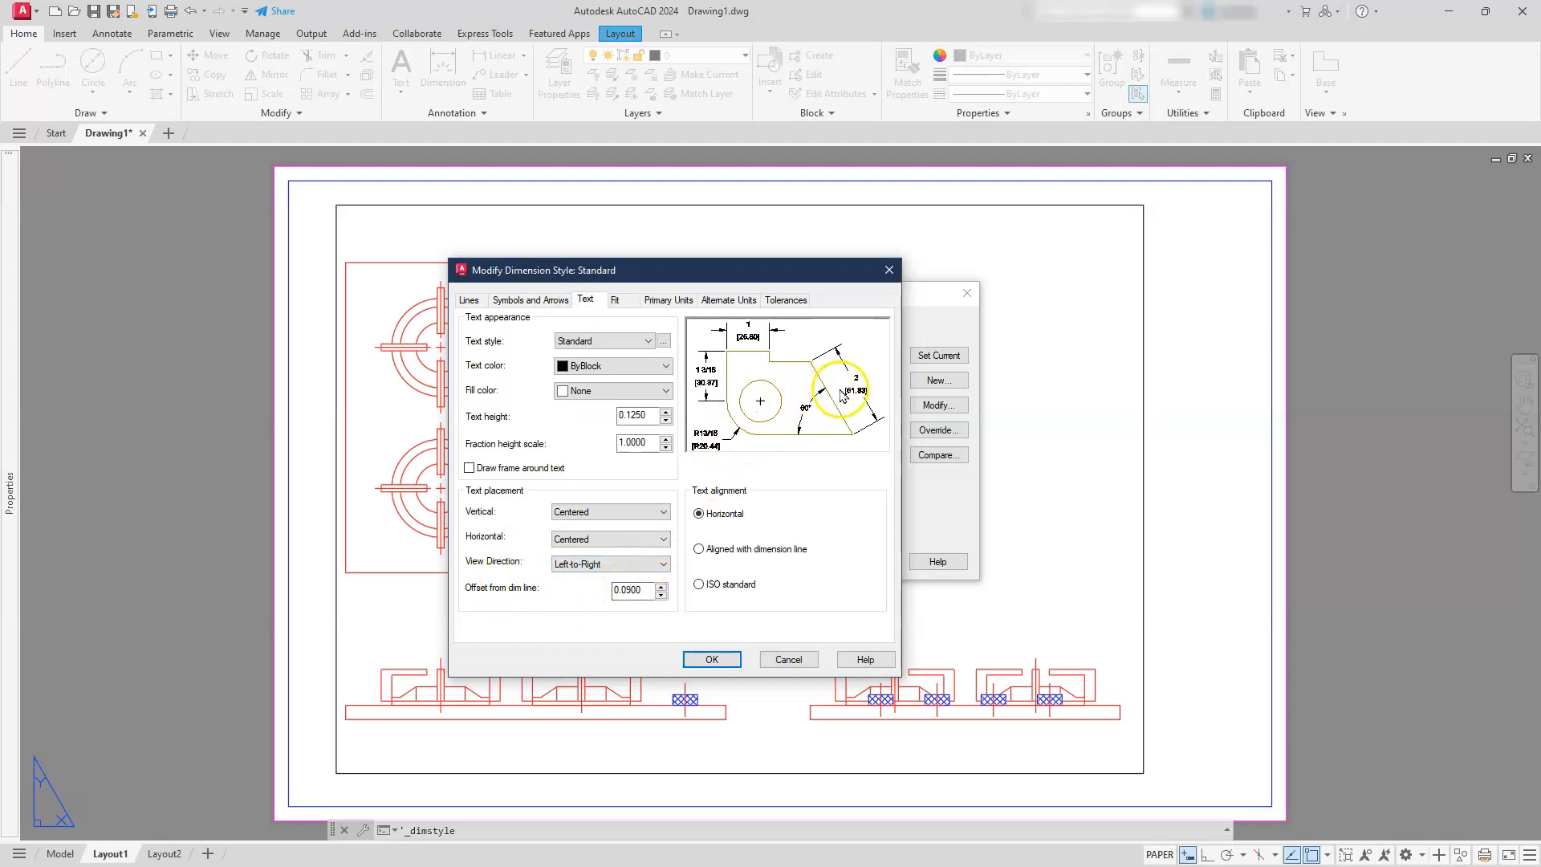
left_click(628, 591)
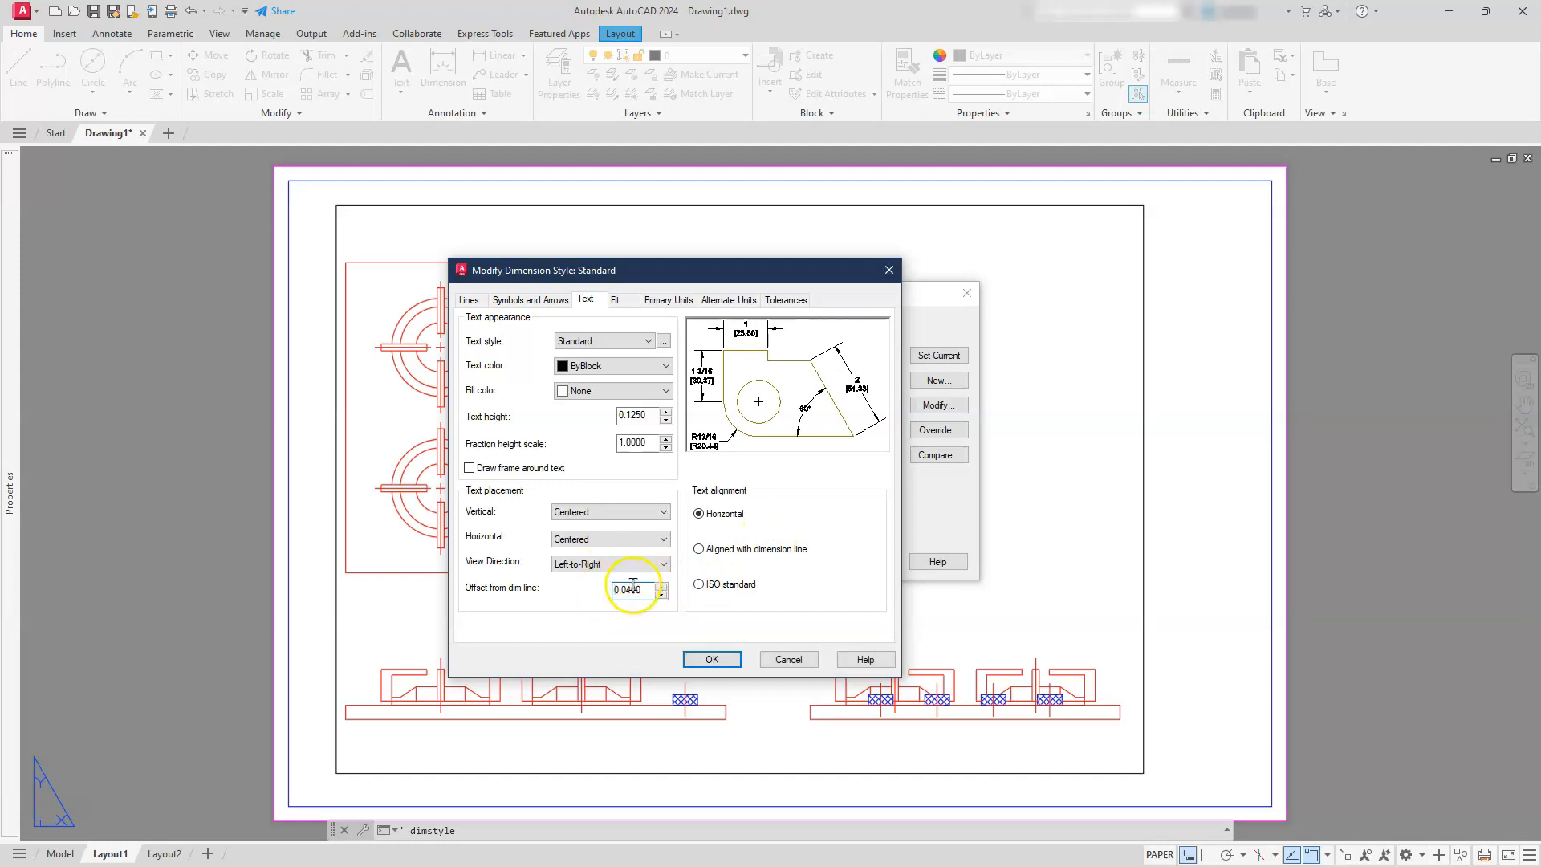
left_click(720, 658)
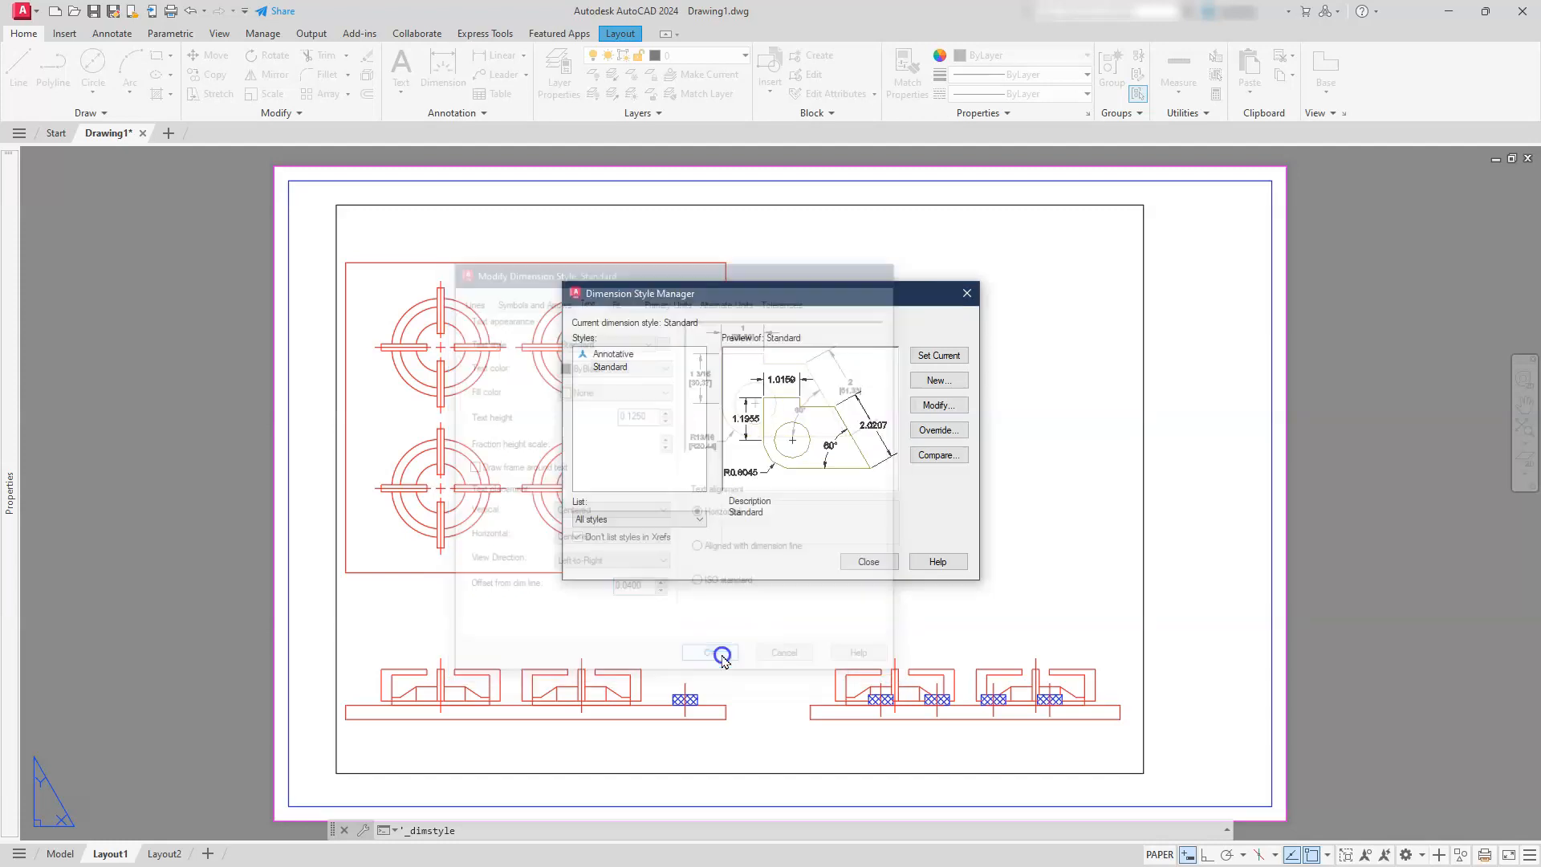
left_click(869, 561)
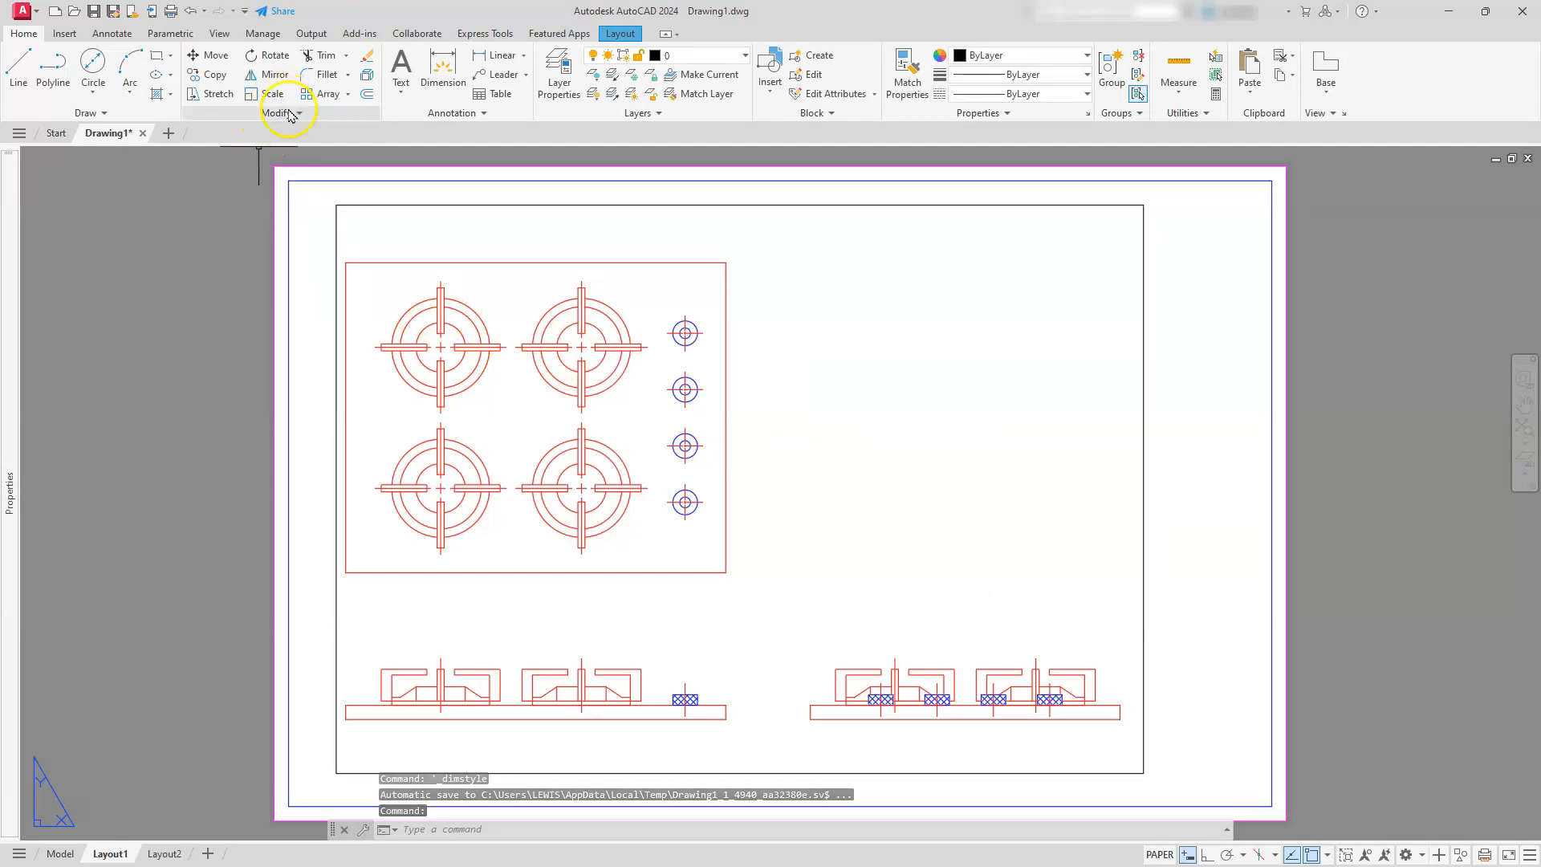
Set the layer for new dimensions to dim
left_click(95, 36)
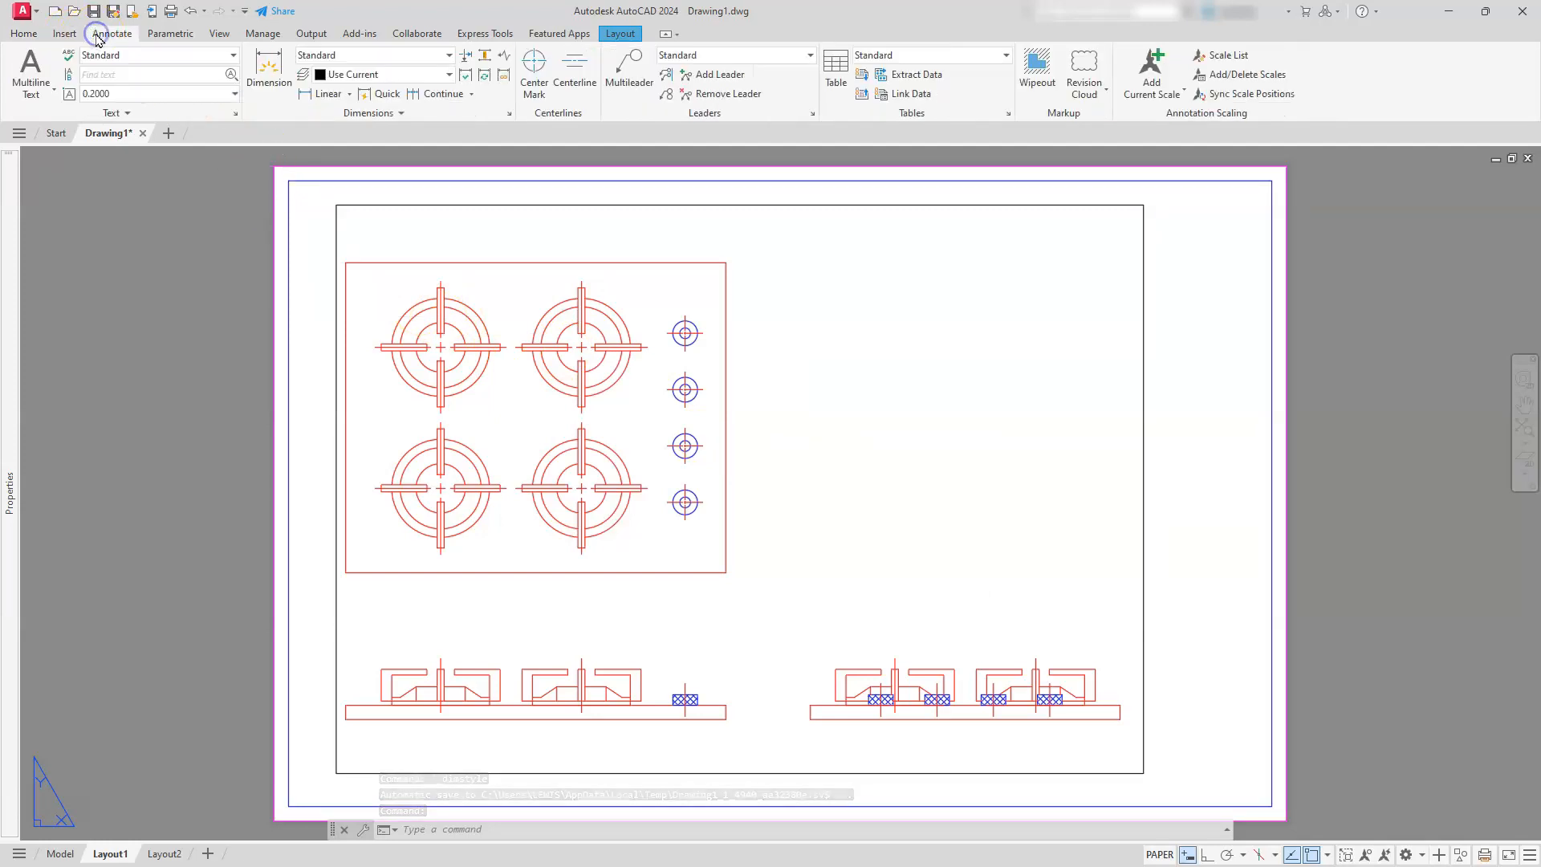
left_click(387, 75)
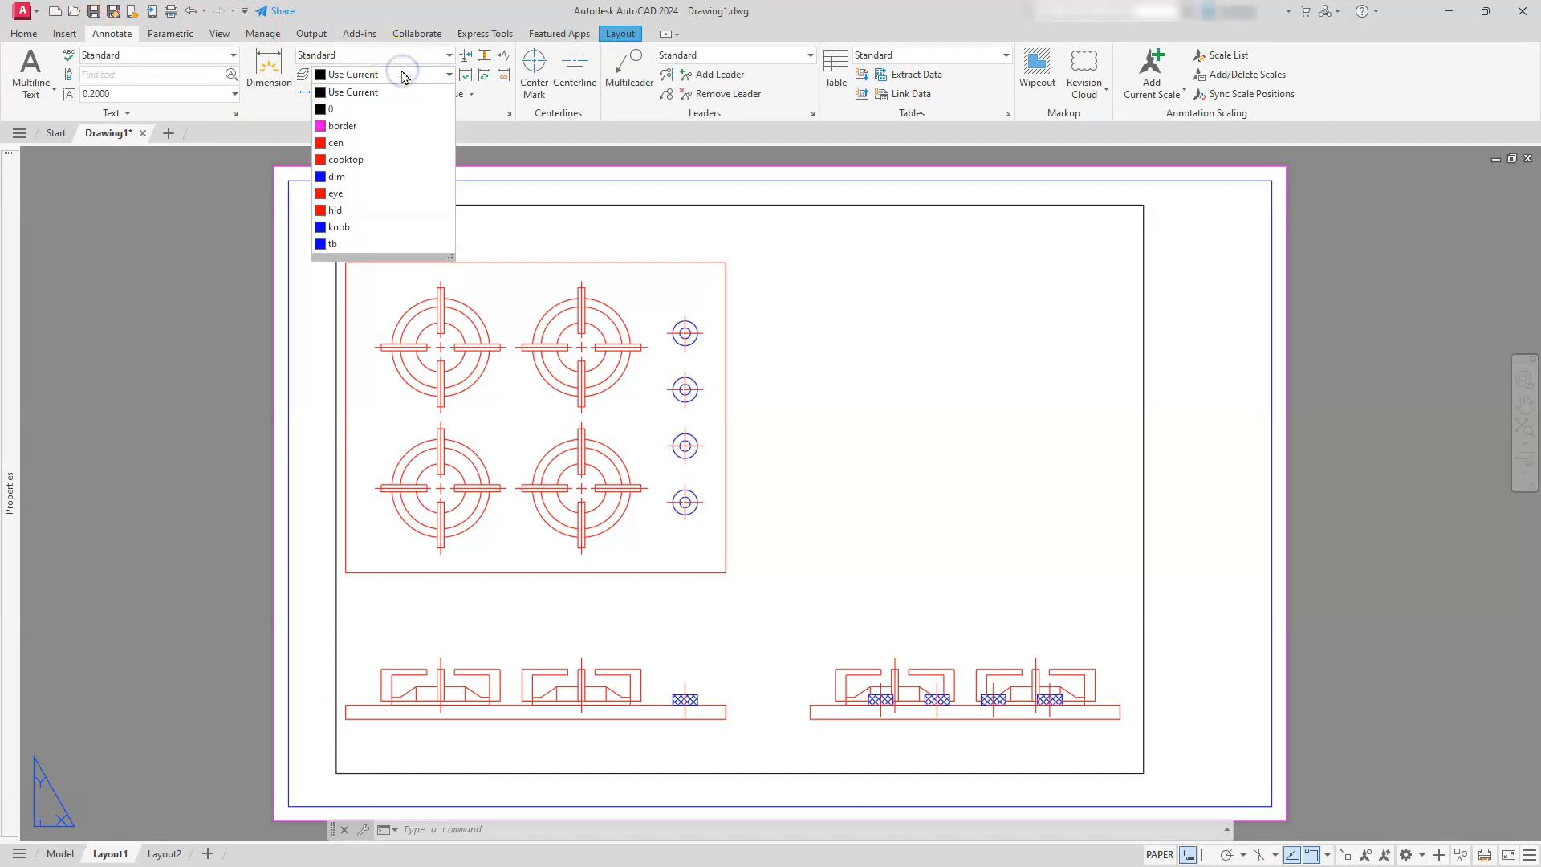
left_click(347, 177)
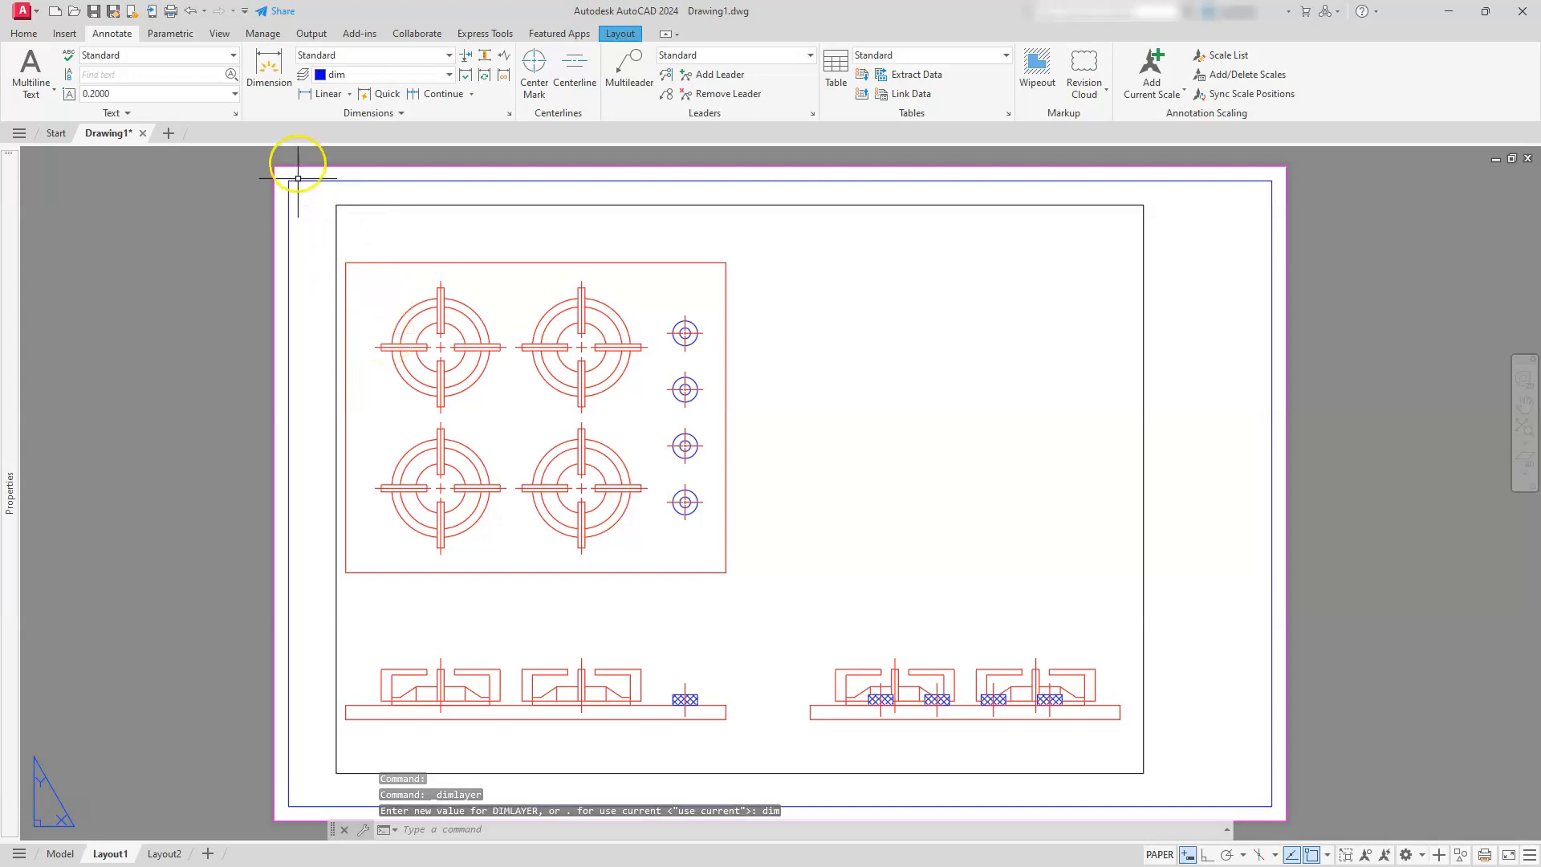
Add a linear dimension for the overall height of the cooktop's top view, placed along its left side
left_click(317, 95)
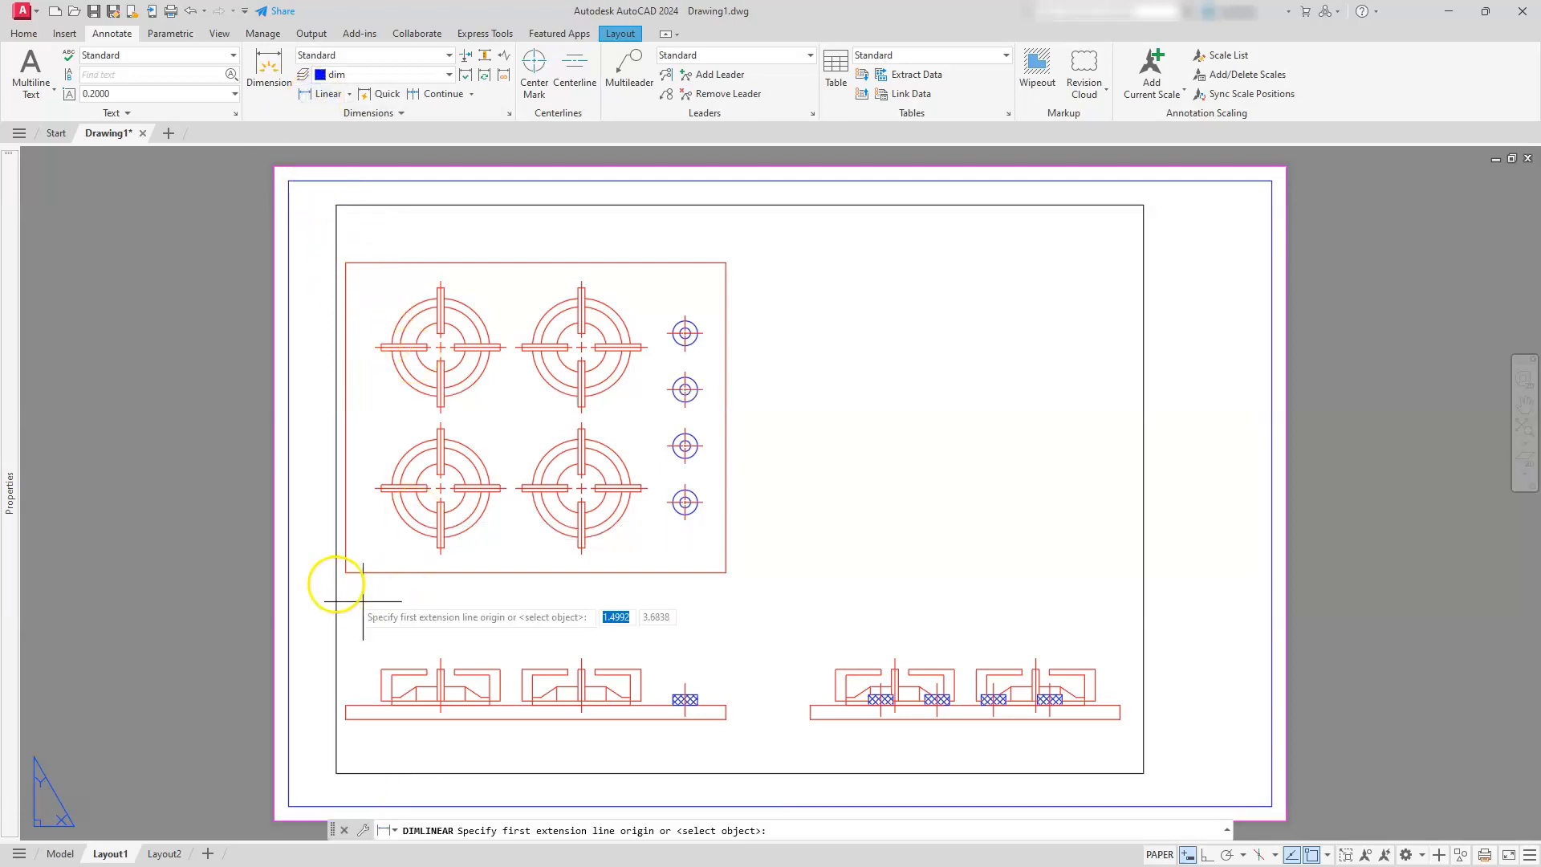
left_click(344, 572)
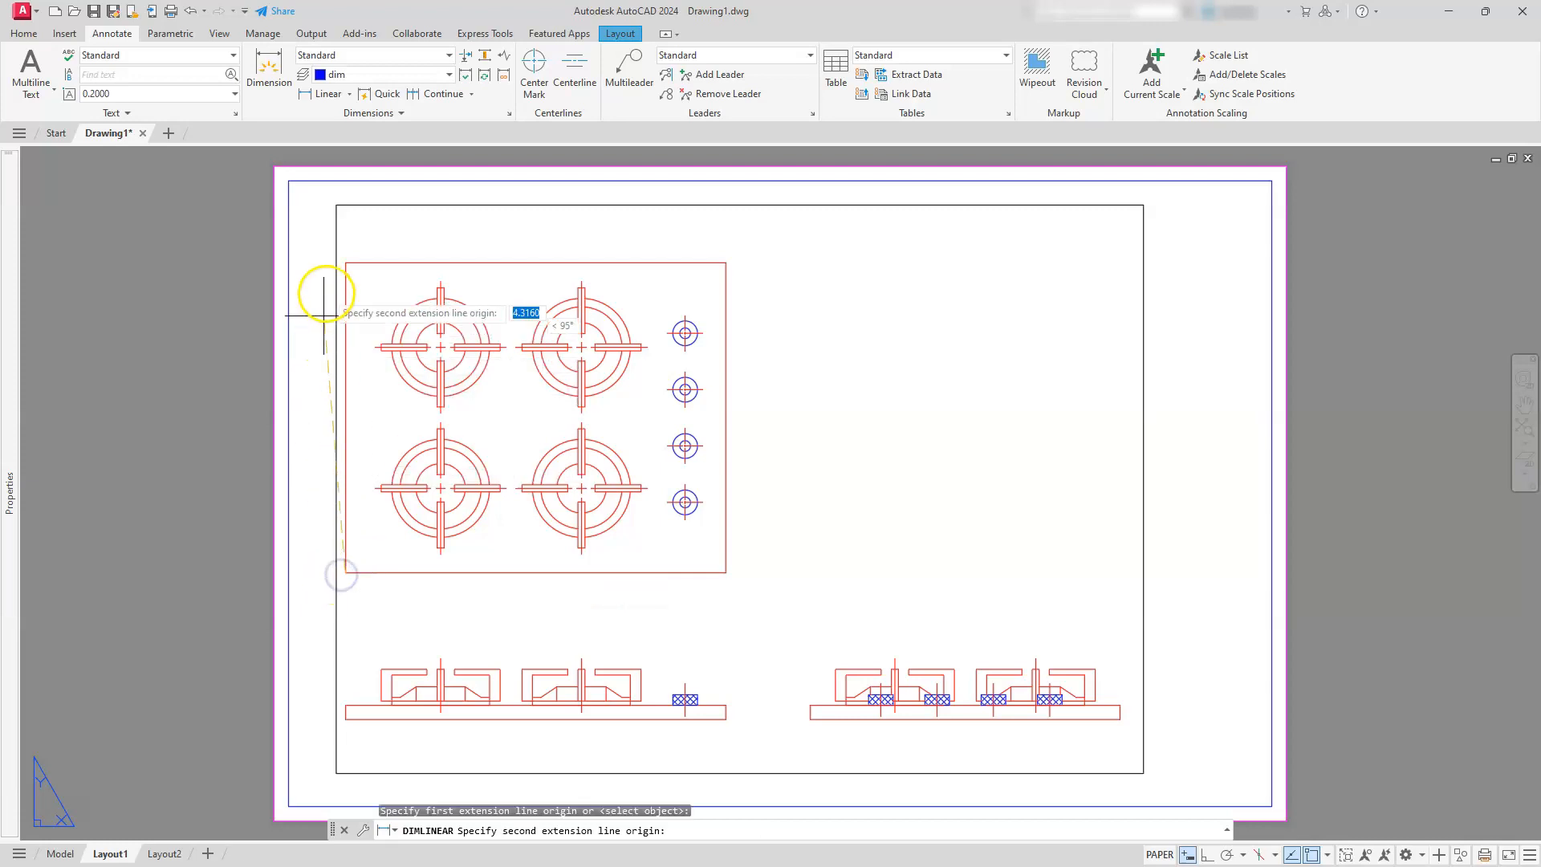
left_click(346, 262)
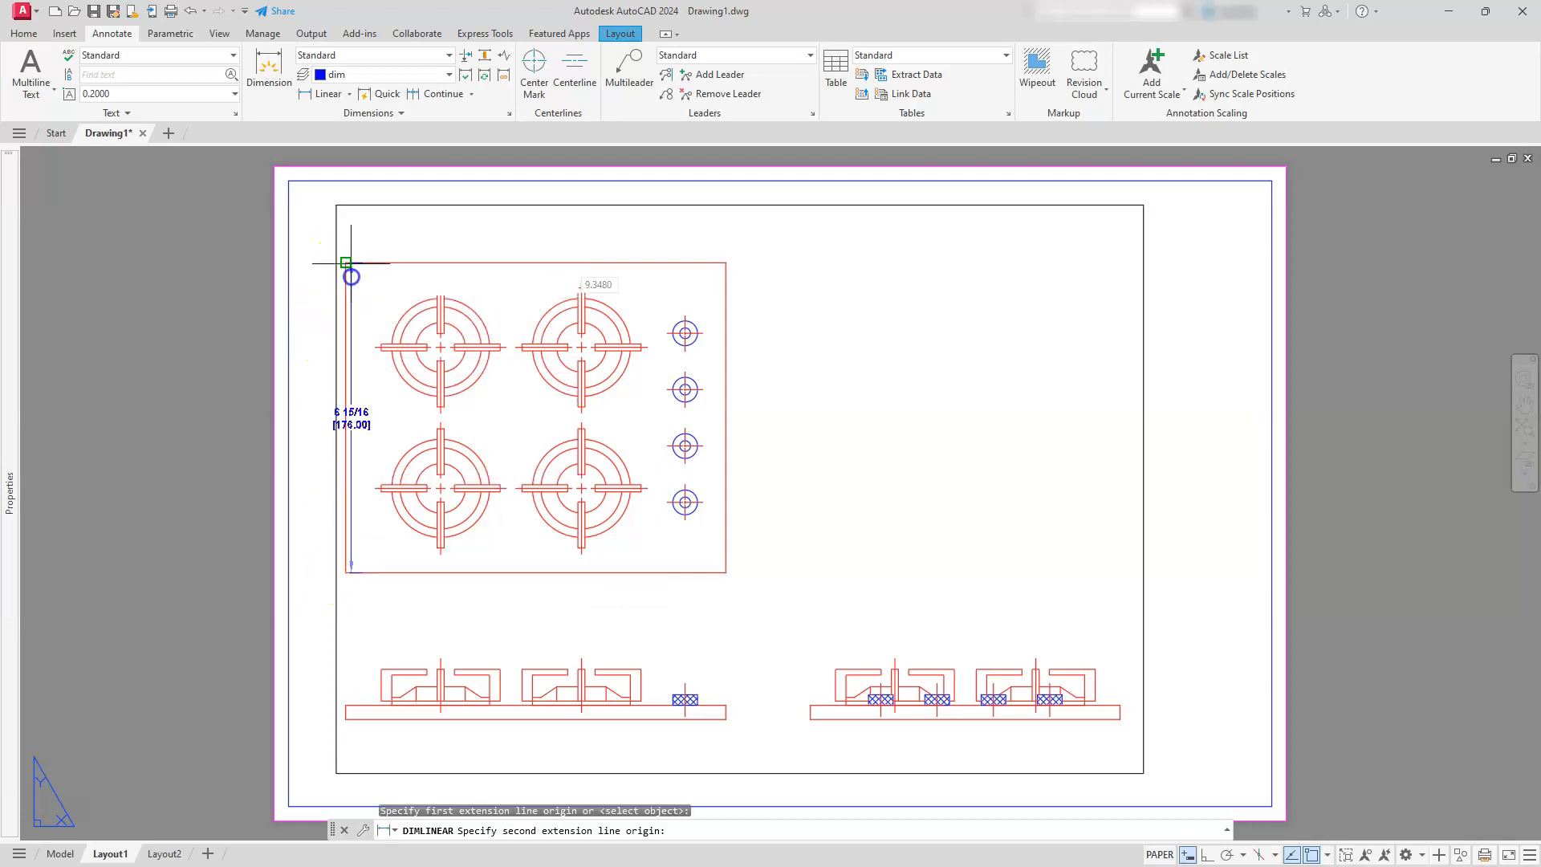
left_click(312, 363)
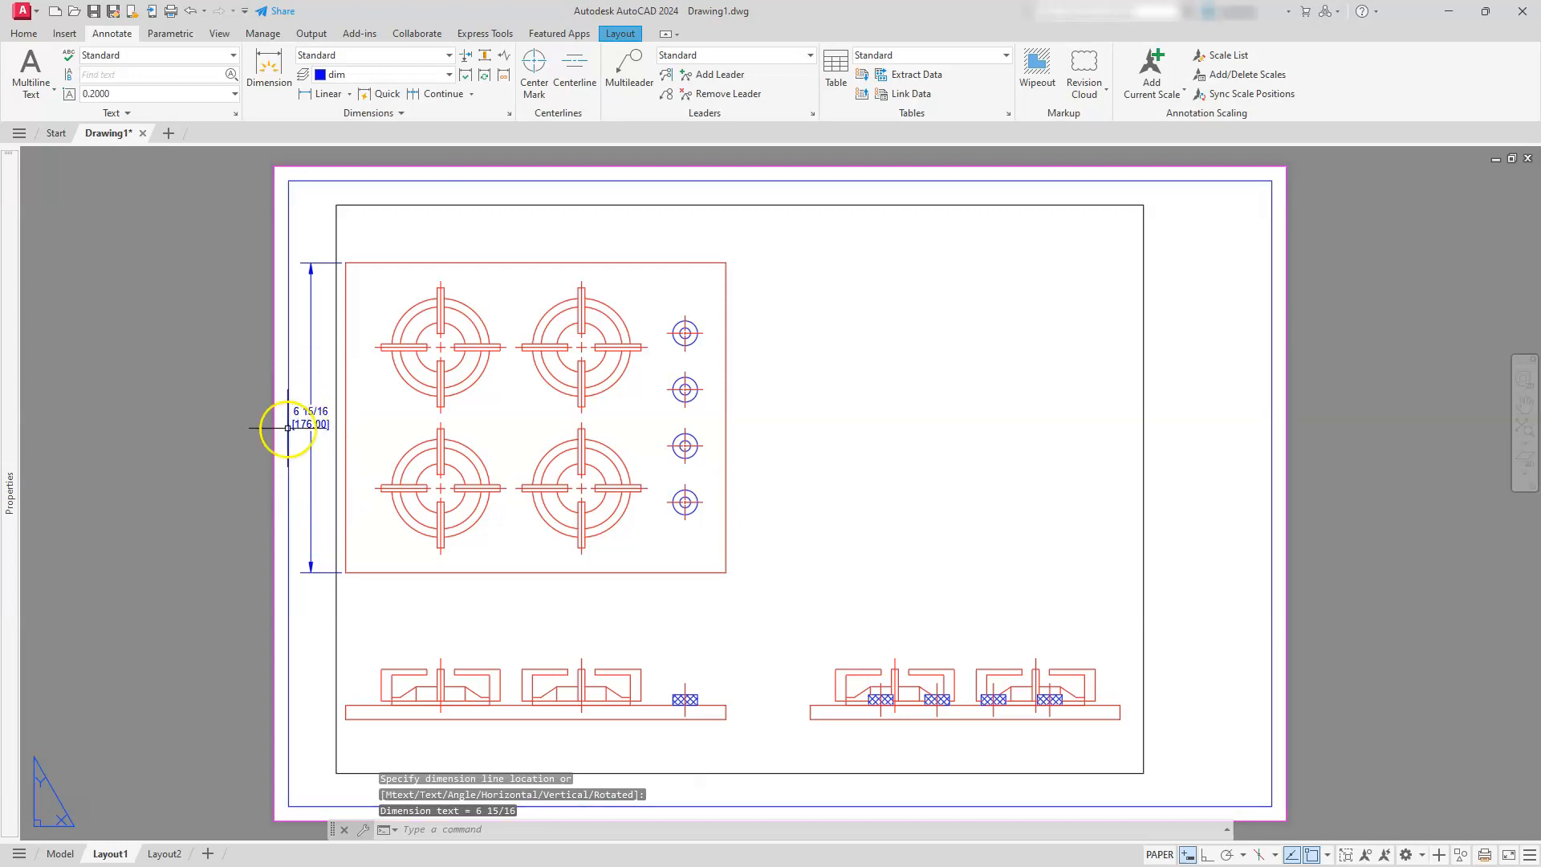
Add a linear dimension for the overall width of the cooktop's top view by selecting its upper edge, placed above the view
key("Return")
key("Return")
left_click(368, 263)
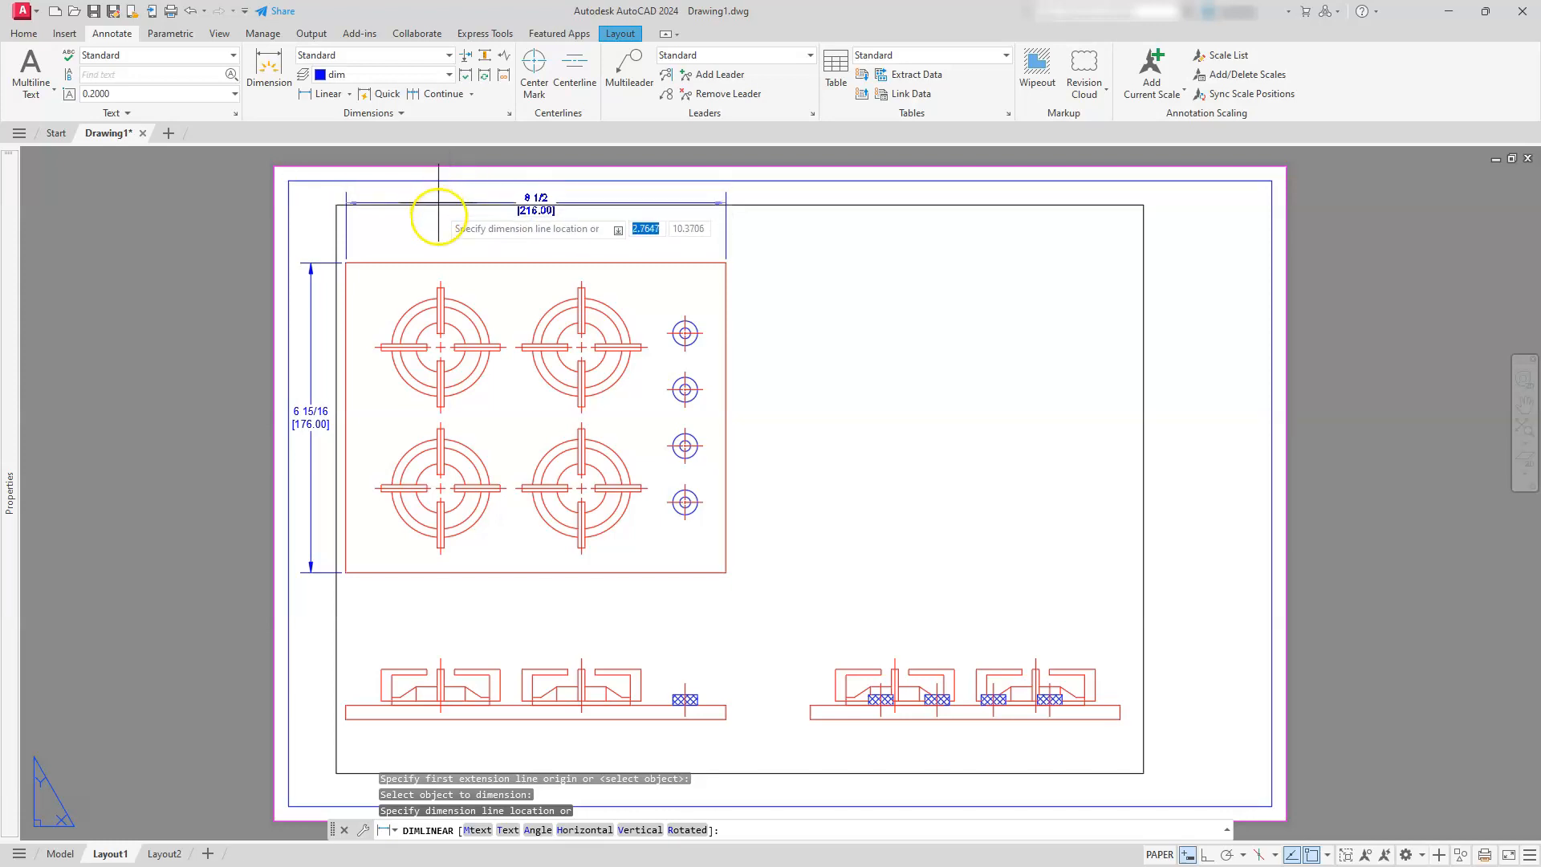
left_click(433, 216)
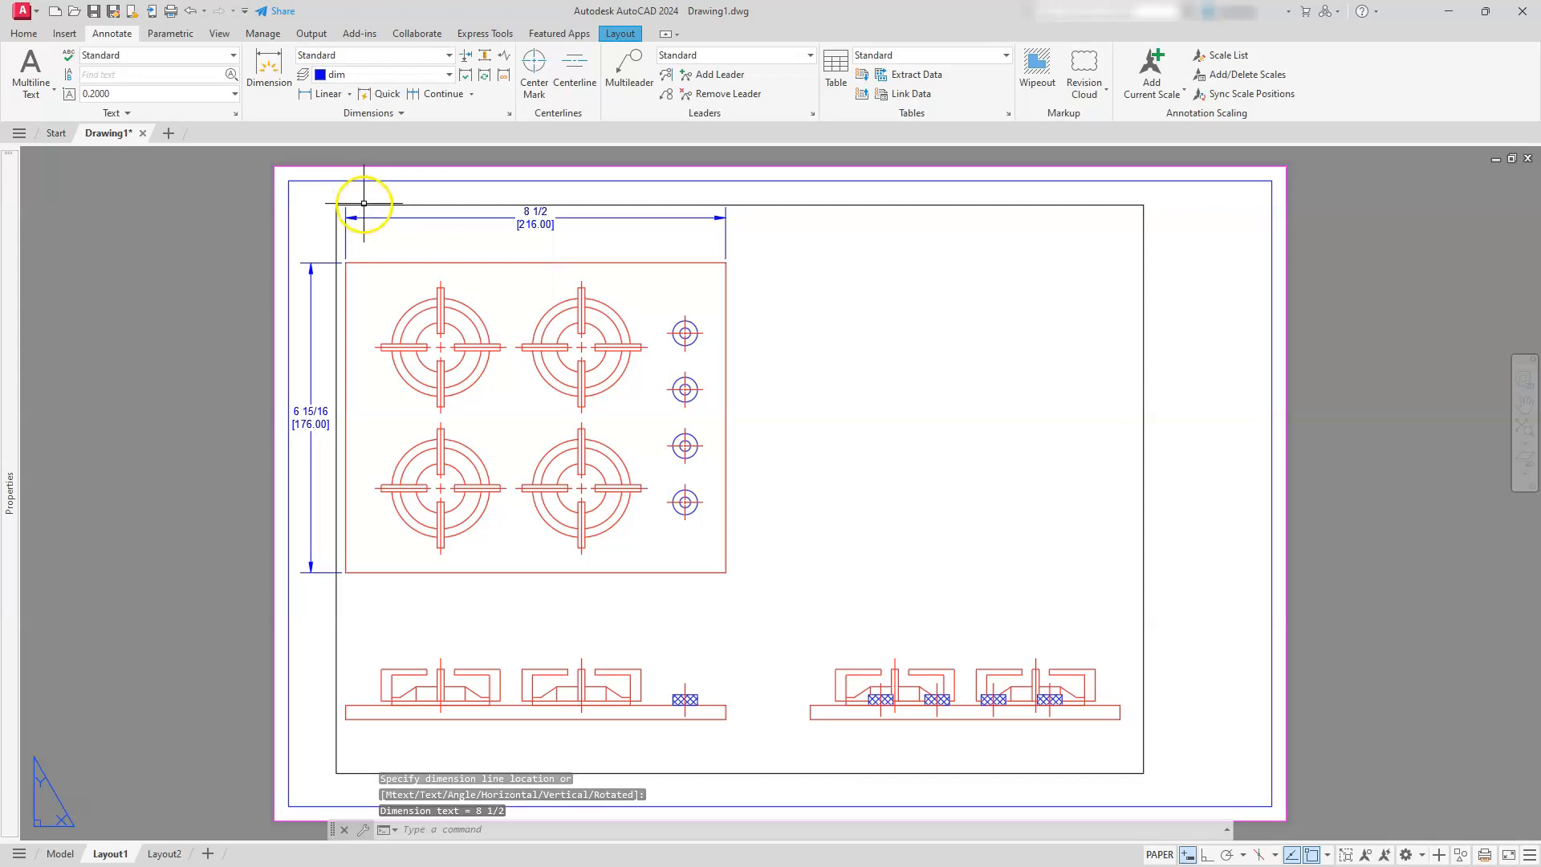
Move the viewport frame to the border layer
left_click(842, 206)
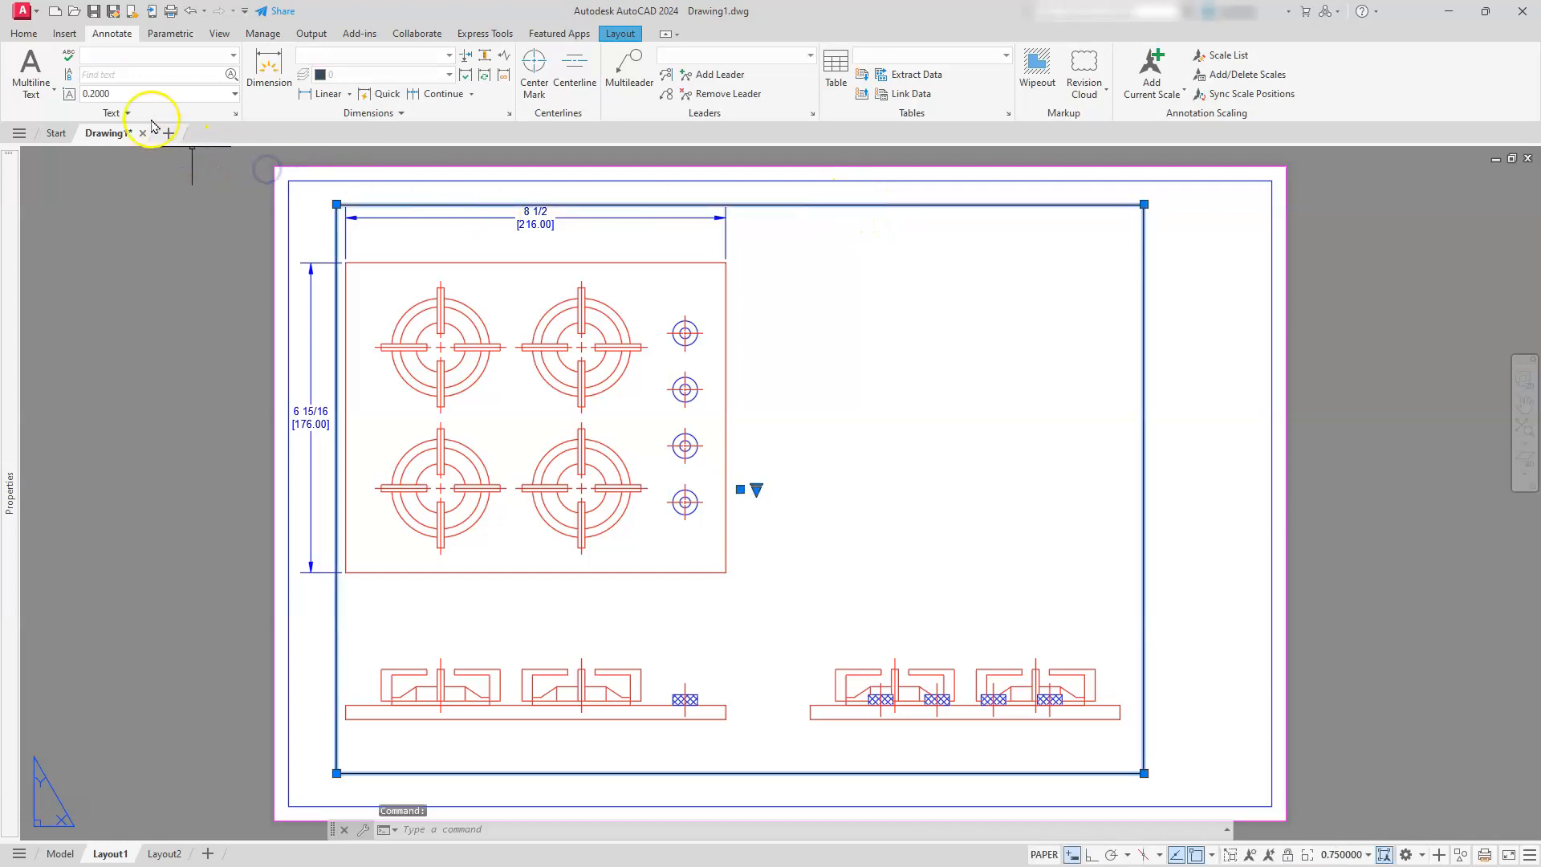
left_click(27, 36)
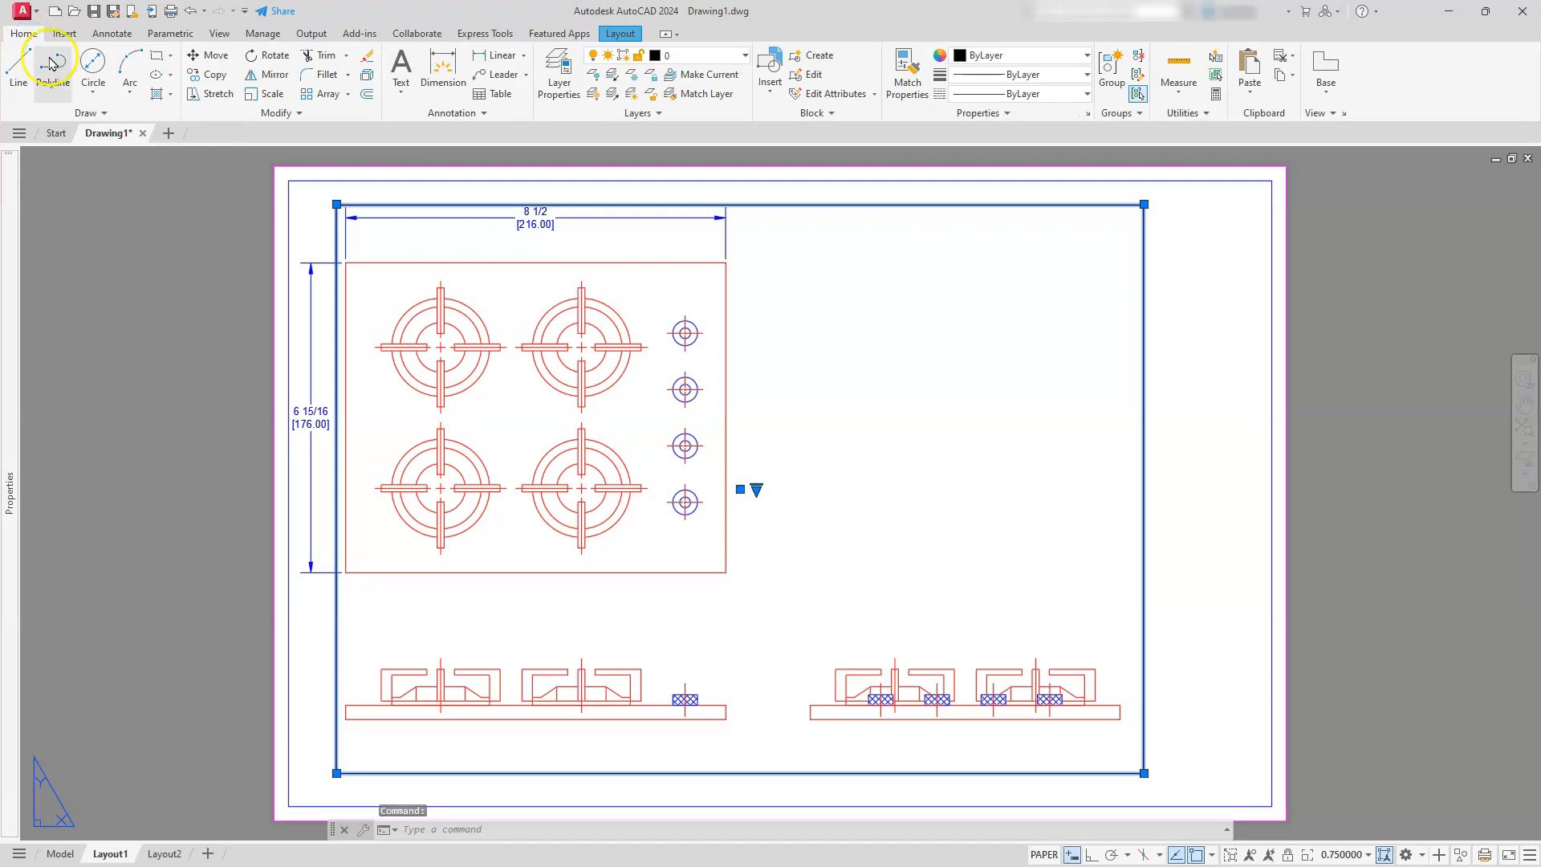
left_click(704, 54)
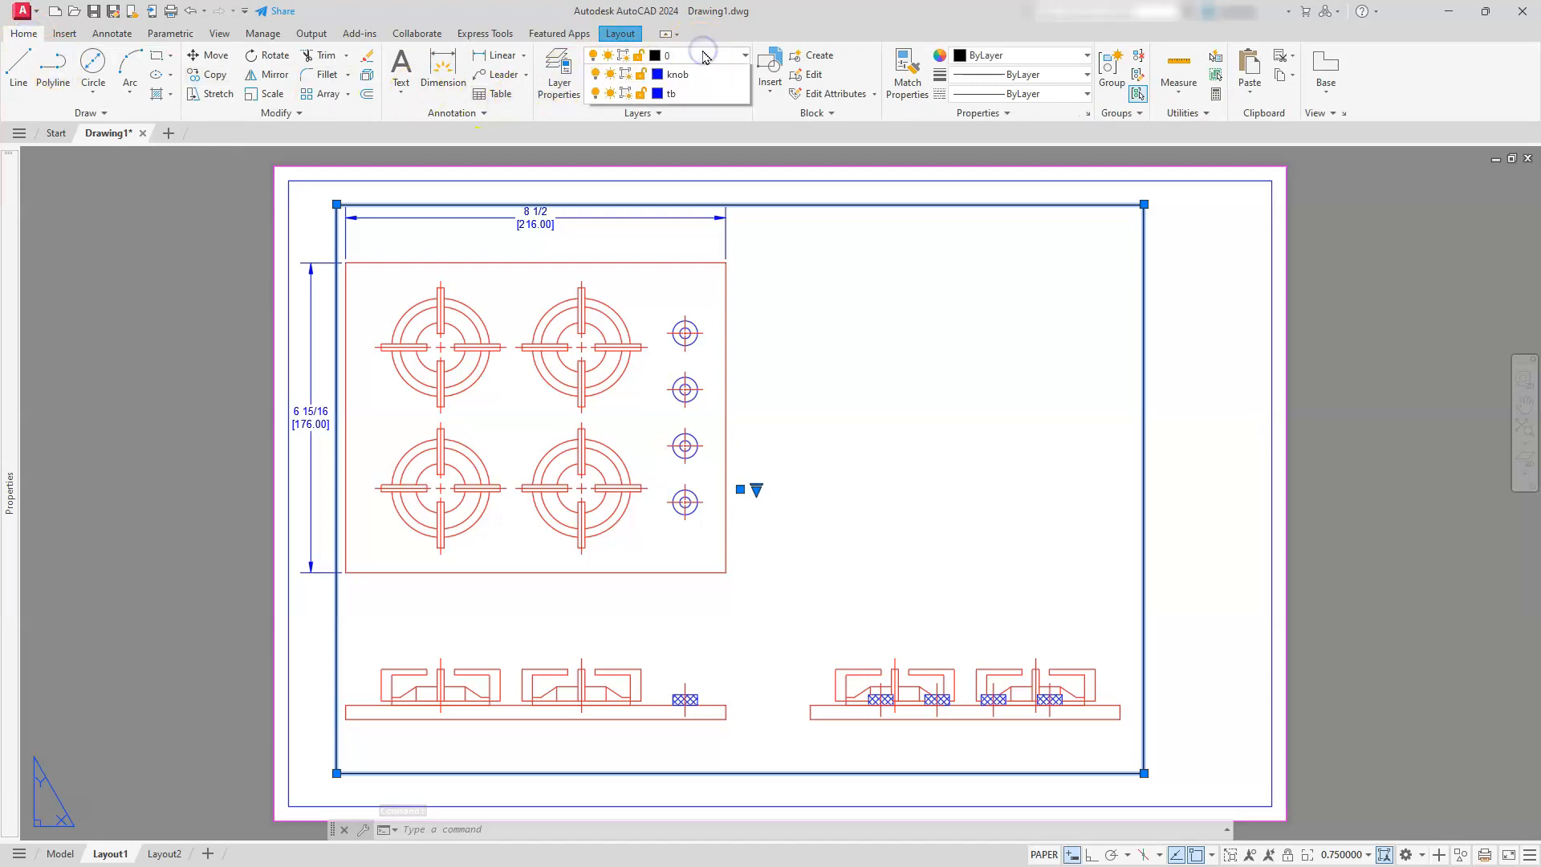
left_click(698, 95)
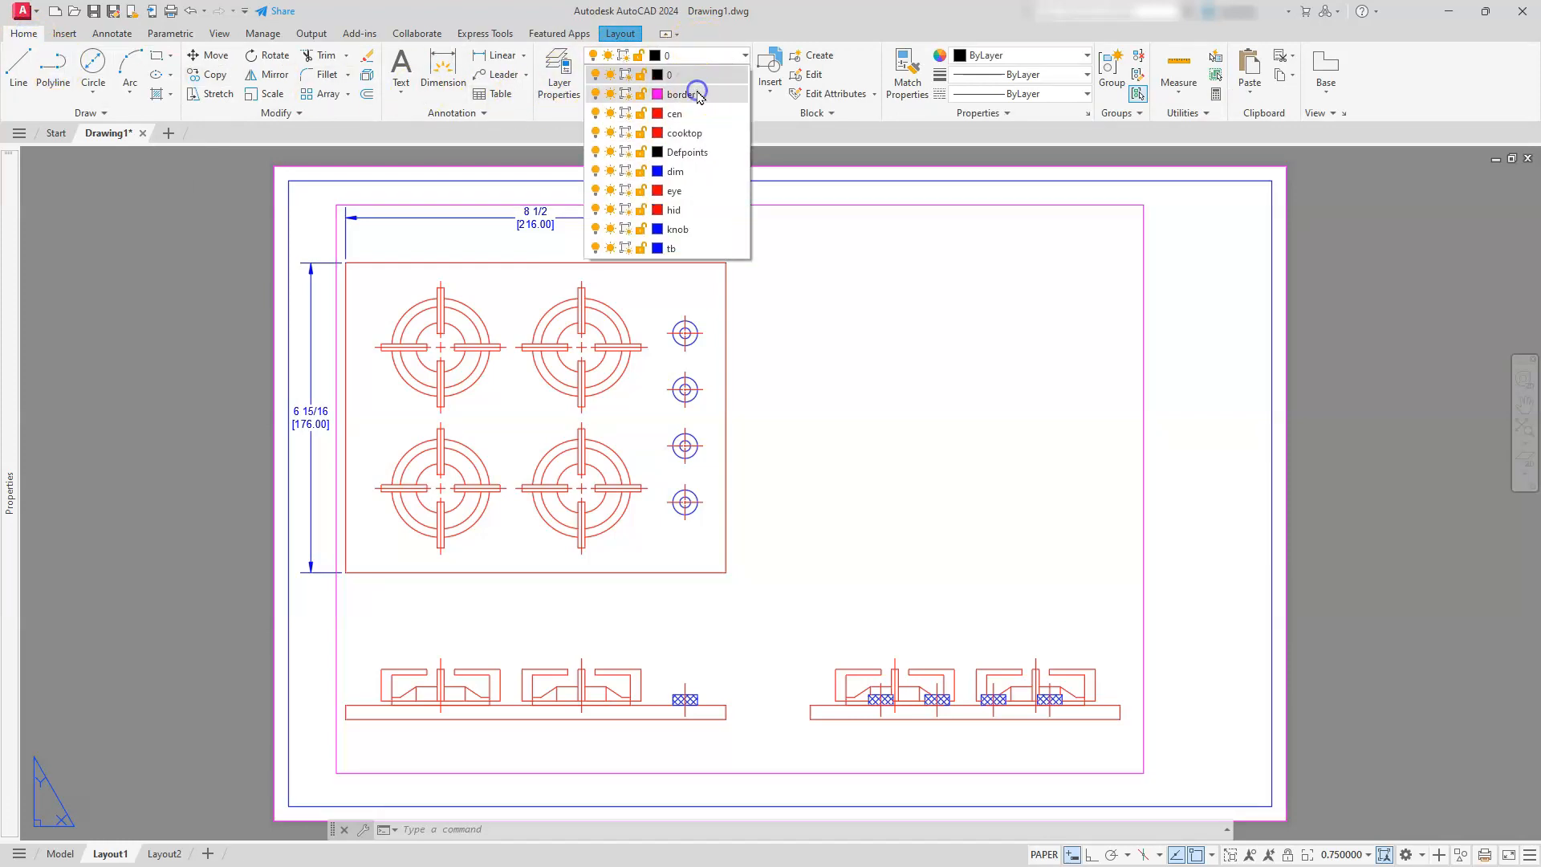
left_click(684, 74)
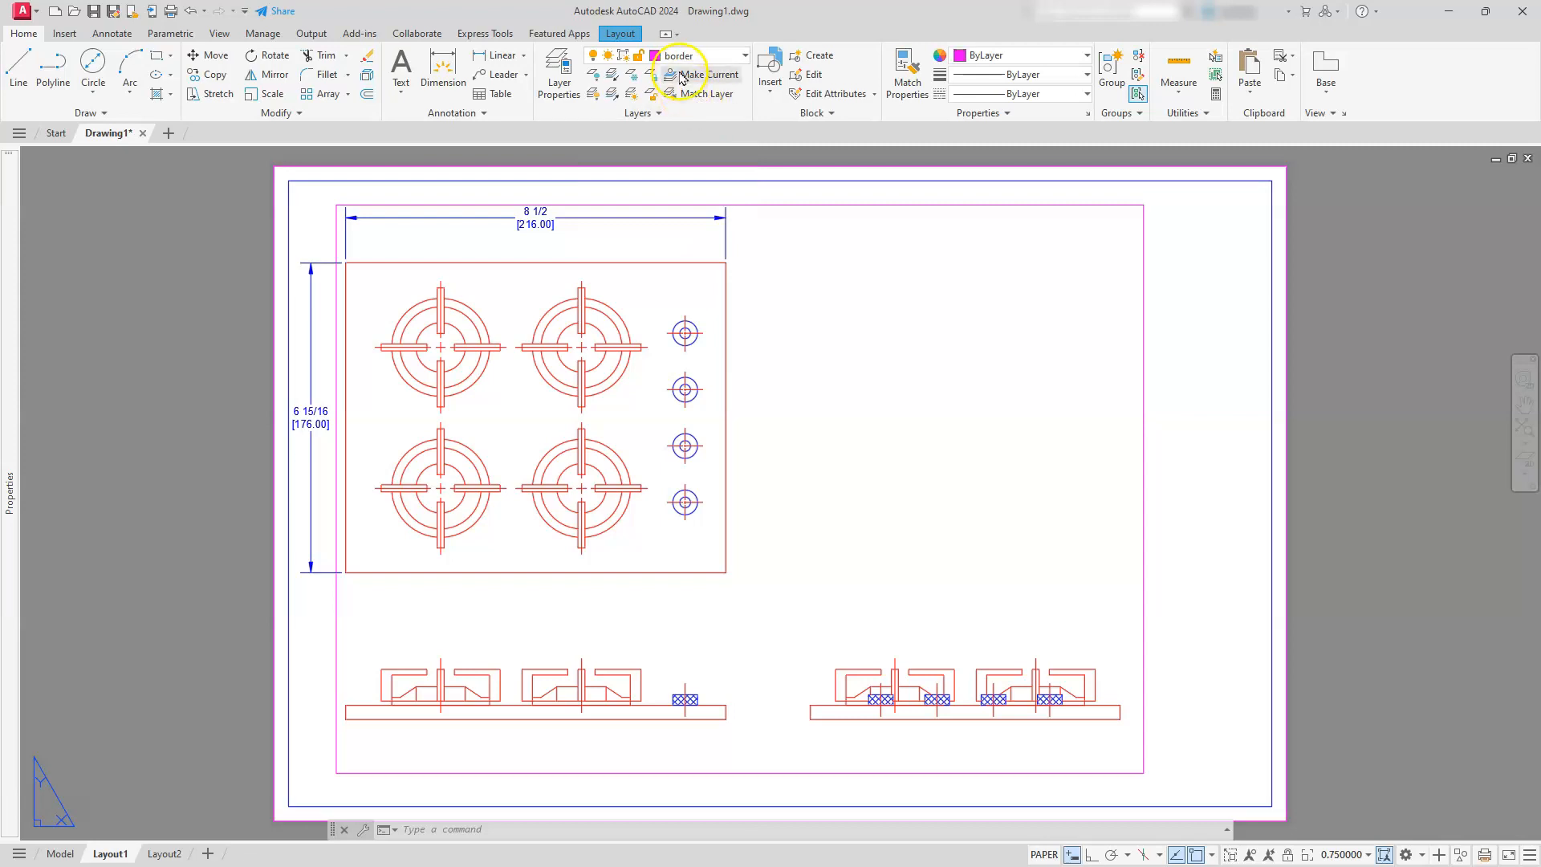
Turn off the border layer and clear the selection
left_click(698, 58)
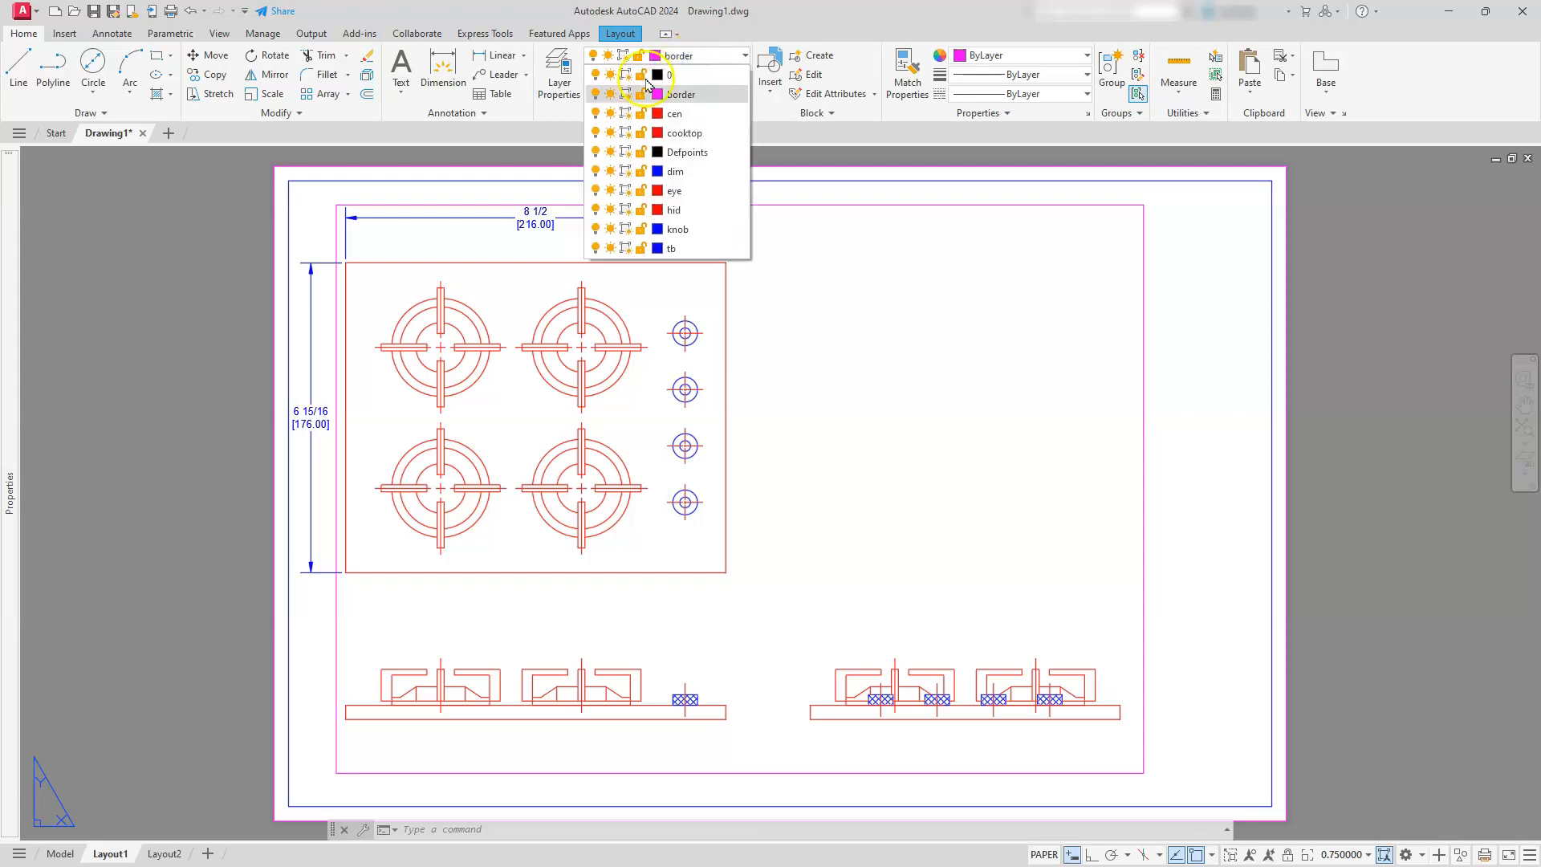
left_click(595, 94)
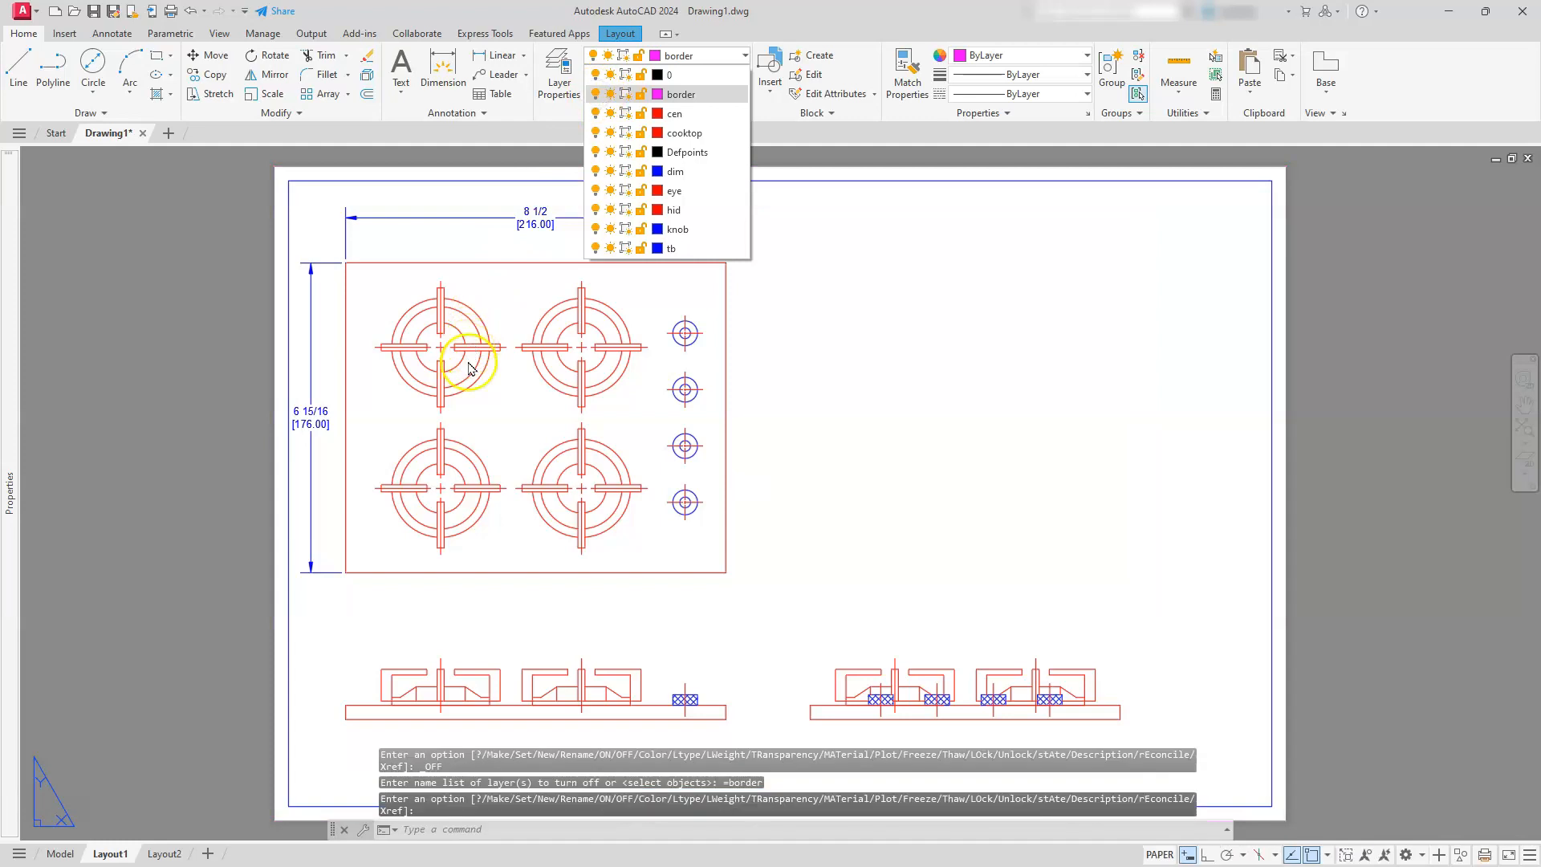
key("Escape")
key("Escape")
key("Escape")
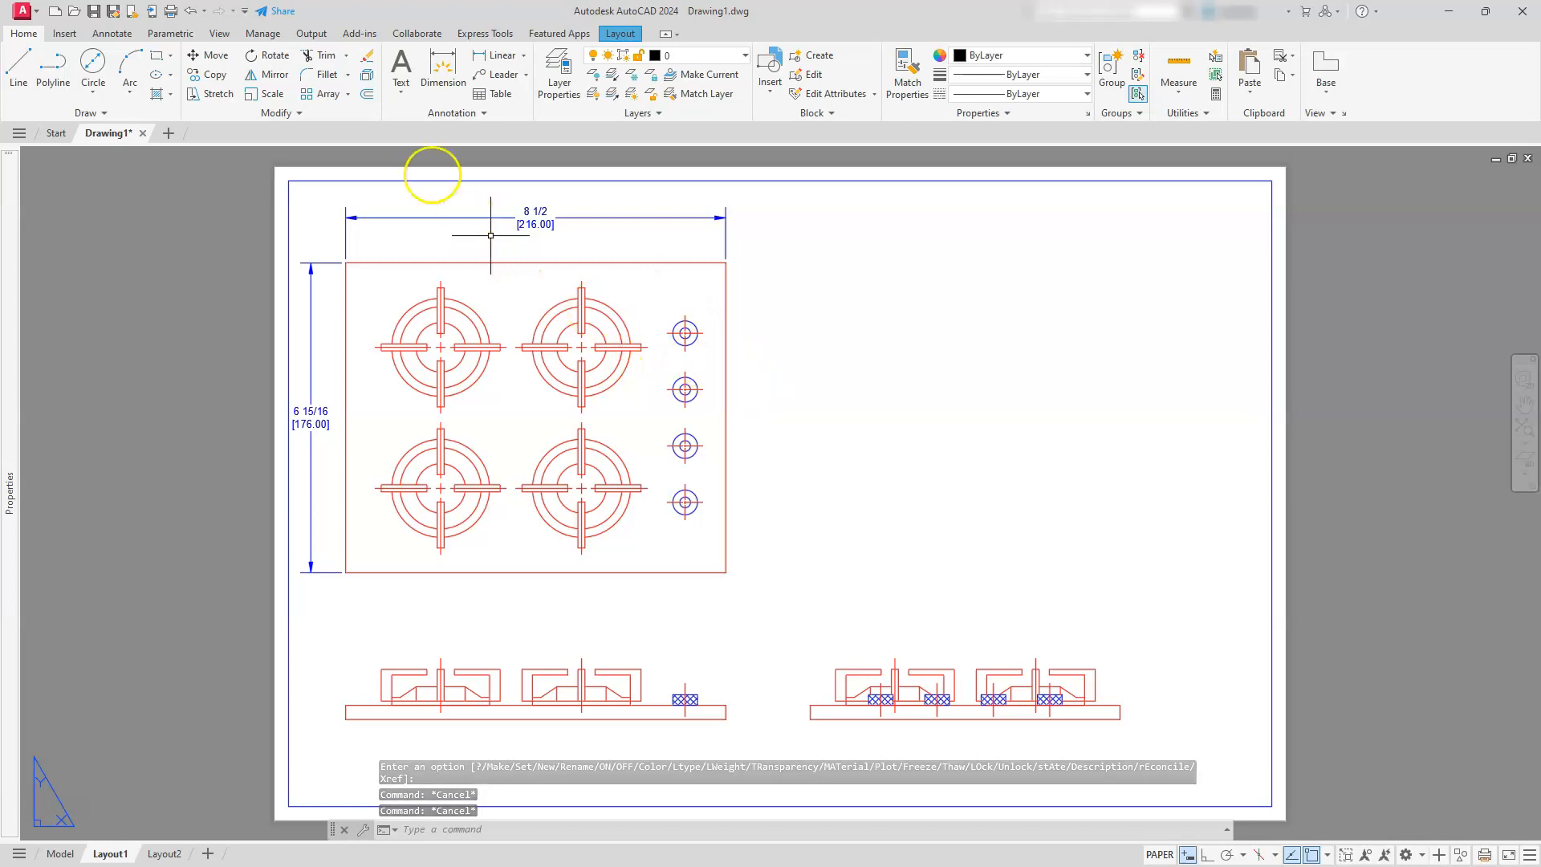
Add a vertical linear dimension from the top view's upper-right corner to the top knob's centerline, placed outside the right edge
left_click(497, 54)
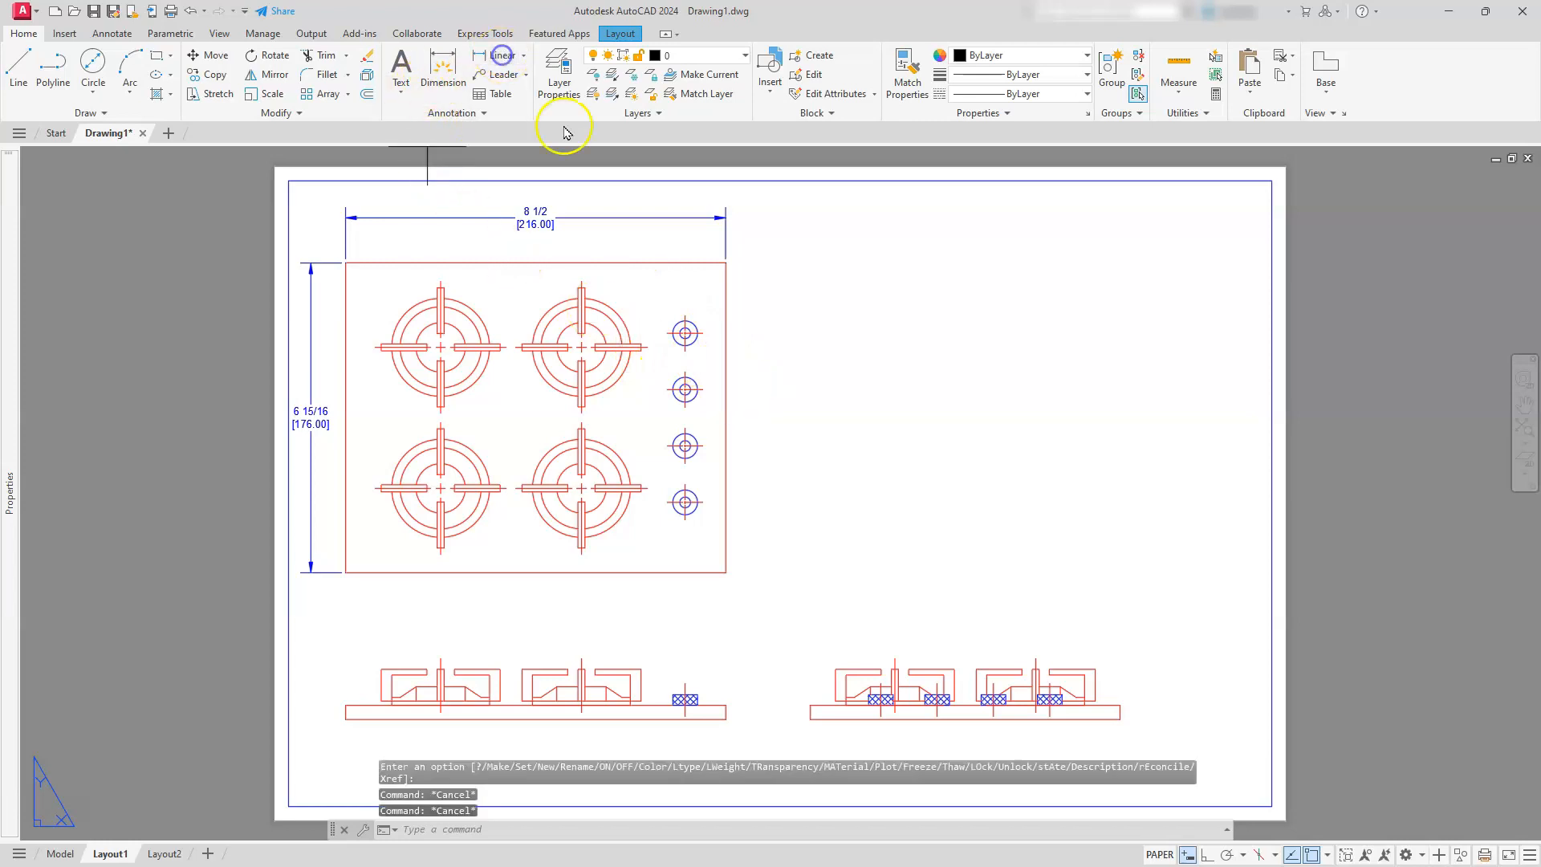
scroll(688, 313, "up", 4)
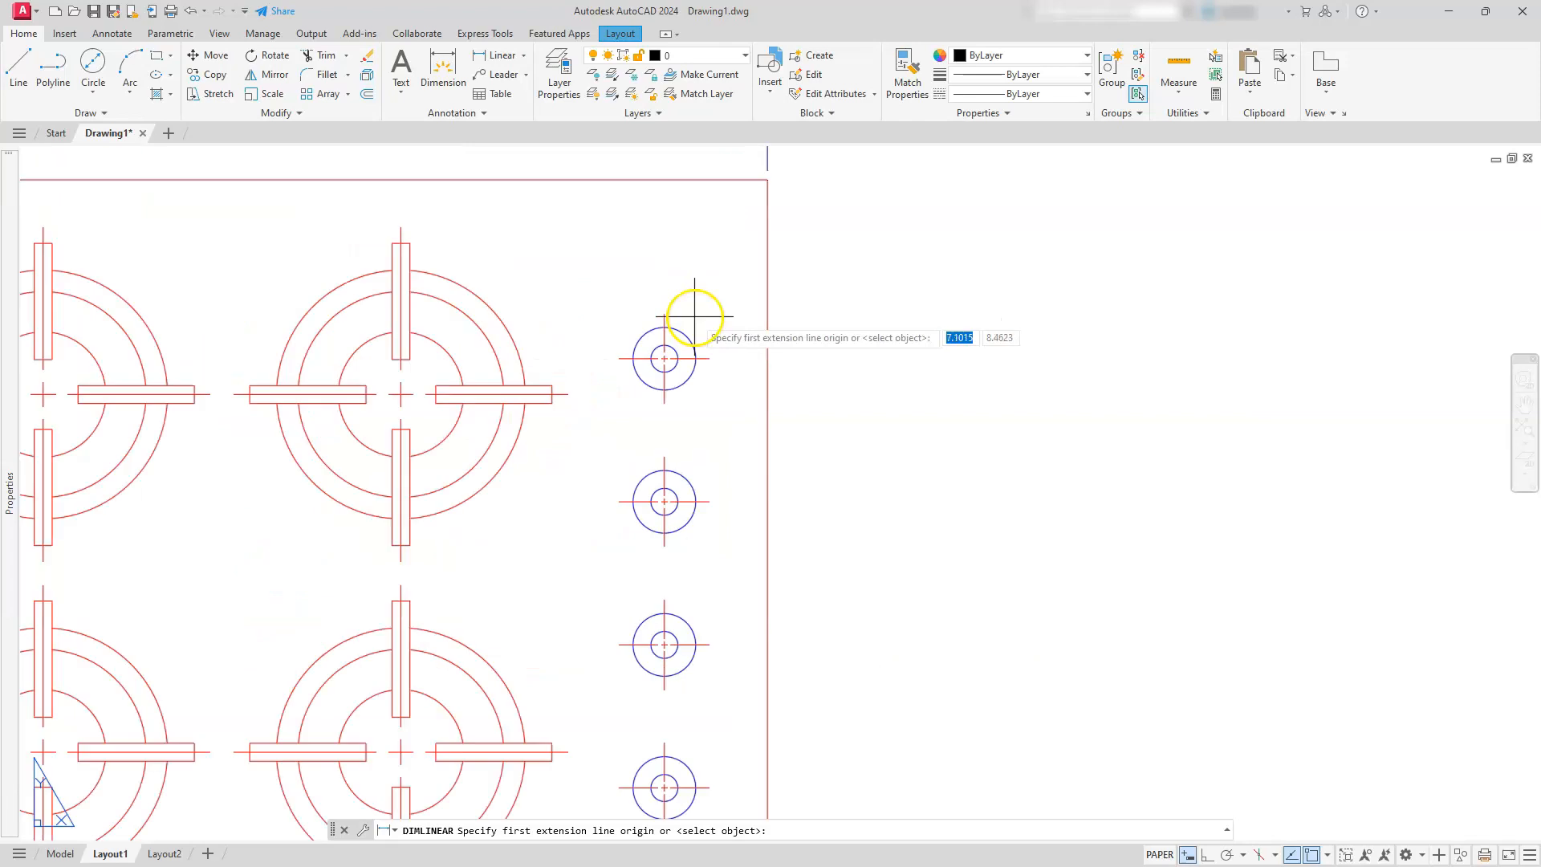
middle_click_drag(791, 420, 888, 361)
scroll(894, 345, "down", 2)
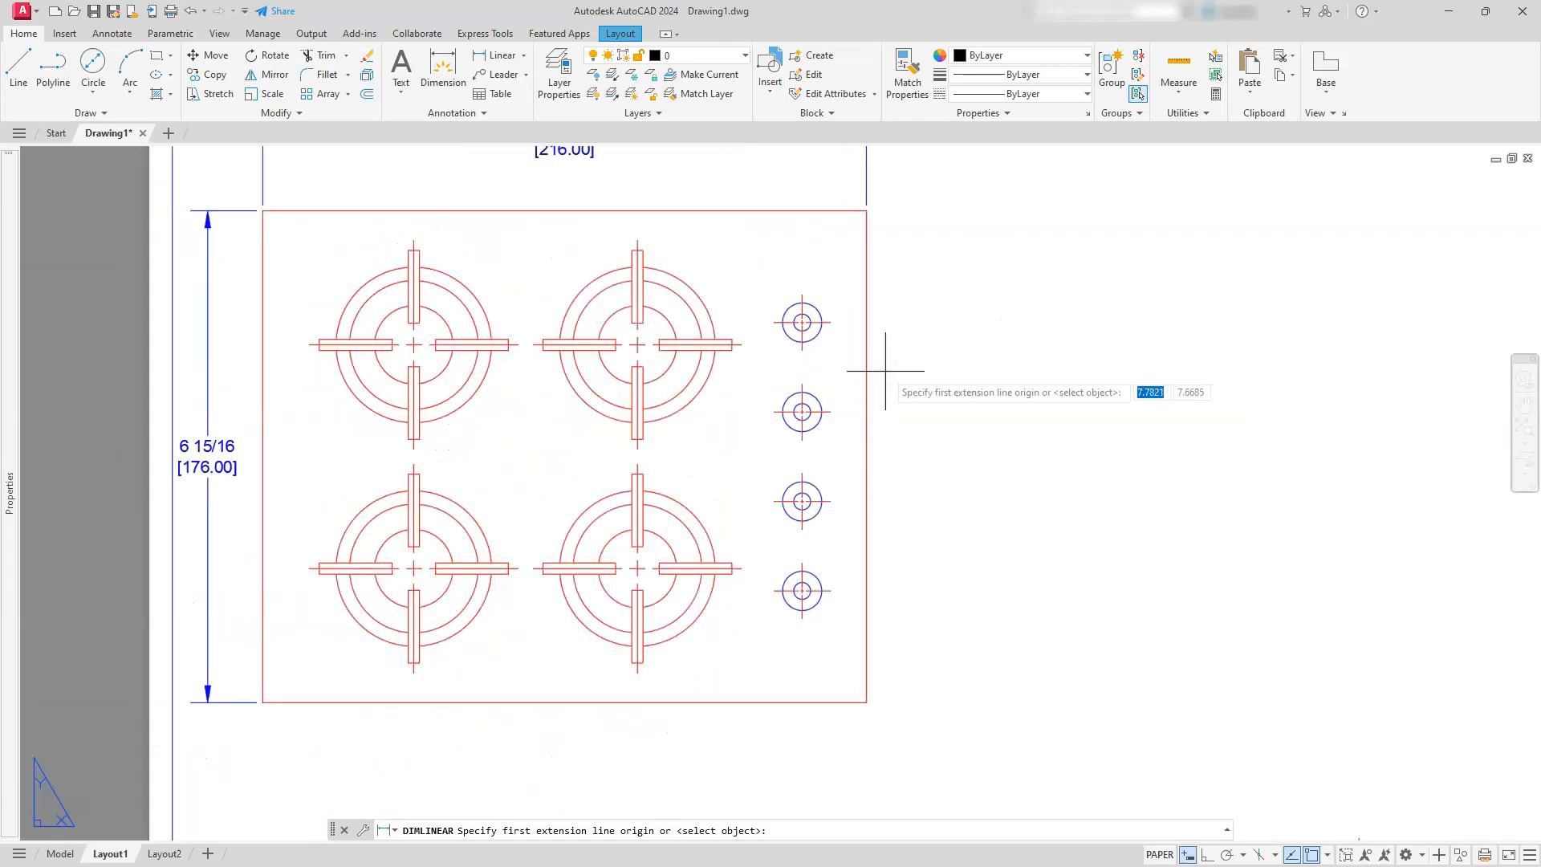
left_click(867, 211)
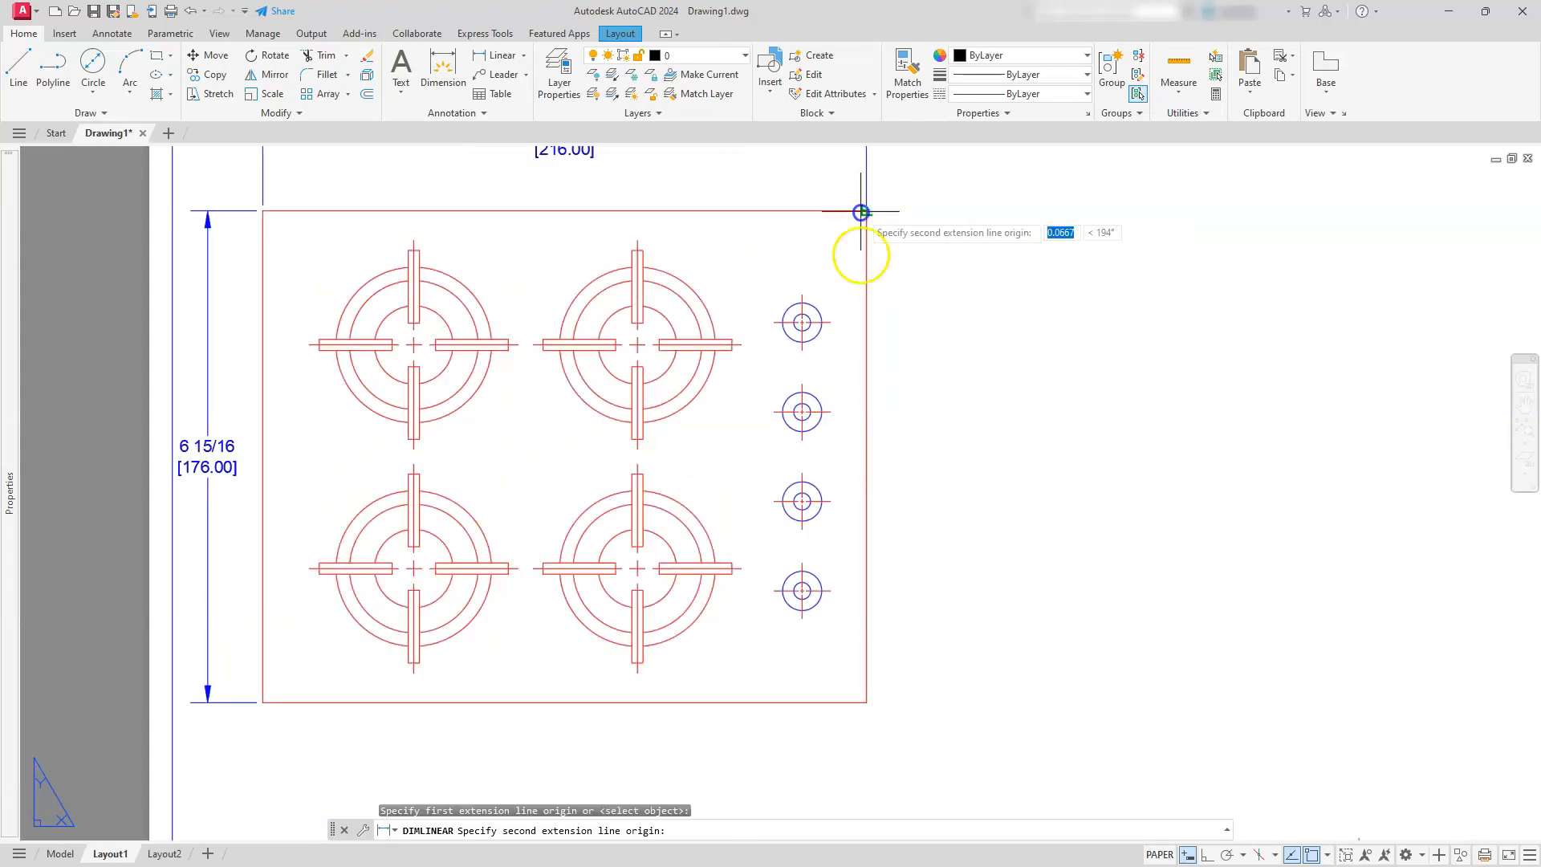
left_click(840, 322)
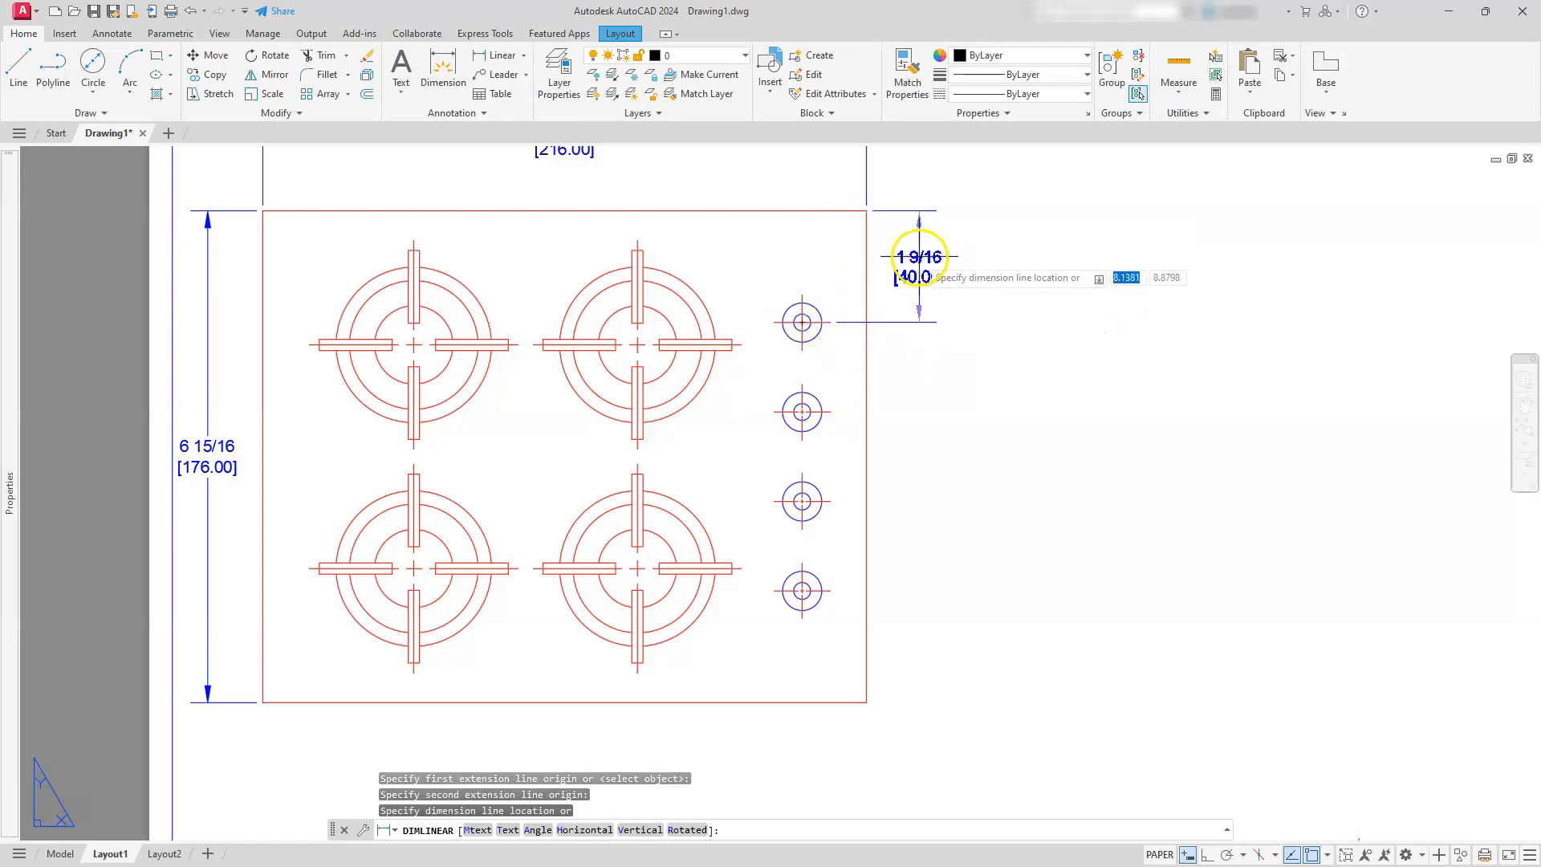
left_click(920, 257)
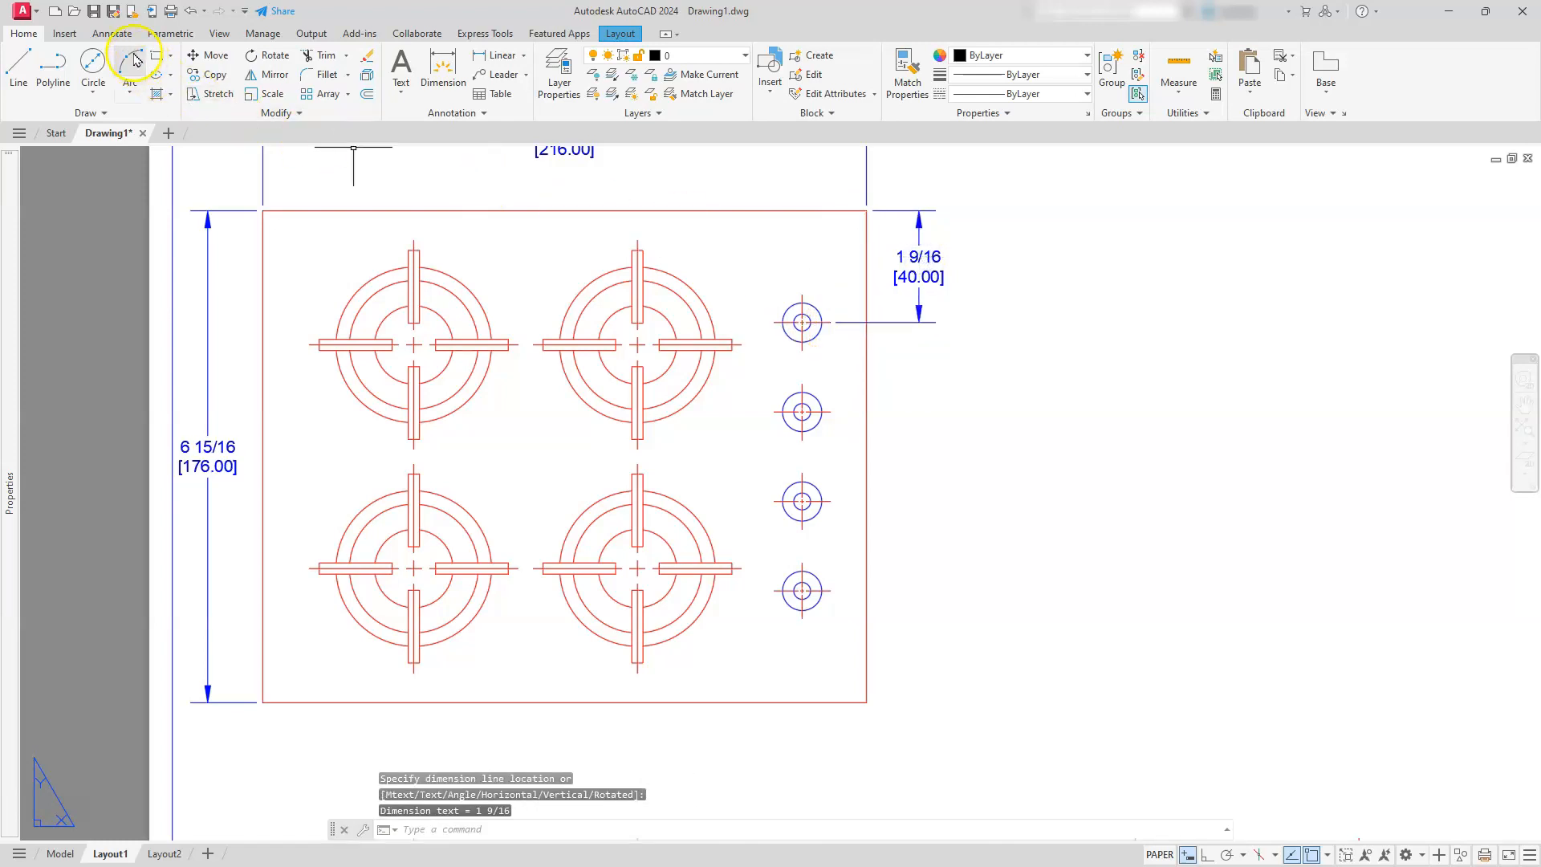
Continue the vertical dimension down through the centerlines of the remaining three knobs
left_click(112, 34)
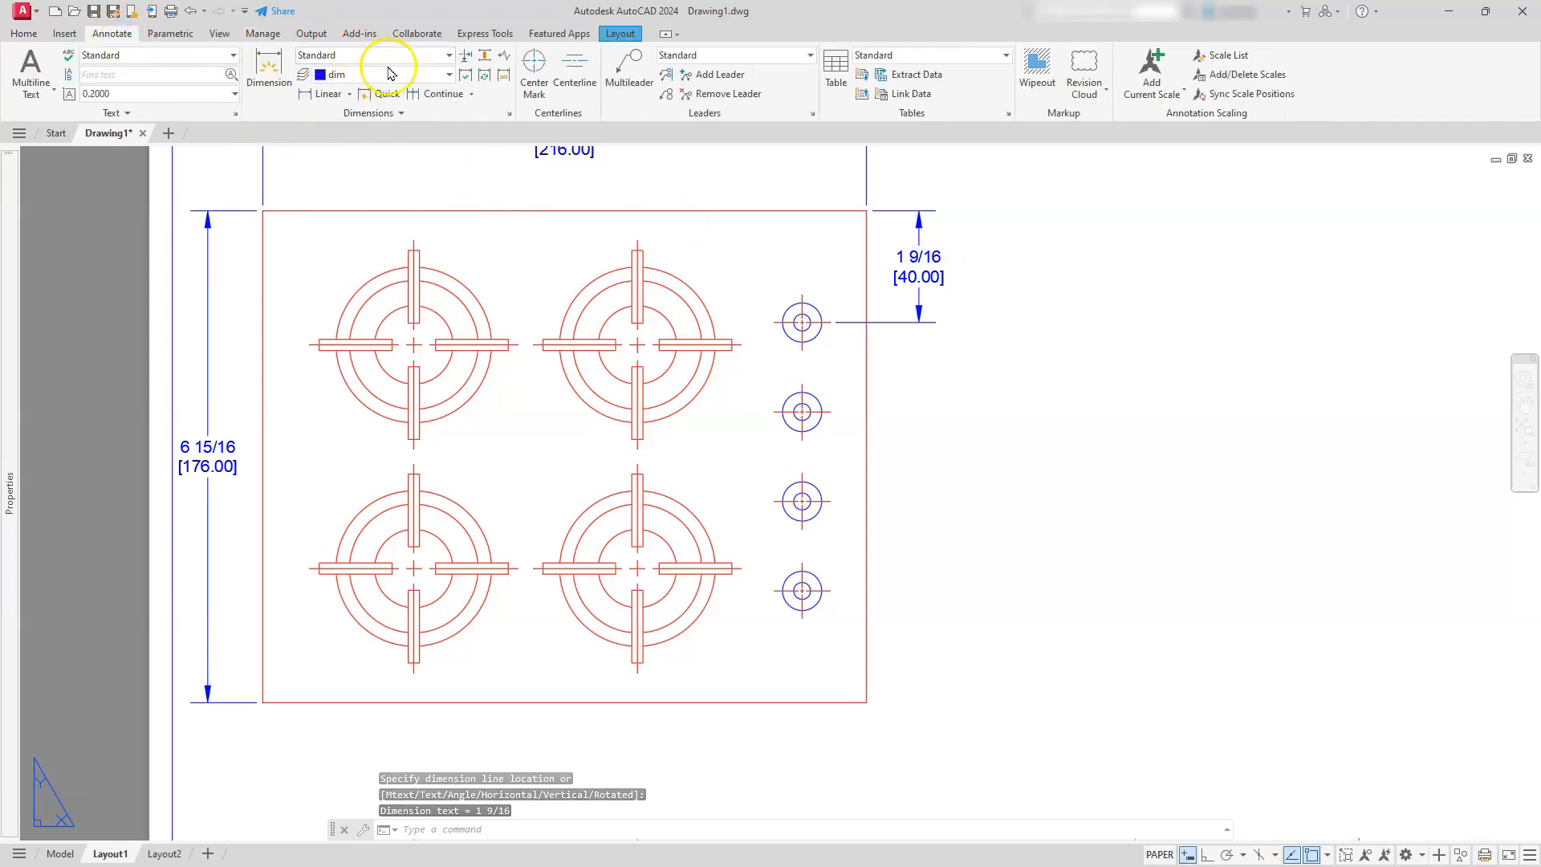
left_click(438, 94)
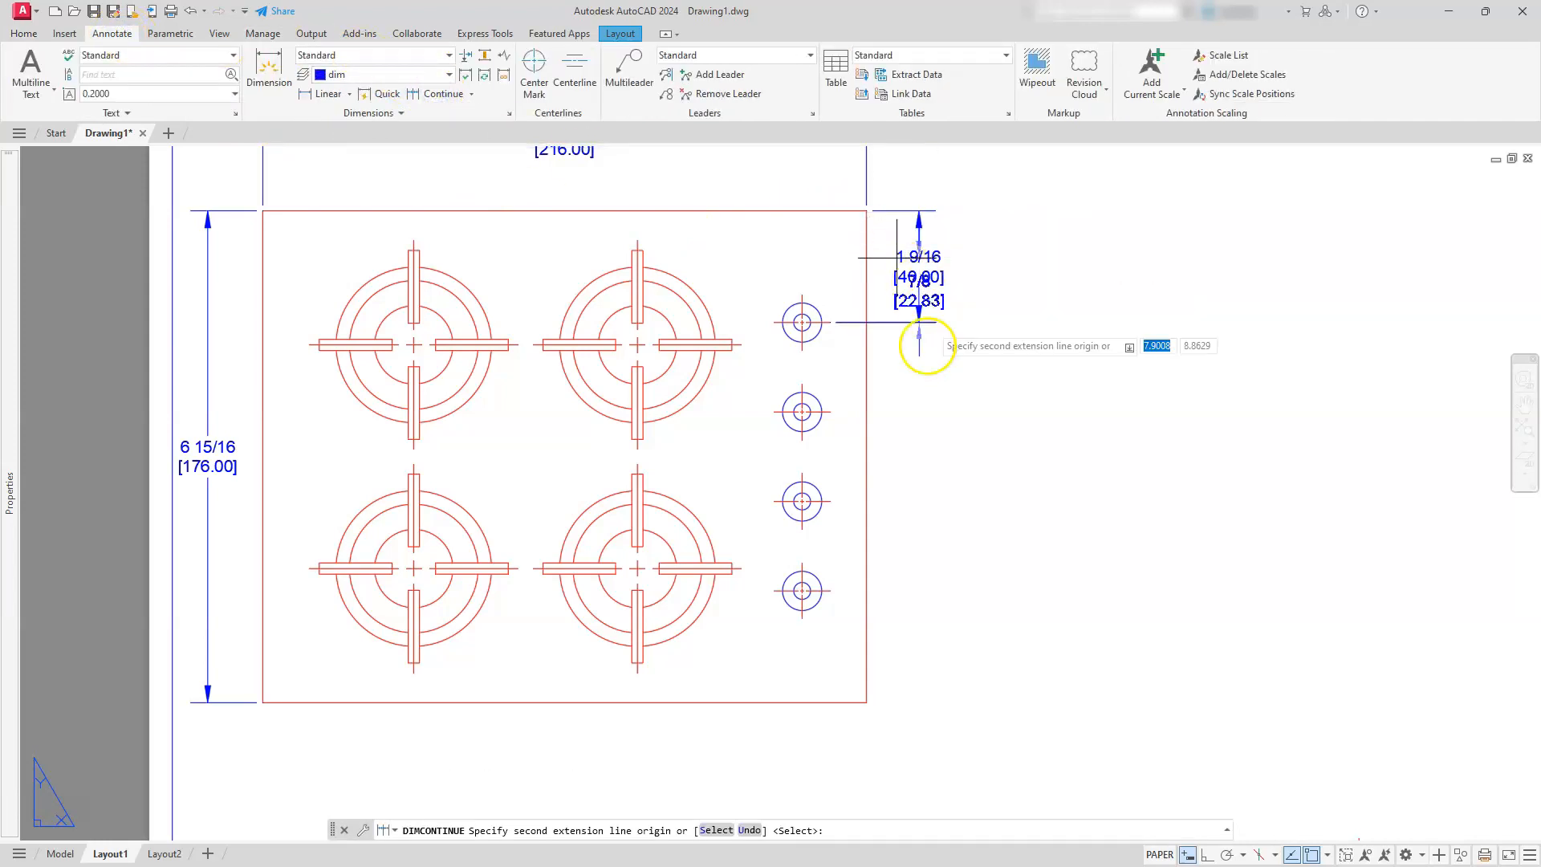
left_click(827, 412)
left_click(832, 503)
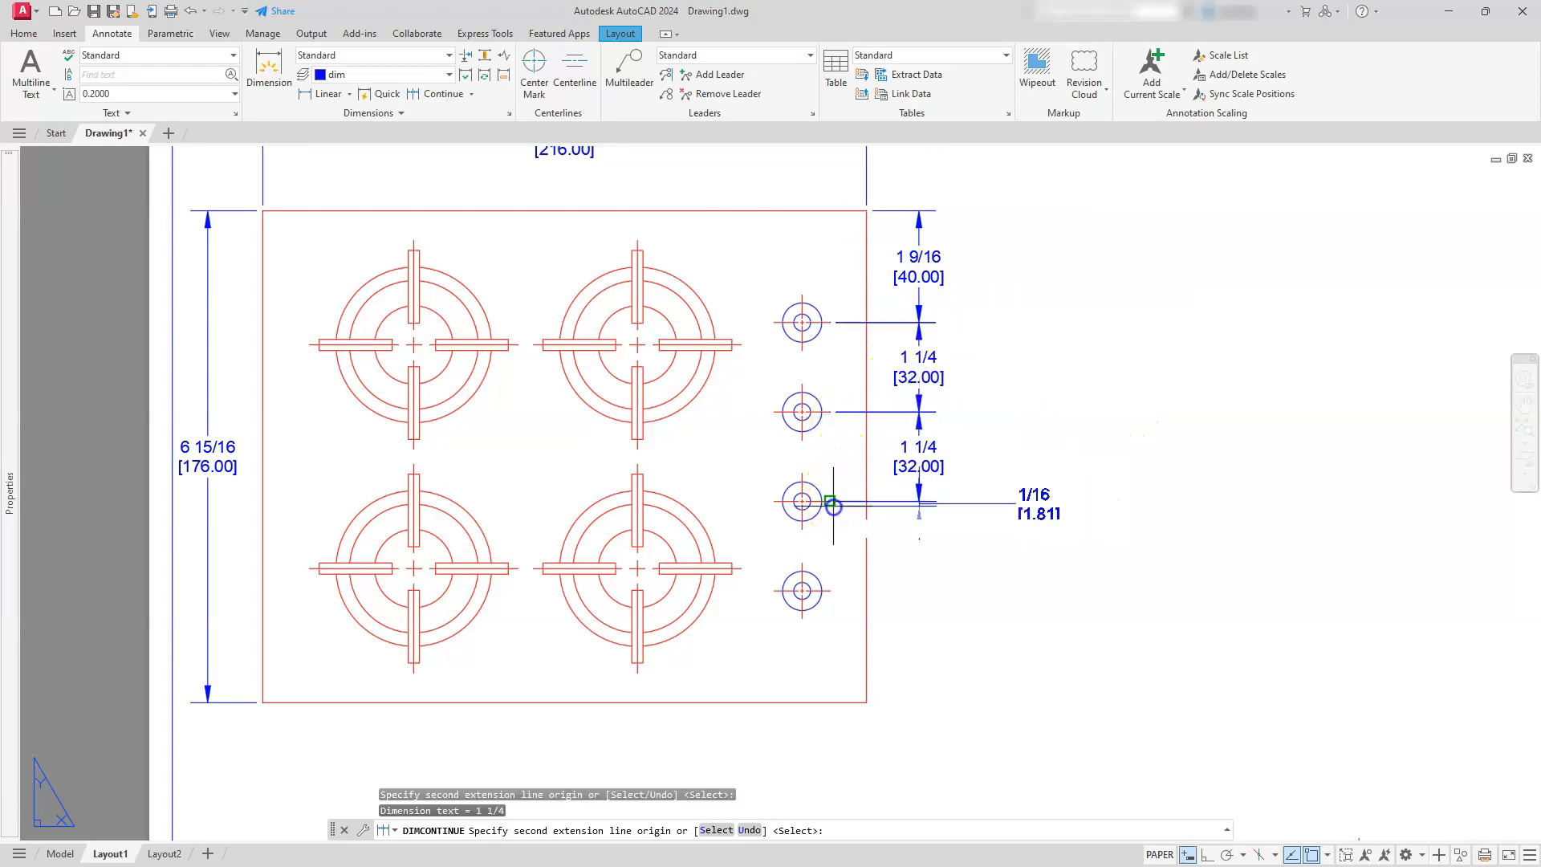
left_click(831, 591)
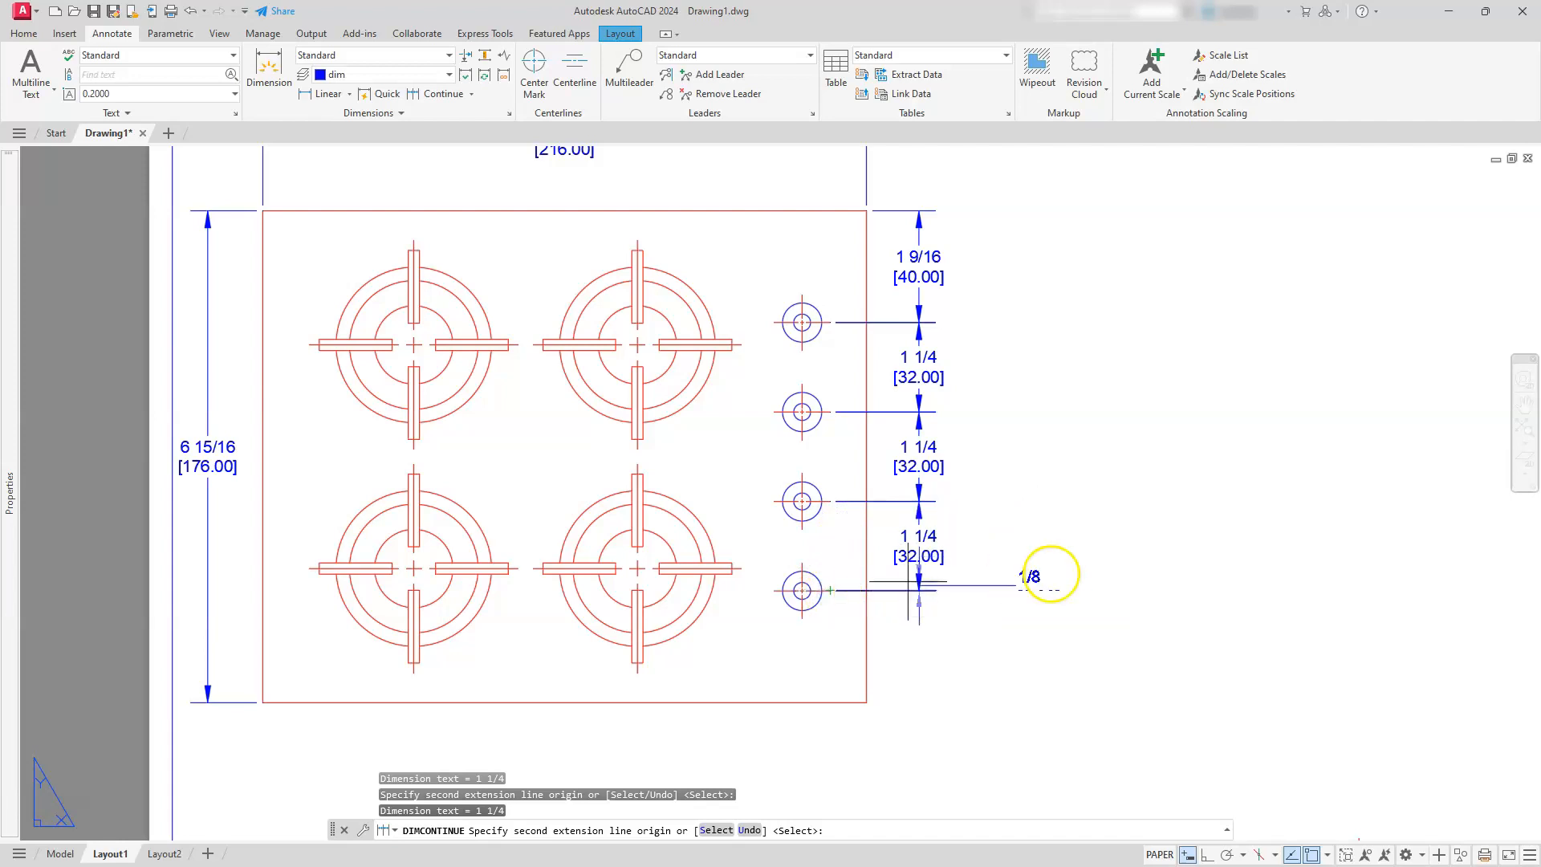
key("Escape")
key("Escape")
key("Escape")
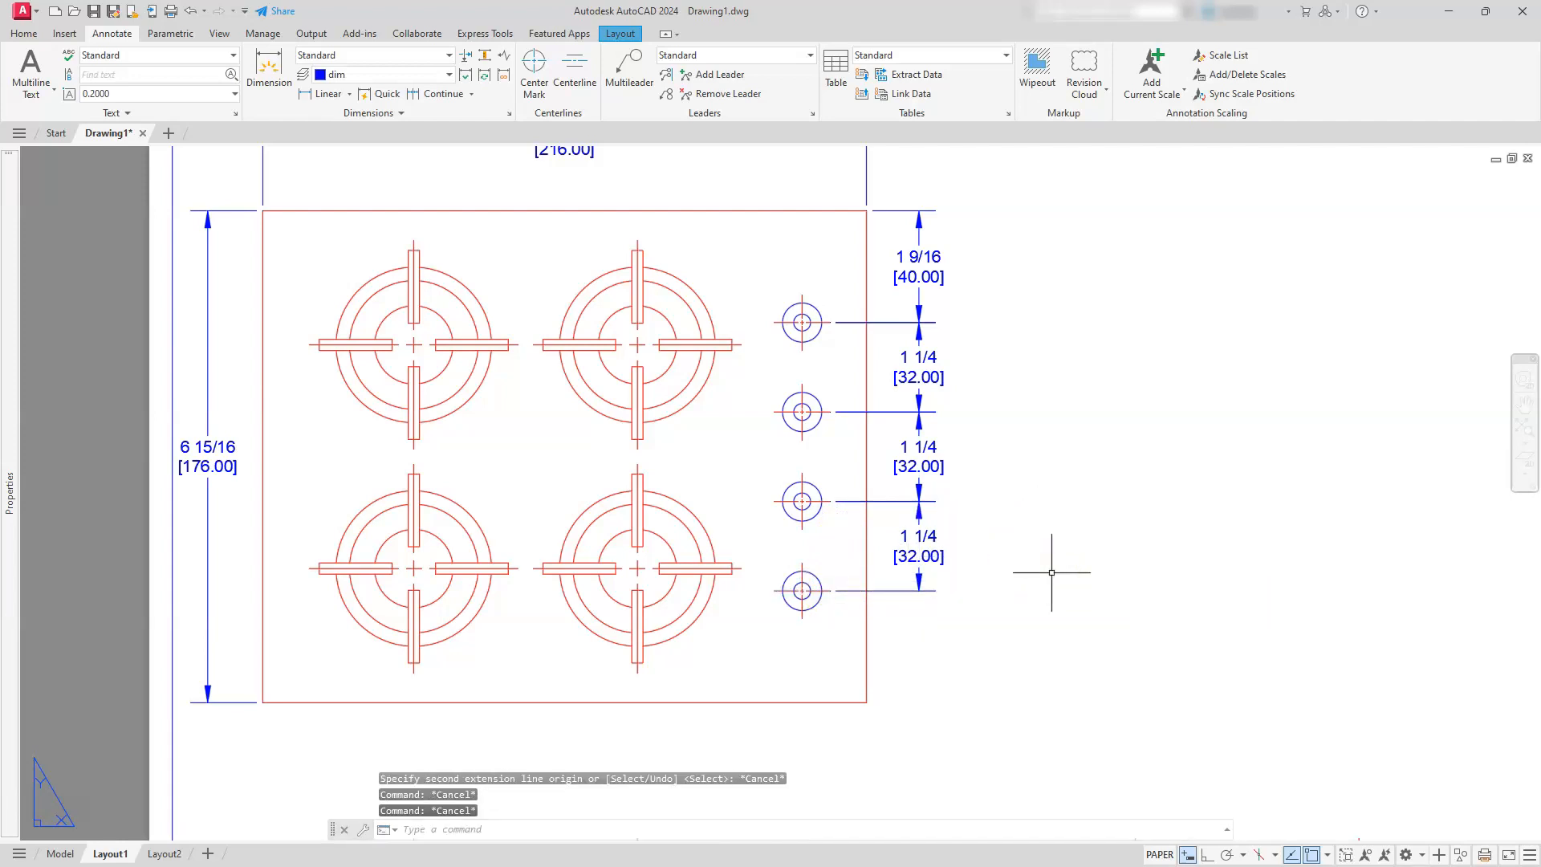
Add a horizontal linear dimension from the top view's lower-right corner to the bottom knob's centerline, placed below the view
scroll(940, 489, "down", 2)
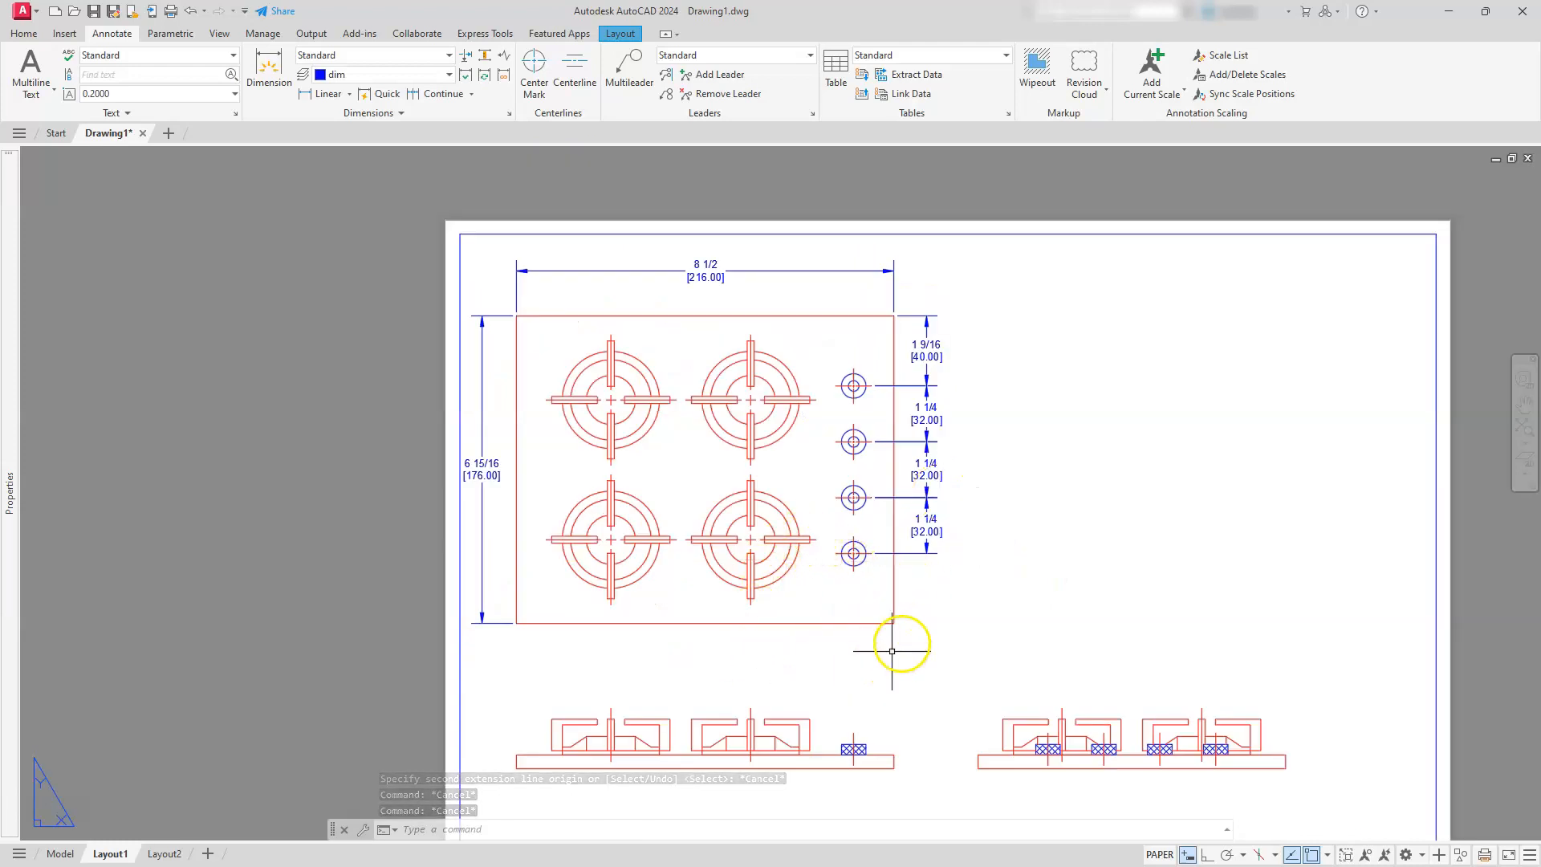
middle_click_drag(902, 643, 928, 560)
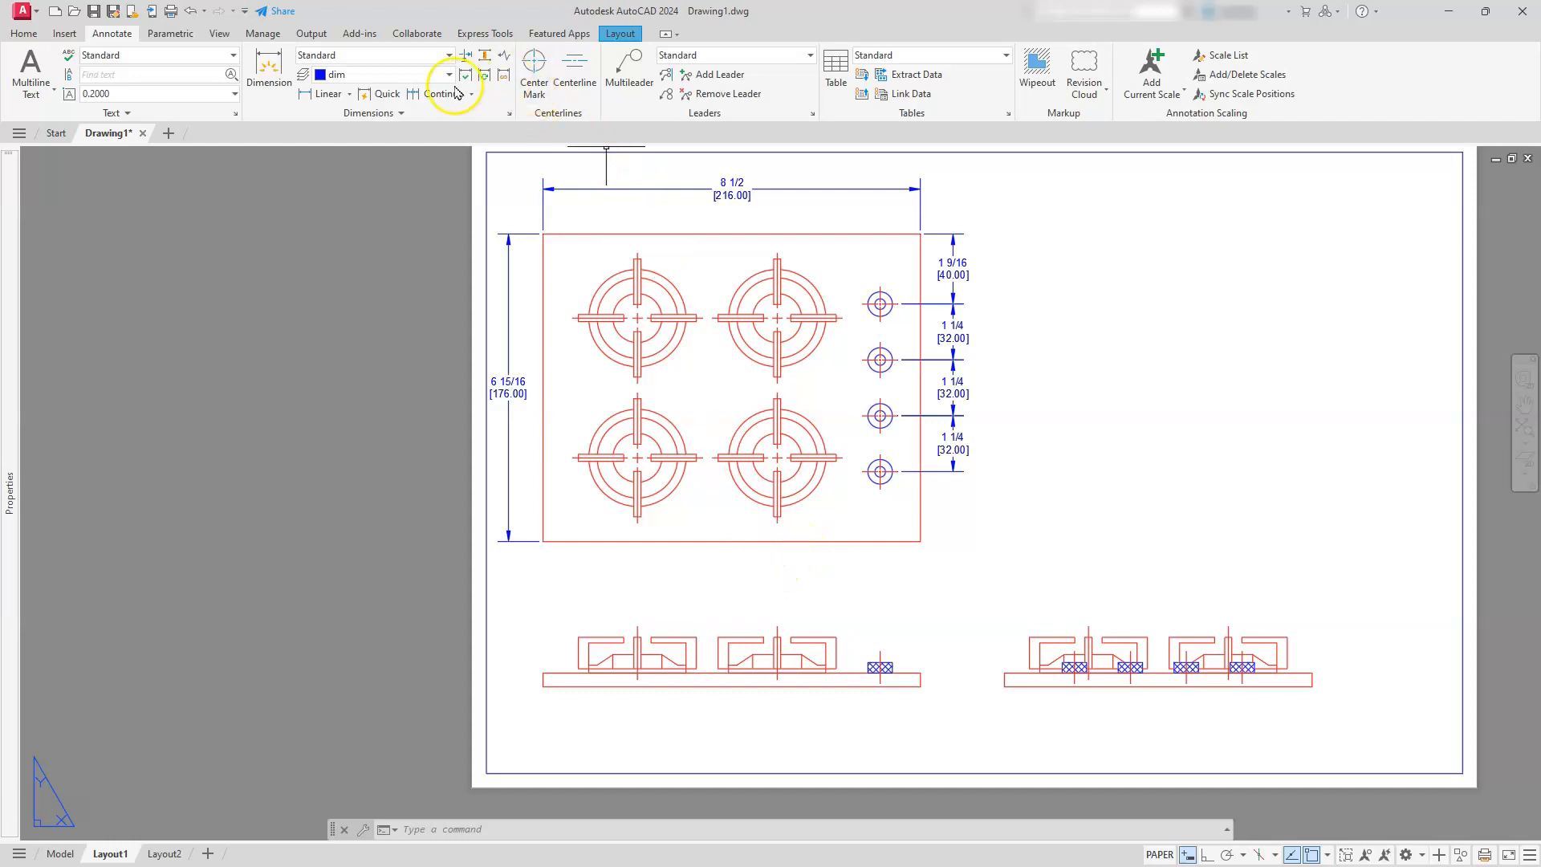
left_click(322, 95)
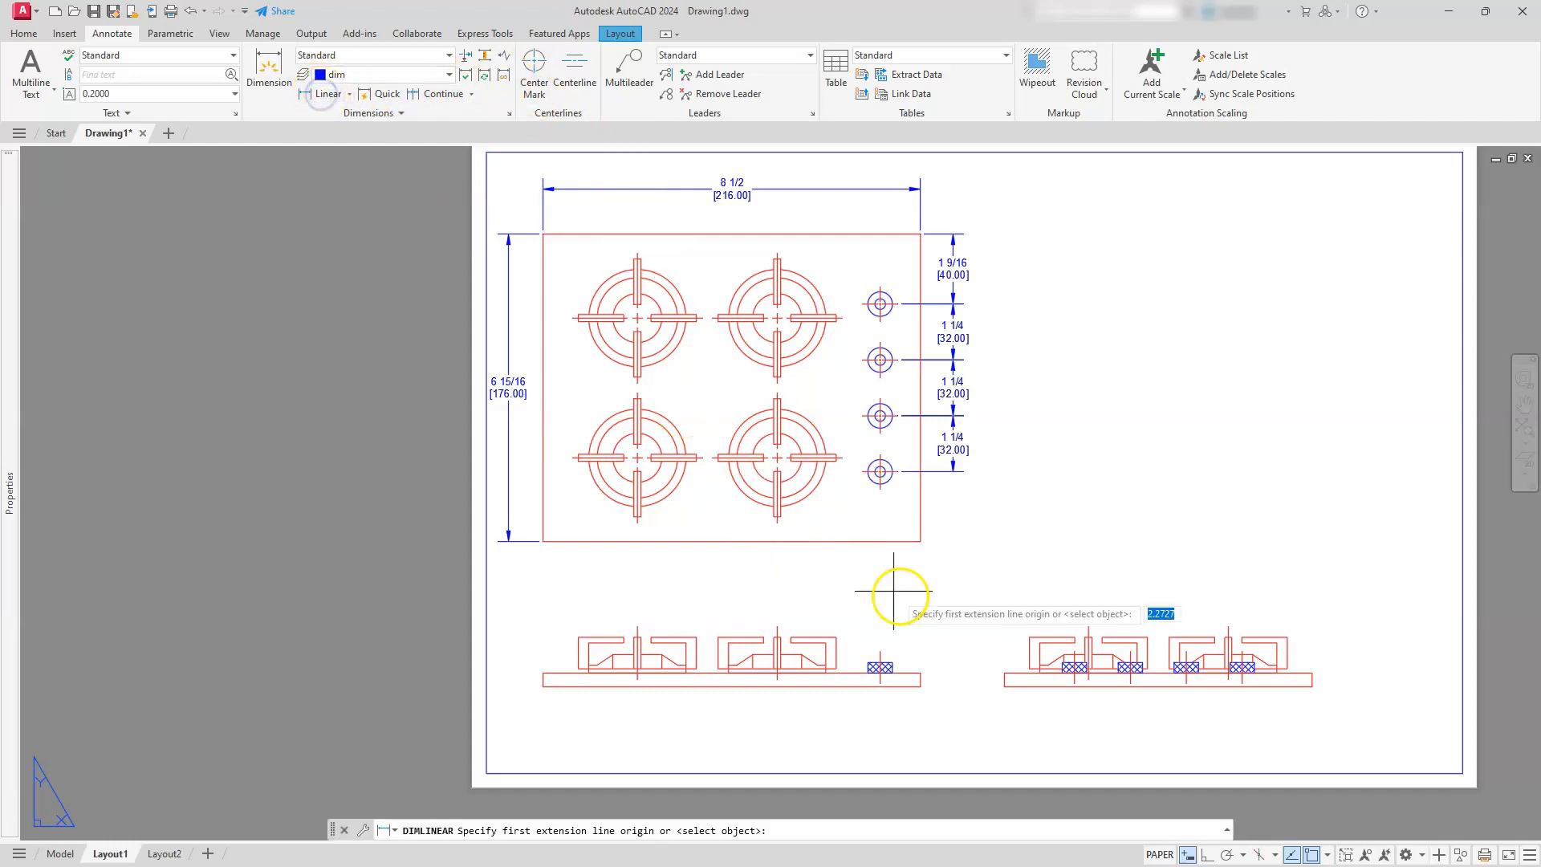
left_click(906, 538)
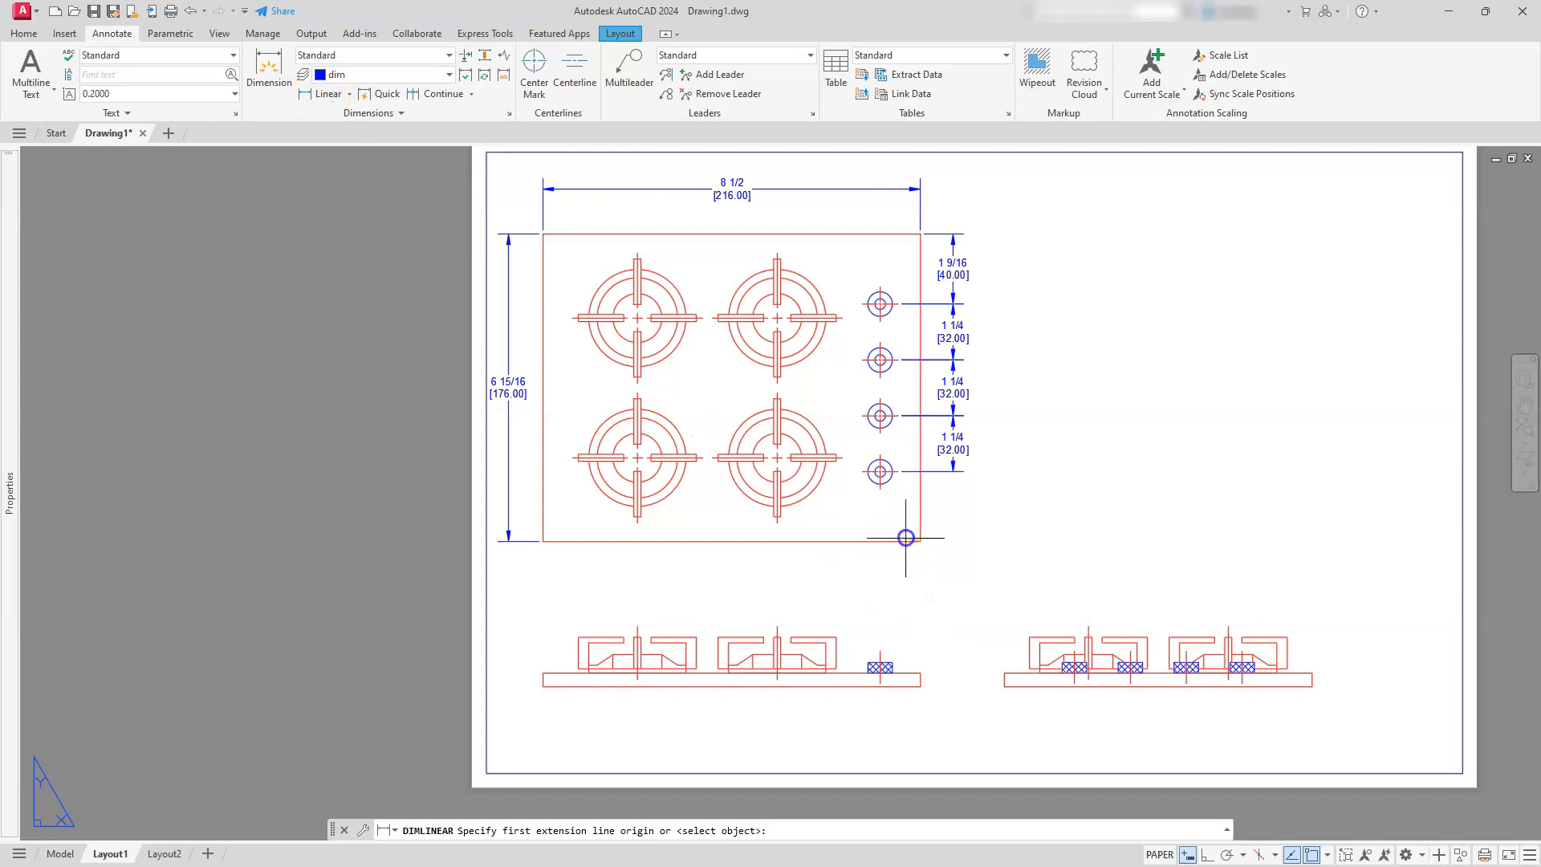
left_click(878, 488)
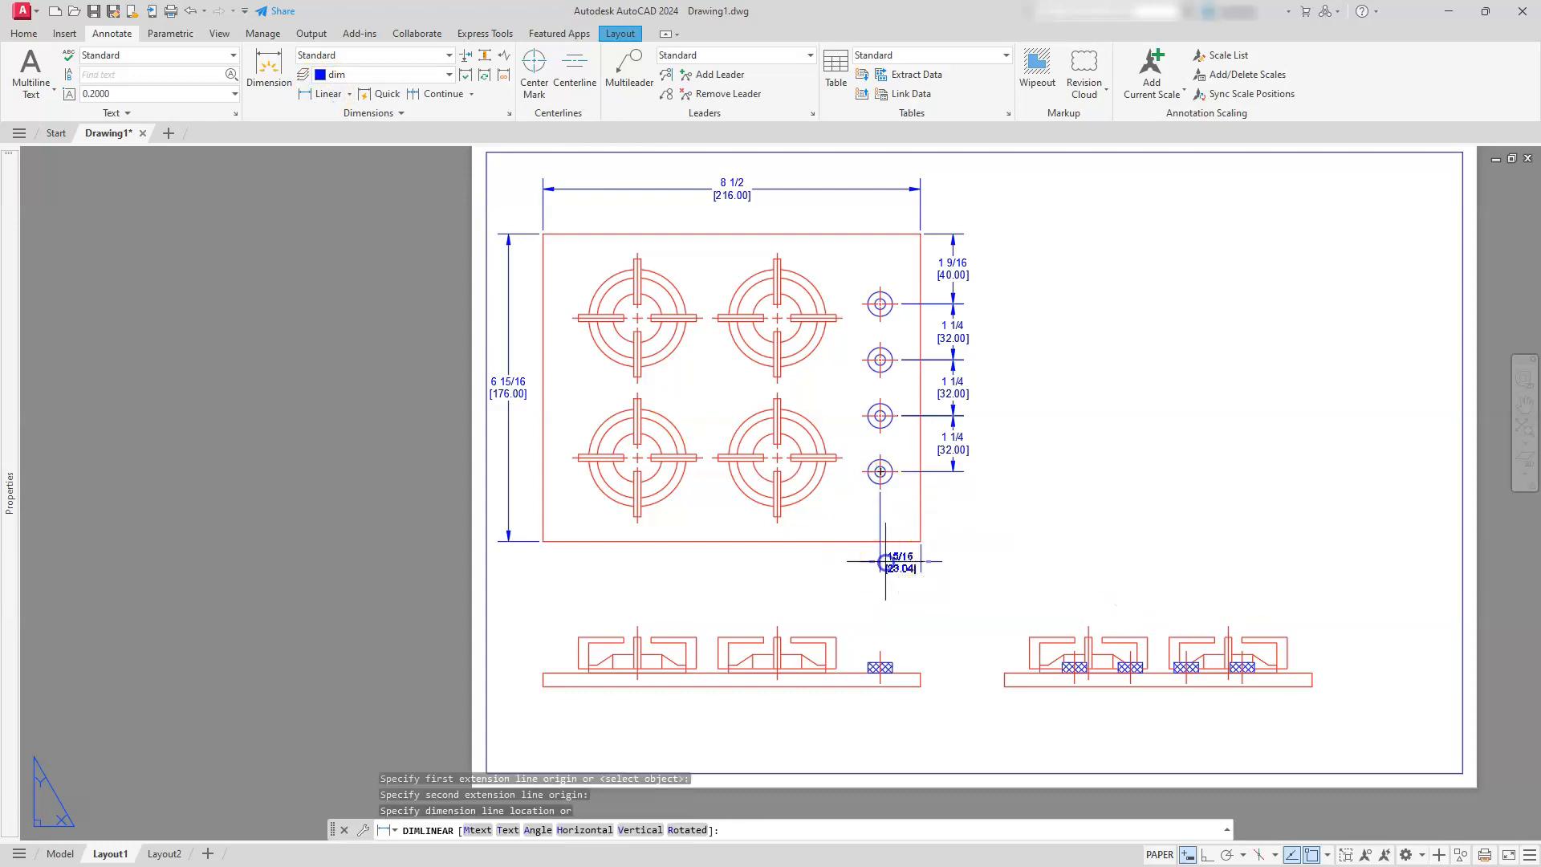
left_click(886, 562)
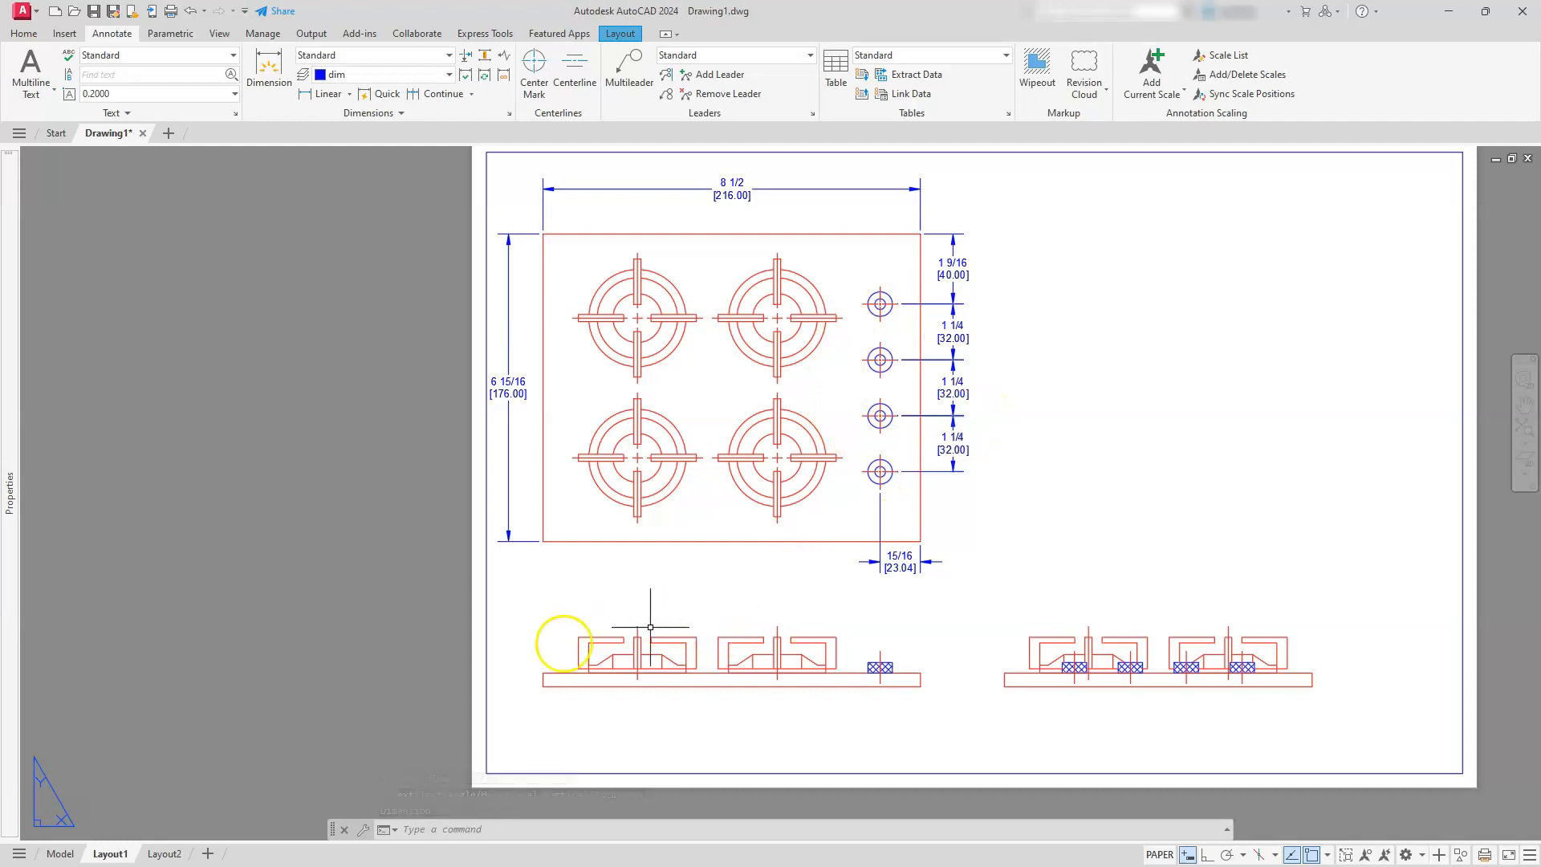
Add a horizontal linear dimension from the front view's left edge to the first burner's centerline, placed above the view
left_click(306, 95)
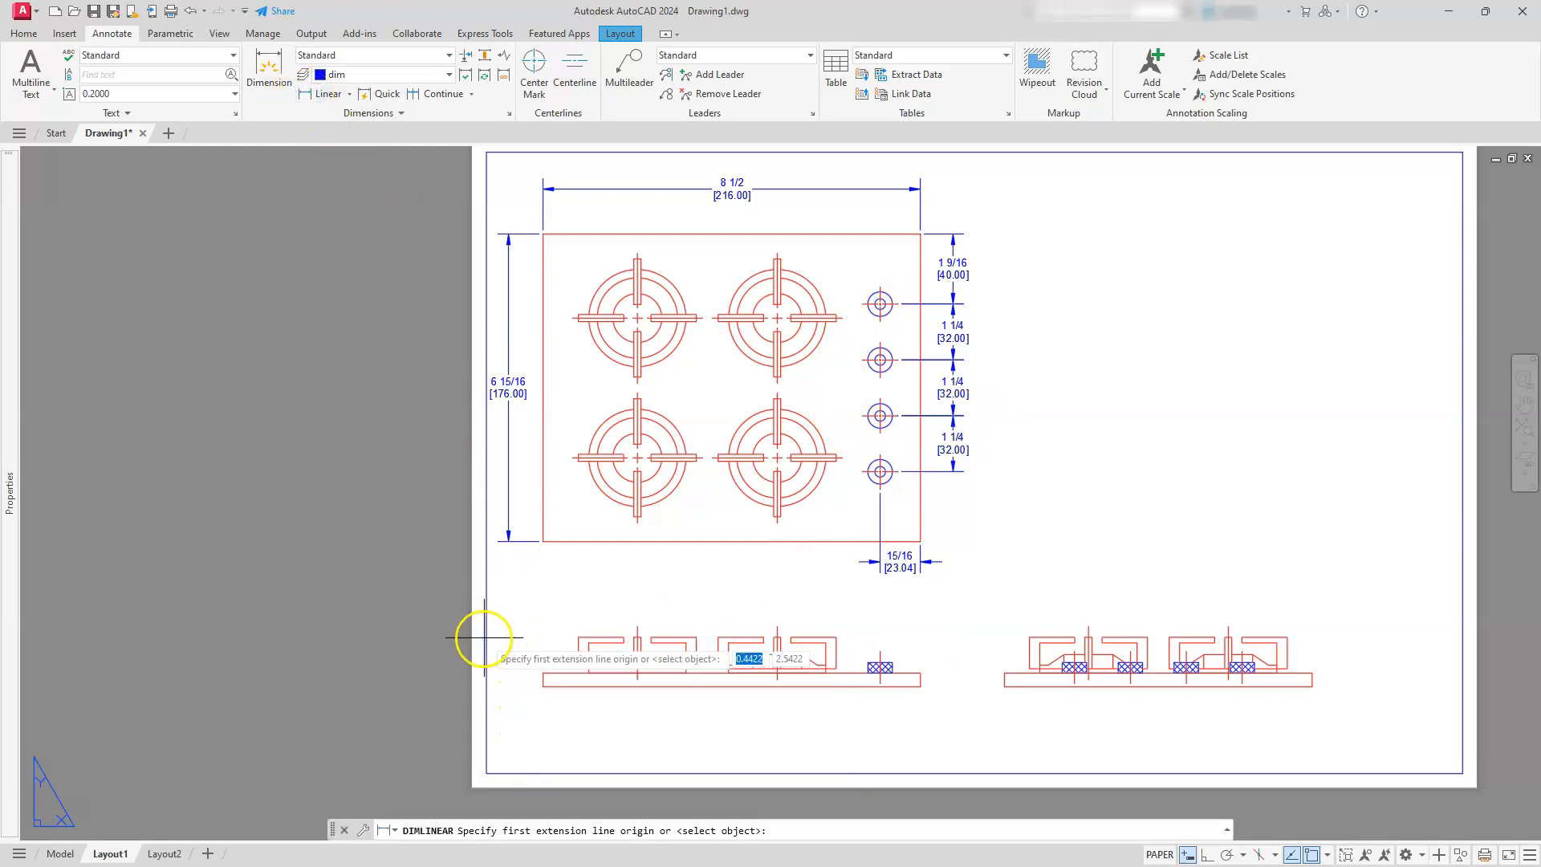
left_click(537, 675)
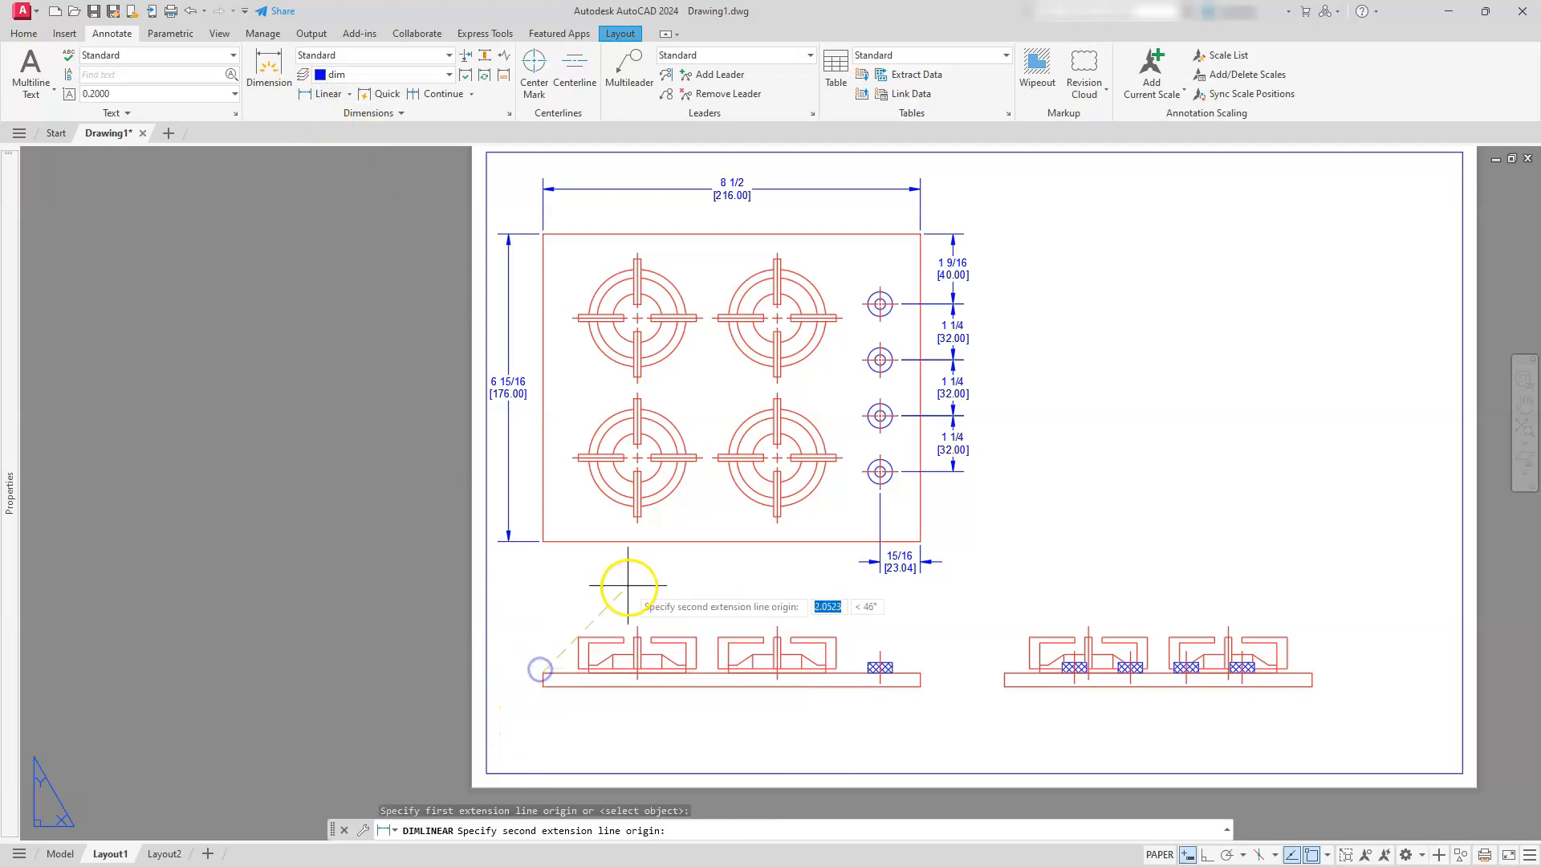
left_click(636, 625)
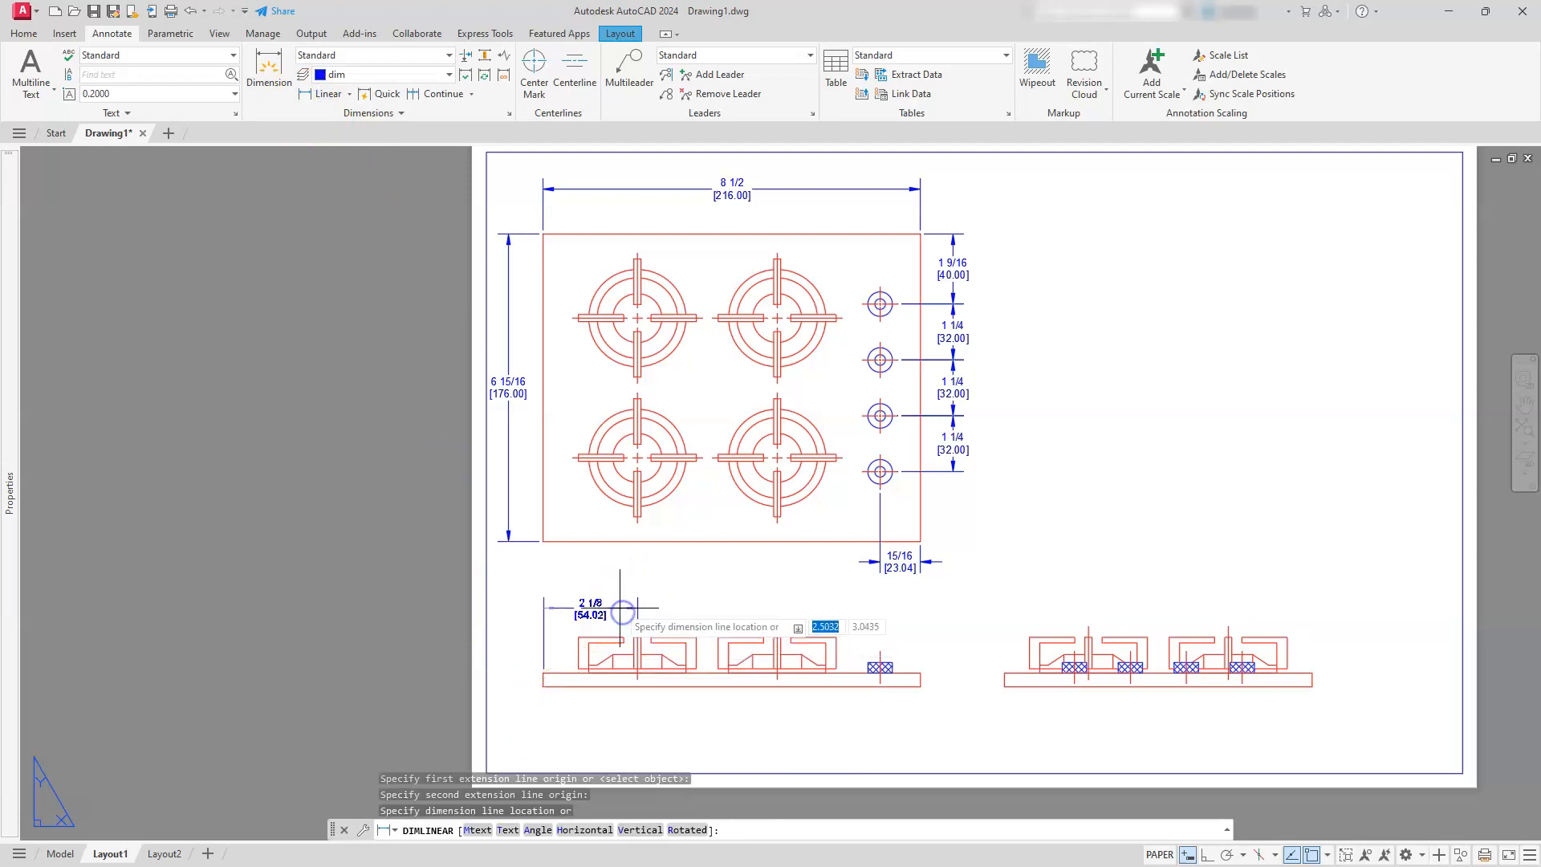
left_click(614, 598)
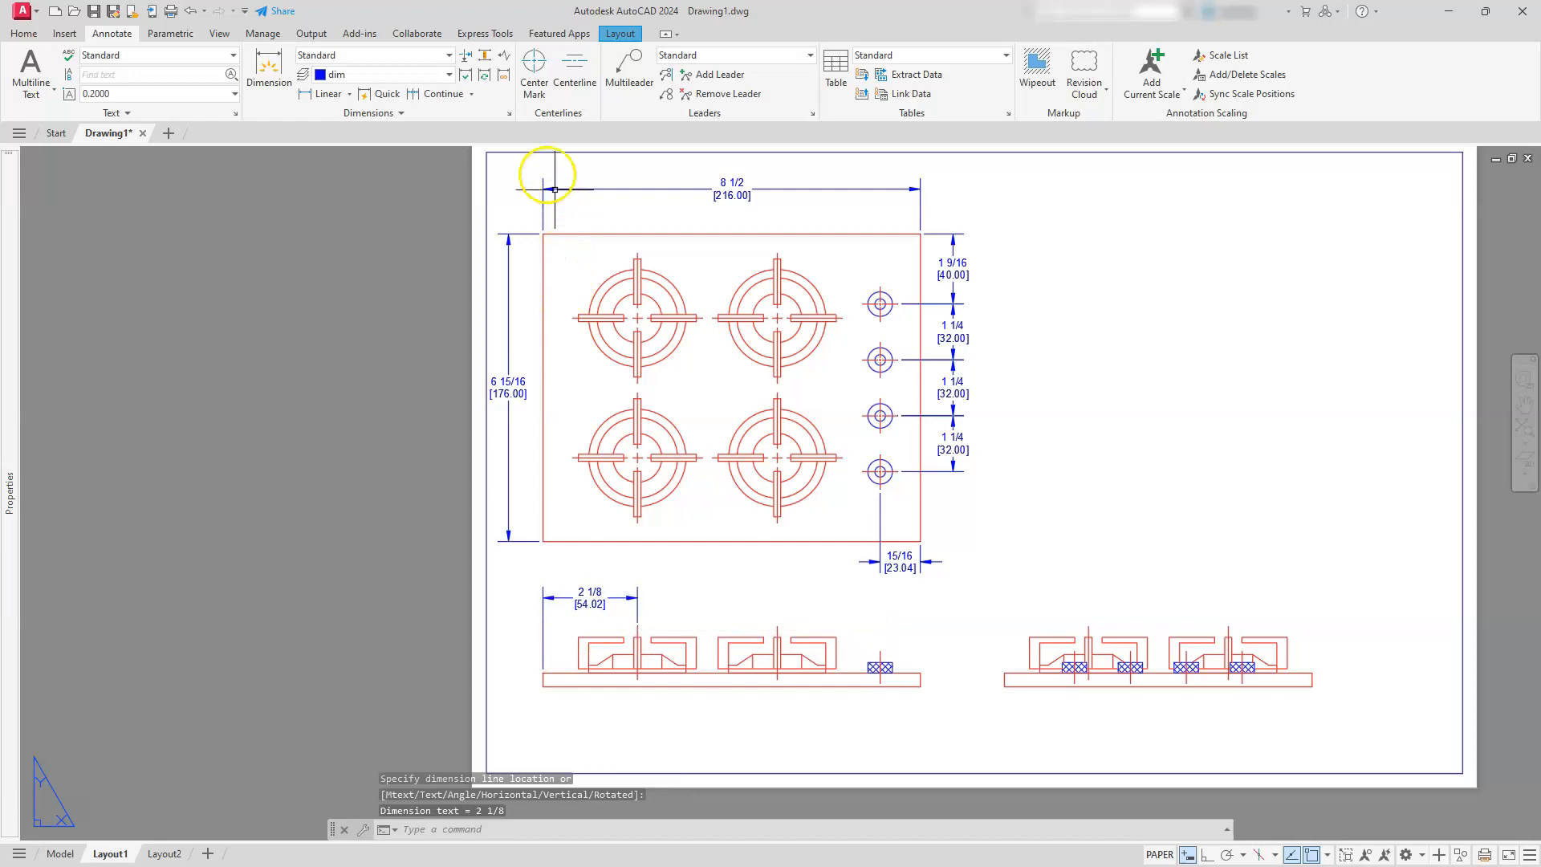
Continue the front view's horizontal dimension from the first burner to the second burner's centerline
left_click(435, 94)
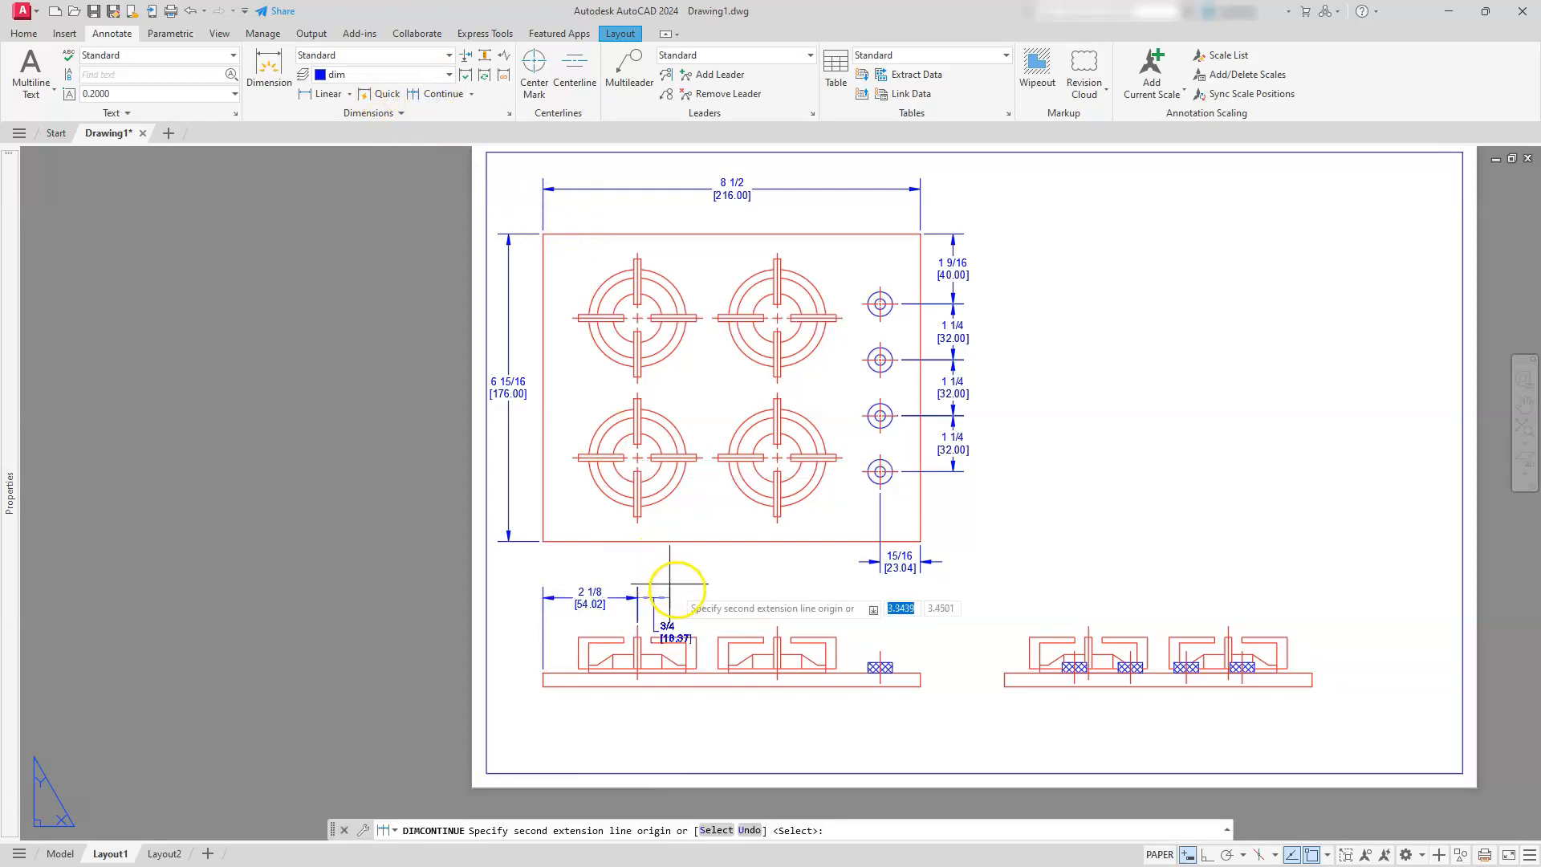
left_click(777, 627)
key("Escape")
key("Escape")
key("Escape")
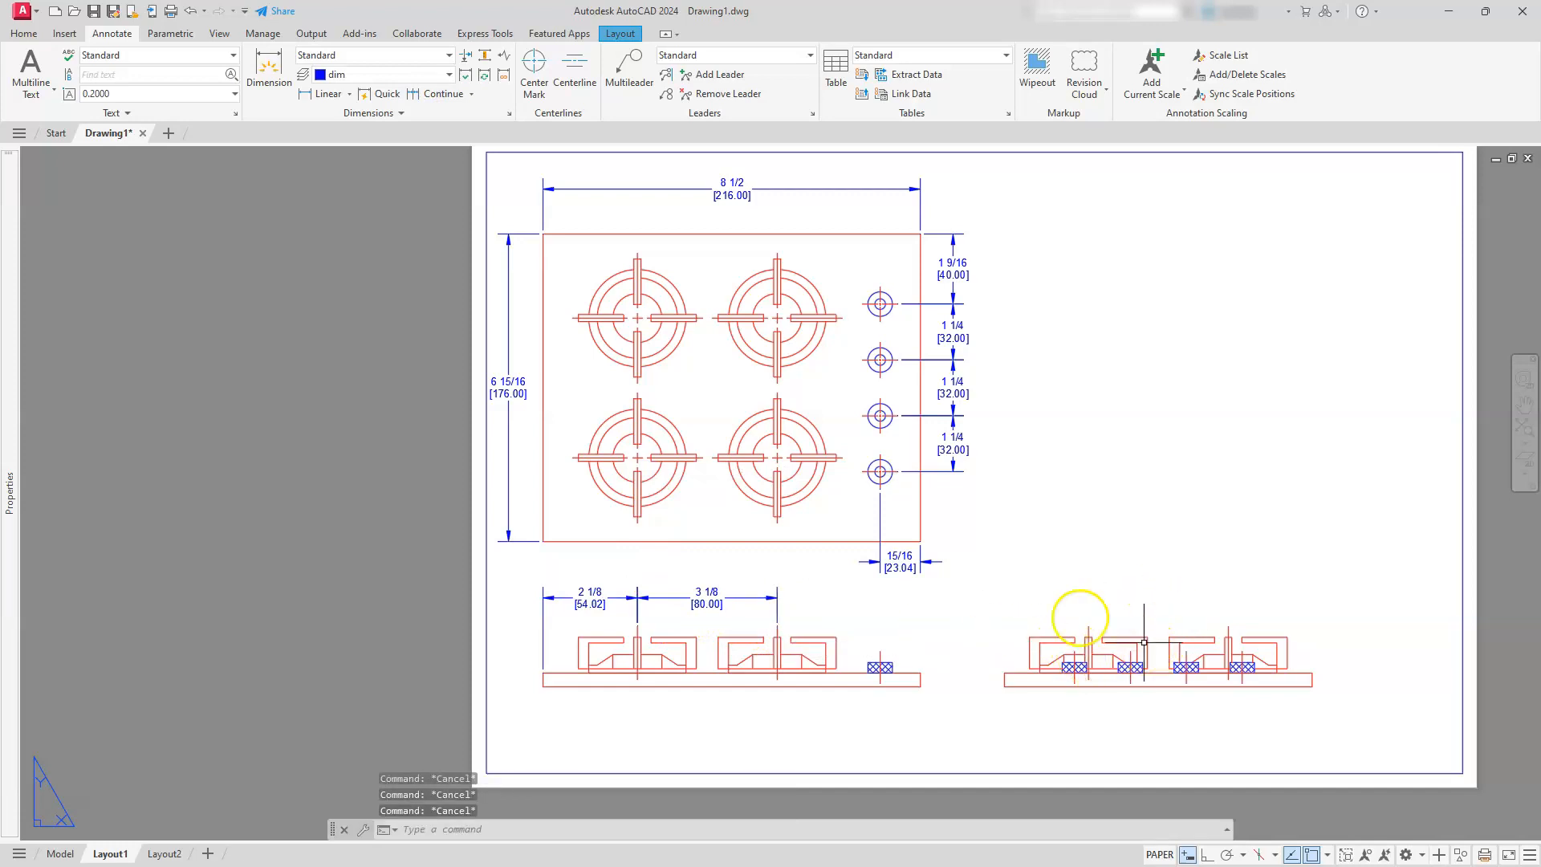
Add a horizontal linear dimension from the side view's left edge to its first burner's centerline, aligned with the front view's dimensions
left_click(327, 95)
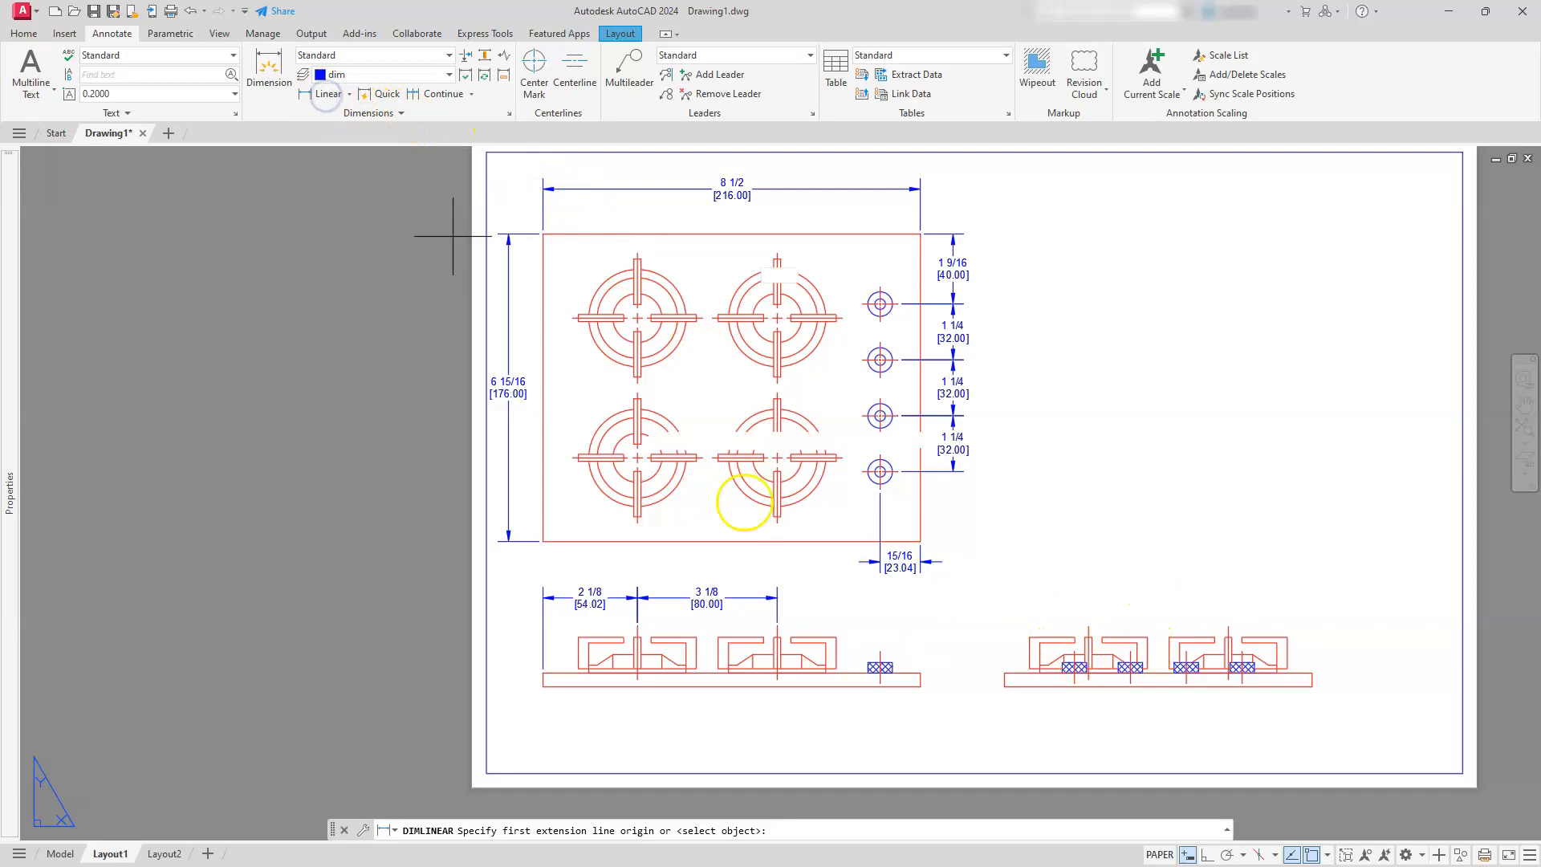
left_click(1004, 672)
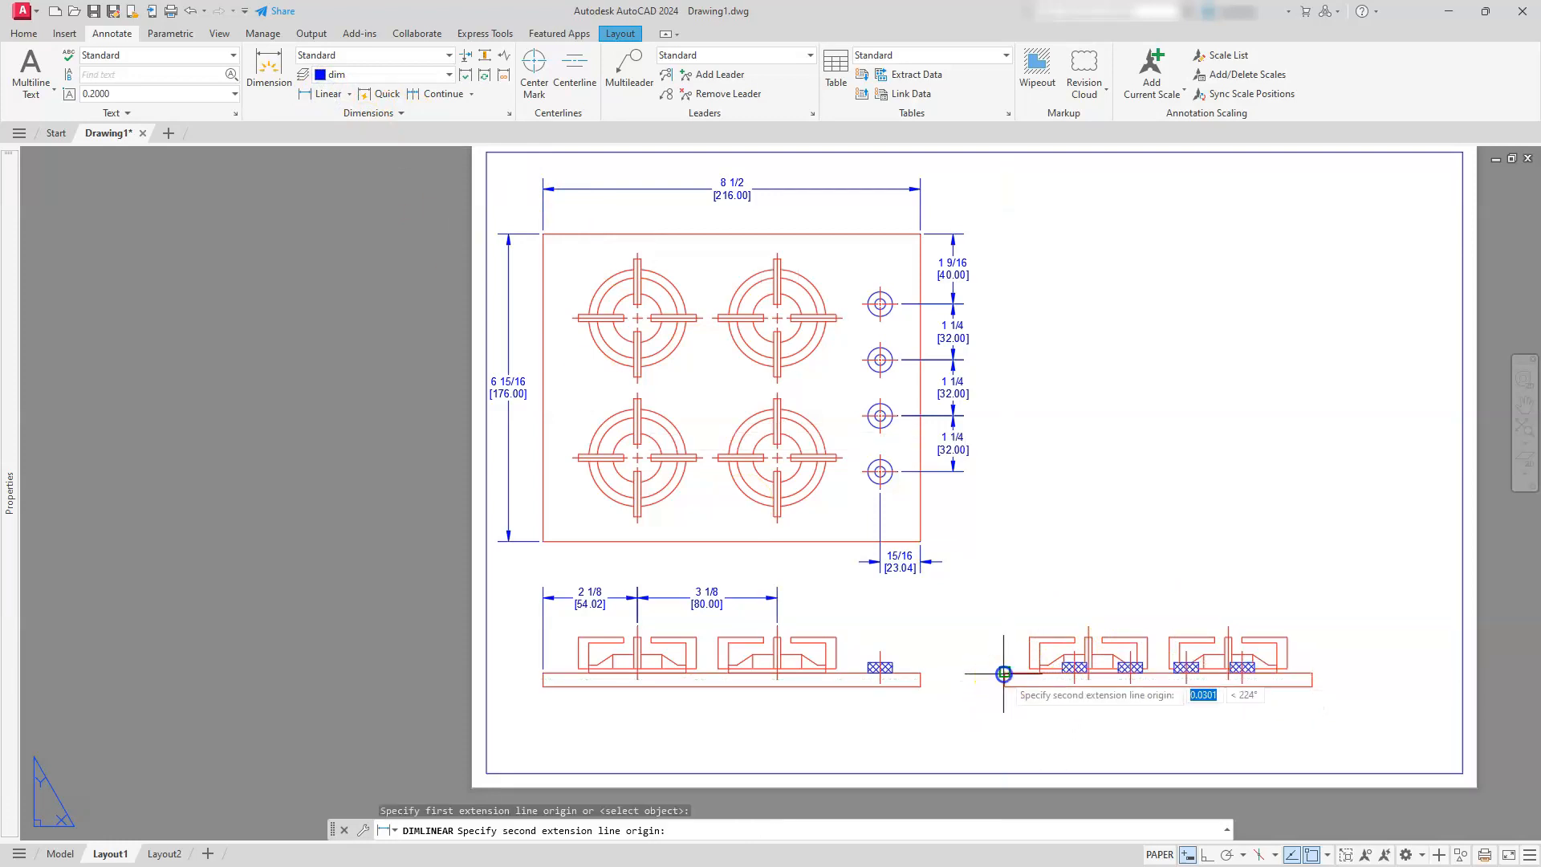
left_click(1088, 625)
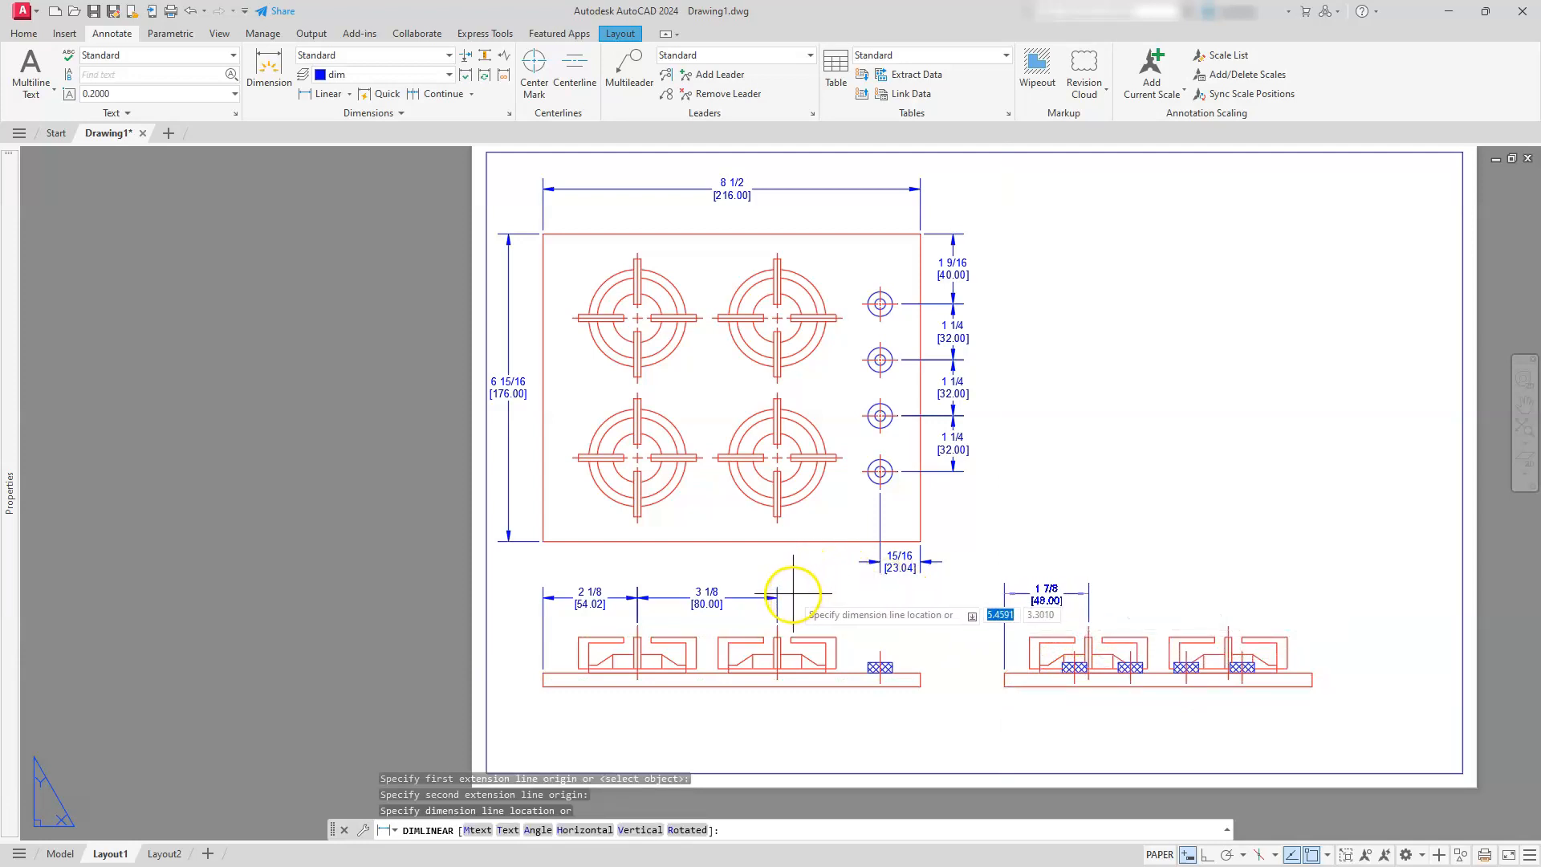
left_click(870, 599)
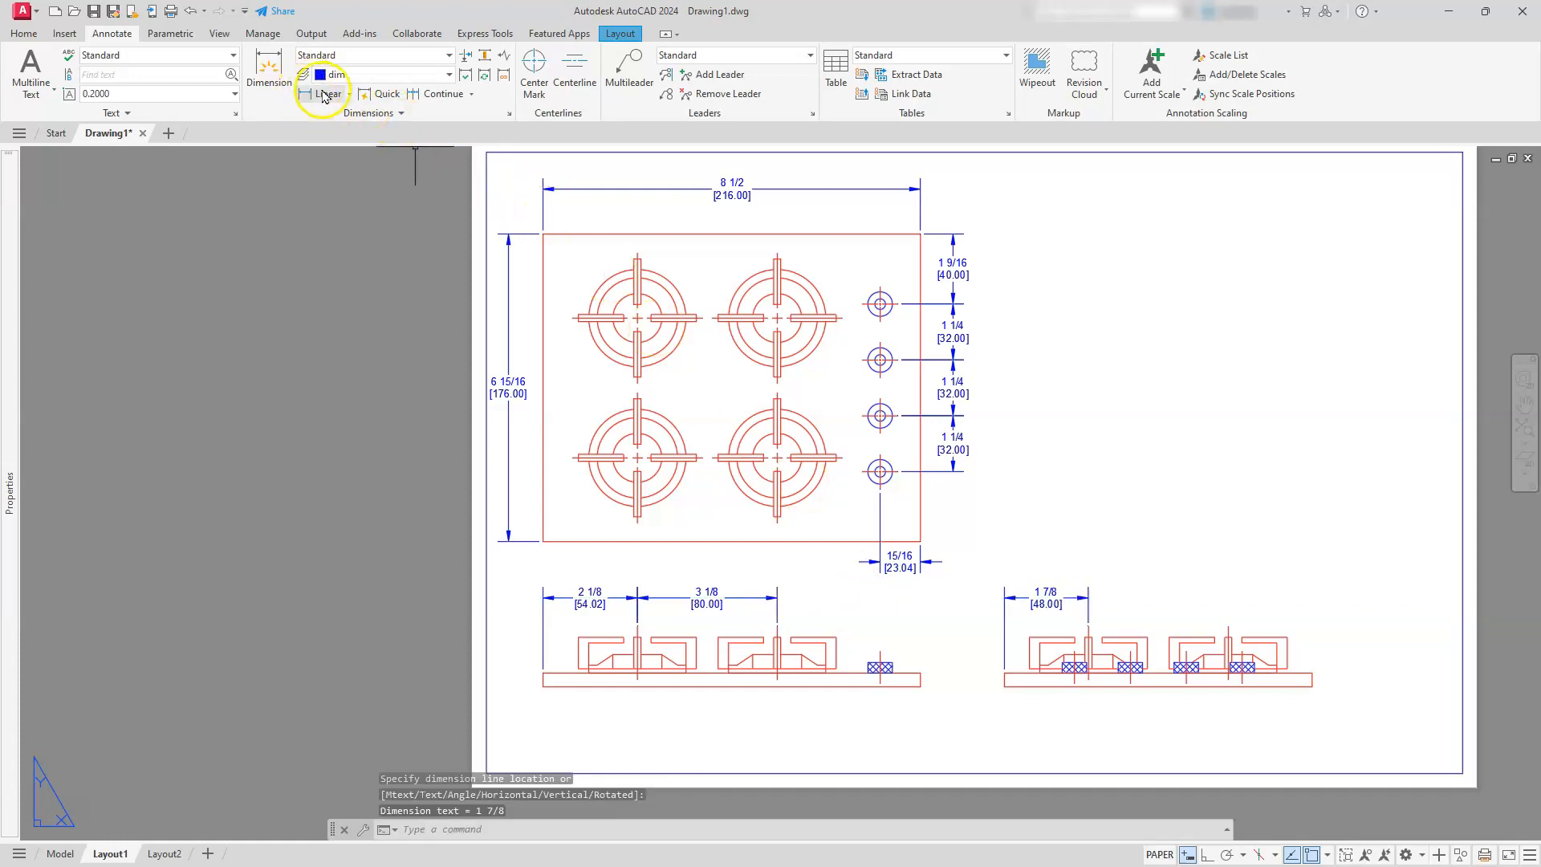
Continue the side view's horizontal dimension to its second burner's centerline
left_click(442, 93)
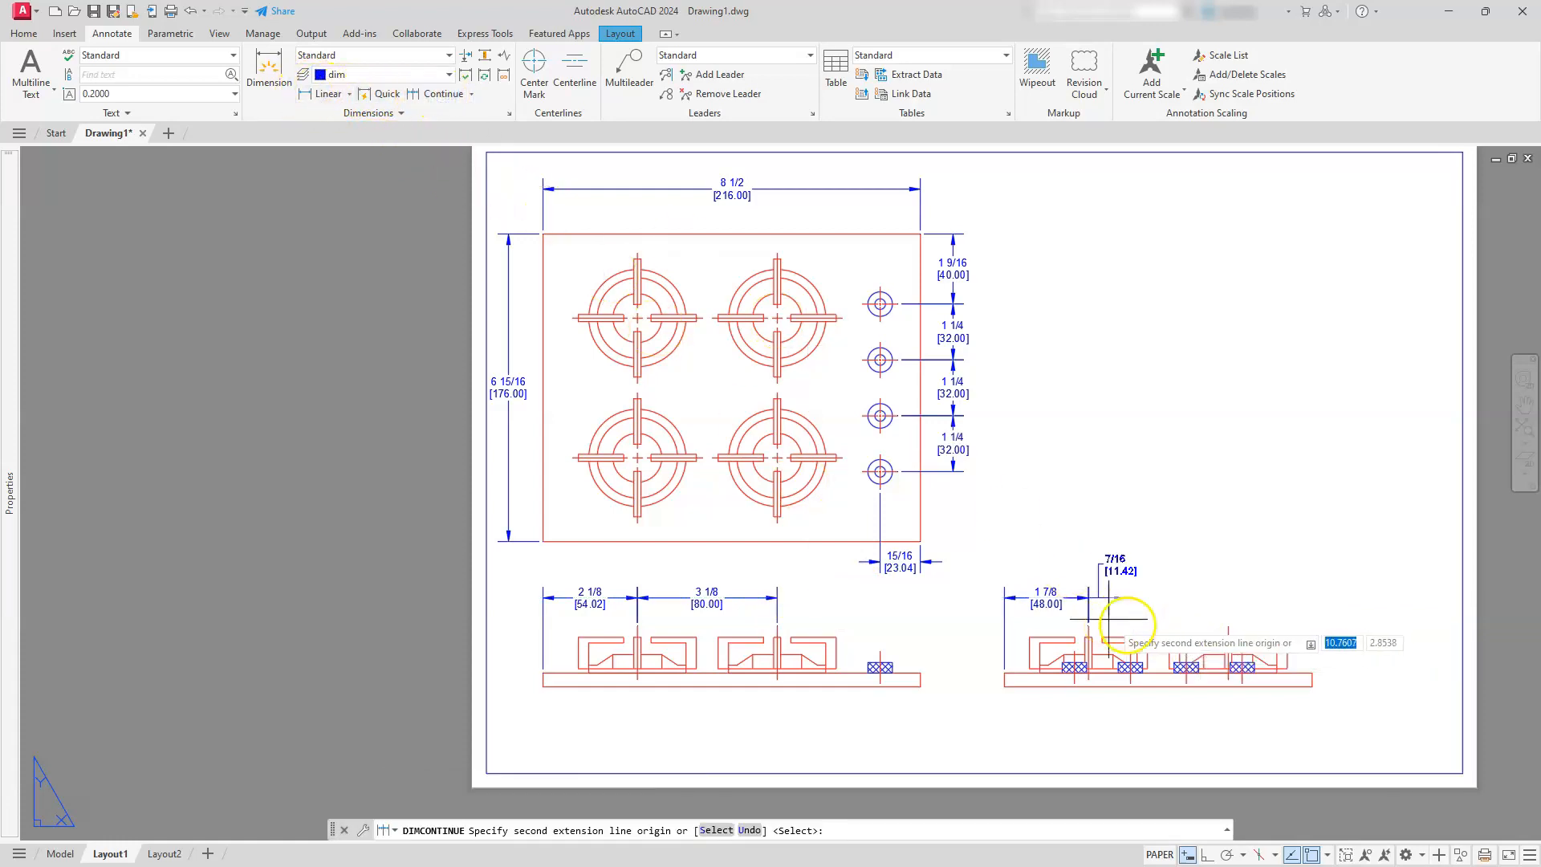
left_click(1228, 625)
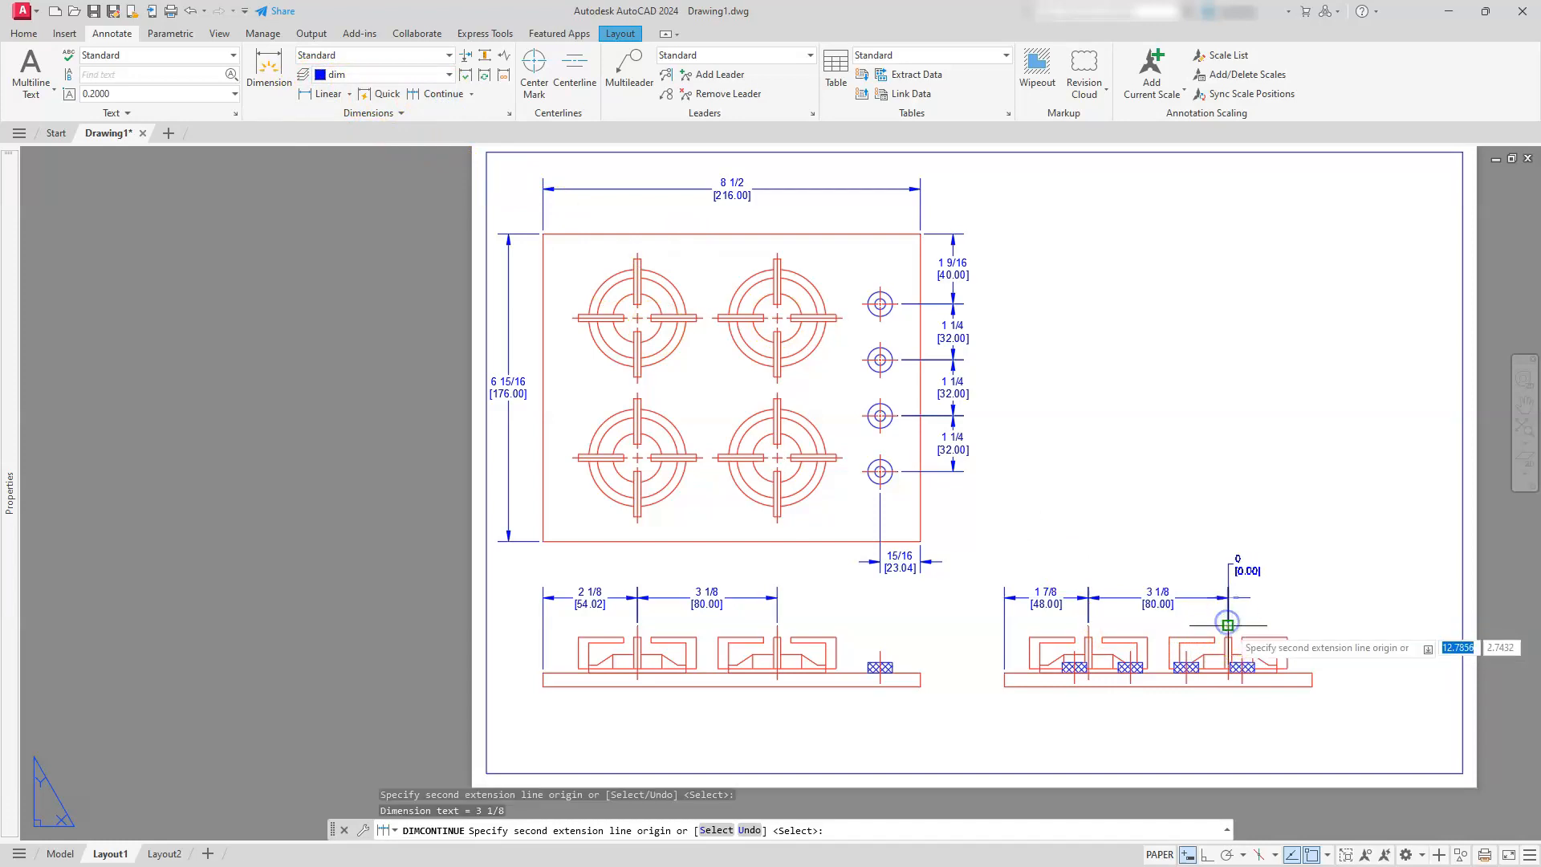
key("Escape")
key("Escape")
key("Escape")
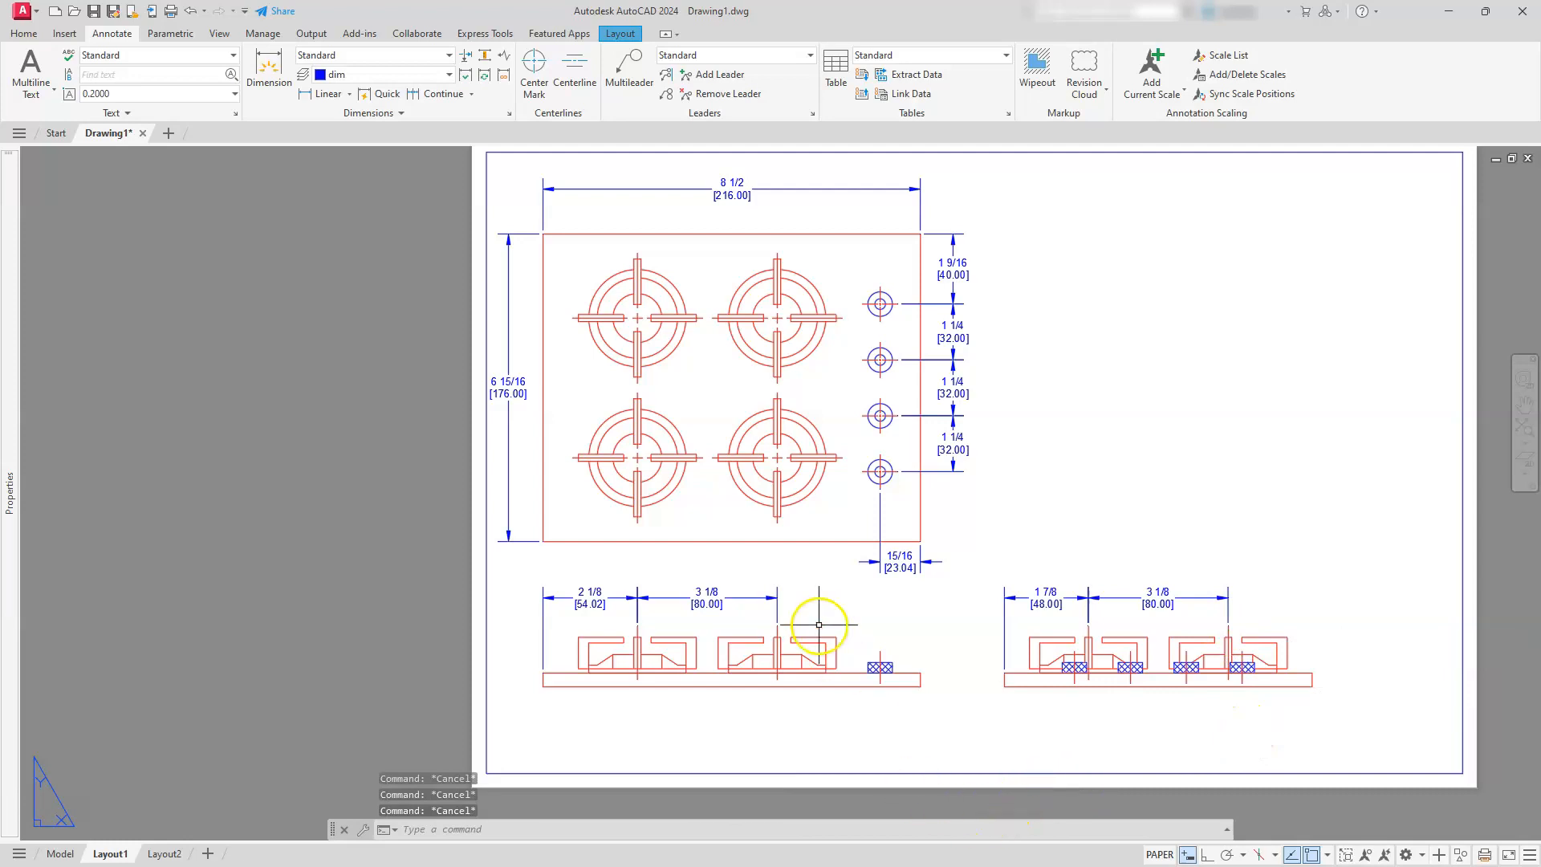
Add a vertical linear dimension for the base plate's thickness, placed outside the front view's right end
scroll(929, 704, "up", 6)
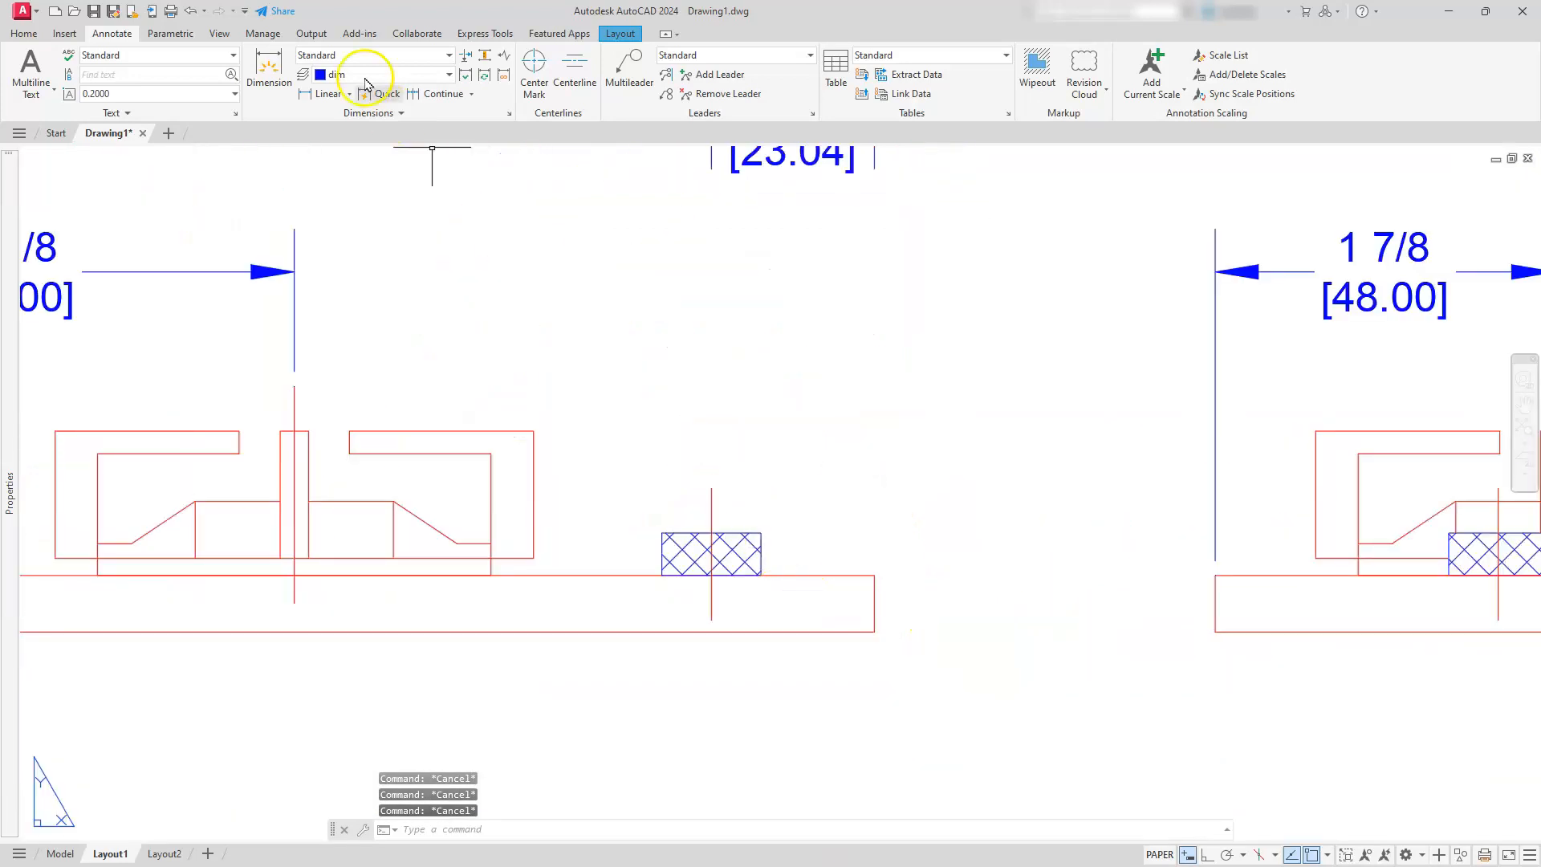
left_click(301, 100)
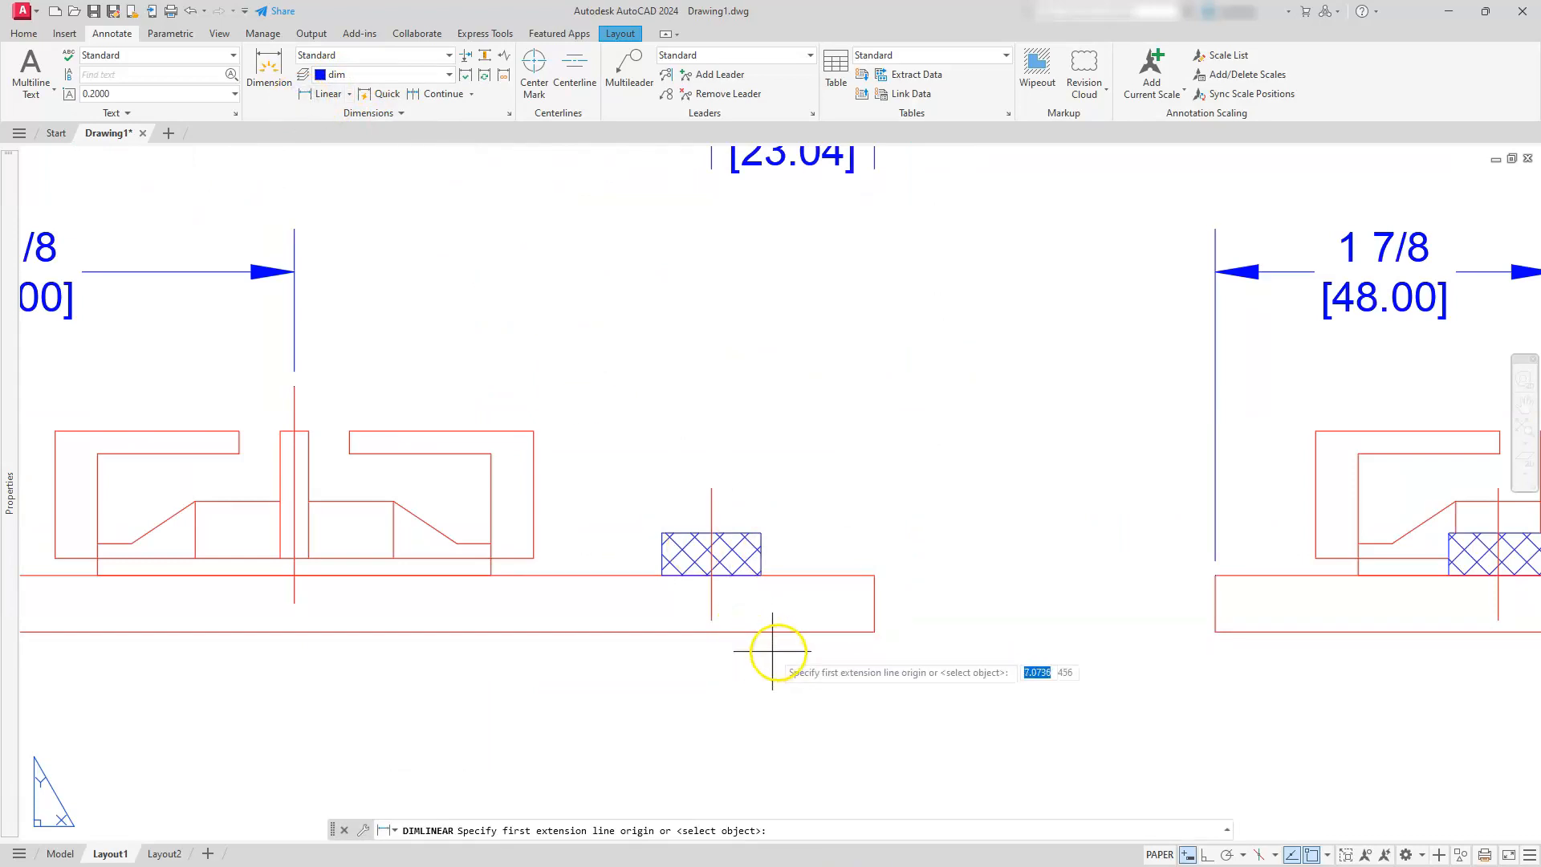
left_click(842, 628)
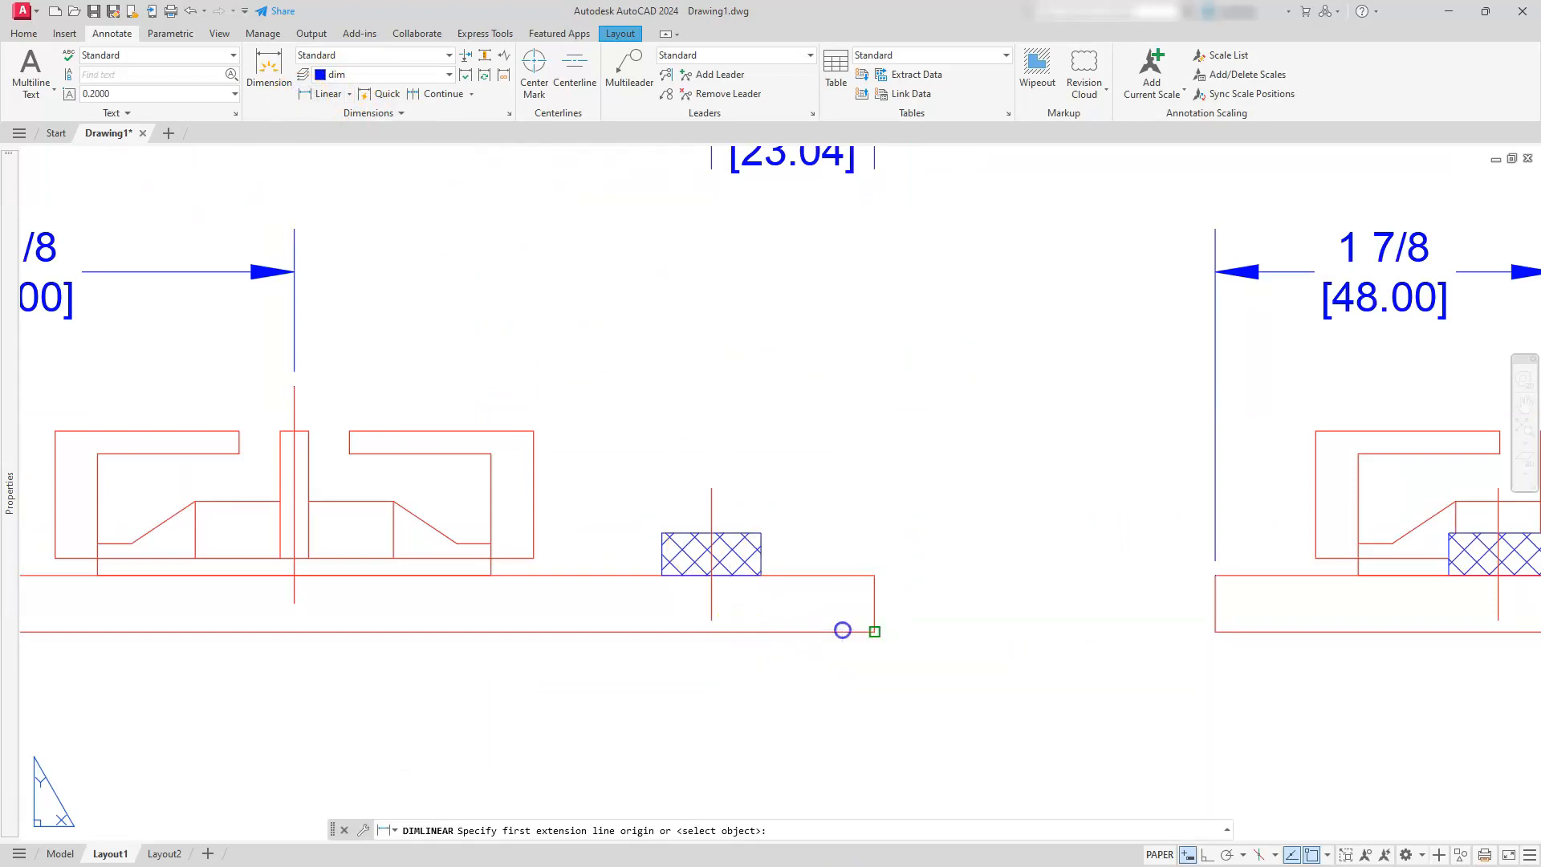
left_click(874, 575)
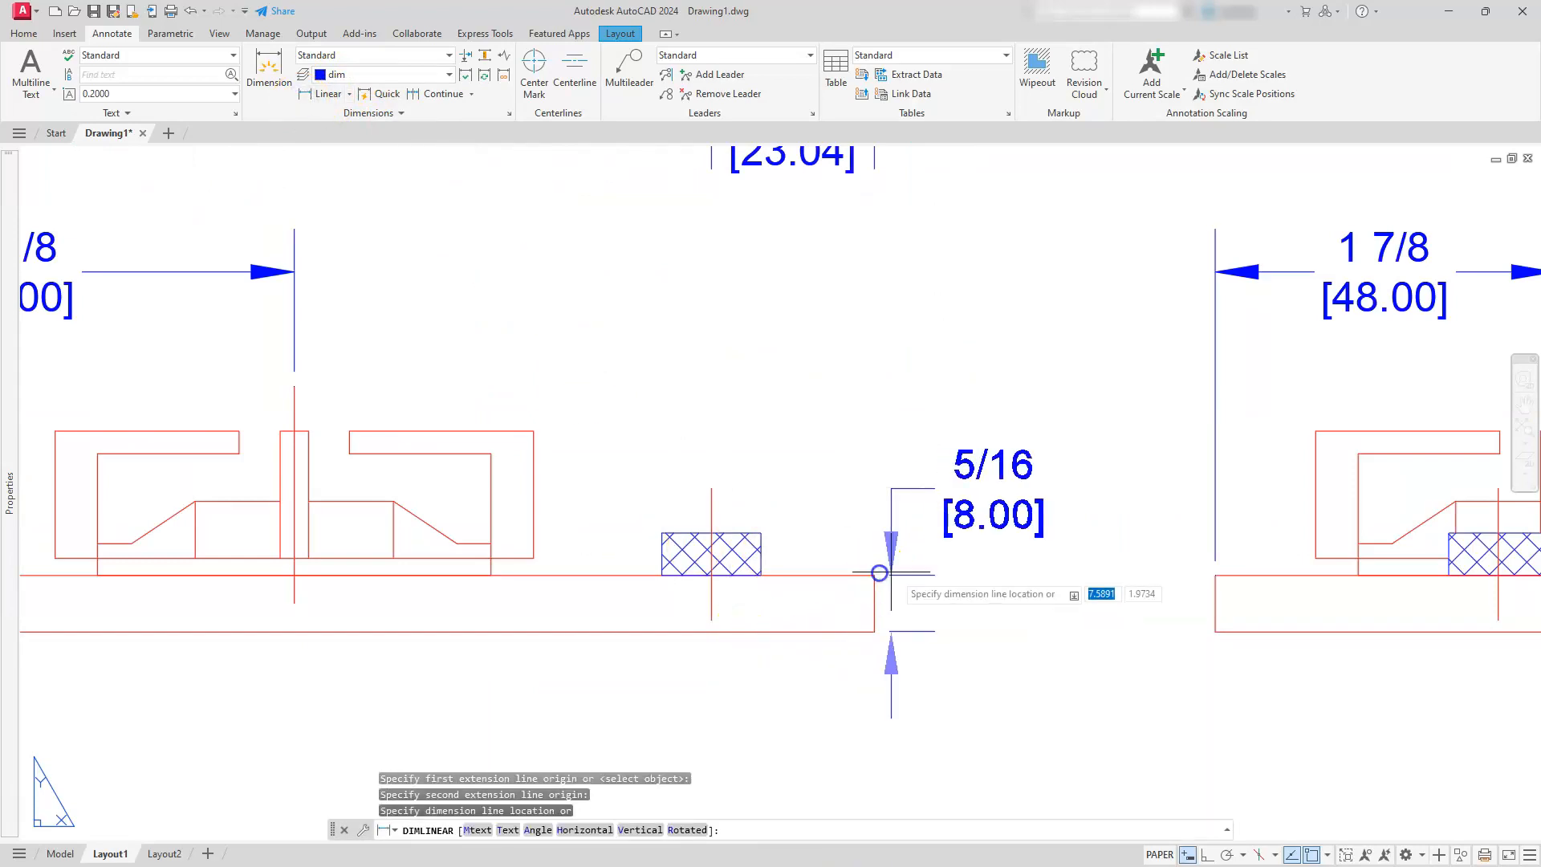
left_click(968, 574)
scroll(967, 570, "down", 6)
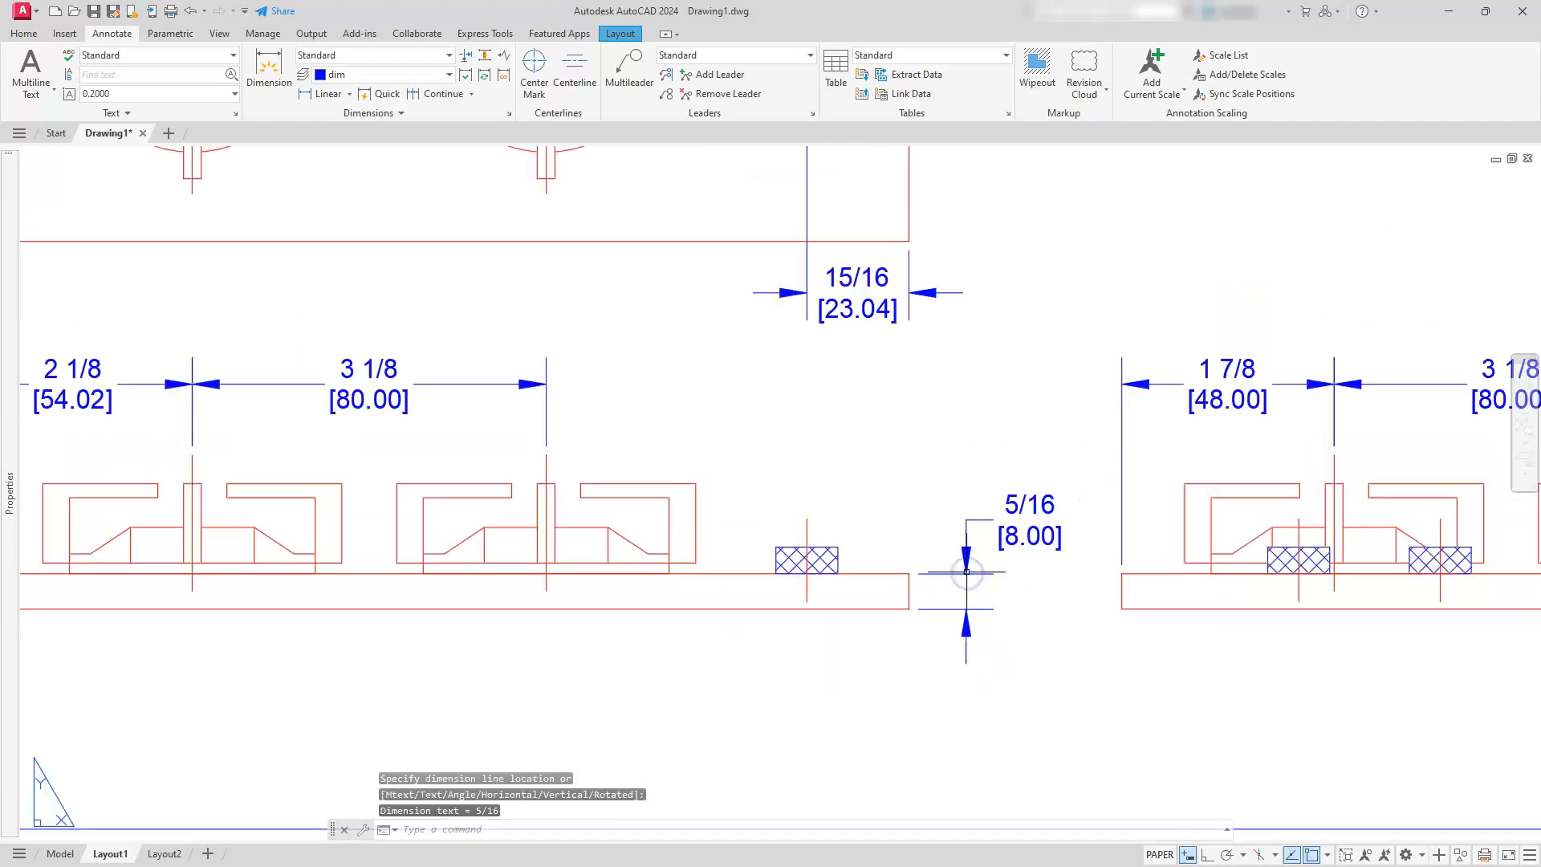
middle_click_drag(967, 572, 931, 678)
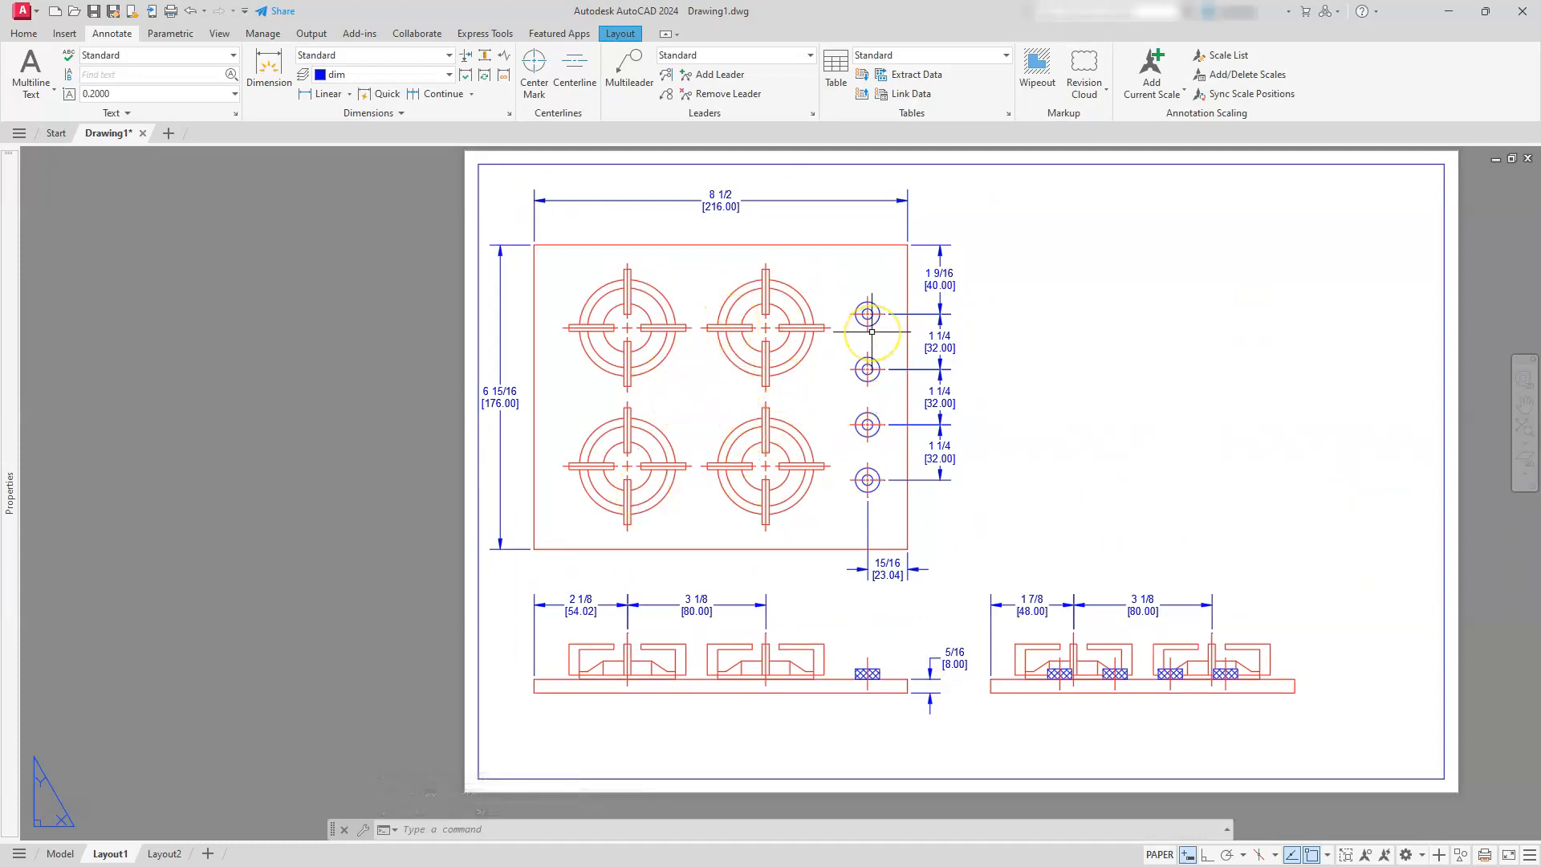
Create a small rectangular viewport in the empty sheet area right of the dimensioned top view
left_click(634, 34)
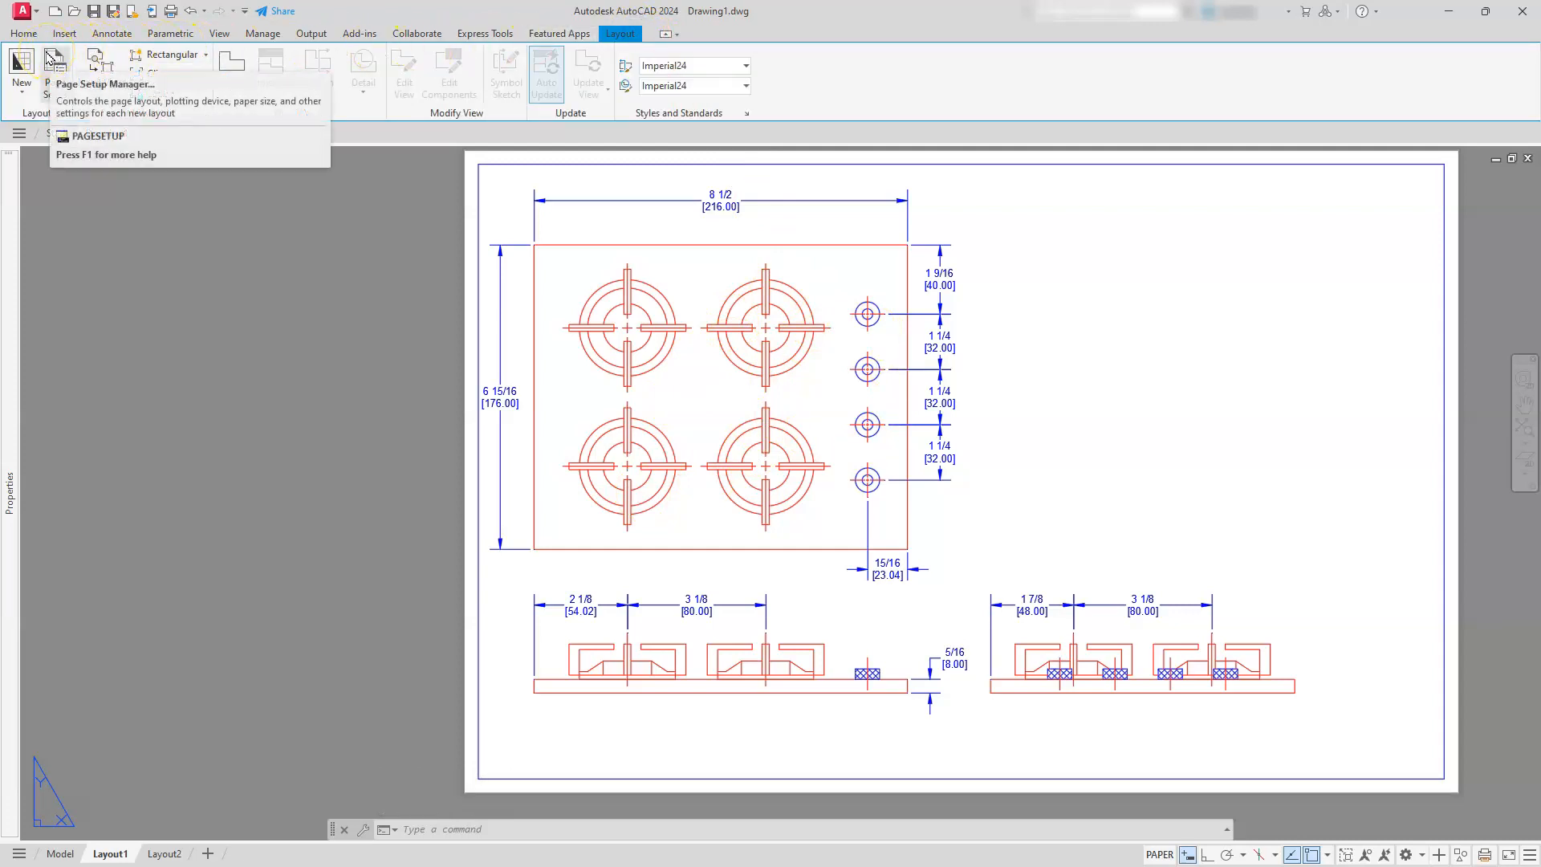
left_click(158, 56)
left_click(1055, 241)
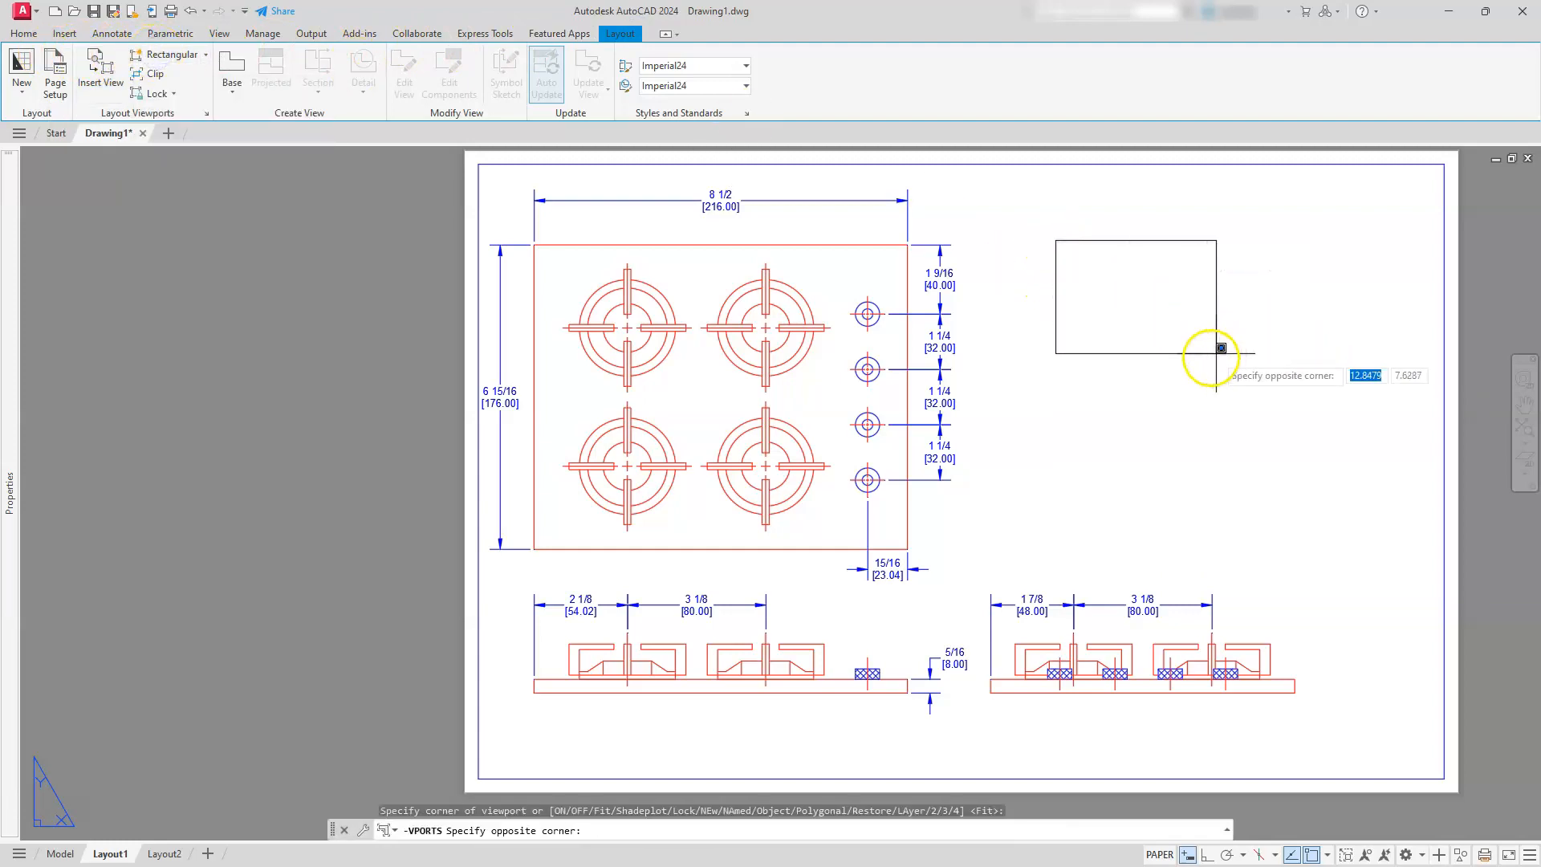
left_click(1231, 401)
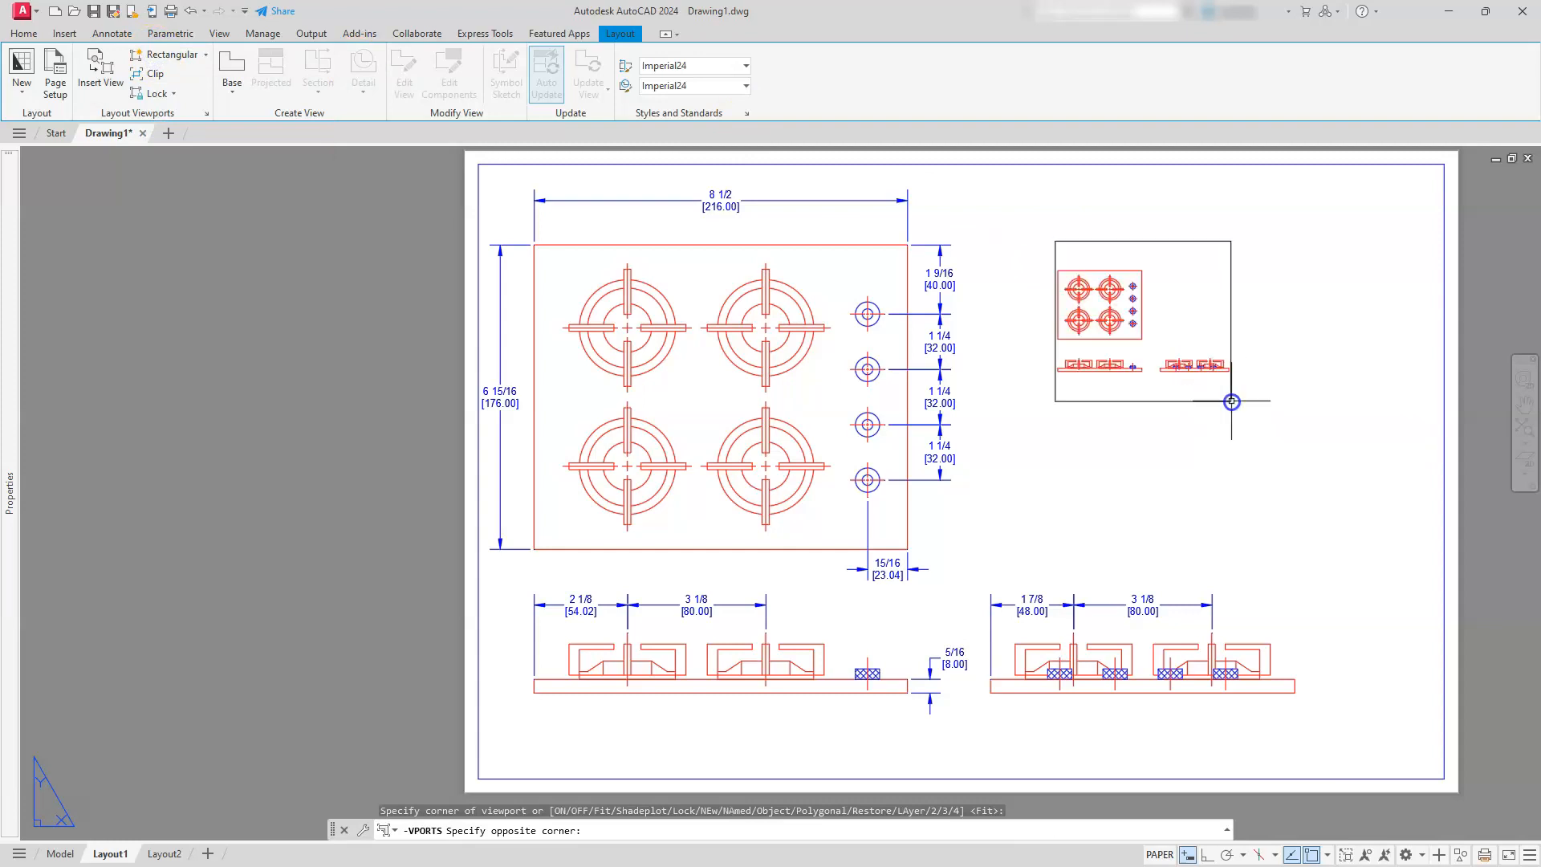
Center a single top-view burner inside the new viewport and set the viewport scale to 1'-0" = 1'-0"
double_click(1138, 316)
mouse_move(1110, 319)
middle_mouse_down()
mouse_move(1181, 321)
mouse_move(1140, 344)
middle_mouse_up()
scroll(1166, 311, "up", 4)
scroll(1142, 343, "up", 4)
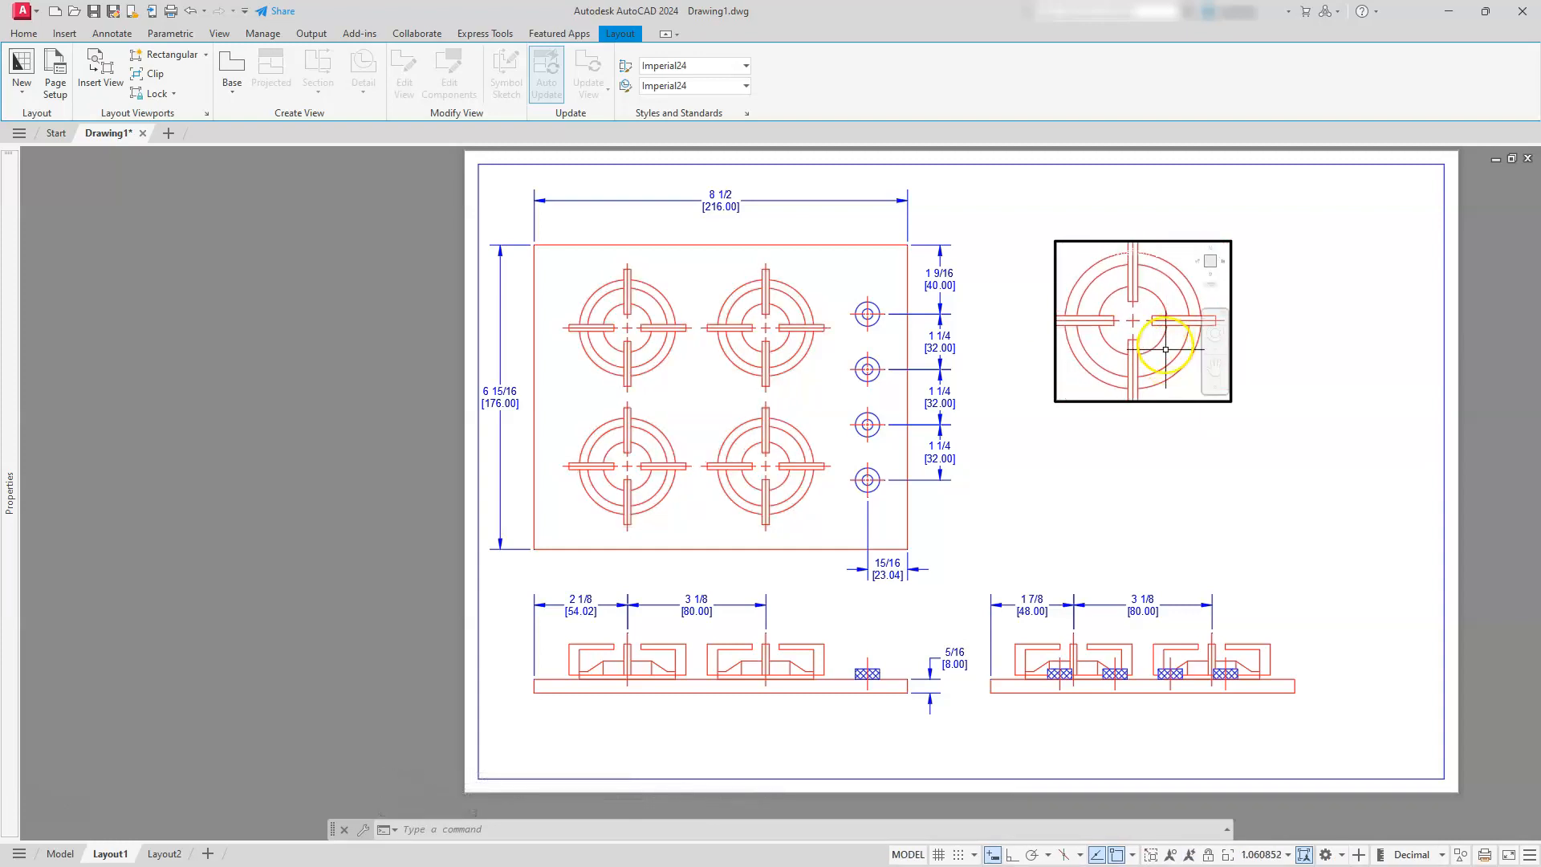
left_click(1274, 856)
scroll(1262, 834, "down", 4)
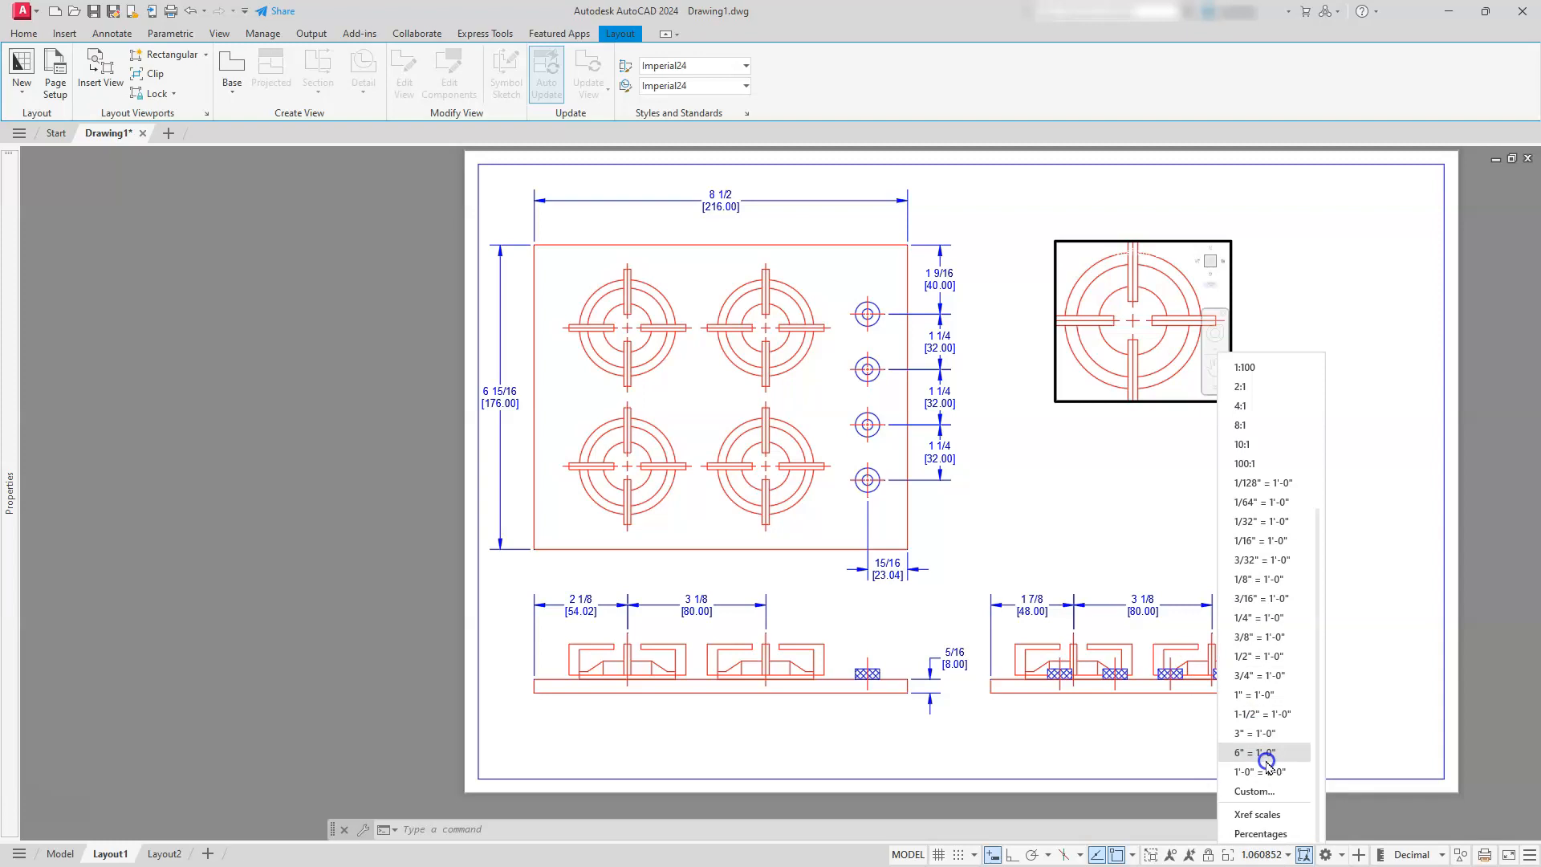
left_click(1270, 773)
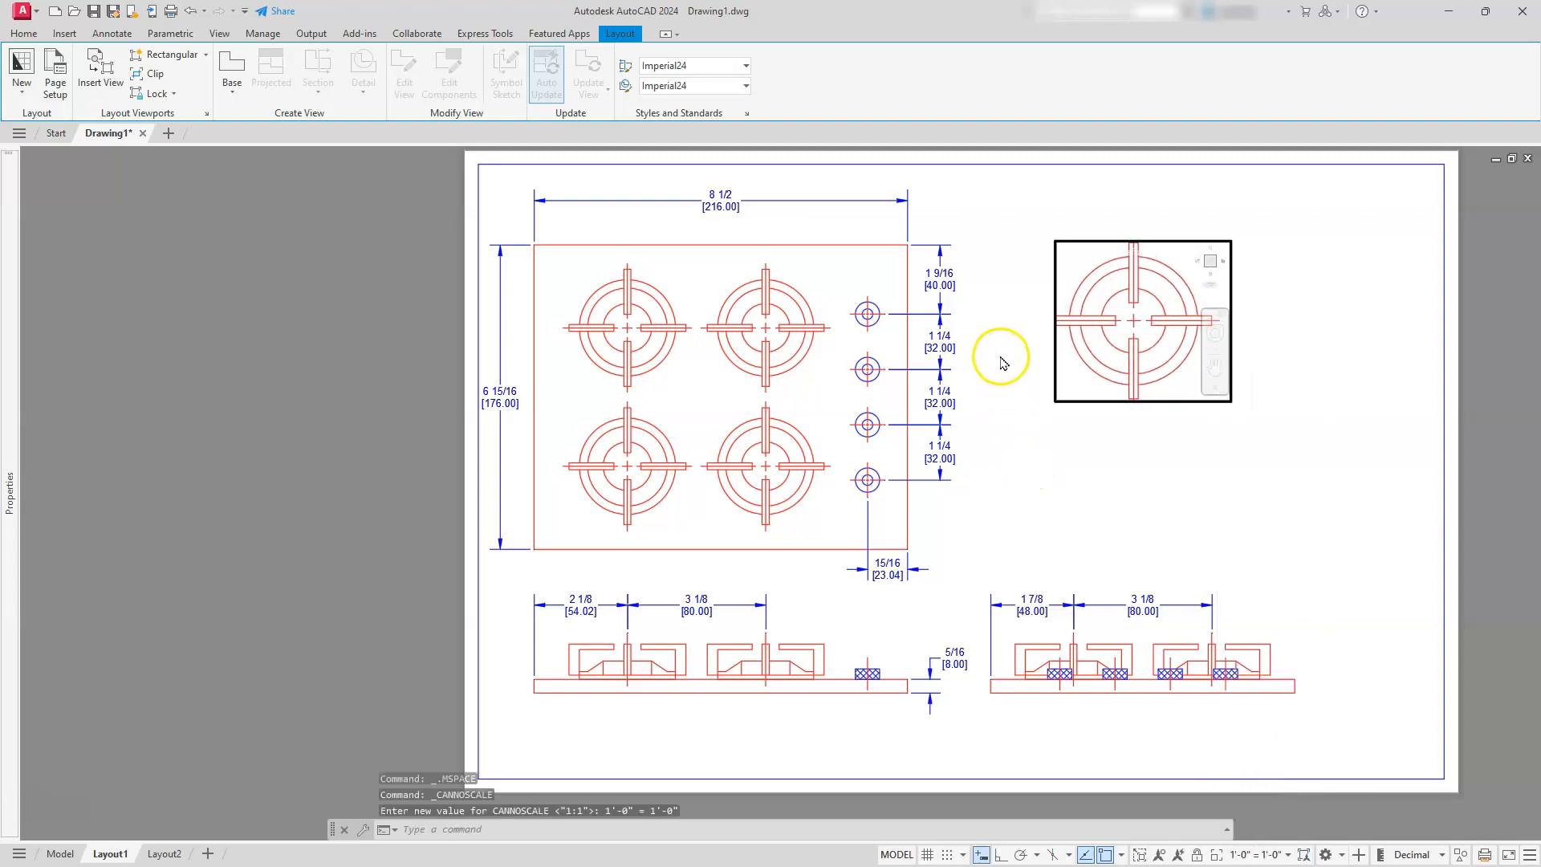
left_click(1156, 461)
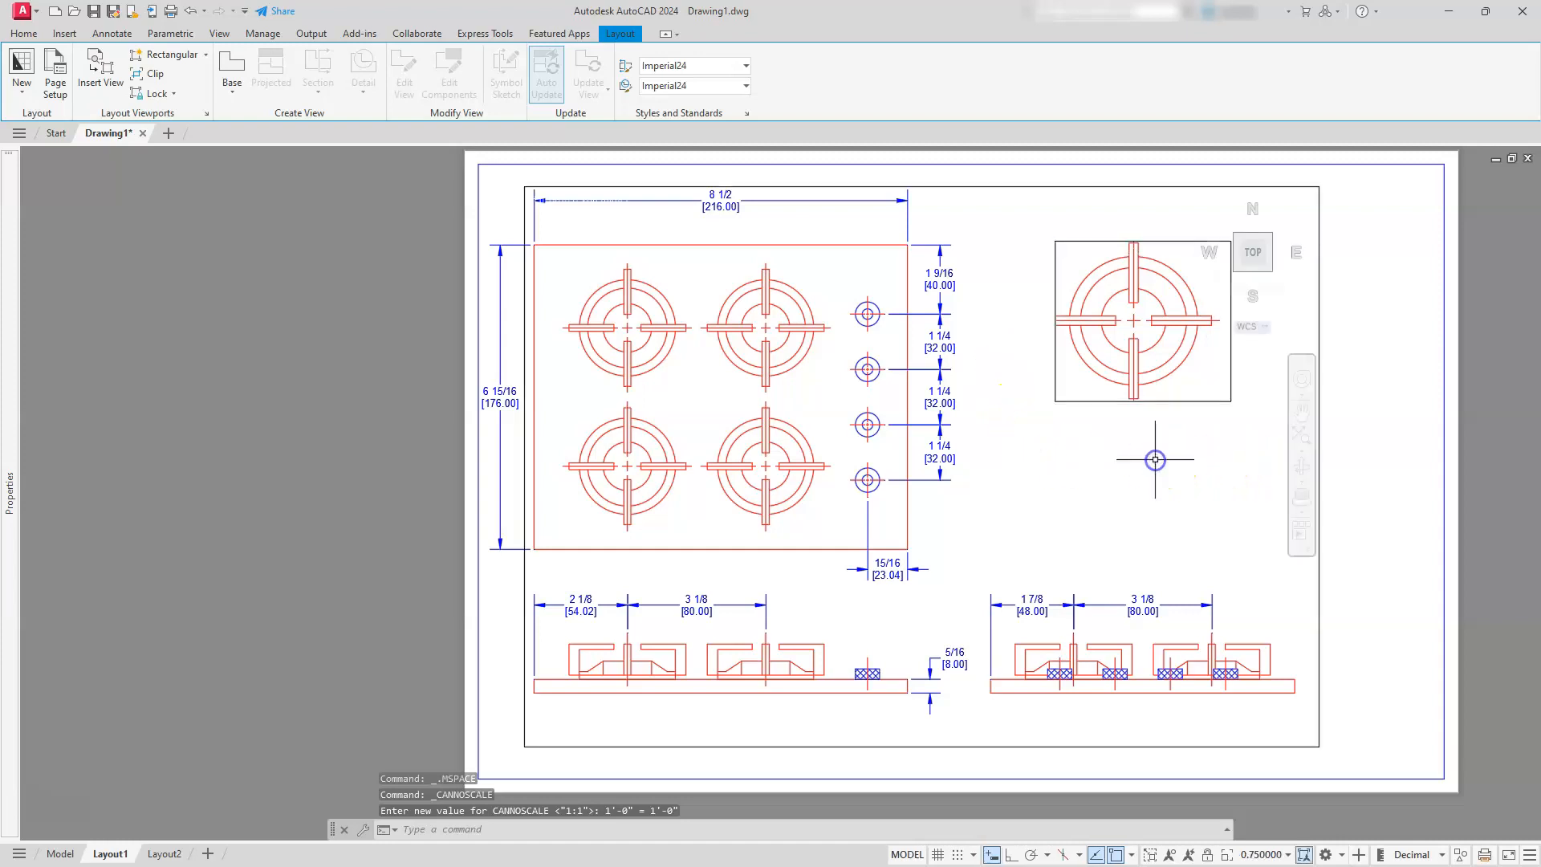
left_click(1070, 396)
left_click(1042, 434)
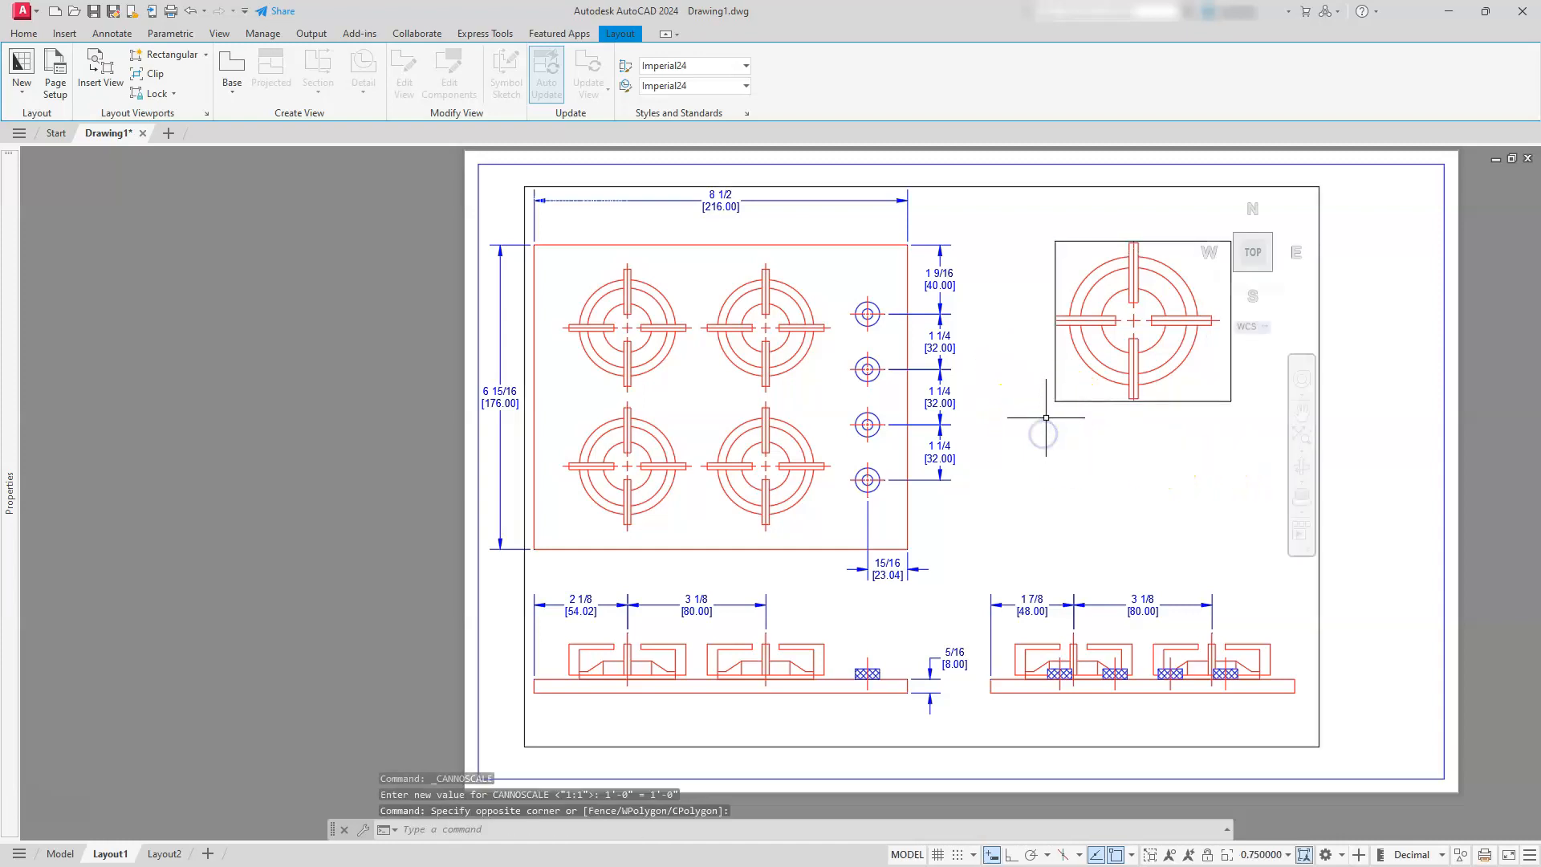
left_click(1054, 403)
left_click(1043, 379)
left_click(1046, 375)
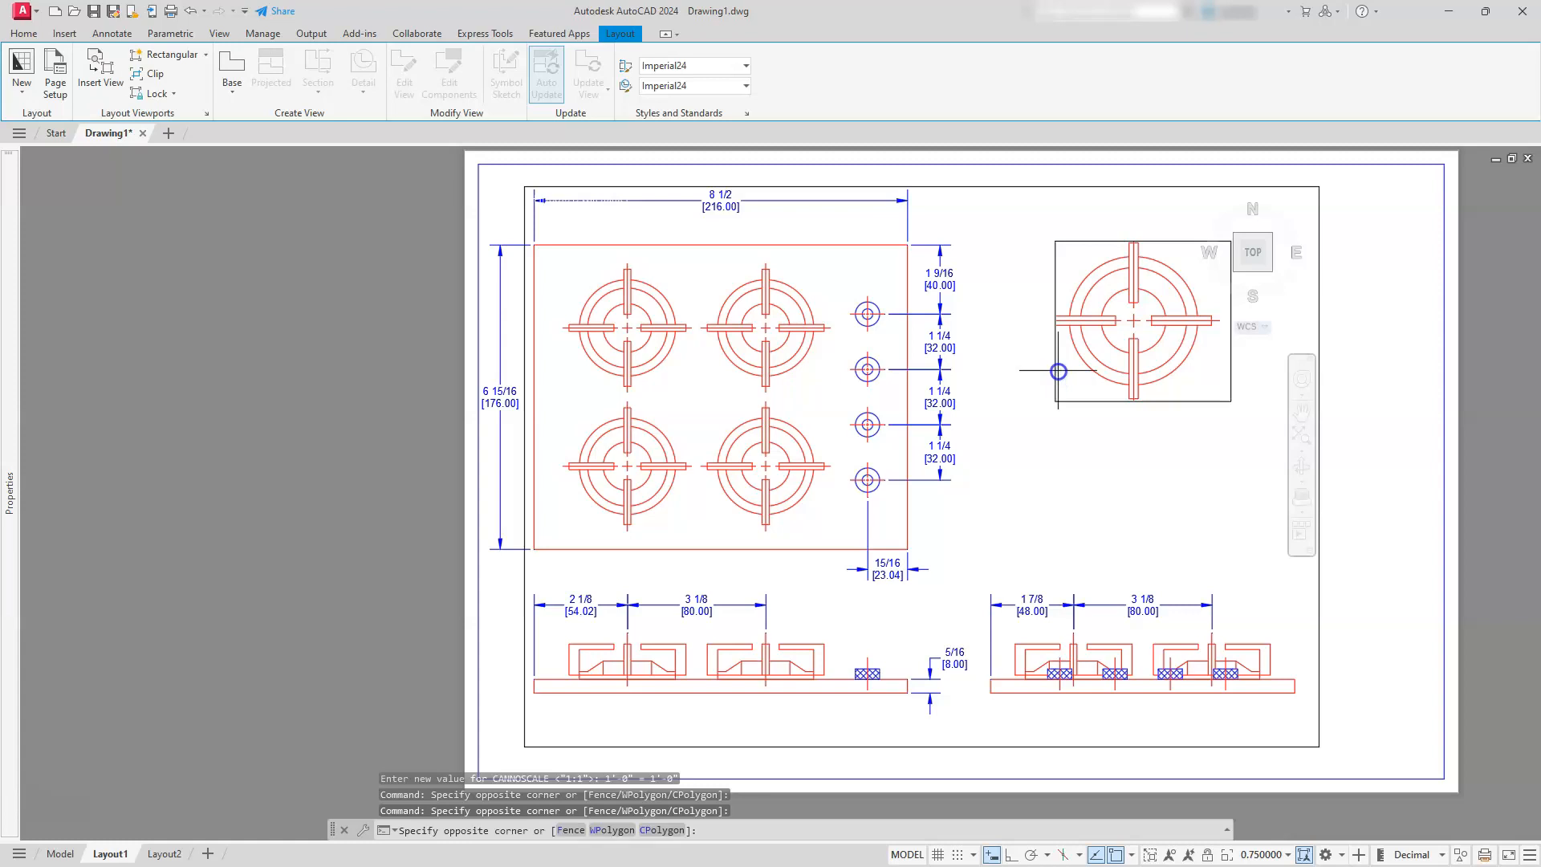
left_click(1046, 375)
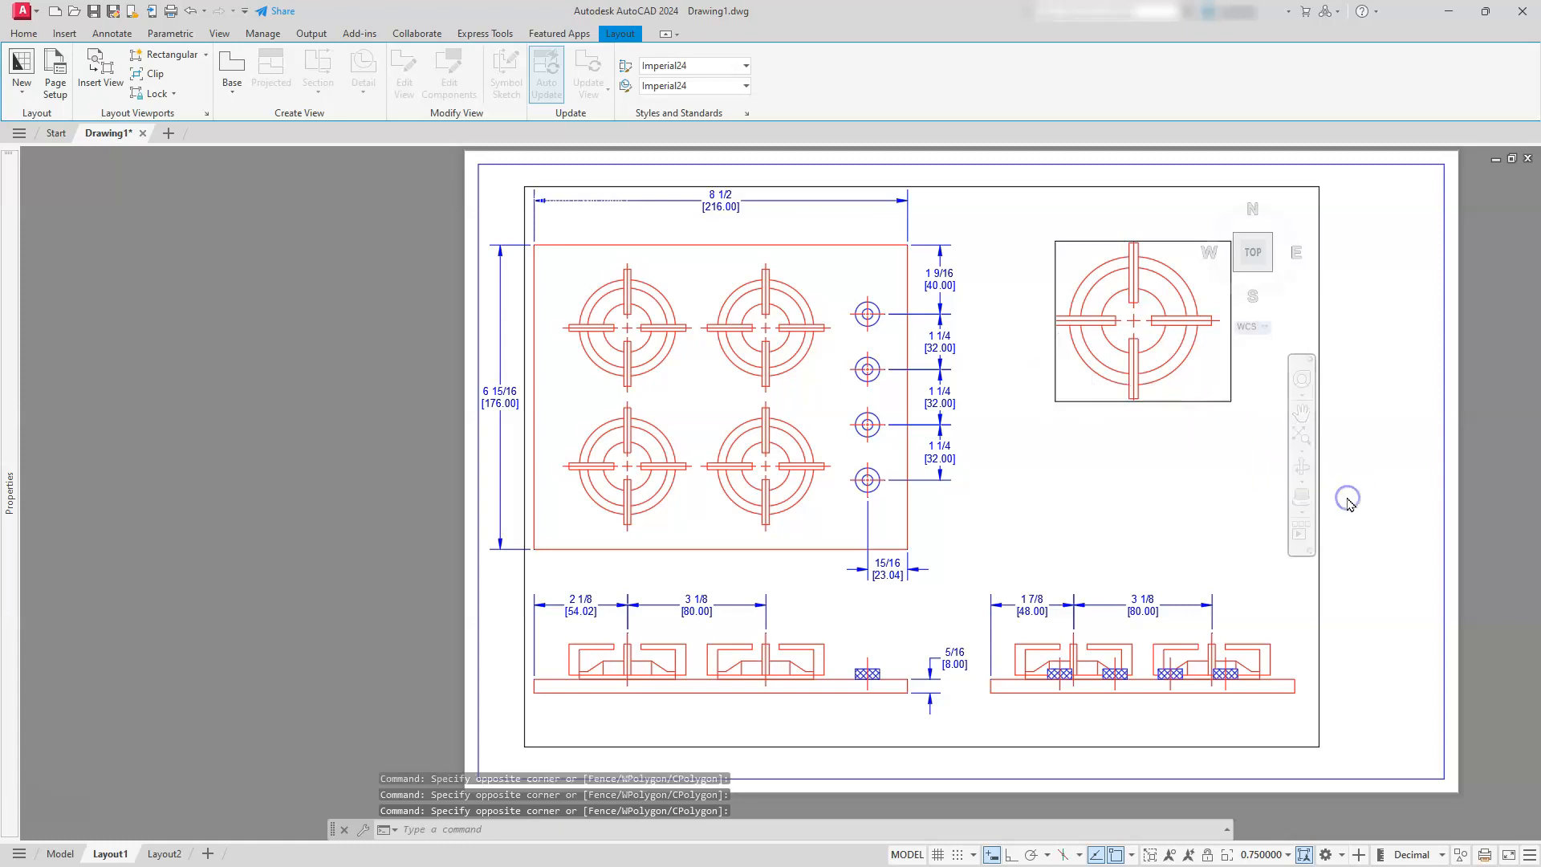
Return to paper space and stretch the burner viewport's frame outward at the left, top and bottom so the whole burner fits
double_click(1371, 374)
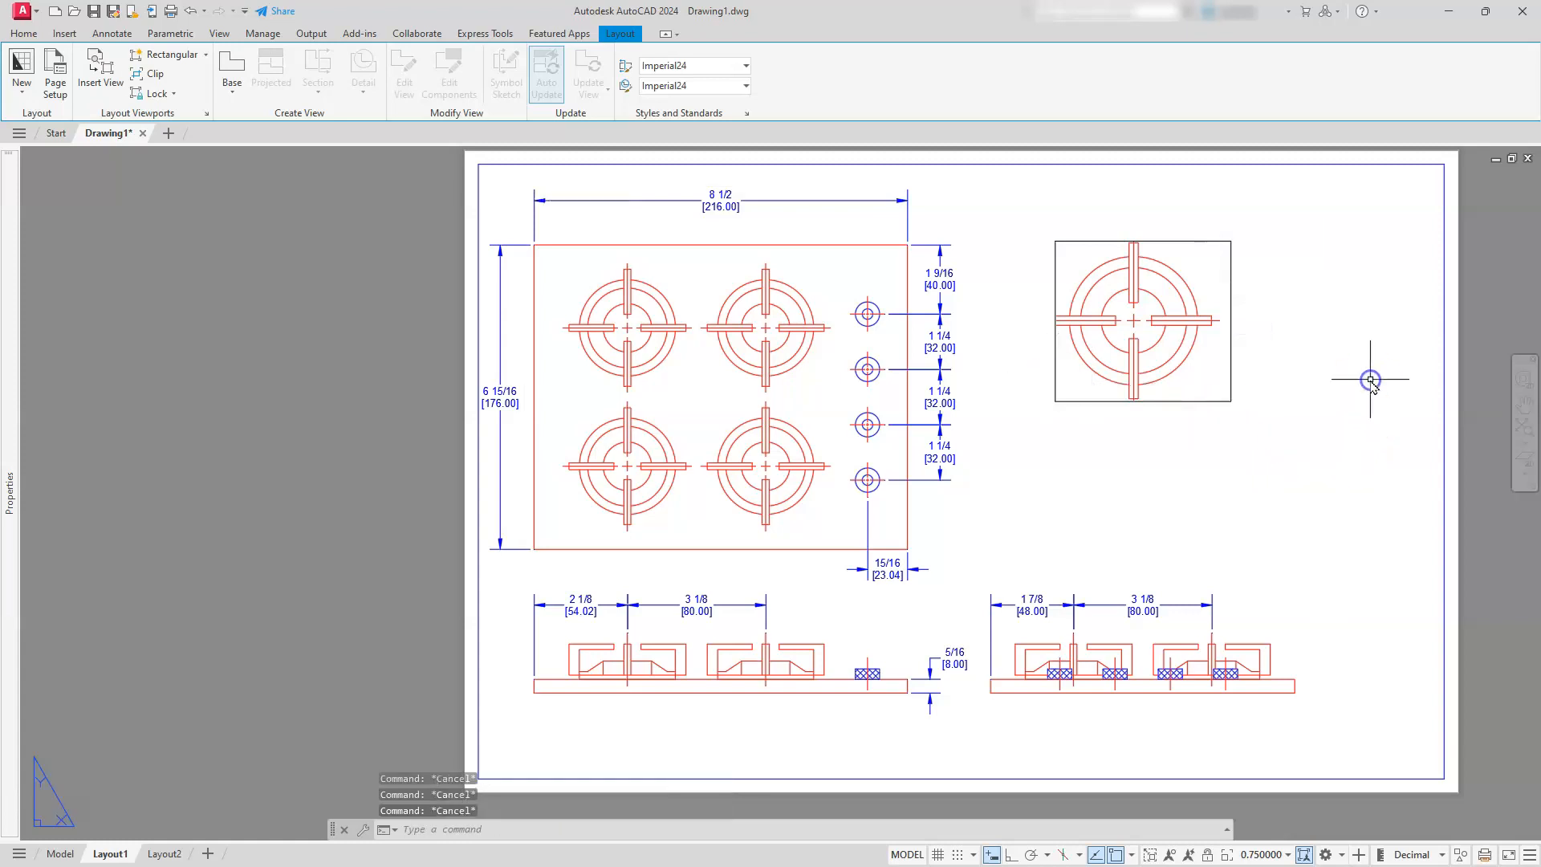
left_click(1121, 403)
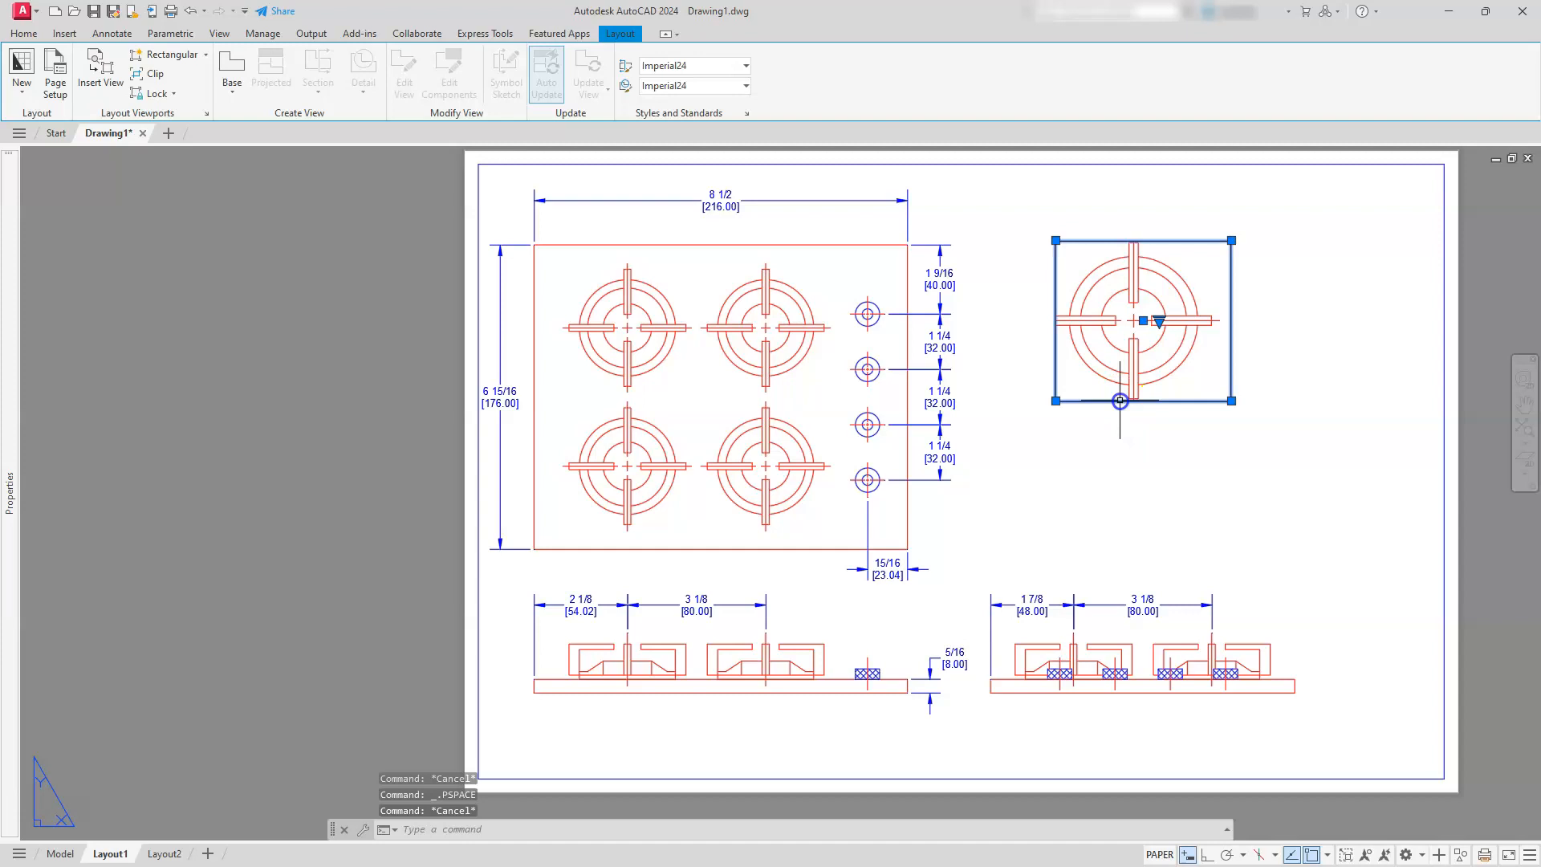
left_click(1055, 402)
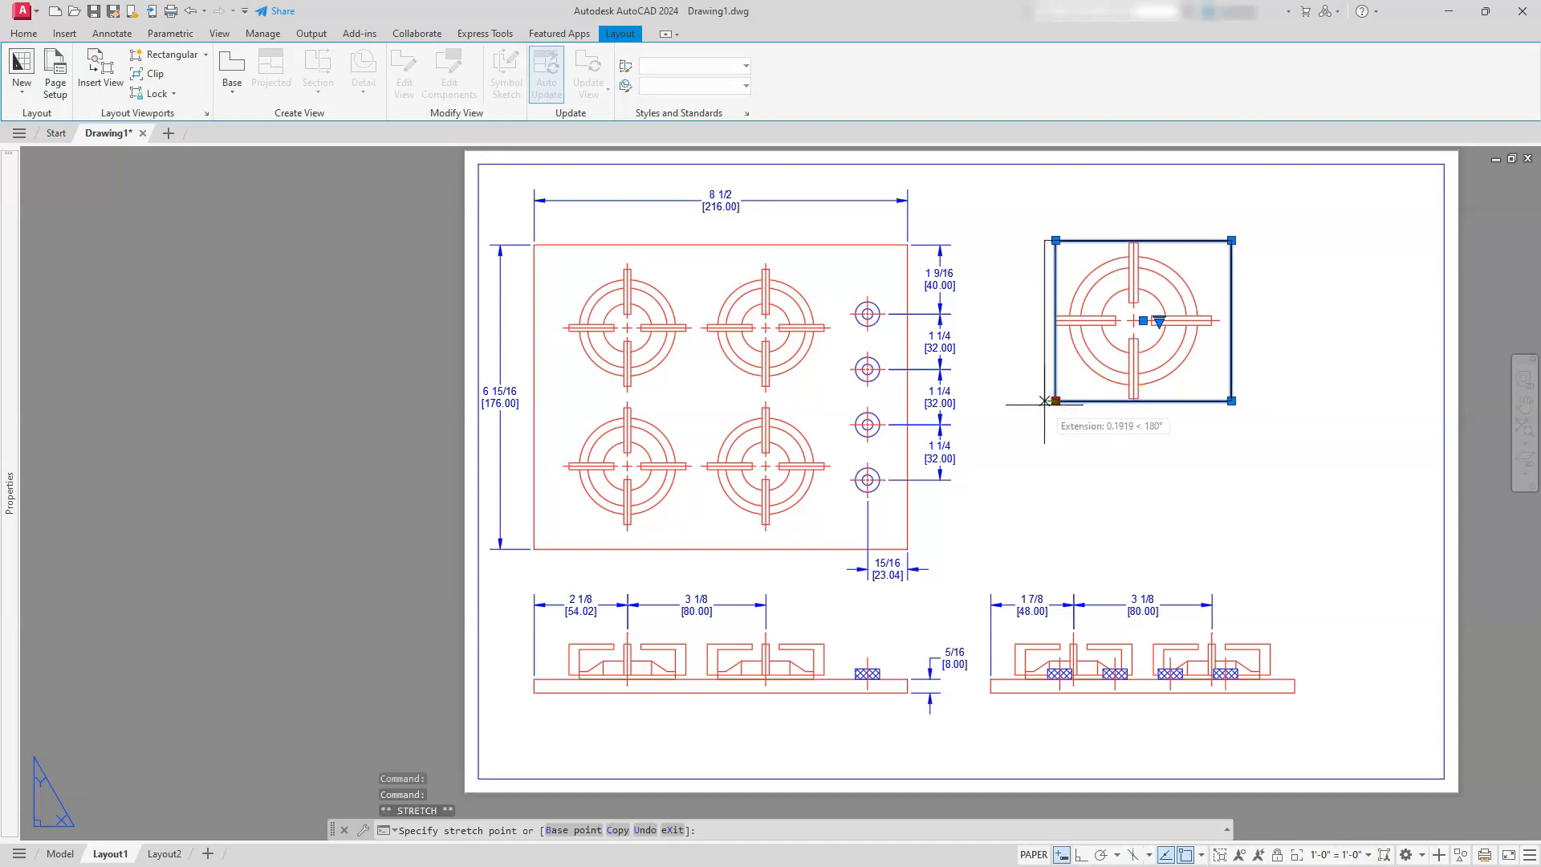
left_click(1035, 400)
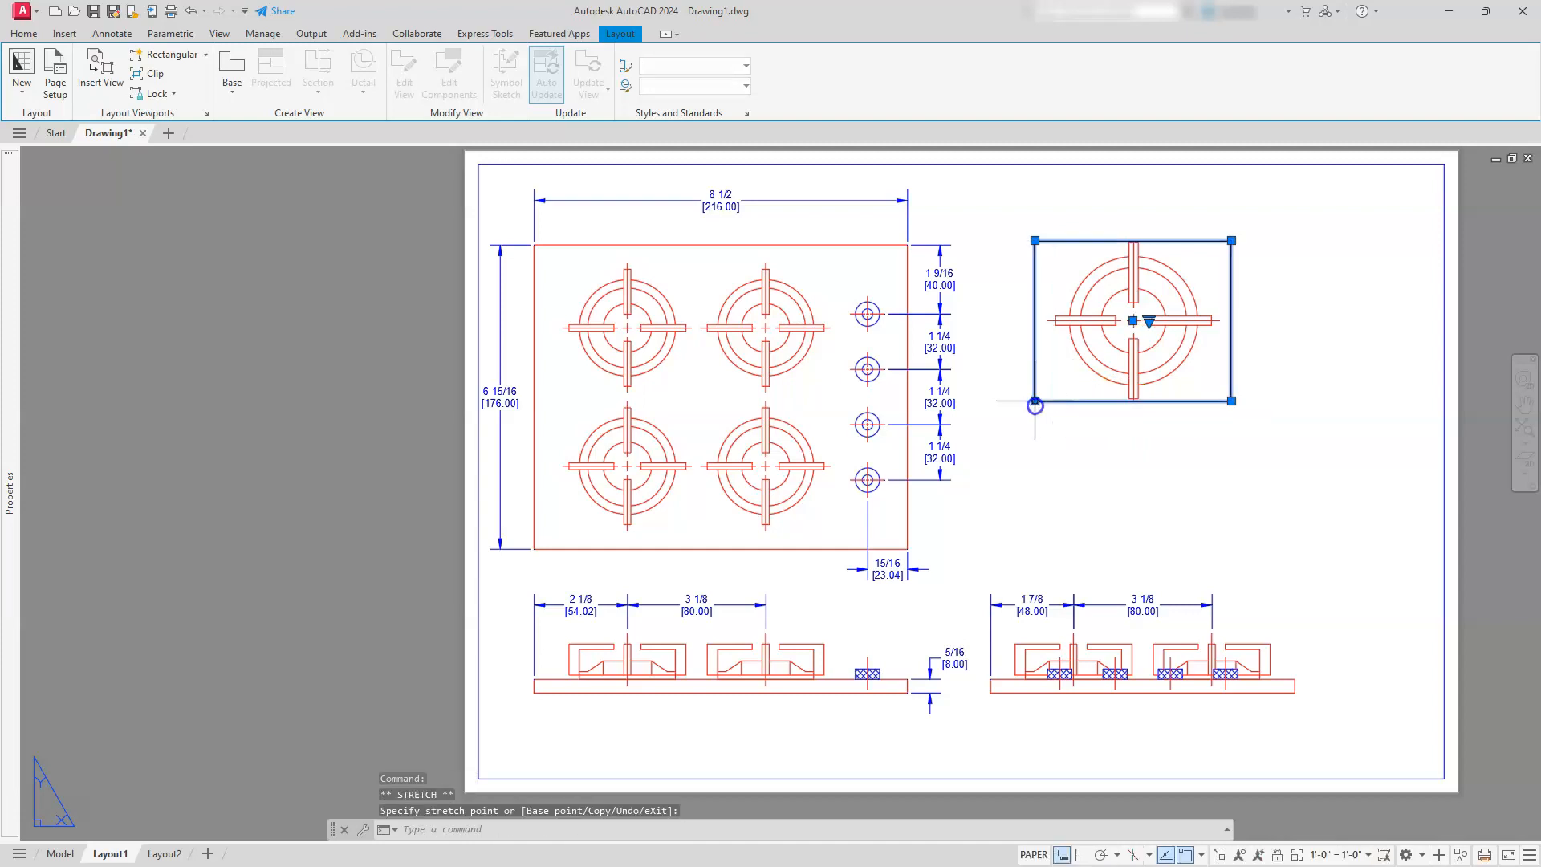
left_click(1035, 240)
left_click(1031, 226)
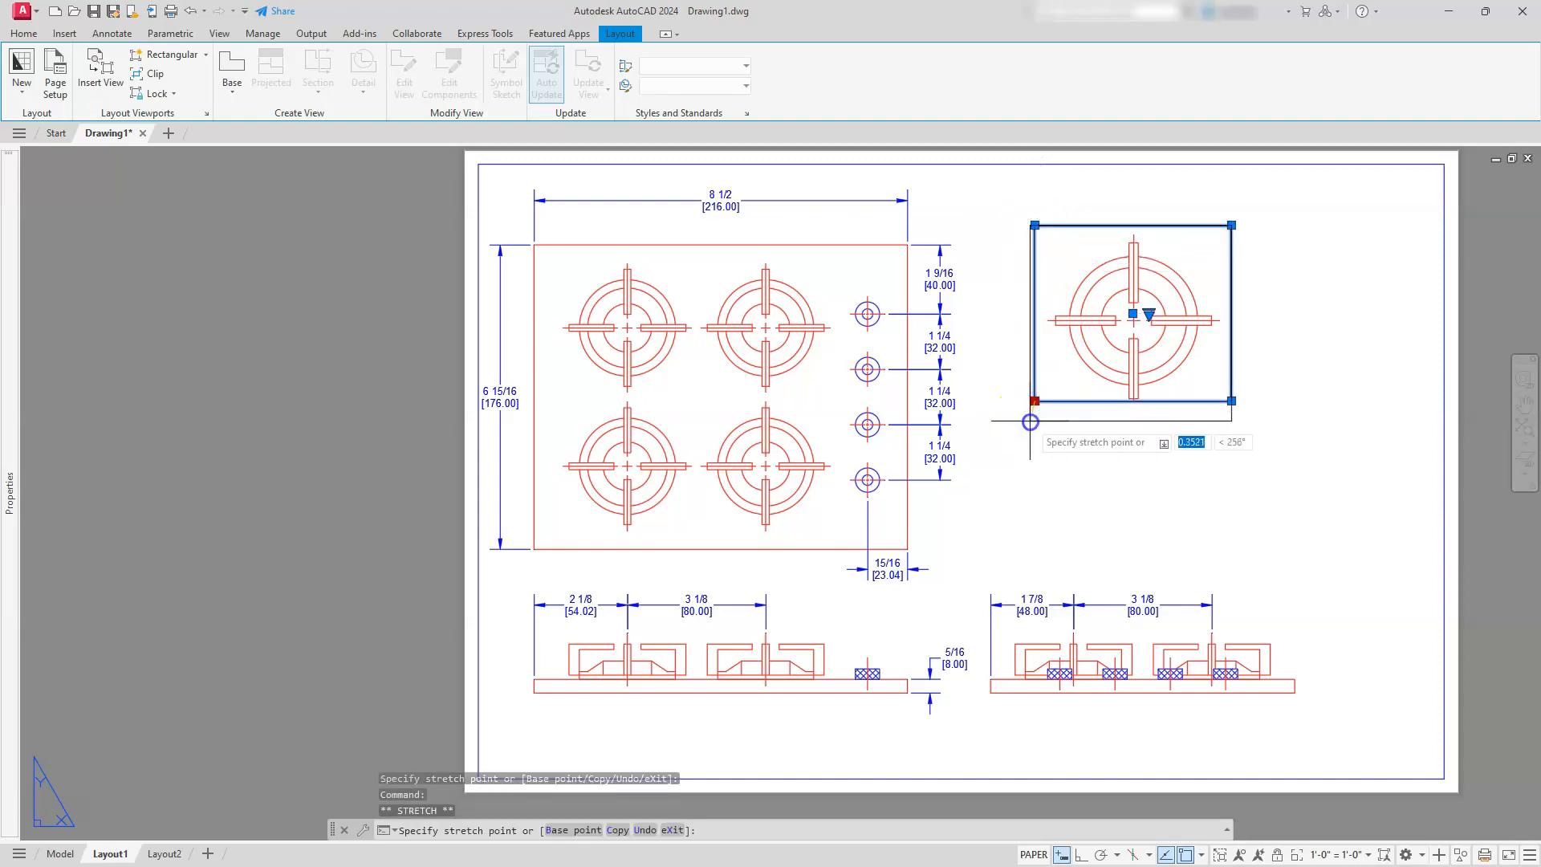
left_click(1030, 421)
key("Escape")
key("Escape")
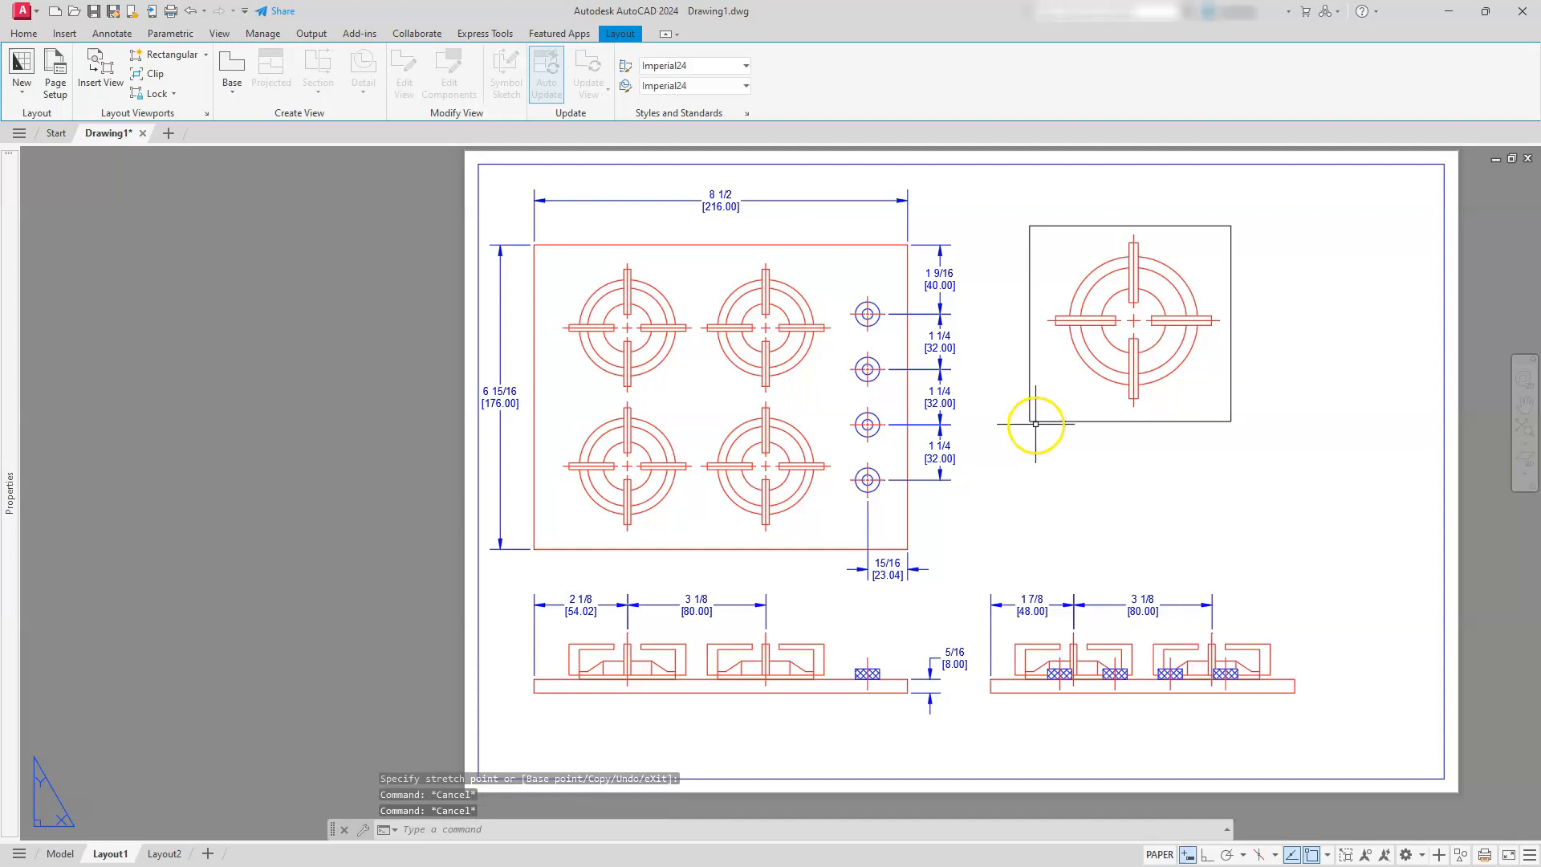
Create a second rectangular viewport directly below the burner viewport, slightly shorter in height and about as wide
left_click(138, 65)
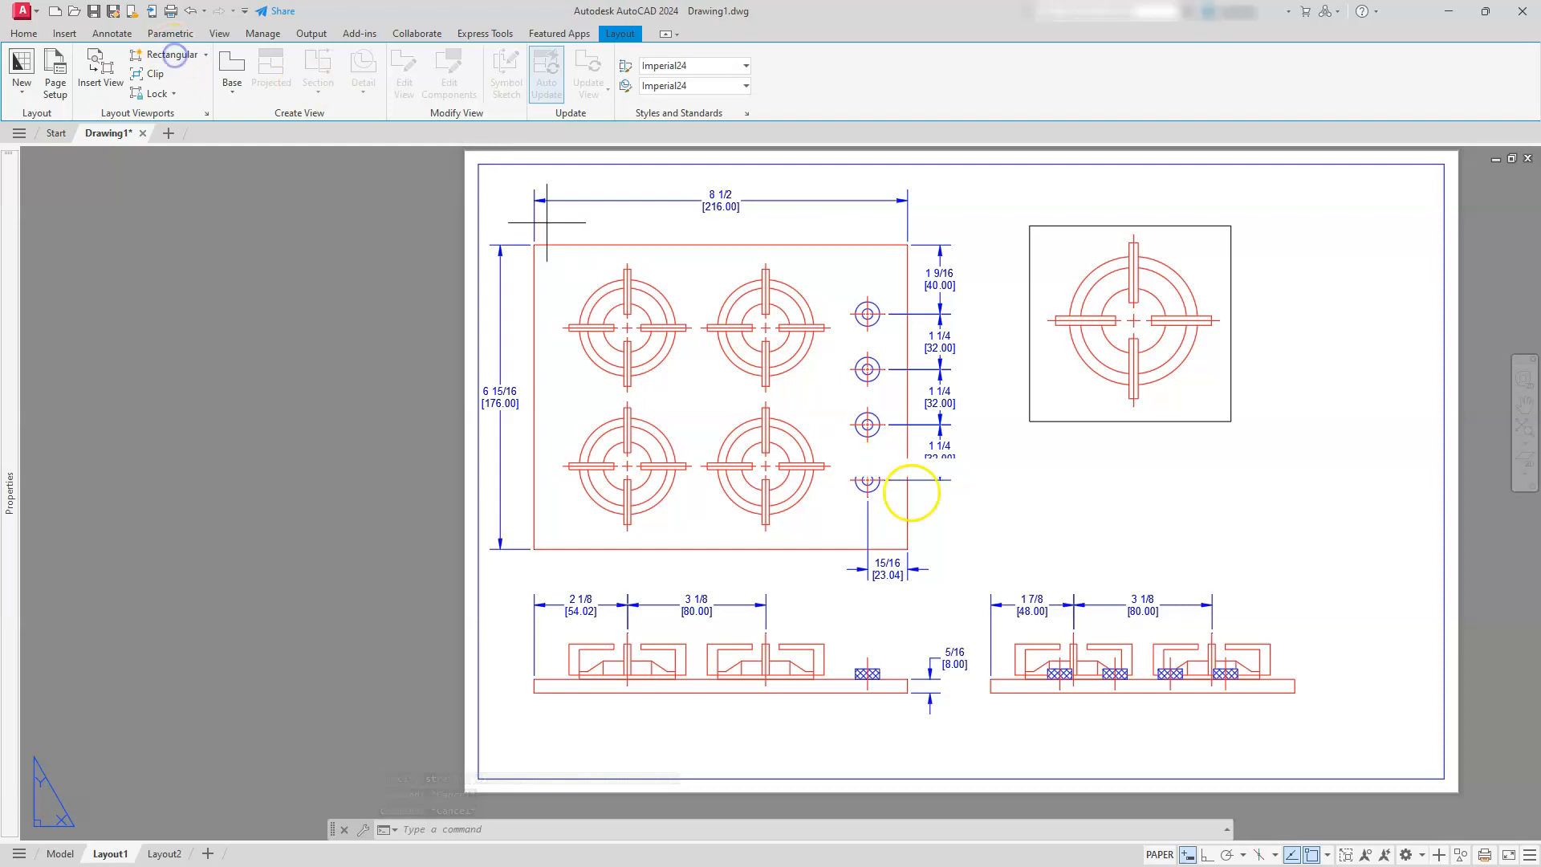
left_click(1033, 446)
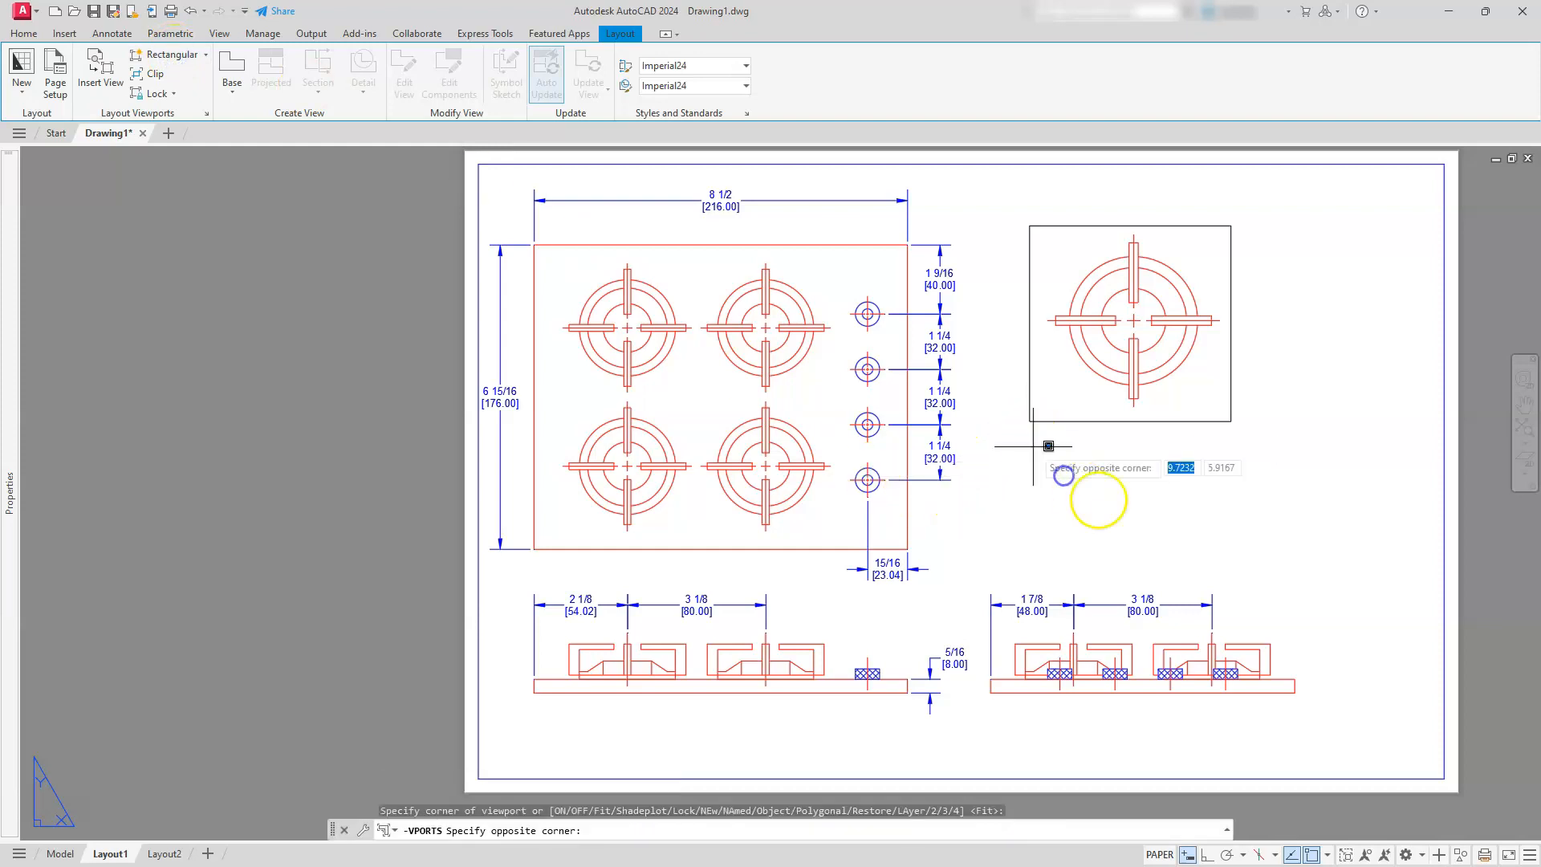
left_click(1236, 535)
scroll(1136, 535, "up", 4)
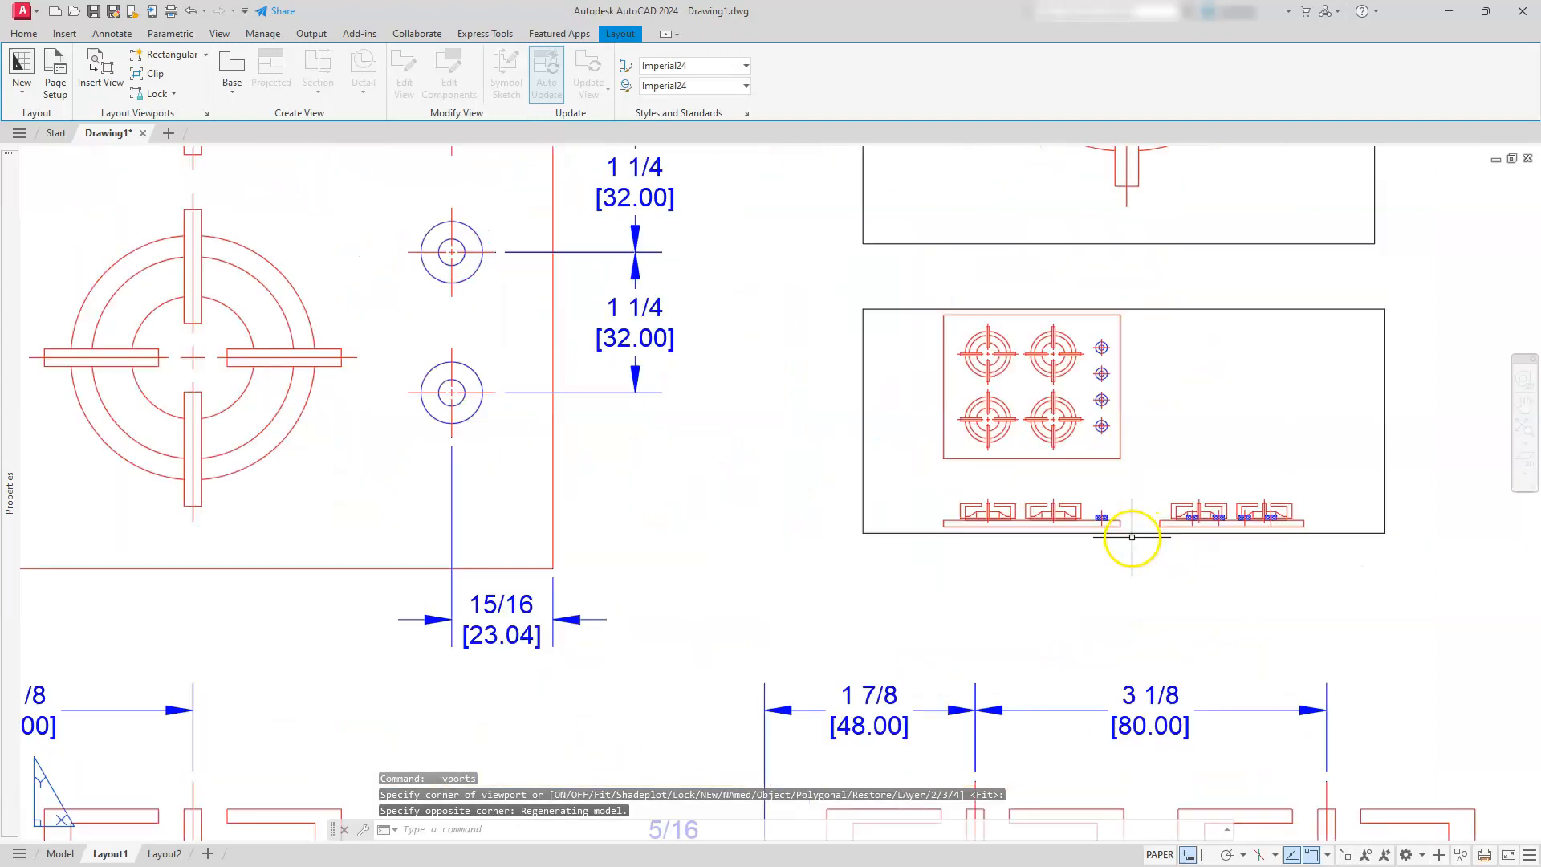
middle_click_drag(1132, 537, 941, 612)
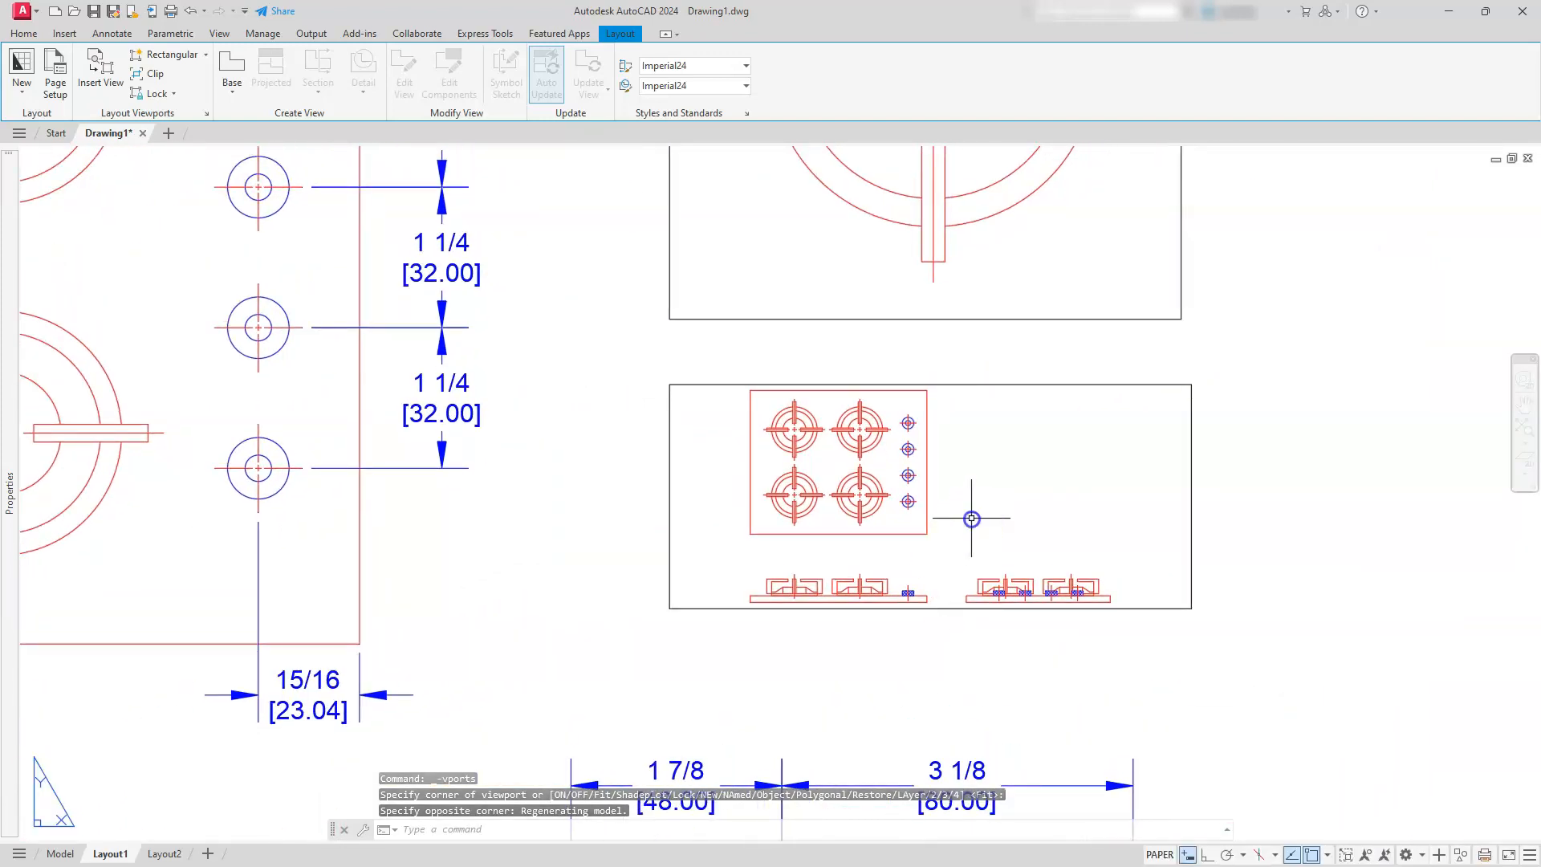
Center a single front-view burner inside the lower new viewport and set the viewport scale to 1'-0" = 1'-0"
double_click(971, 518)
middle_click_drag(802, 544, 926, 451)
scroll(887, 551, "up", 6)
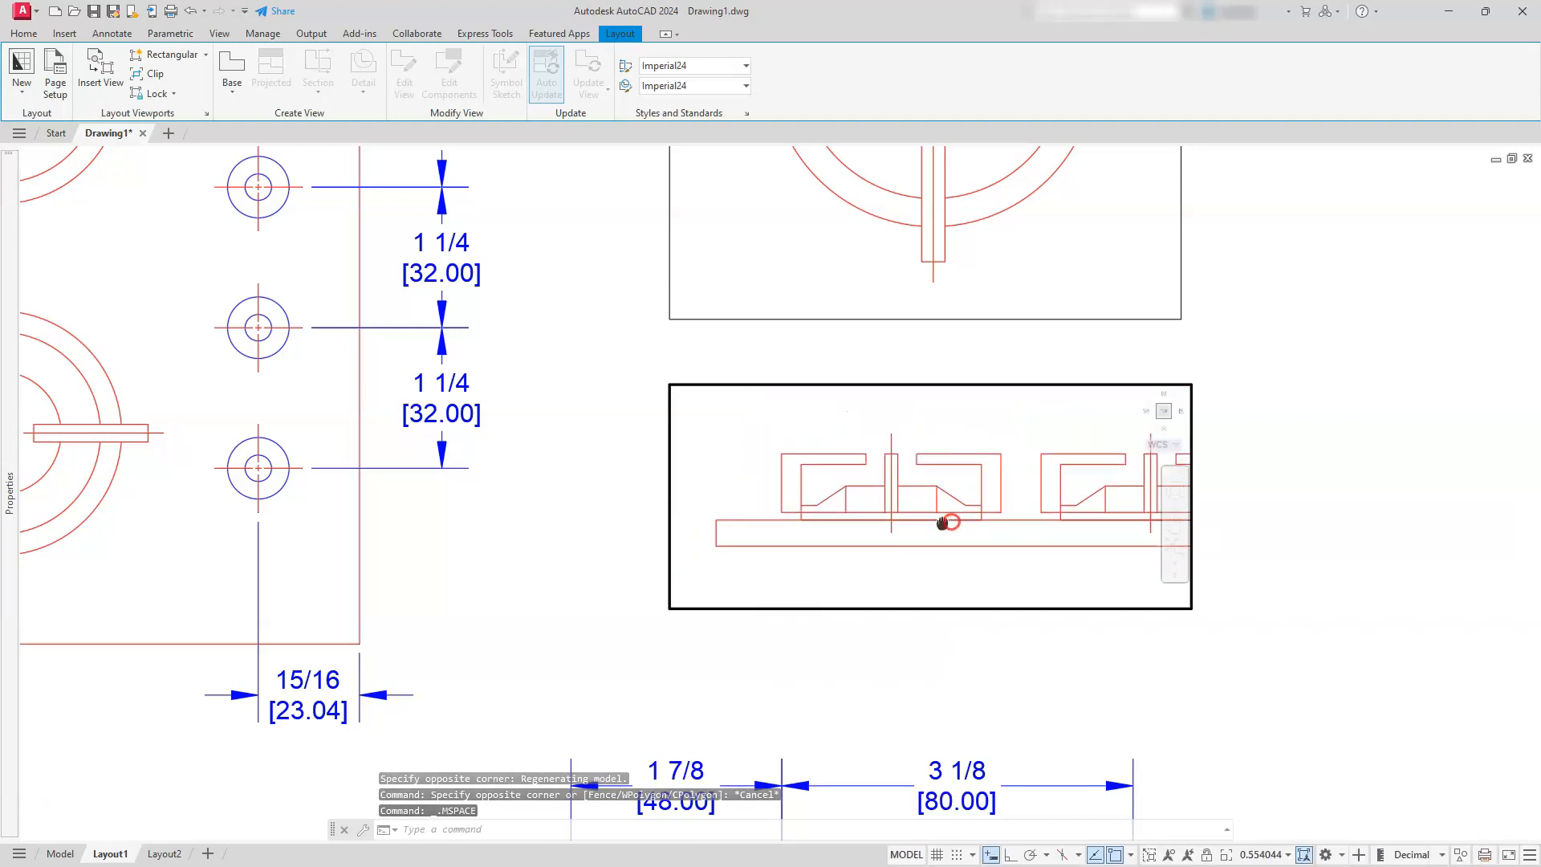
middle_click_drag(944, 522, 966, 519)
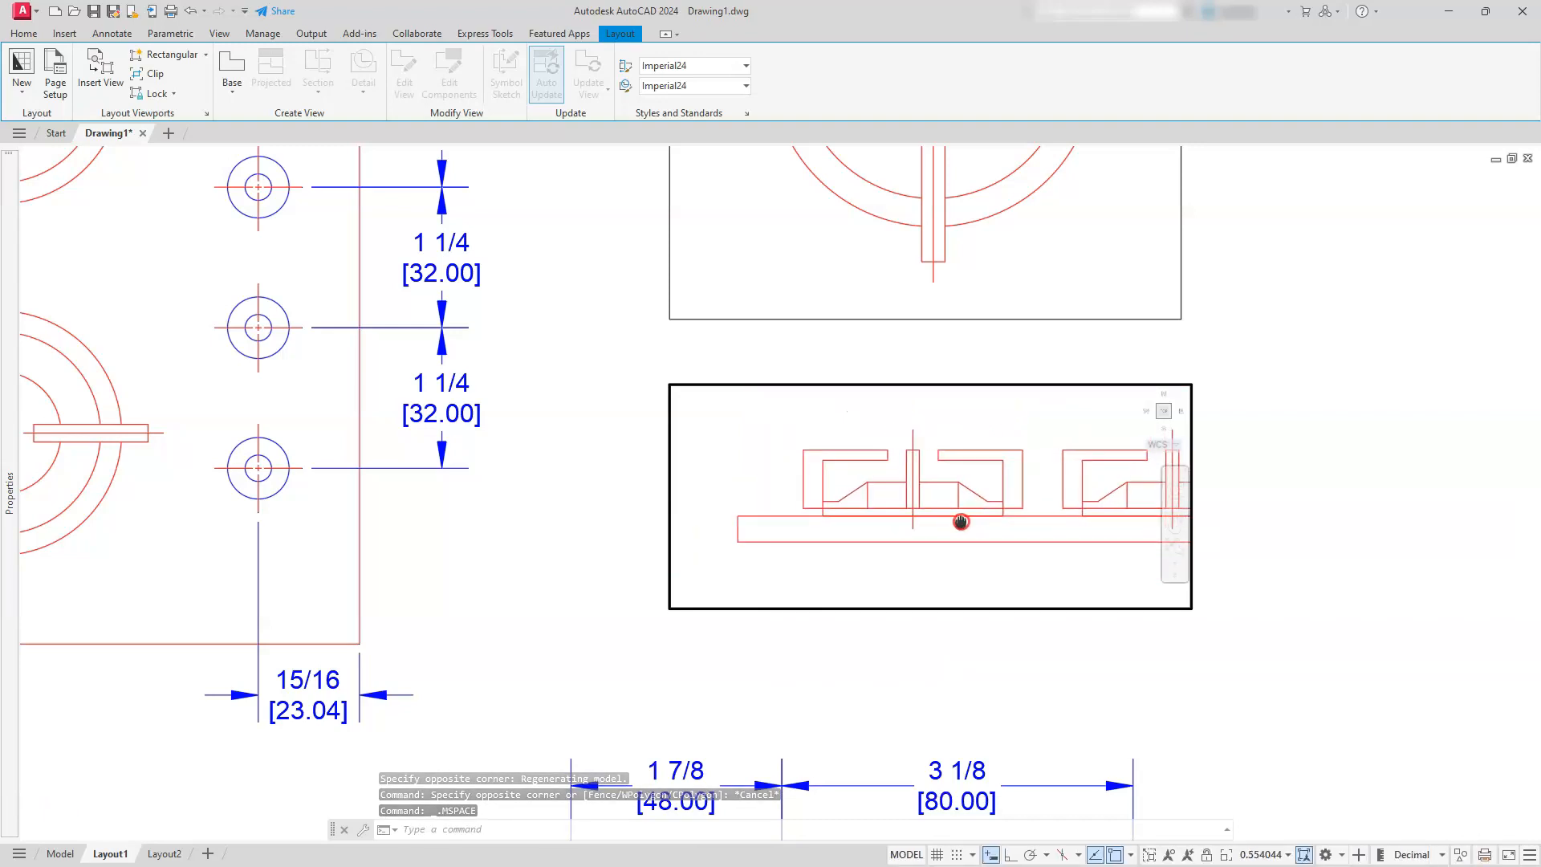
left_click(1259, 857)
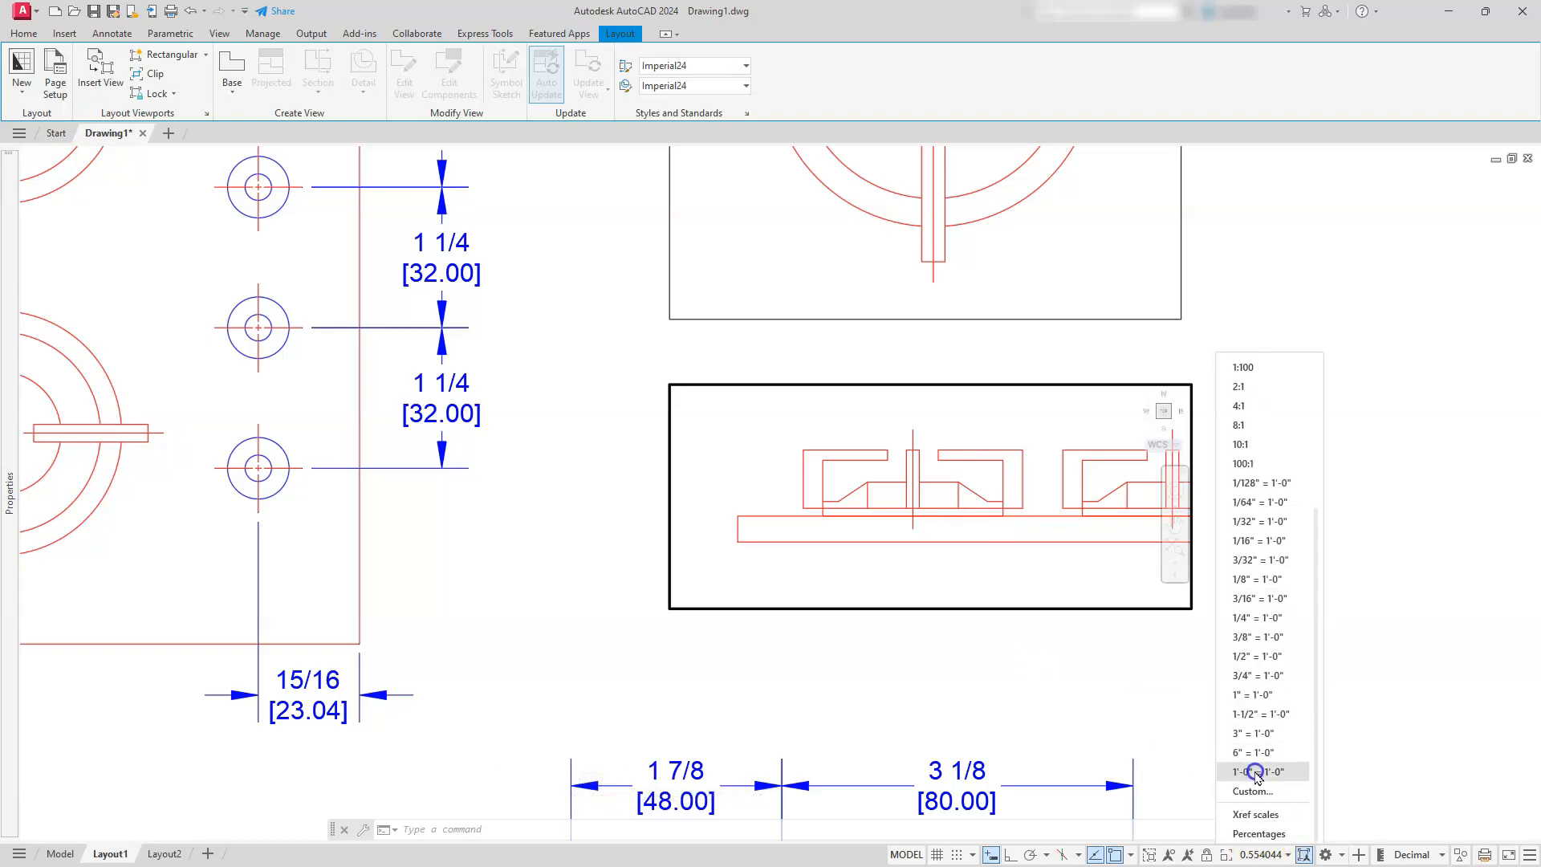
left_click(1257, 773)
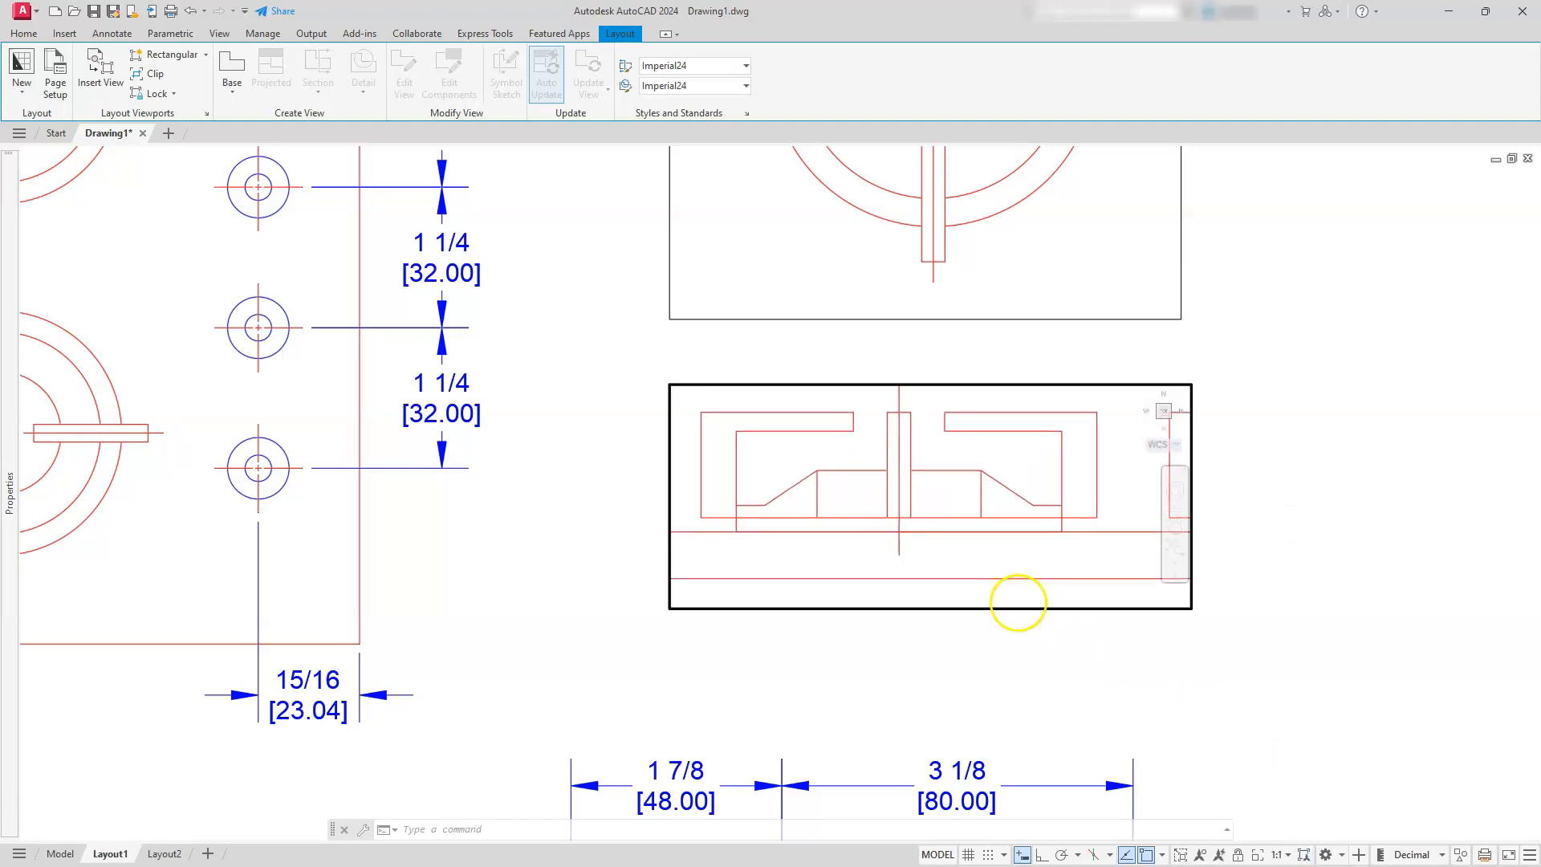
mouse_move(866, 470)
middle_mouse_down()
mouse_move(891, 471)
mouse_move(896, 494)
middle_mouse_up()
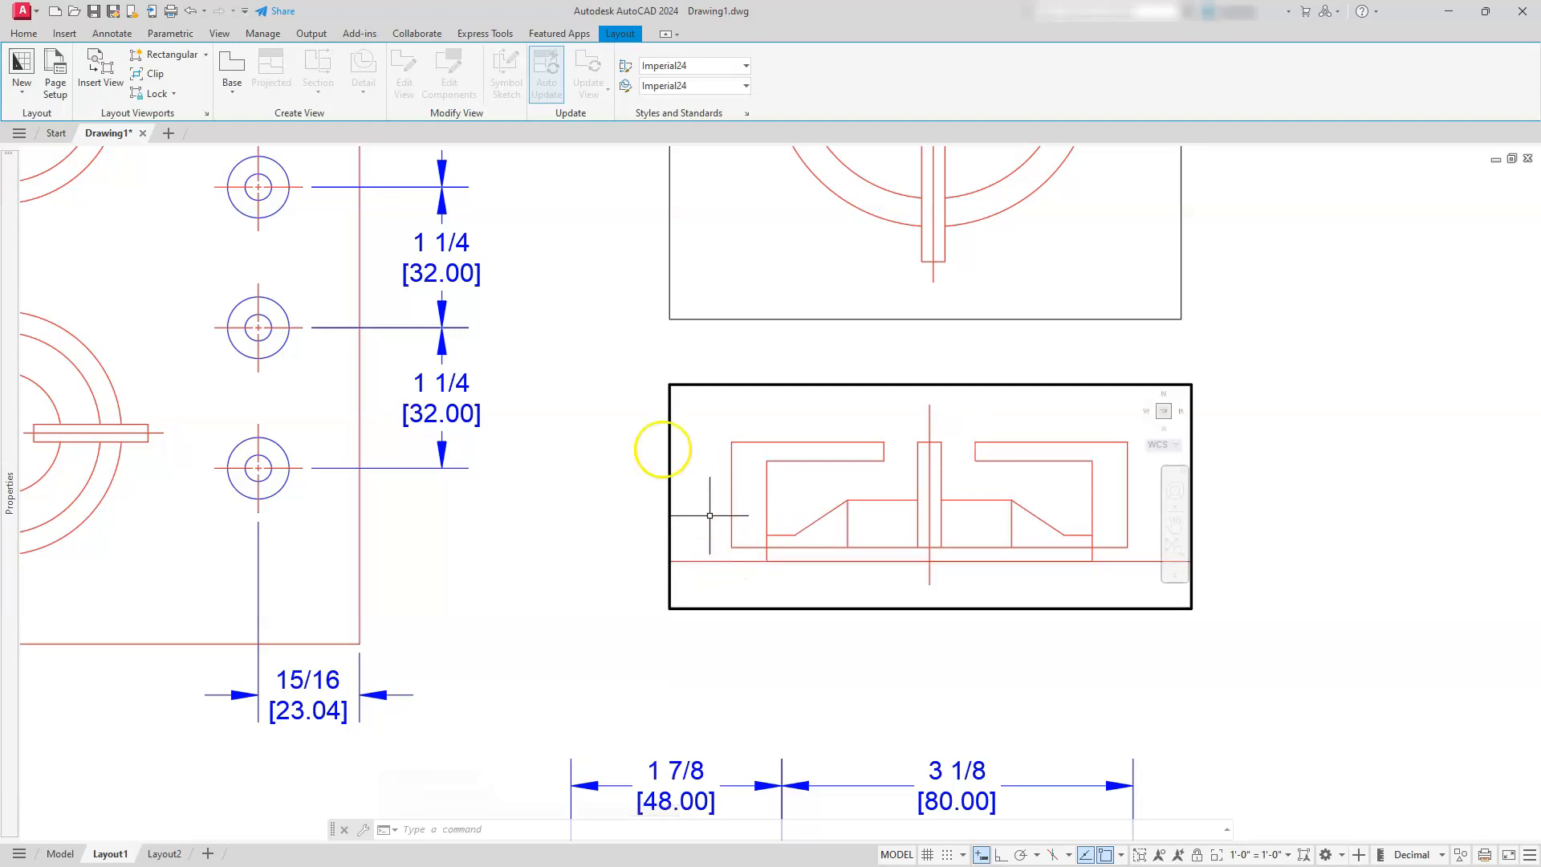
Freeze the cooktop layer in the lower burner viewport only
left_click(22, 34)
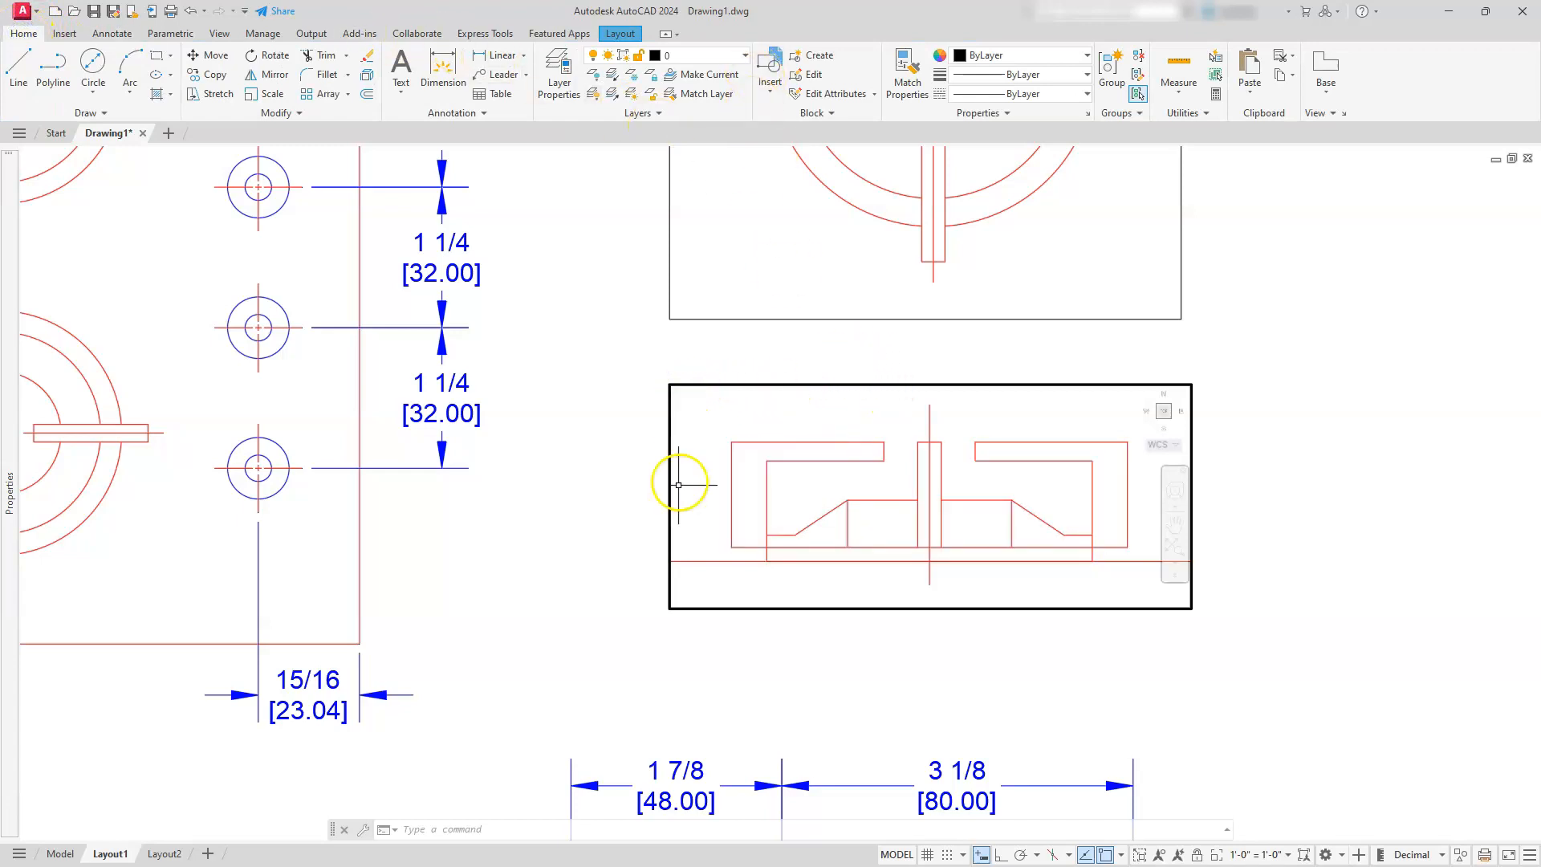
left_click(703, 58)
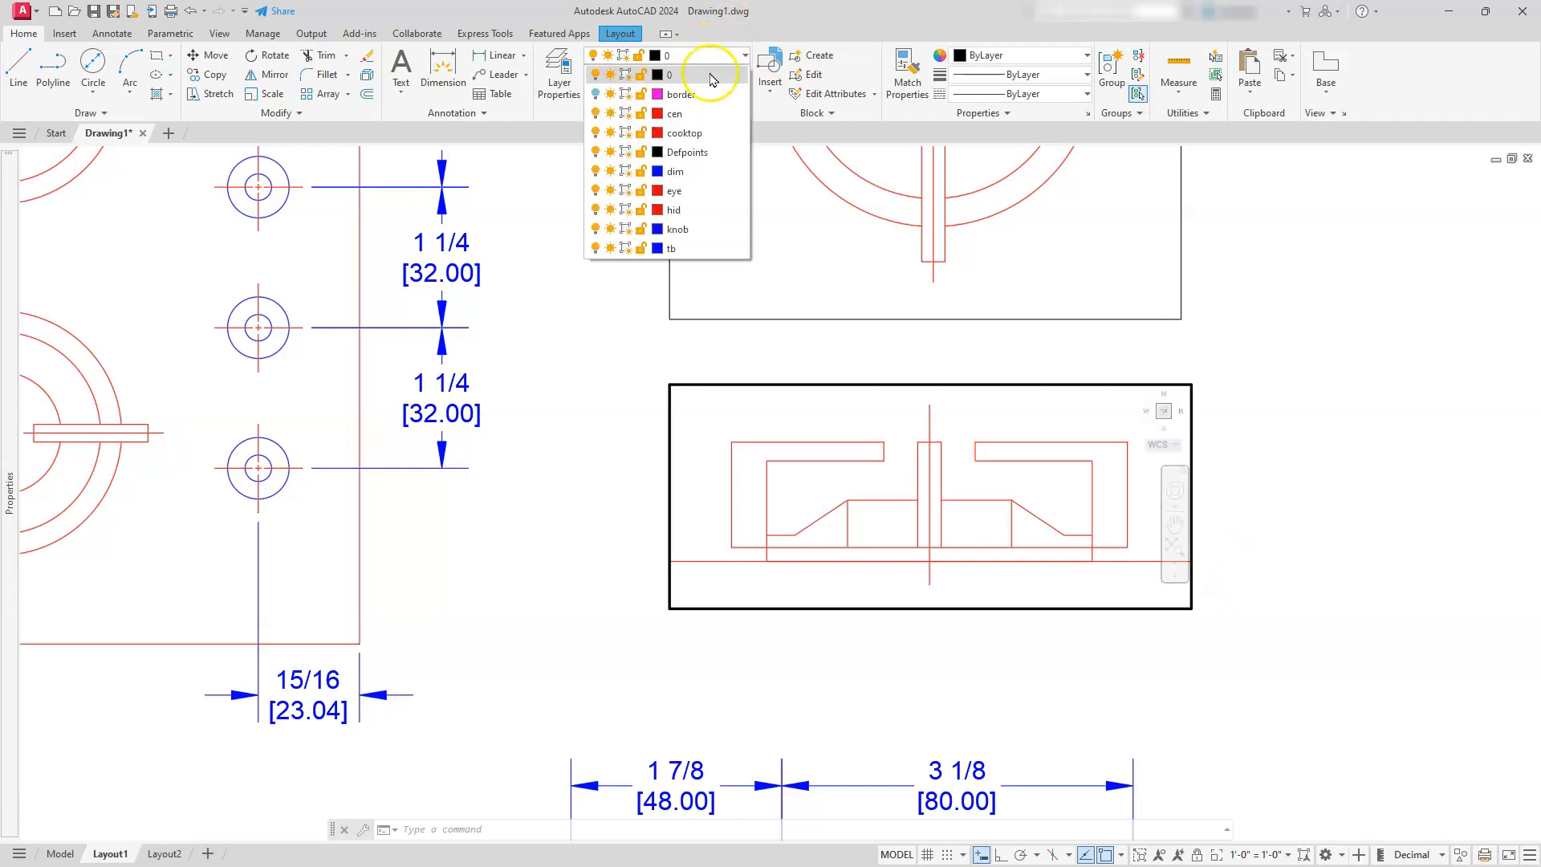
left_click(625, 134)
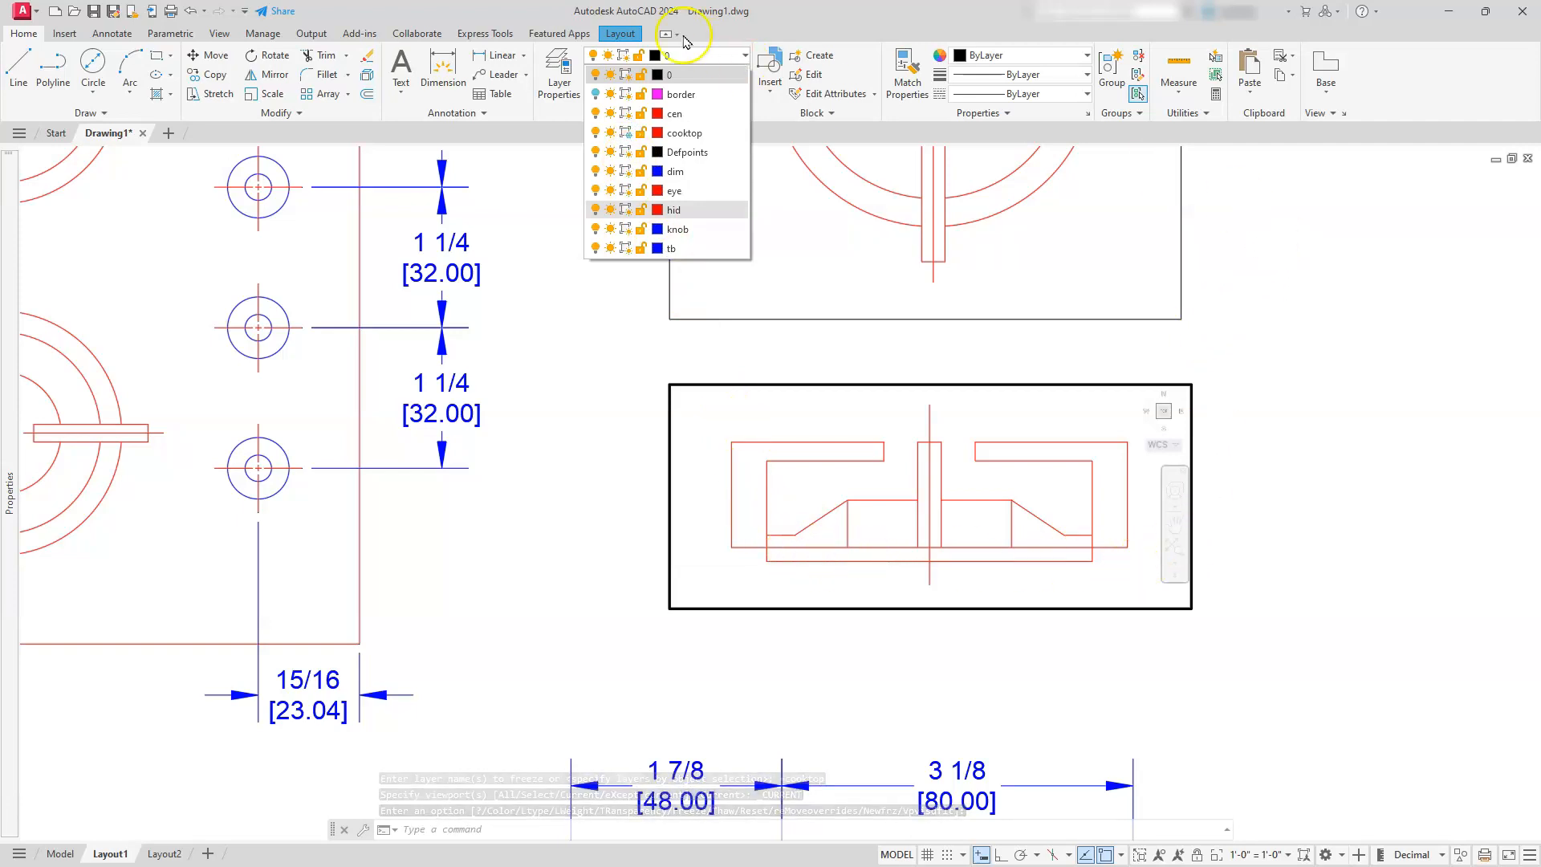
Try to reset the lower burner viewport's scale with the 1" = 1'-0" option
scroll(1098, 271, "down", 2)
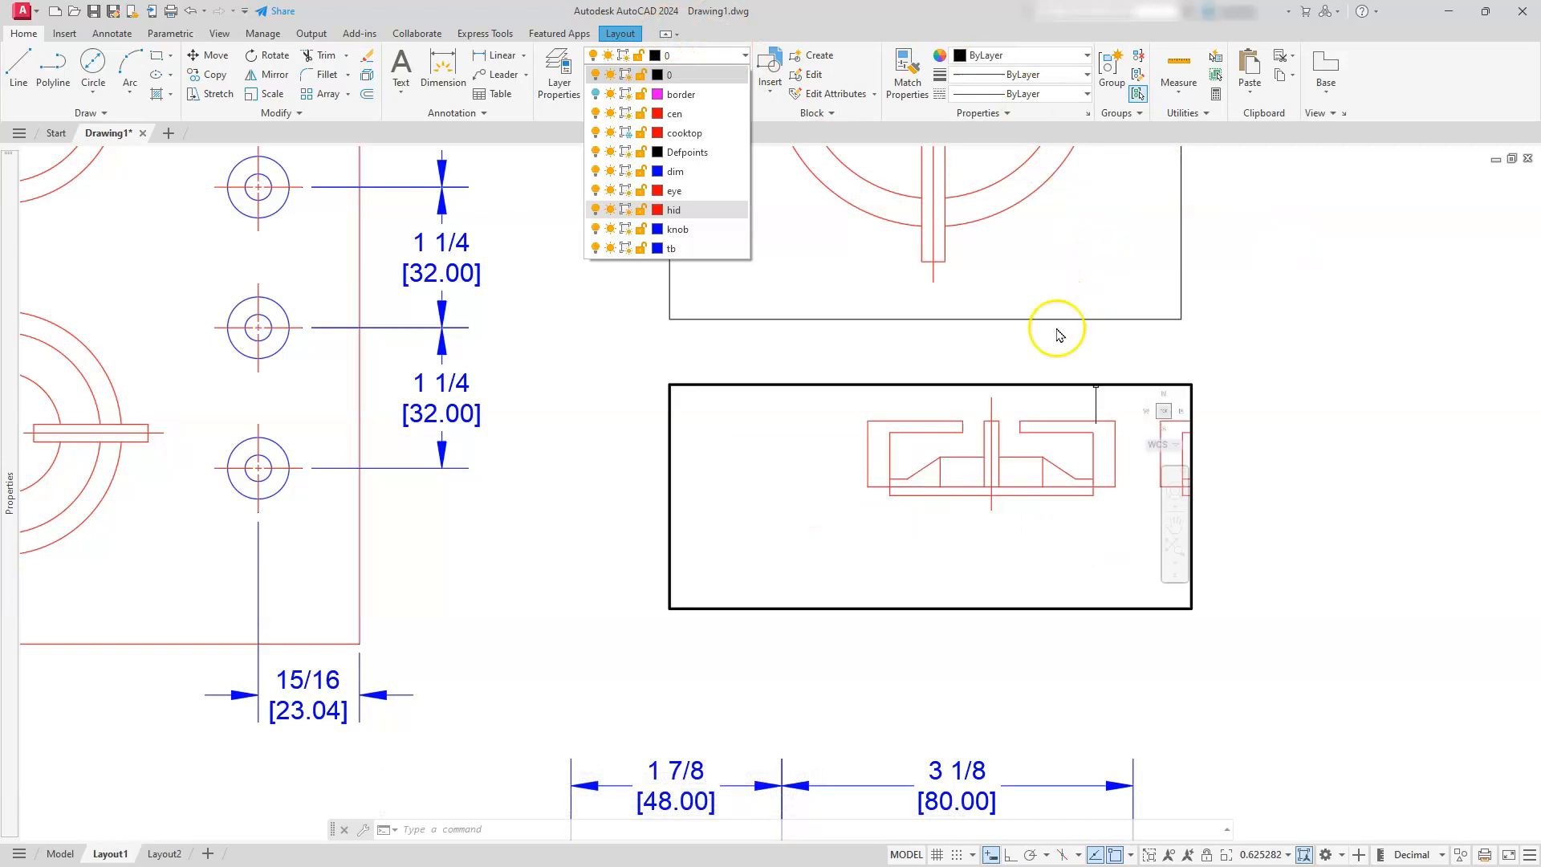
left_click(1268, 857)
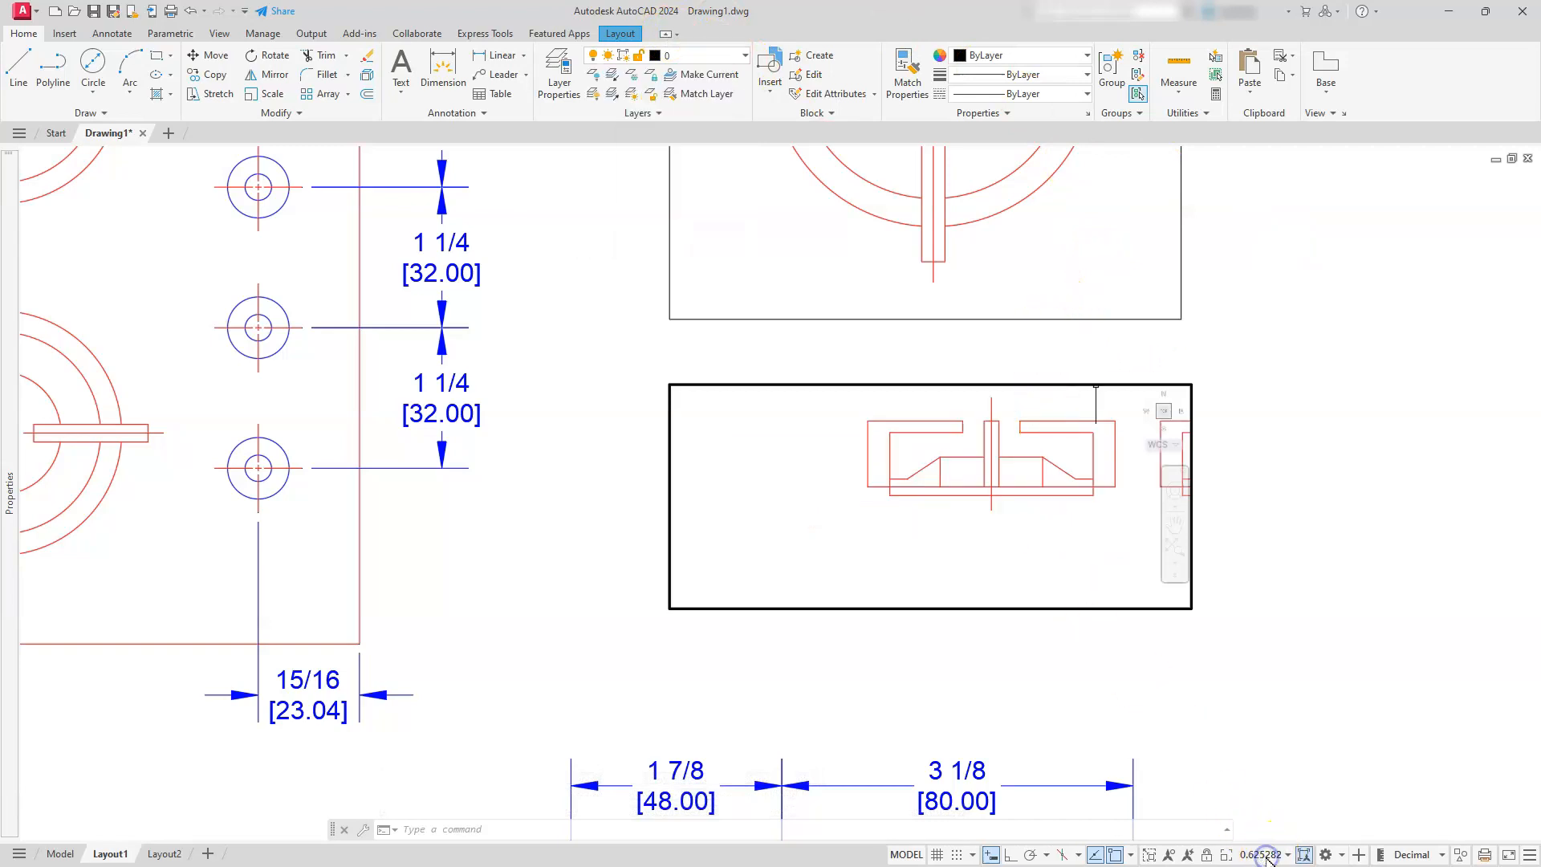
left_click(1265, 856)
scroll(1266, 836, "down", 3)
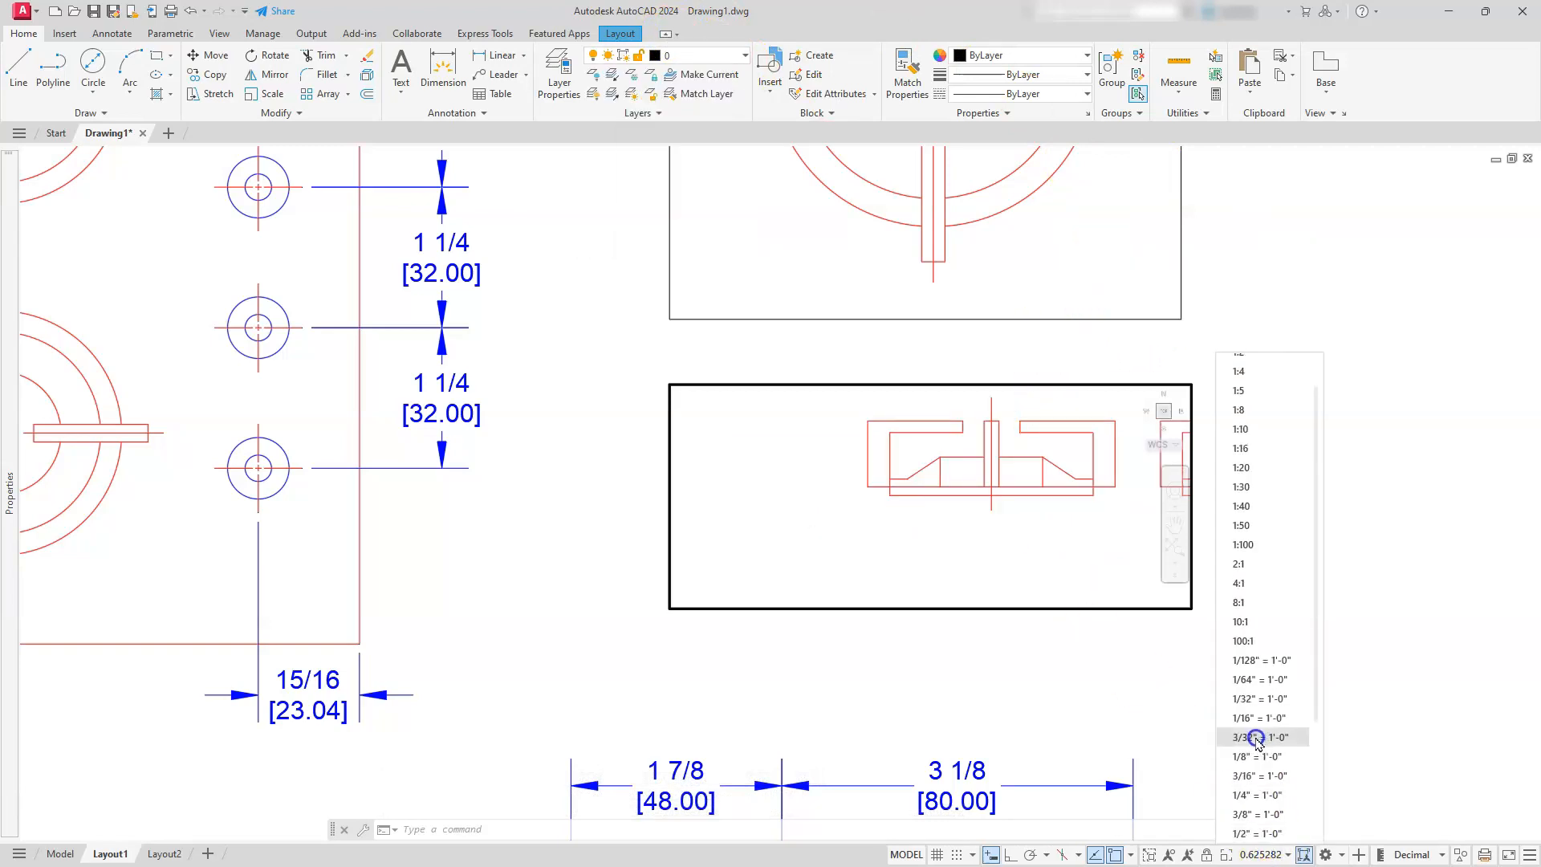
left_click(1266, 833)
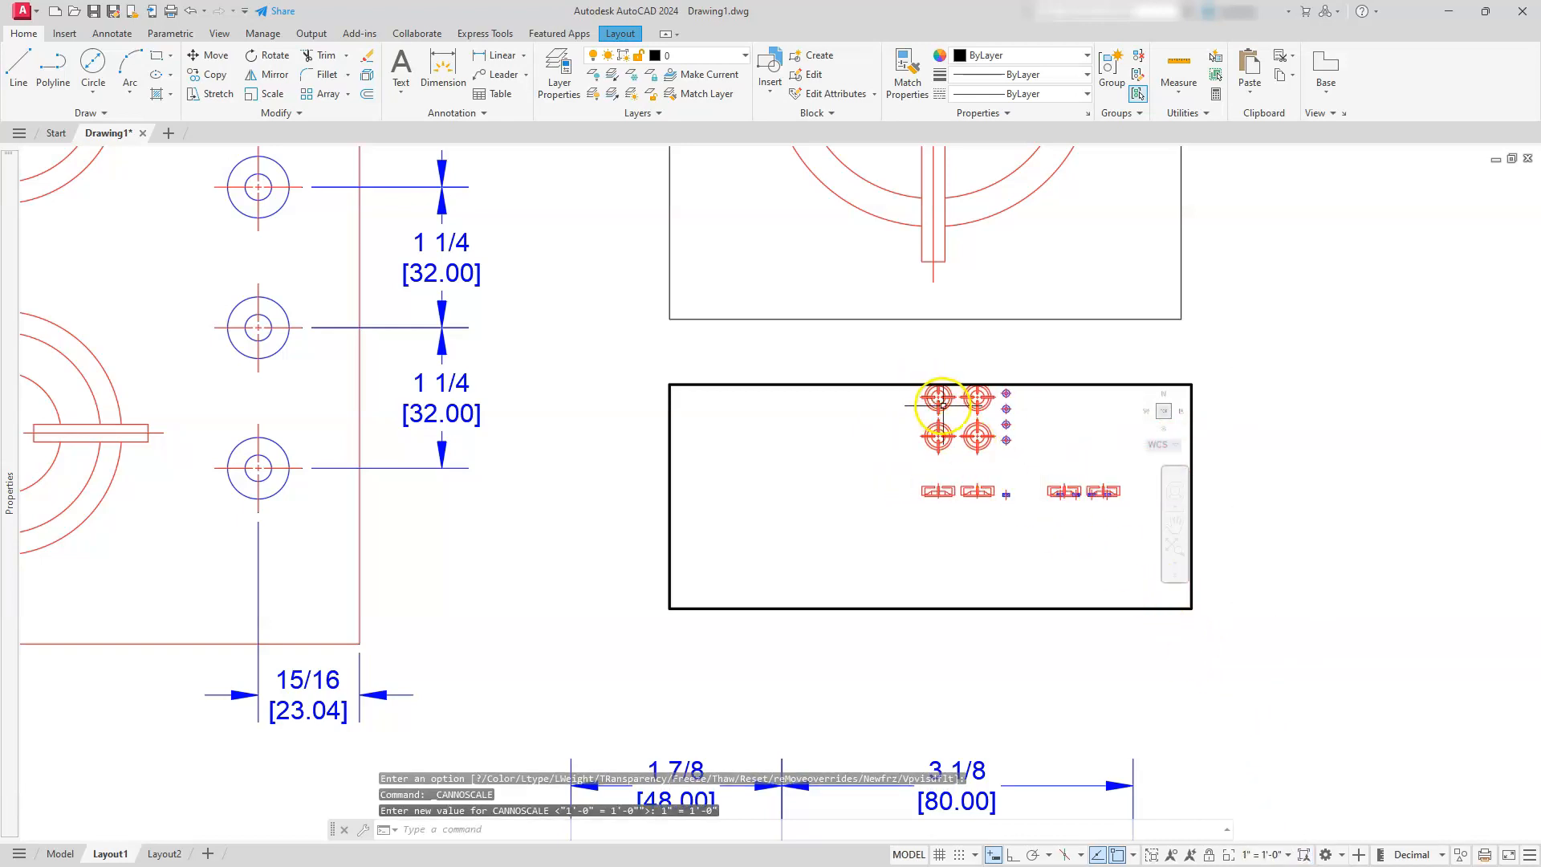
Bring the front-view burner back to the middle of the lower viewport and restore the scale to 1'-0" = 1'-0"
scroll(945, 487, "up", 6)
scroll(810, 443, "up", 4)
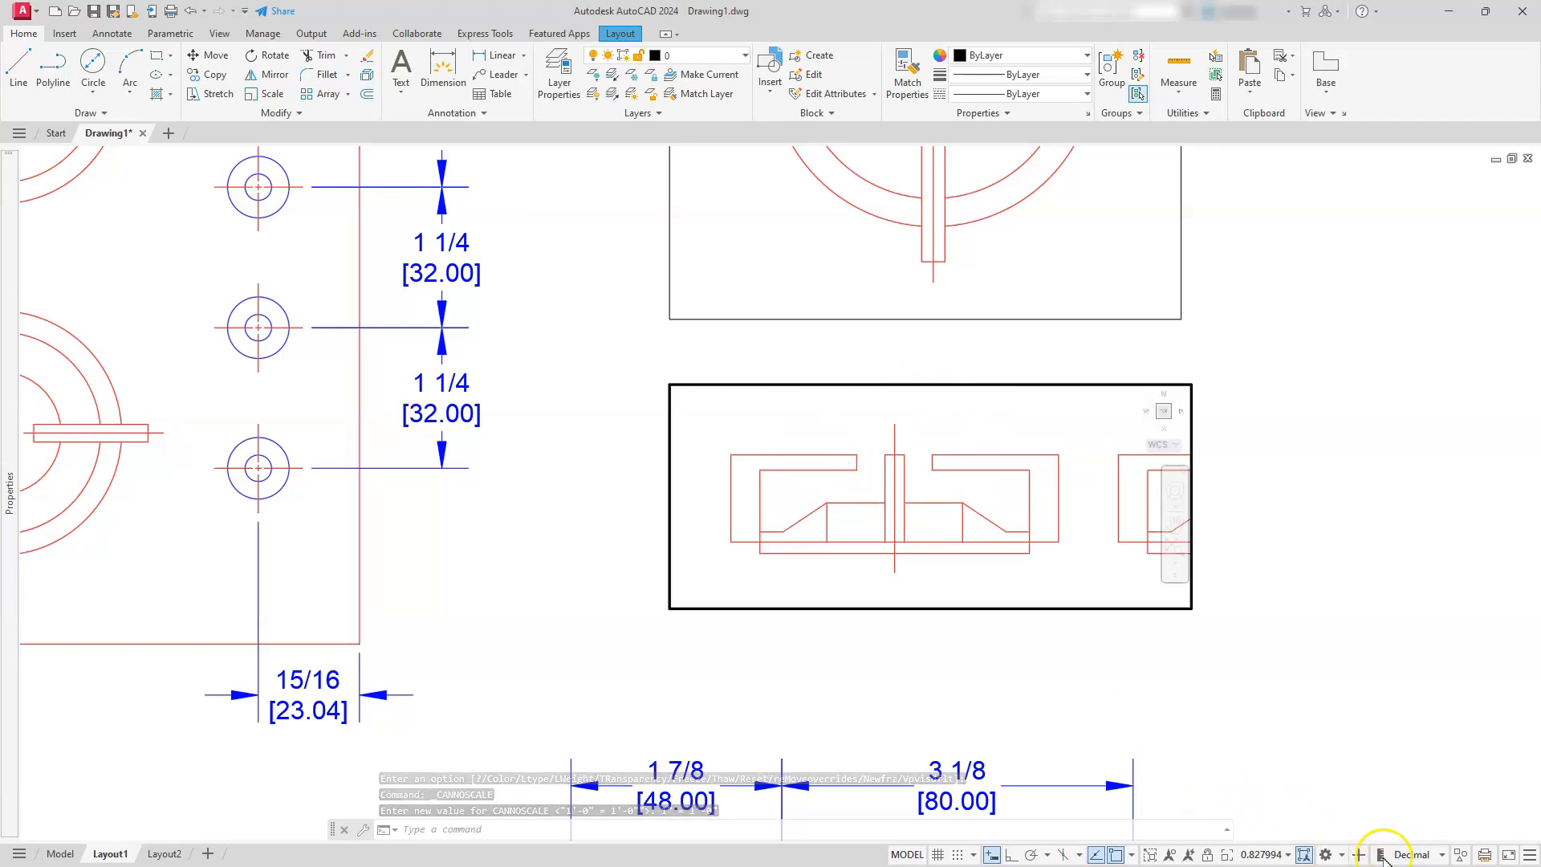
left_click(1256, 856)
scroll(1274, 750, "down", 3)
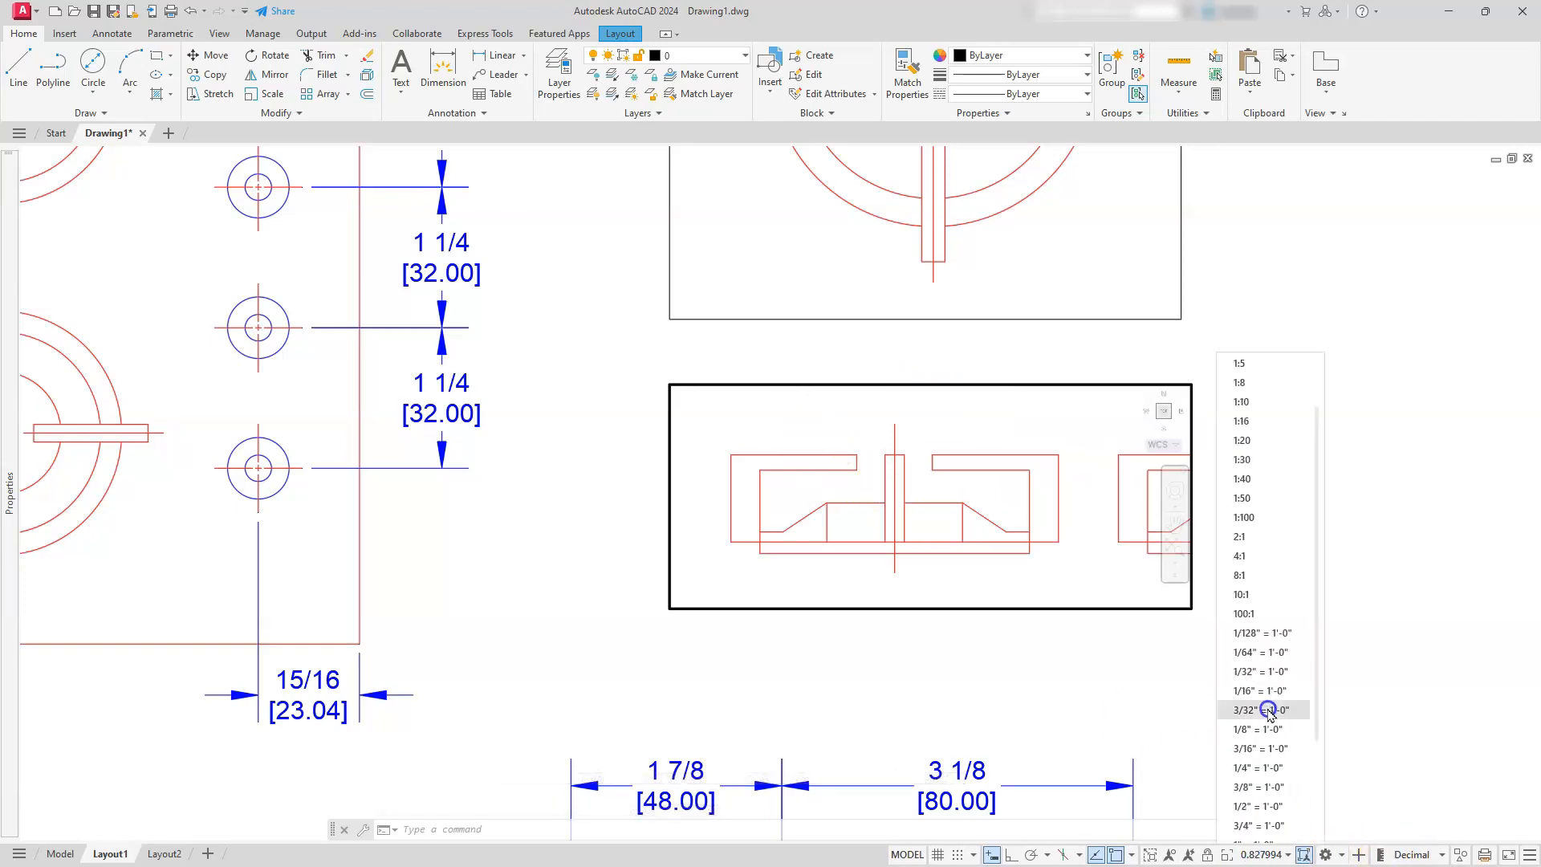
left_click(1259, 806)
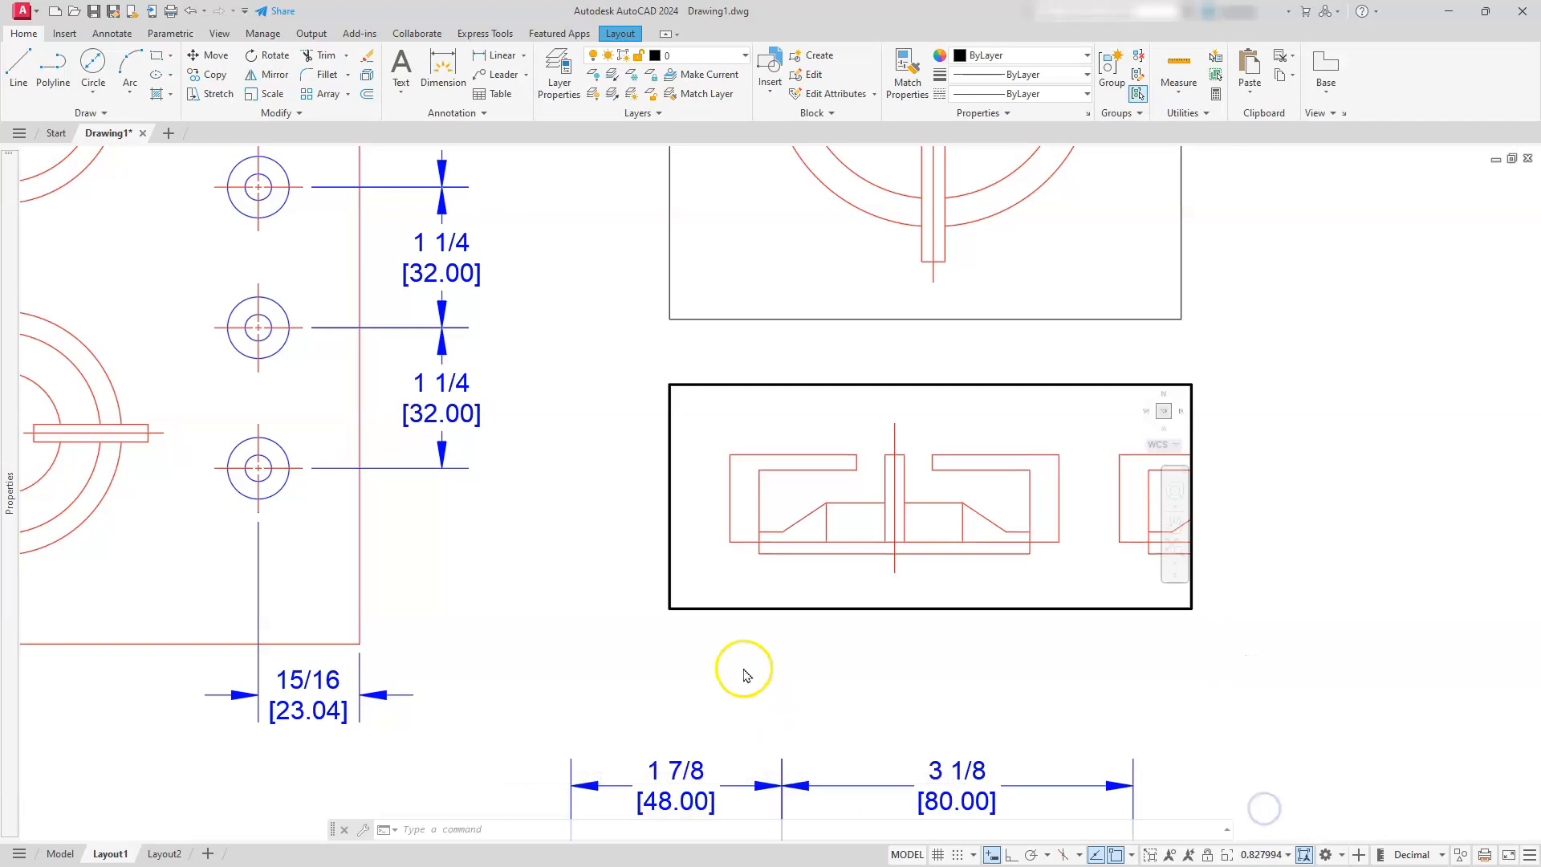
middle_click_drag(877, 509, 919, 510)
Undo the accidental view change in the main three-view viewport and return to paper space
left_click(1345, 501)
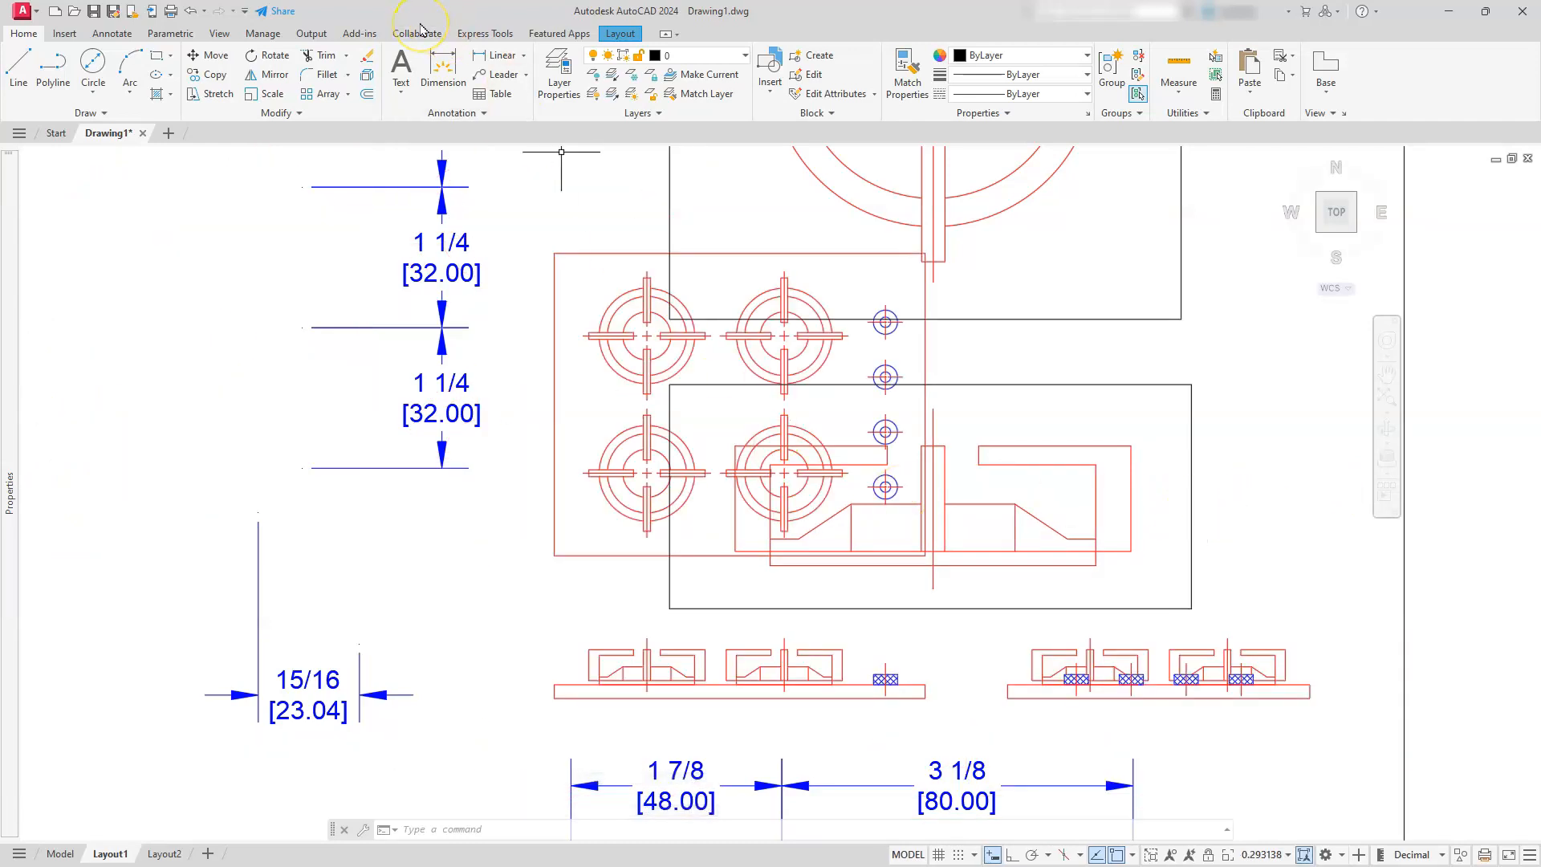
key("ctrl+z")
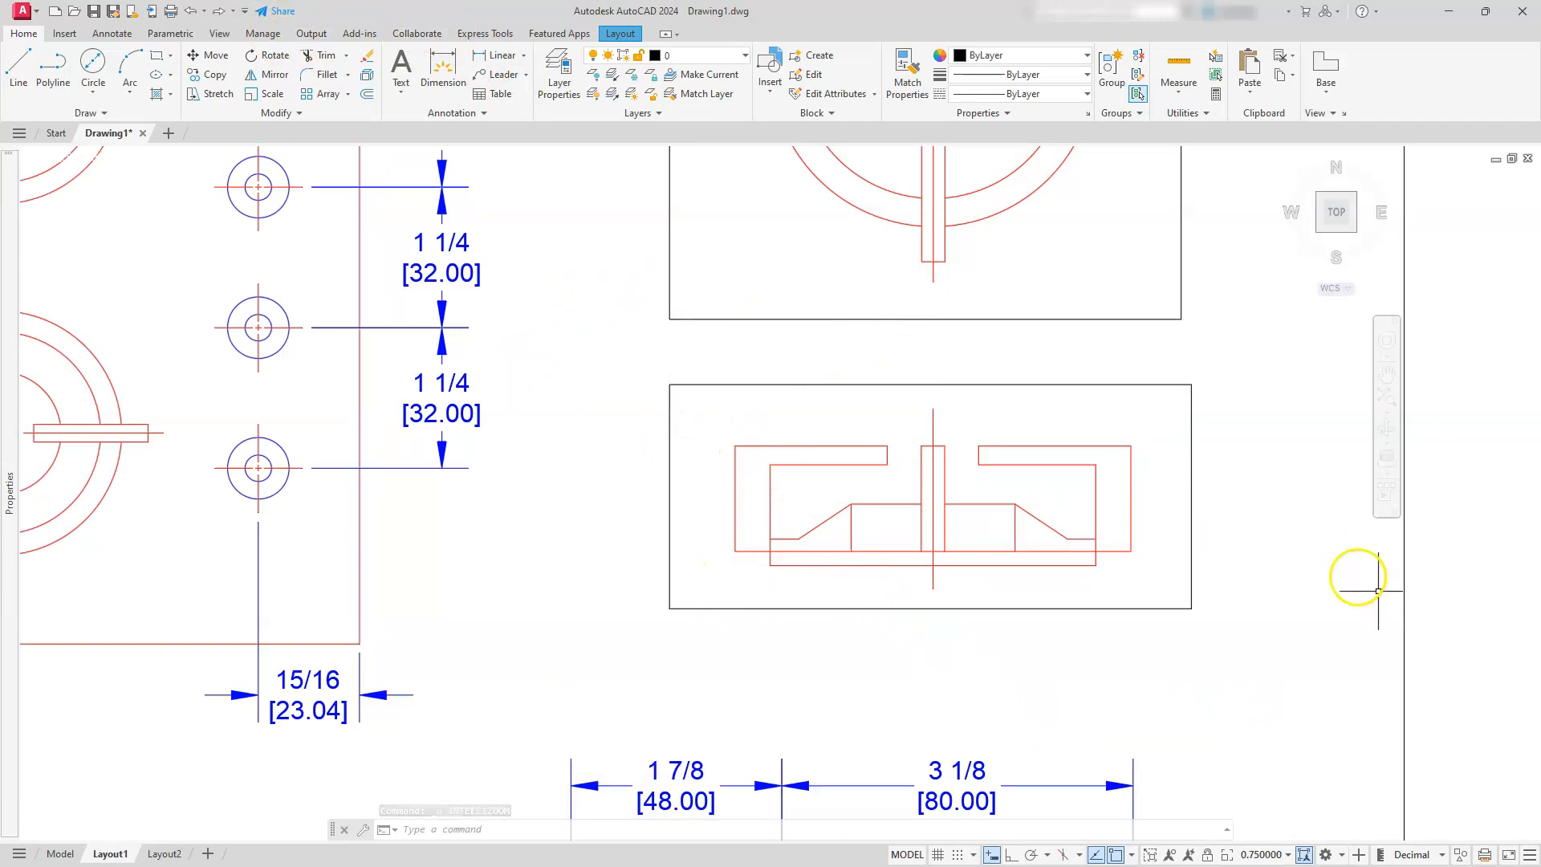
double_click(1471, 484)
scroll(1335, 530, "up", 2)
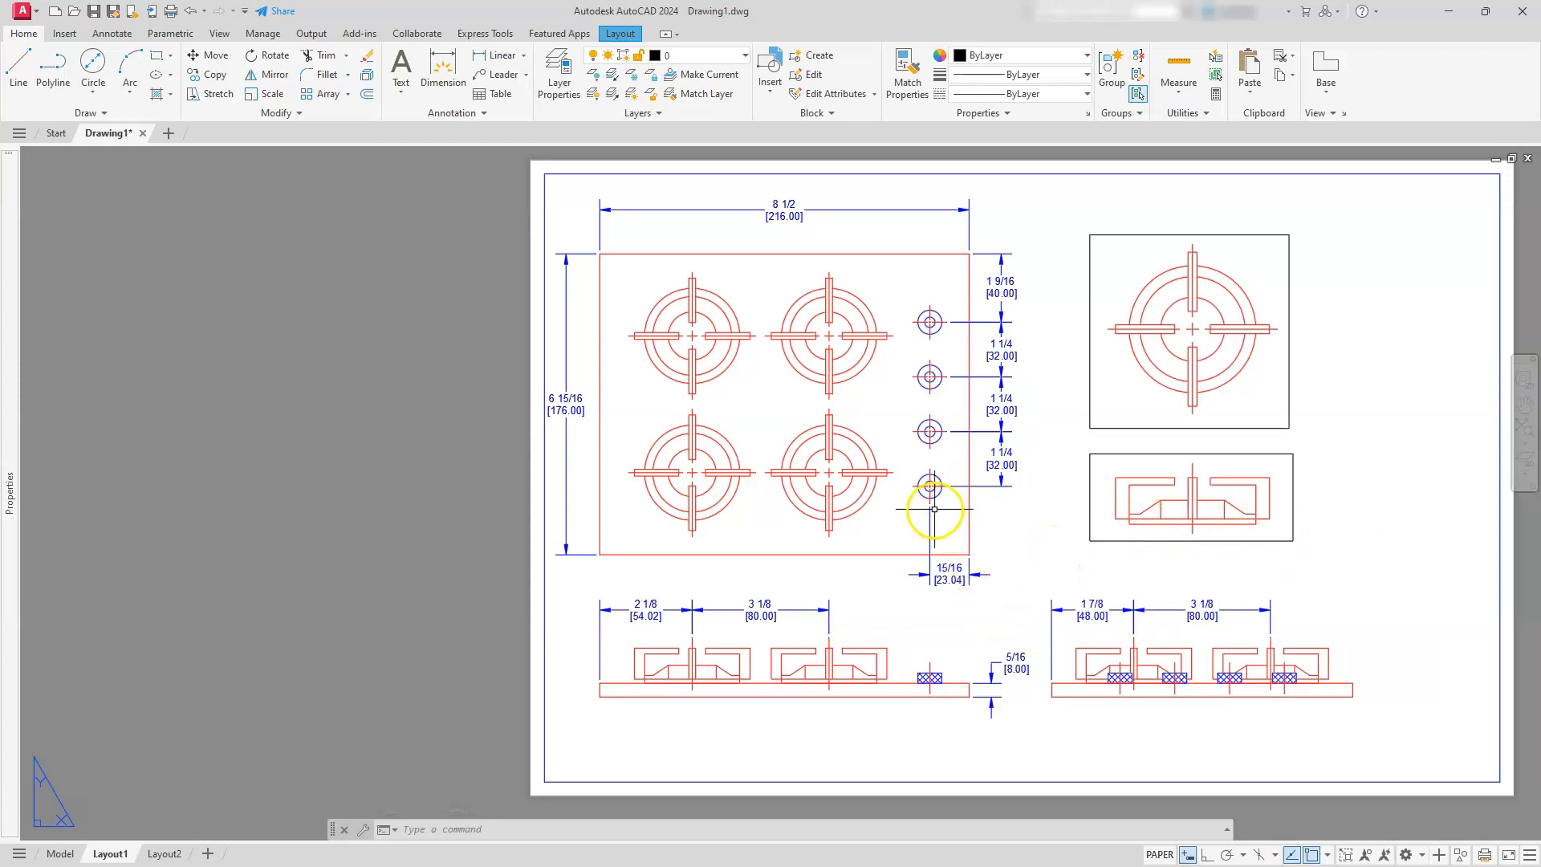
Activate the main viewport holding the three dimensioned views, lock it, and test the lock by zooming
double_click(1018, 570)
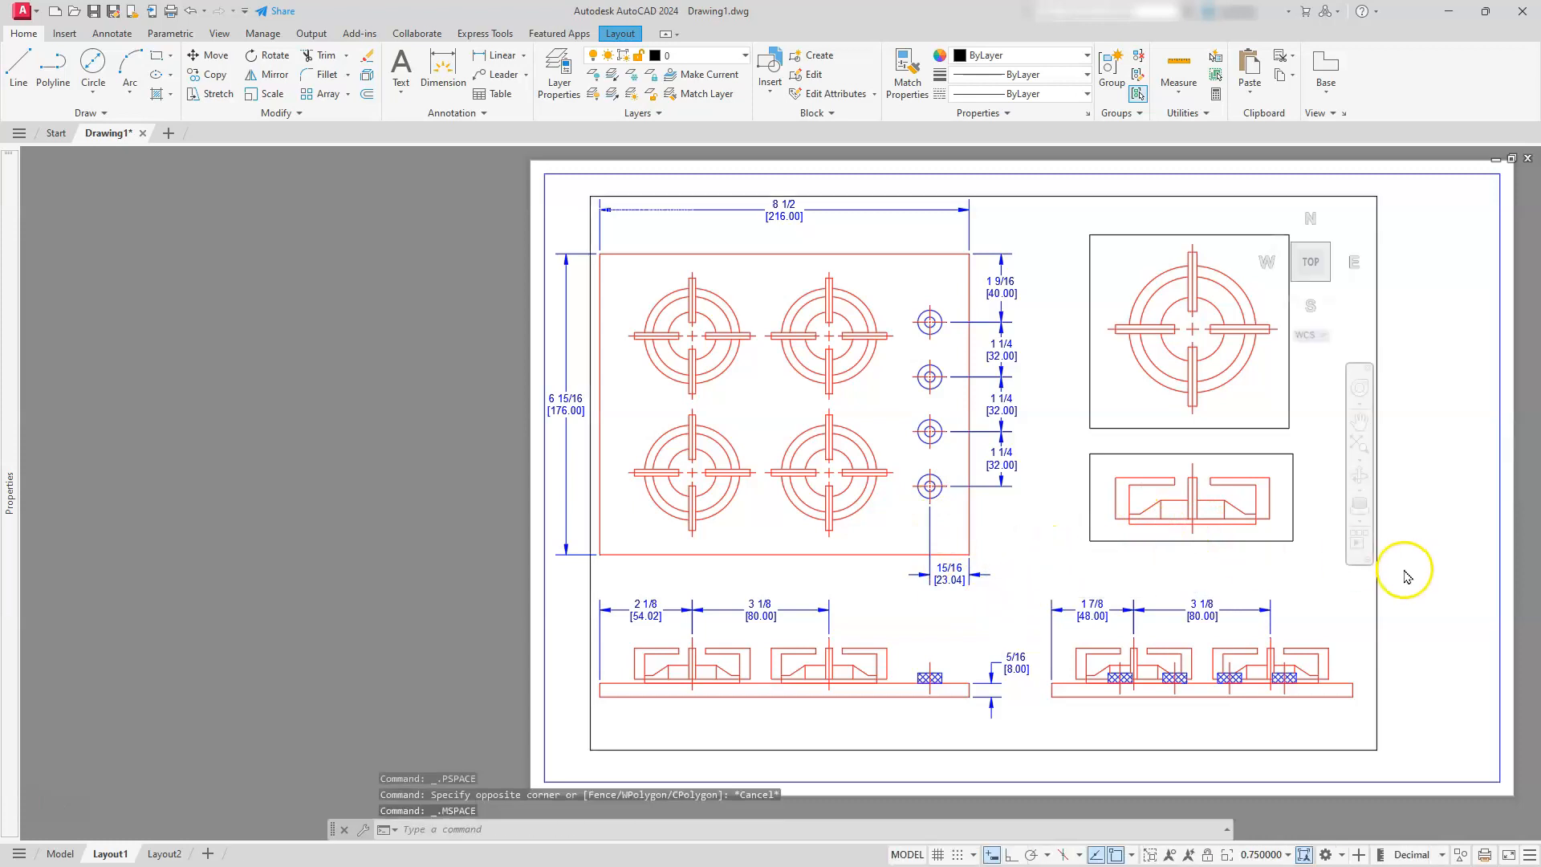
left_click(1208, 856)
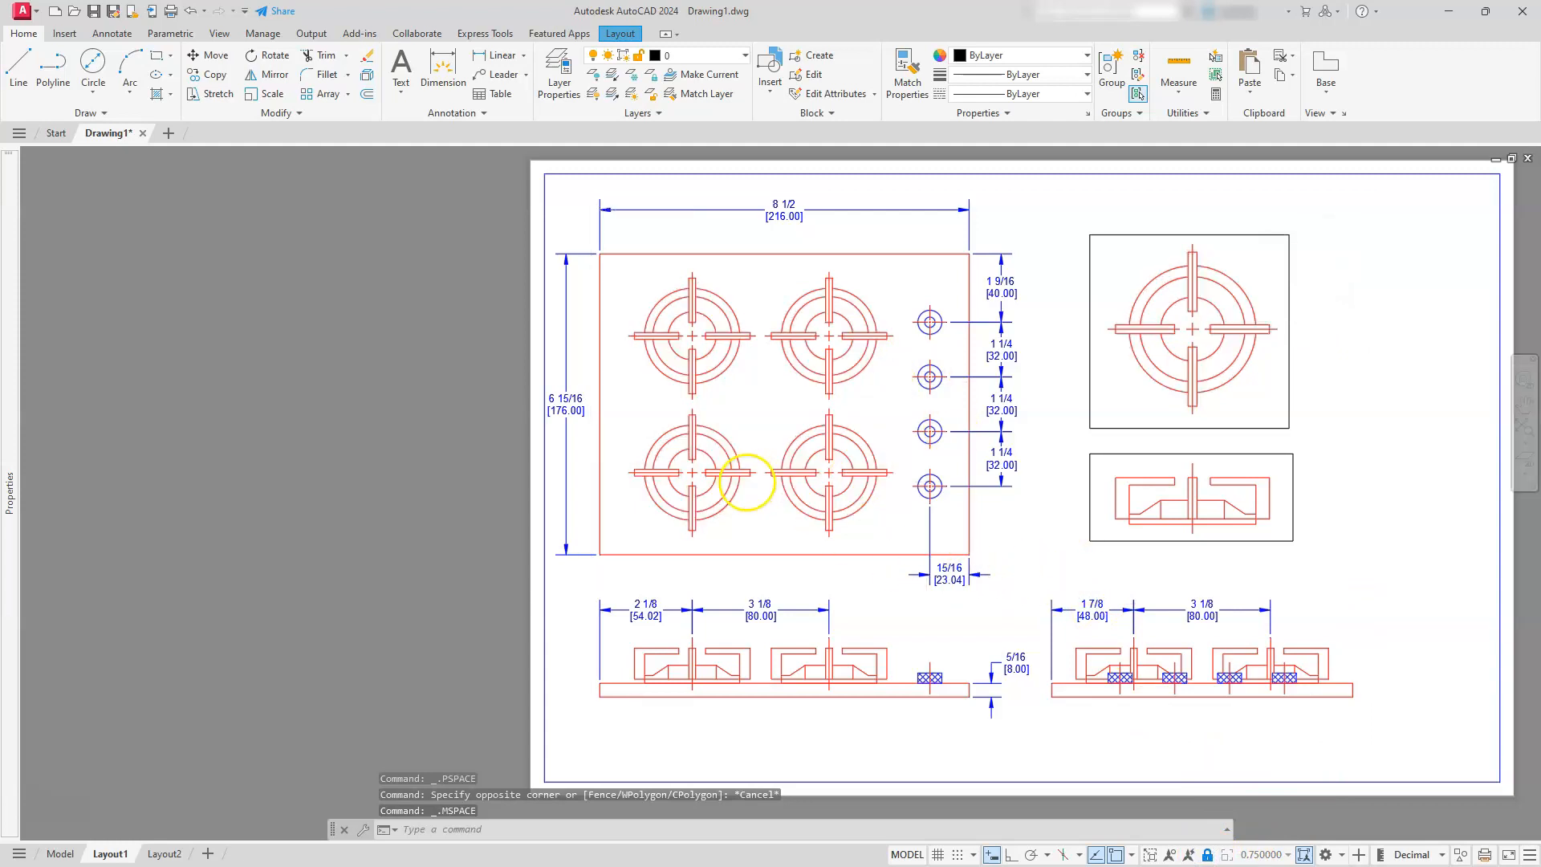
scroll(747, 482, "down", 3)
scroll(746, 482, "up", 1)
scroll(747, 482, "up", 2)
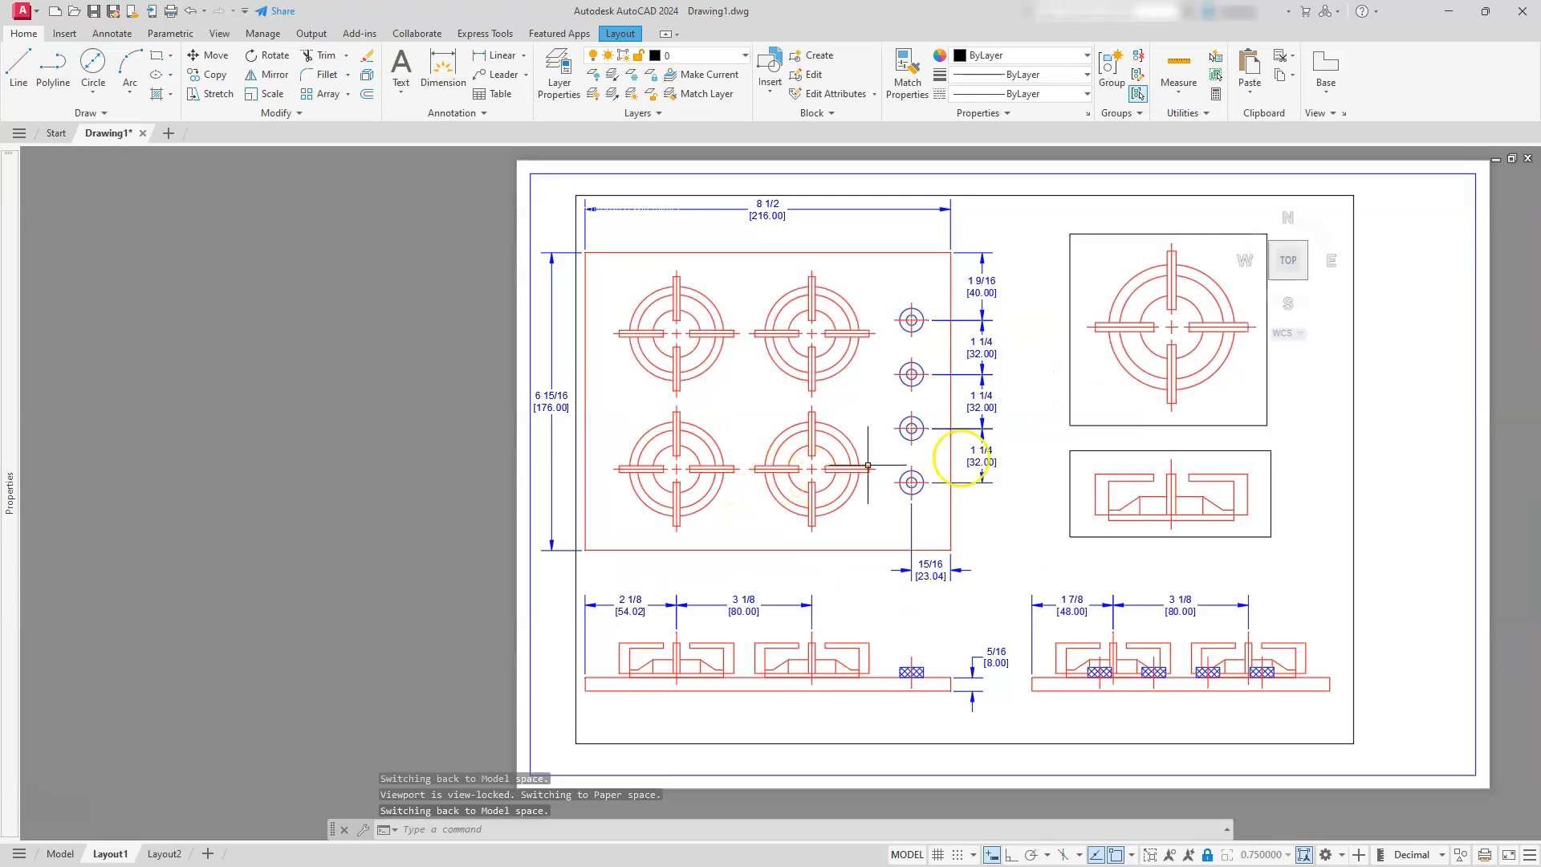
Return to paper space and lock both burner detail viewports
double_click(1400, 505)
left_click(1301, 396)
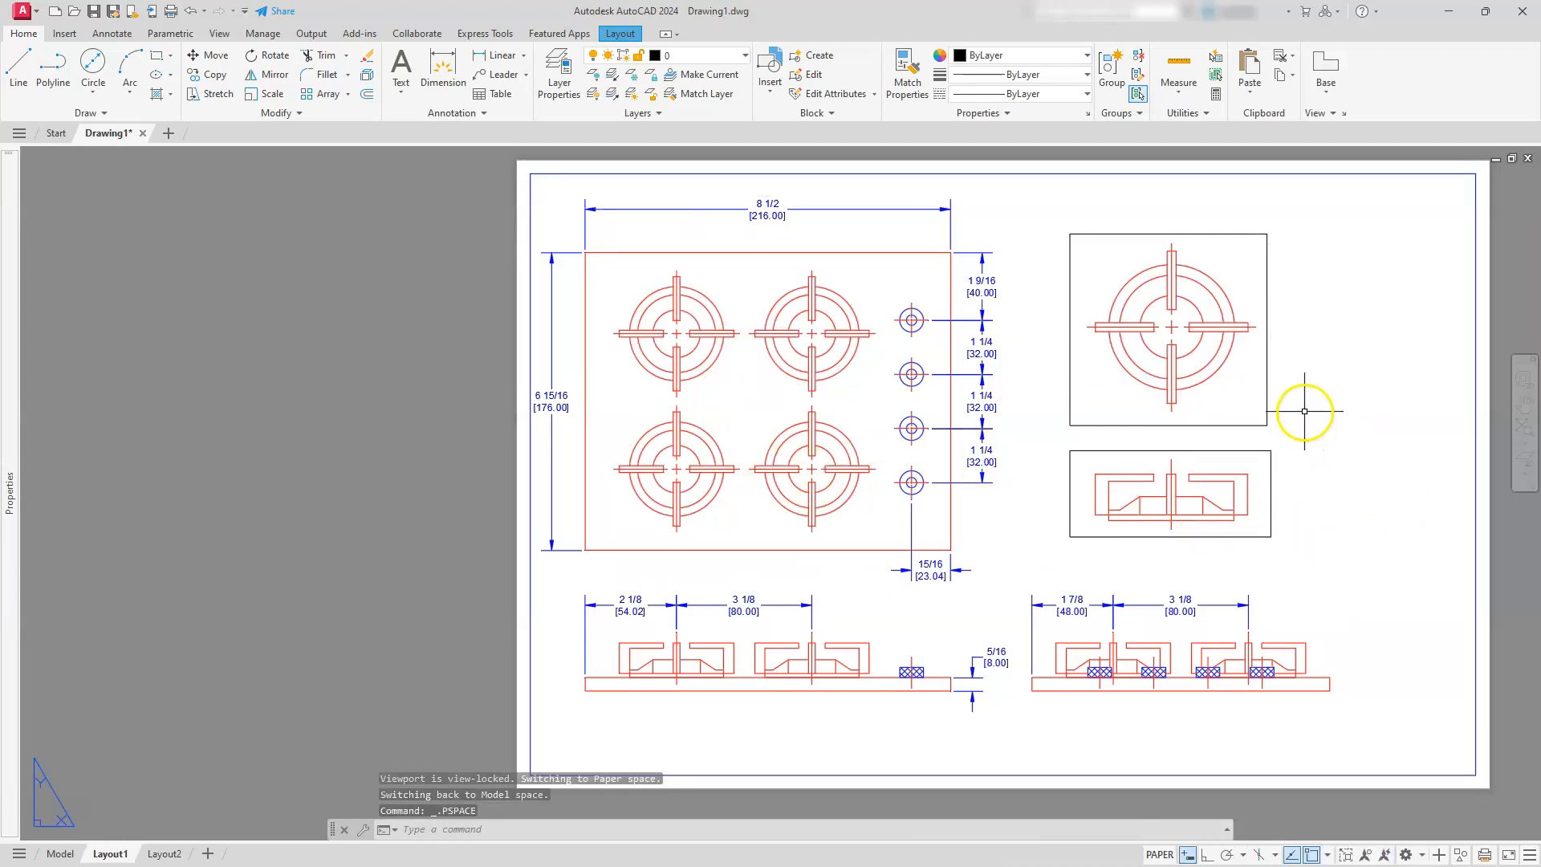
left_click(1265, 461)
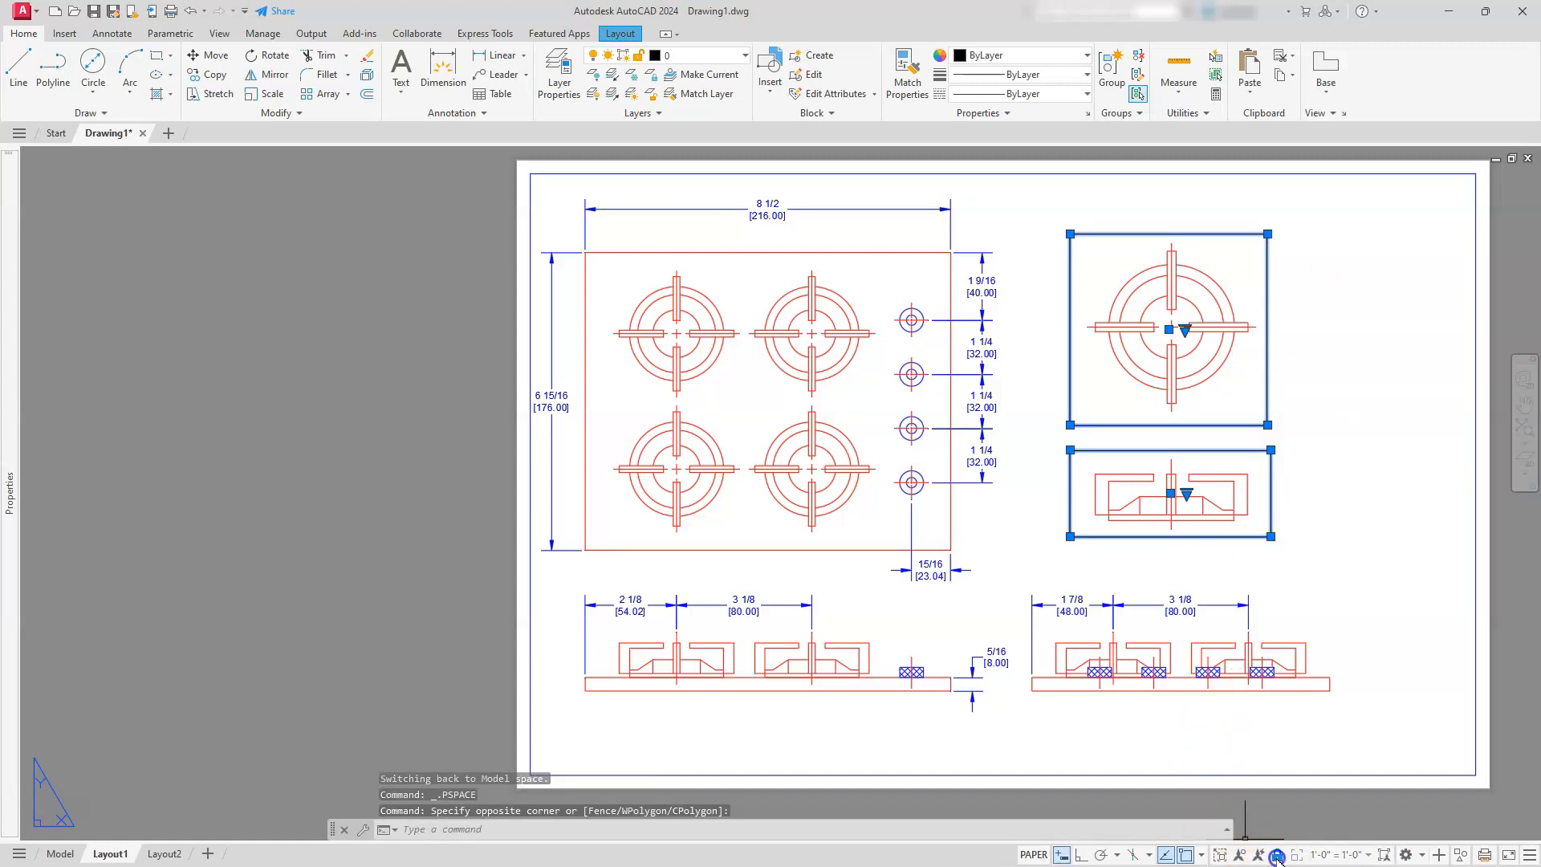
double_click(1347, 543)
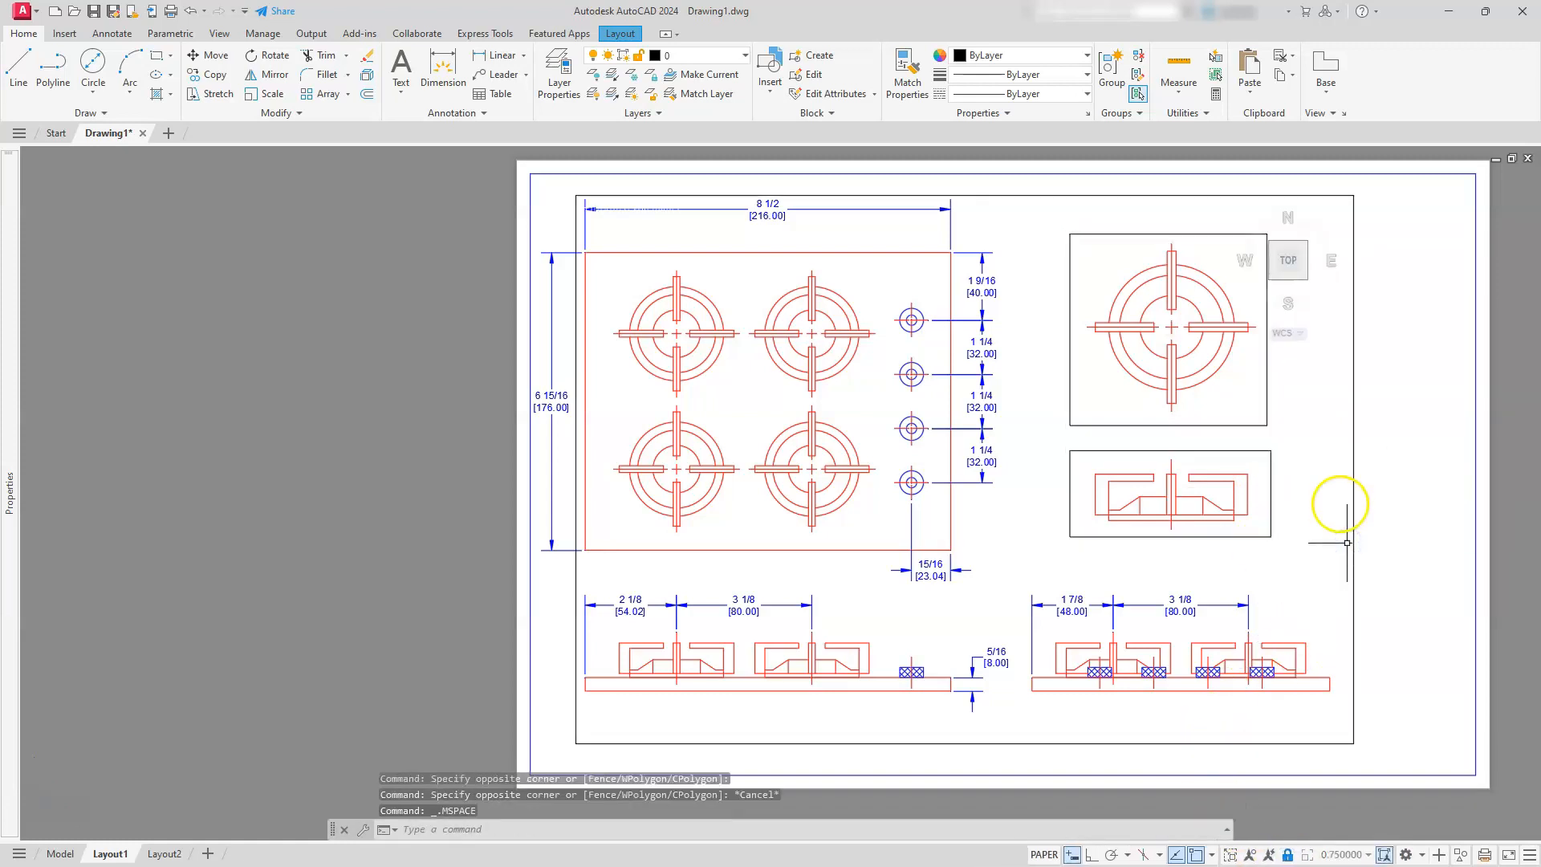
key("Escape")
double_click(1517, 388)
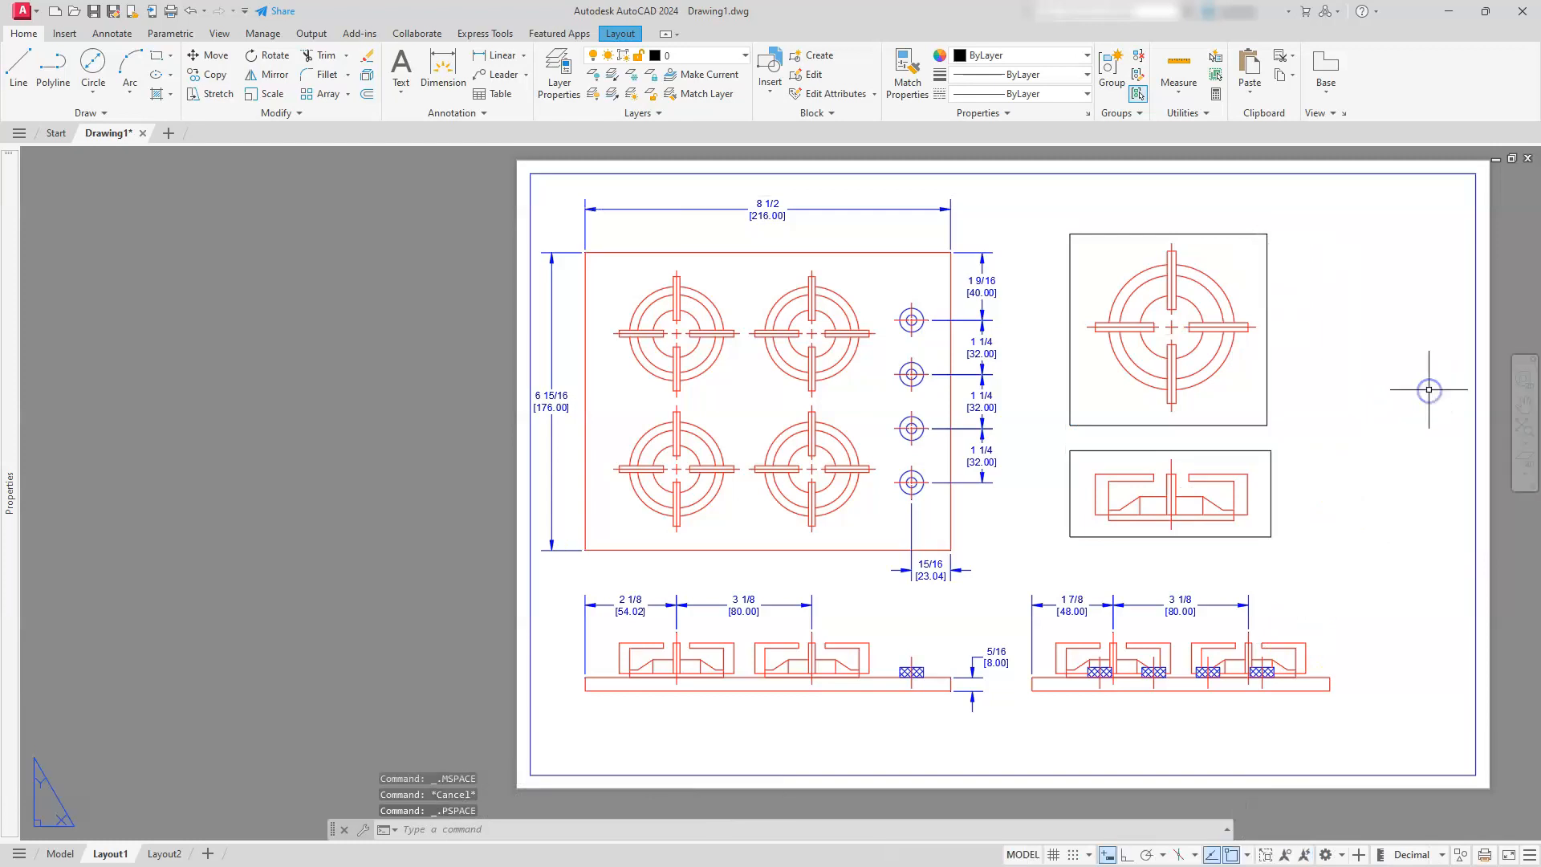
Move the lower burner viewport so its centerline's upper end meets the lower end of the top-view burner's vertical centerline
scroll(1201, 427, "up", 4)
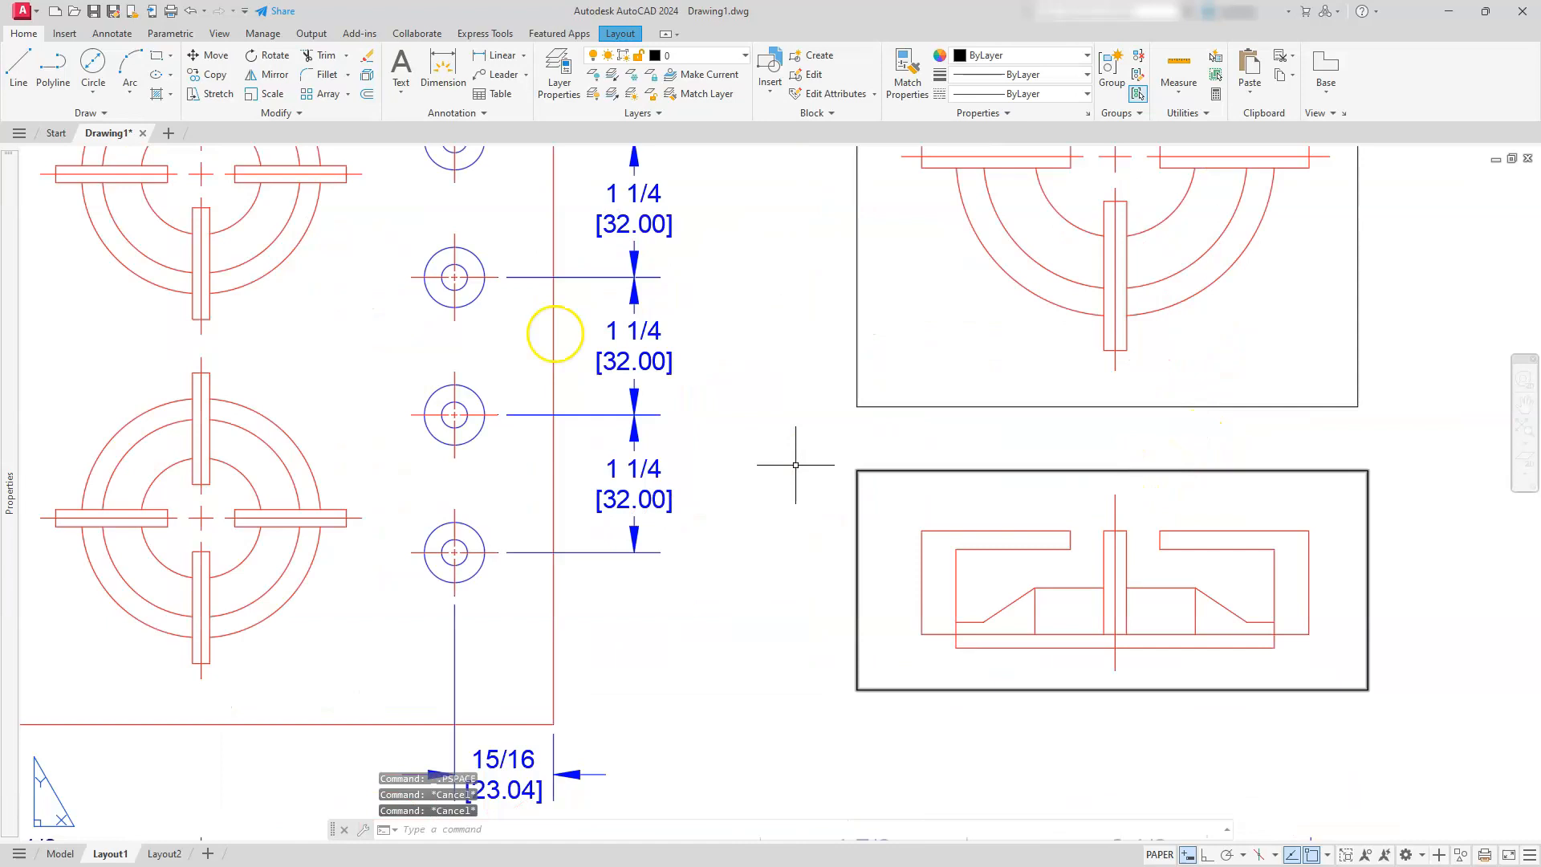
left_click(215, 56)
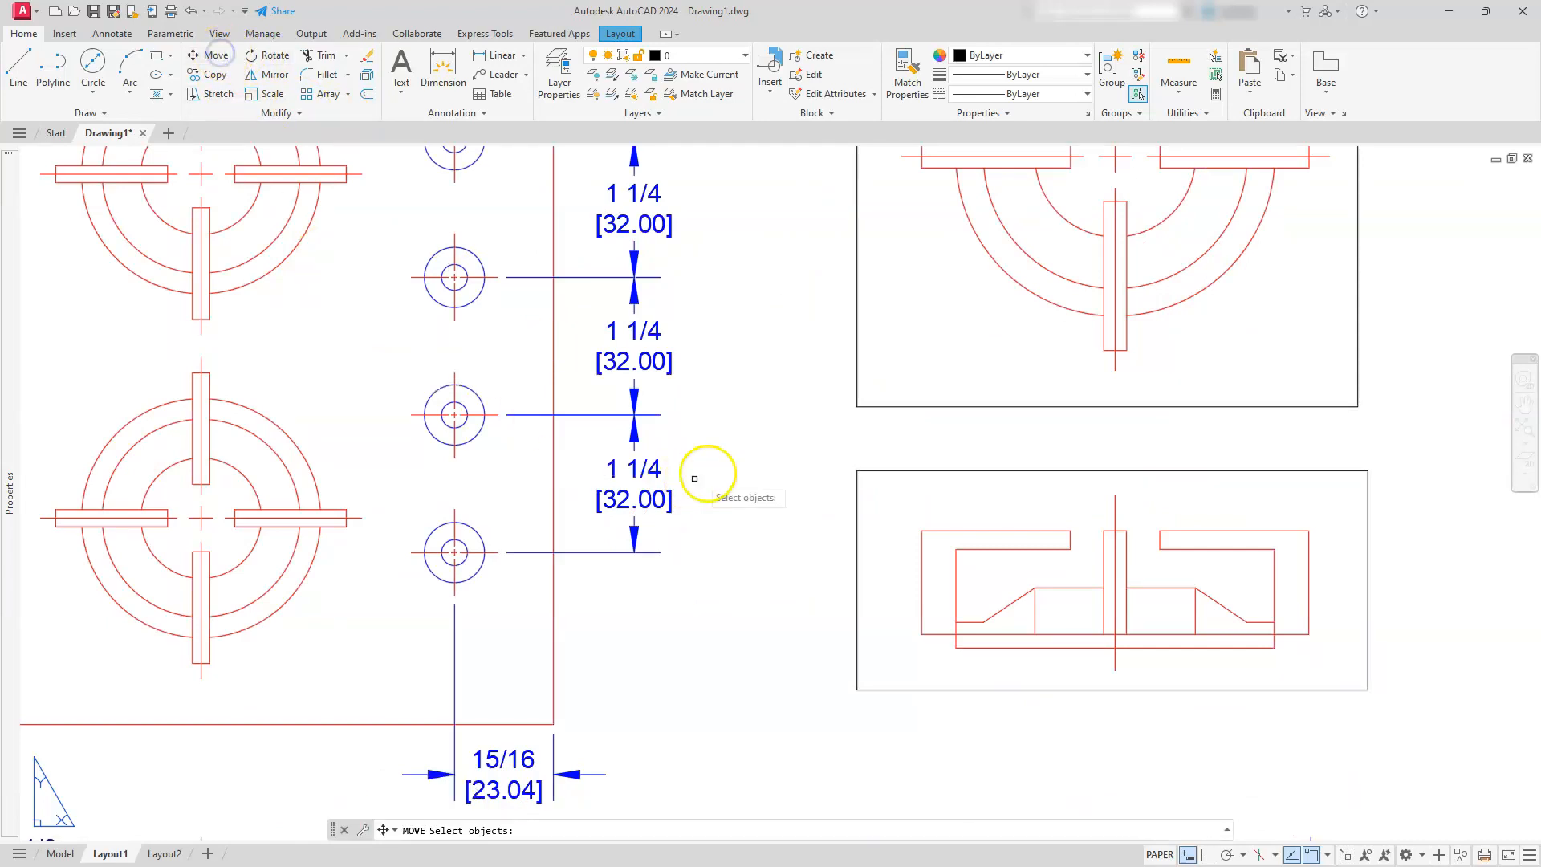
left_click(889, 470)
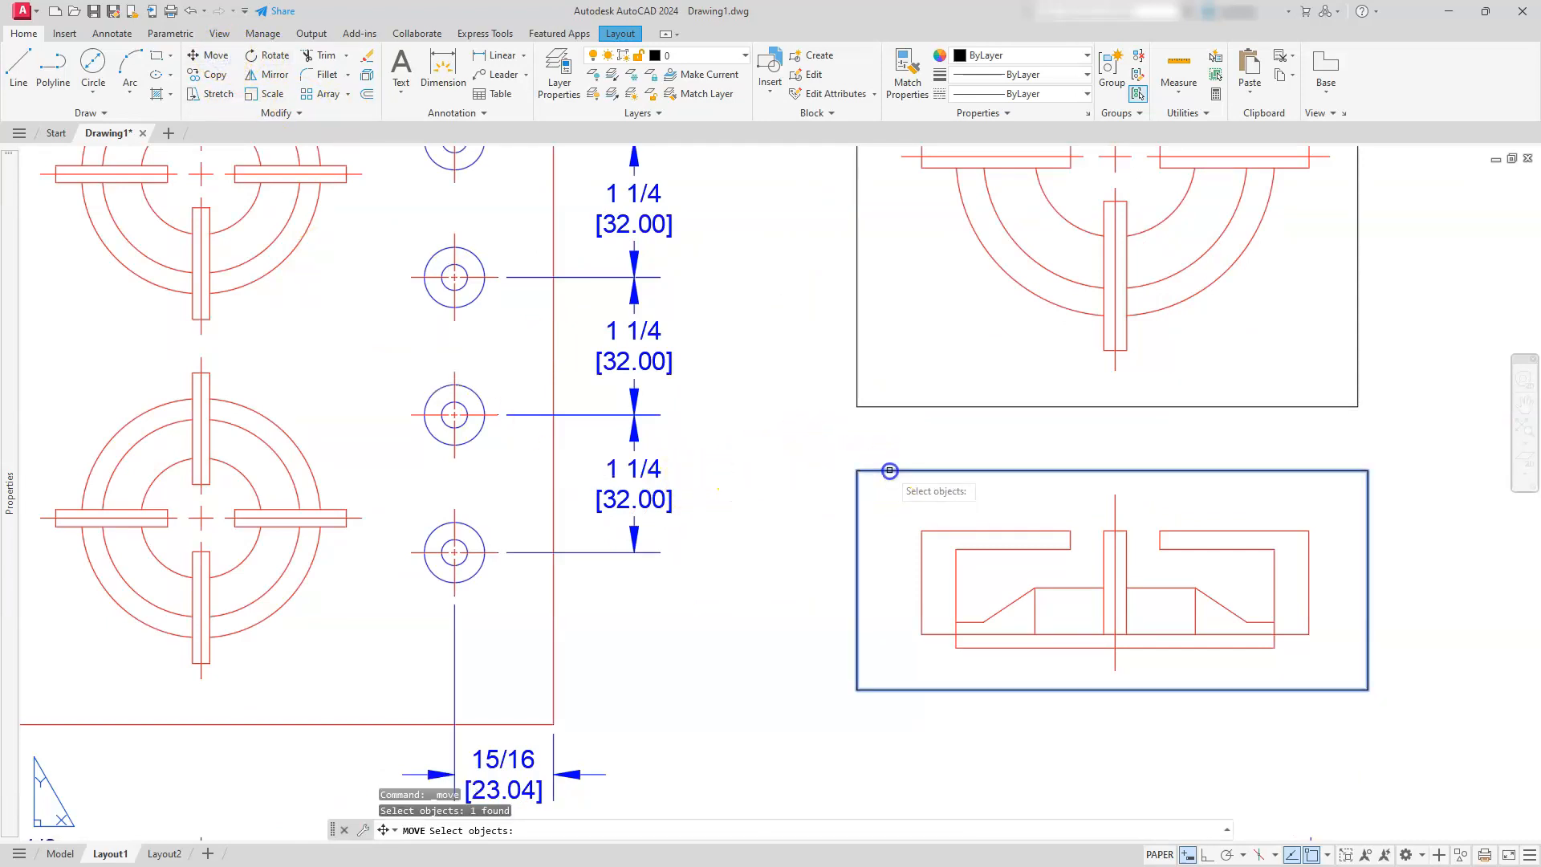
key("Return")
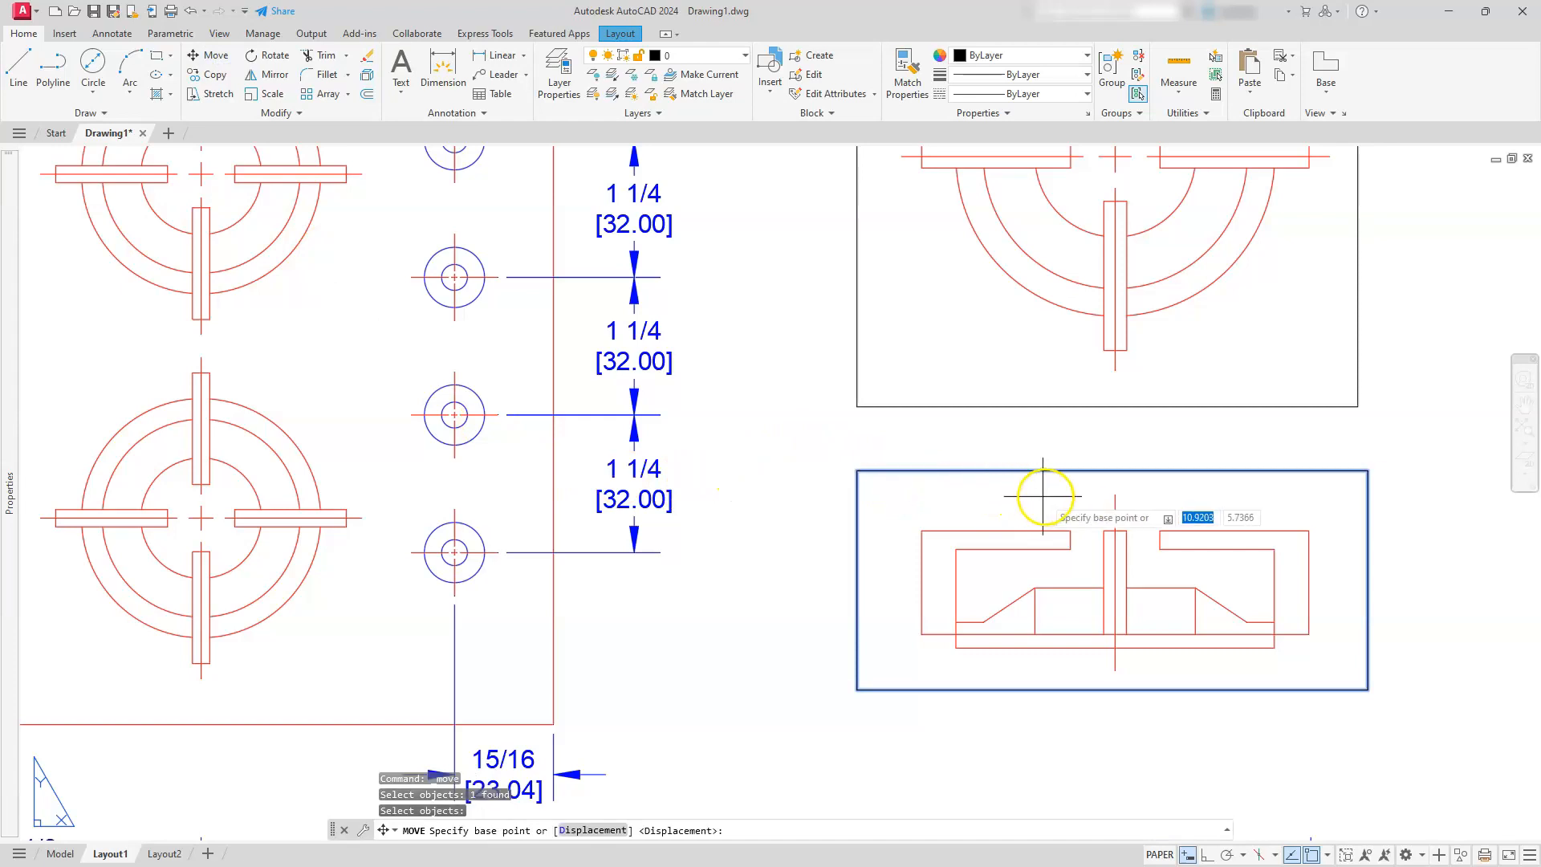
left_click(1113, 495)
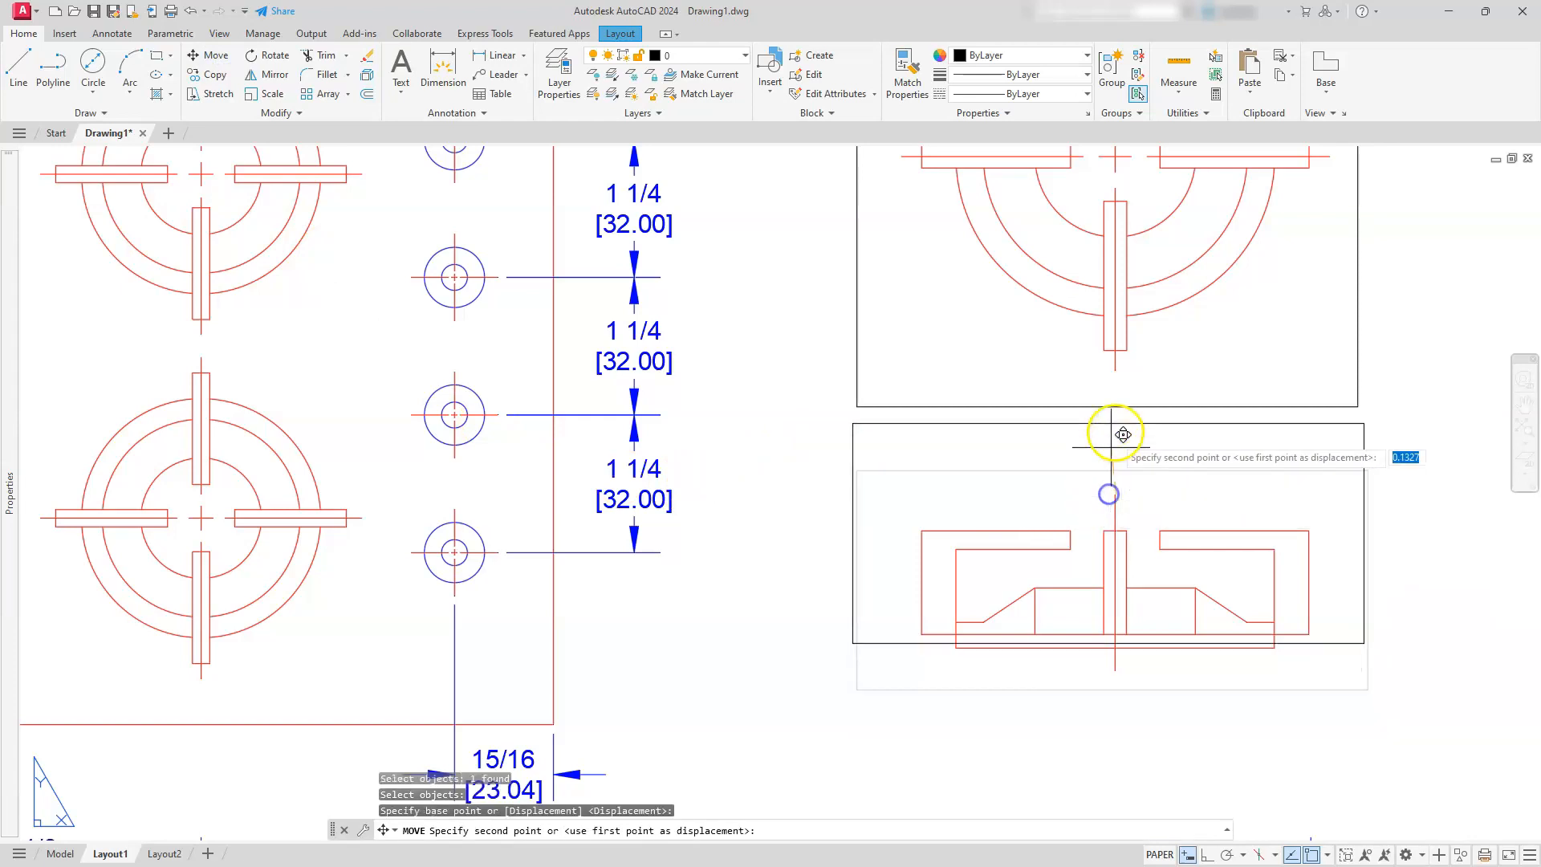
left_click(1119, 371)
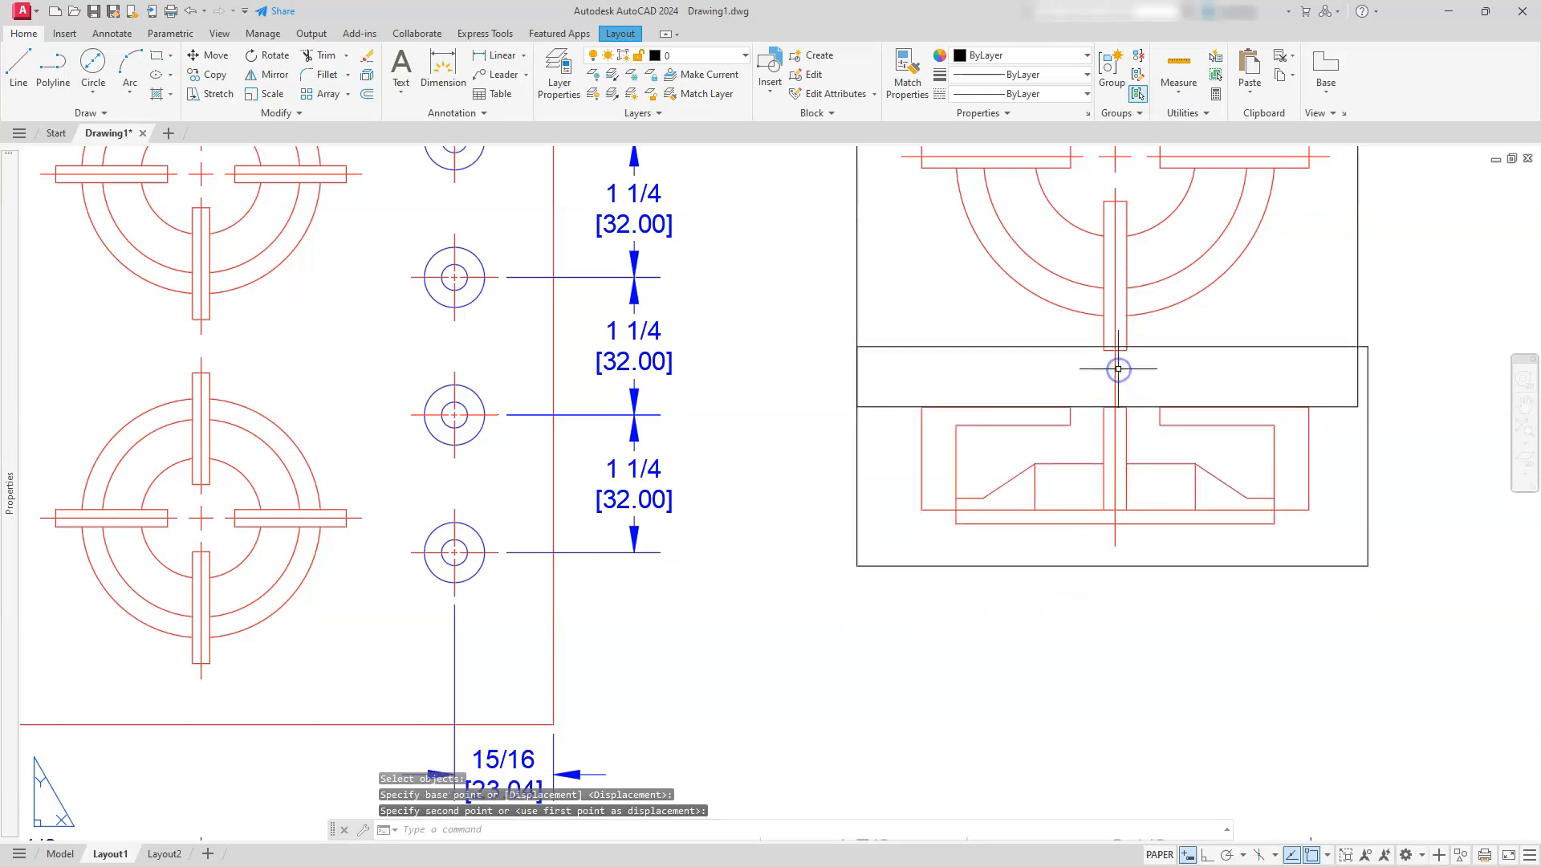
Move the lower burner viewport straight down about 0.97 units with Ortho on, clear of the top-view burner viewport
scroll(1118, 369, "down", 4)
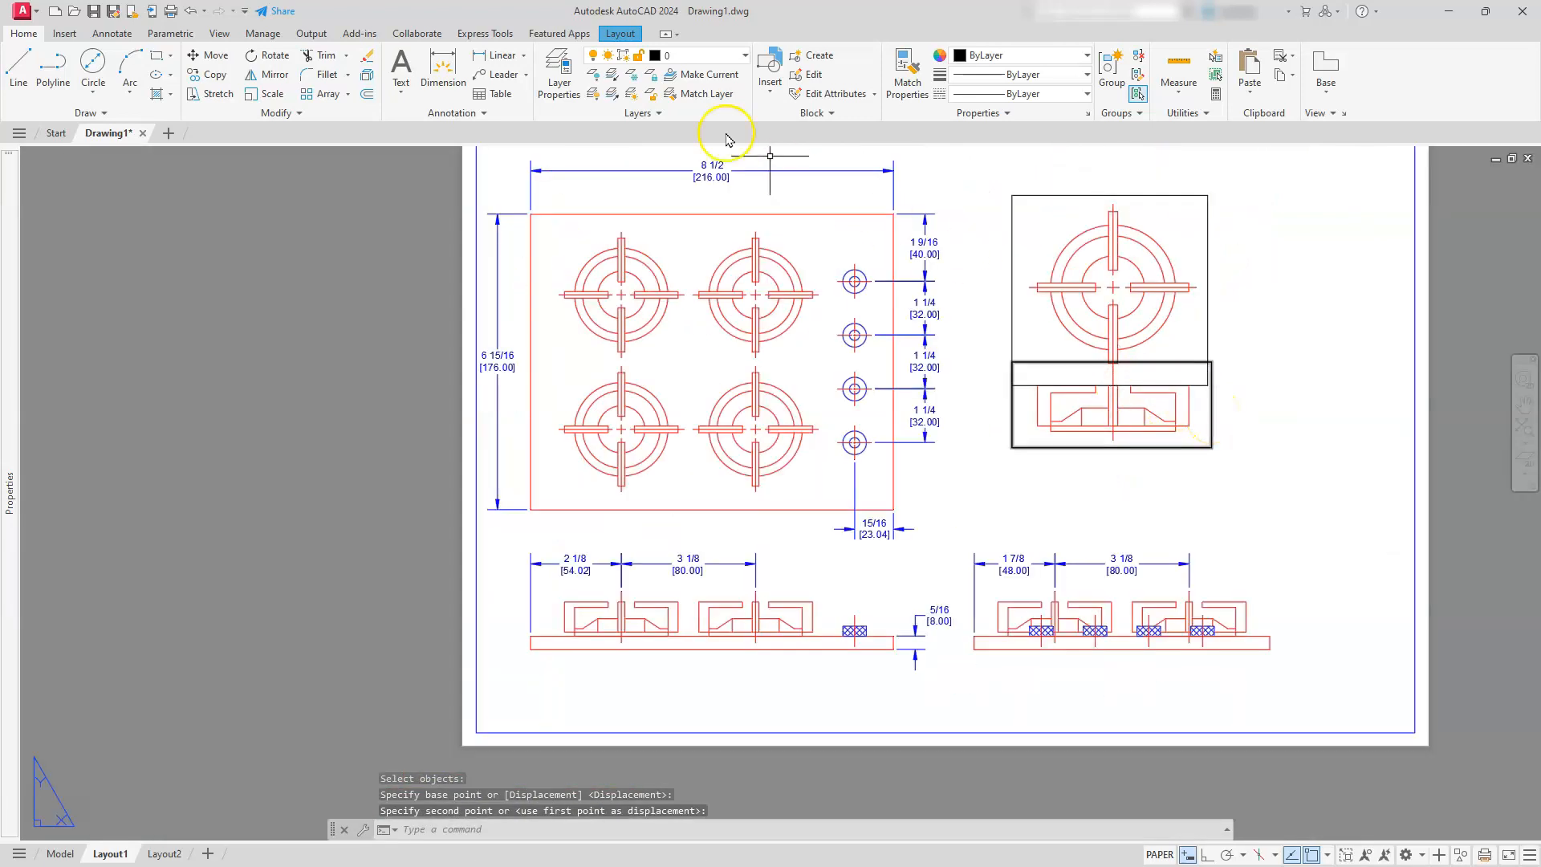
left_click(217, 58)
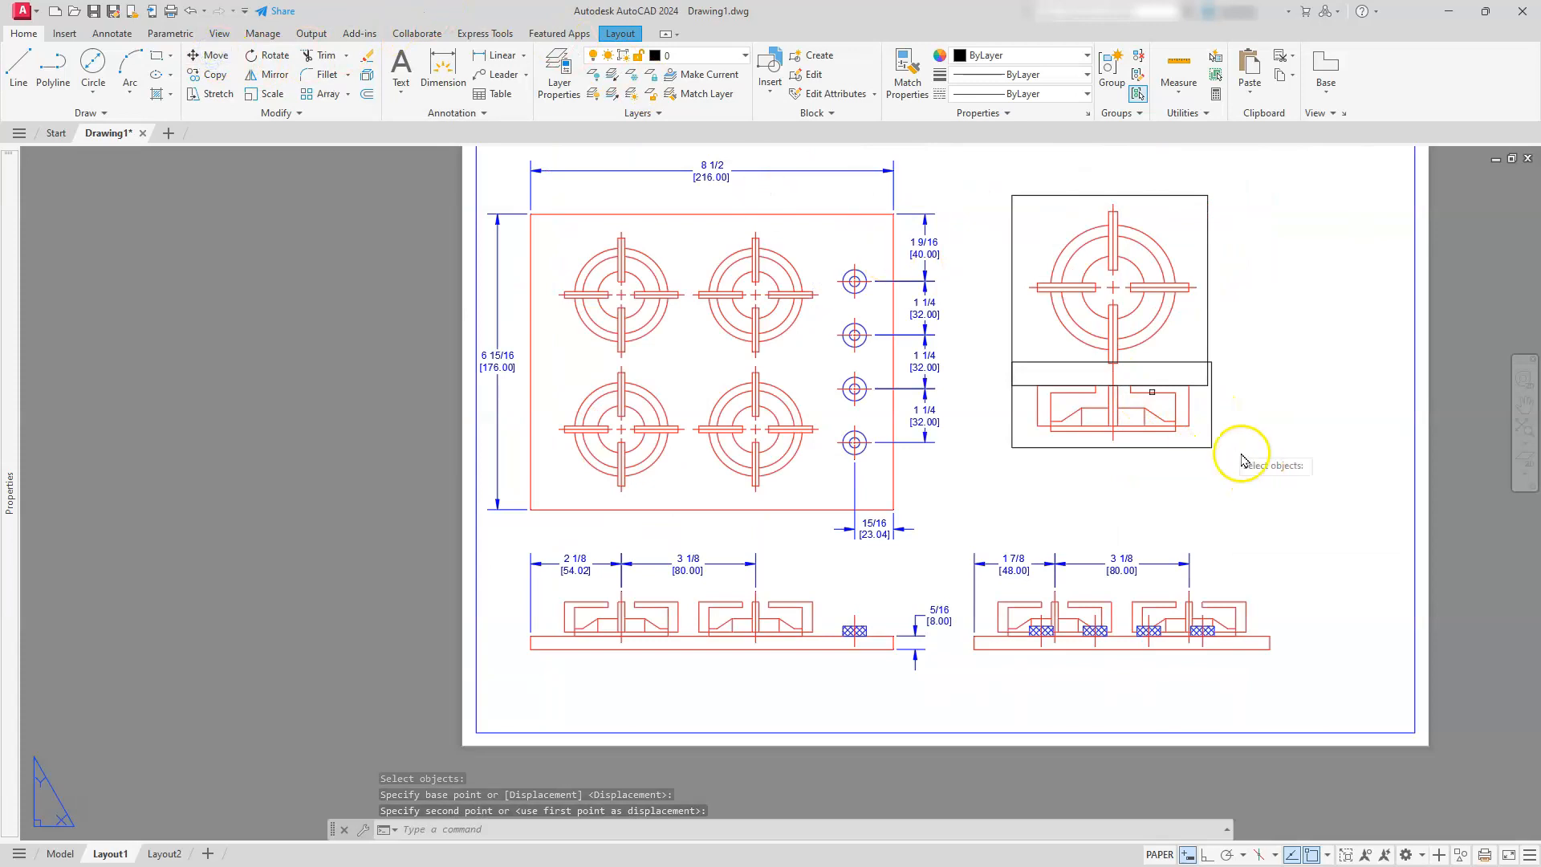
left_click(1207, 445)
key("Return")
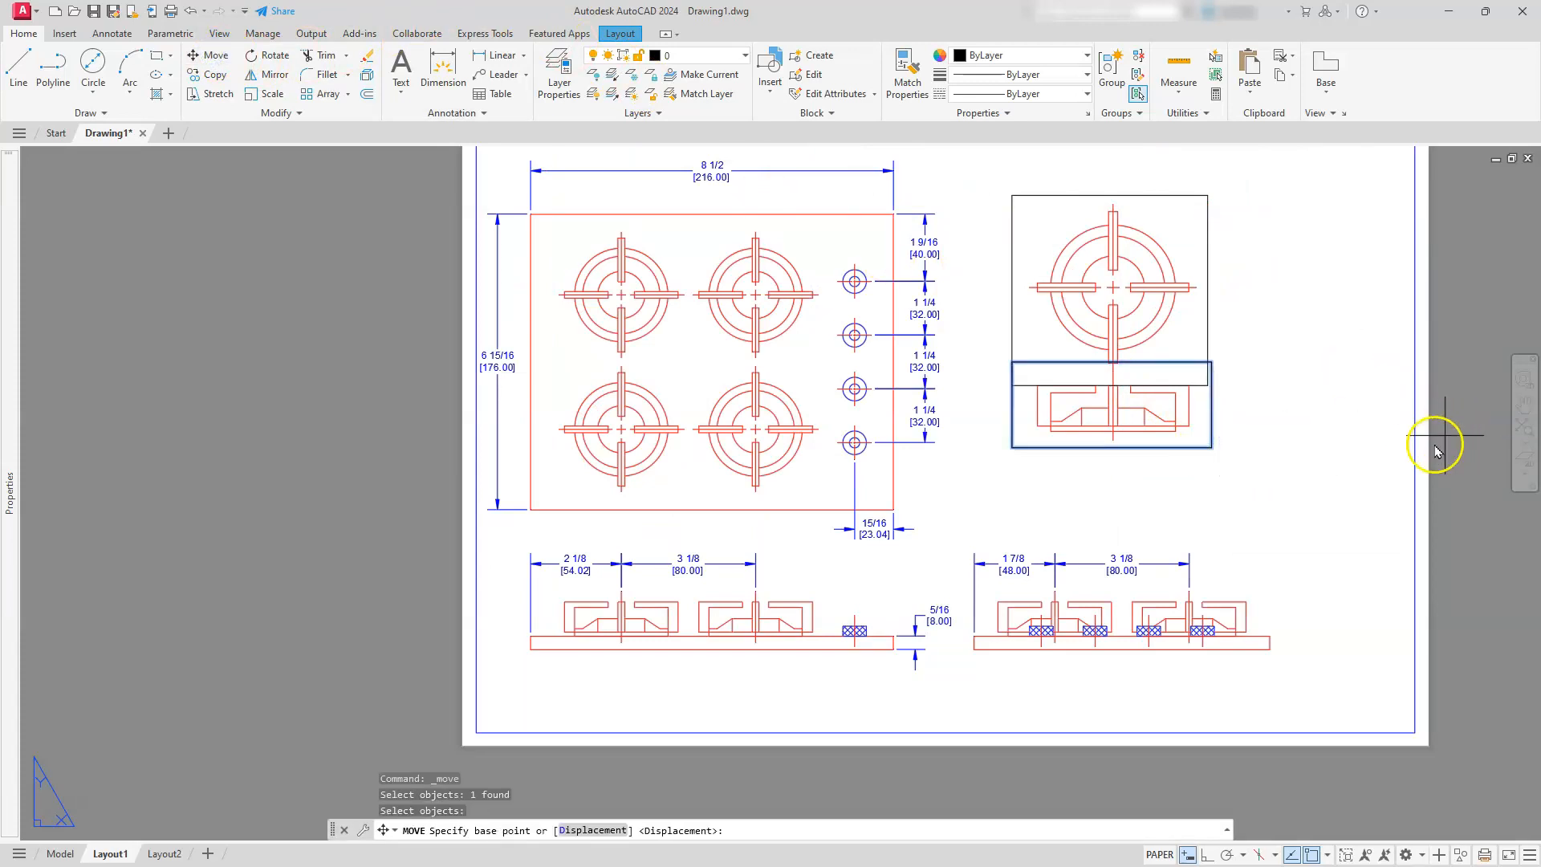
left_click(1455, 335)
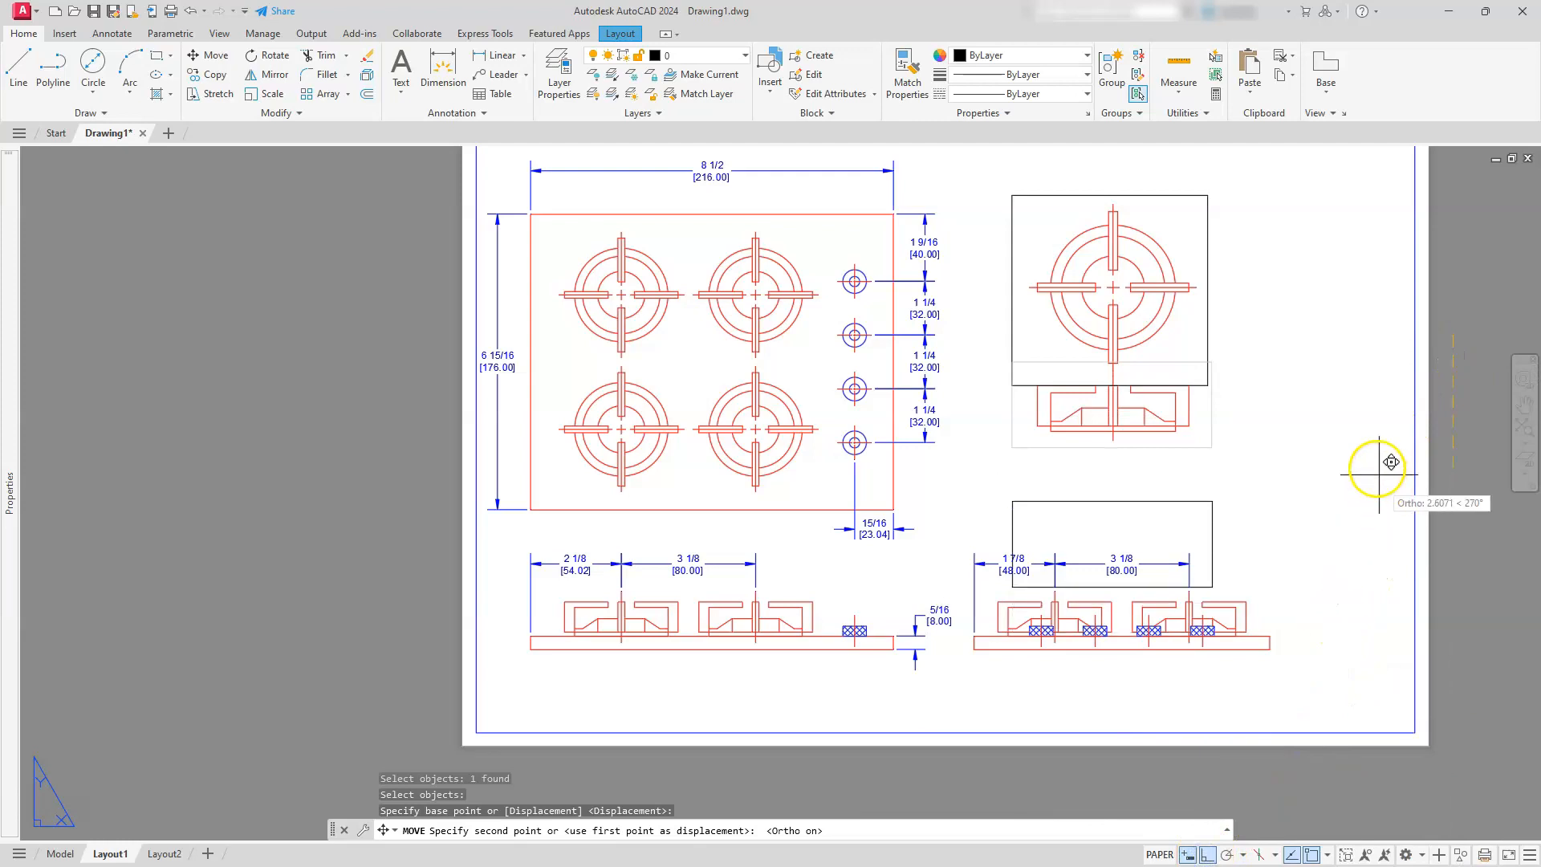
left_click(1454, 377)
Add a linear dimension for the overall width of the burner's front view, placed above it
scroll(936, 498, "up", 4)
middle_click_drag(1165, 478, 829, 643)
key("Escape")
key("Escape")
key("Escape")
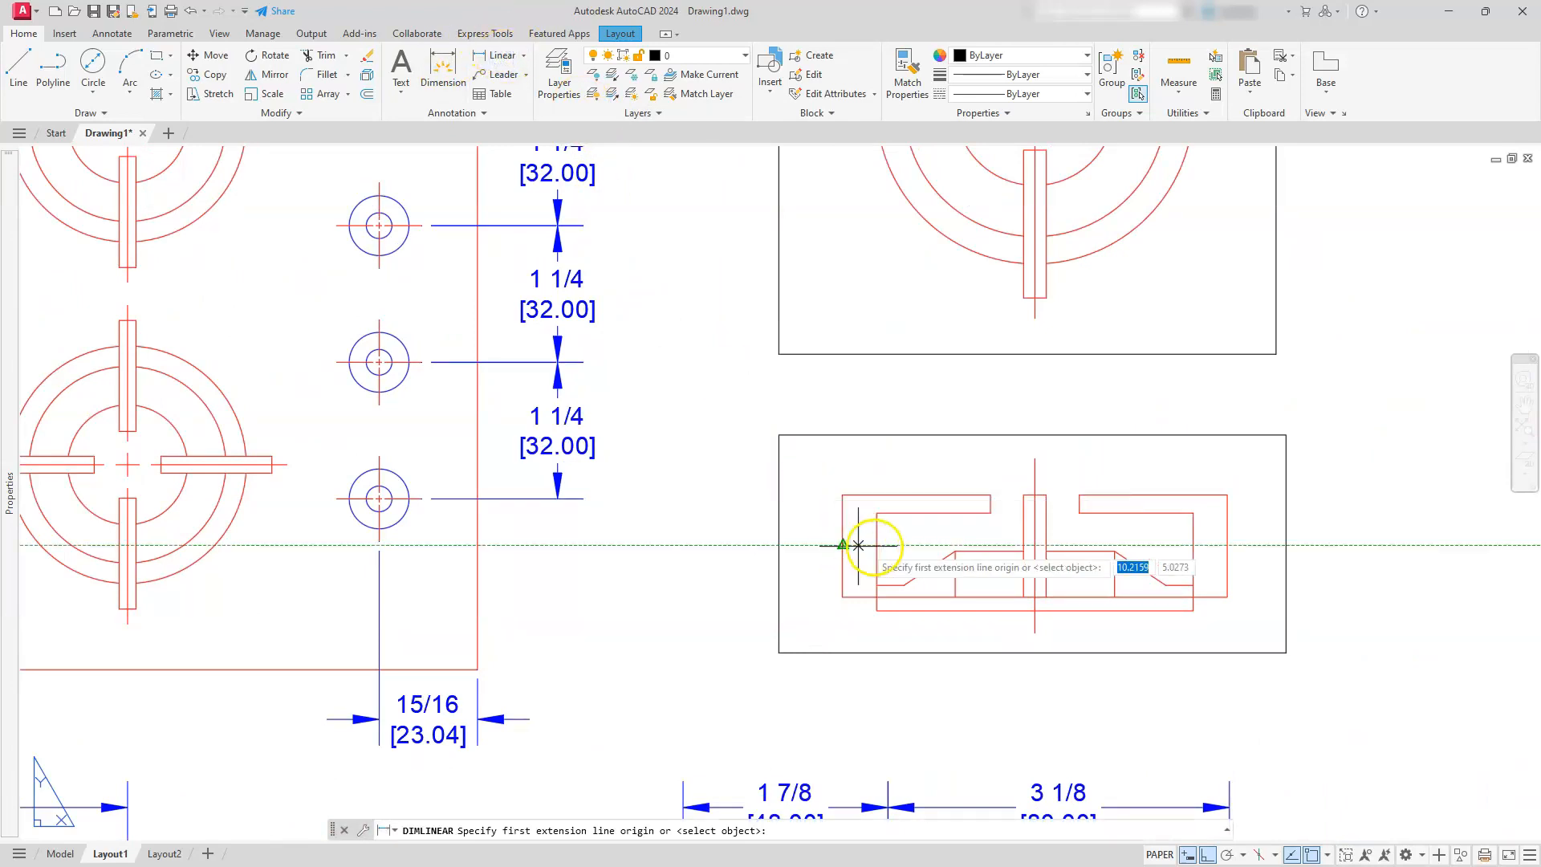
left_click(842, 495)
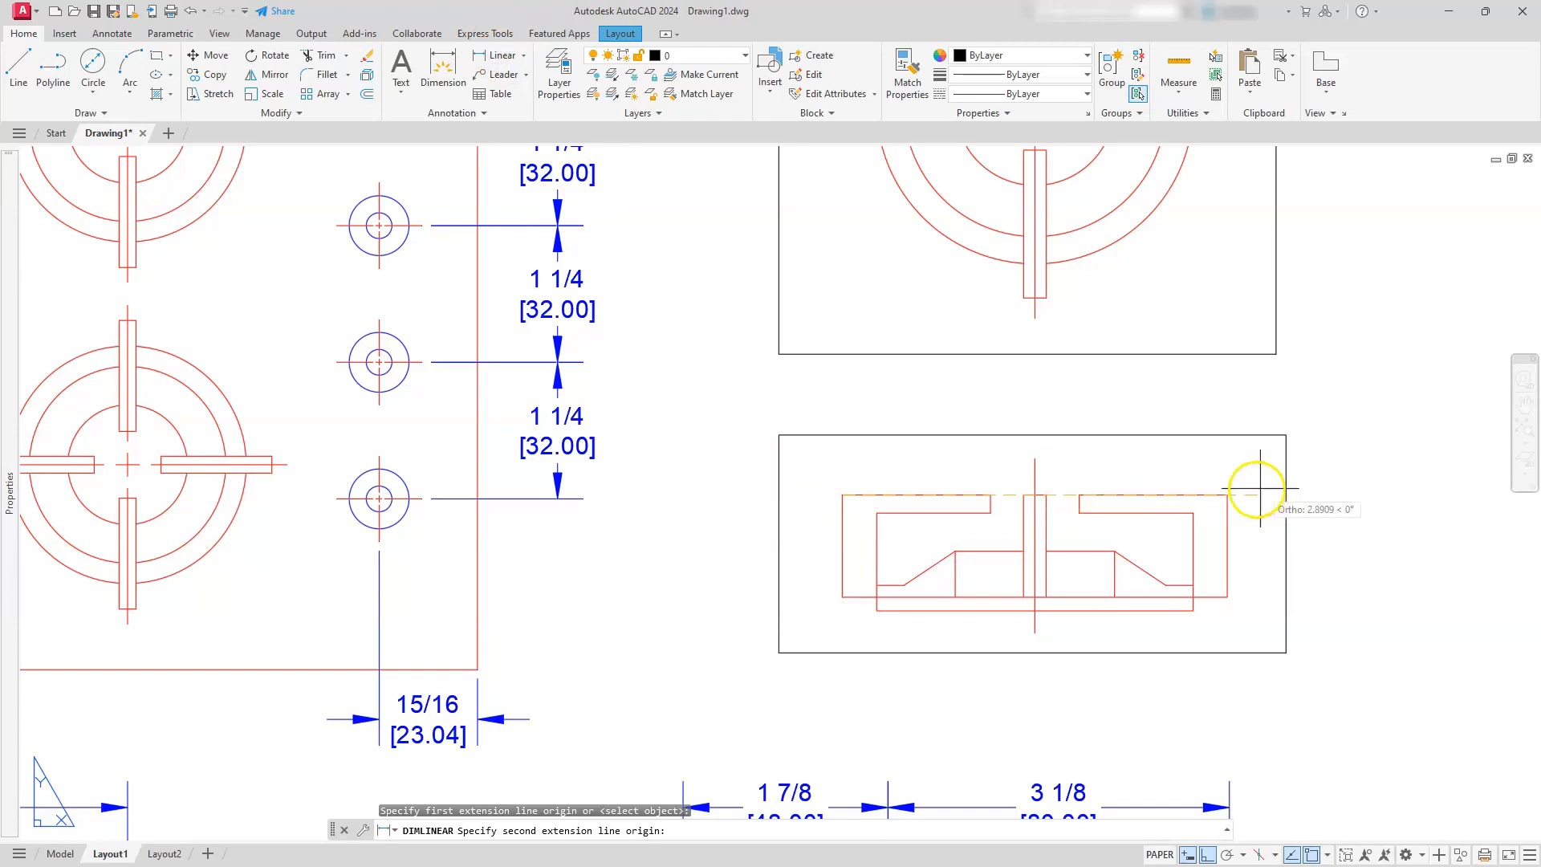
left_click(1181, 409)
key("Escape")
key("Escape")
key("Escape")
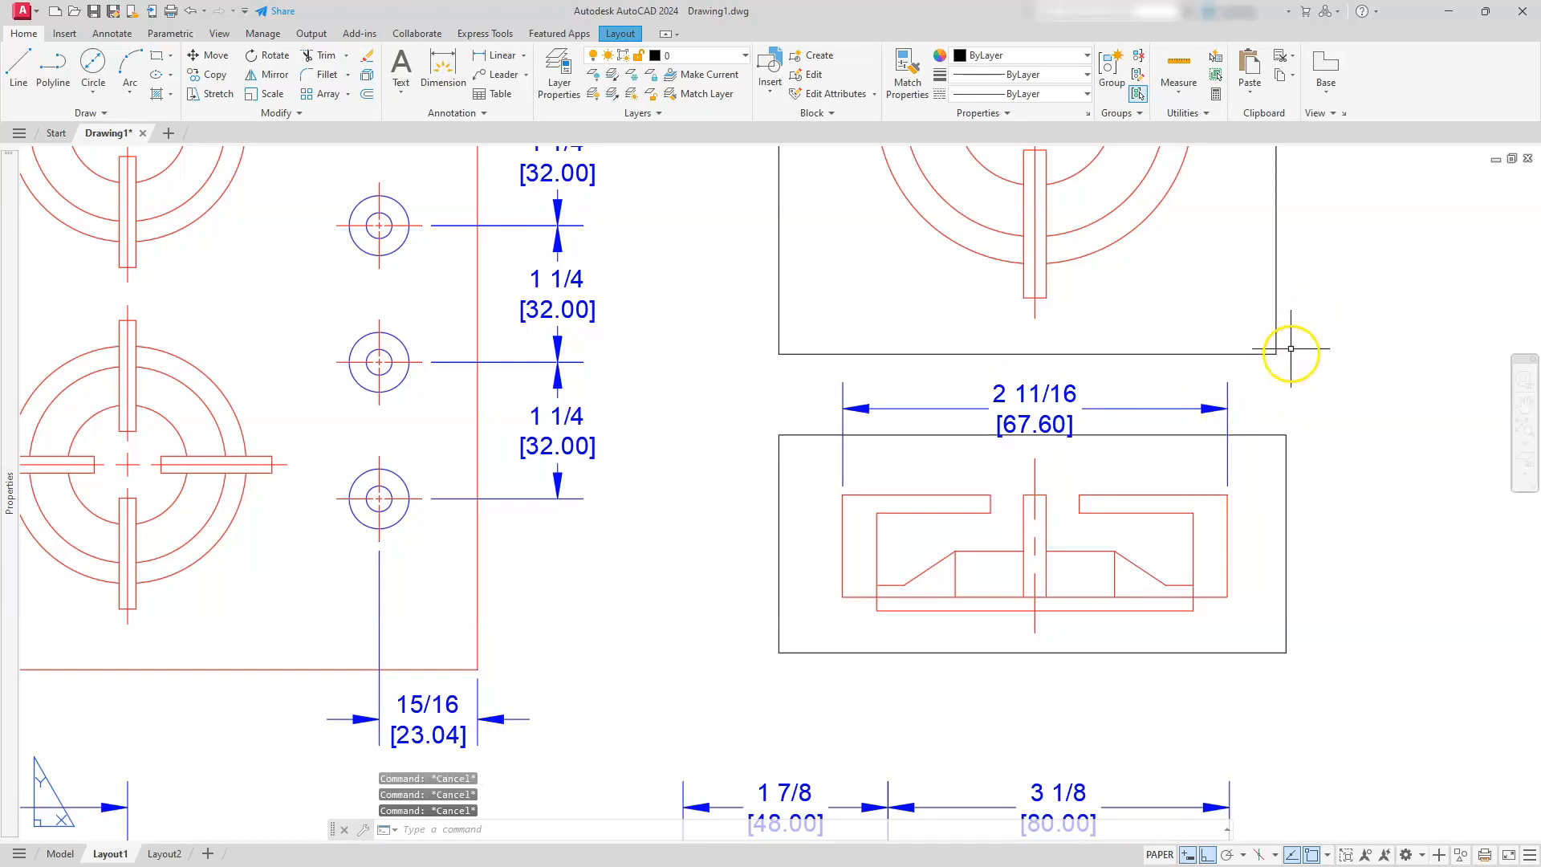
Put both burner detail viewport frames on the border layer
scroll(1291, 349, "down", 2)
left_click(1308, 330)
left_click(1272, 441)
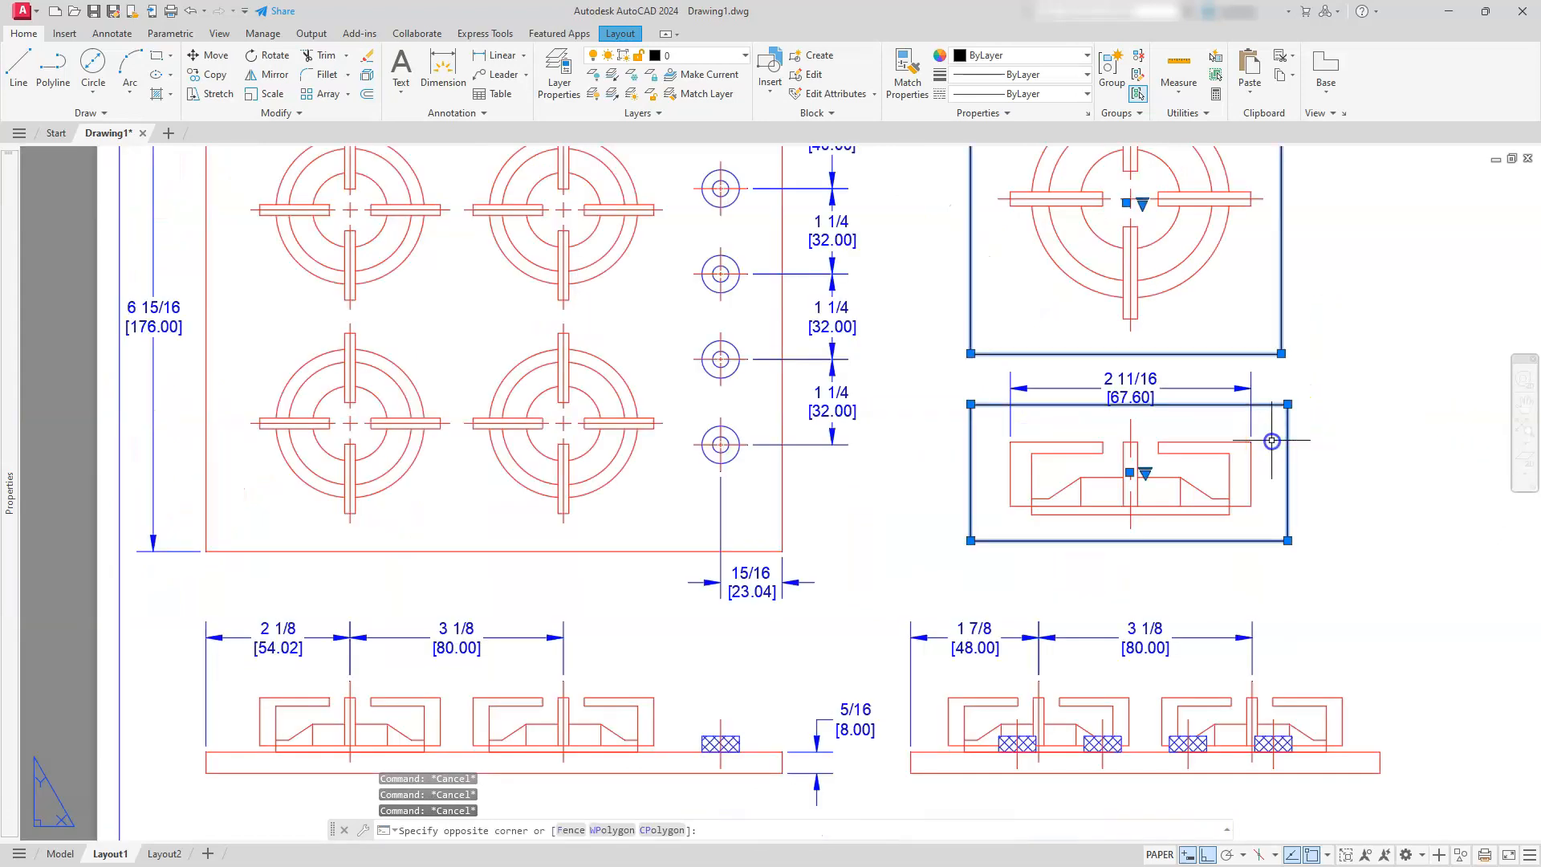
left_click(710, 63)
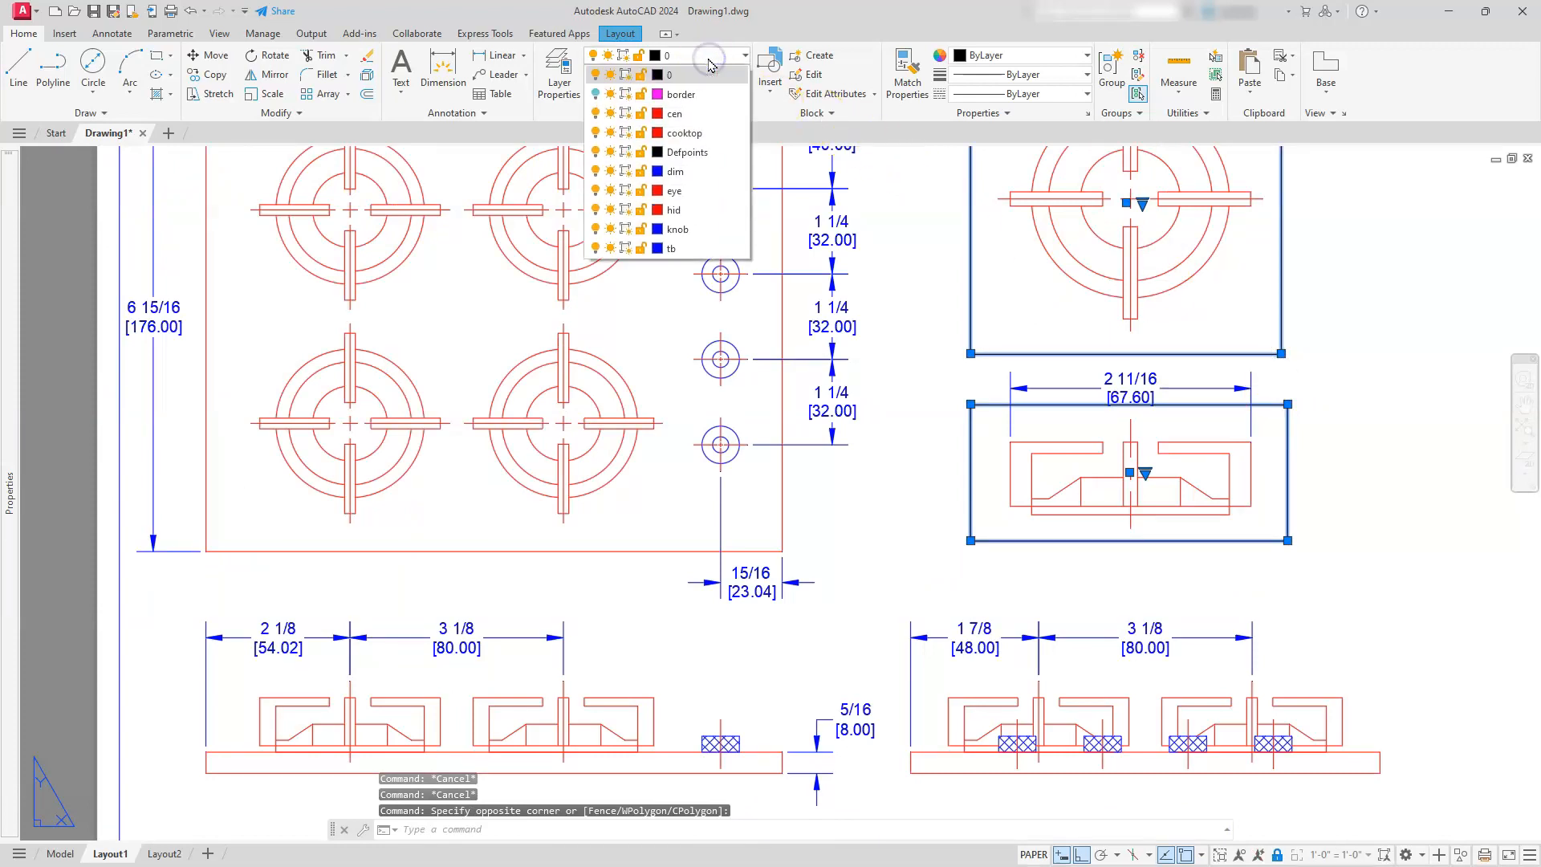
left_click(695, 103)
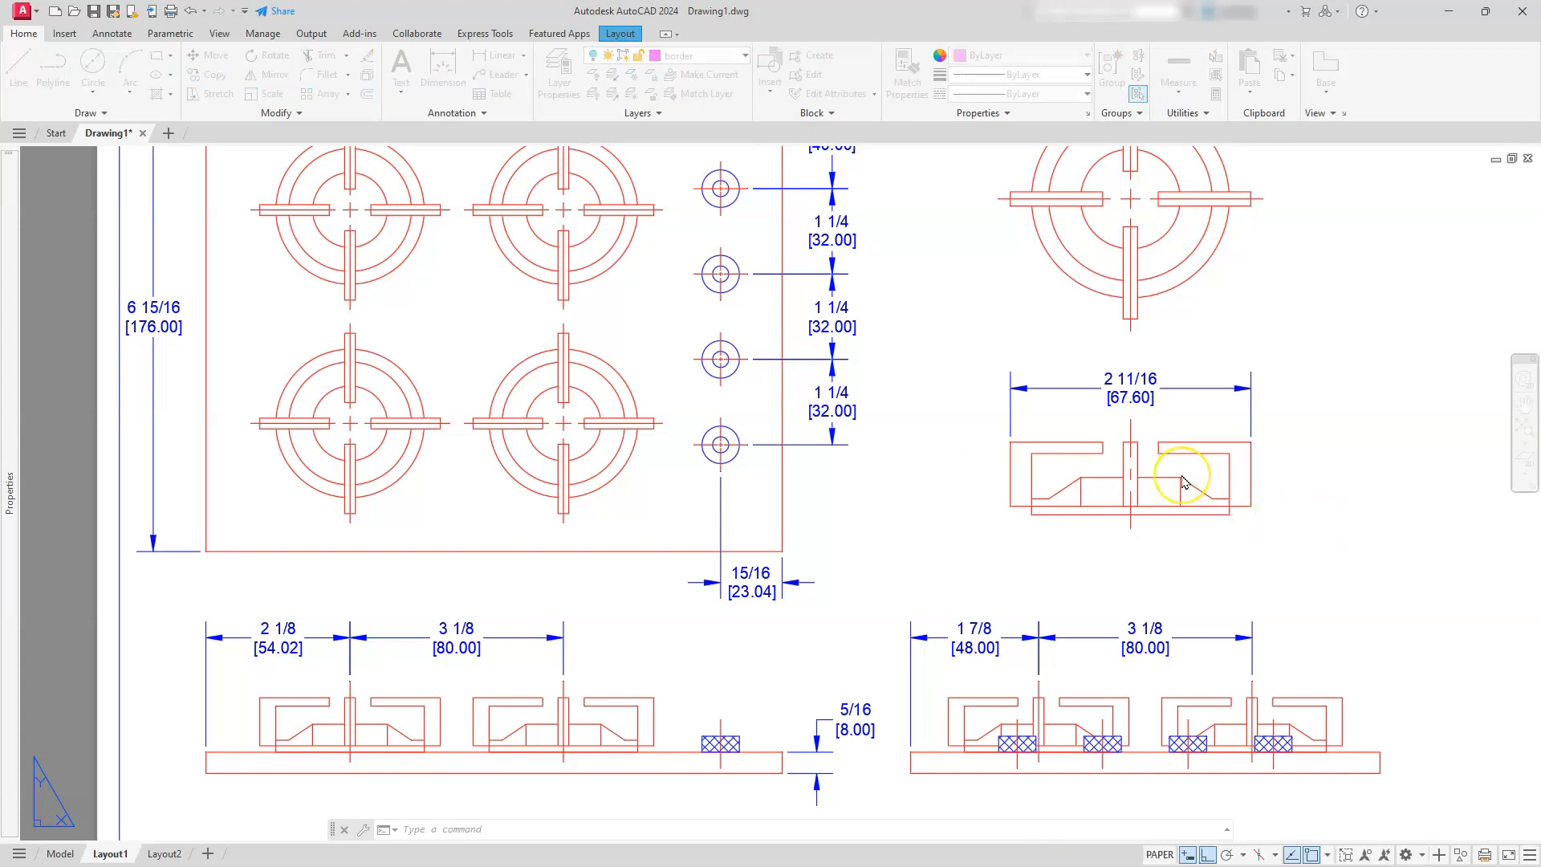
Add a linear dimension for the overall height of the front-view burner, placed on its left side
scroll(1182, 481, "up", 2)
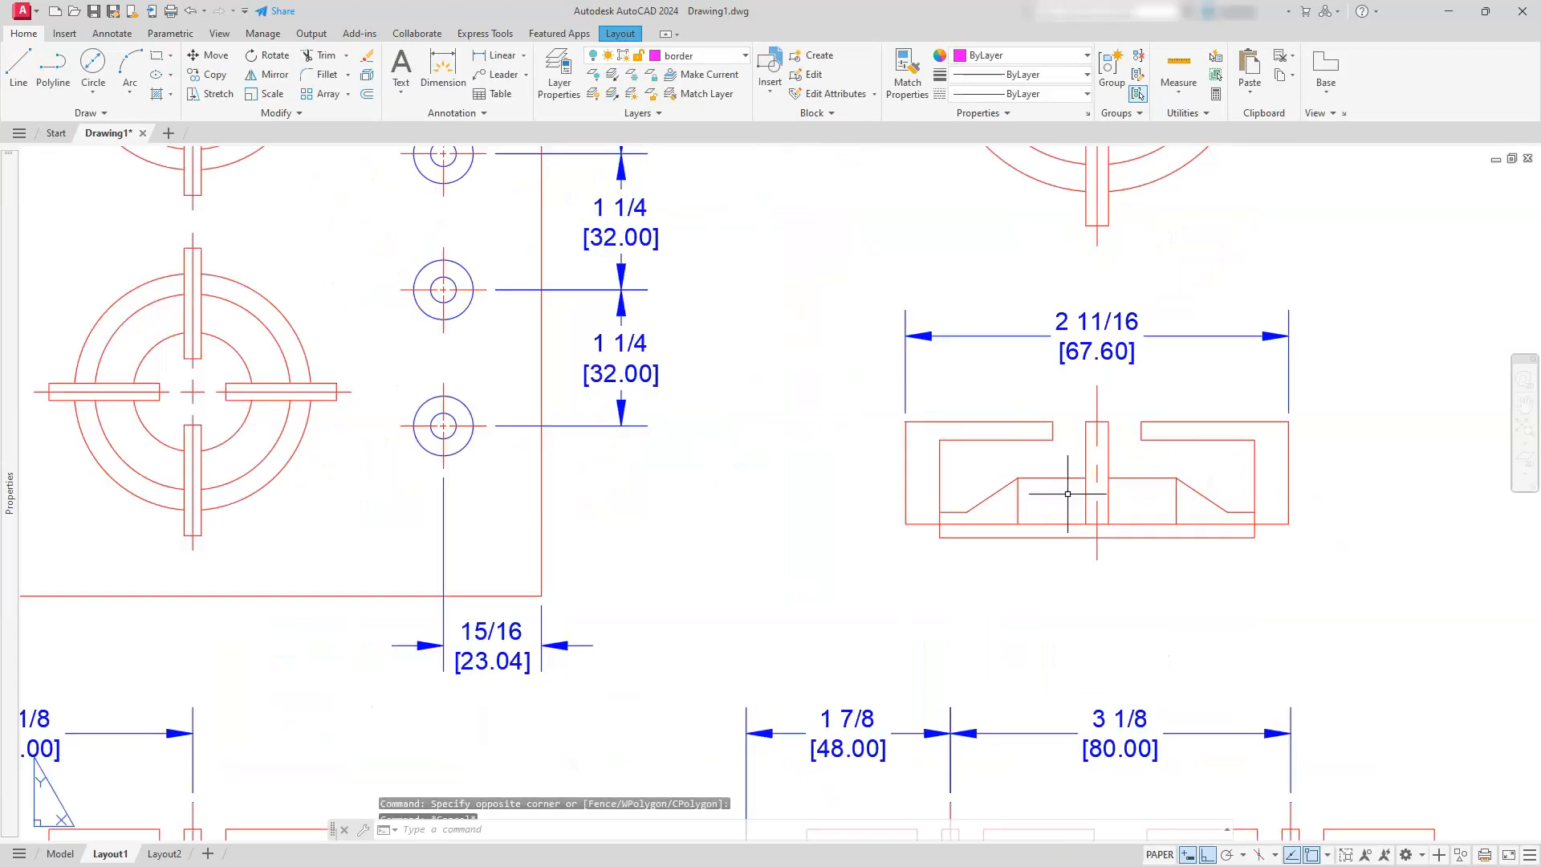
left_click(508, 54)
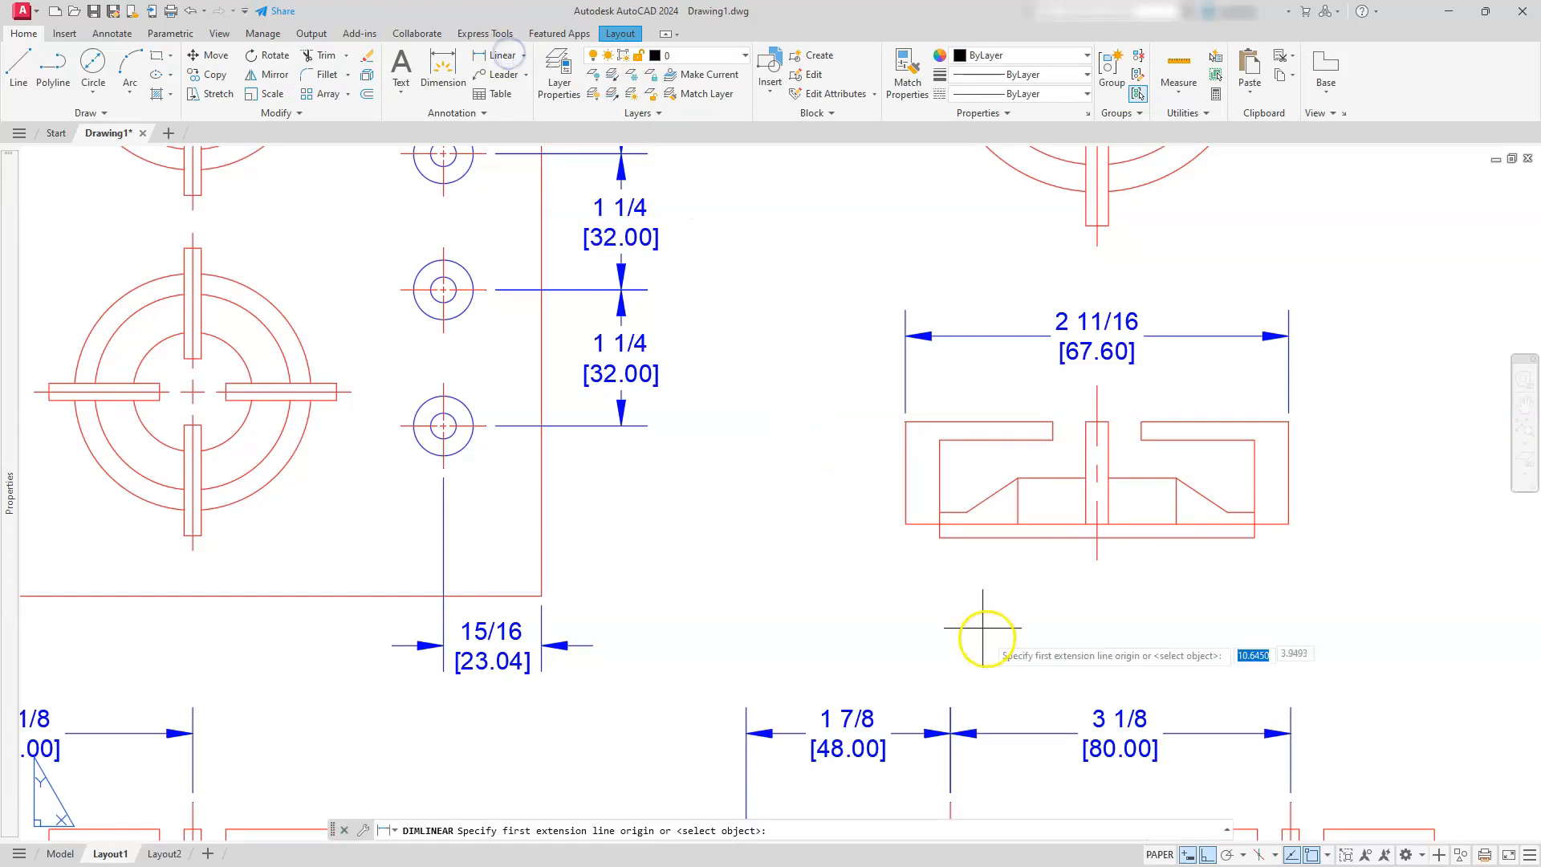
left_click(957, 538)
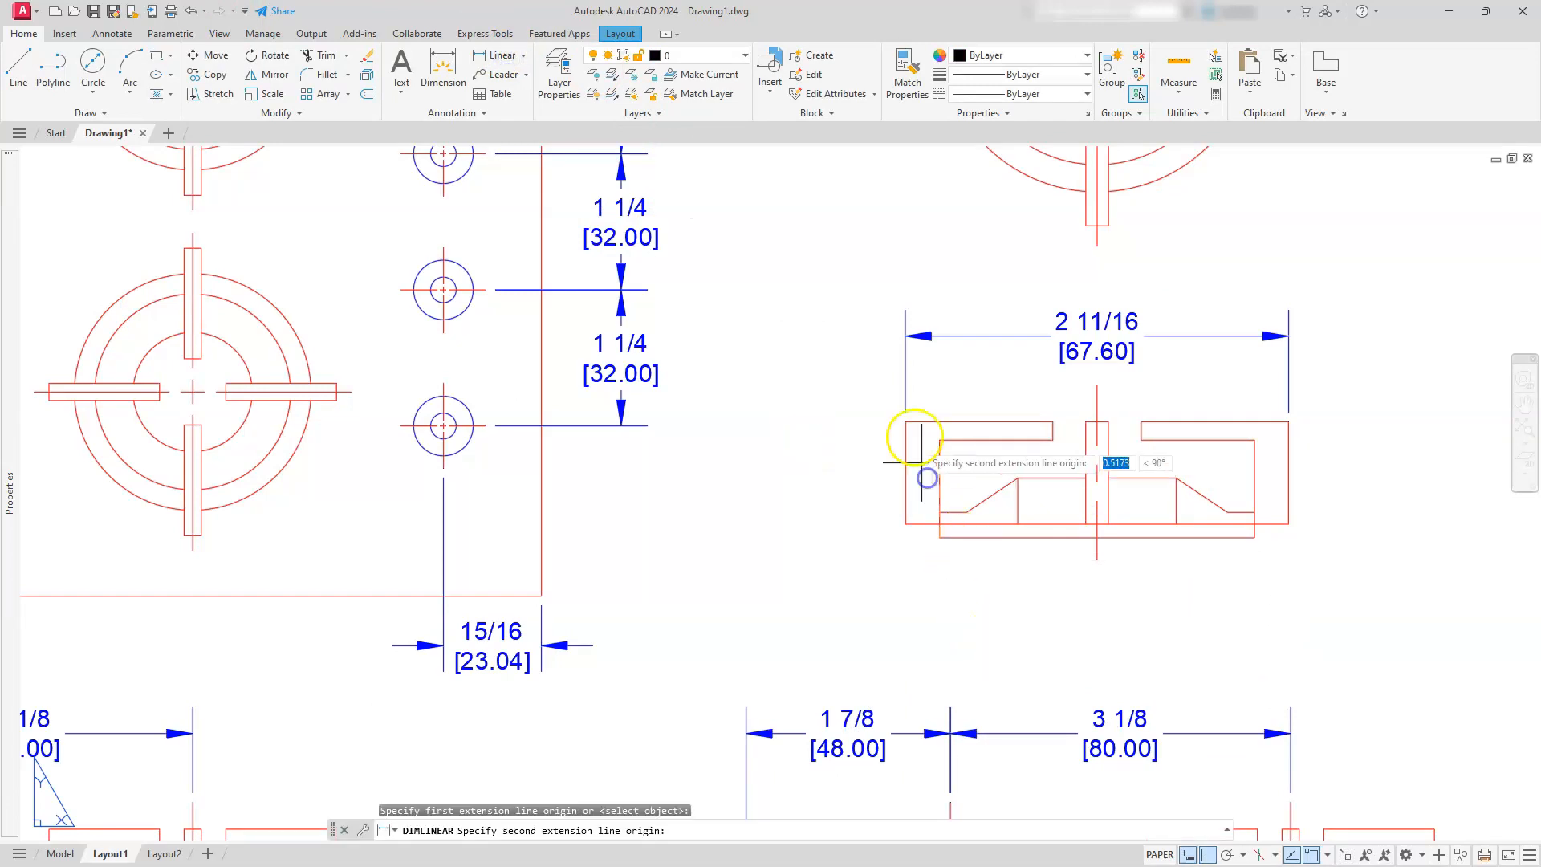
left_click(909, 424)
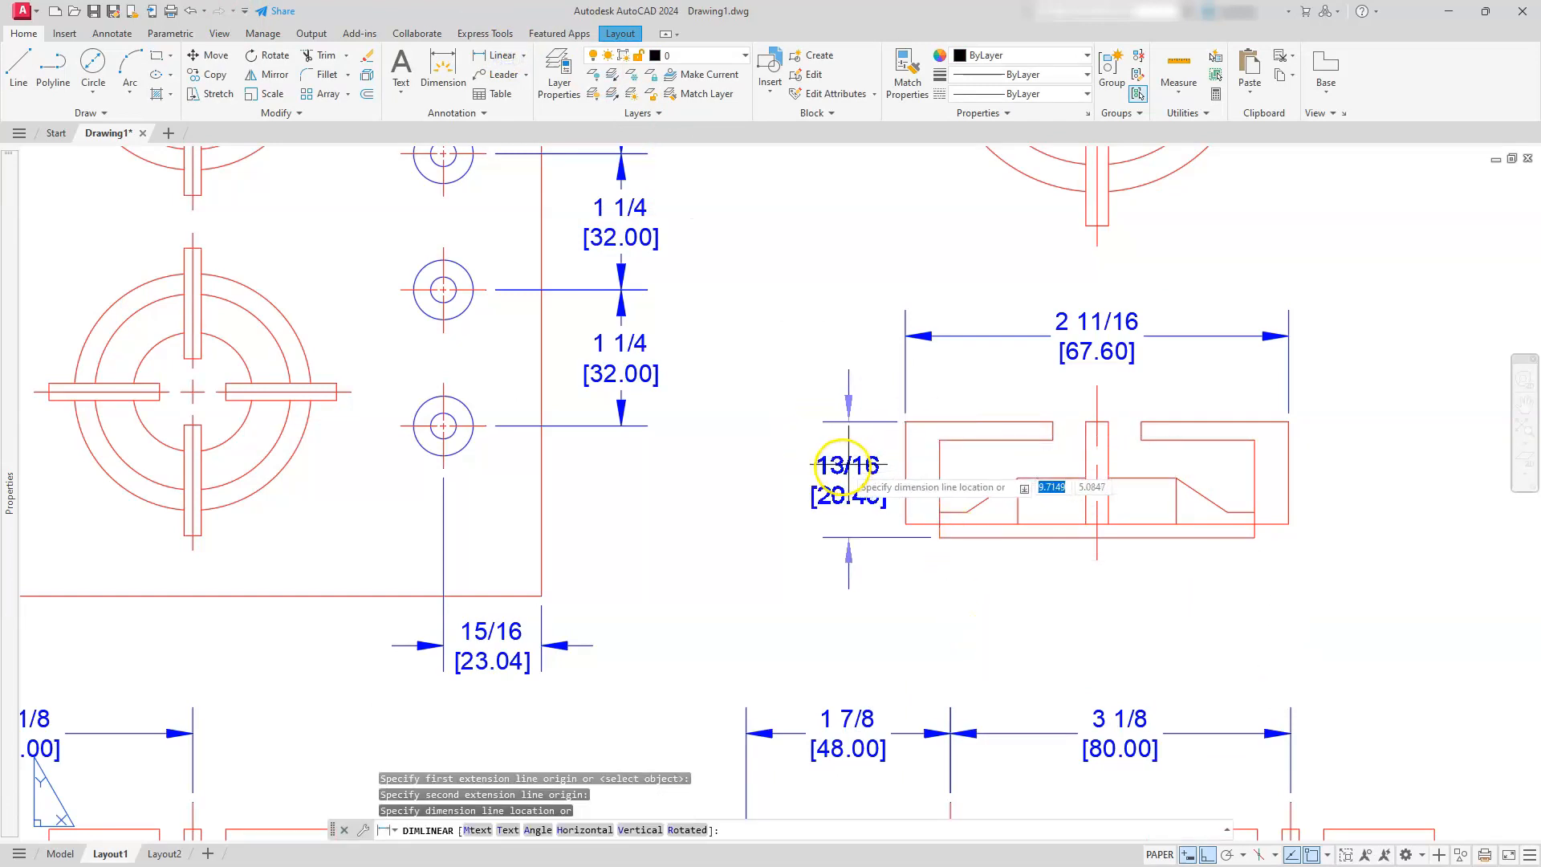
left_click(790, 464)
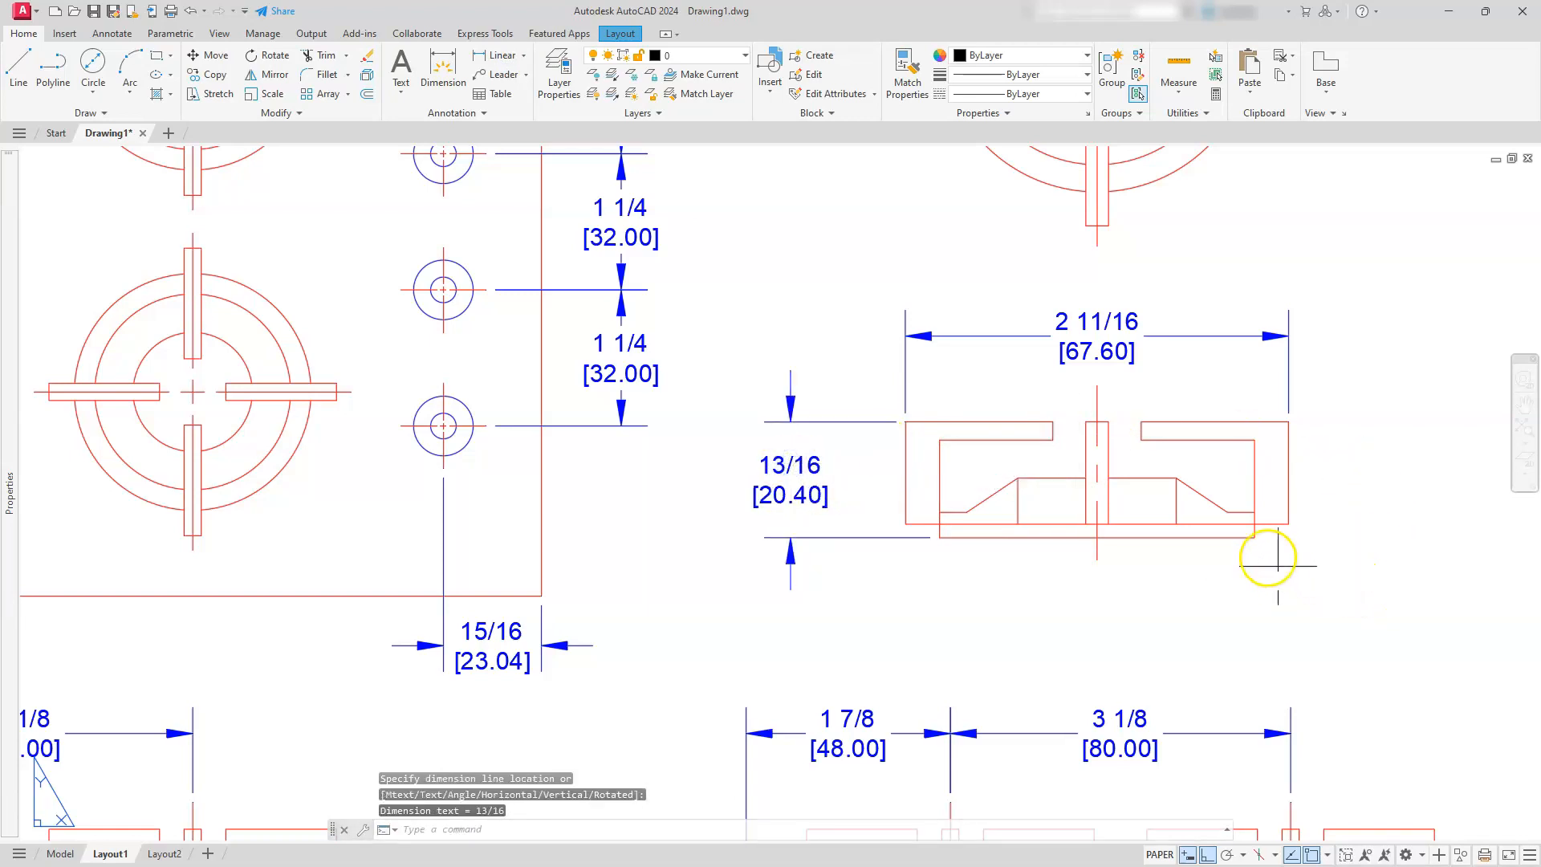
Dimension the height from the burner's base to the underside of the grate arm, placed on the right side of the front view
key("Return")
left_click(1254, 536)
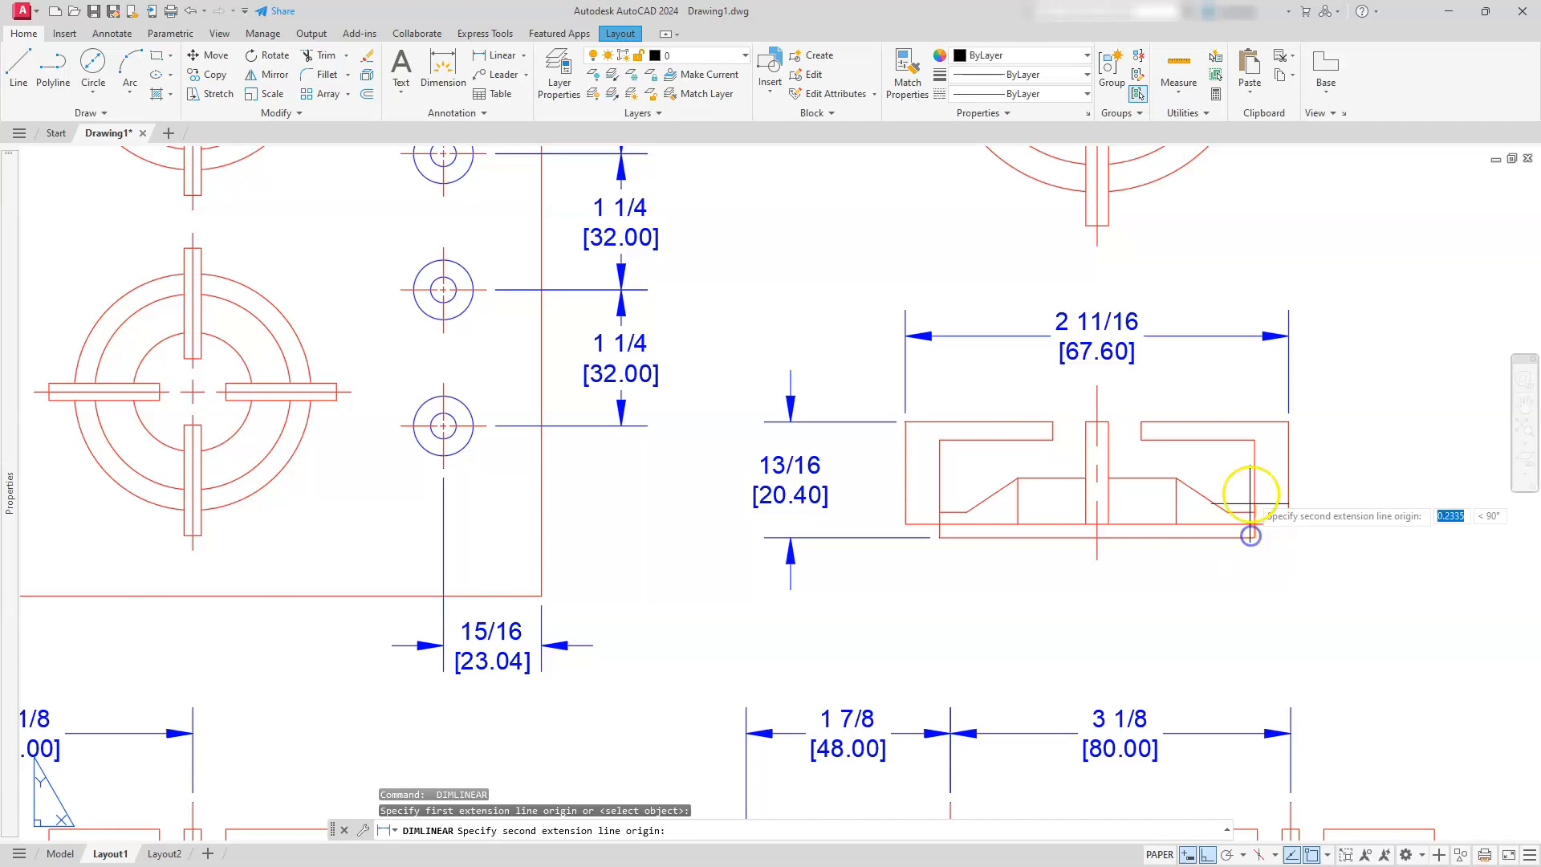
left_click(1255, 457)
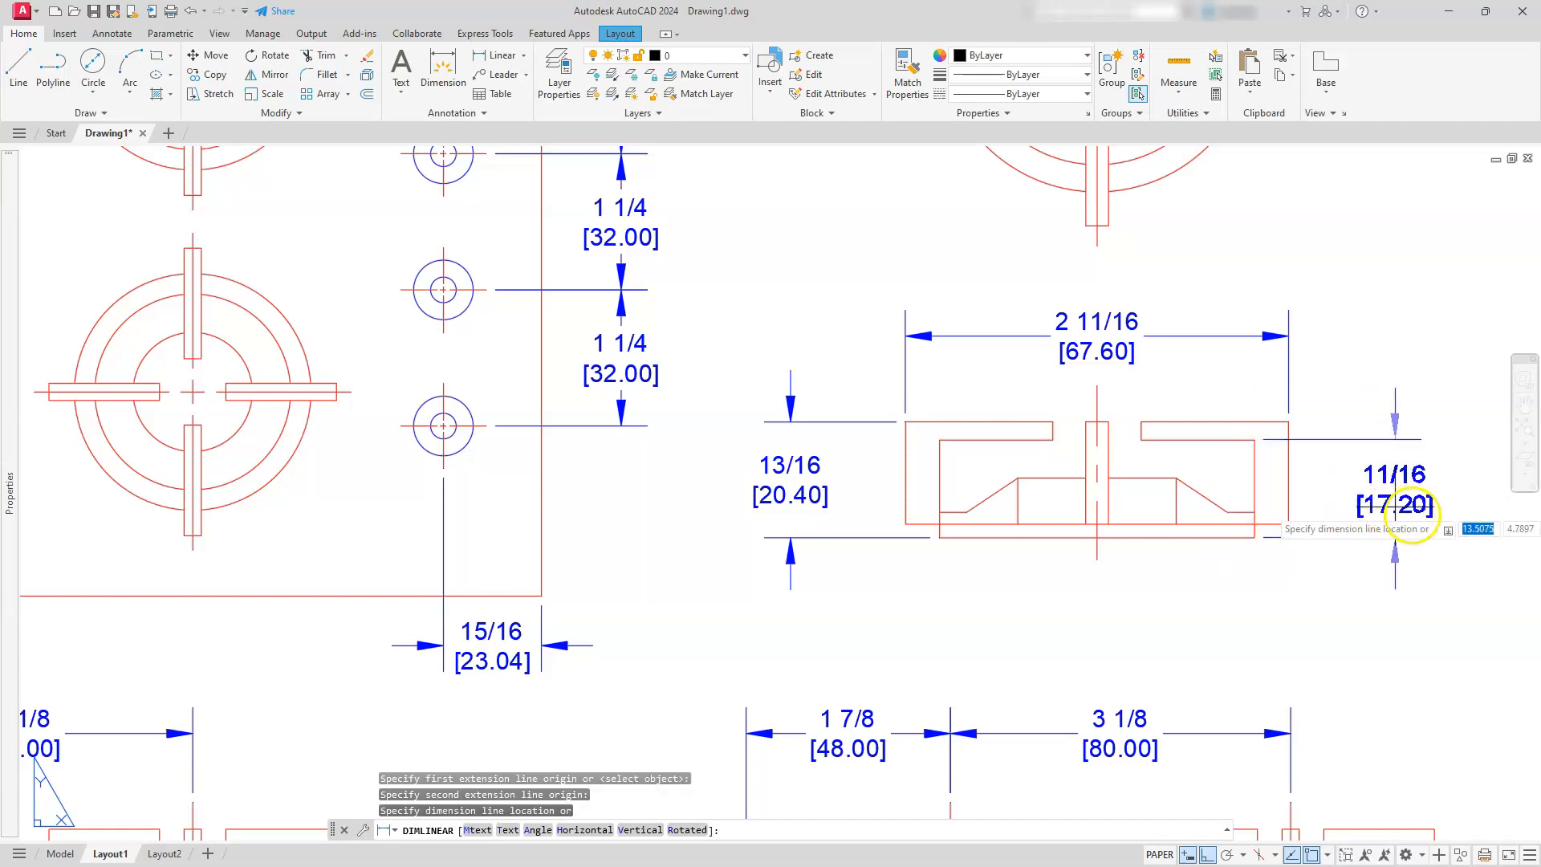
left_click(1424, 517)
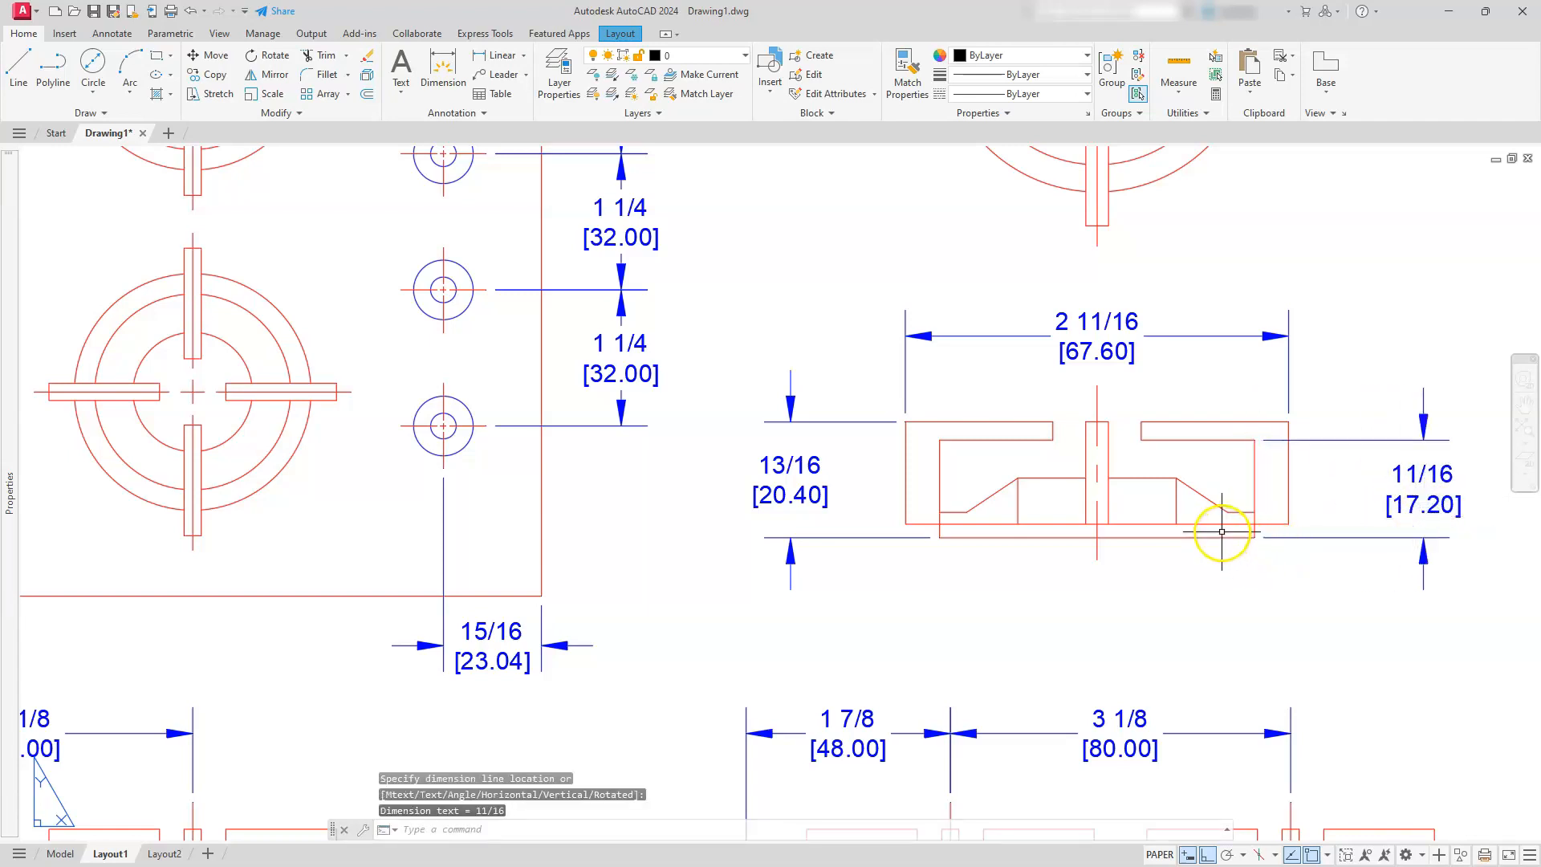
Dimension the height from the front-view burner's base to the top of its raised centre, placed just right of the centre post
key("Return")
scroll(1222, 532, "up", 2)
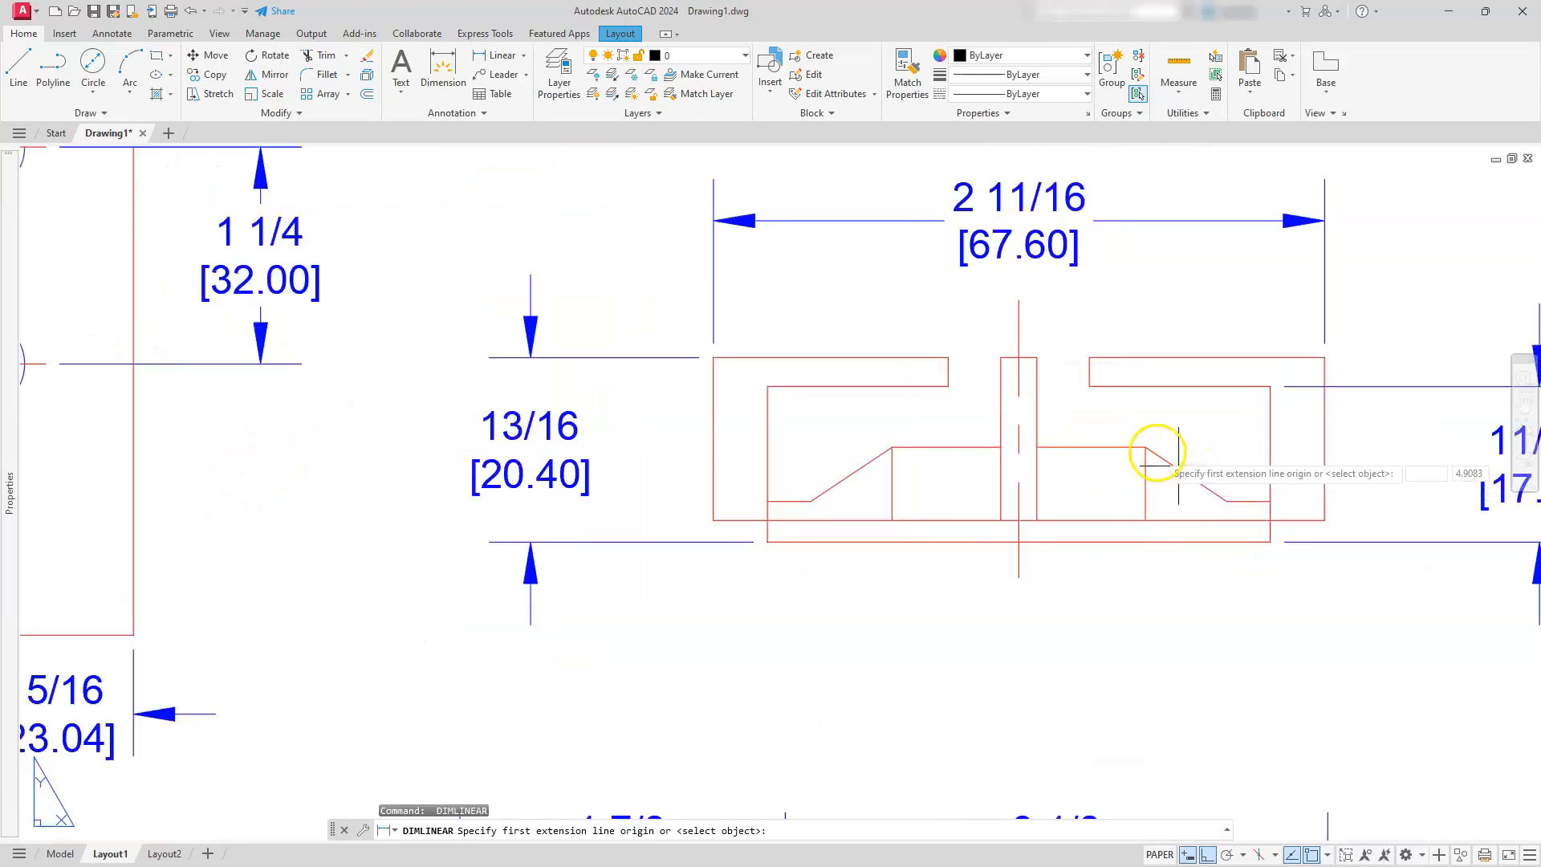
left_click(1176, 477)
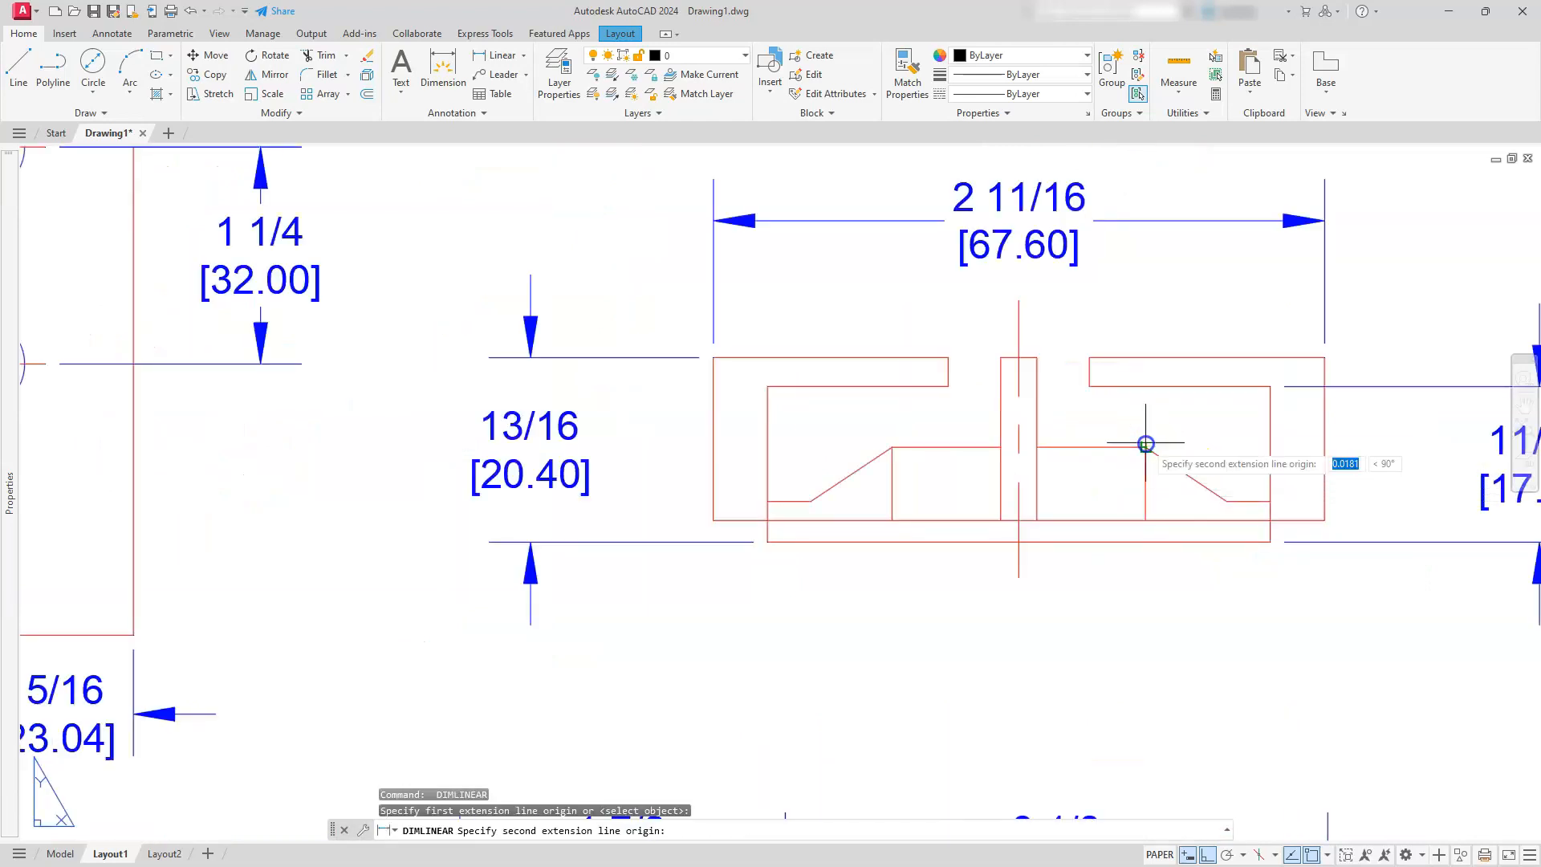
left_click(1145, 542)
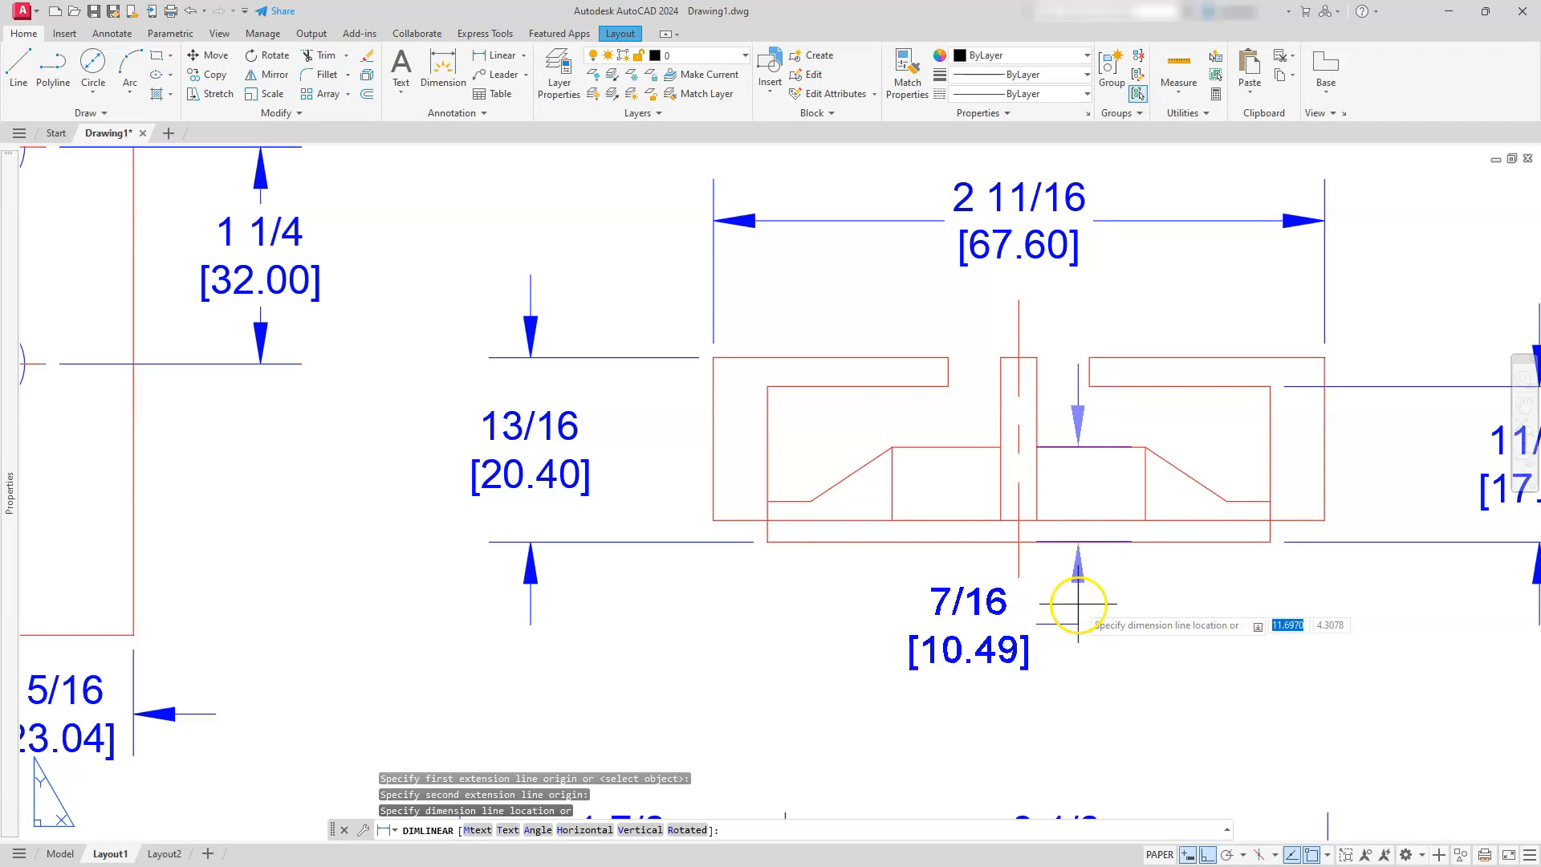
left_click(1076, 604)
Dimension the small height between the burner's outer rim and the bottom of the grate leg, right of the front view
key("Return")
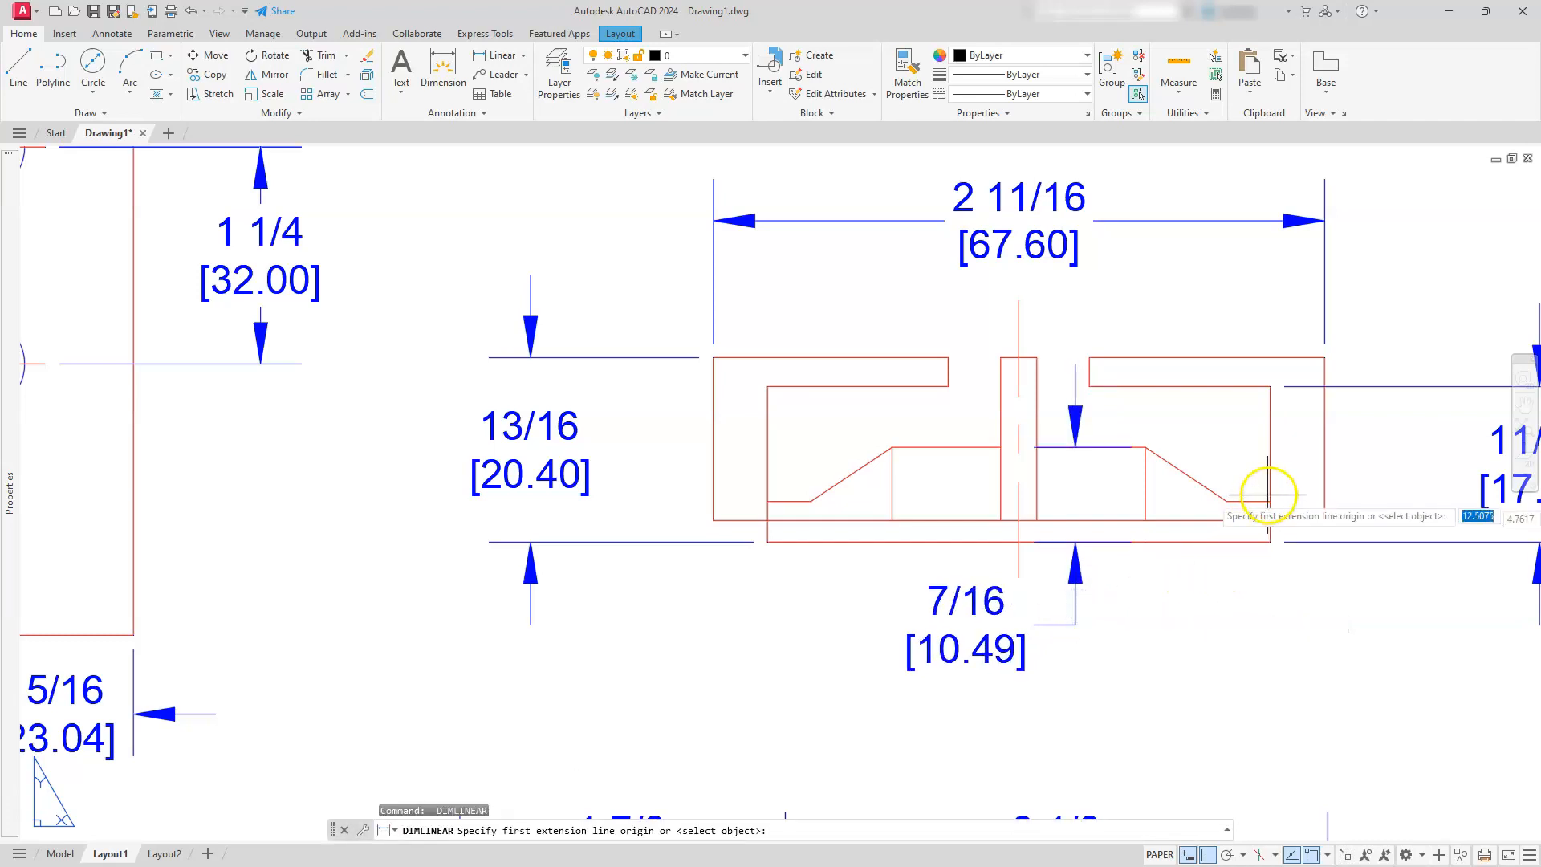
left_click(1271, 501)
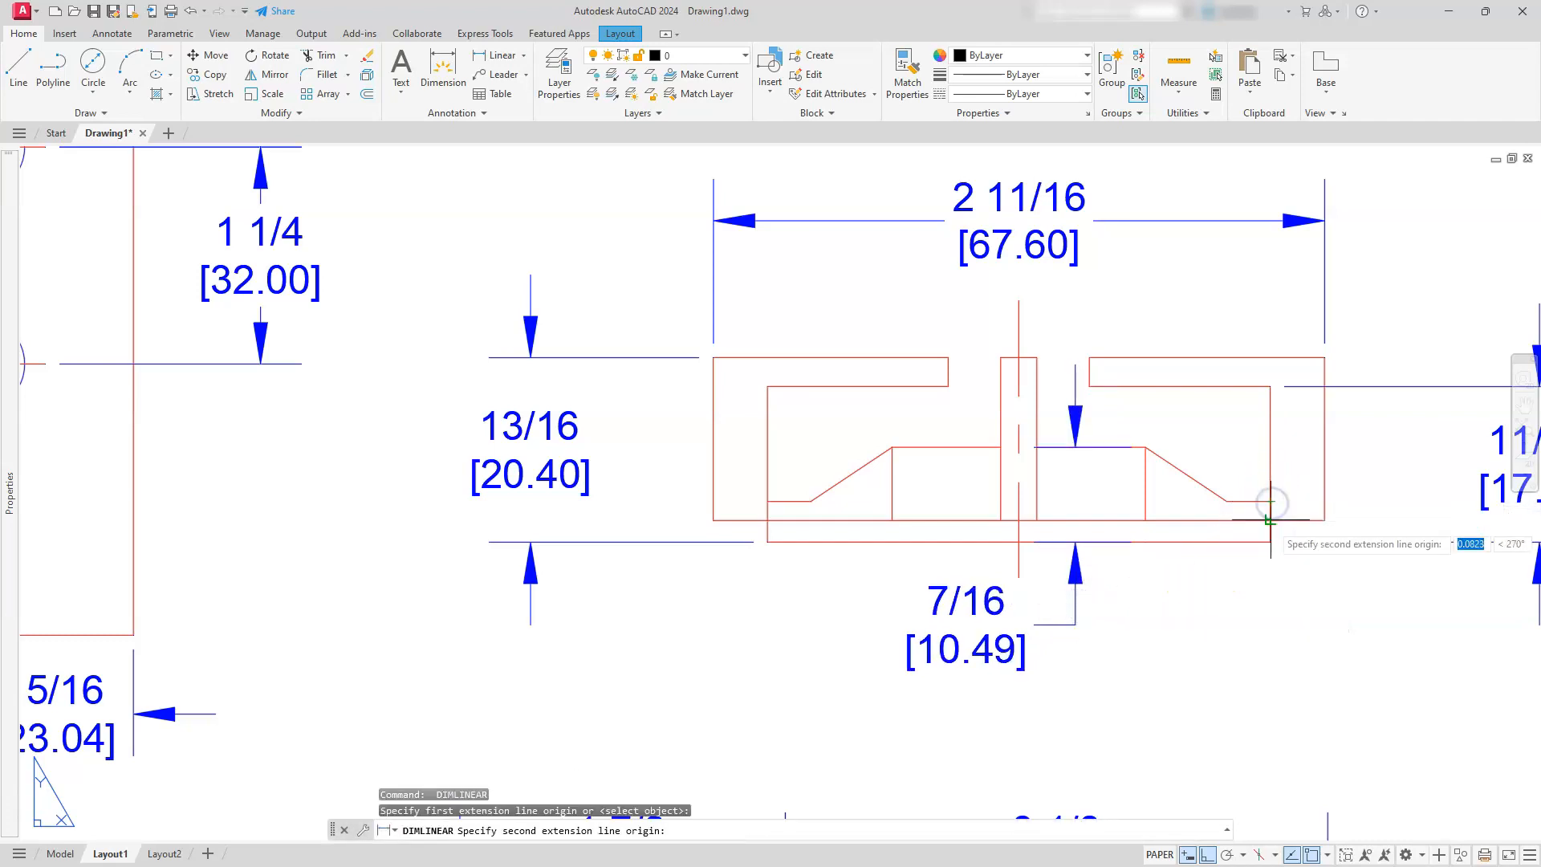
left_click(1330, 523)
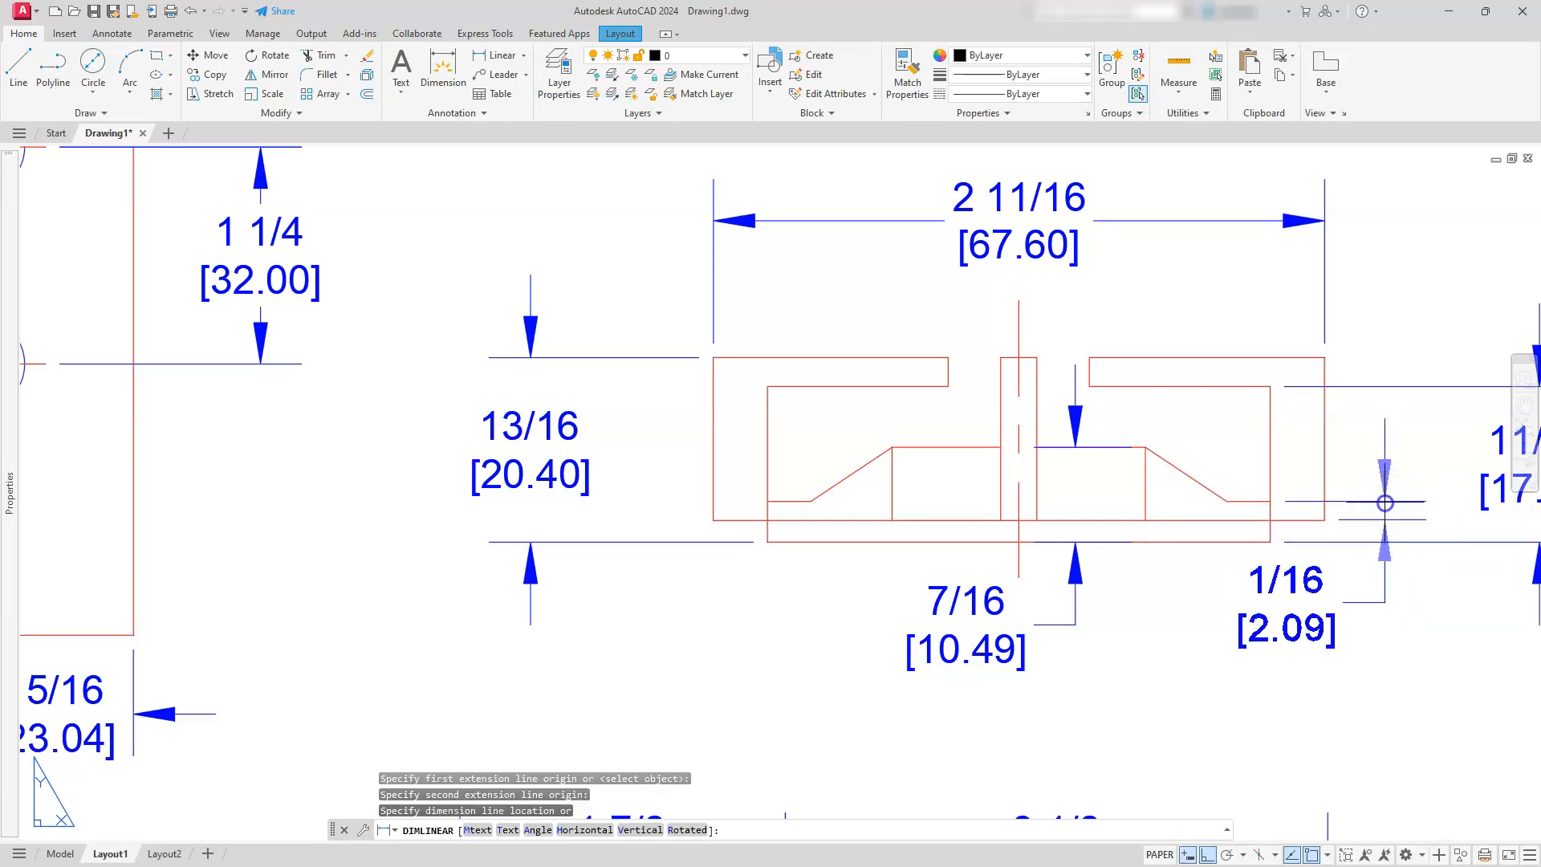
left_click(1382, 506)
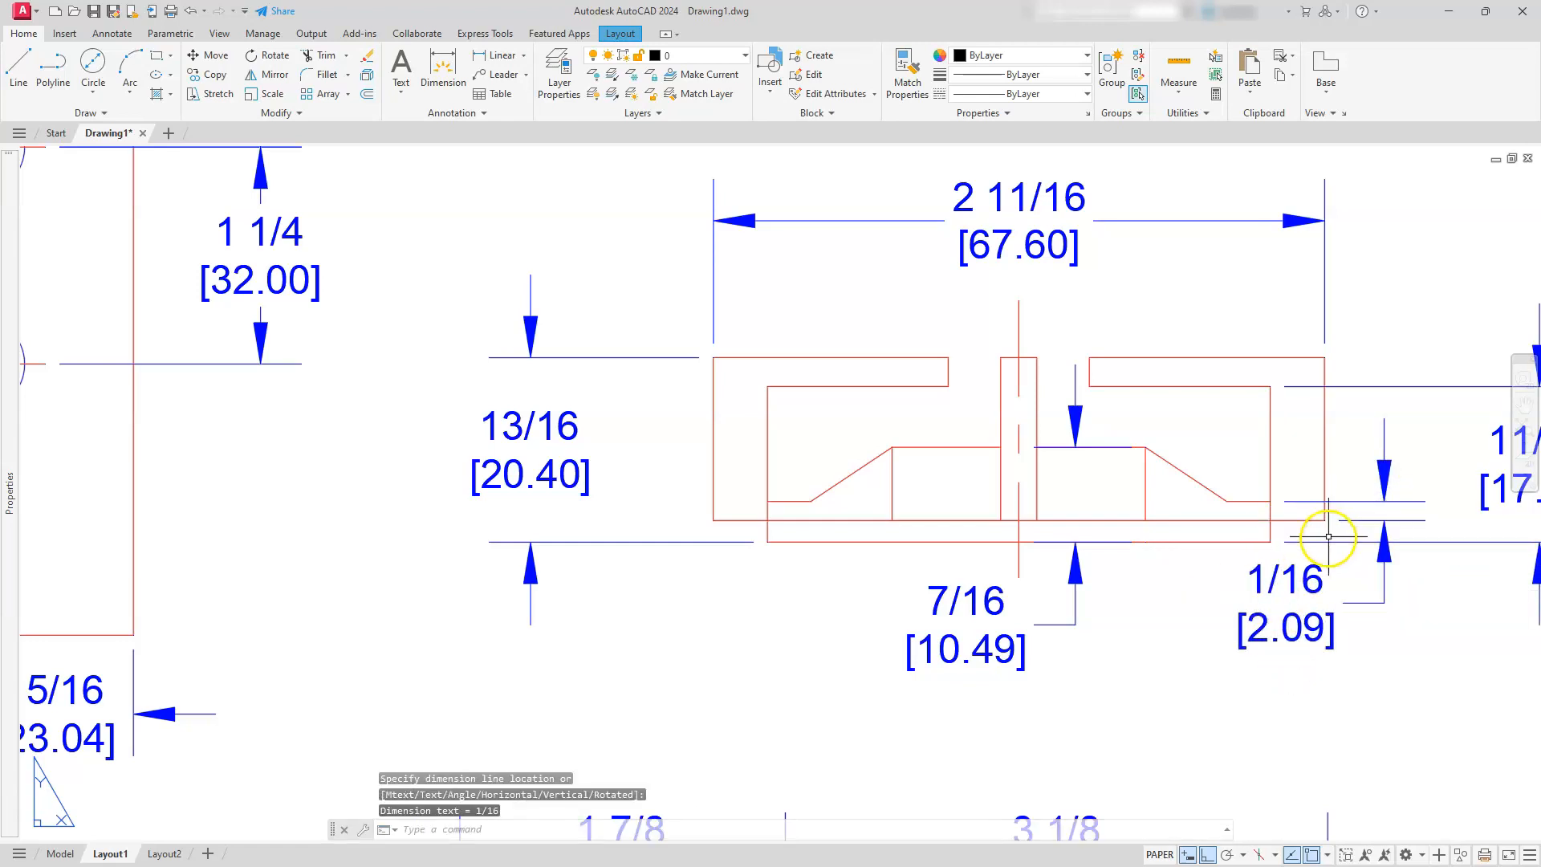
Add a diameter dimension to the outermost circle of the top-view burner detail, placed at its upper right
scroll(1135, 657, "down", 5)
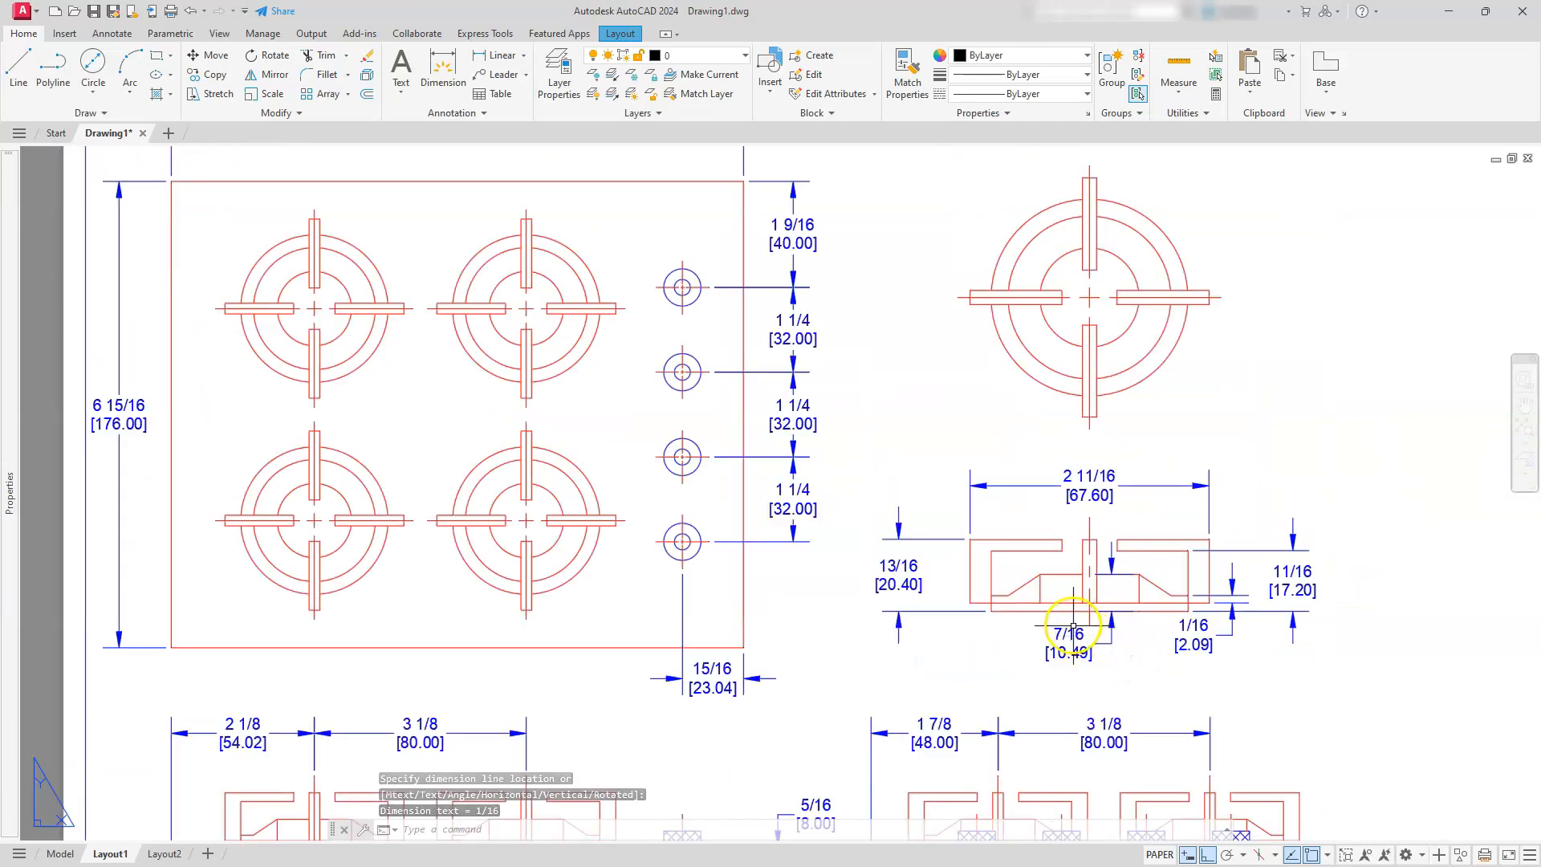
middle_click_drag(1180, 387, 1180, 450)
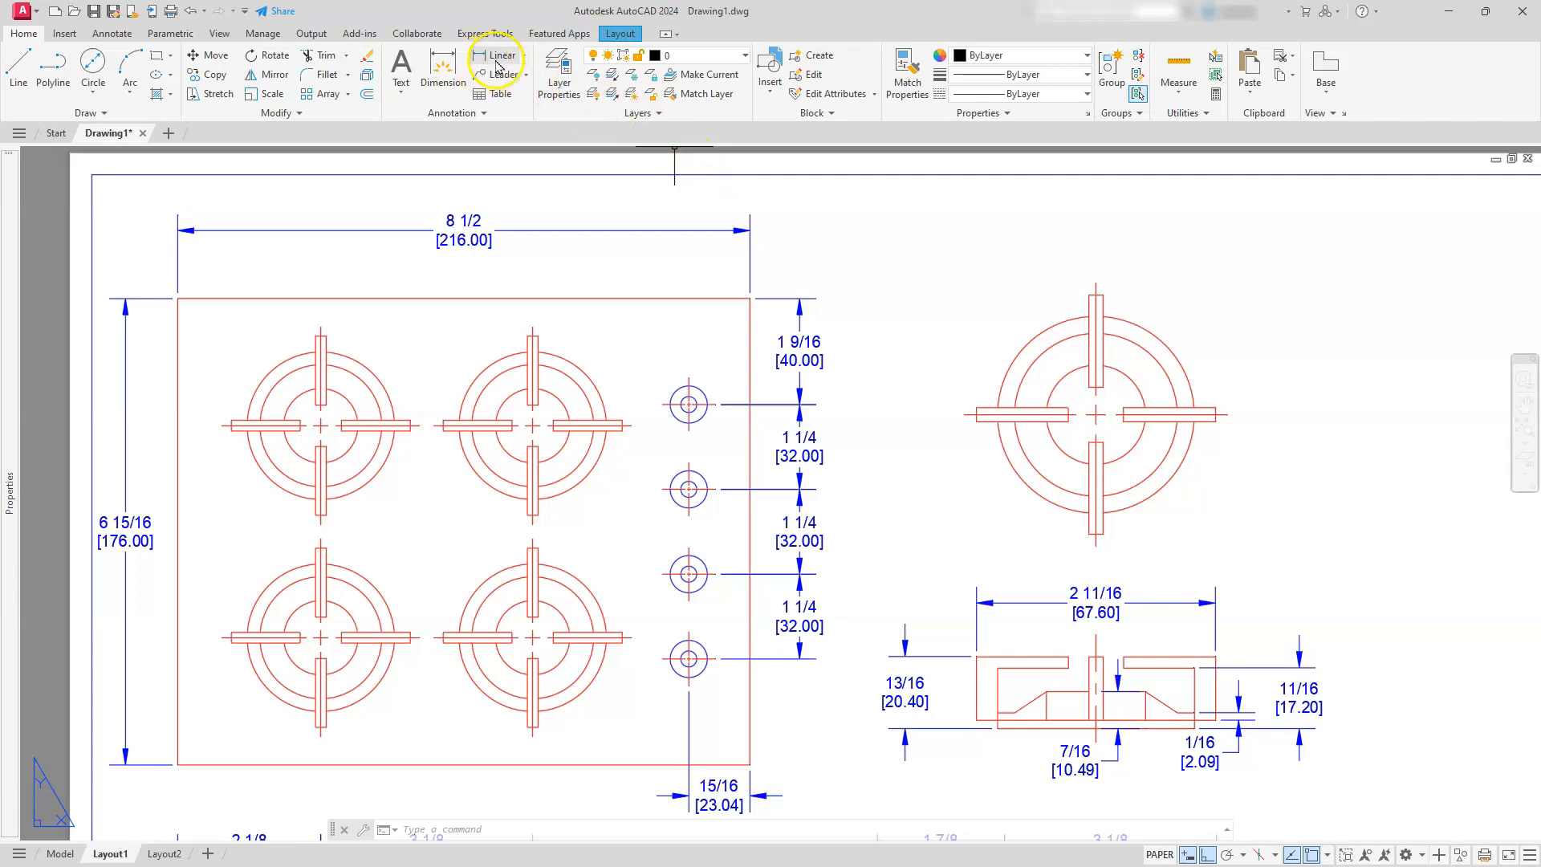
left_click(523, 55)
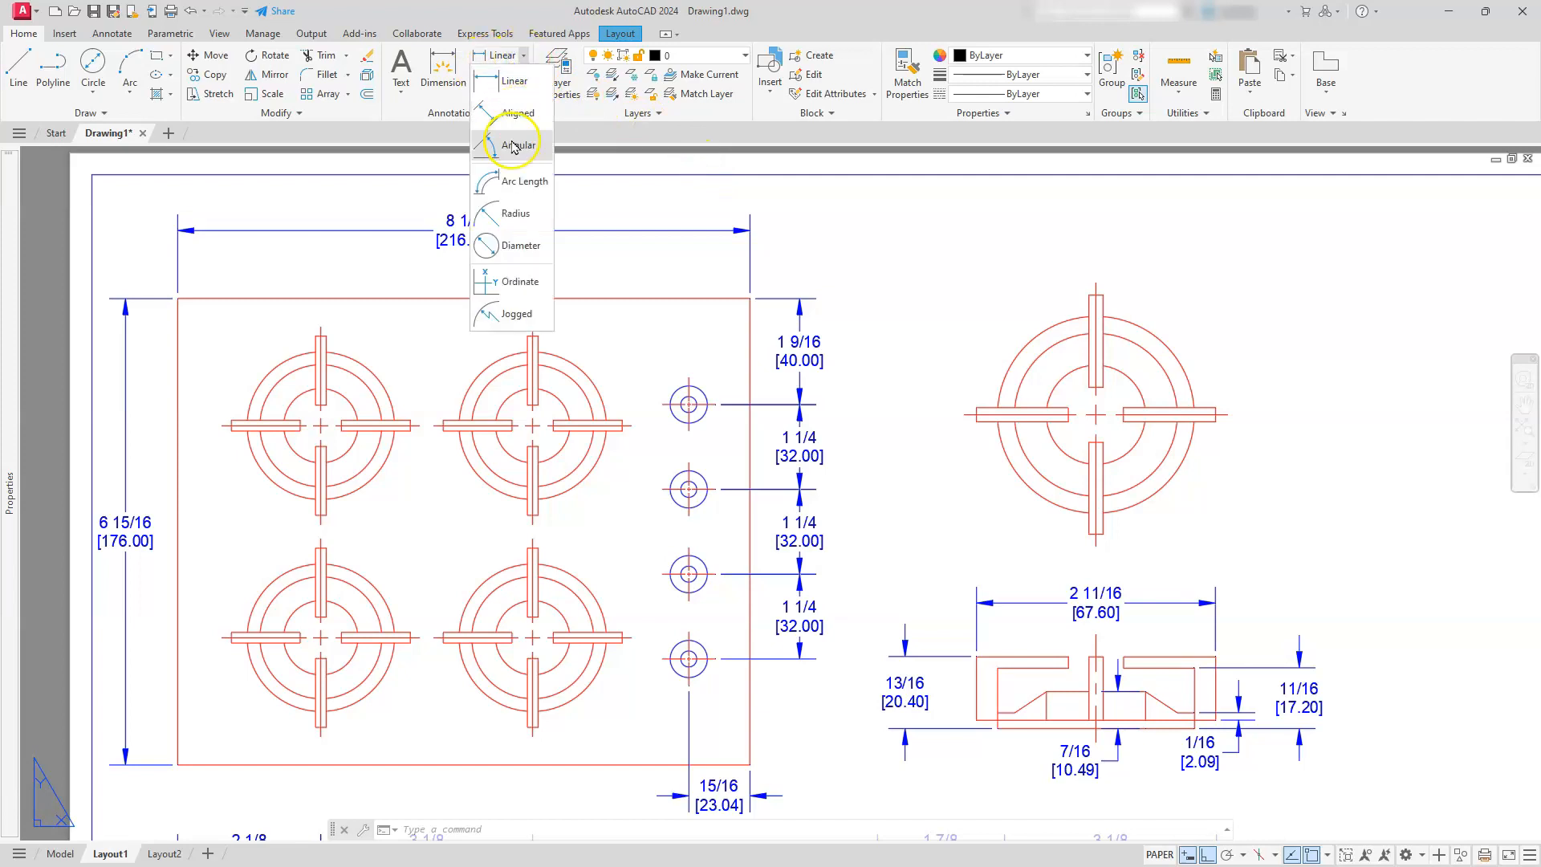
left_click(520, 246)
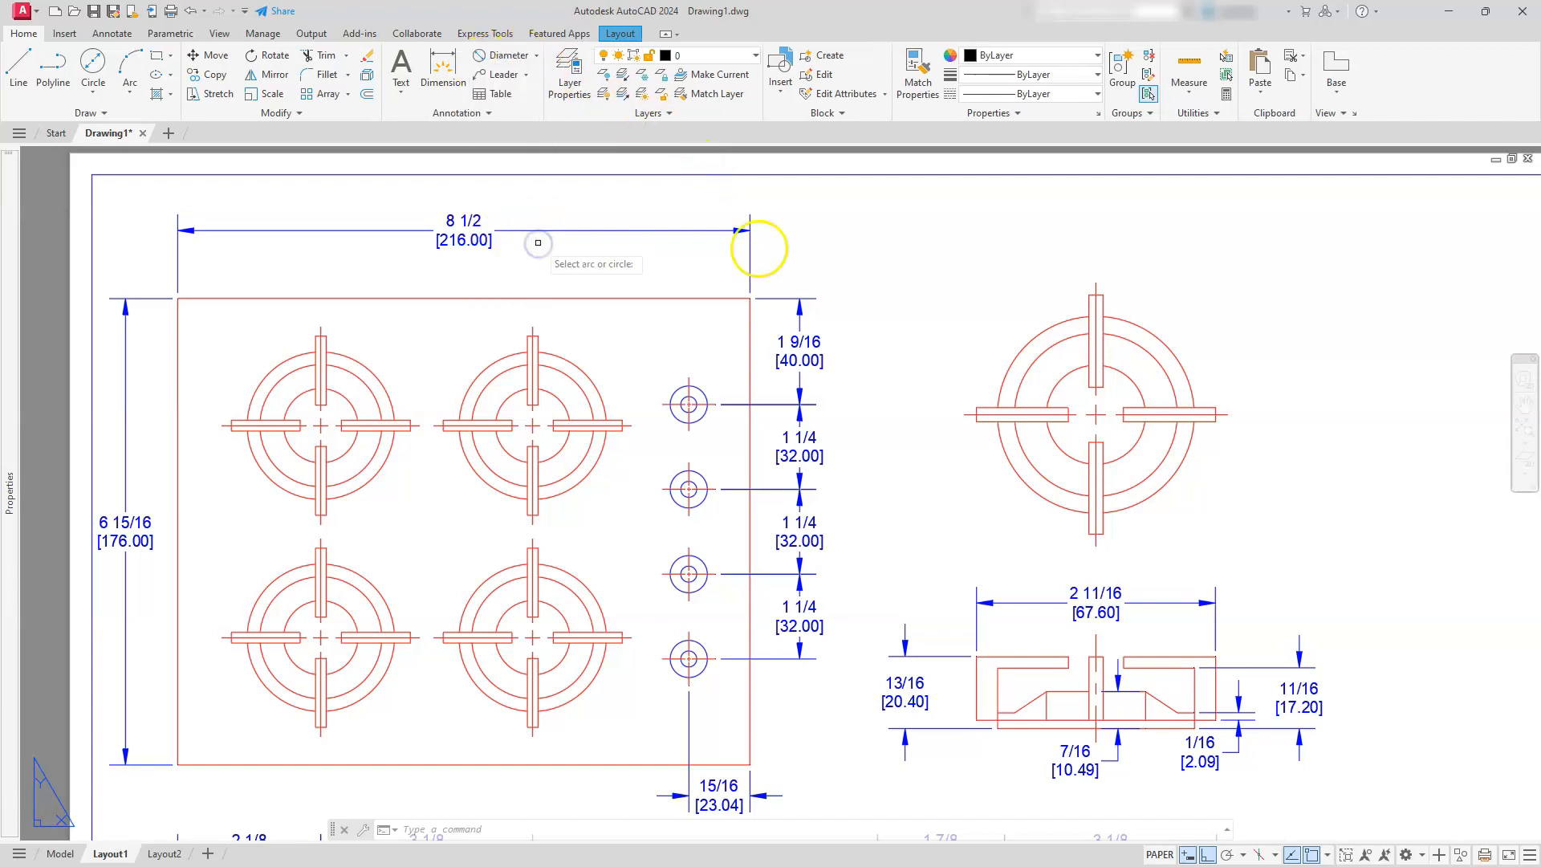
left_click(1124, 321)
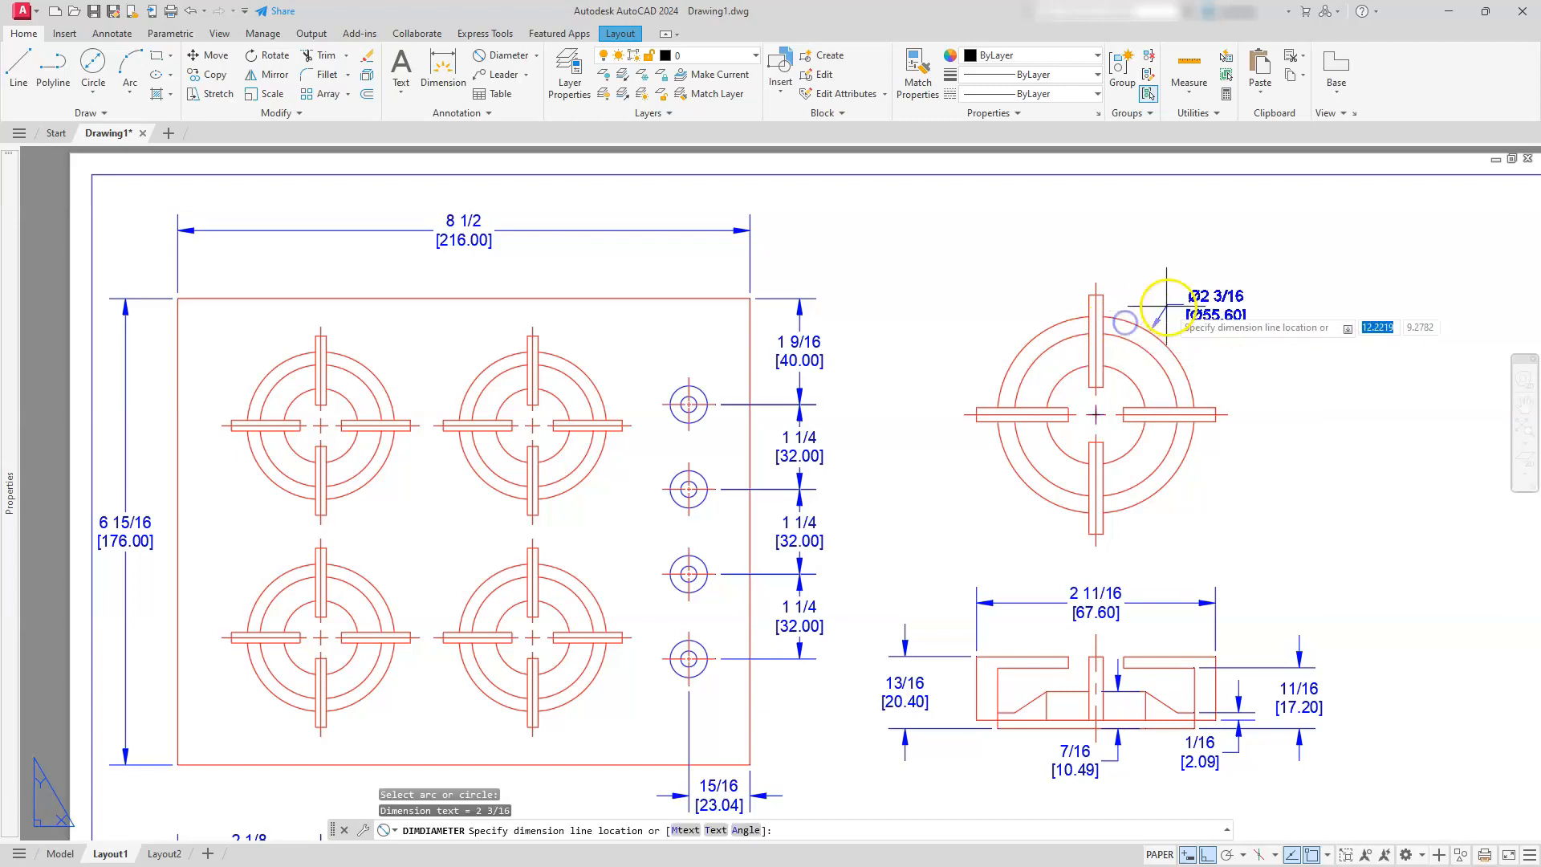
Add a diameter dimension to the middle circle of the top-view burner, placed at its upper left
key("Return")
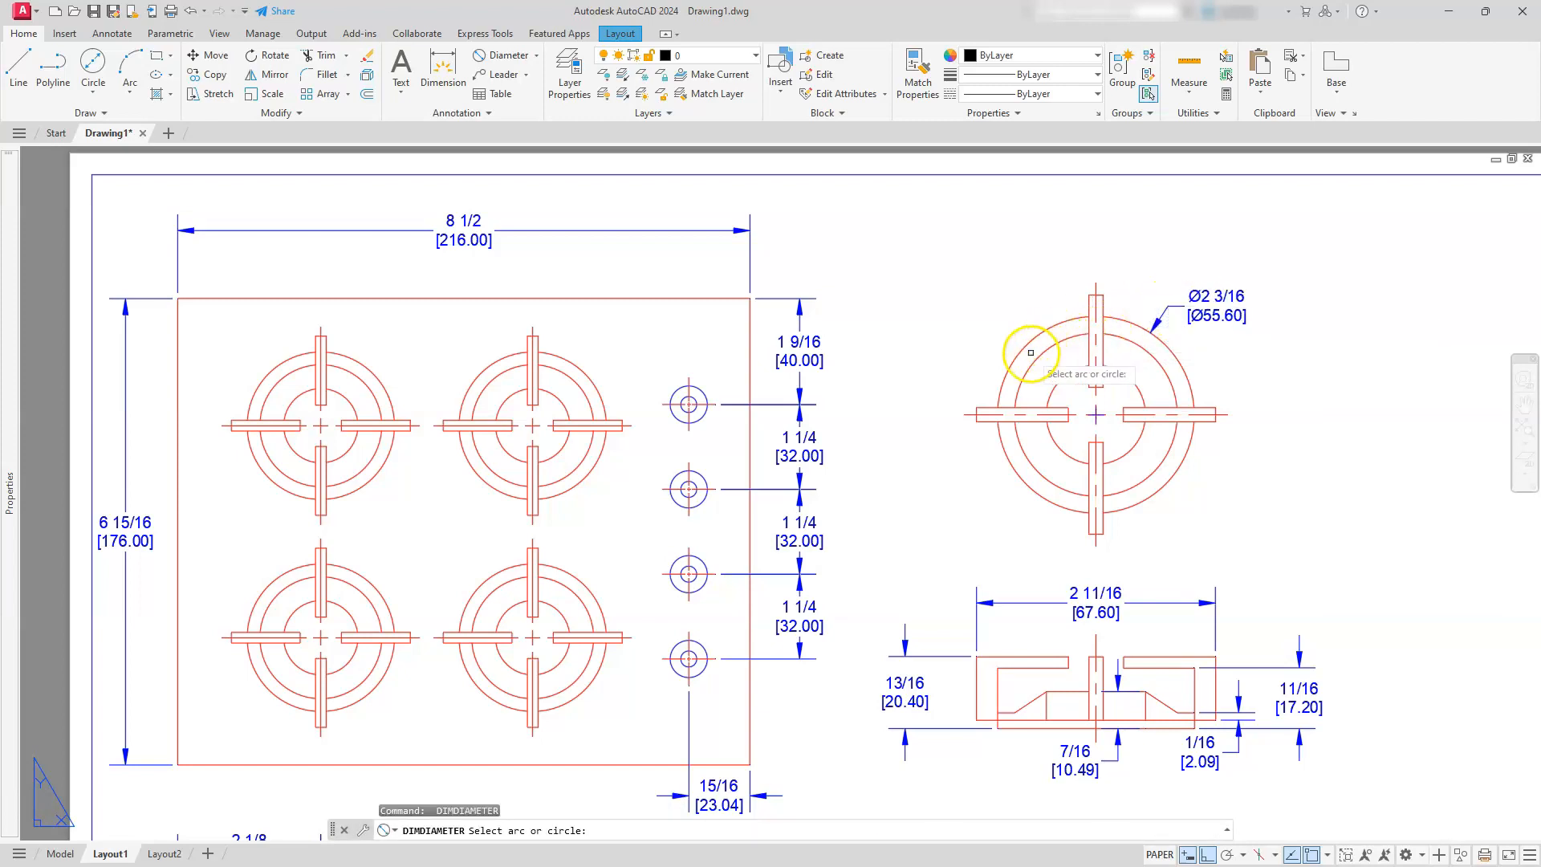
left_click(1037, 361)
left_click(999, 313)
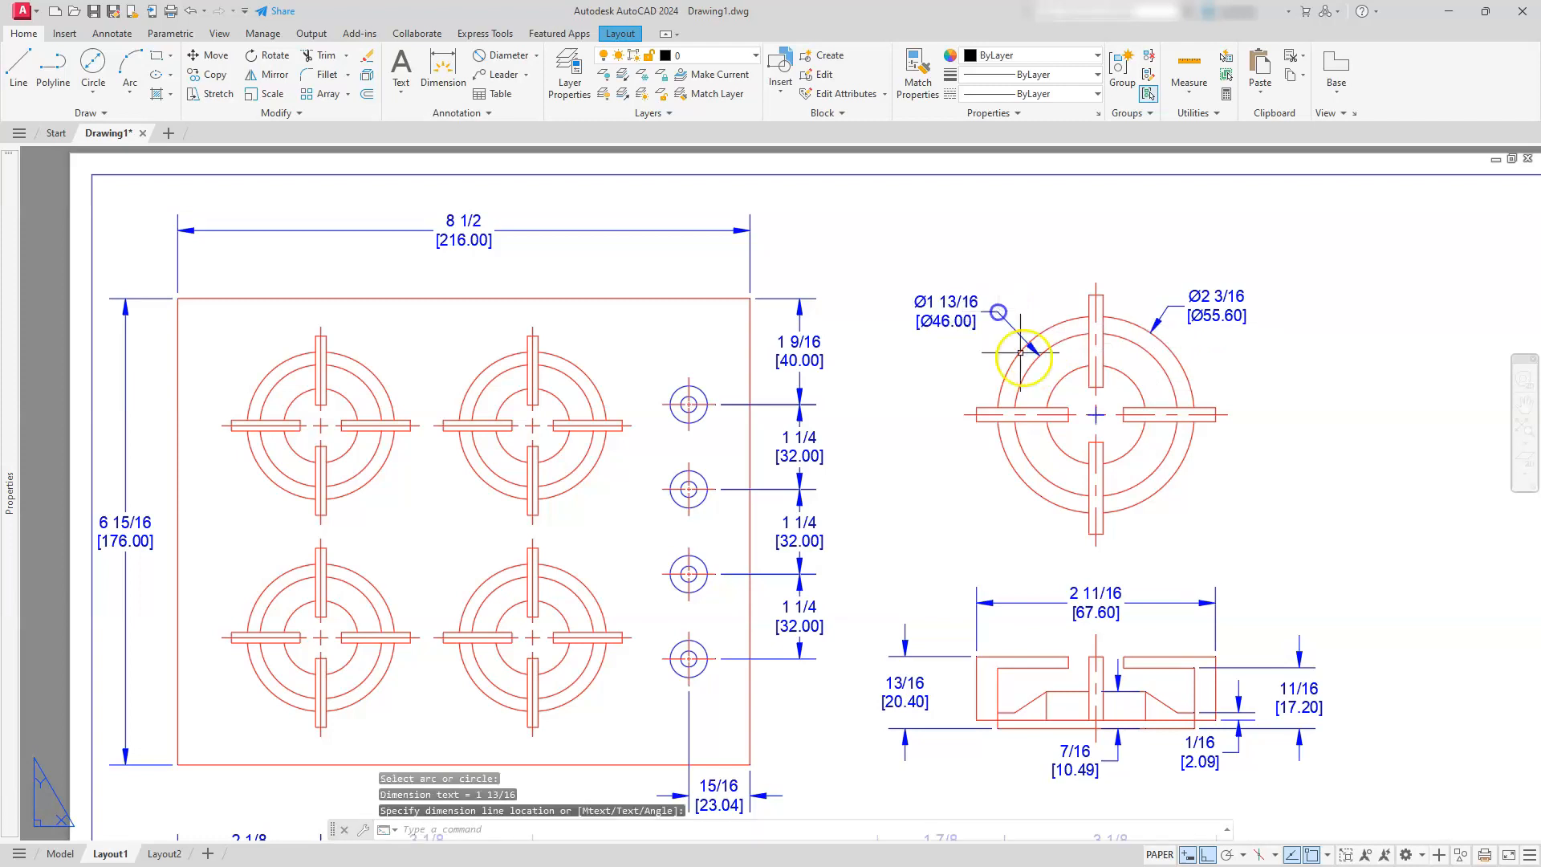
Add a diameter dimension to the innermost circle of the top-view burner, placed at its lower right
key("Return")
left_click(1137, 390)
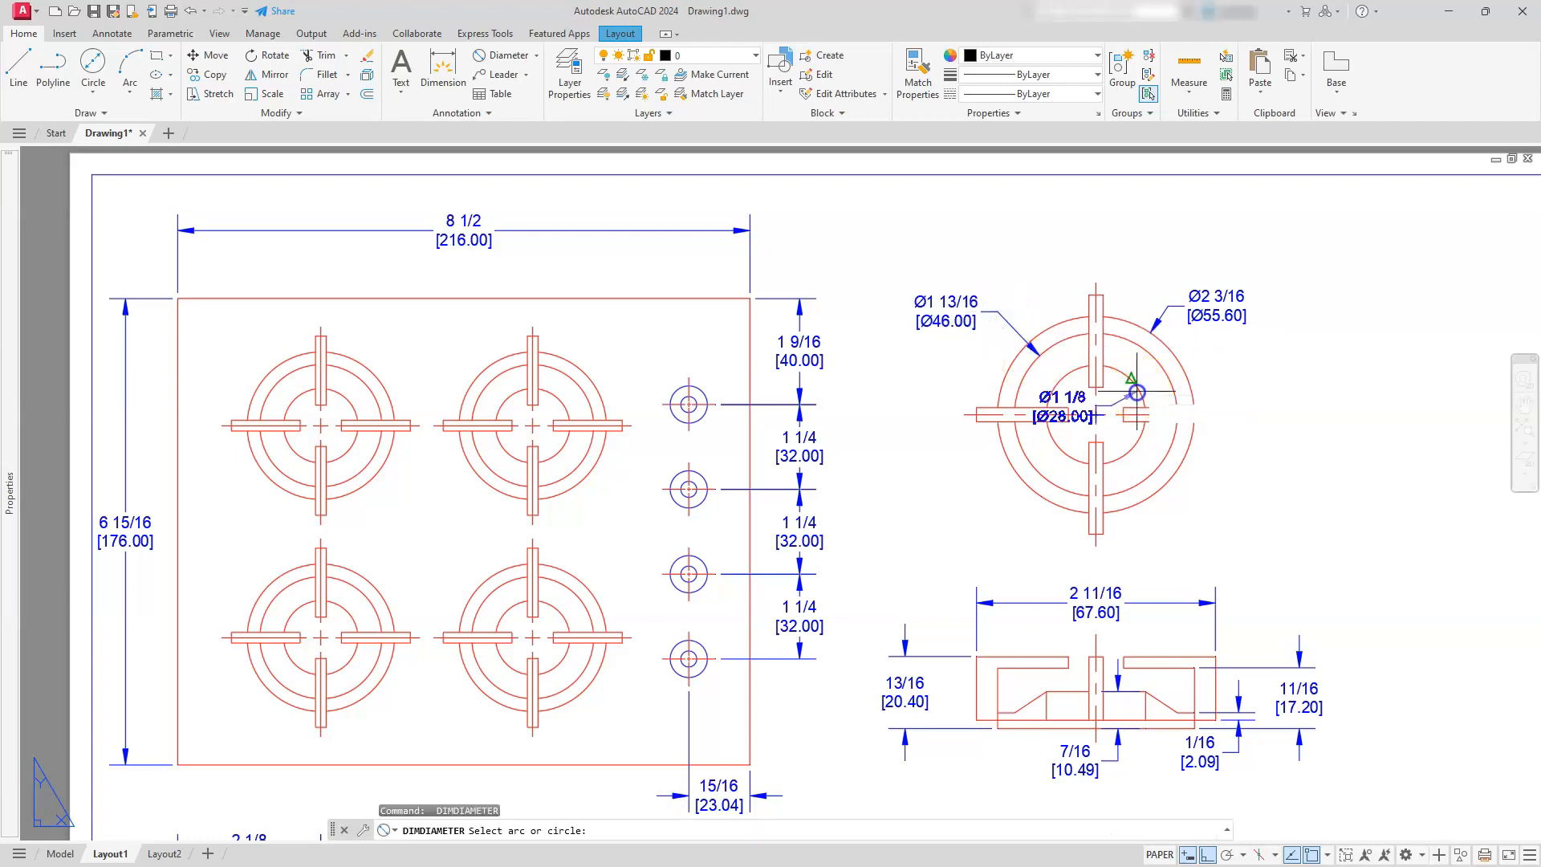
left_click(1204, 501)
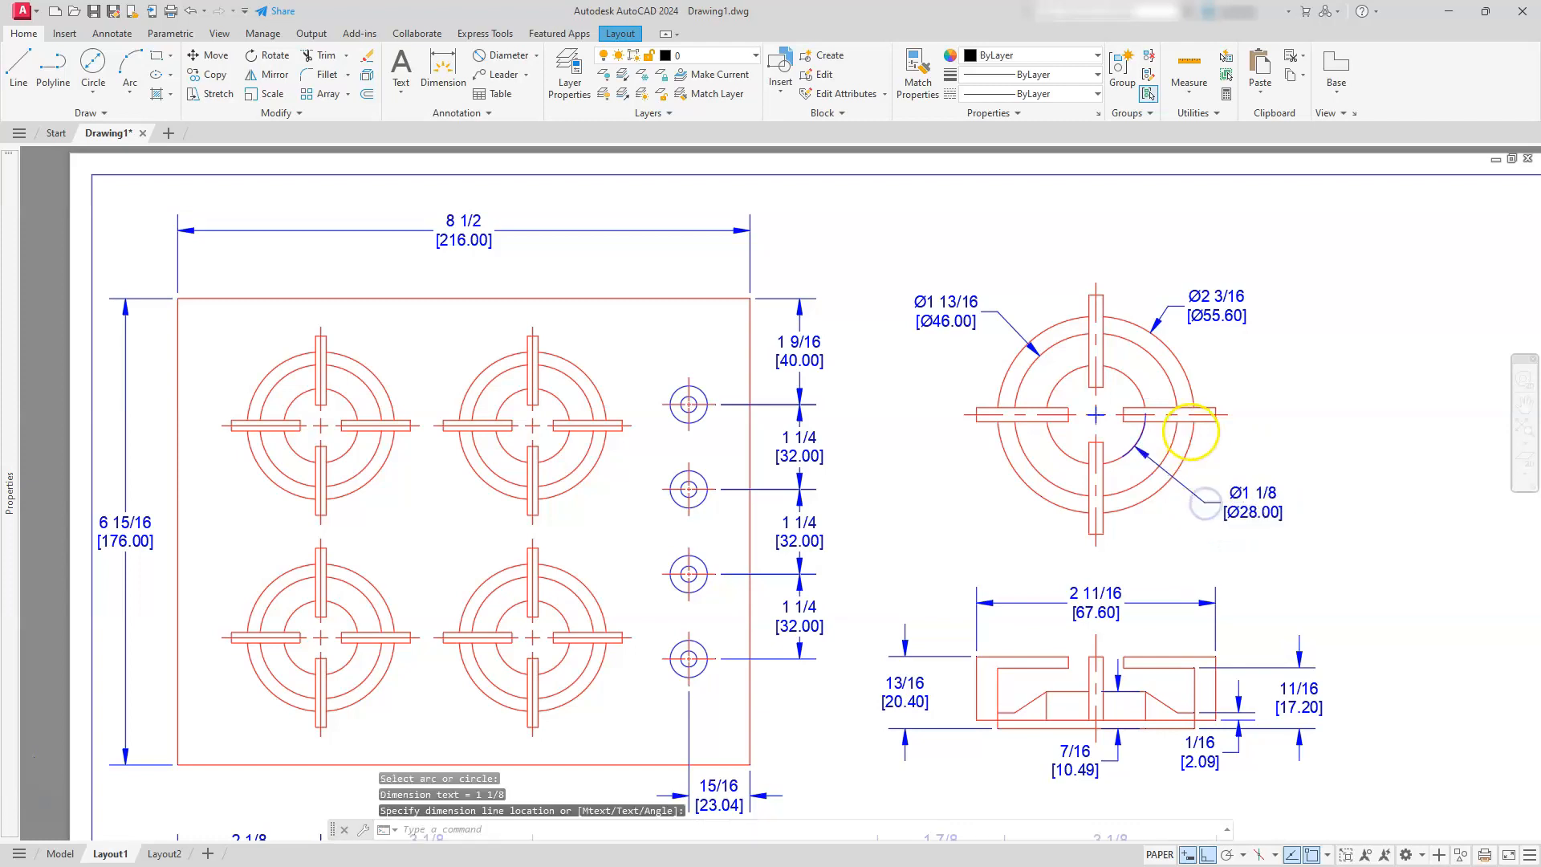
scroll(1190, 431, "up", 4)
key("Escape")
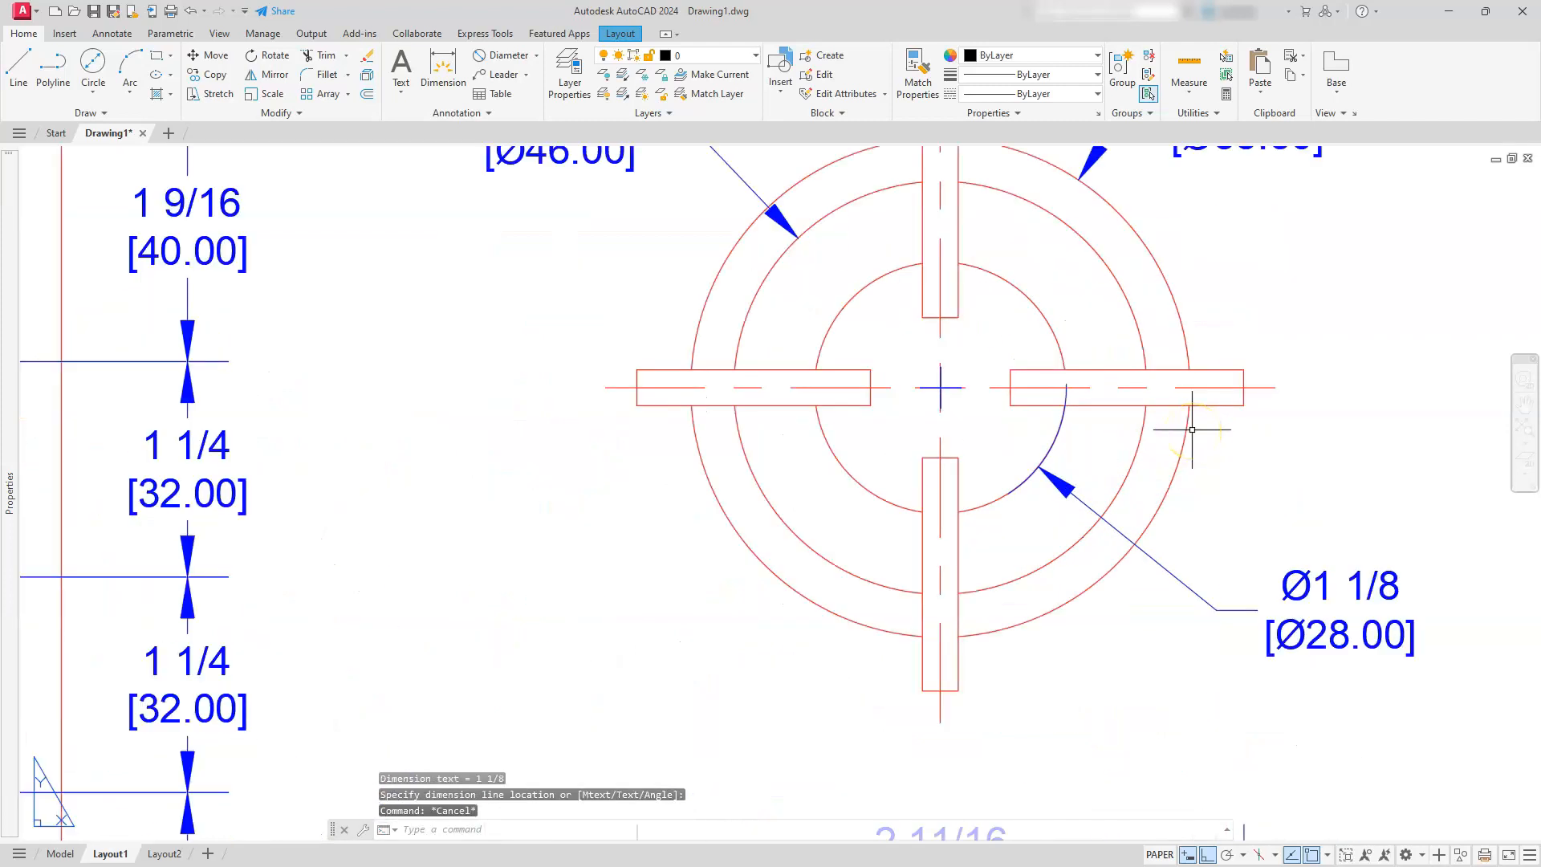
Add a linear dimension for the width of the right grate arm in the top-view burner detail, placed to its right
left_click(538, 61)
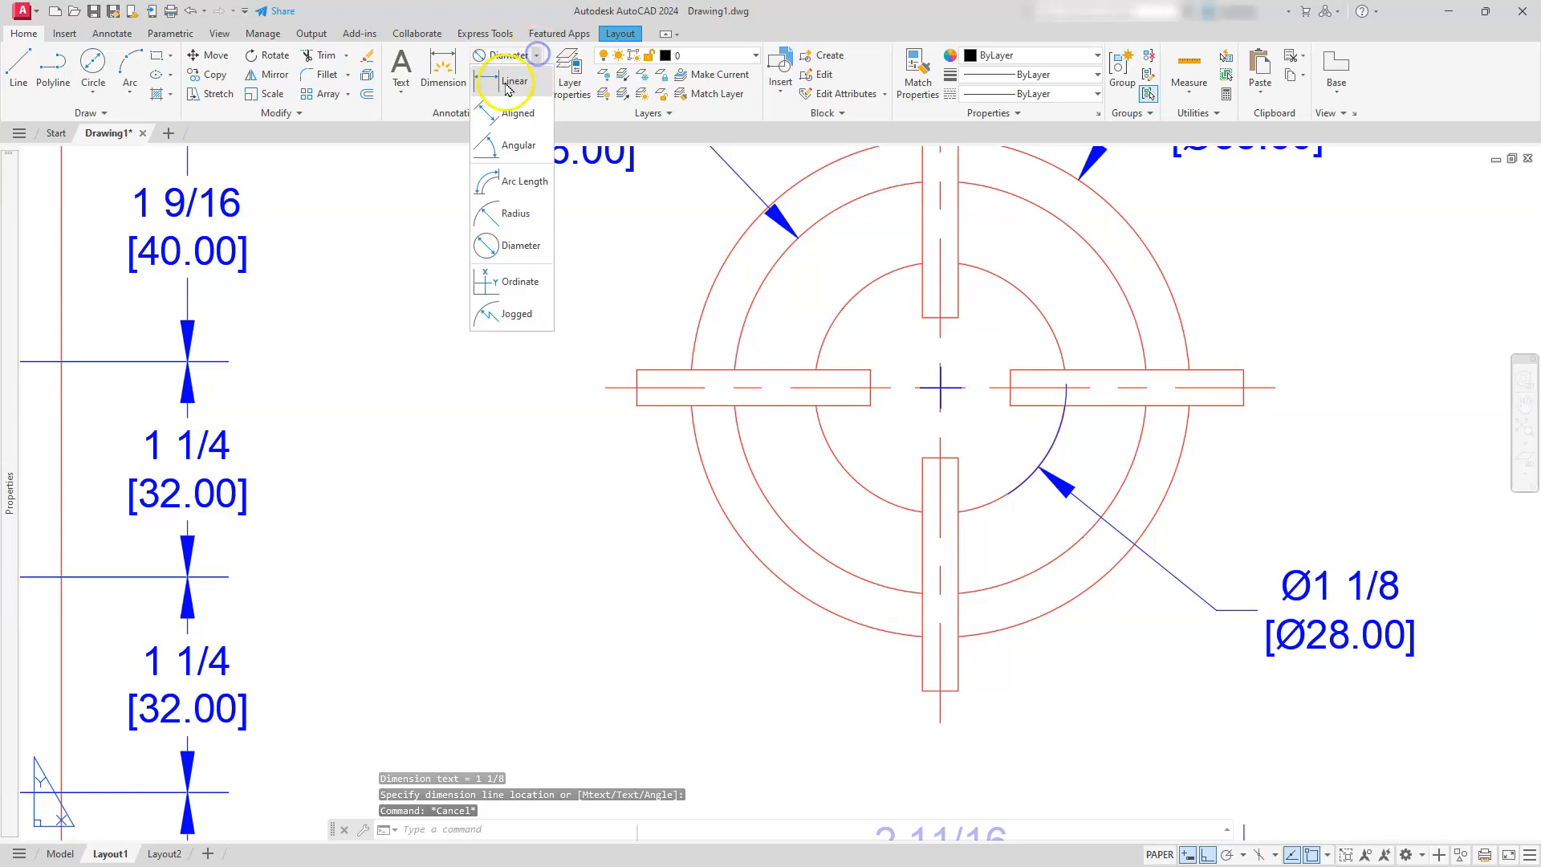
left_click(502, 98)
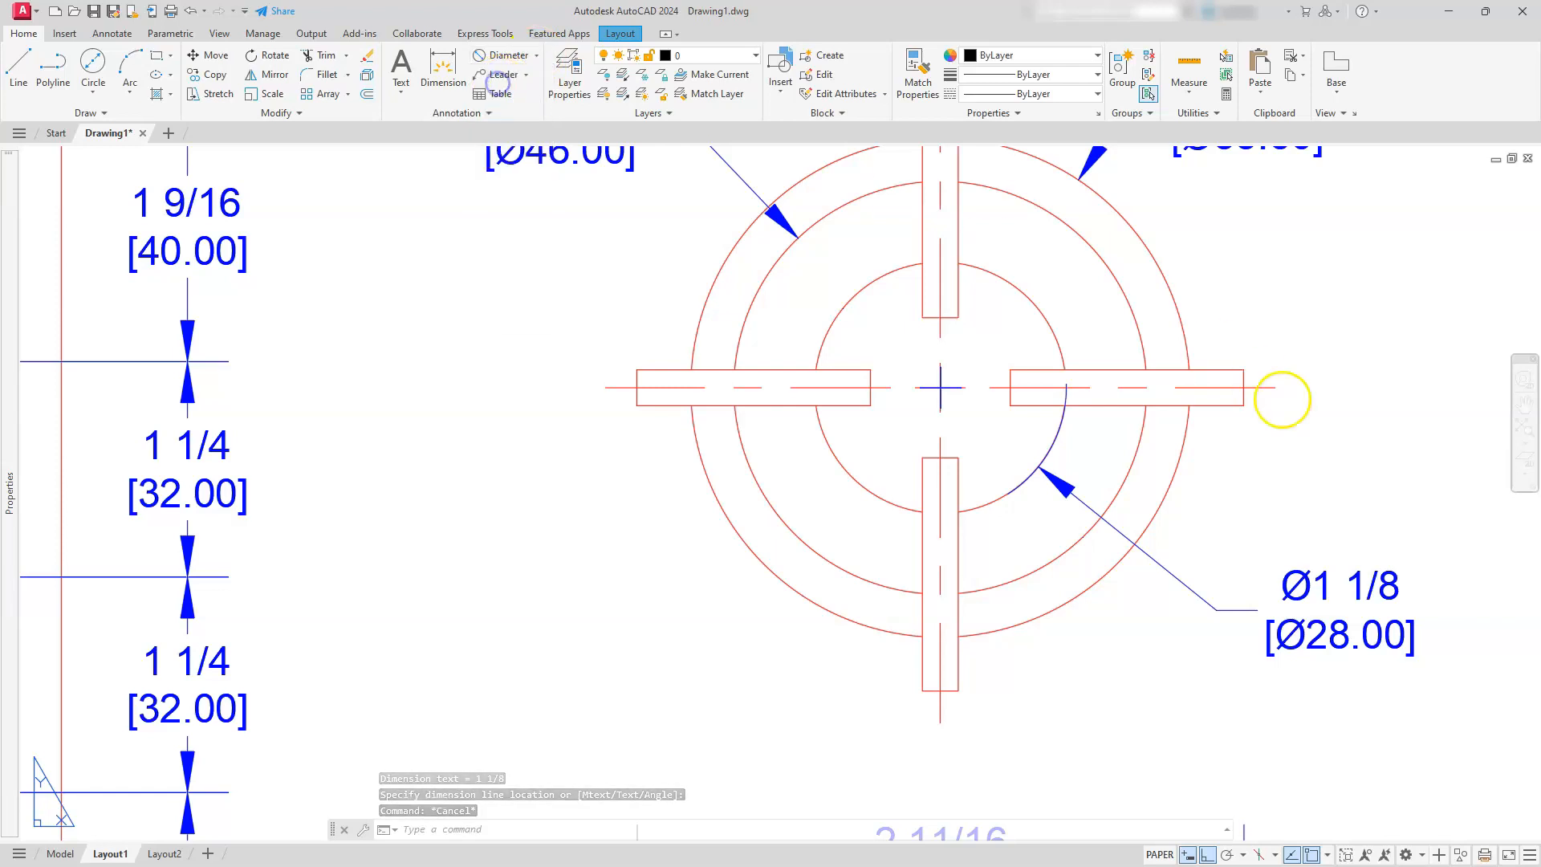
left_click(1241, 404)
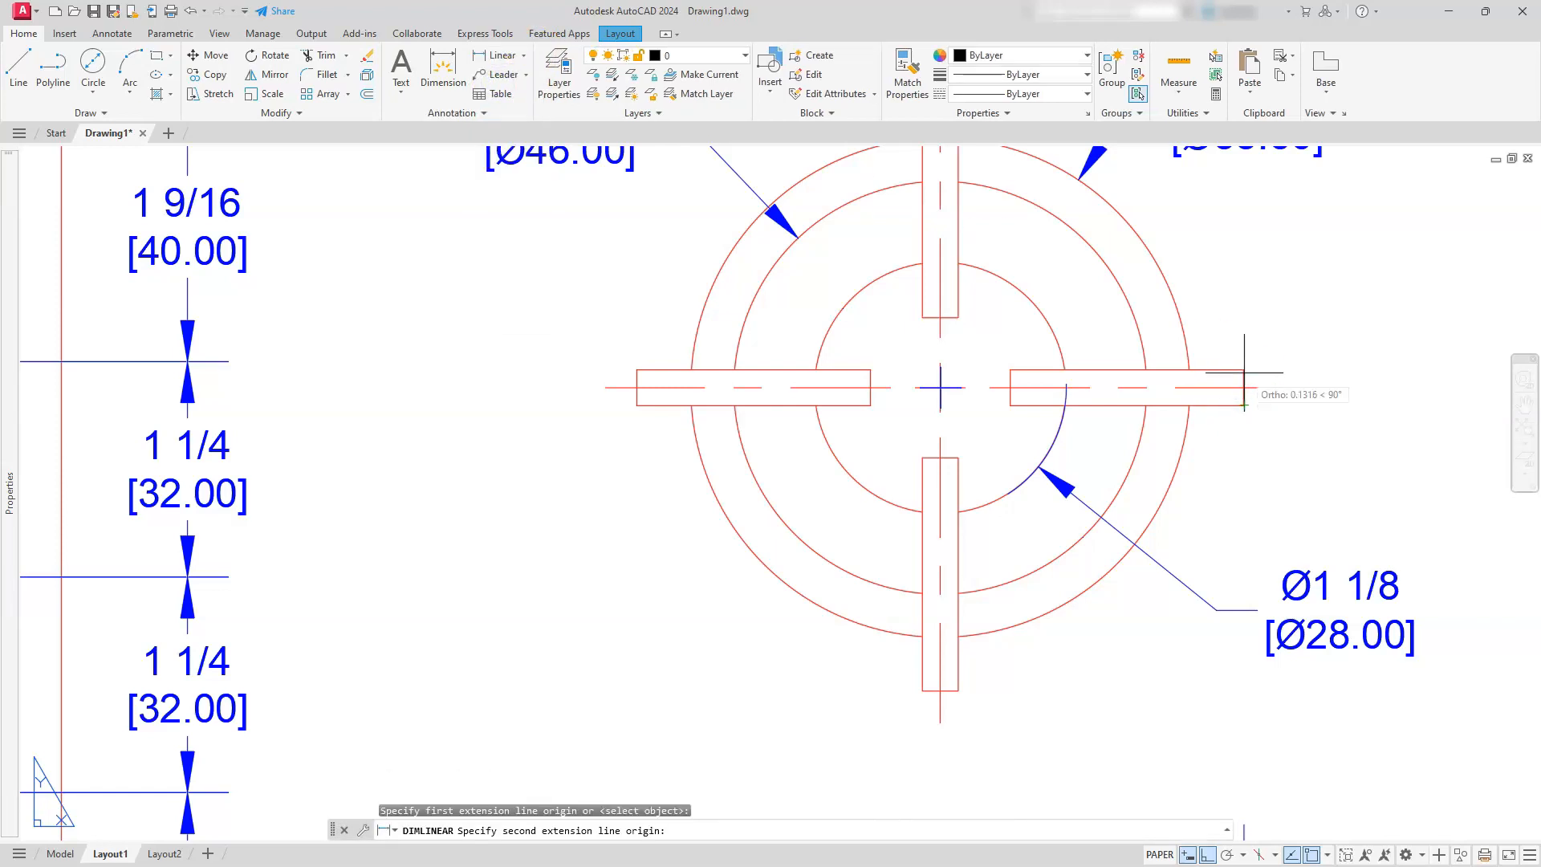
left_click(1242, 370)
scroll(1246, 371, "up", 2)
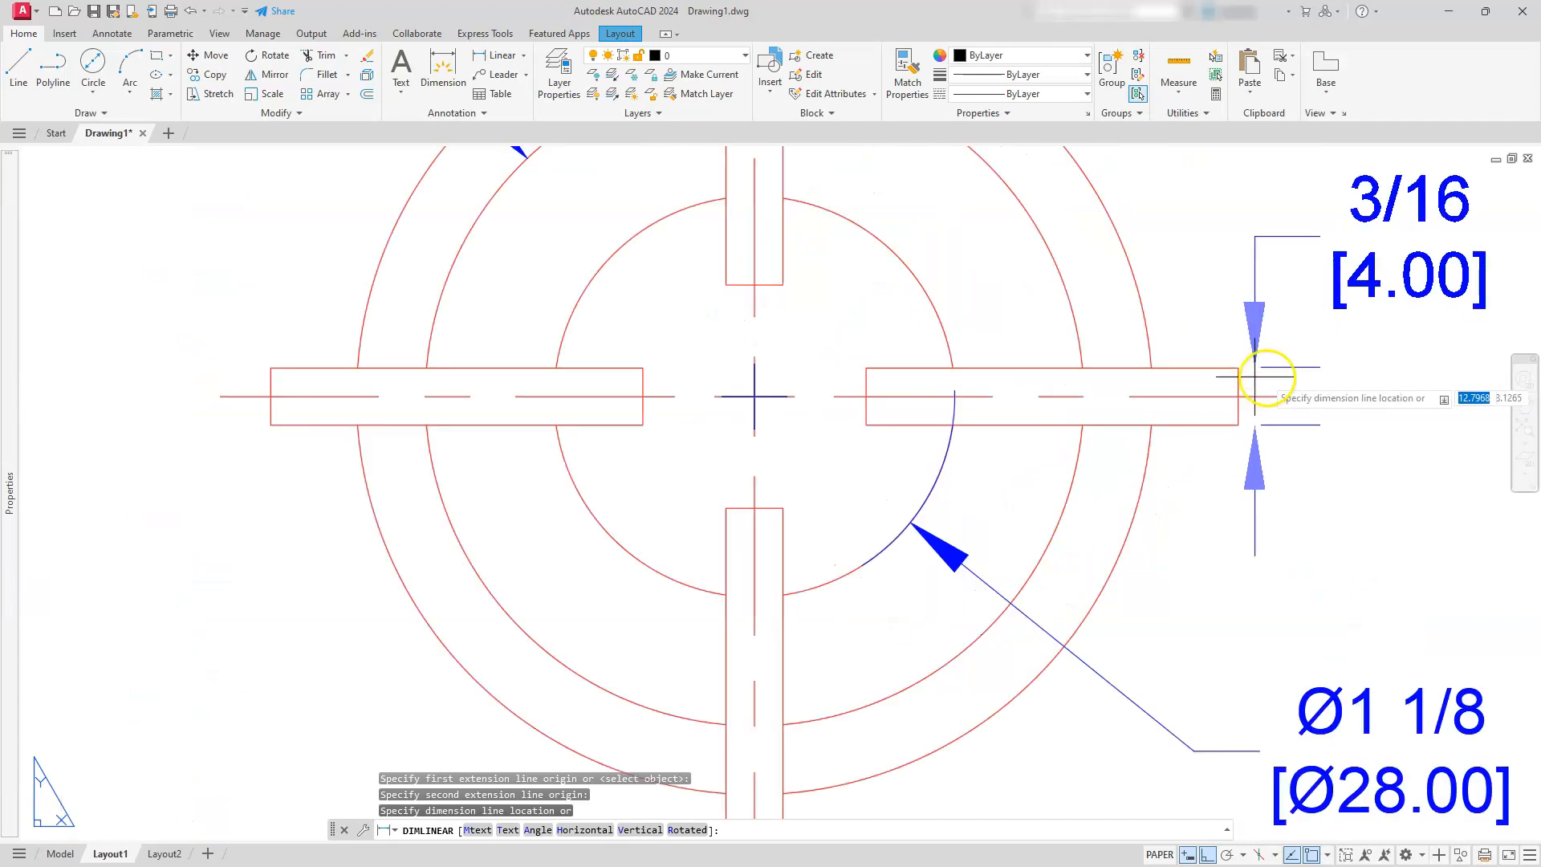
left_click(1367, 370)
scroll(1366, 370, "down", 5)
Add a horizontal linear dimension for the length of the left grate arm in the top-view burner detail, placed above the arm
left_click(1215, 540)
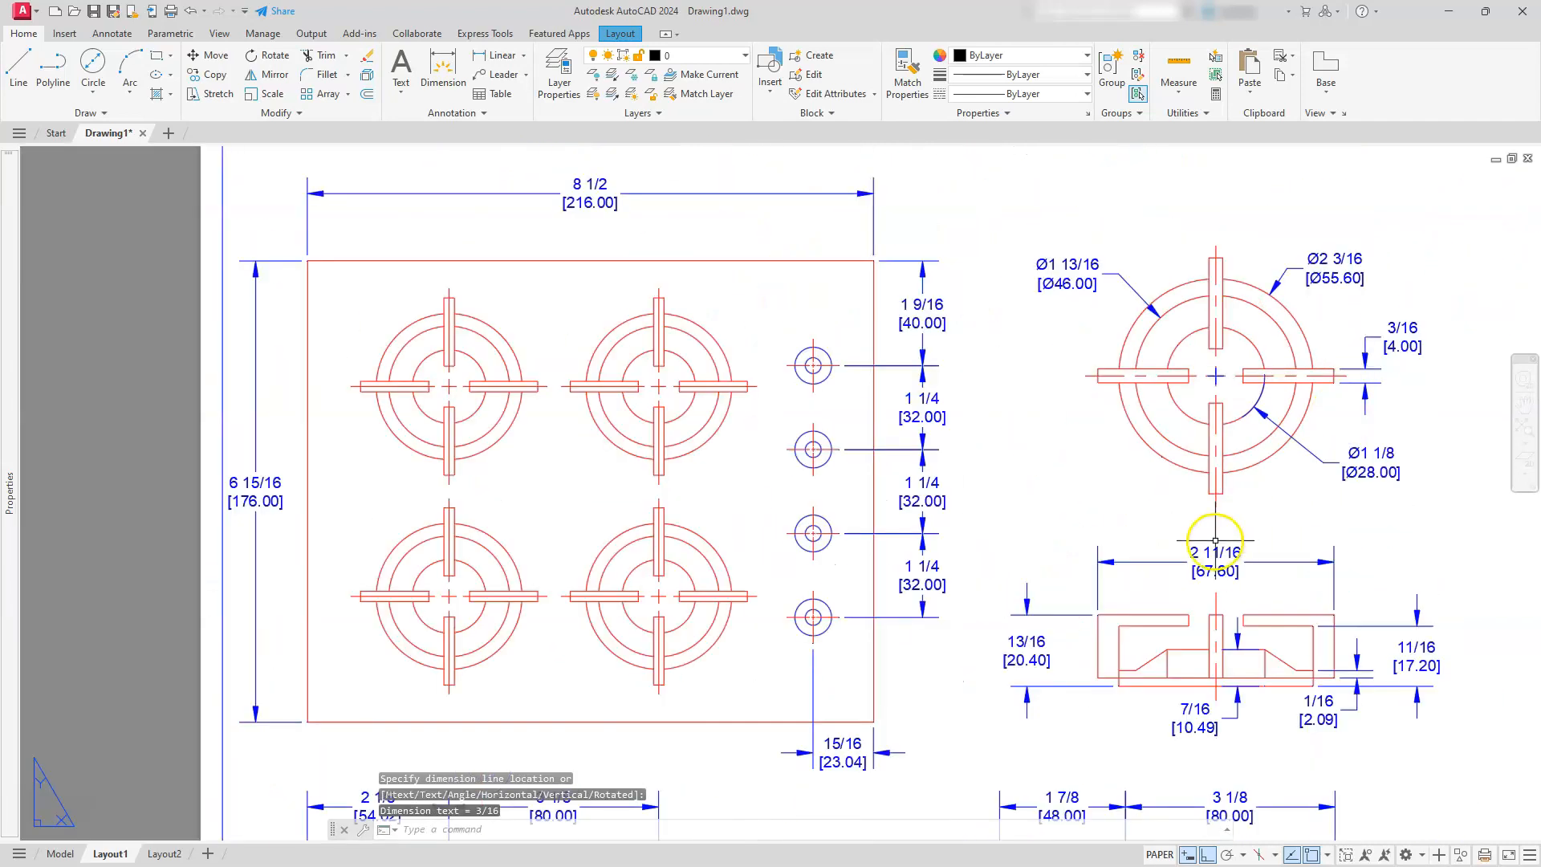
middle_click_drag(1147, 502, 1126, 546)
scroll(1112, 465, "up", 2)
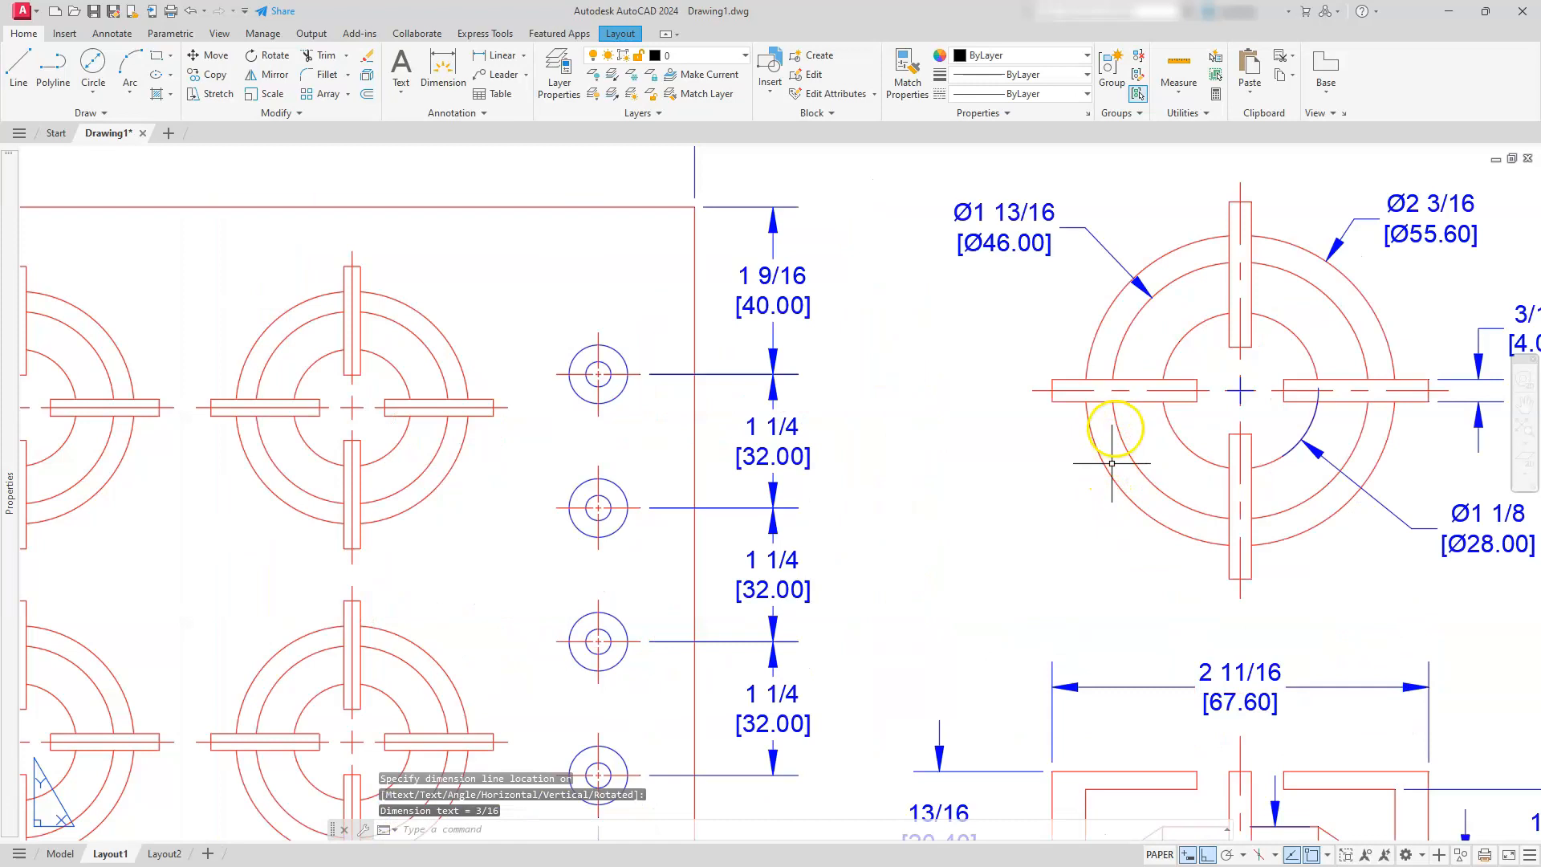
key("Return")
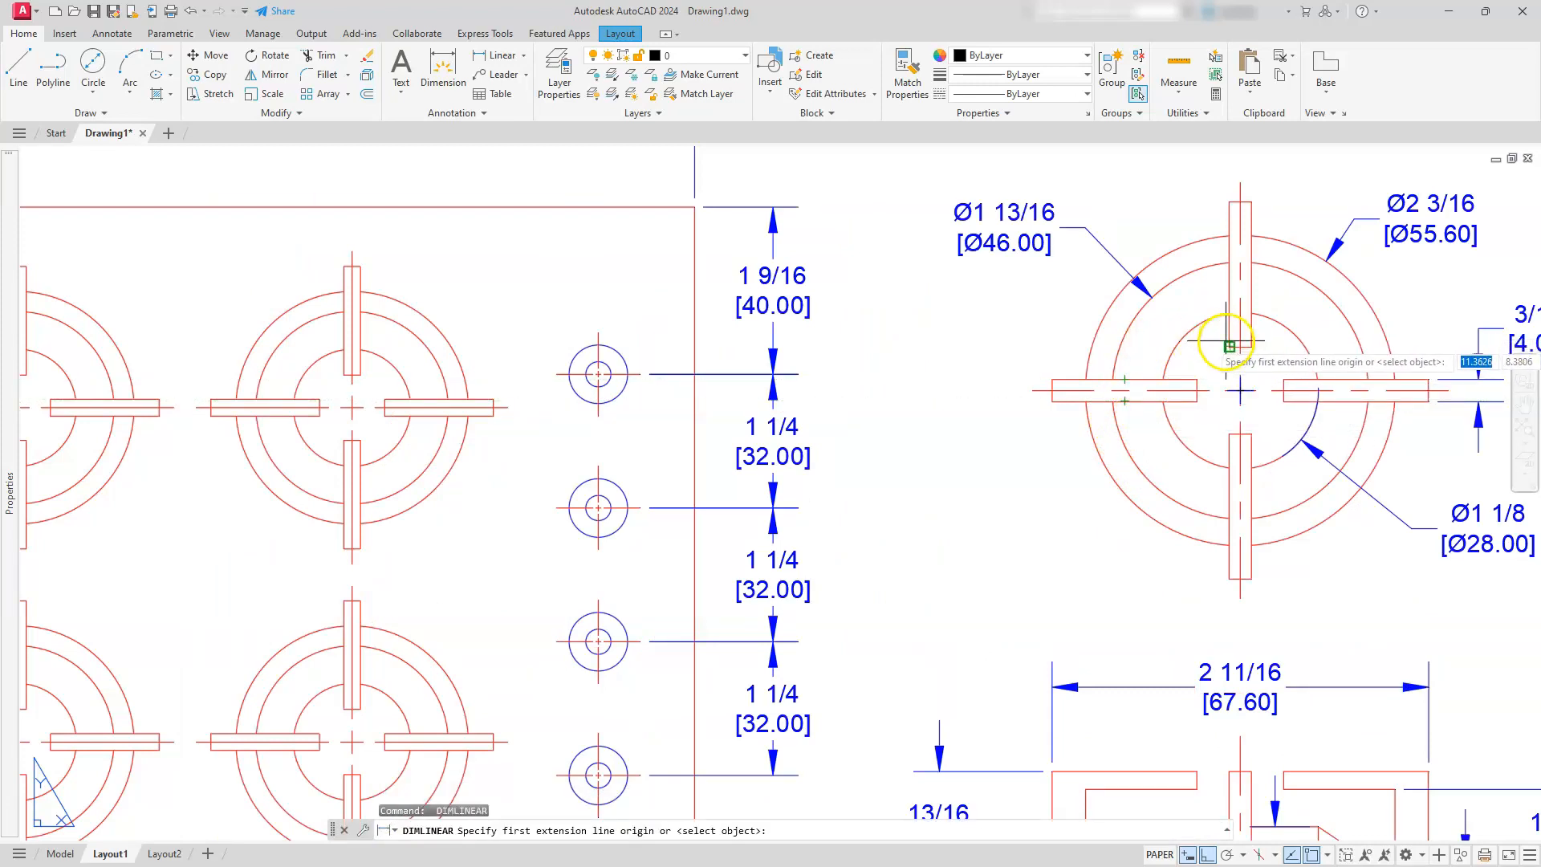
left_click(1188, 371)
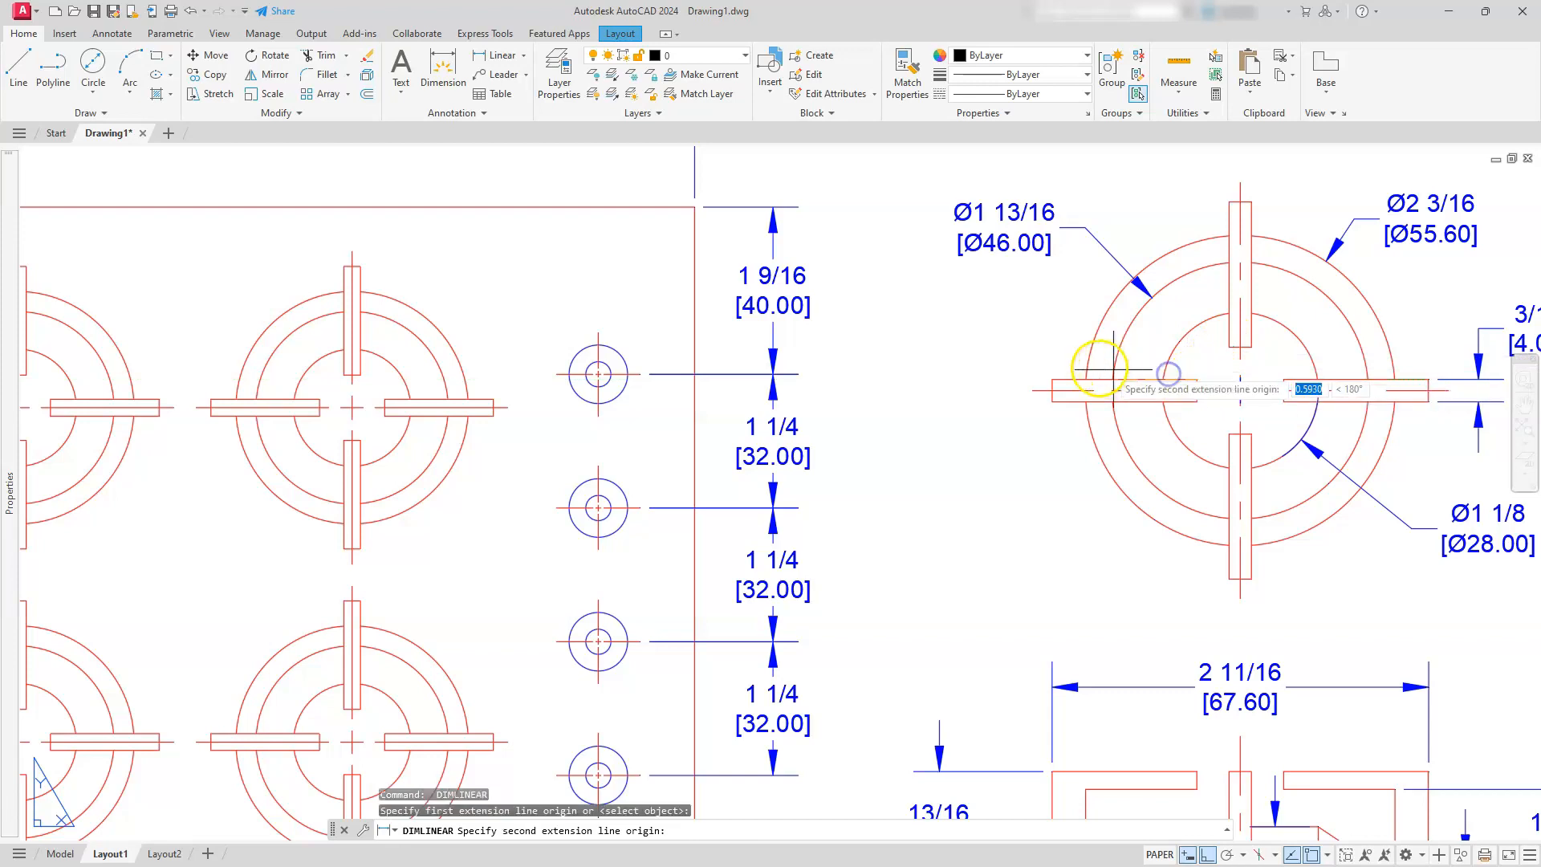
left_click(1052, 378)
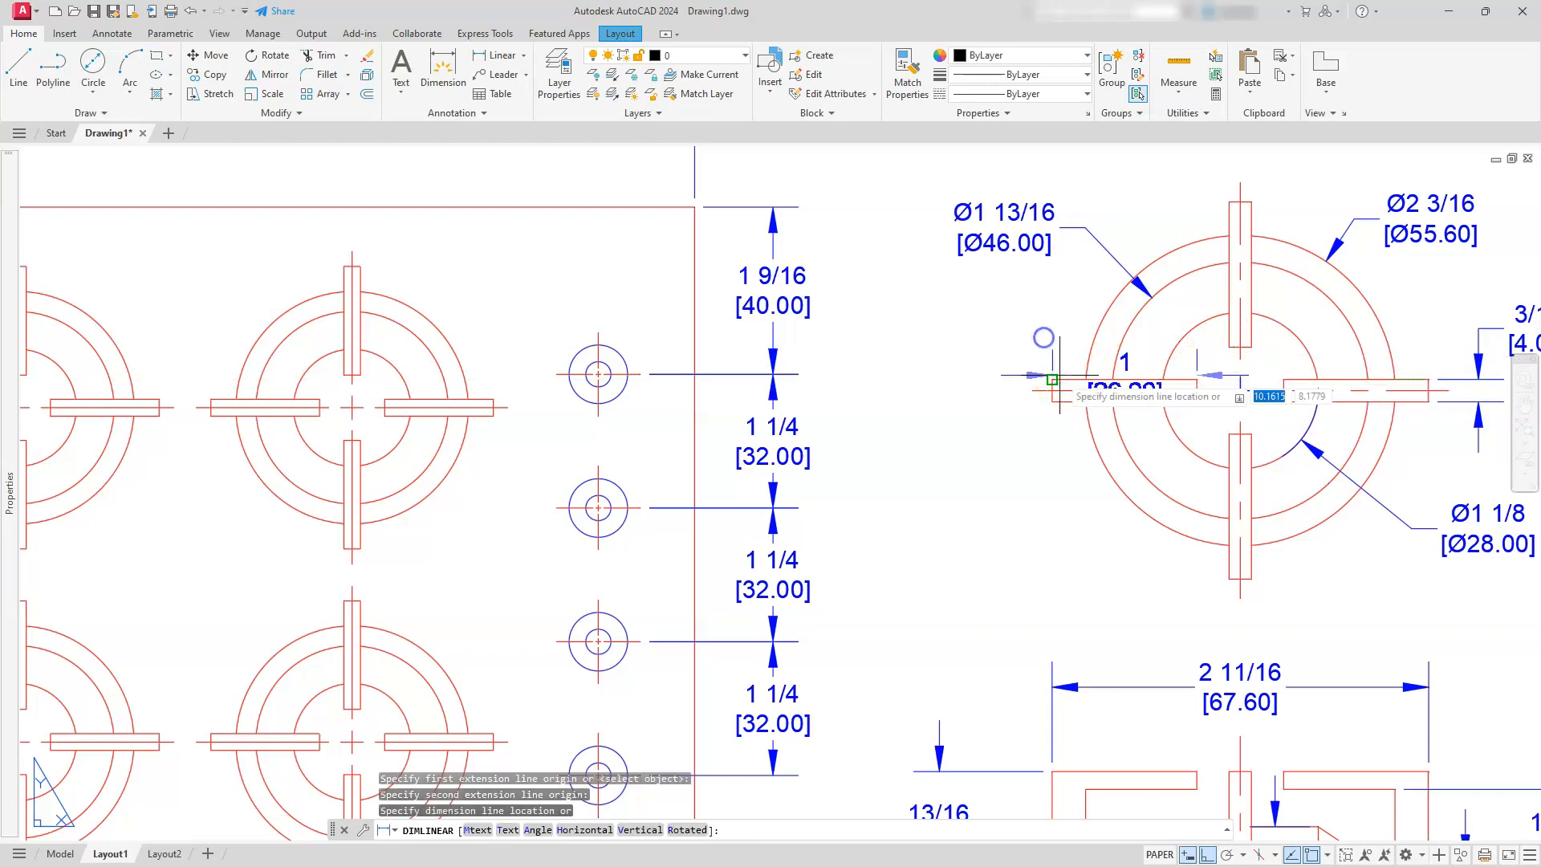
left_click(1057, 316)
key("Escape")
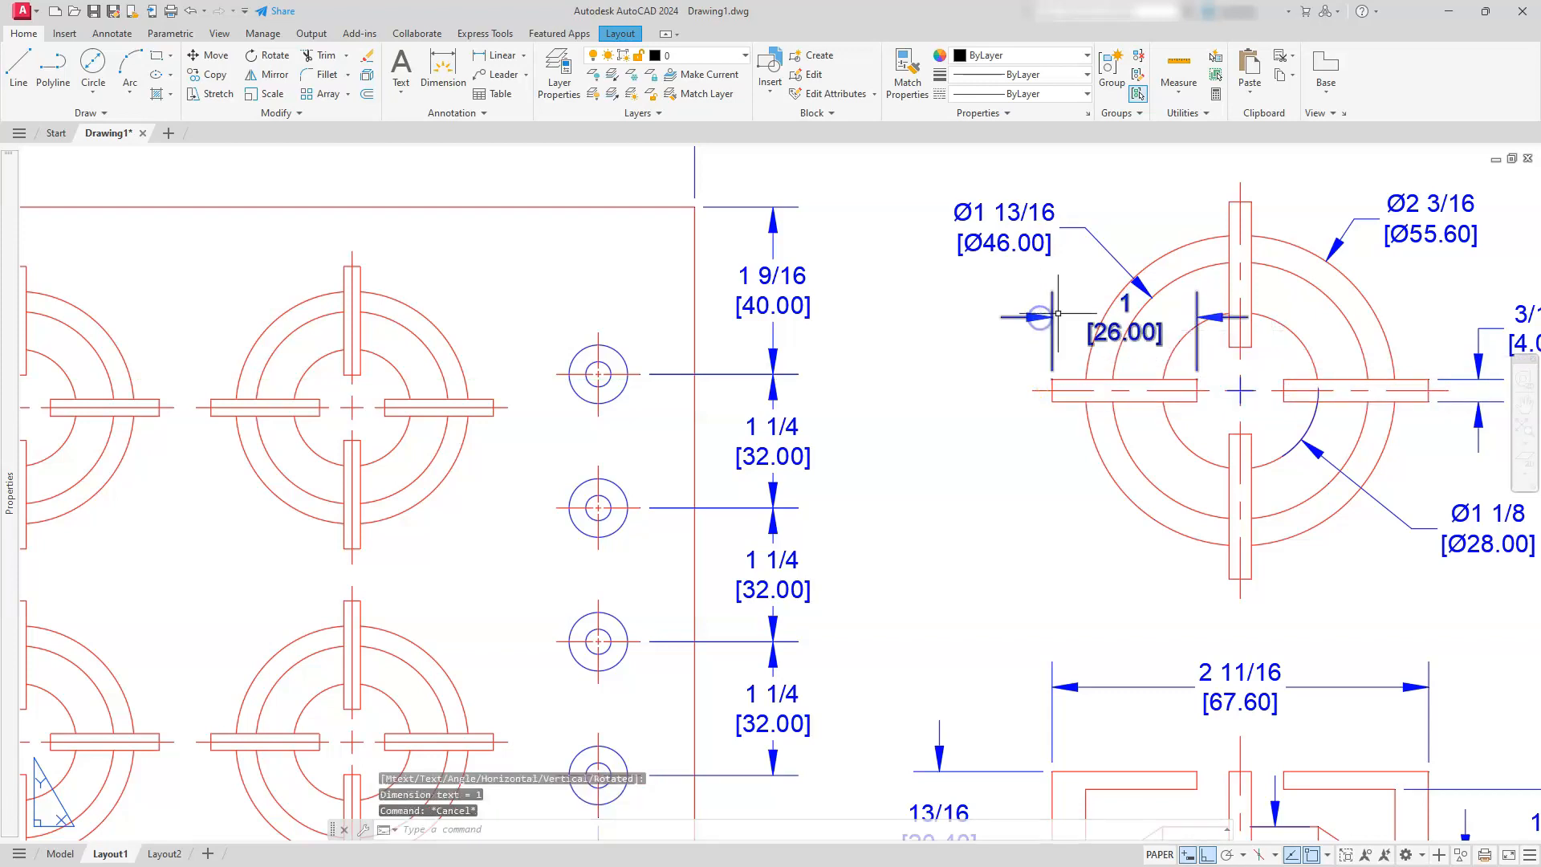
key("Escape")
key("Escape")
Move the left grate arm's dimension text outside the extension lines, to the left of the burner
left_click(1134, 339)
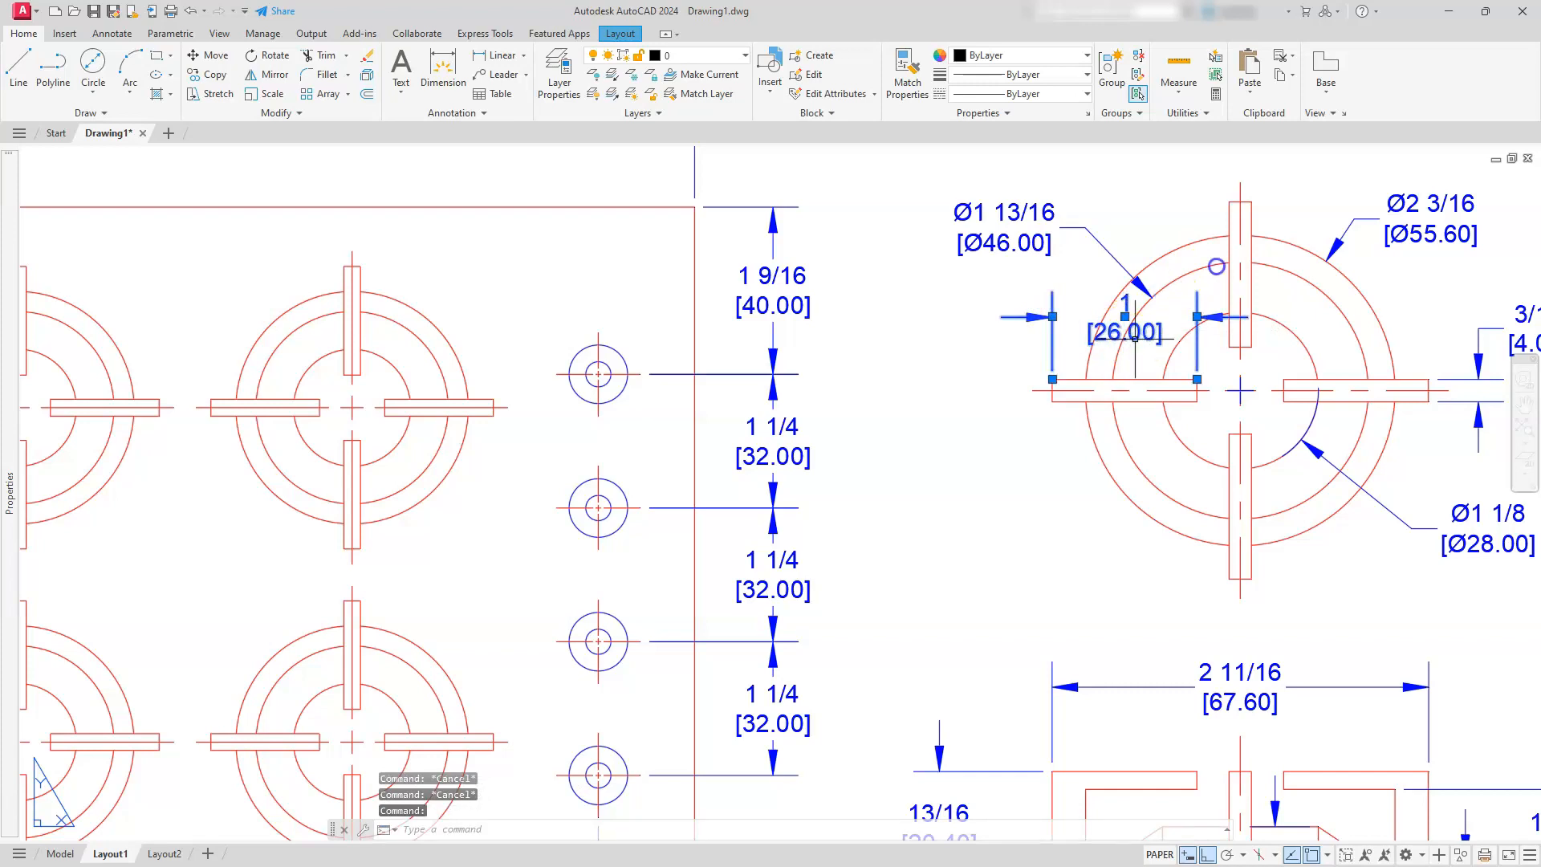
left_click(1124, 316)
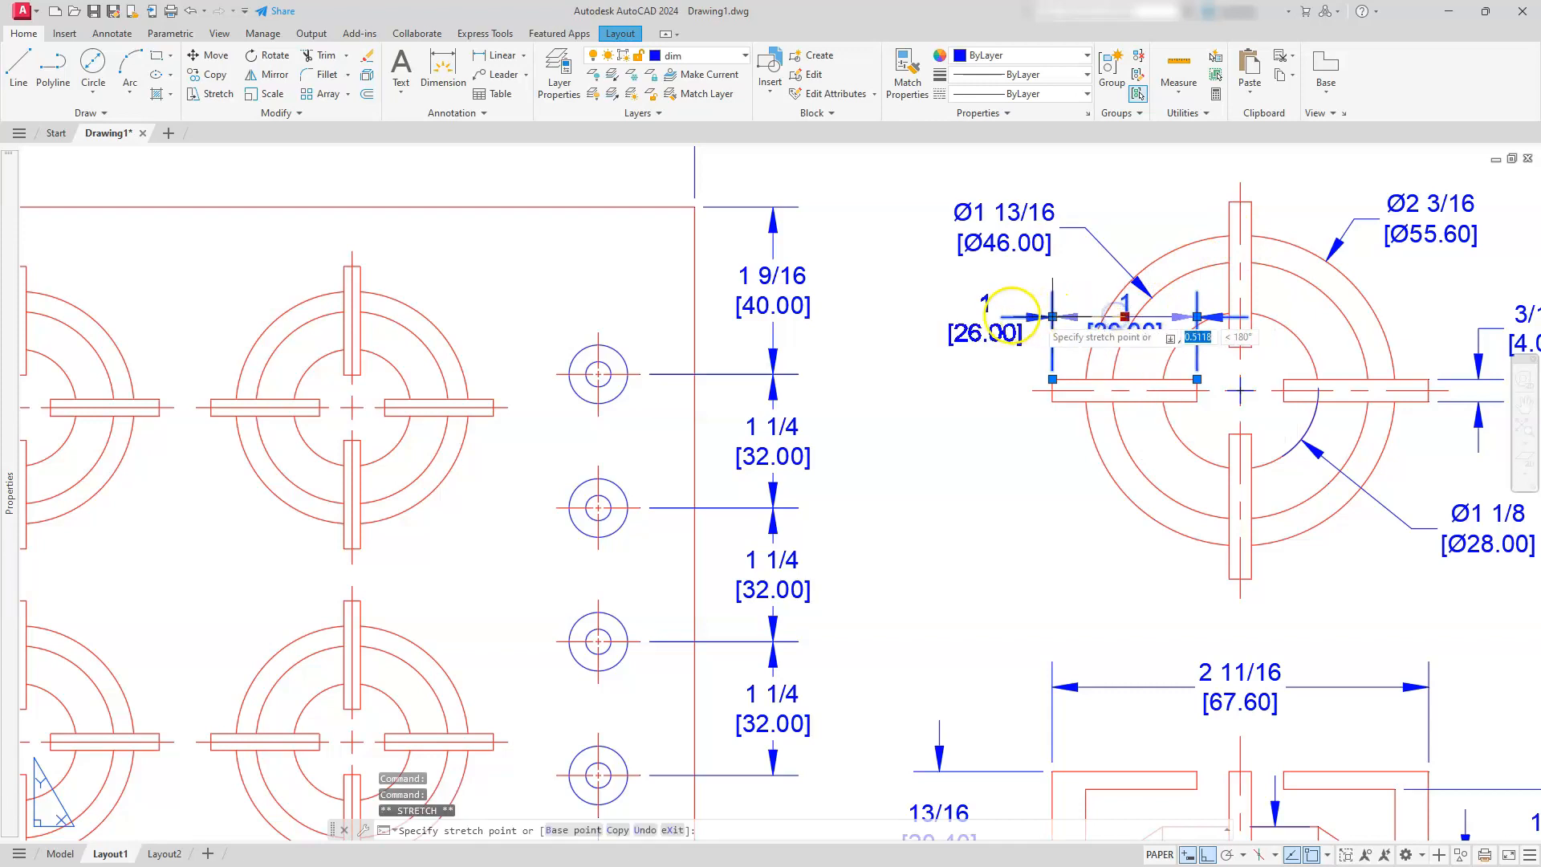
left_click(973, 312)
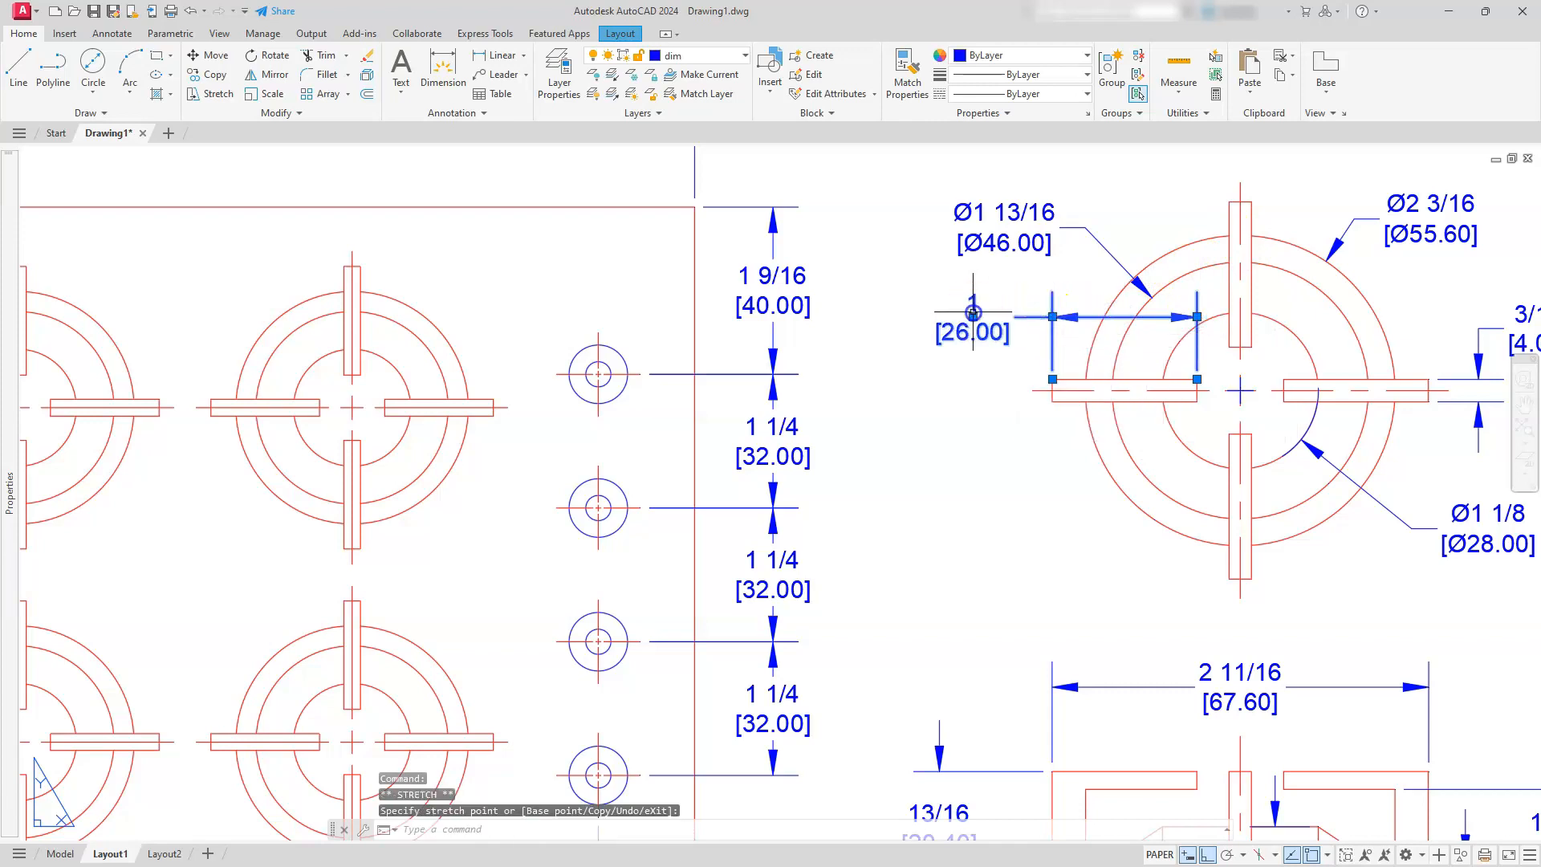
key("Escape")
key("Escape")
key("Escape")
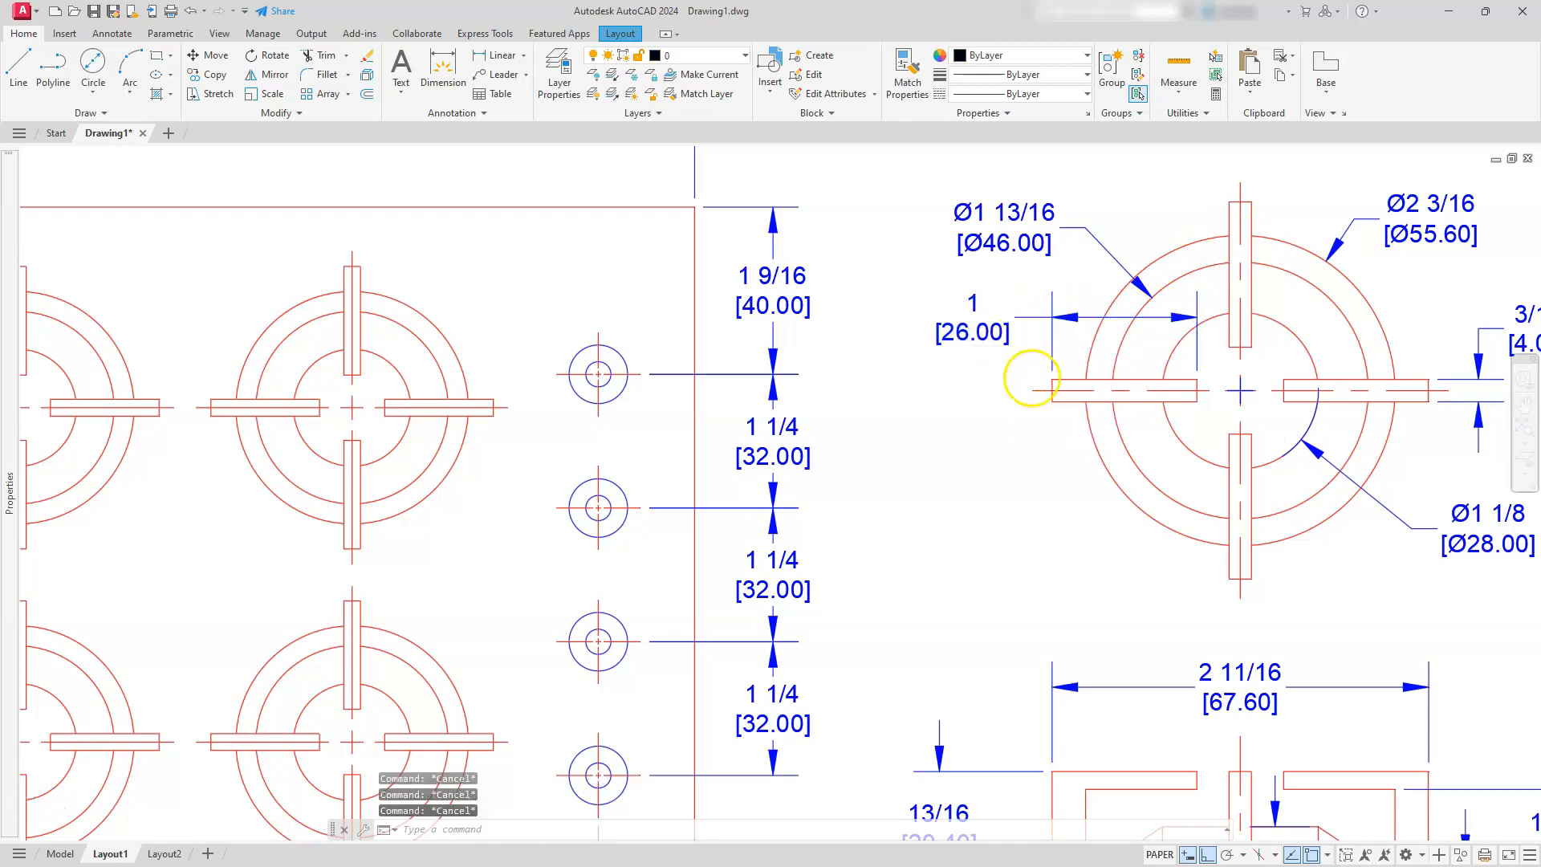
Create a small rectangular viewport in the empty area right of the burner details
scroll(1079, 423, "down", 4)
middle_click_drag(1241, 588, 1155, 513)
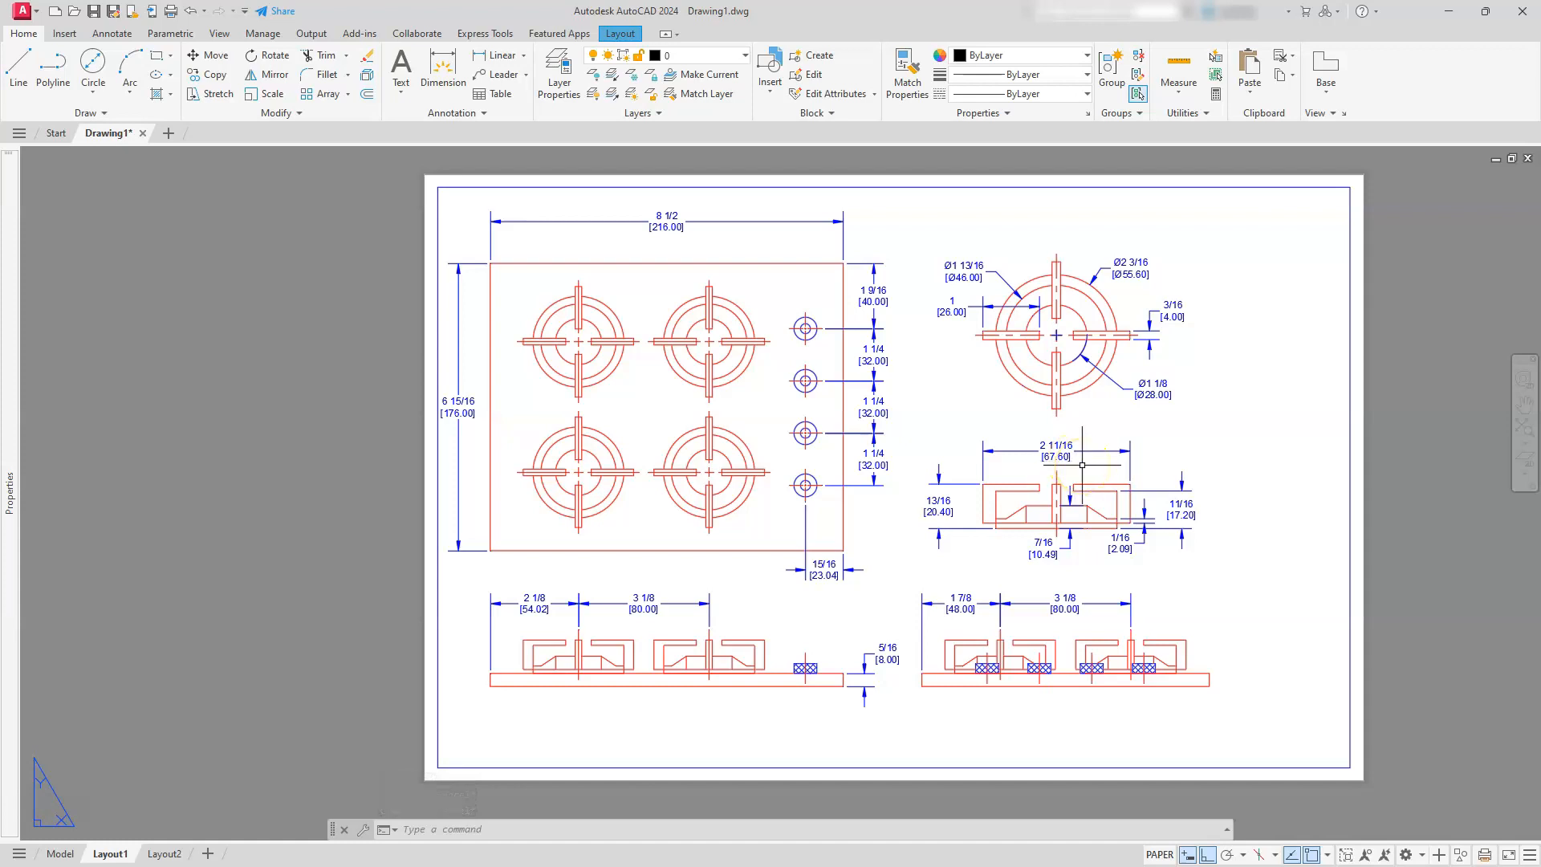
left_click(621, 35)
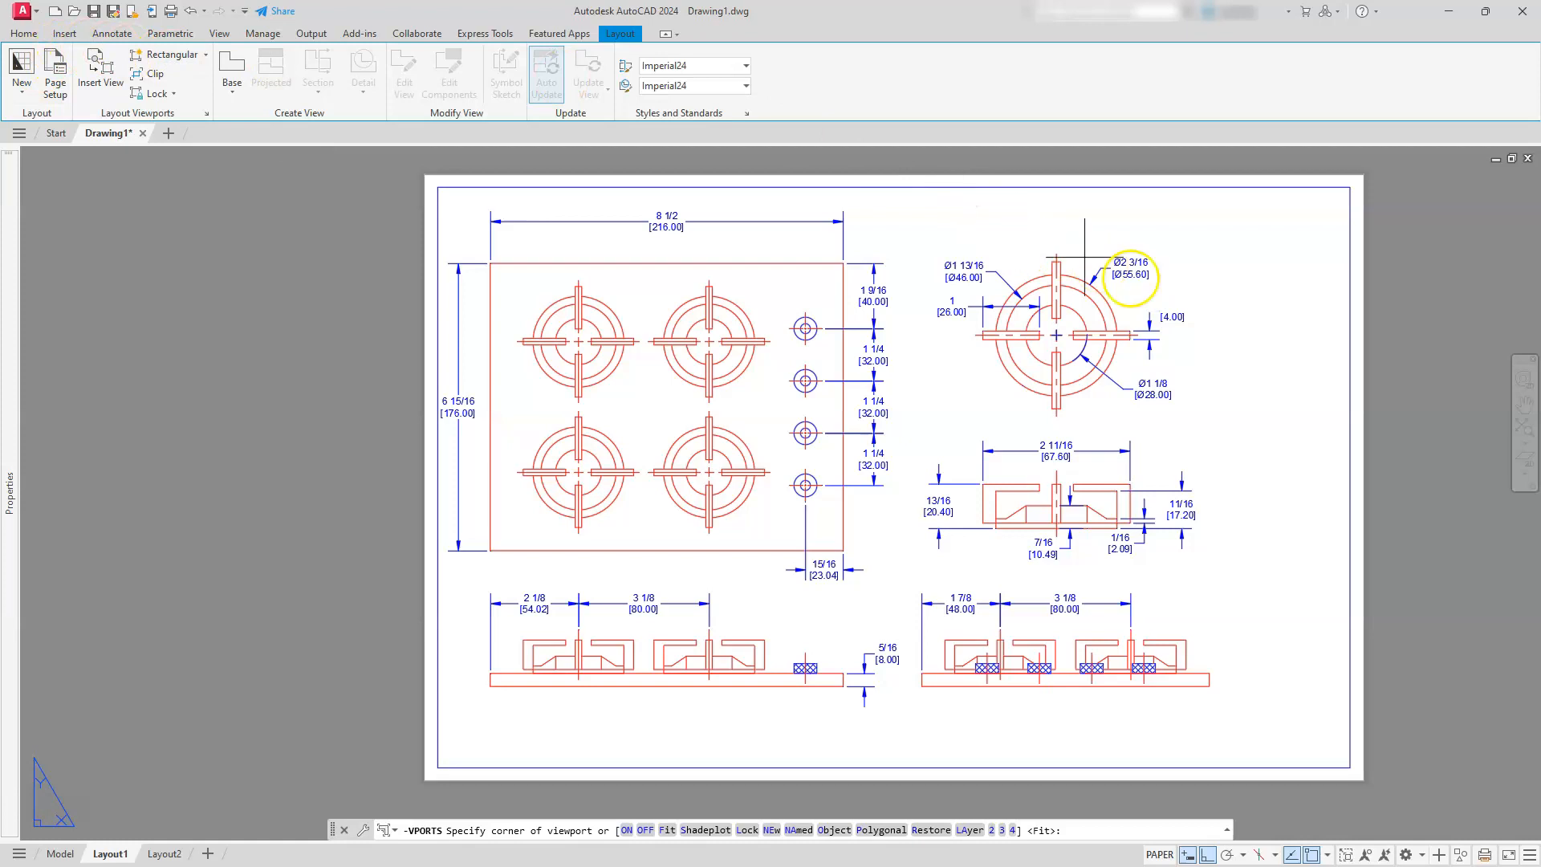
left_click(1226, 363)
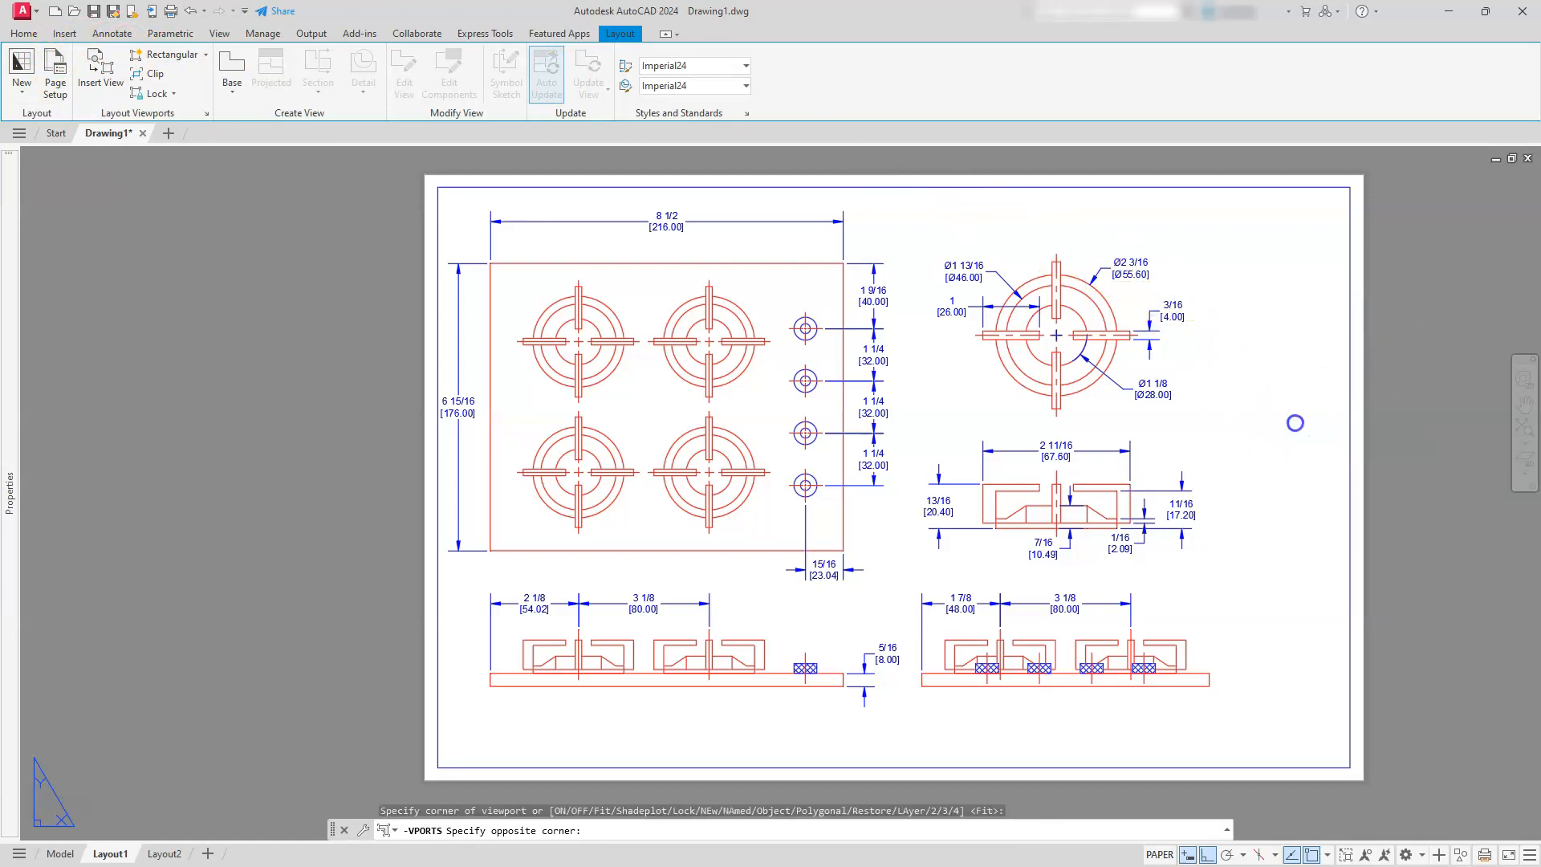
left_click(1295, 423)
Activate the new viewport and frame a single top-view control knob in it
scroll(1291, 345, "up", 8)
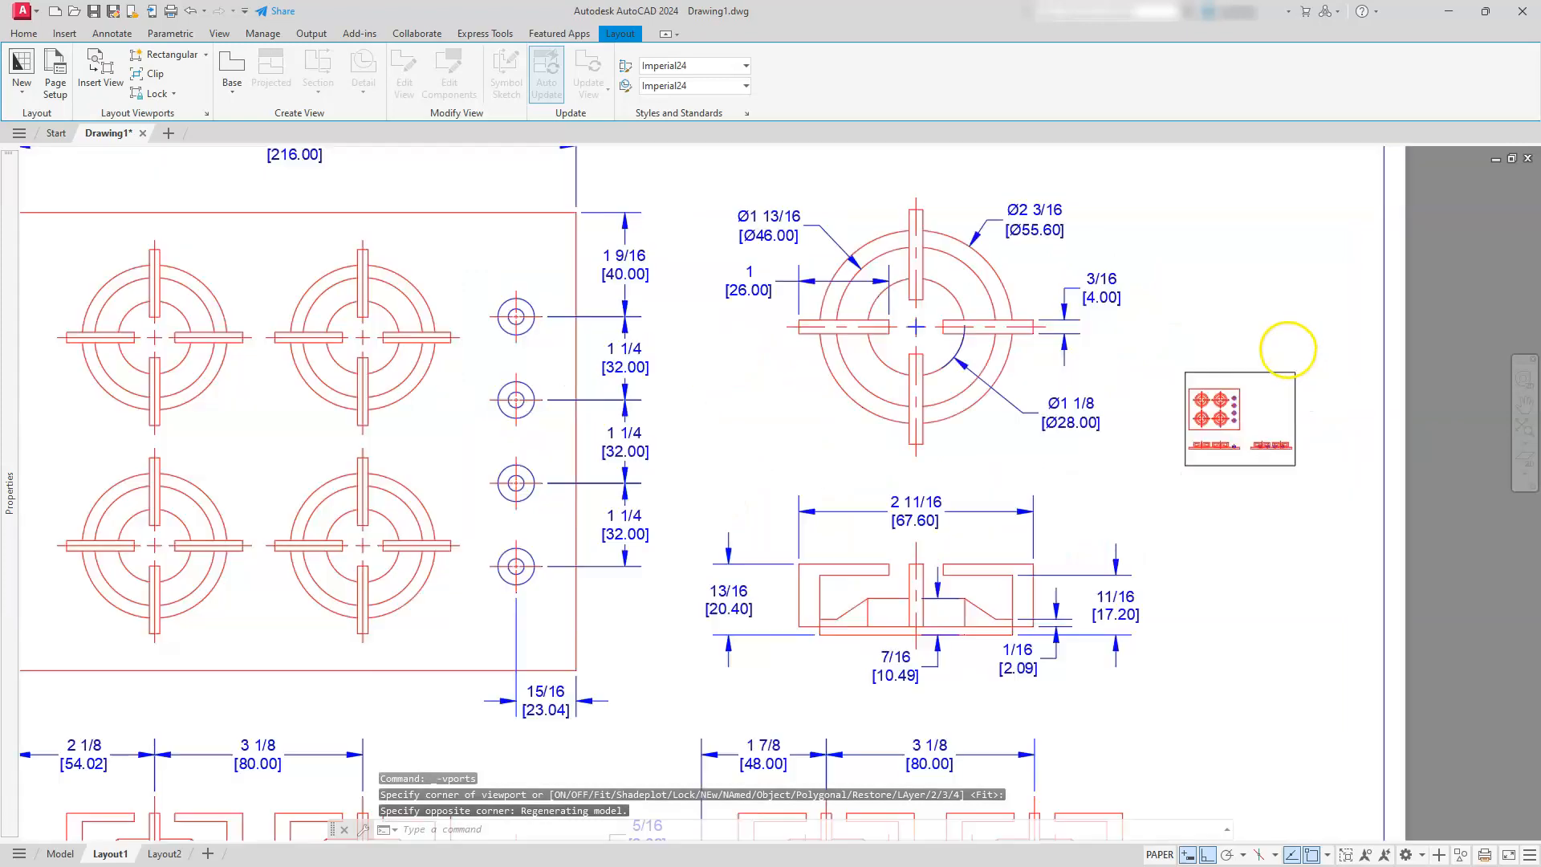
middle_click_drag(1112, 441, 1118, 276)
double_click(1118, 358)
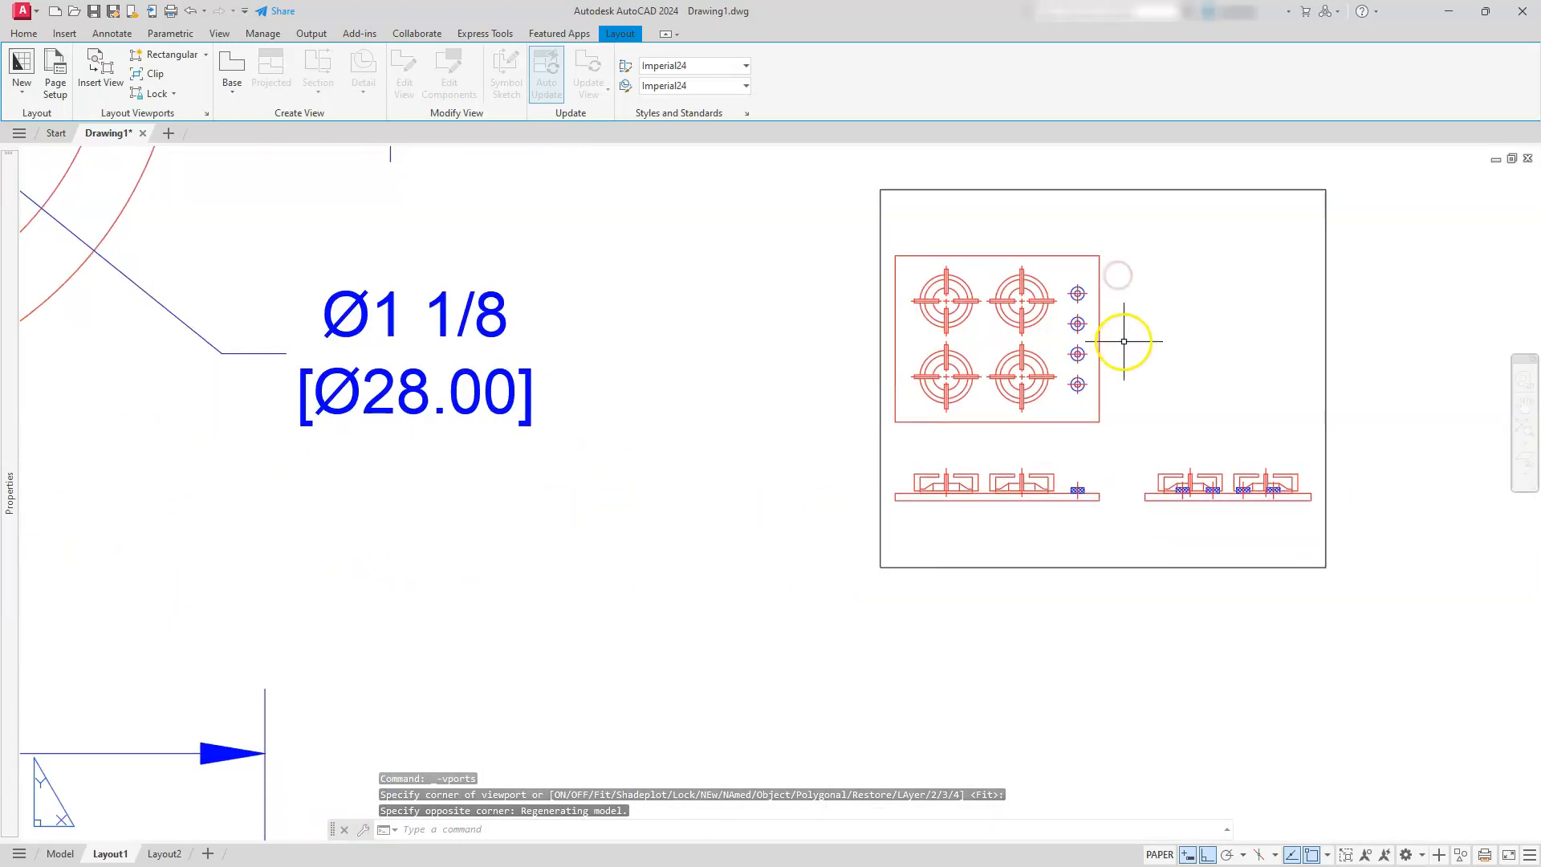
scroll(1048, 282, "up", 8)
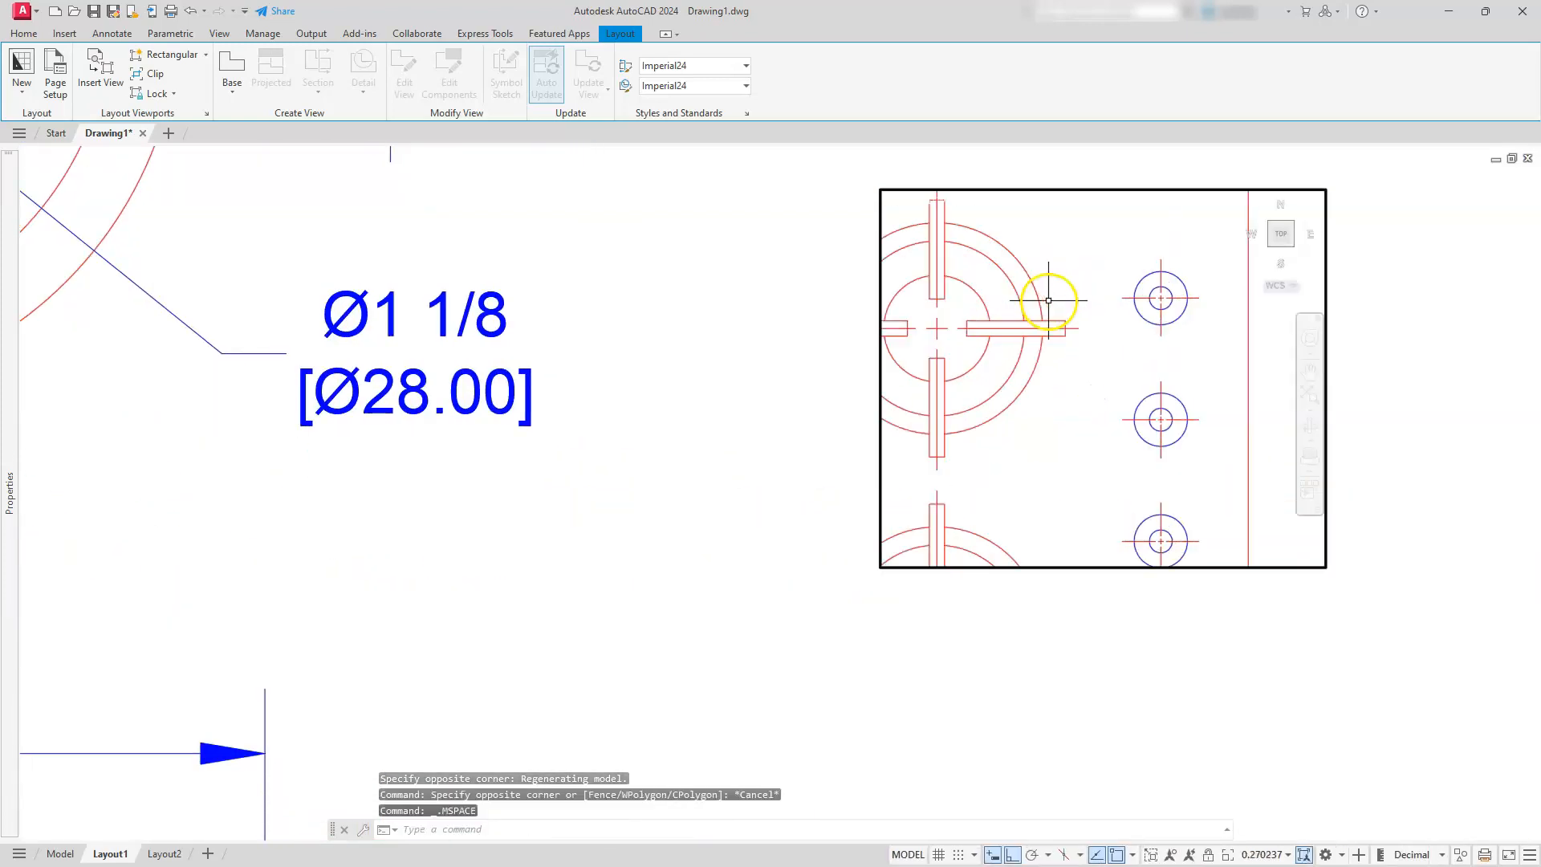
middle_click_drag(1111, 309, 894, 407)
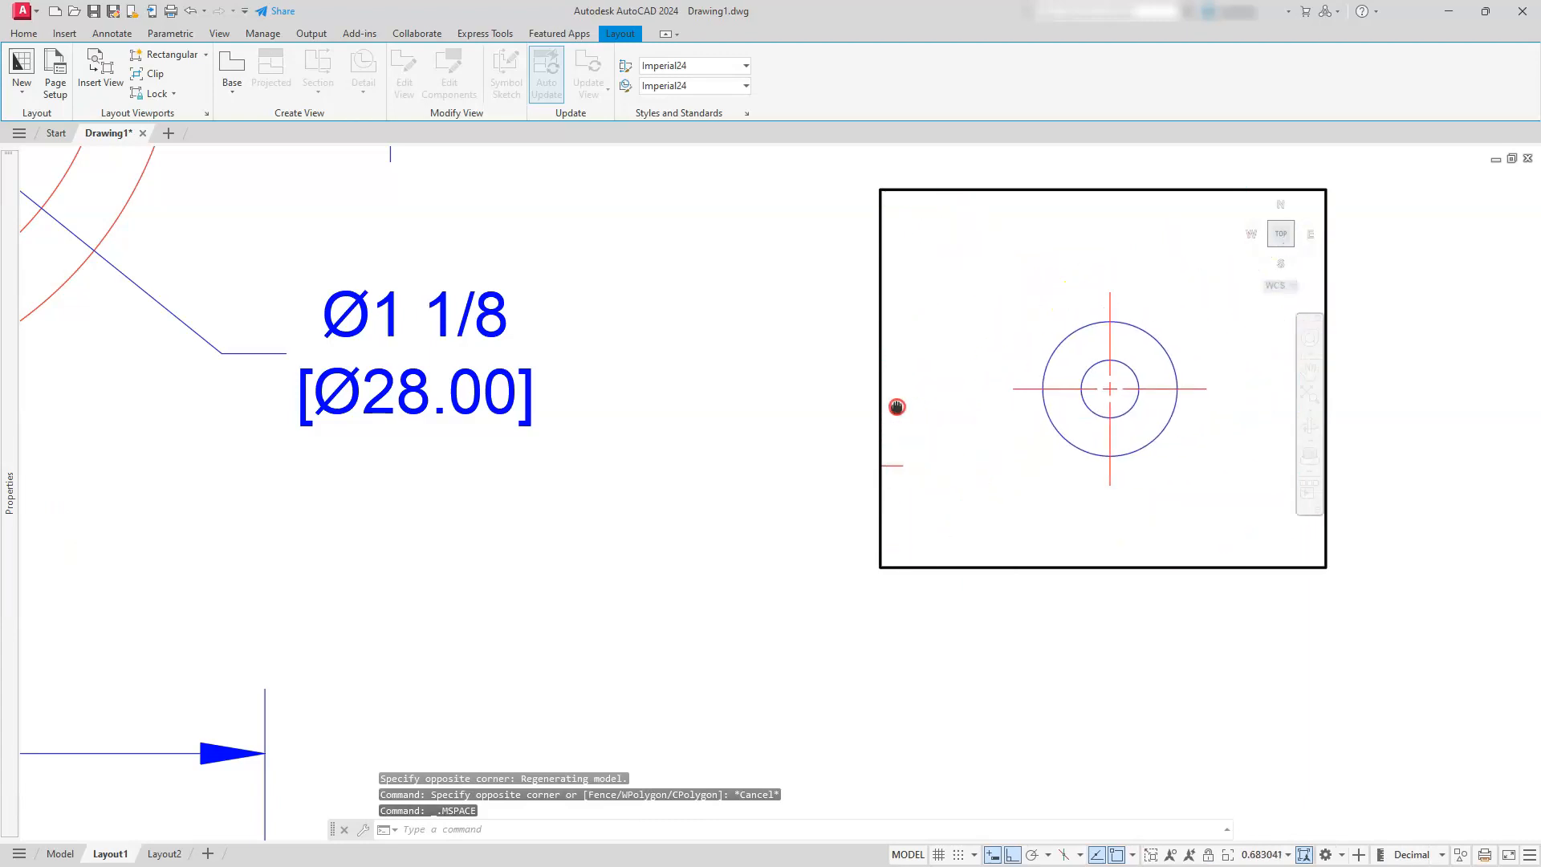
Set the knob viewport's scale to 1'-0" = 1'-0" and keep the knob centred
left_click(1263, 855)
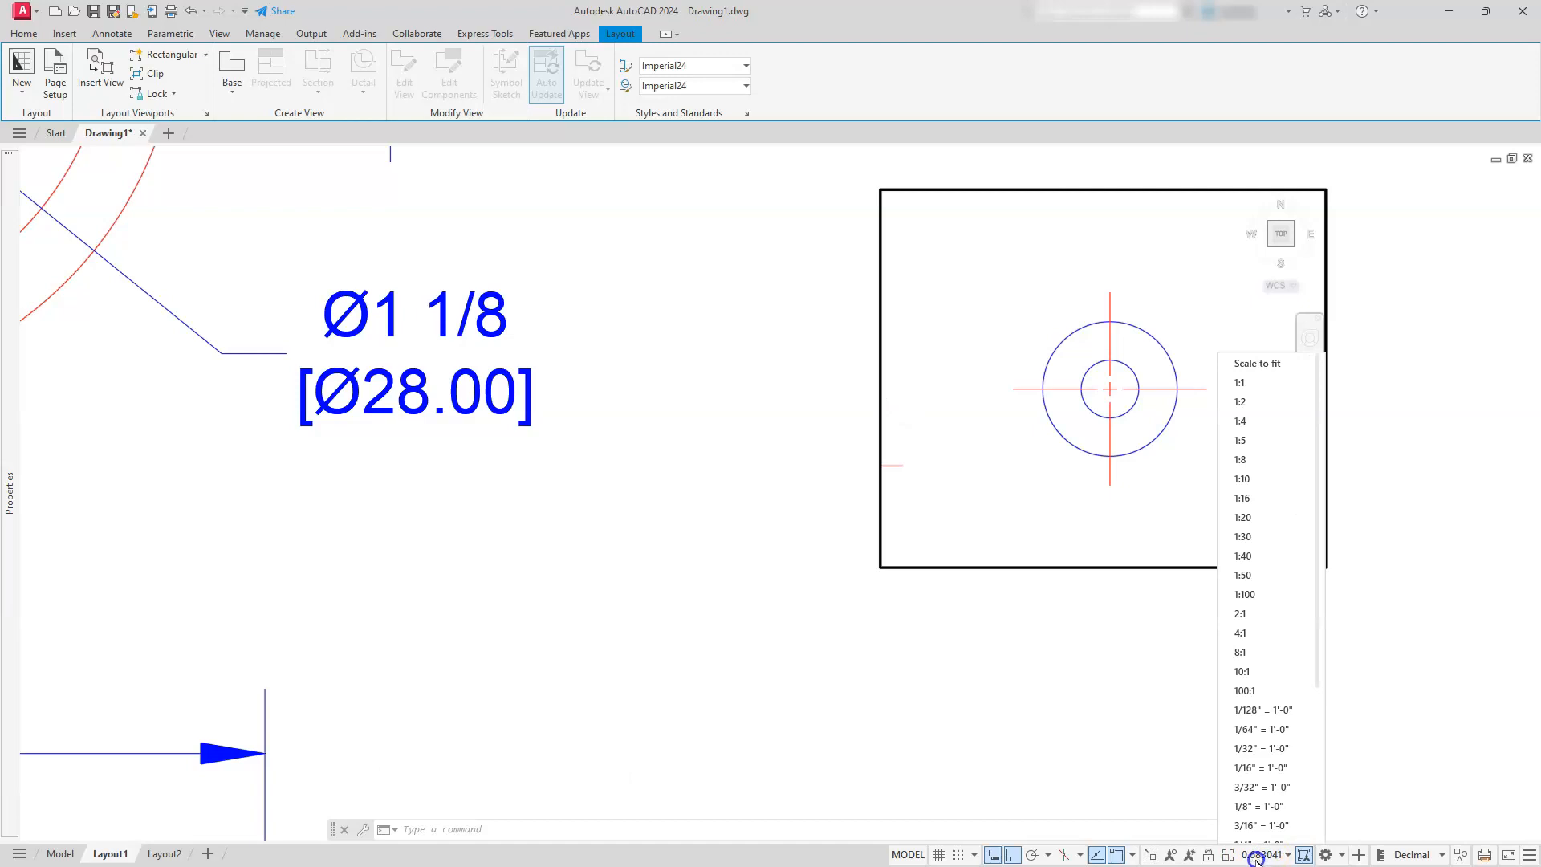
scroll(1256, 763, "down", 4)
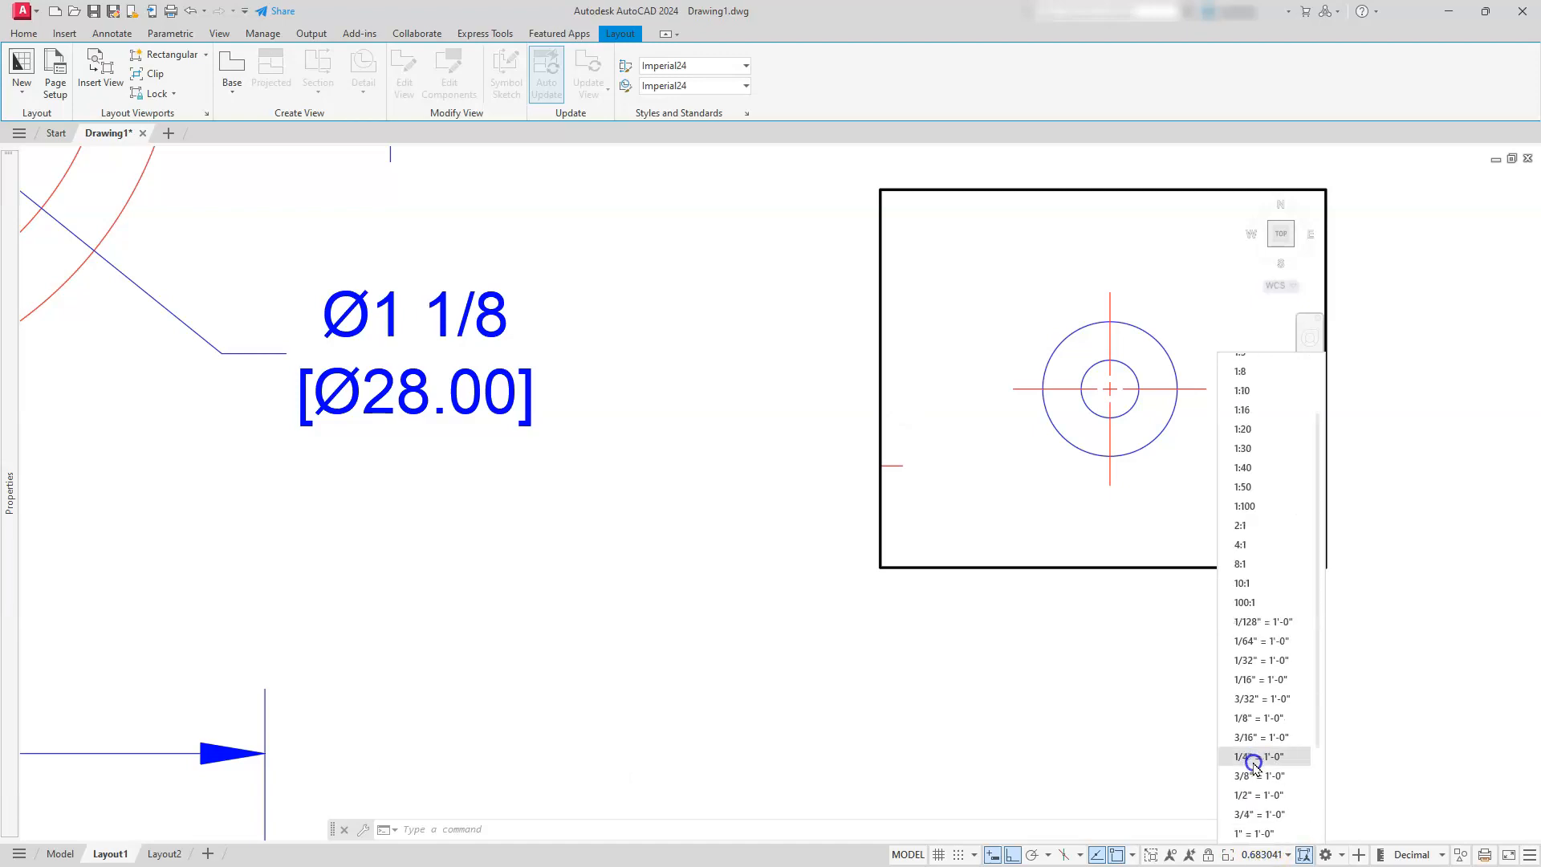
left_click(1250, 795)
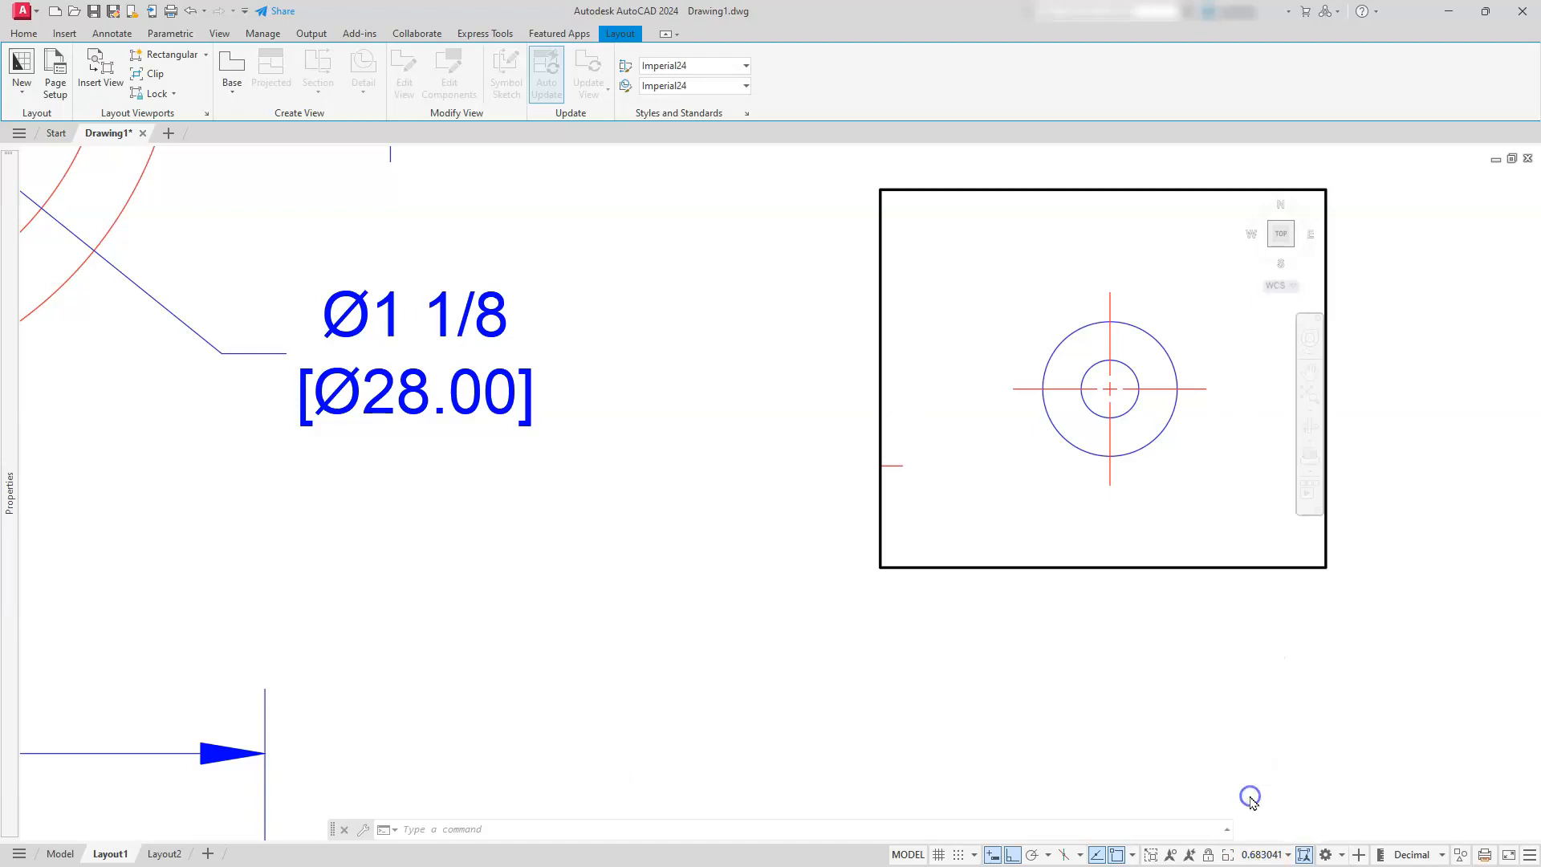
middle_click_drag(1166, 456, 1160, 426)
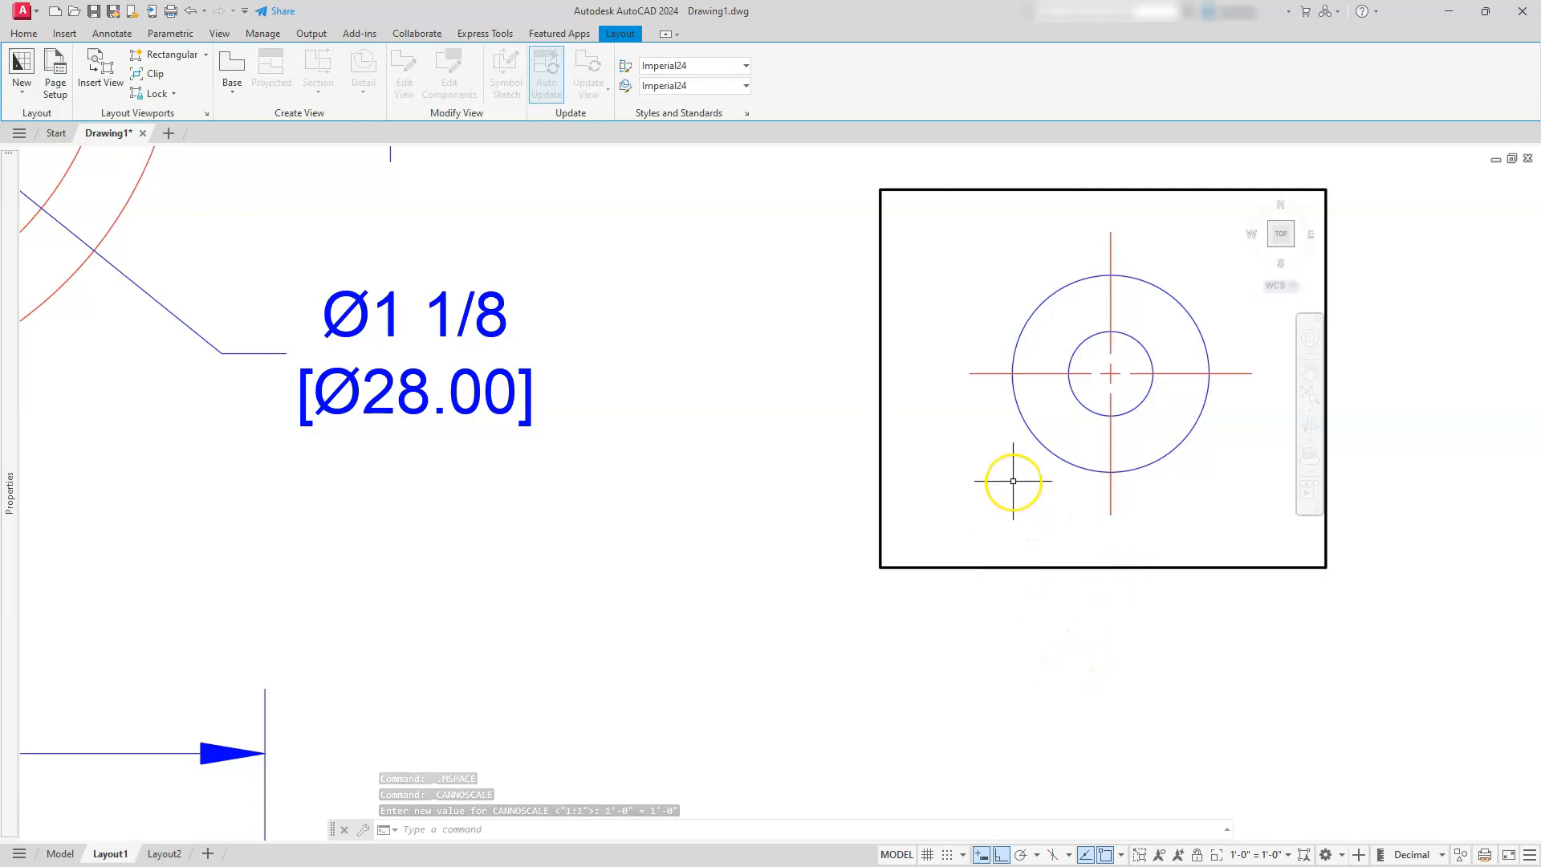
Scale the knob viewport with a zoom factor of 1.5xp and return to paper space
type("z")
key("Return")
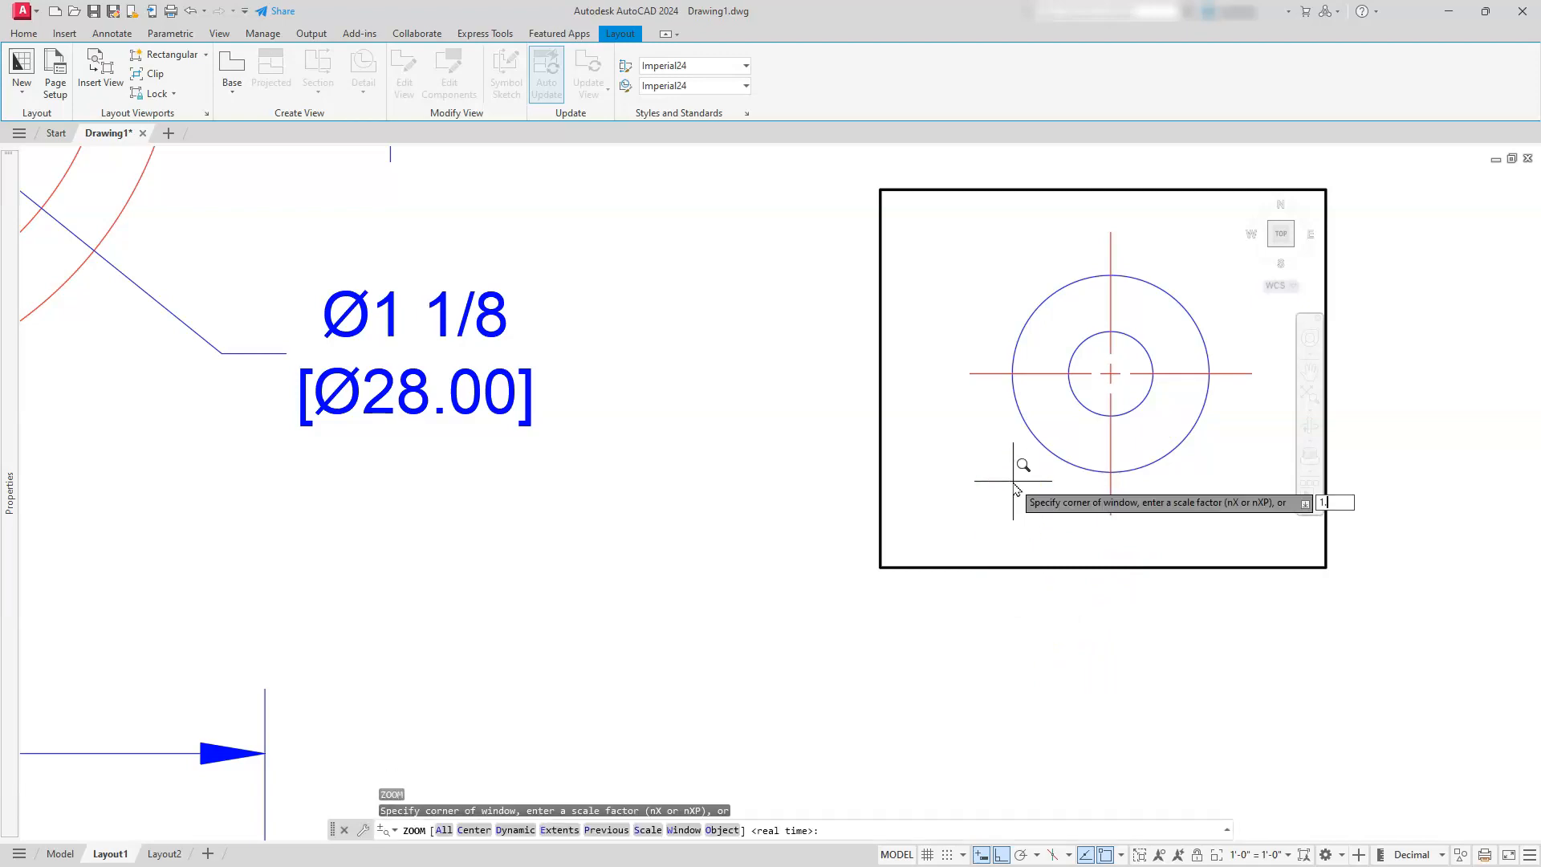
key("Return")
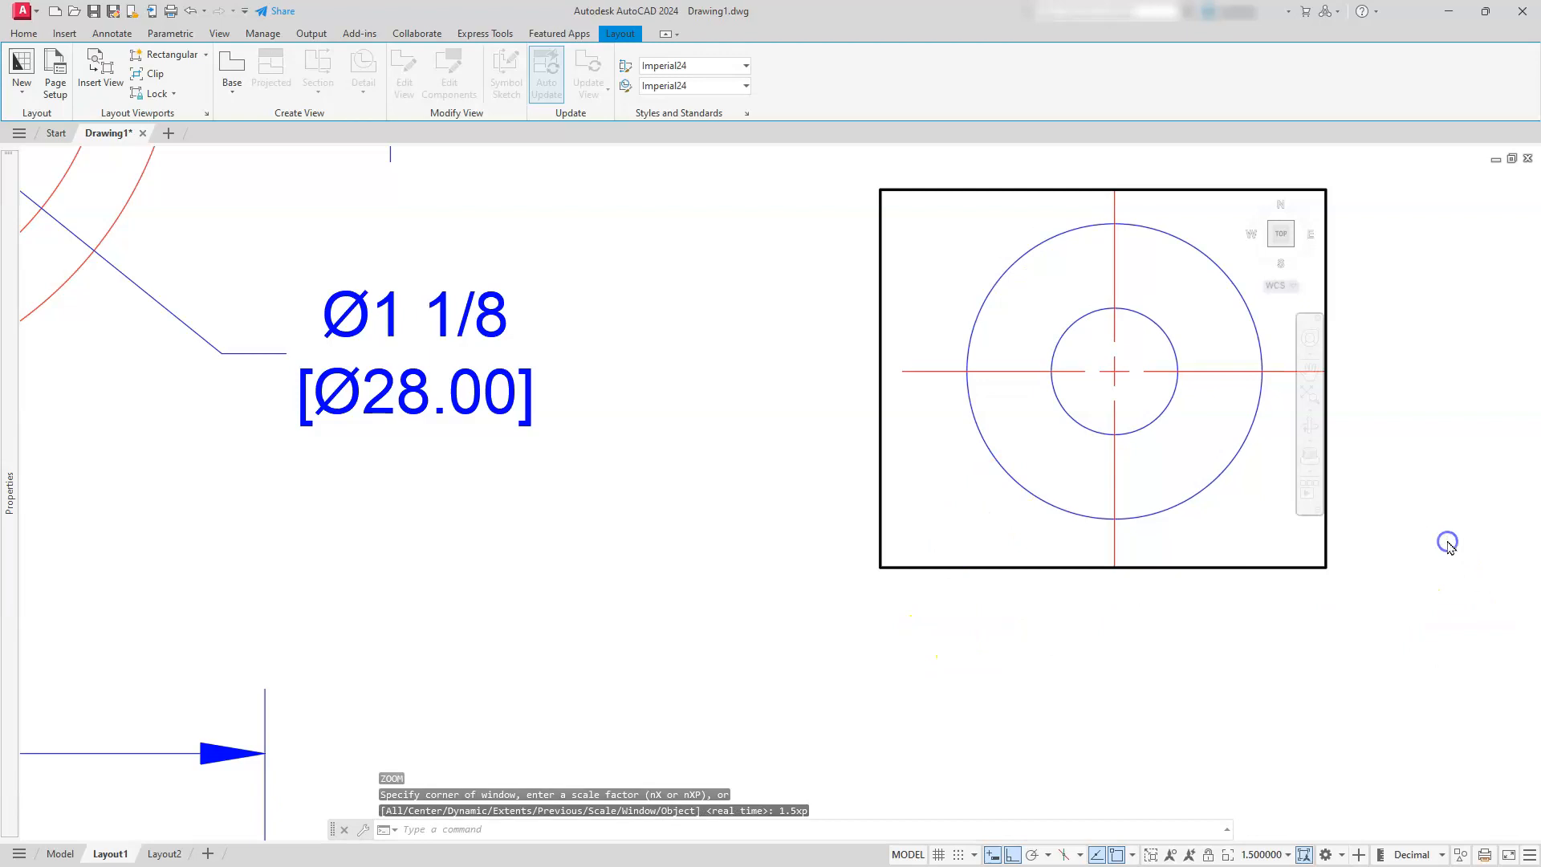
double_click(1376, 543)
Enlarge the knob viewport's frame to the right, downward and upward so the whole knob and its centre lines fit
middle_click_drag(1375, 549, 1263, 499)
left_click(1258, 489)
left_click(1231, 528)
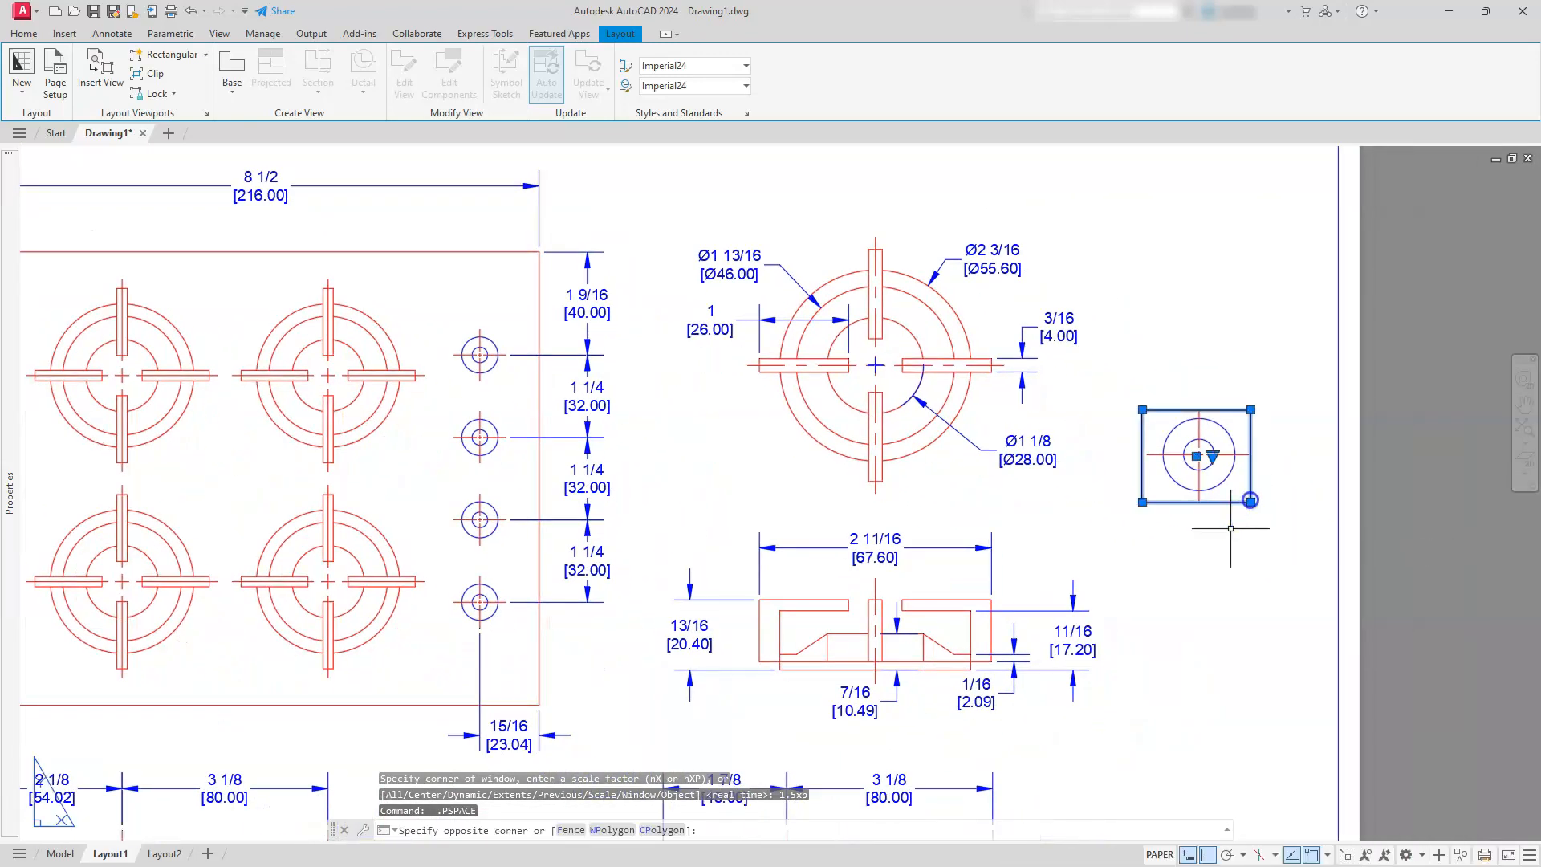
left_click(1253, 496)
left_click(1250, 502)
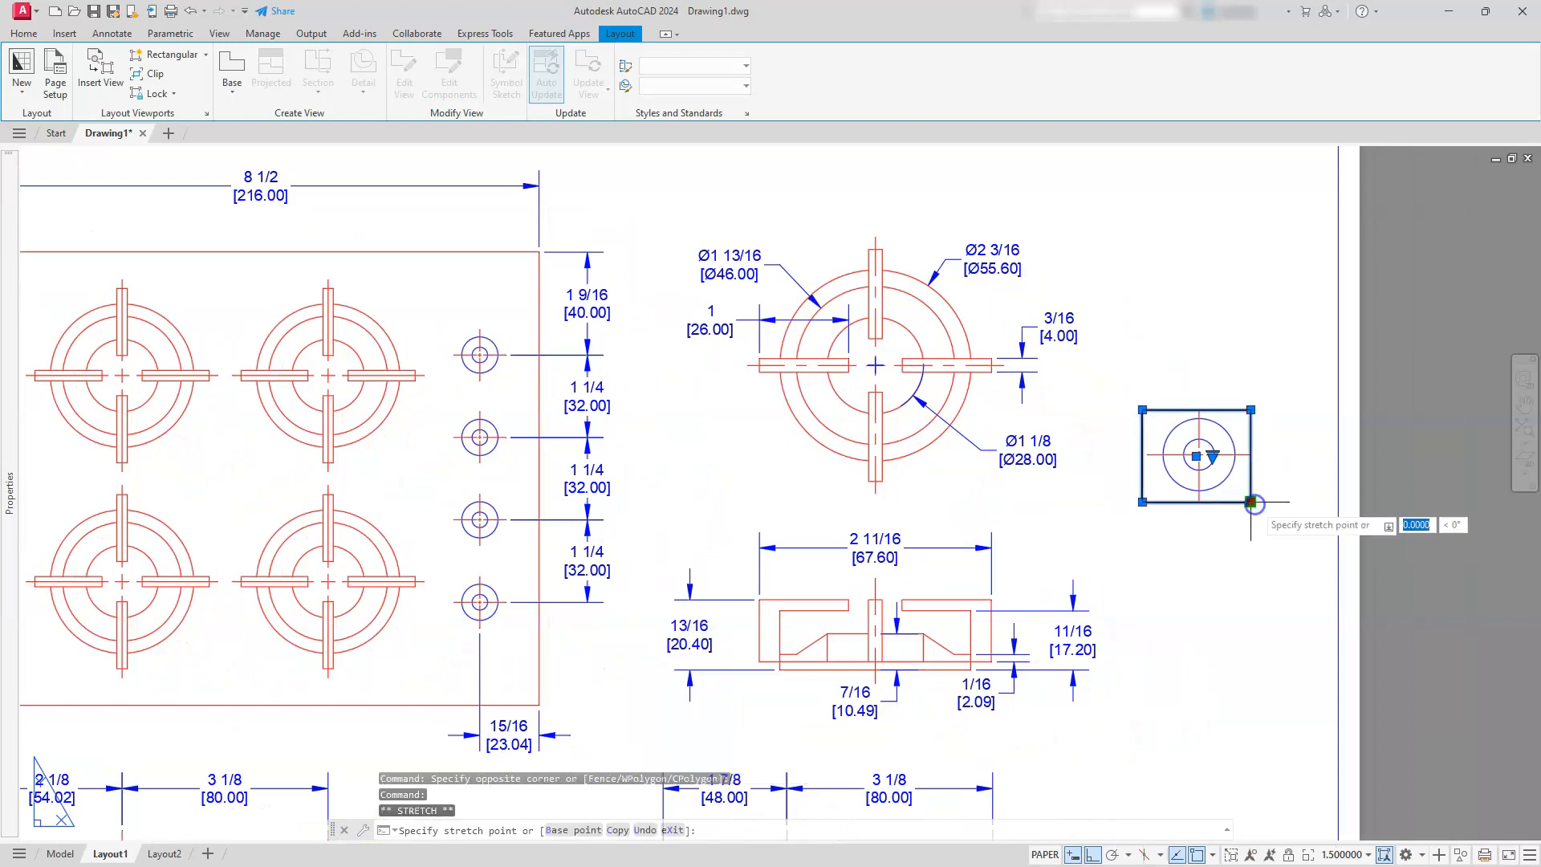
left_click(1274, 519)
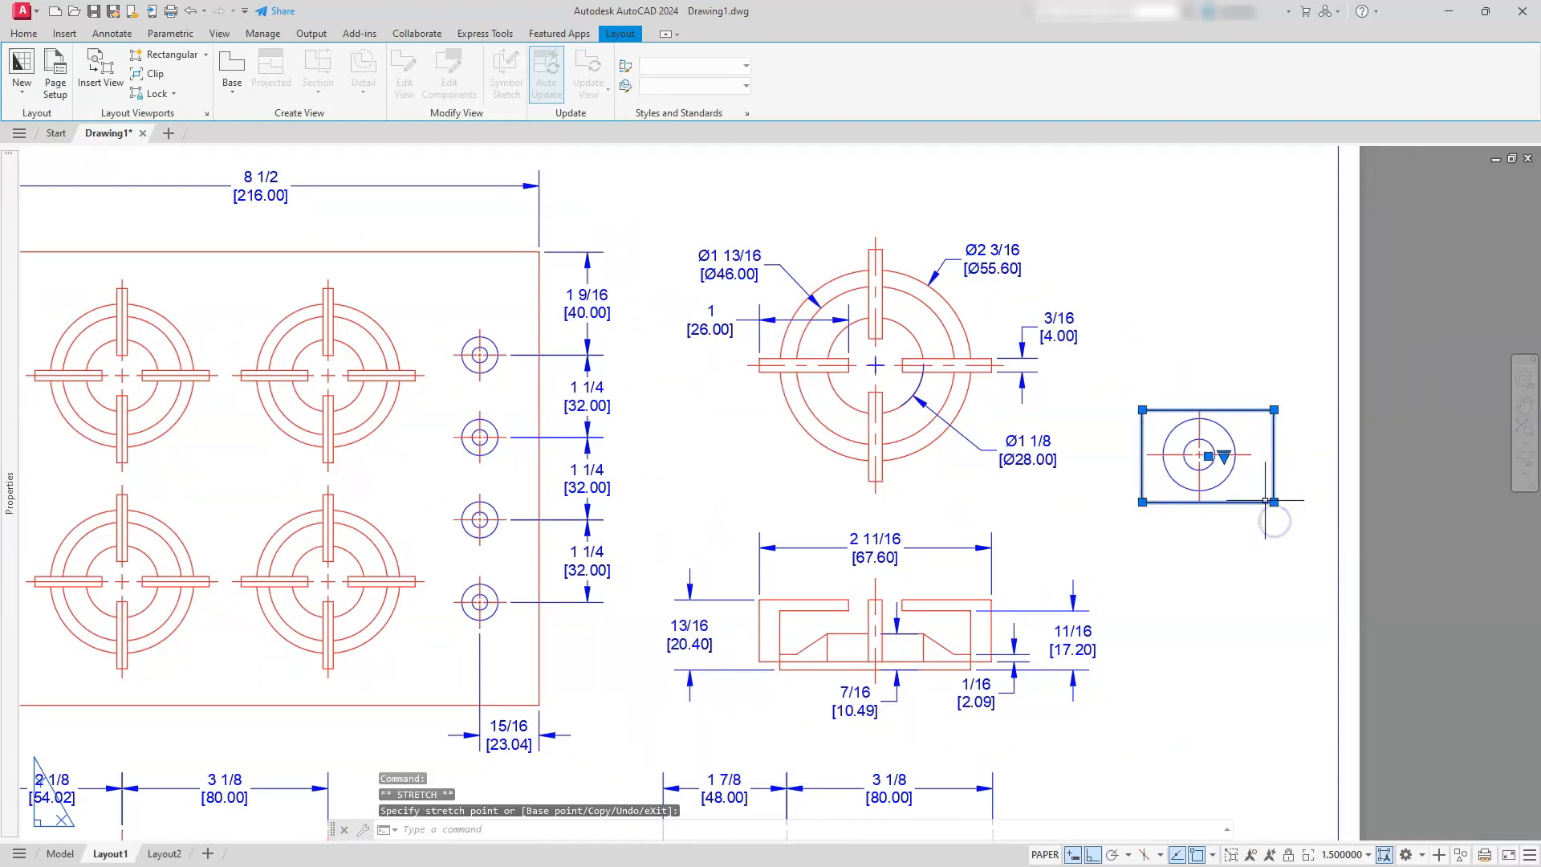
scroll(1266, 499, "up", 2)
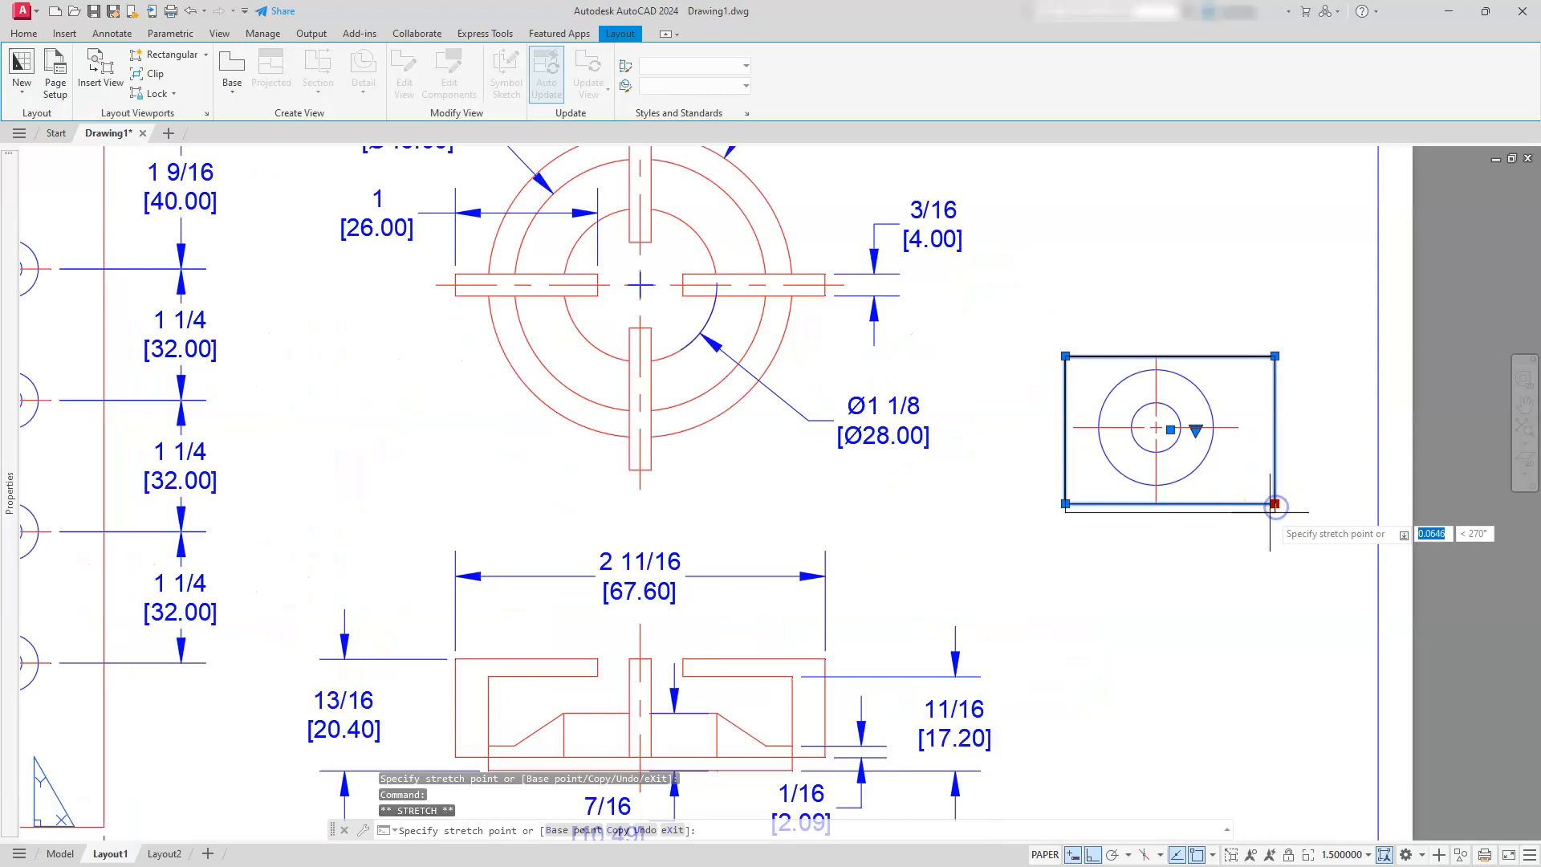
left_click(1269, 519)
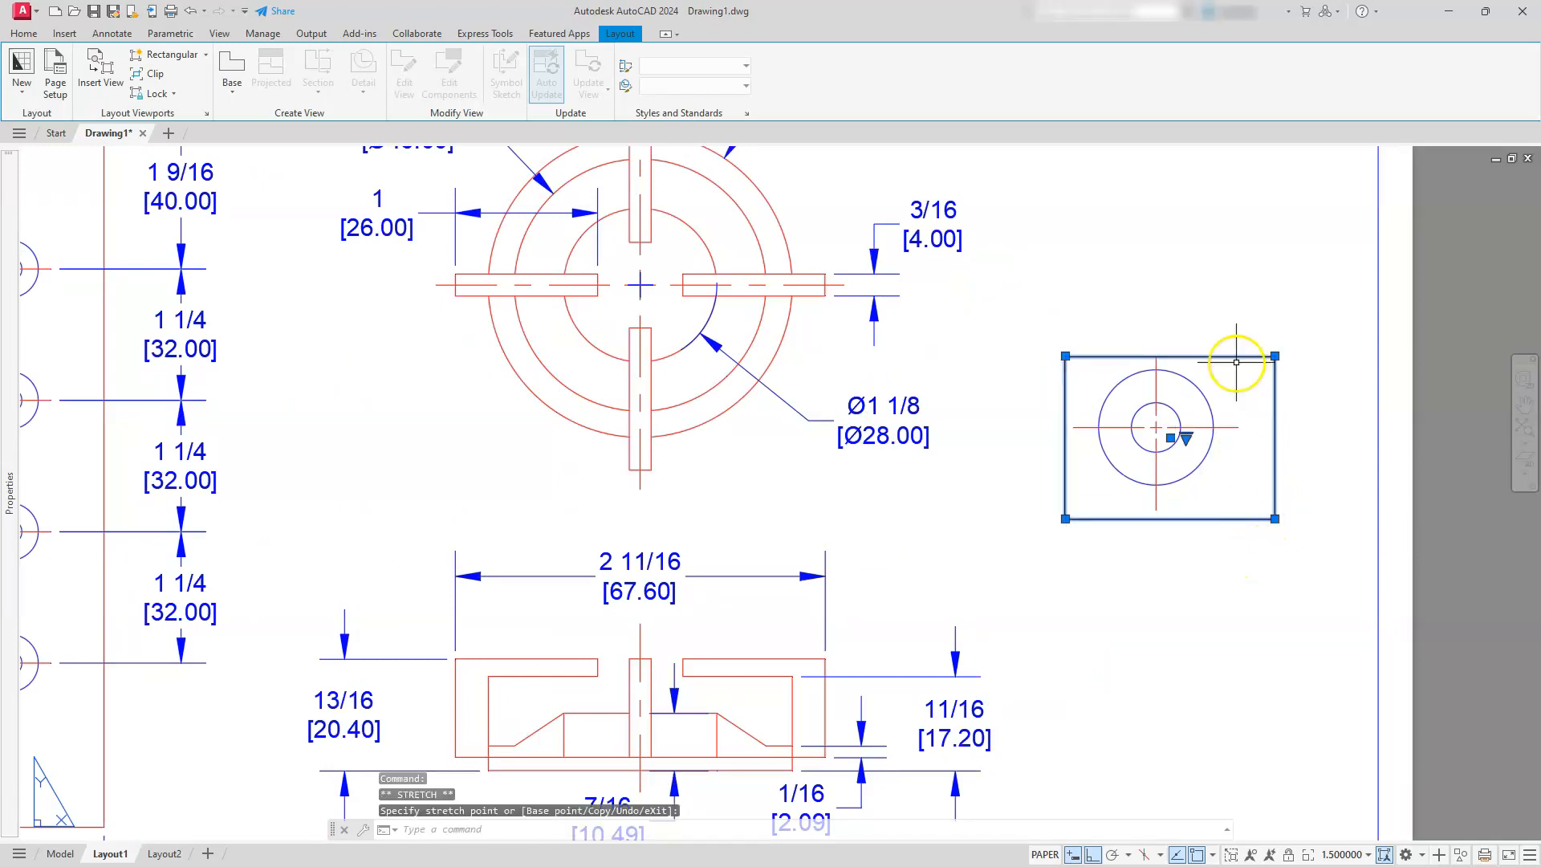
left_click(1275, 356)
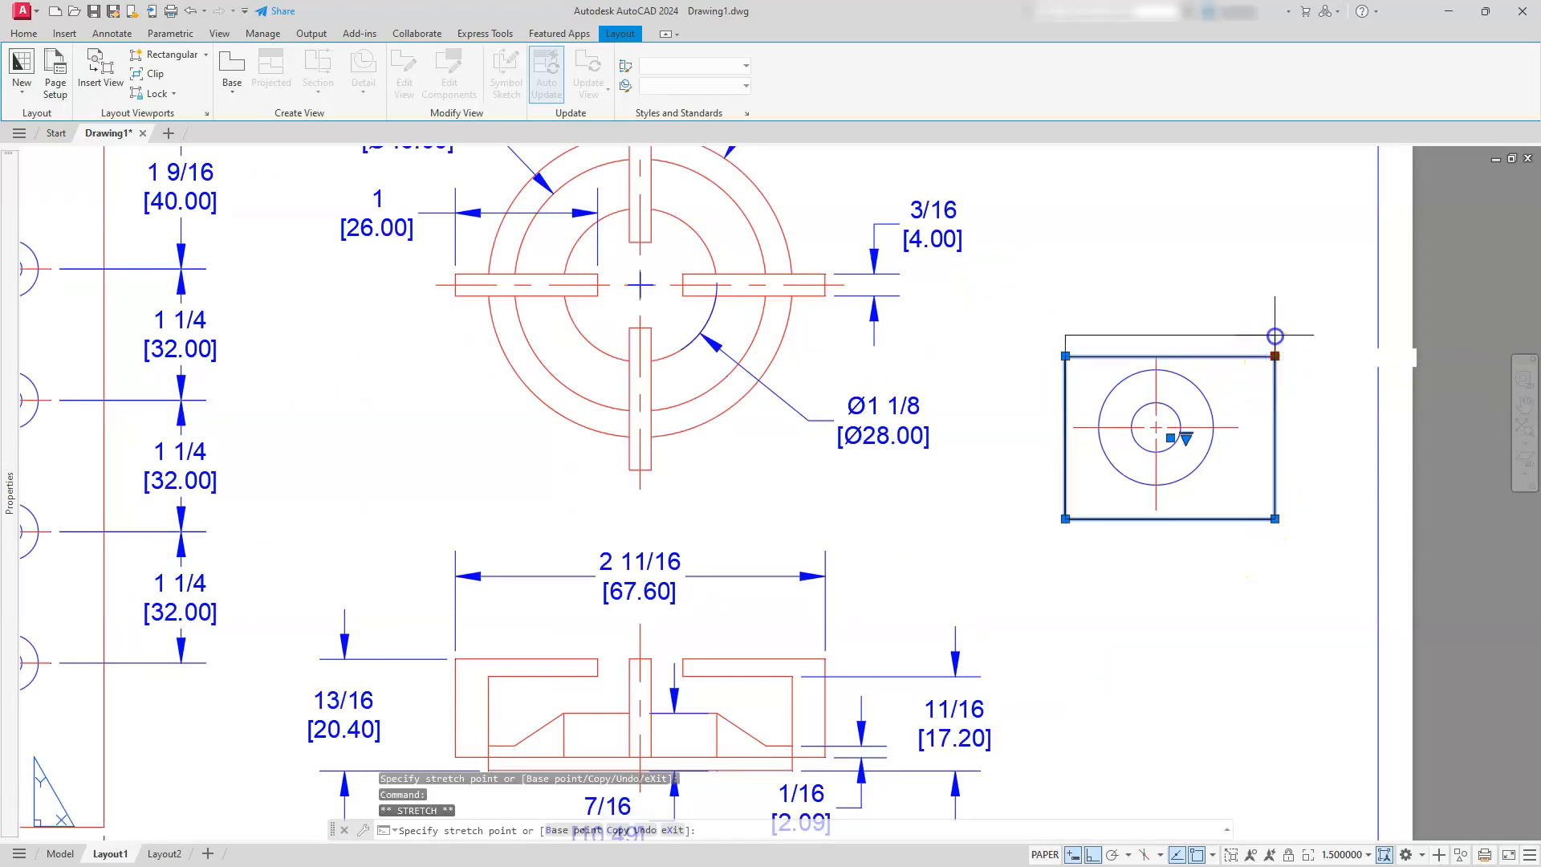
left_click(1275, 334)
key("Escape")
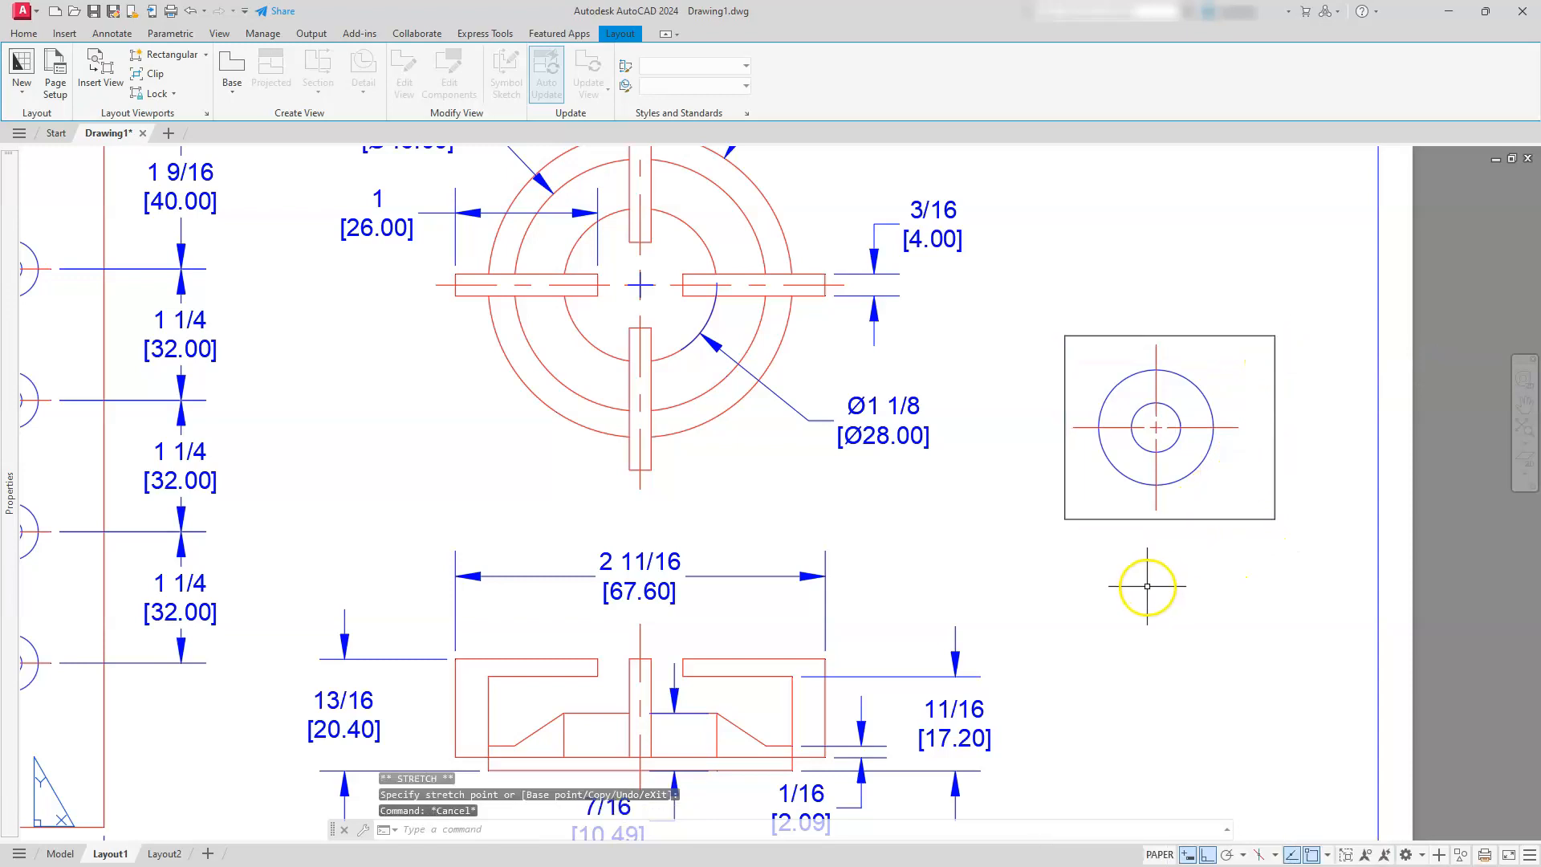
Create a rectangular viewport directly below the knob top-view viewport, matching its width
left_click(166, 54)
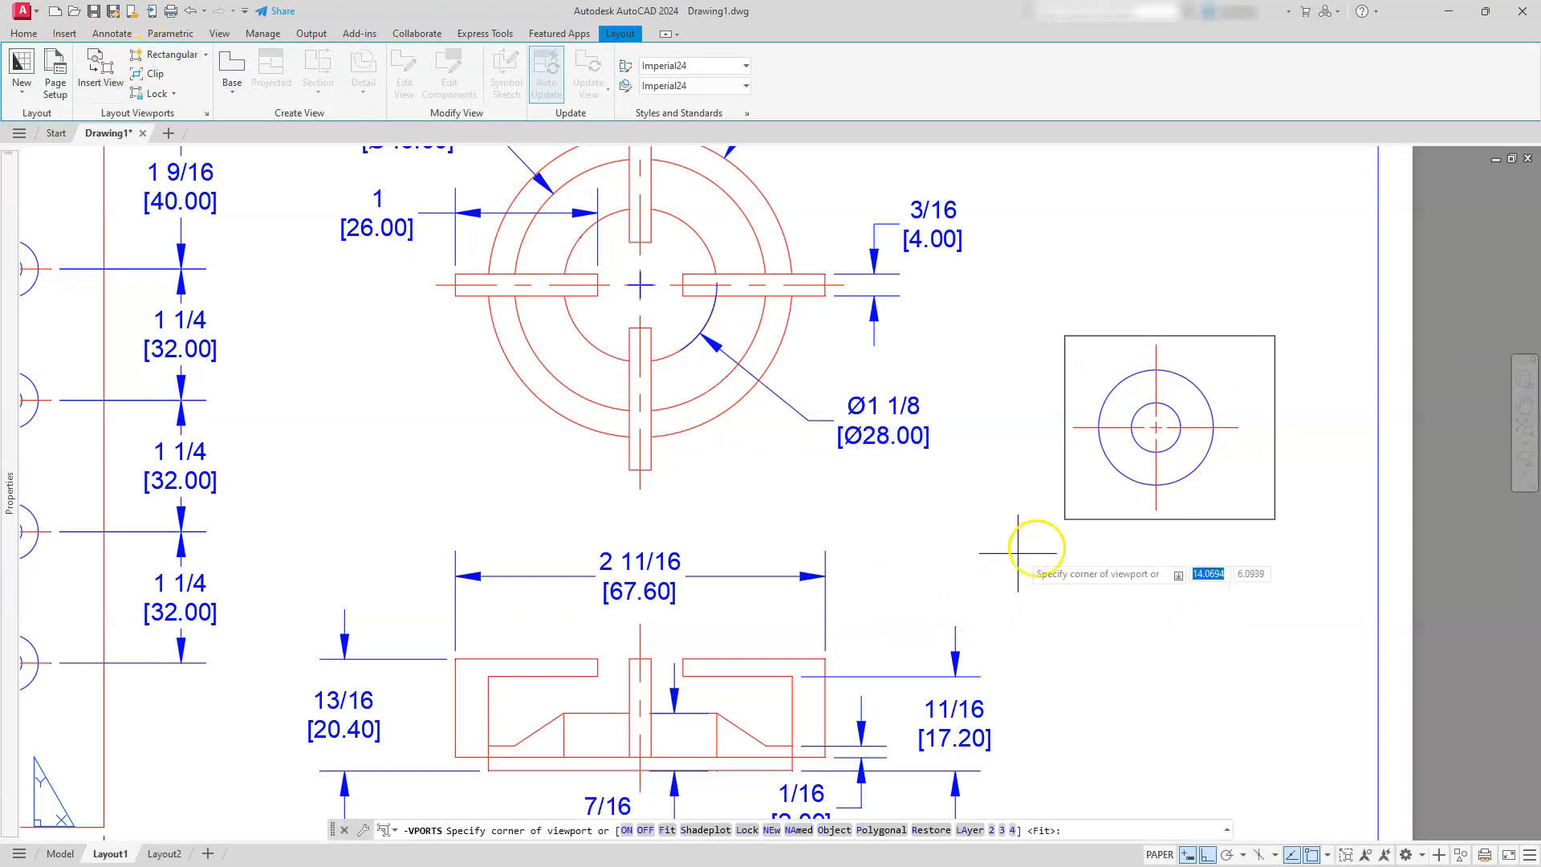
left_click(1066, 559)
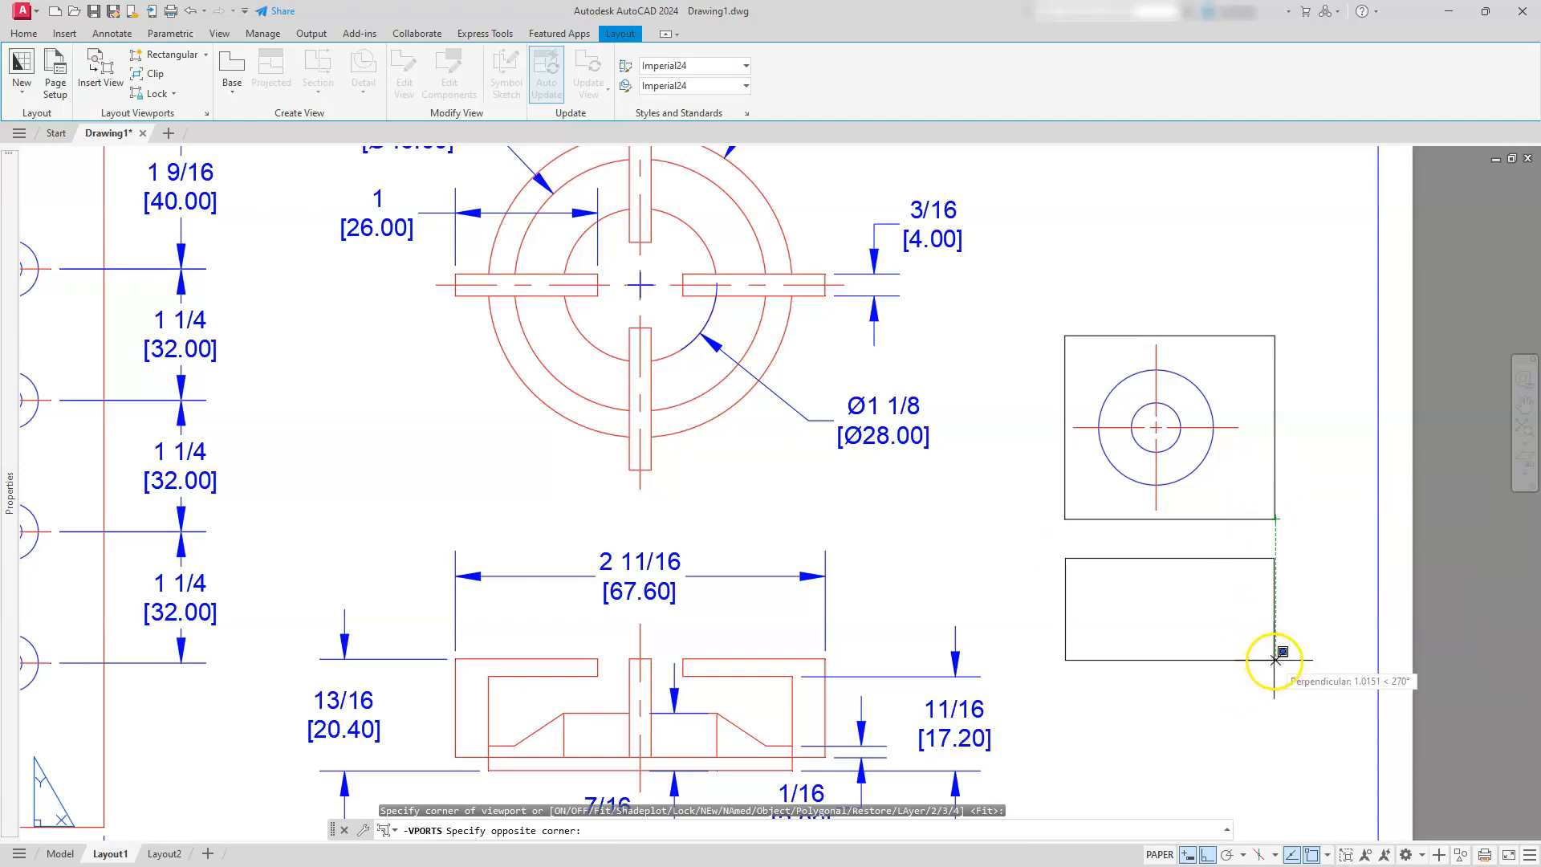
left_click(1274, 670)
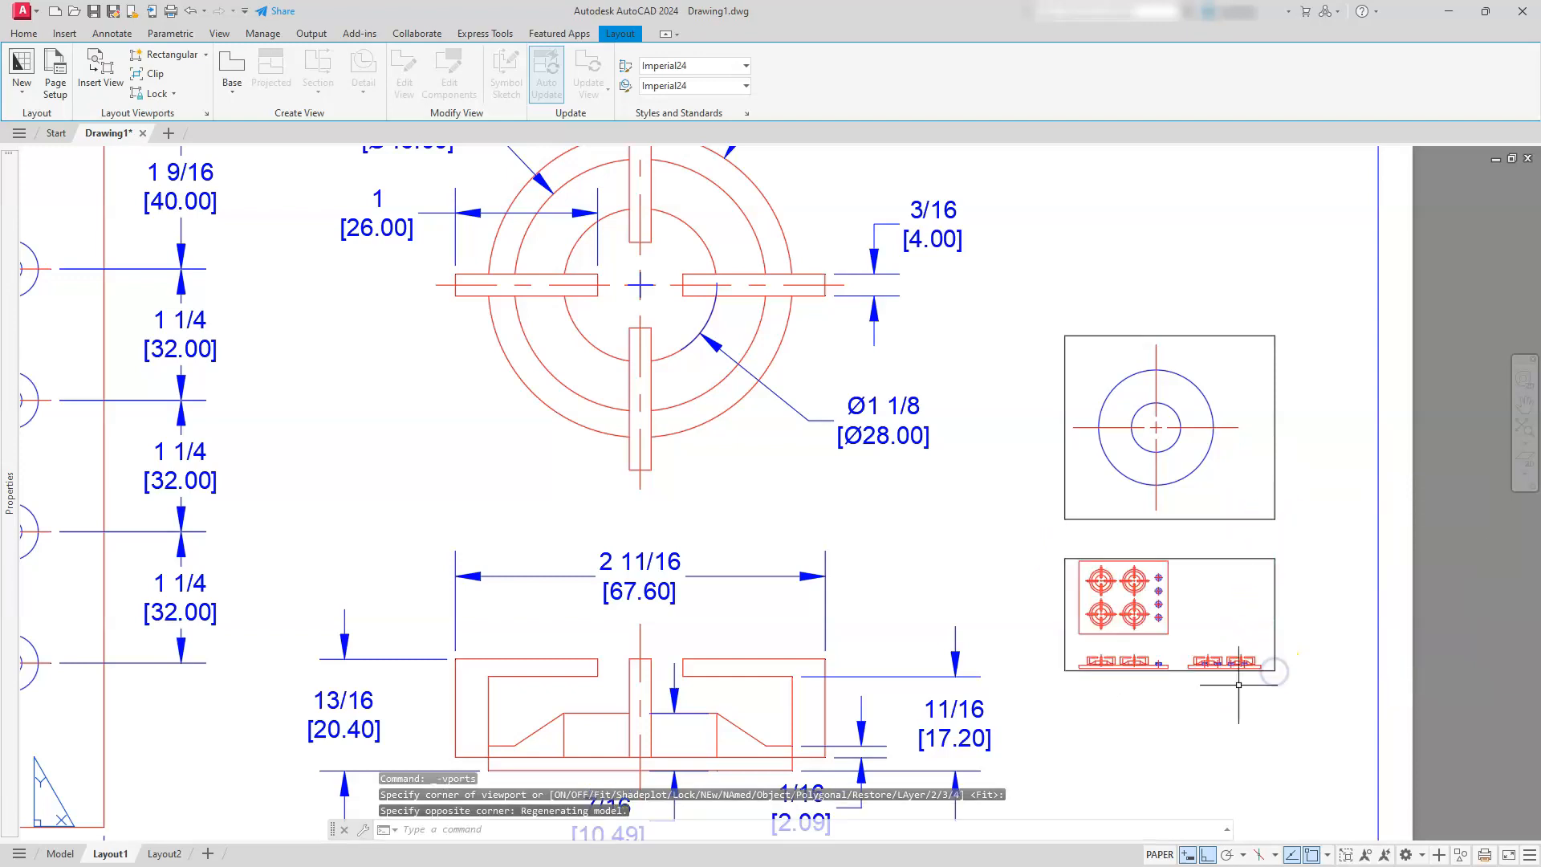
Activate the new lower viewport and frame the front view of a single knob in it
scroll(1162, 682, "up", 4)
scroll(1120, 649, "down", 2)
middle_click_drag(1114, 655, 1099, 693)
double_click(1129, 592)
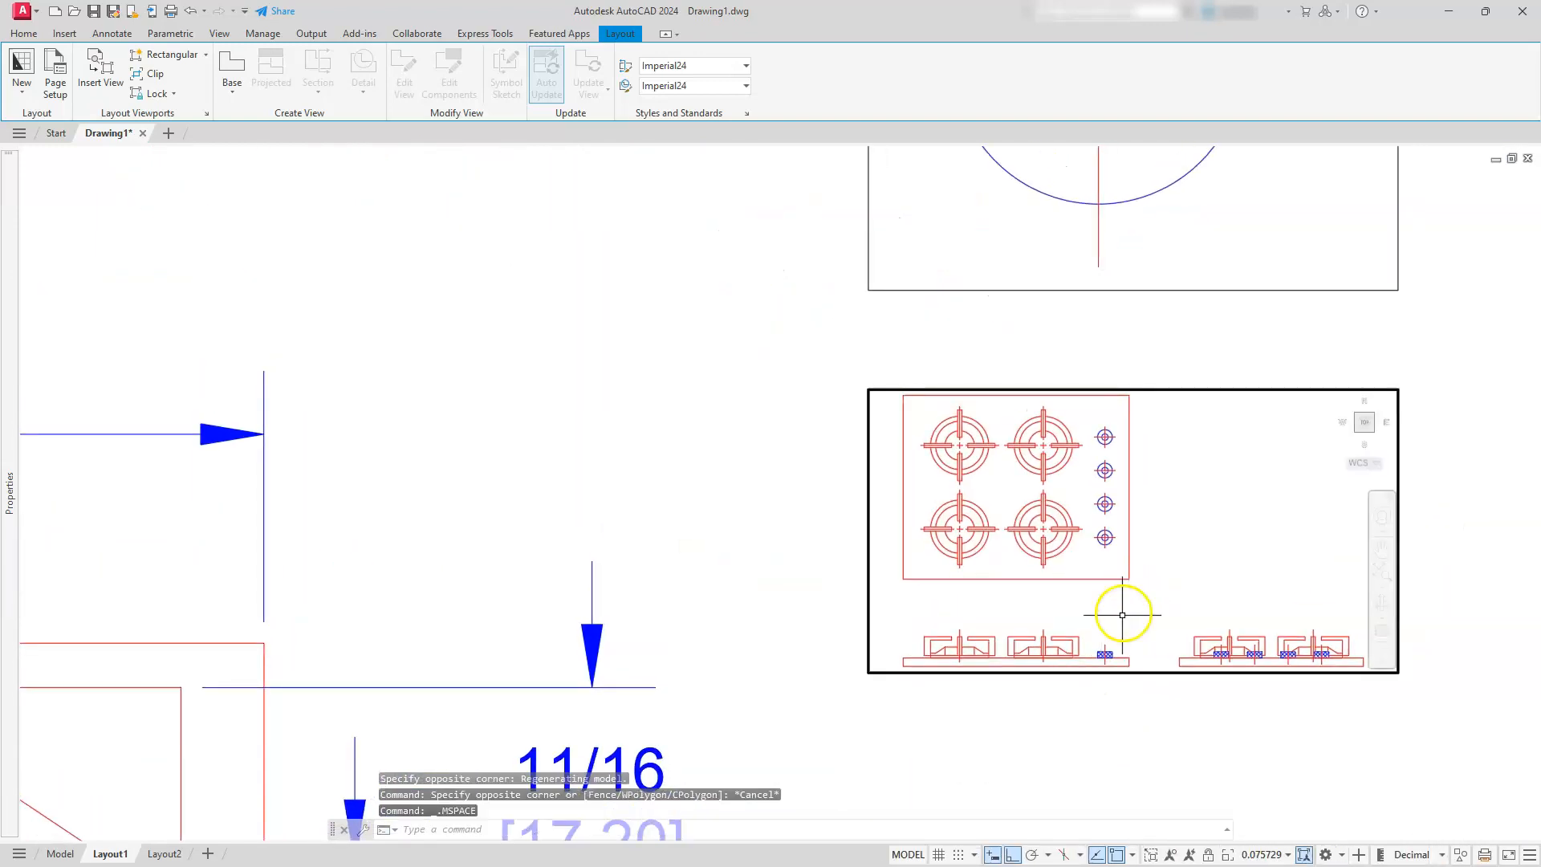
middle_click_drag(1118, 612, 1138, 522)
scroll(1124, 546, "up", 5)
middle_click_drag(1112, 578, 1153, 468)
Scale the knob front-view viewport with a zoom factor of 1.5xp and centre the knob in it
type("z")
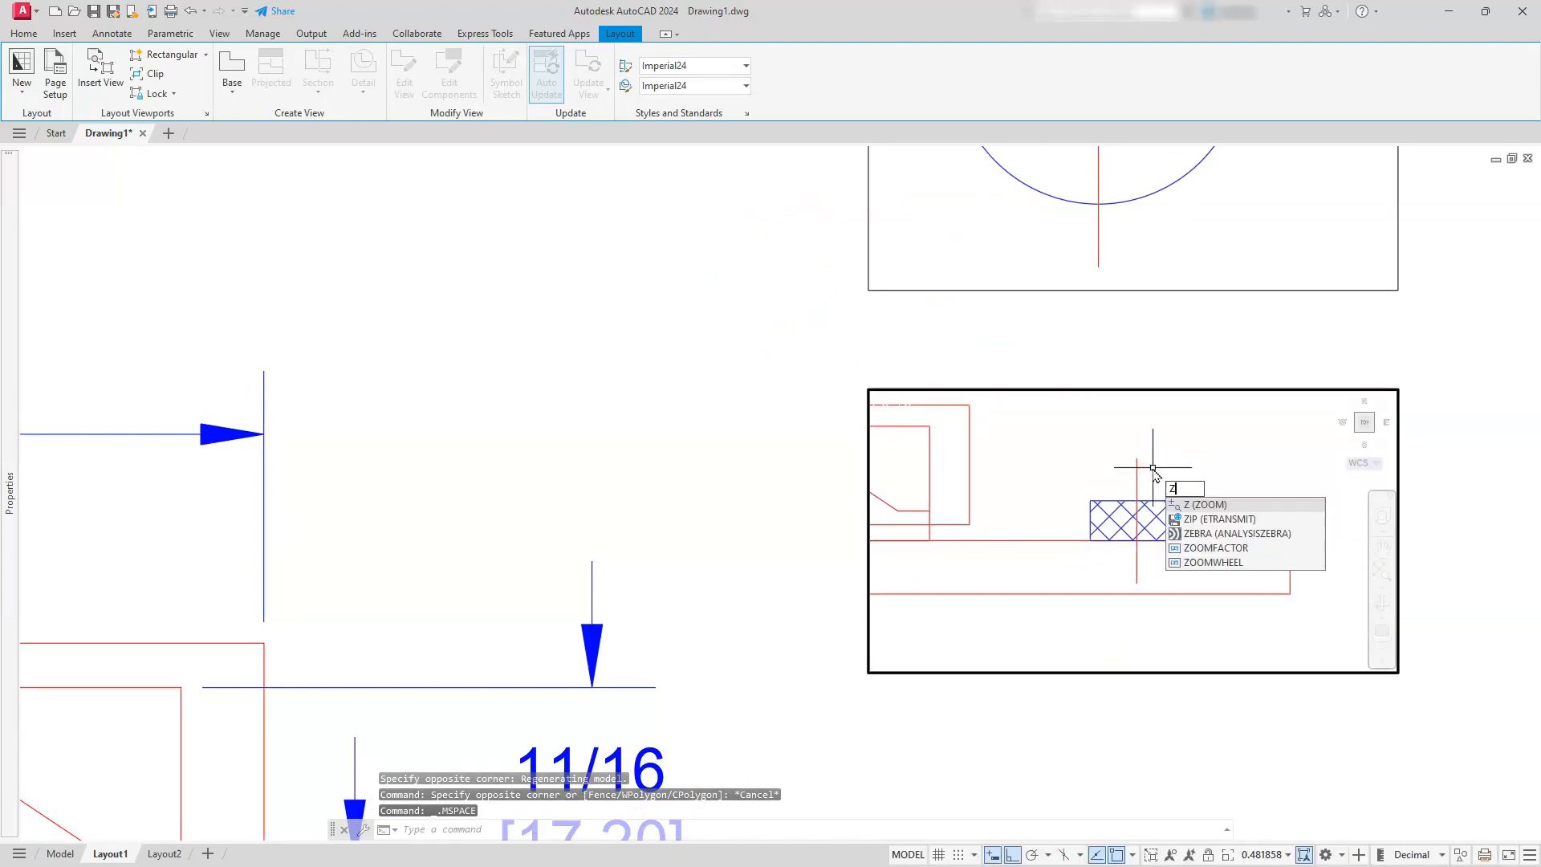
key("Return")
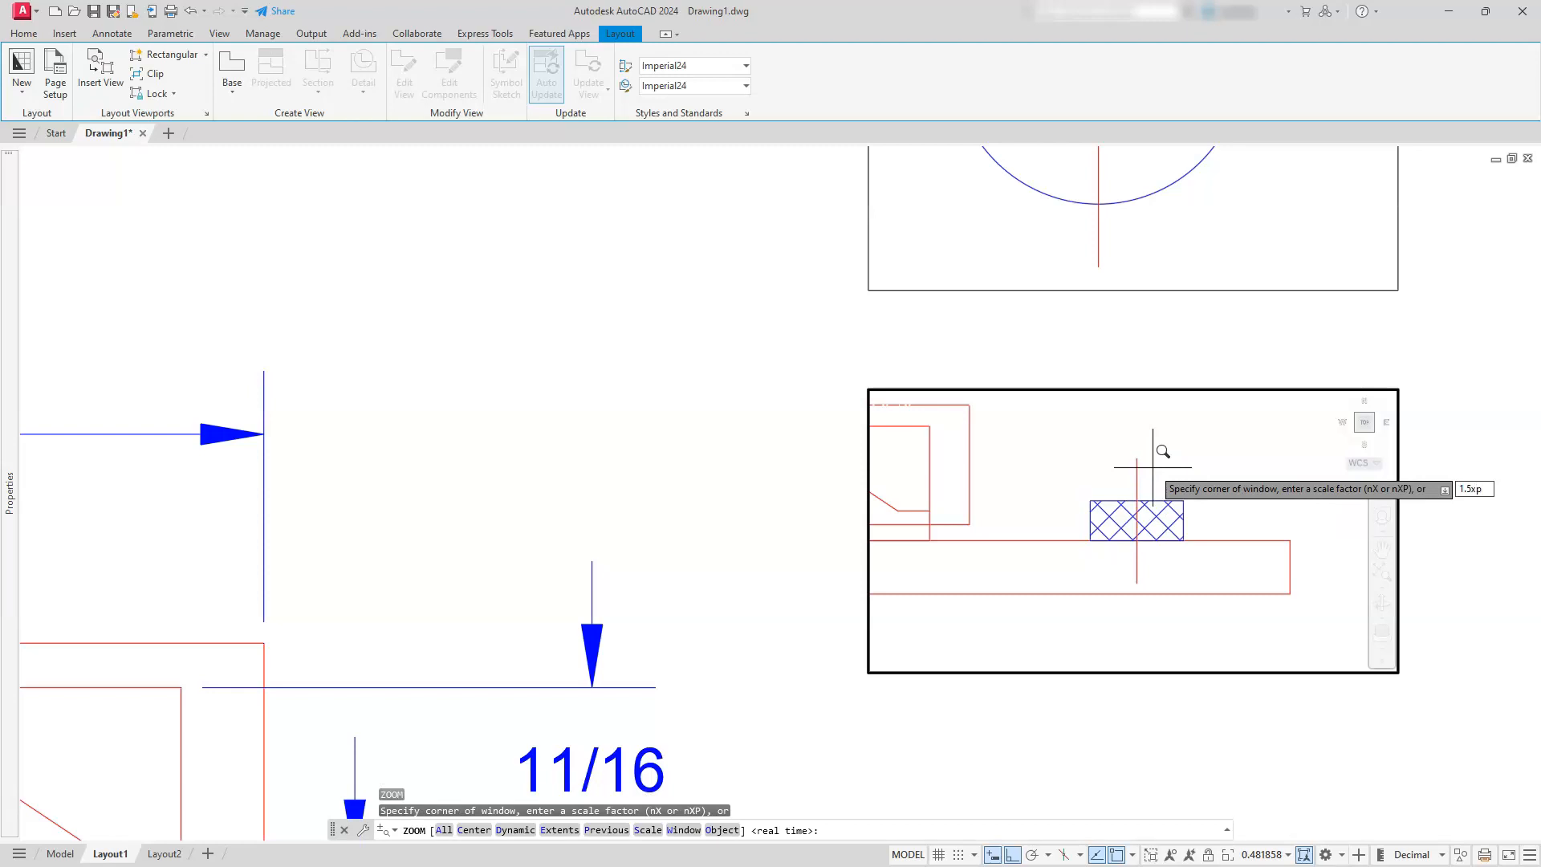
key("Return")
type("1.5xp")
key("Return")
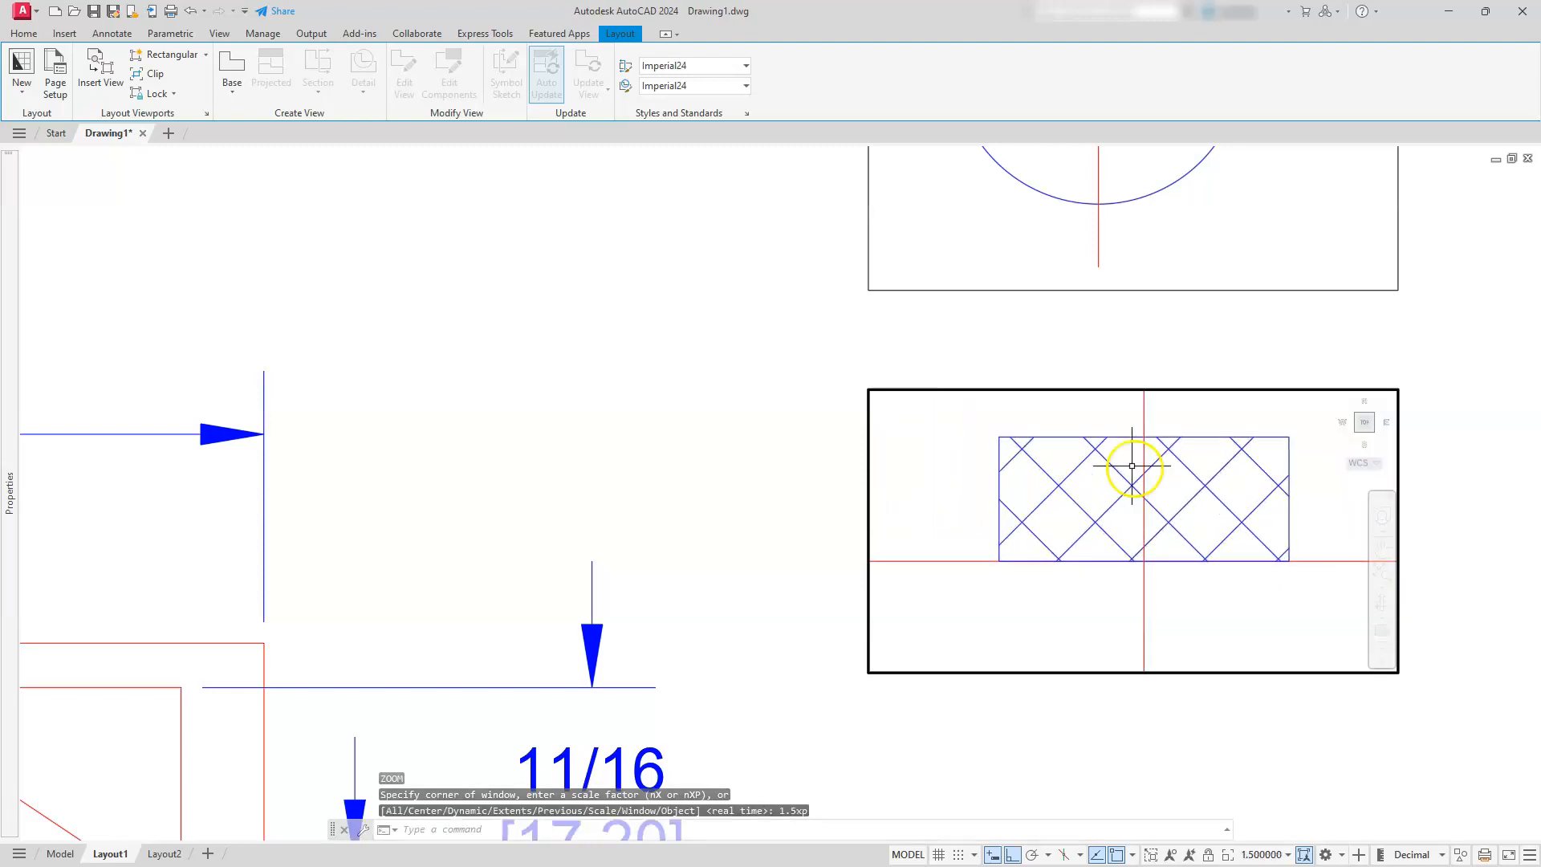
mouse_move(1143, 511)
middle_mouse_down()
mouse_move(1100, 530)
mouse_move(1101, 557)
middle_mouse_up()
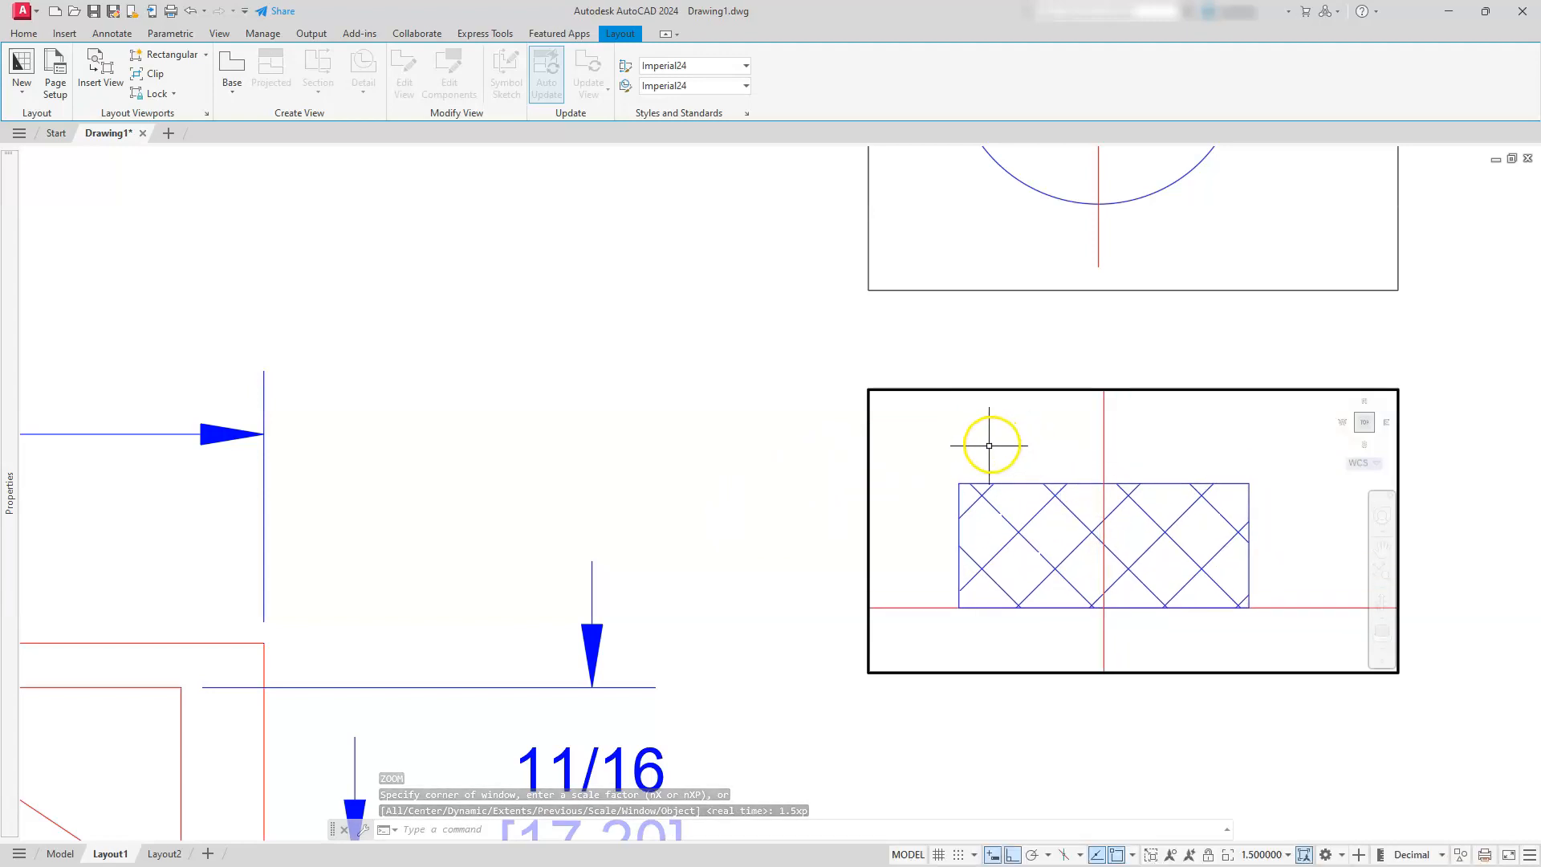
Freeze the cooktop layer in the knob front-view viewport only and return to paper space
left_click(24, 35)
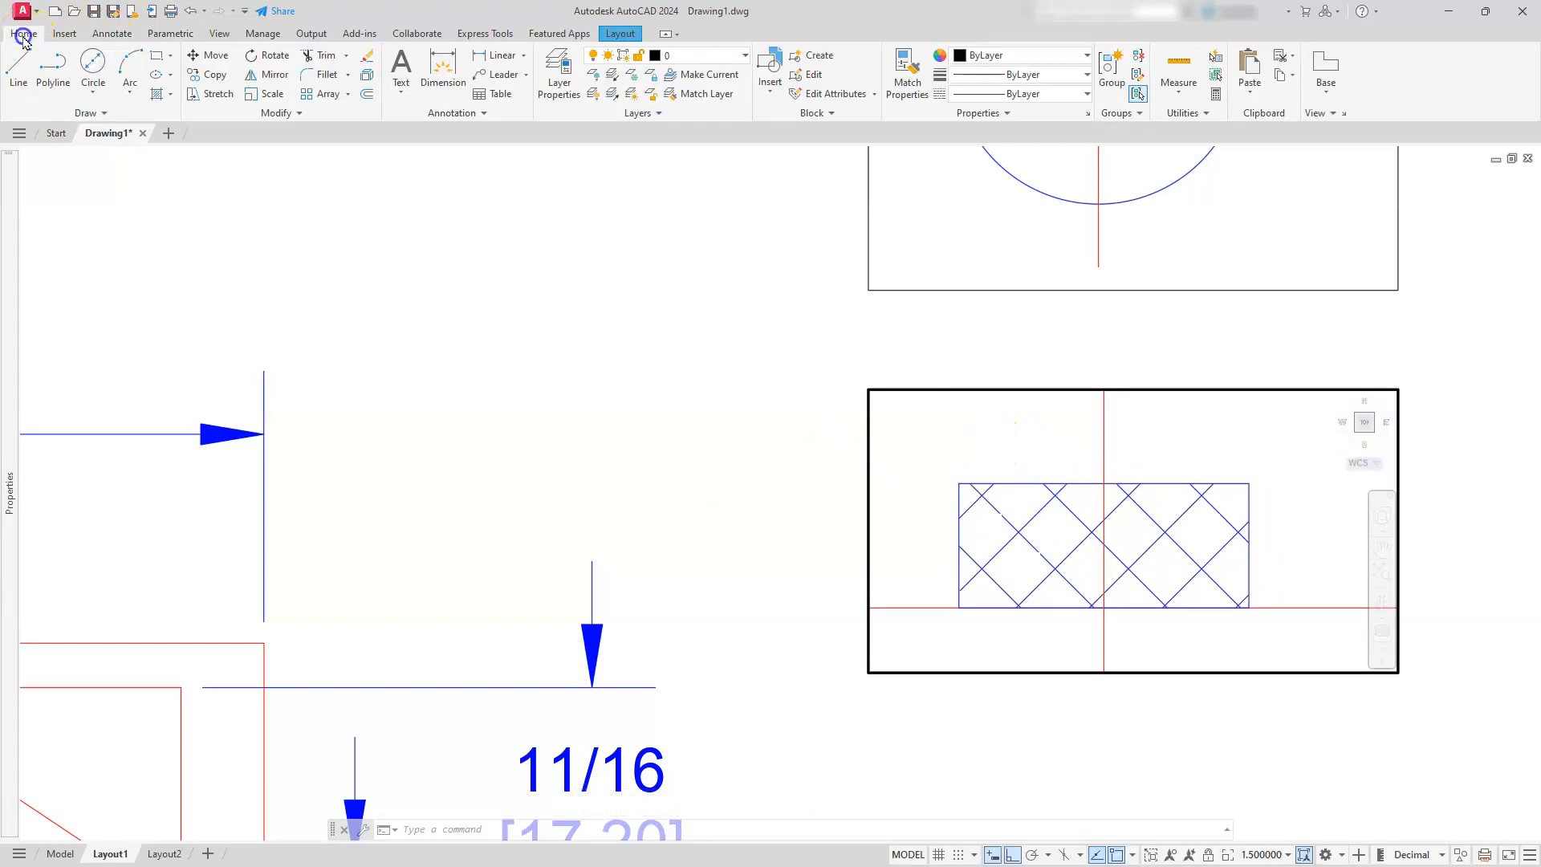
left_click(697, 65)
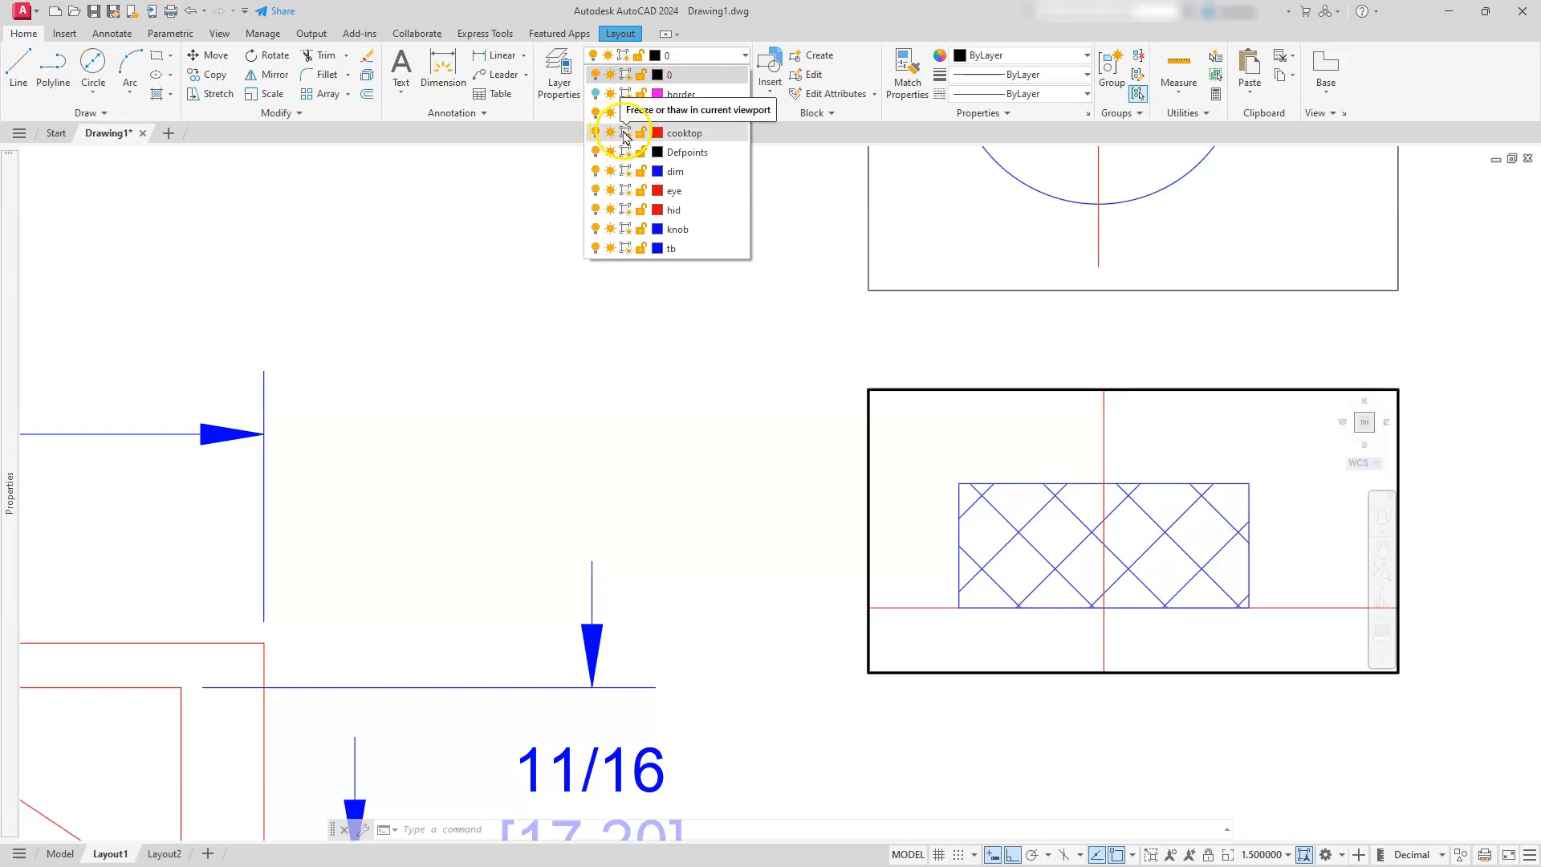
left_click(626, 134)
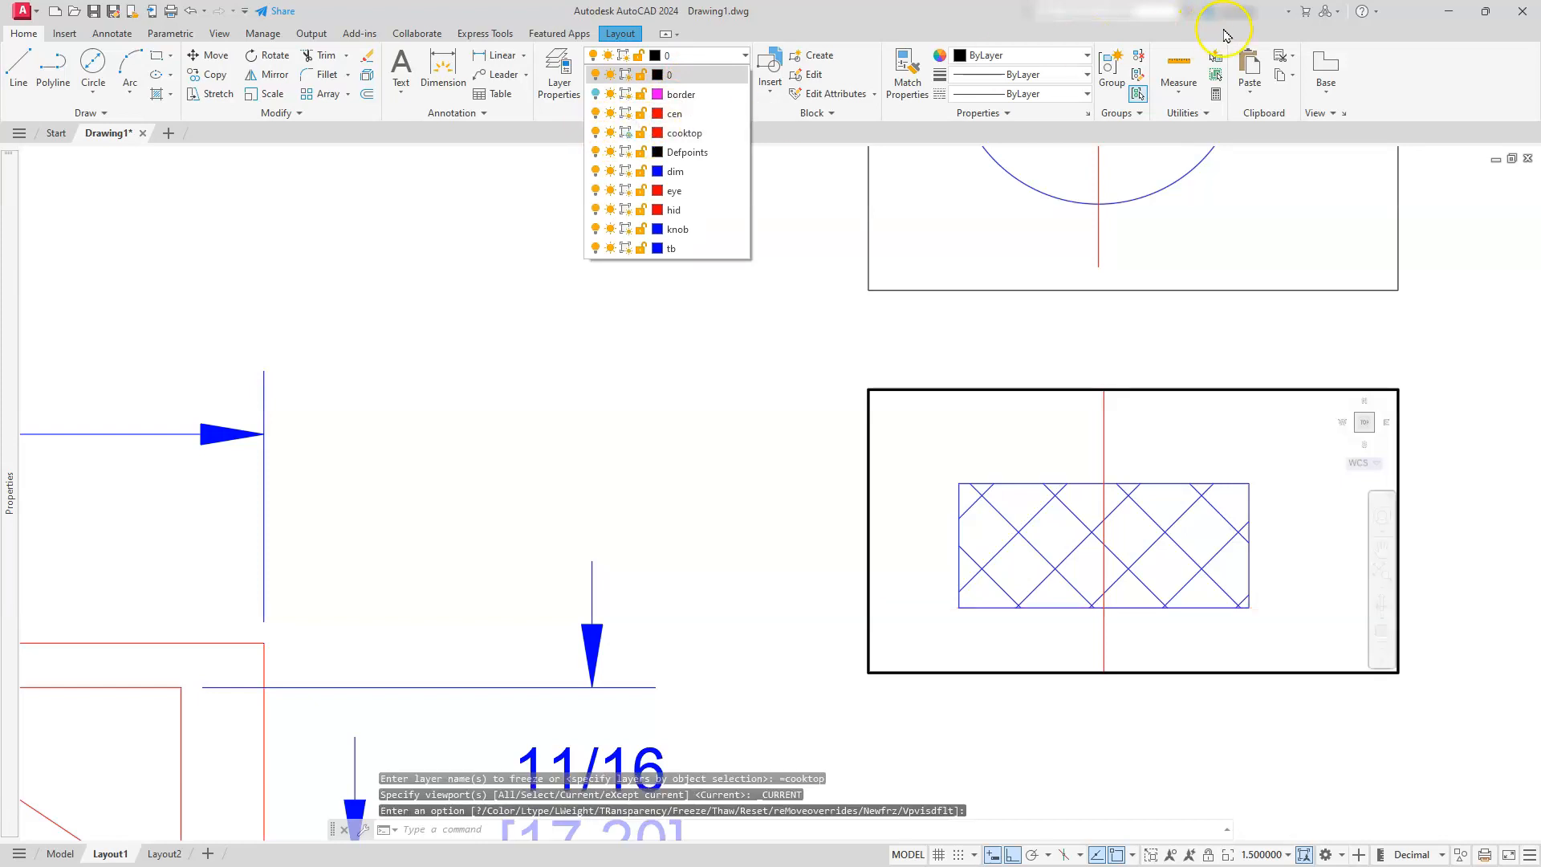
key("Escape")
key("Escape")
key("Escape")
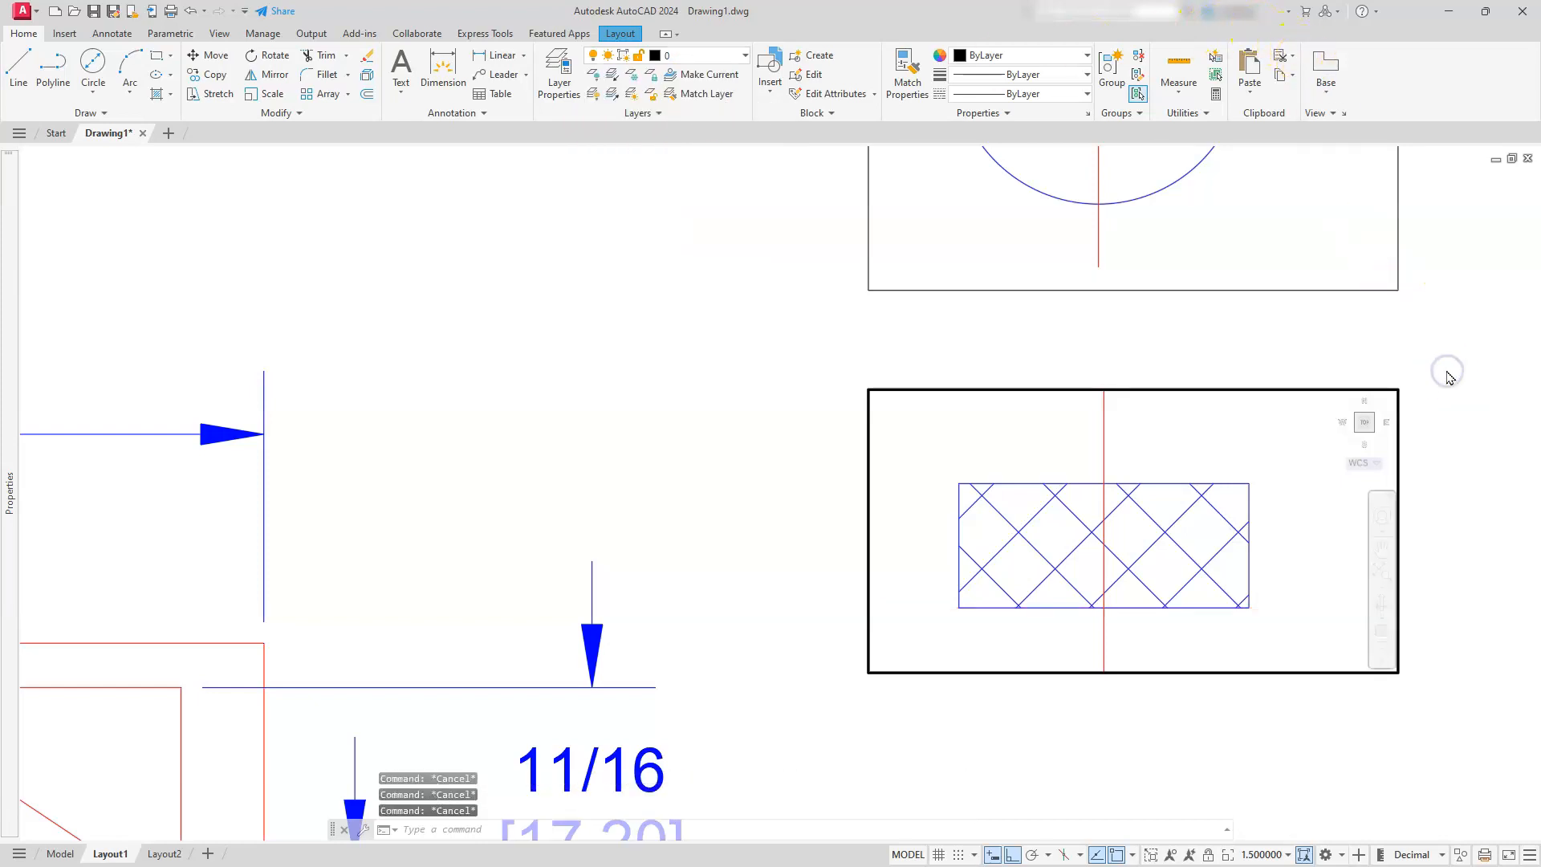
double_click(1425, 295)
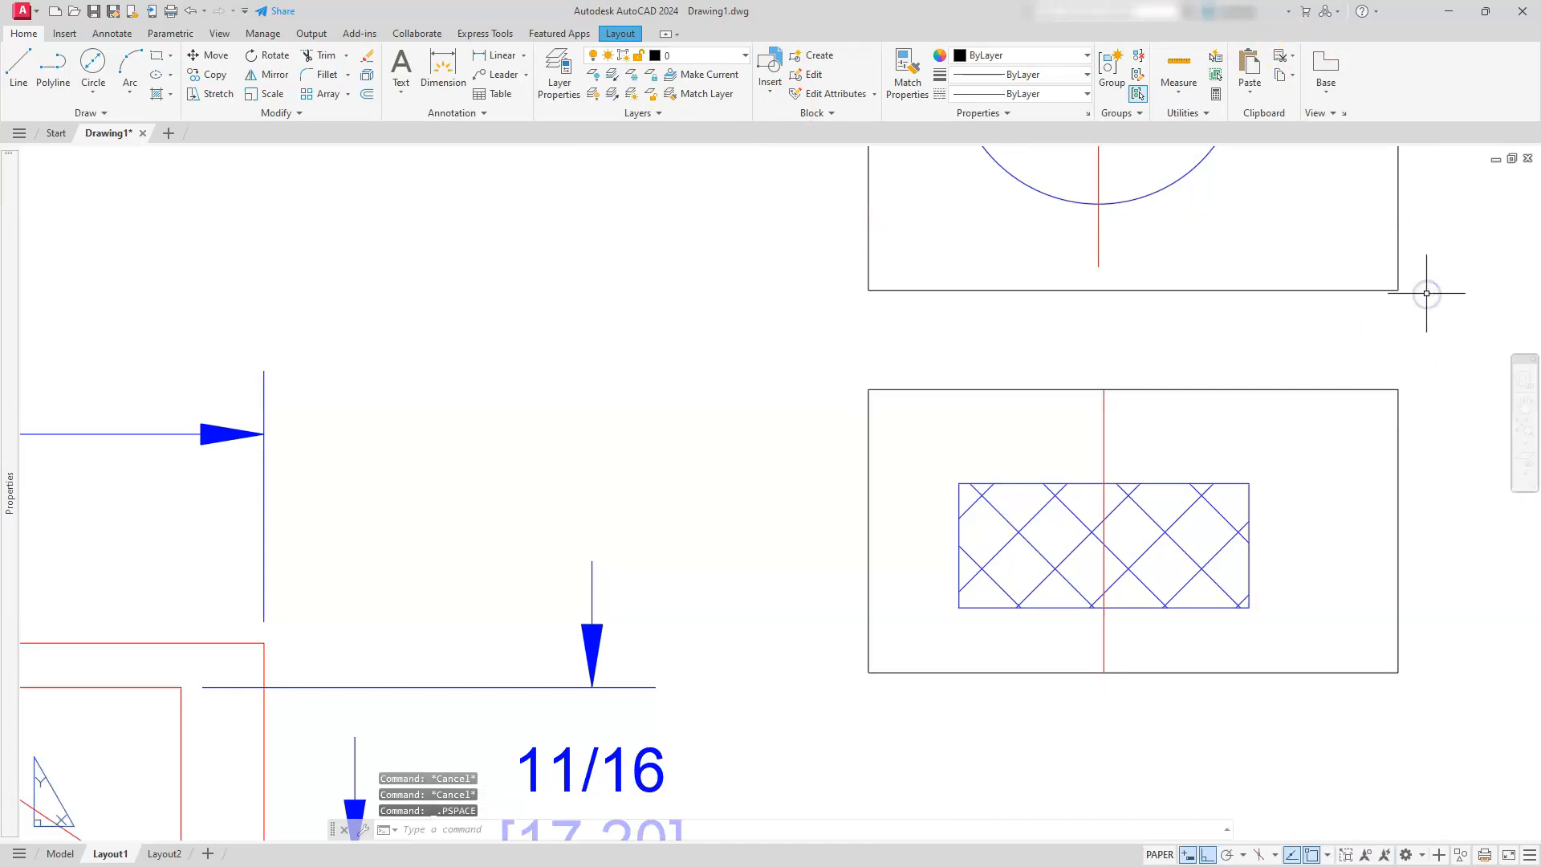
Lock both knob viewports at their current scale and clear the selection
left_click(1416, 260)
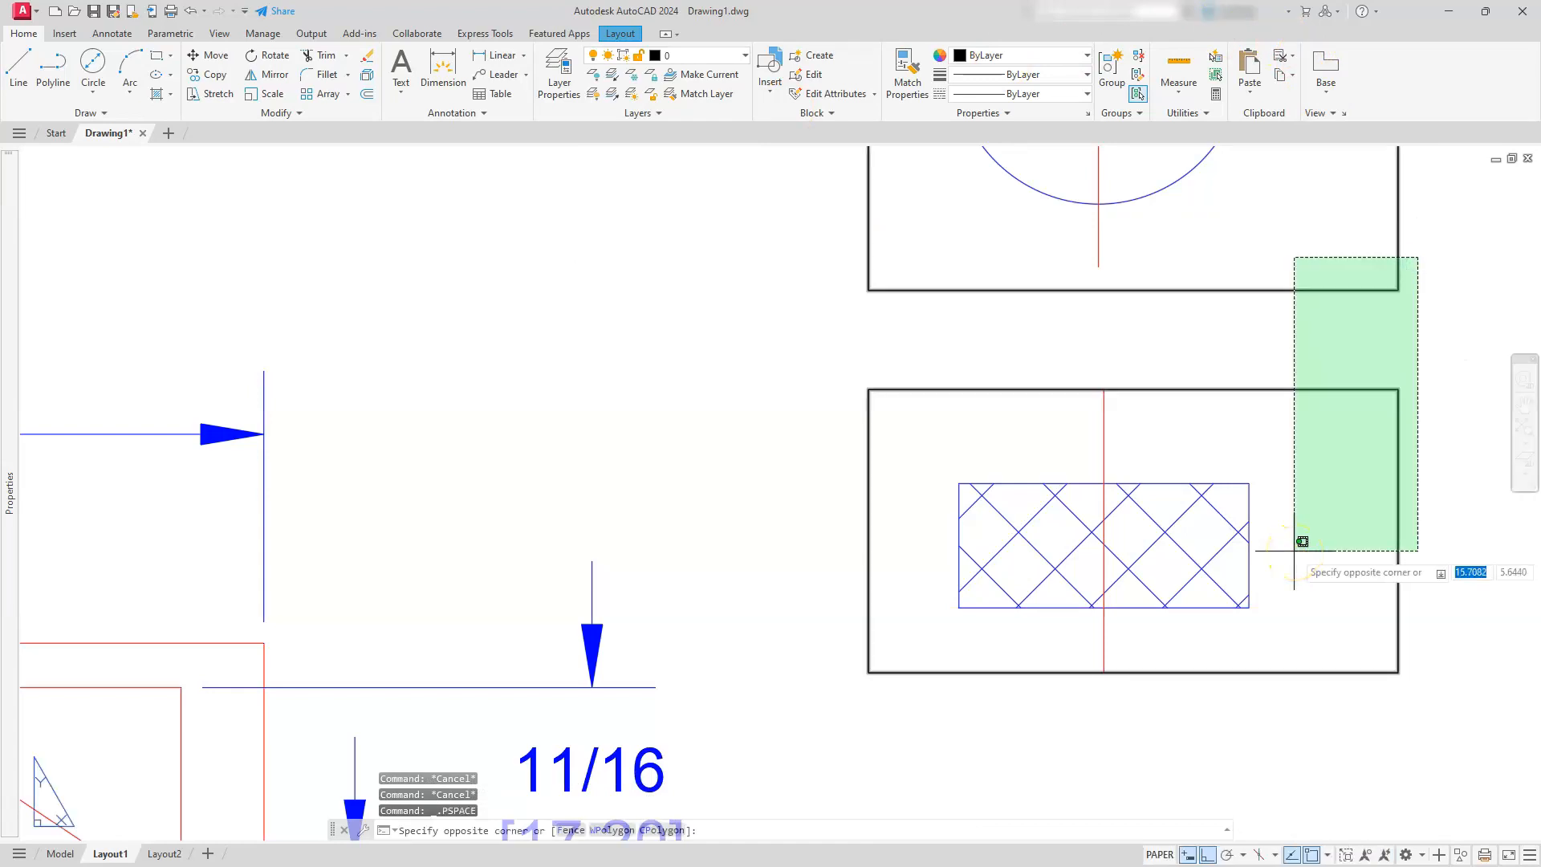
left_click(1294, 544)
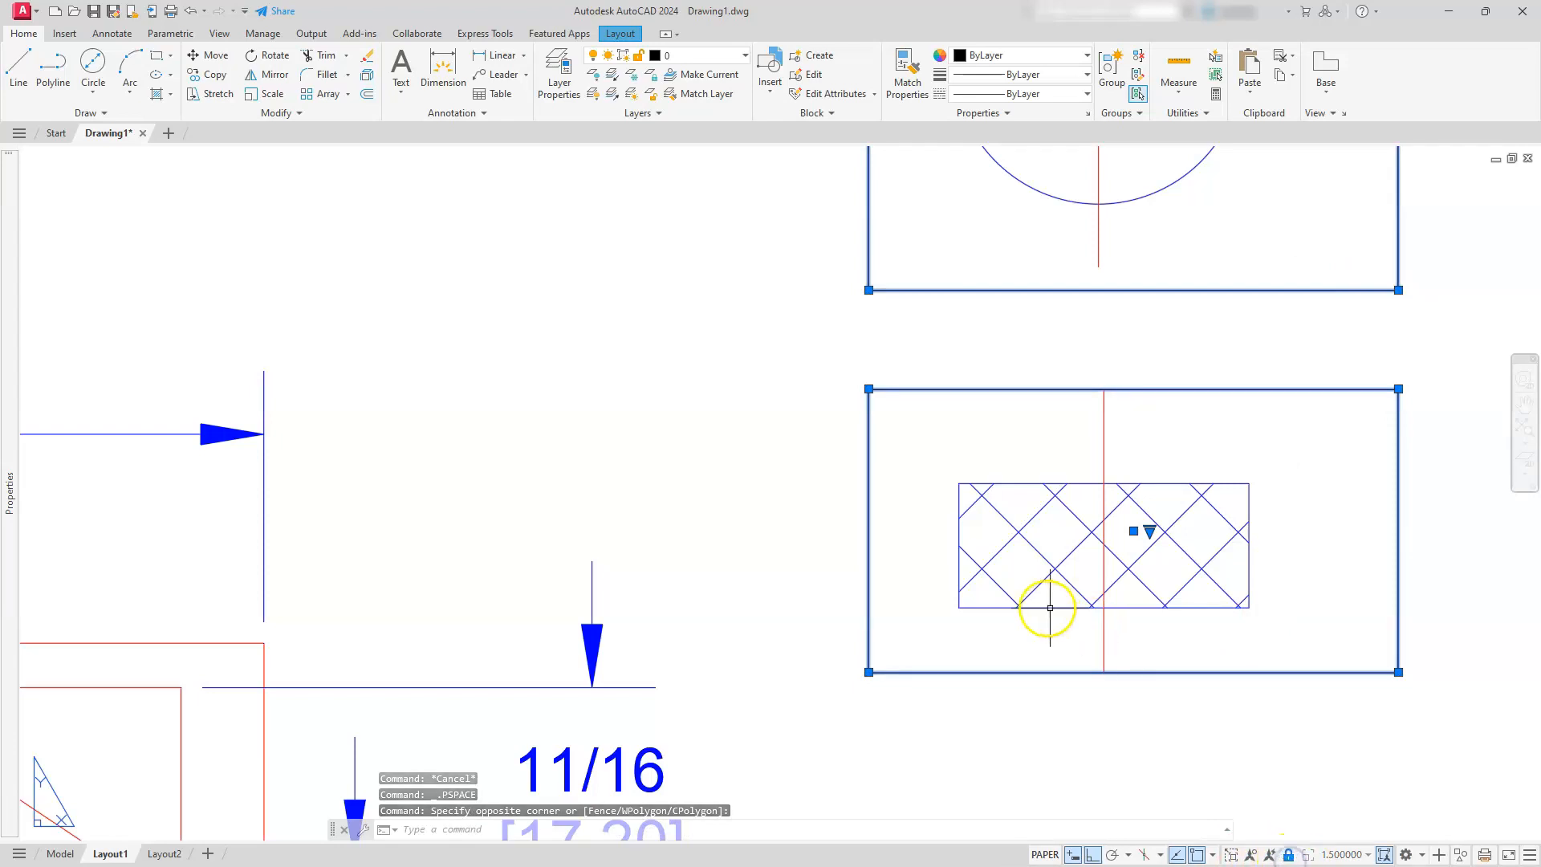
scroll(1035, 607, "up", 5)
scroll(1034, 603, "down", 9)
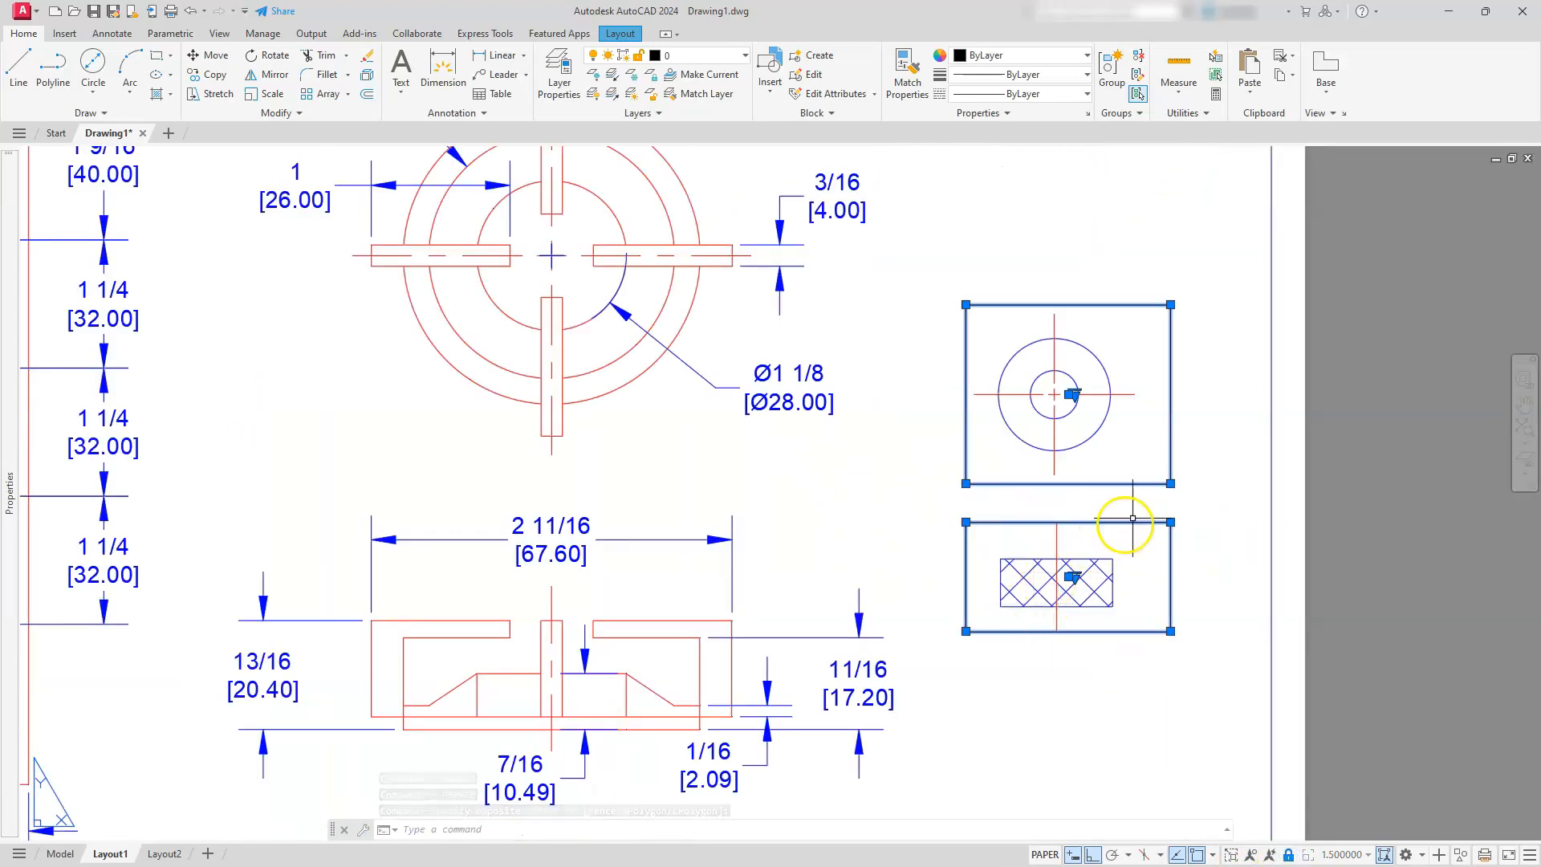
left_click(1181, 511)
key("Escape")
key("Escape")
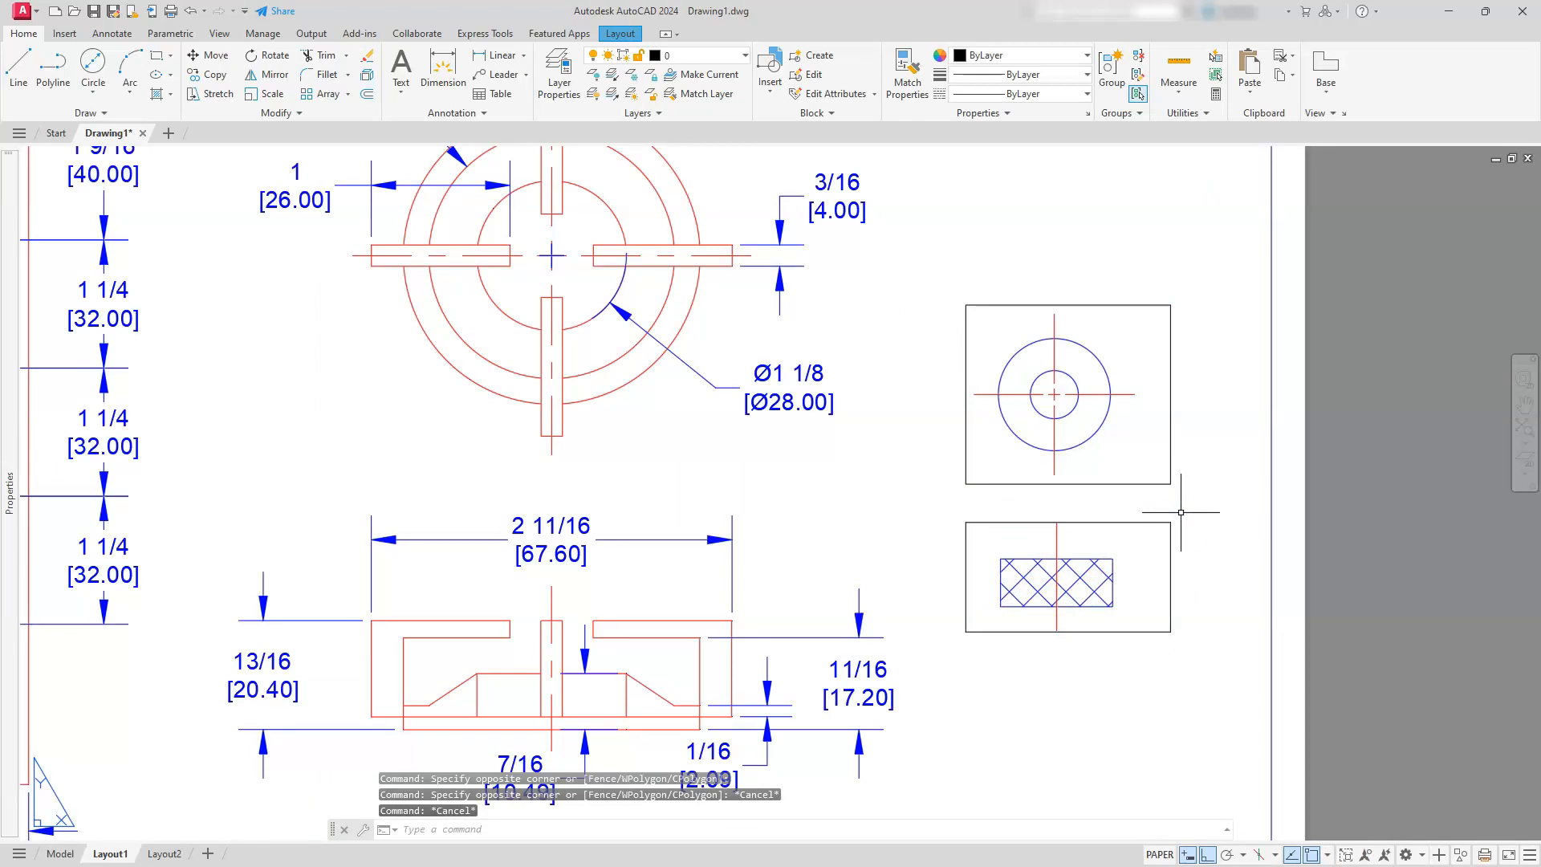
key("Escape")
key("Escape")
Stretch the knob front-view viewport's frame upward and downward so the whole vertical centre line fits
left_click(1181, 519)
left_click(1154, 542)
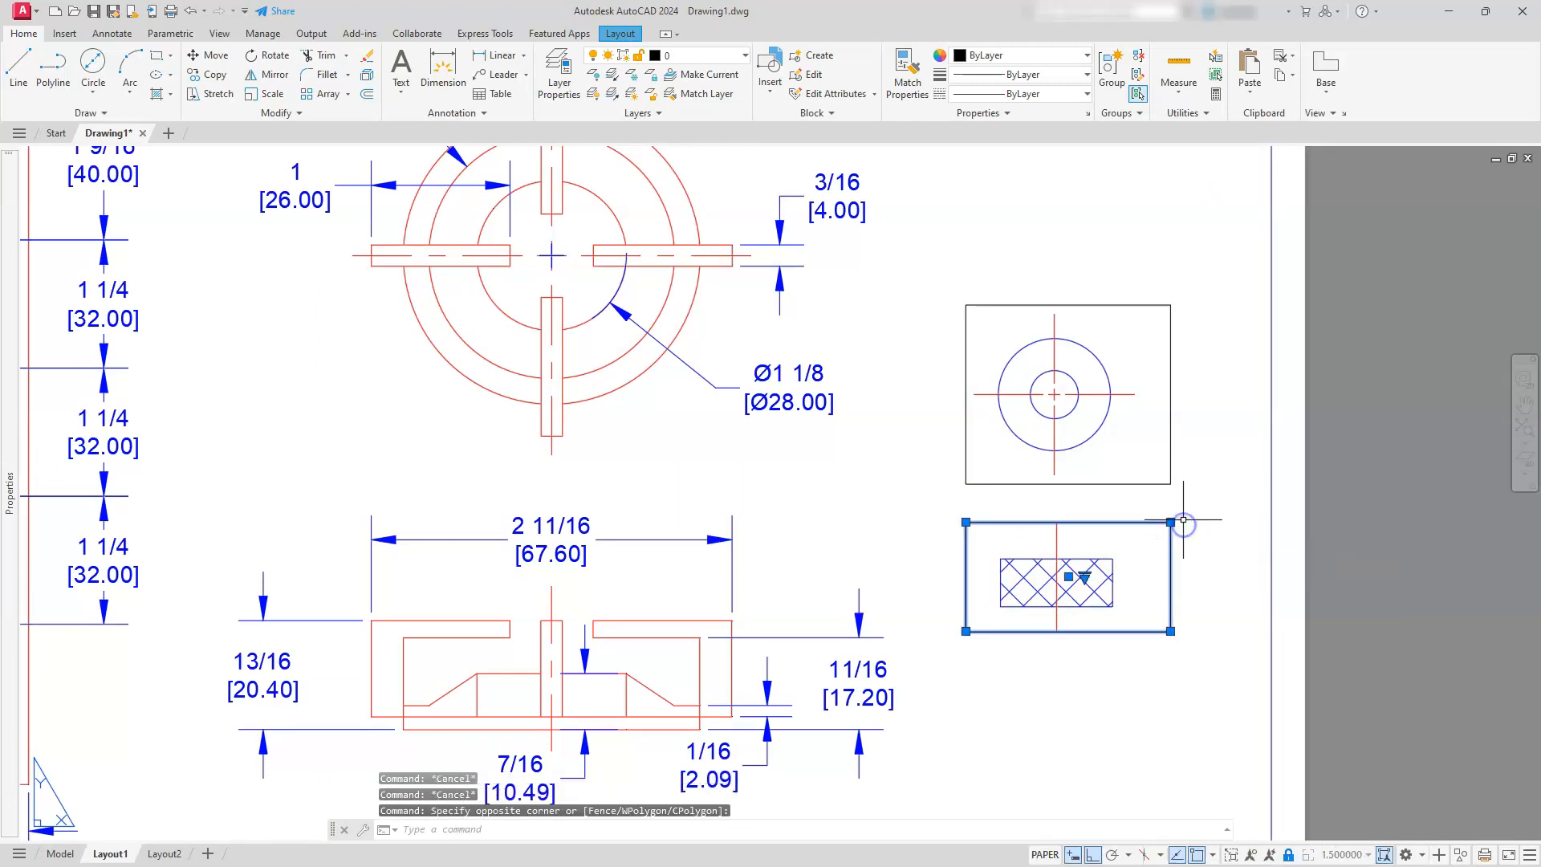
left_click(1170, 522)
left_click(1170, 496)
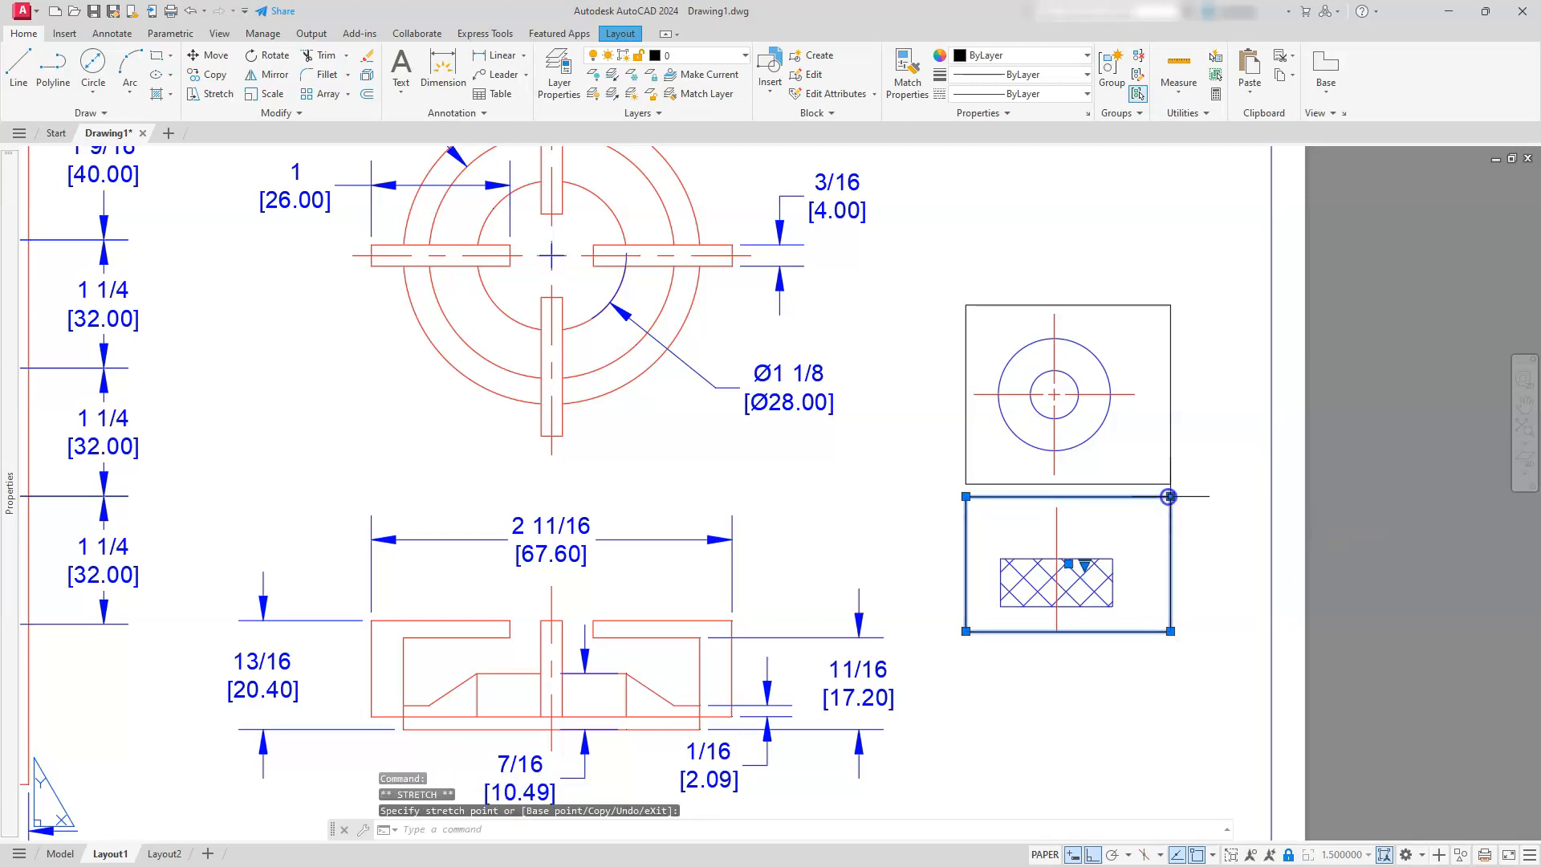
left_click(1170, 631)
left_click(1173, 667)
key("Escape")
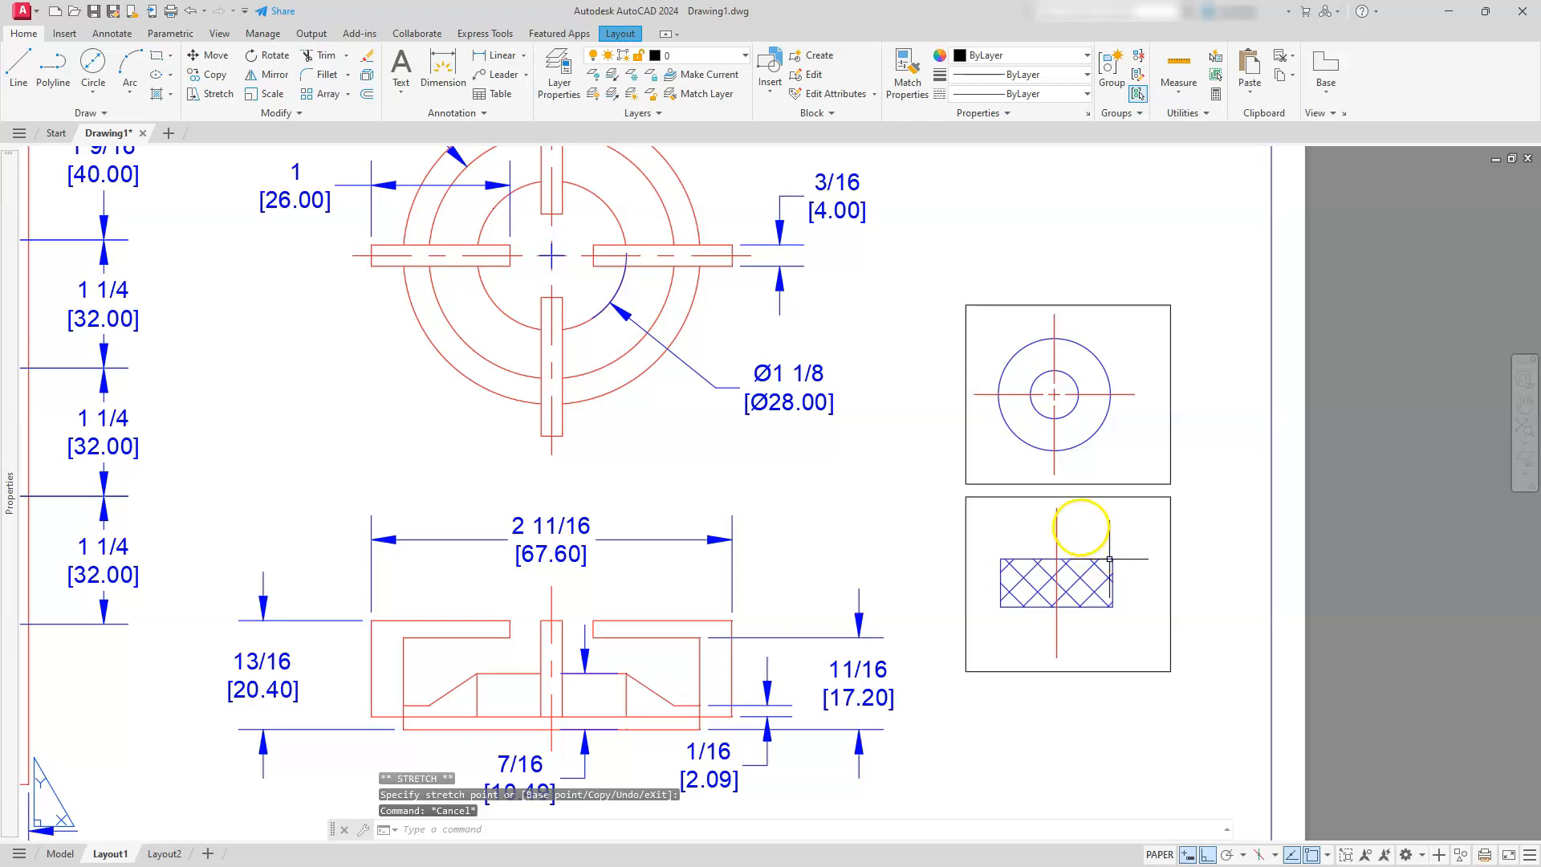
key("Escape")
Move the knob front-view viewport so its centre line's upper end meets the lower end of the top view's vertical centre line
type("m")
key("Return")
left_click(1080, 525)
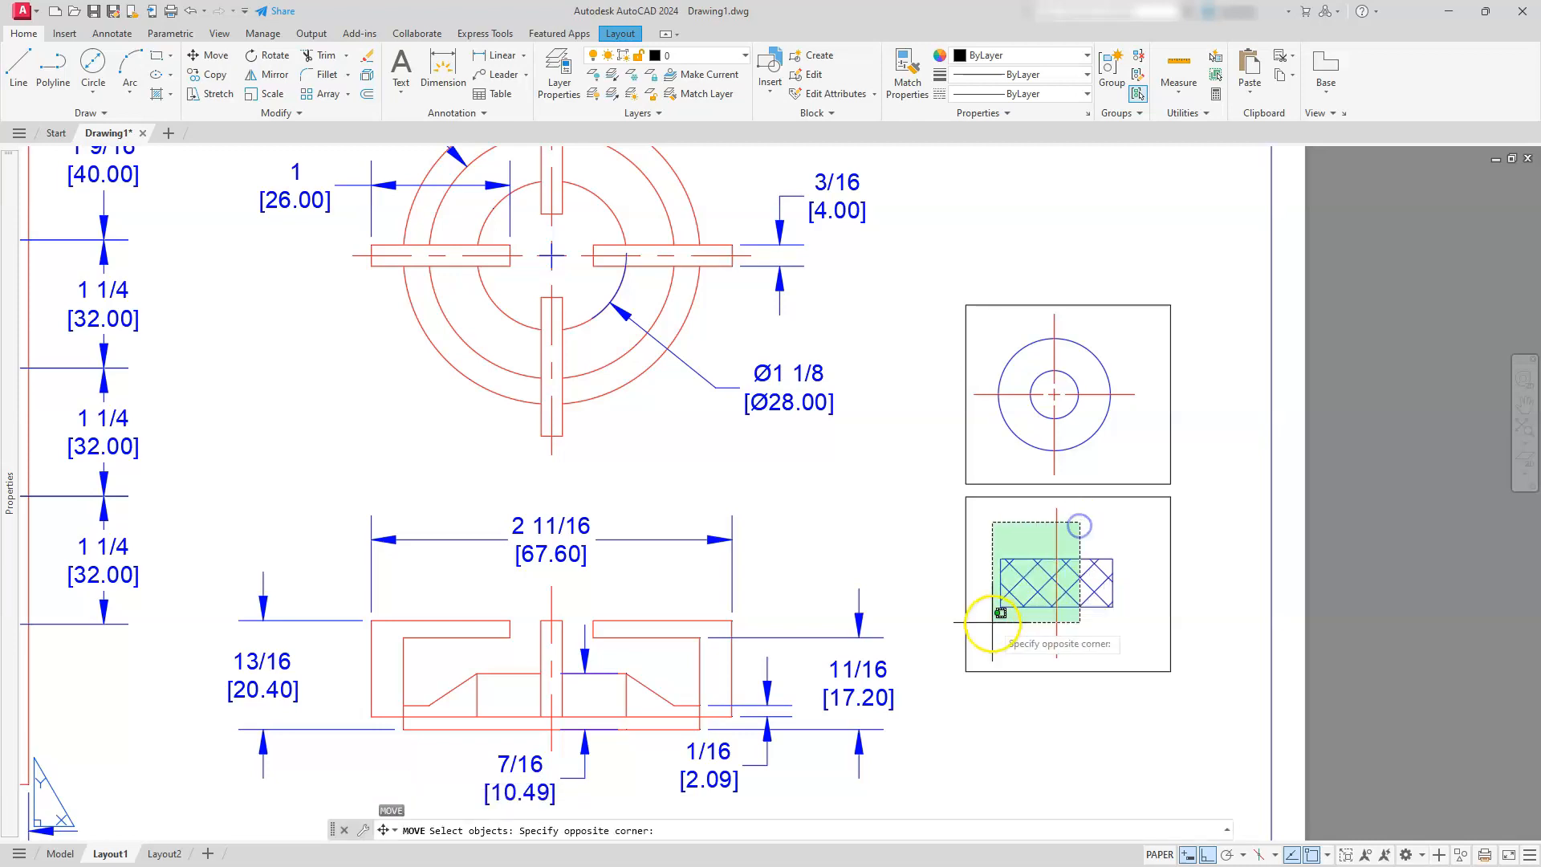
left_click(992, 623)
left_click(963, 623)
left_click(939, 594)
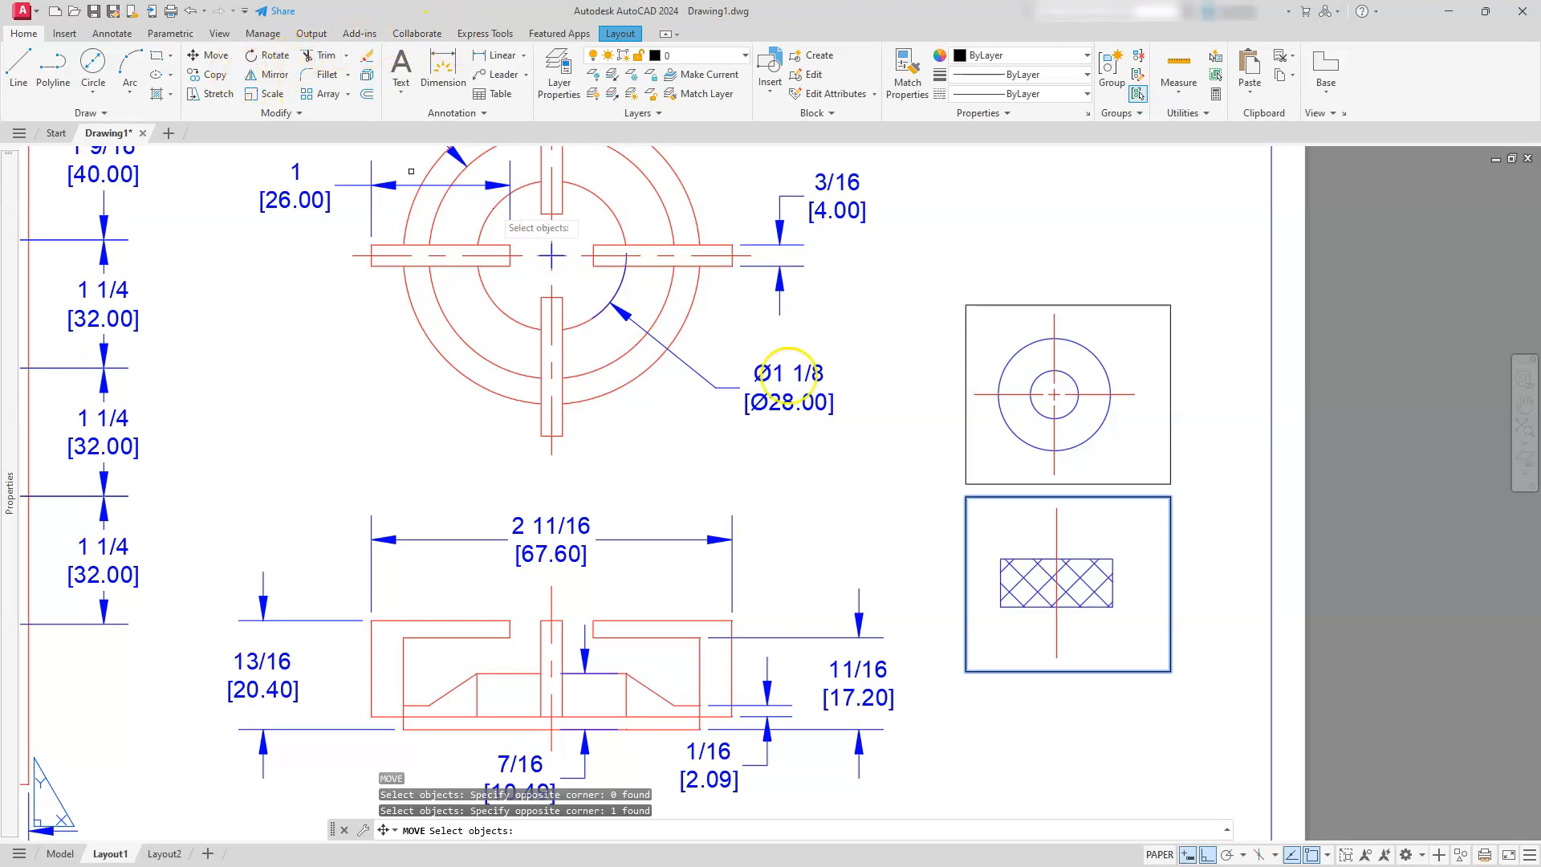
key("Return")
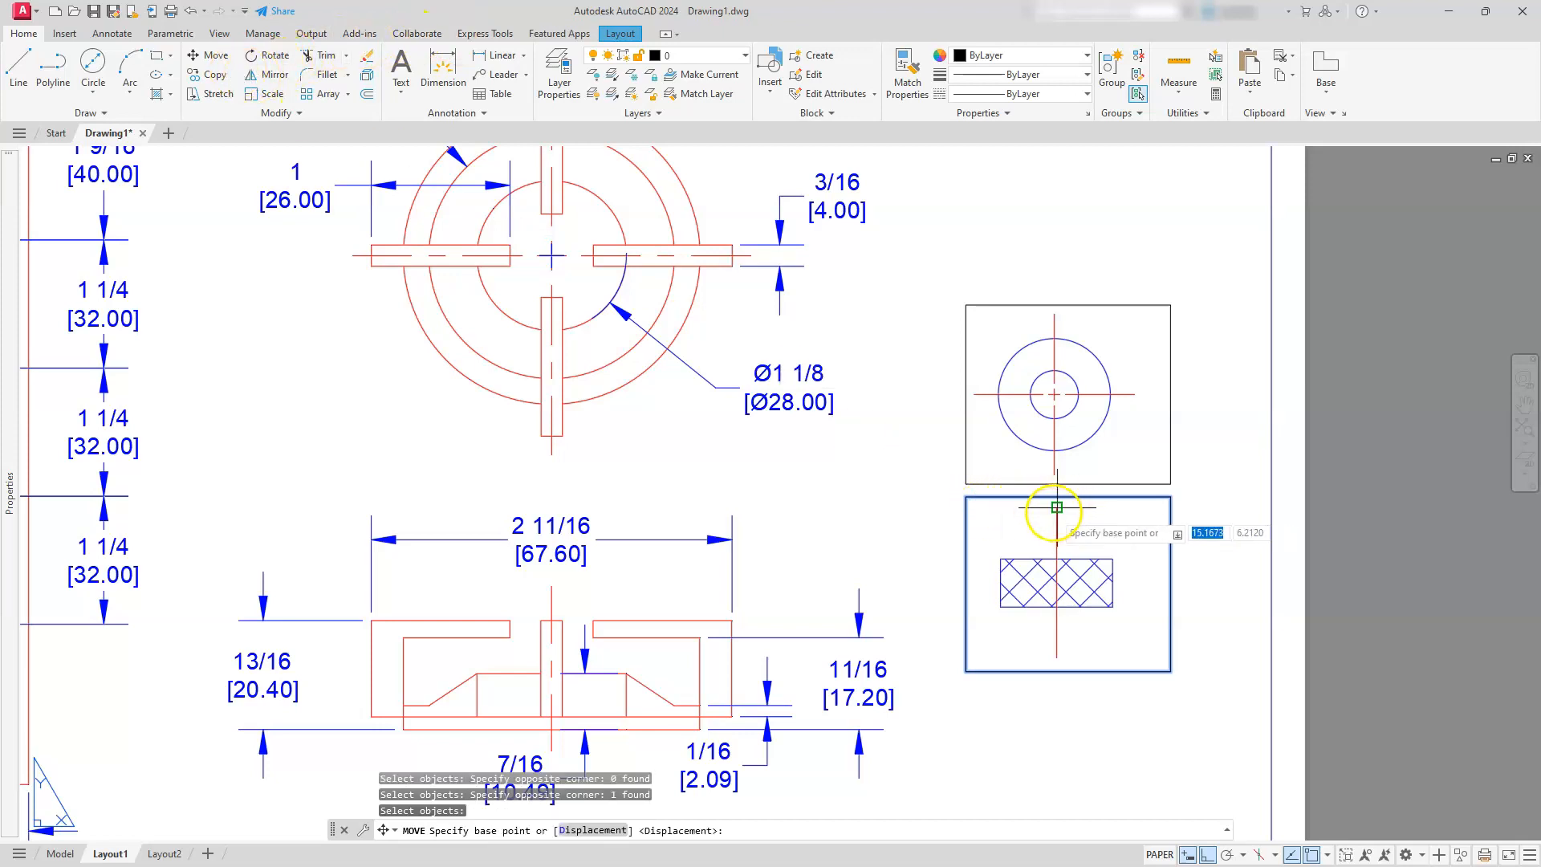
left_click(1054, 511)
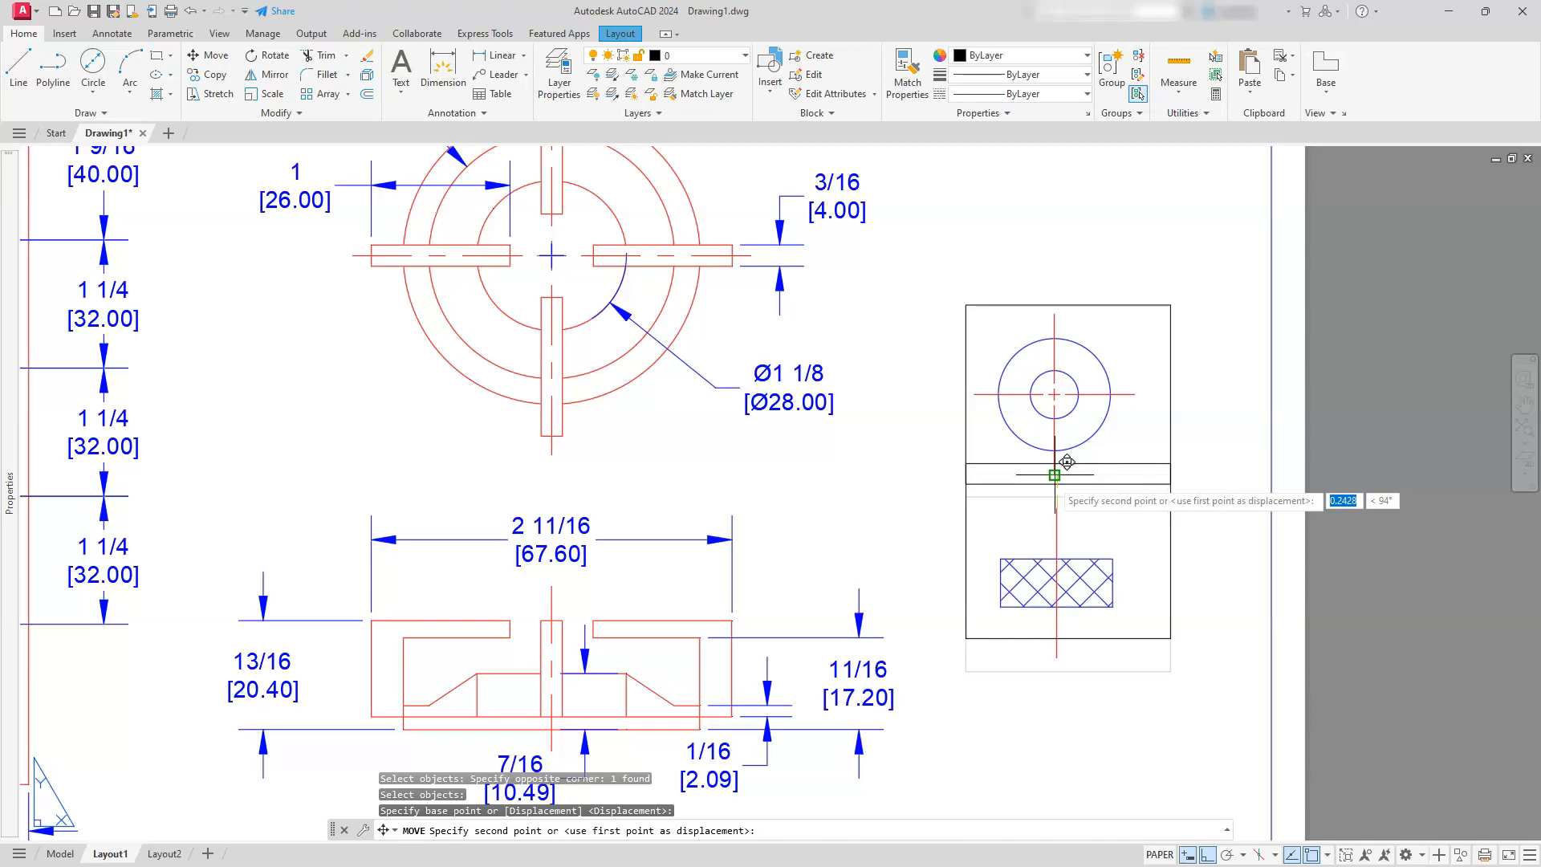
key("Escape")
key("Escape")
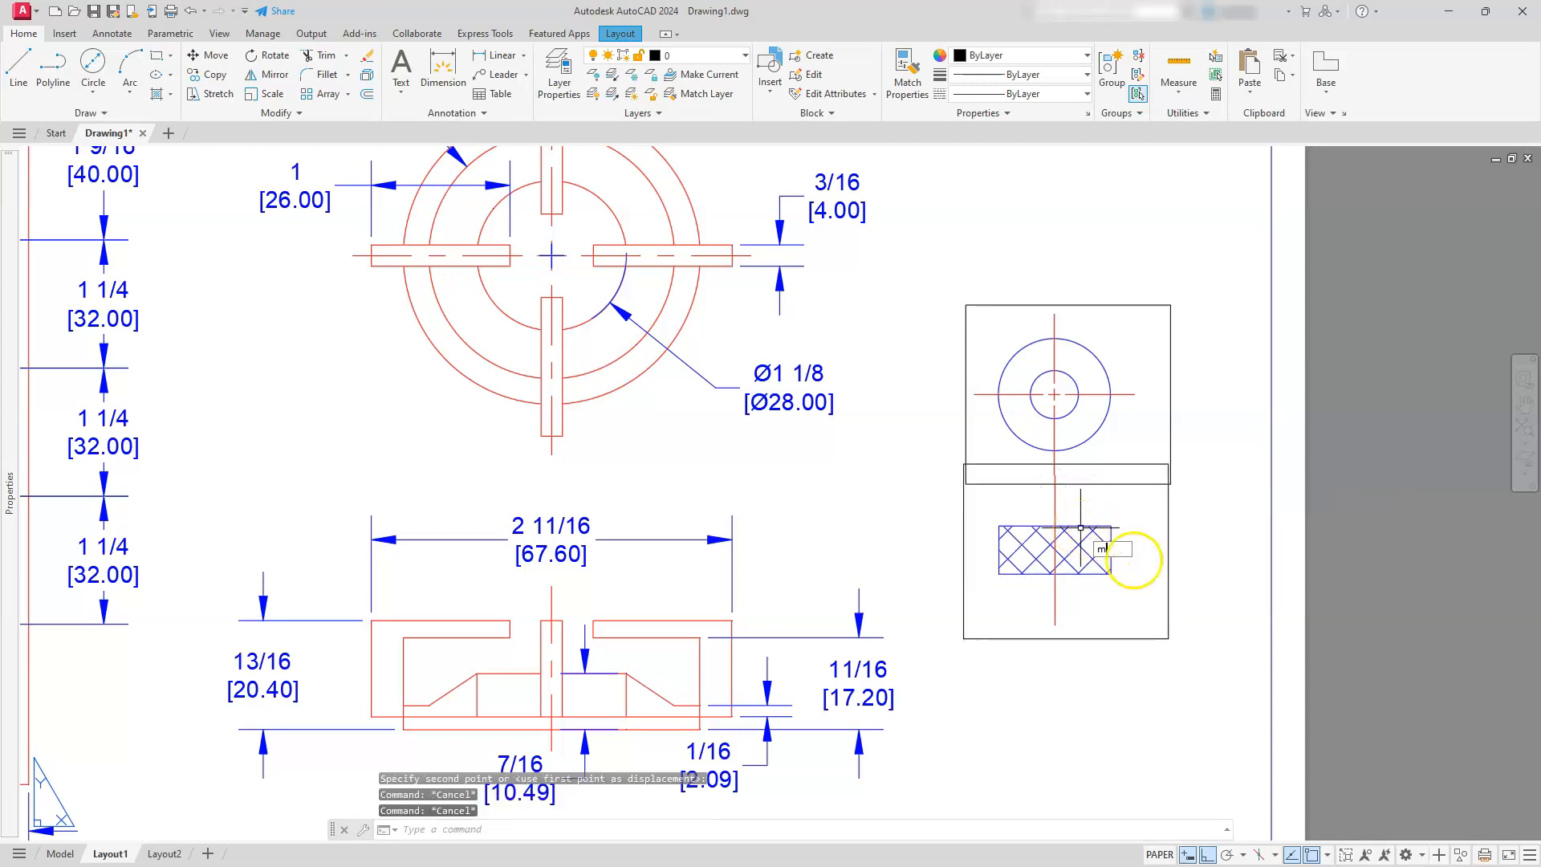
Move the knob front-view viewport straight down until its frame clears the top-view viewport
key("Return")
left_click(1188, 517)
left_click(1142, 635)
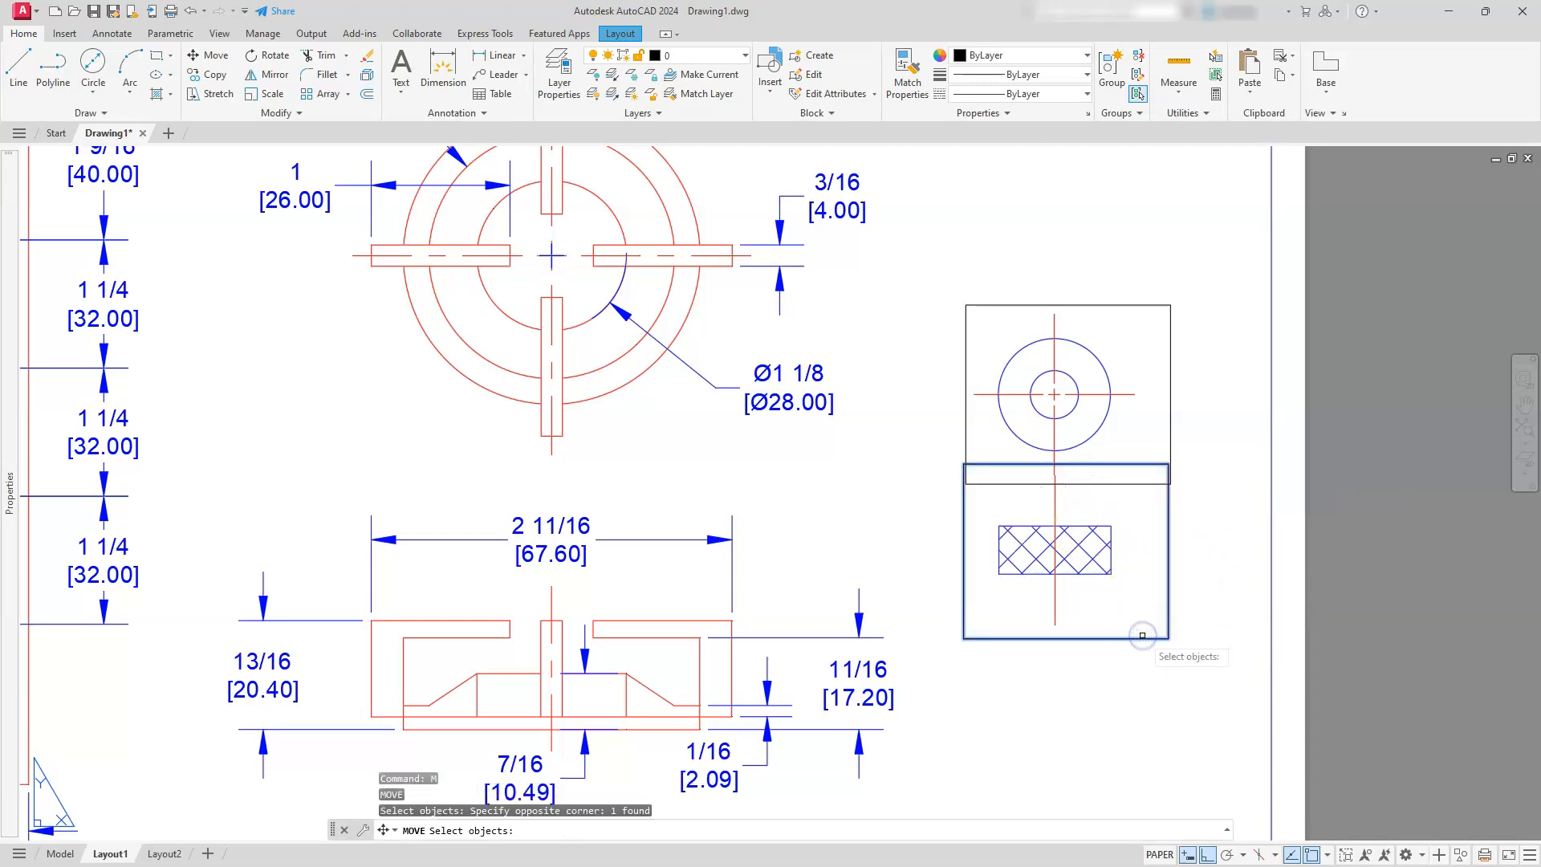
key("Return")
left_click(1168, 677)
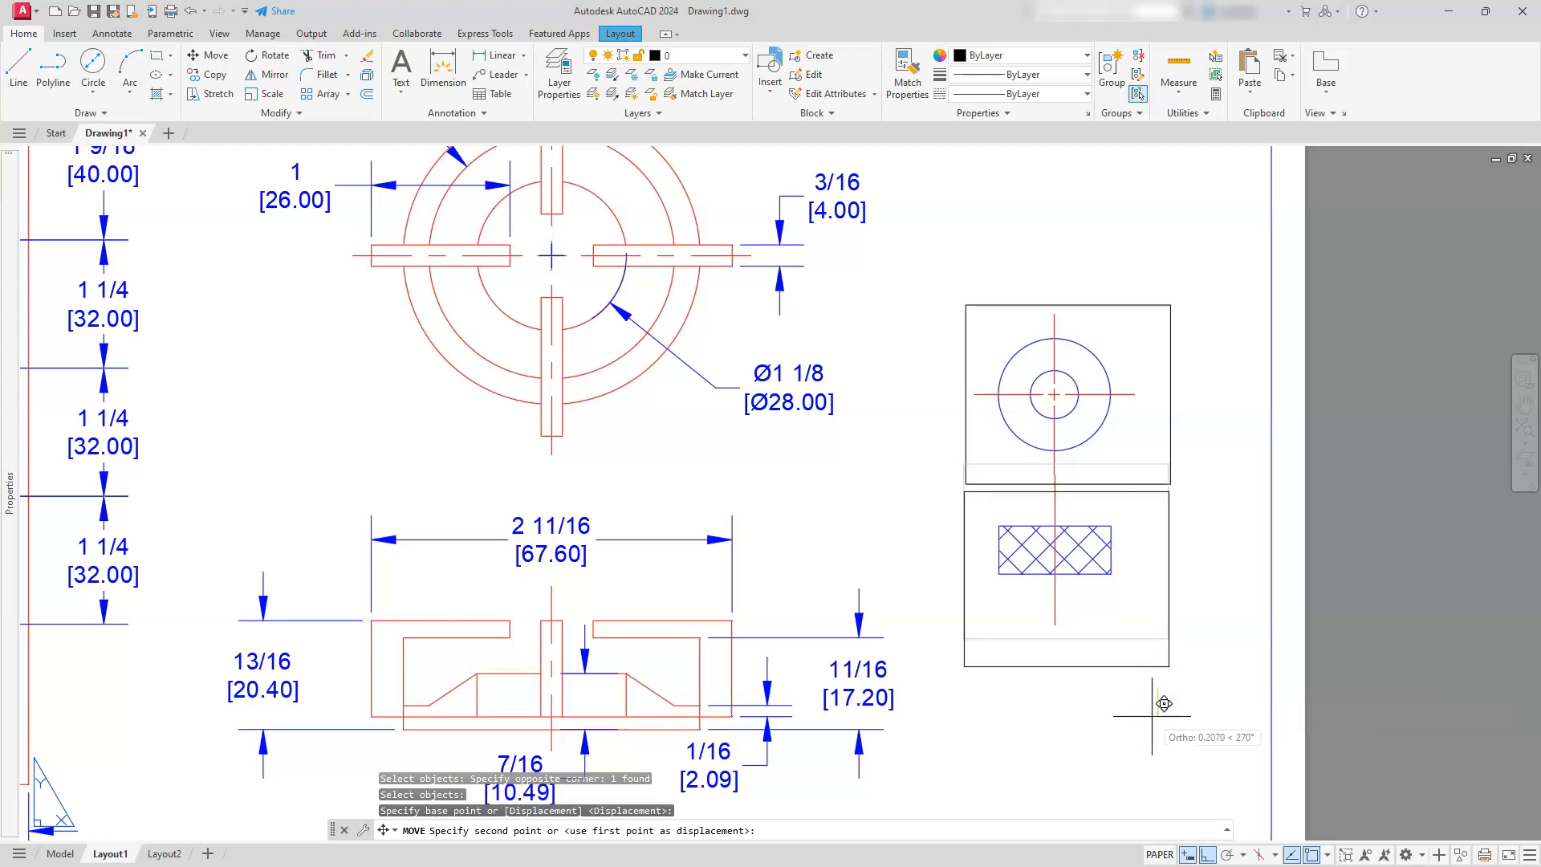
key("Escape")
left_click(1156, 630)
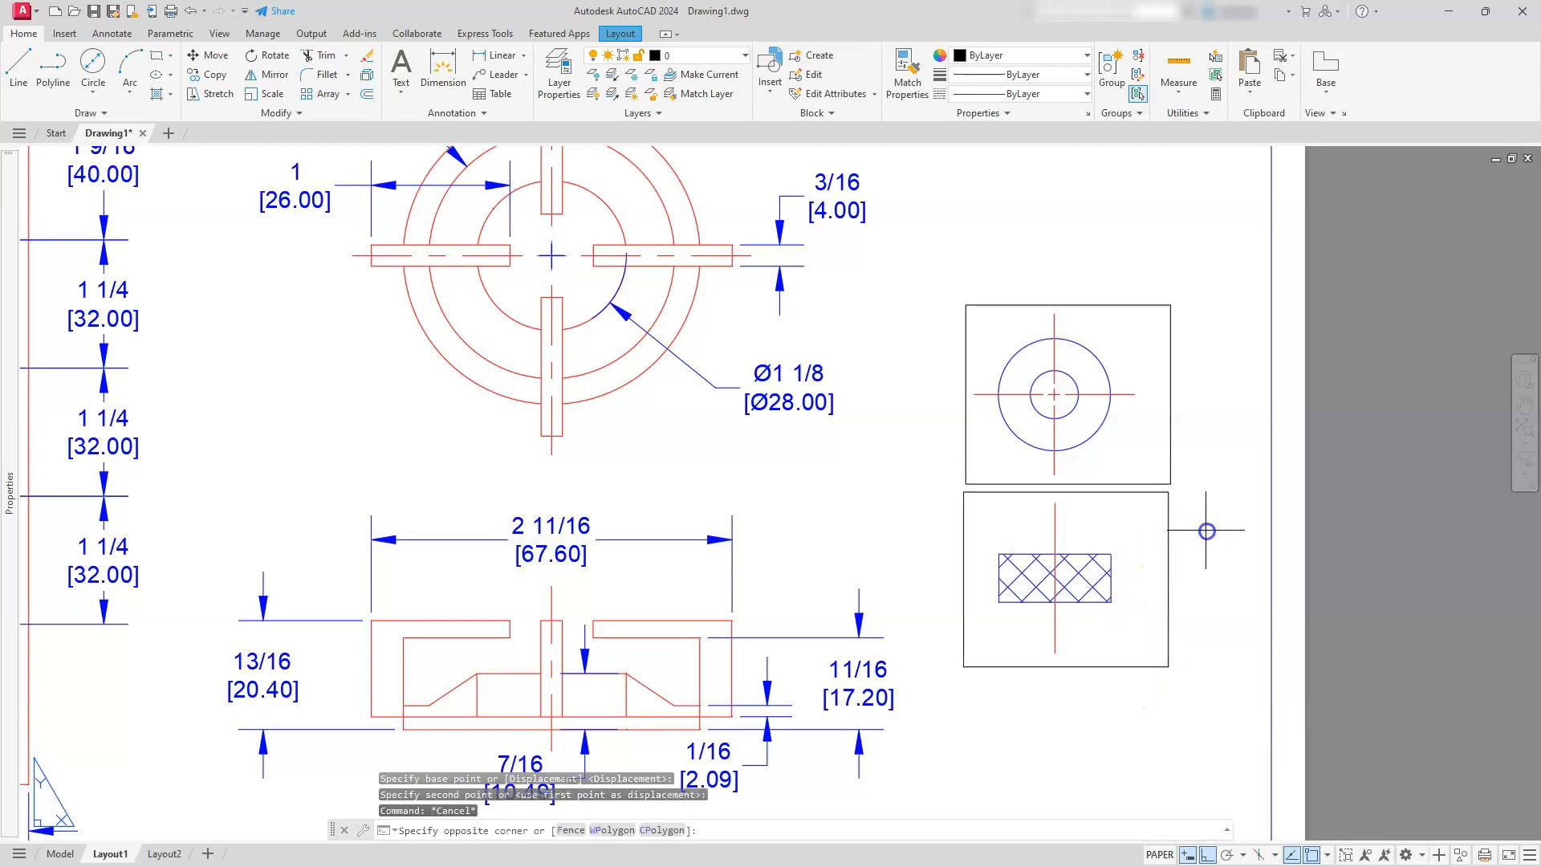
key("Escape")
key("Escape")
key("Escape")
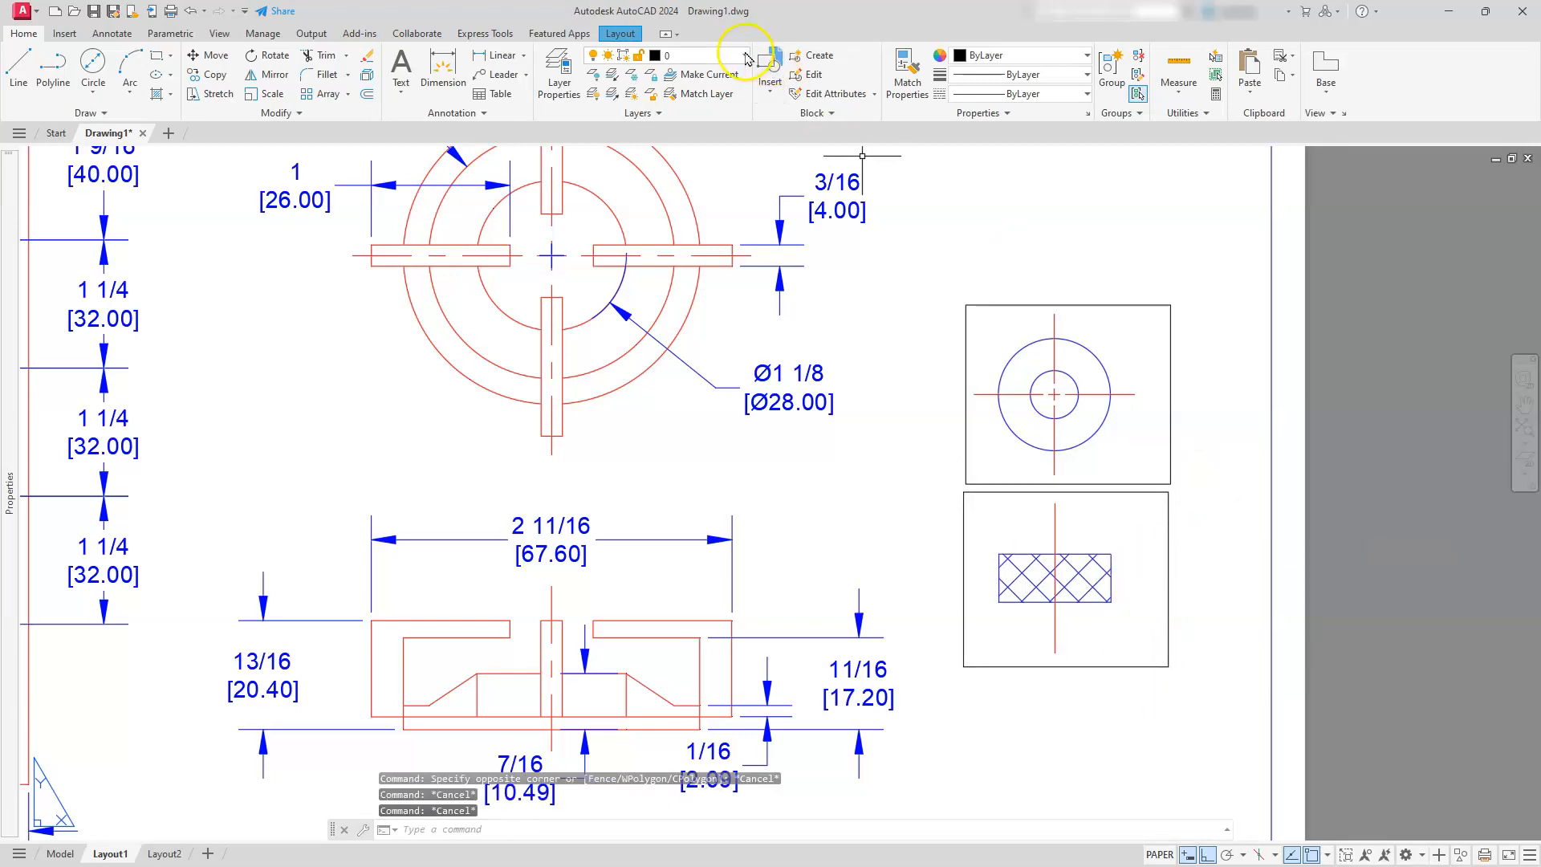
Put both knob viewport frames on the border layer and clear the selection
left_click(746, 56)
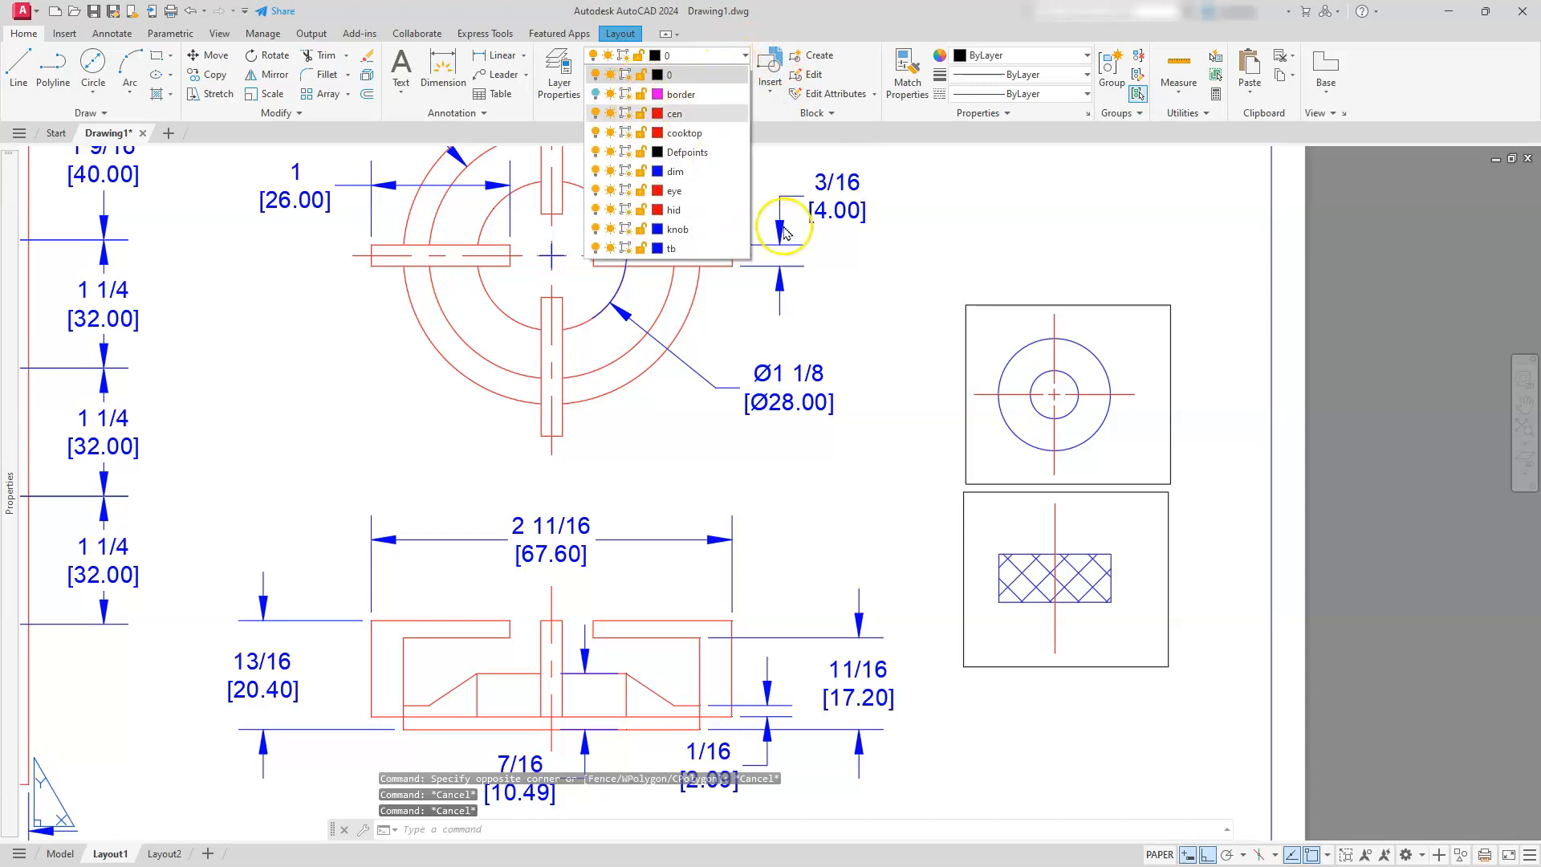
key("Escape")
left_click(1177, 429)
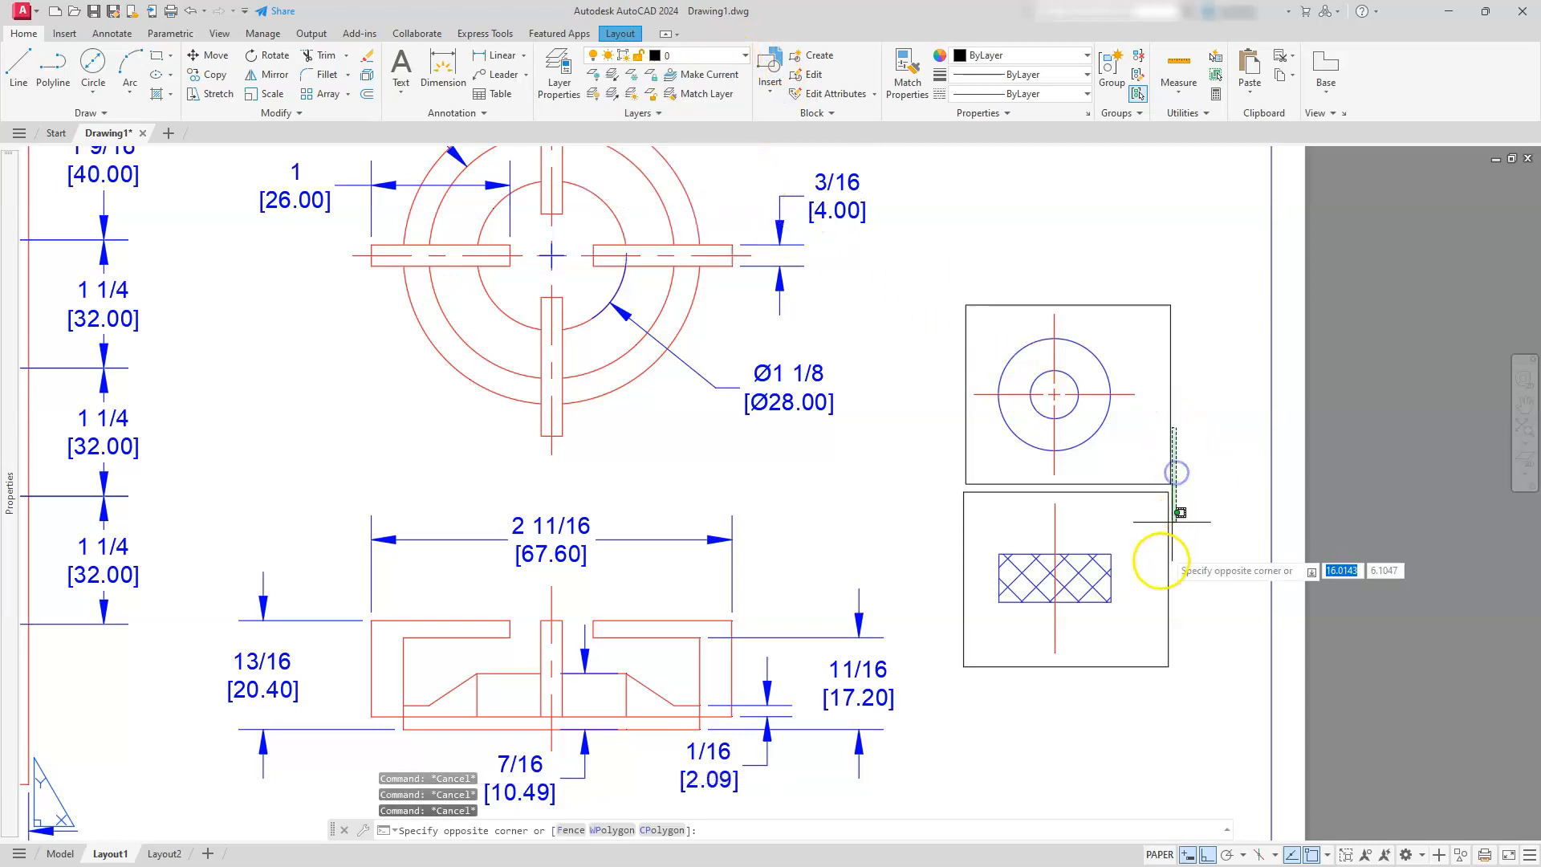
left_click(1159, 560)
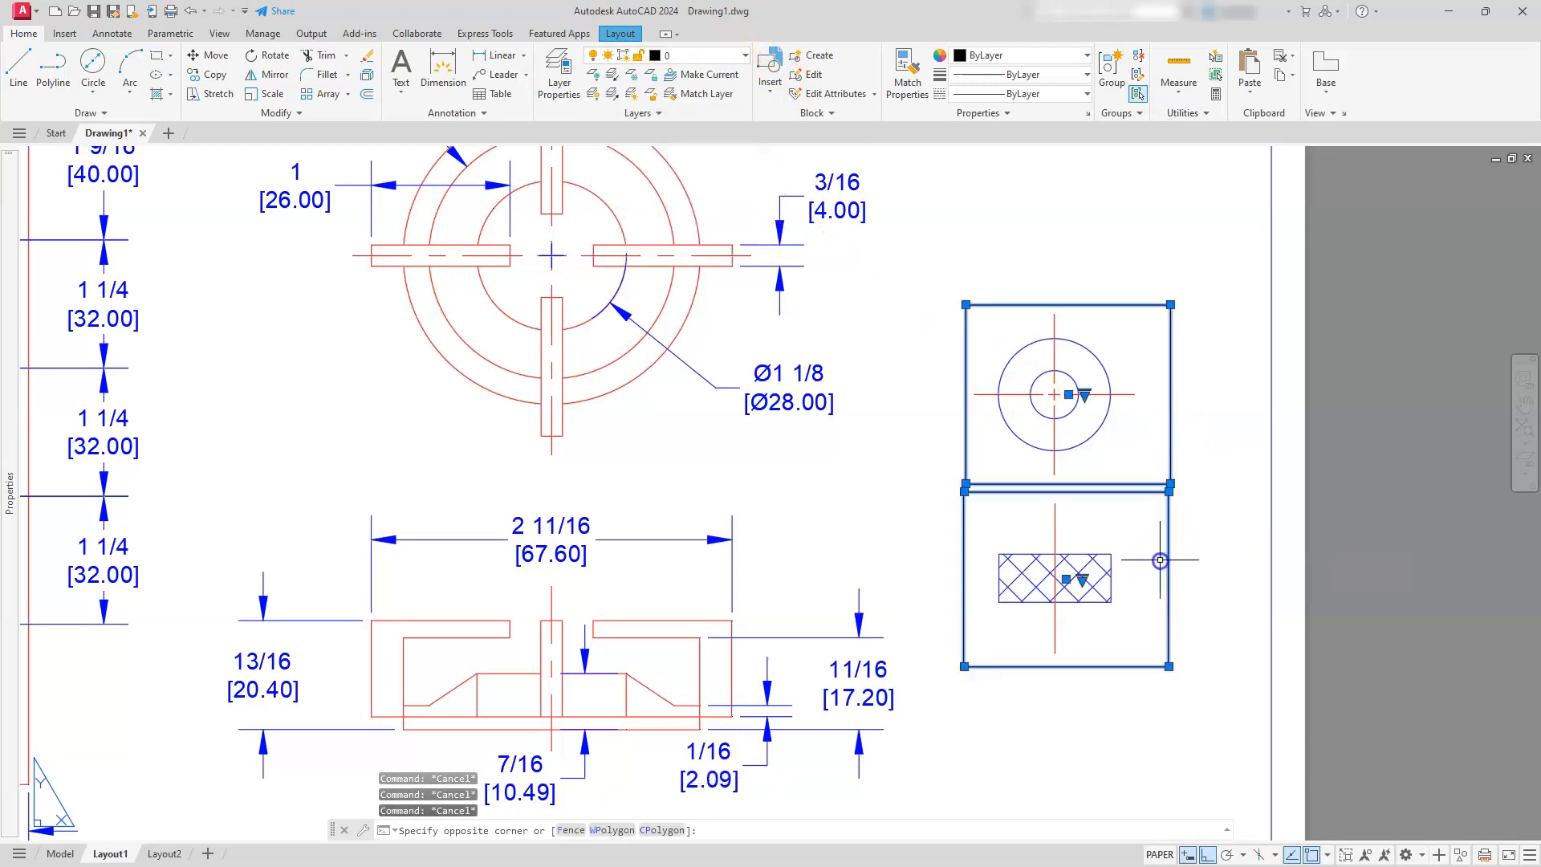
left_click(684, 58)
left_click(696, 96)
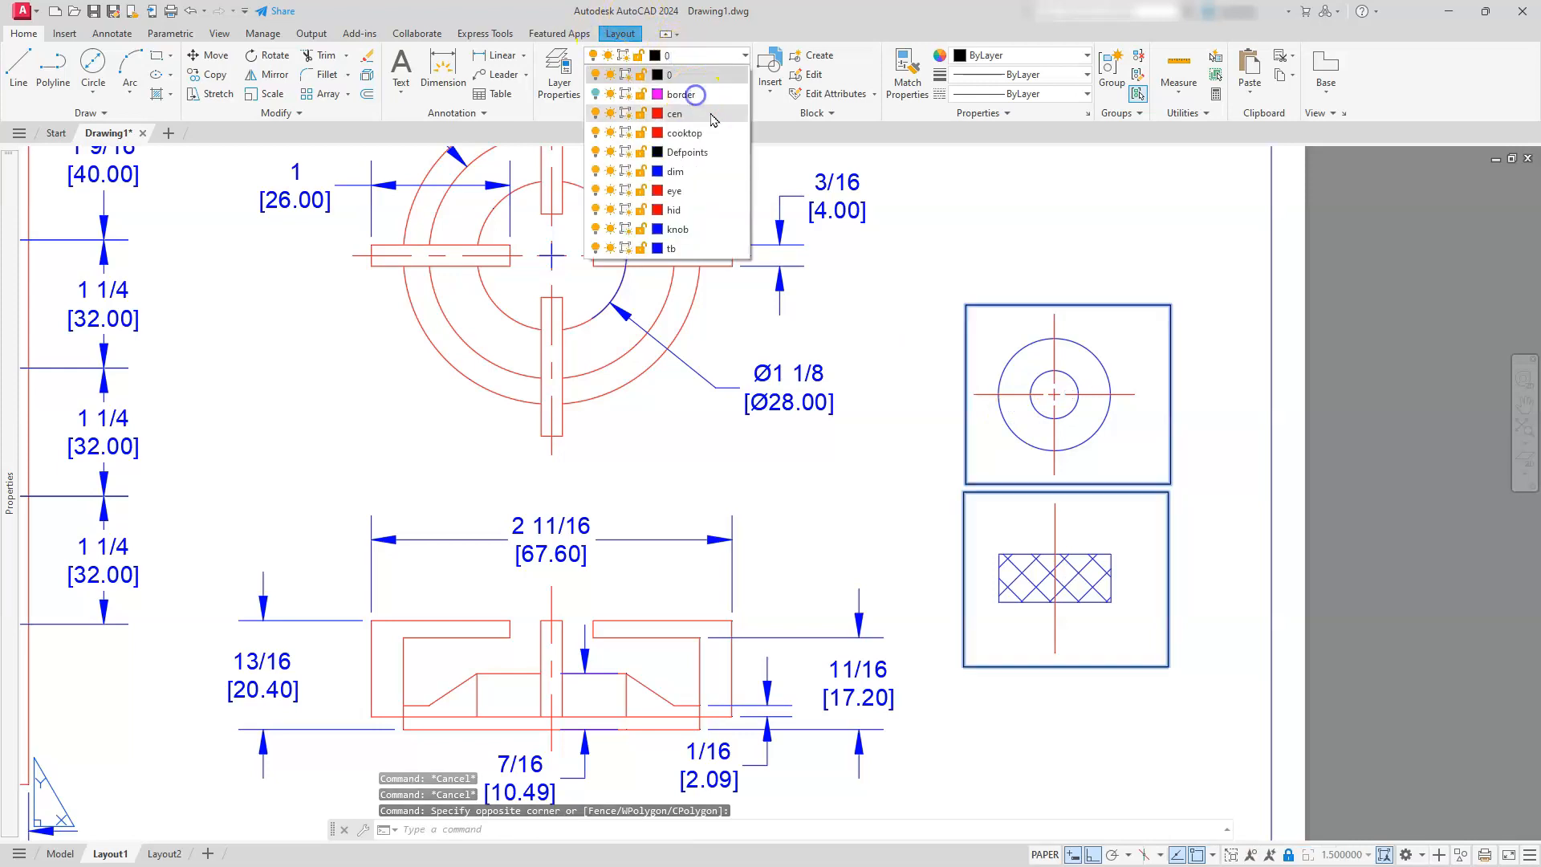
key("Escape")
left_click(1159, 542)
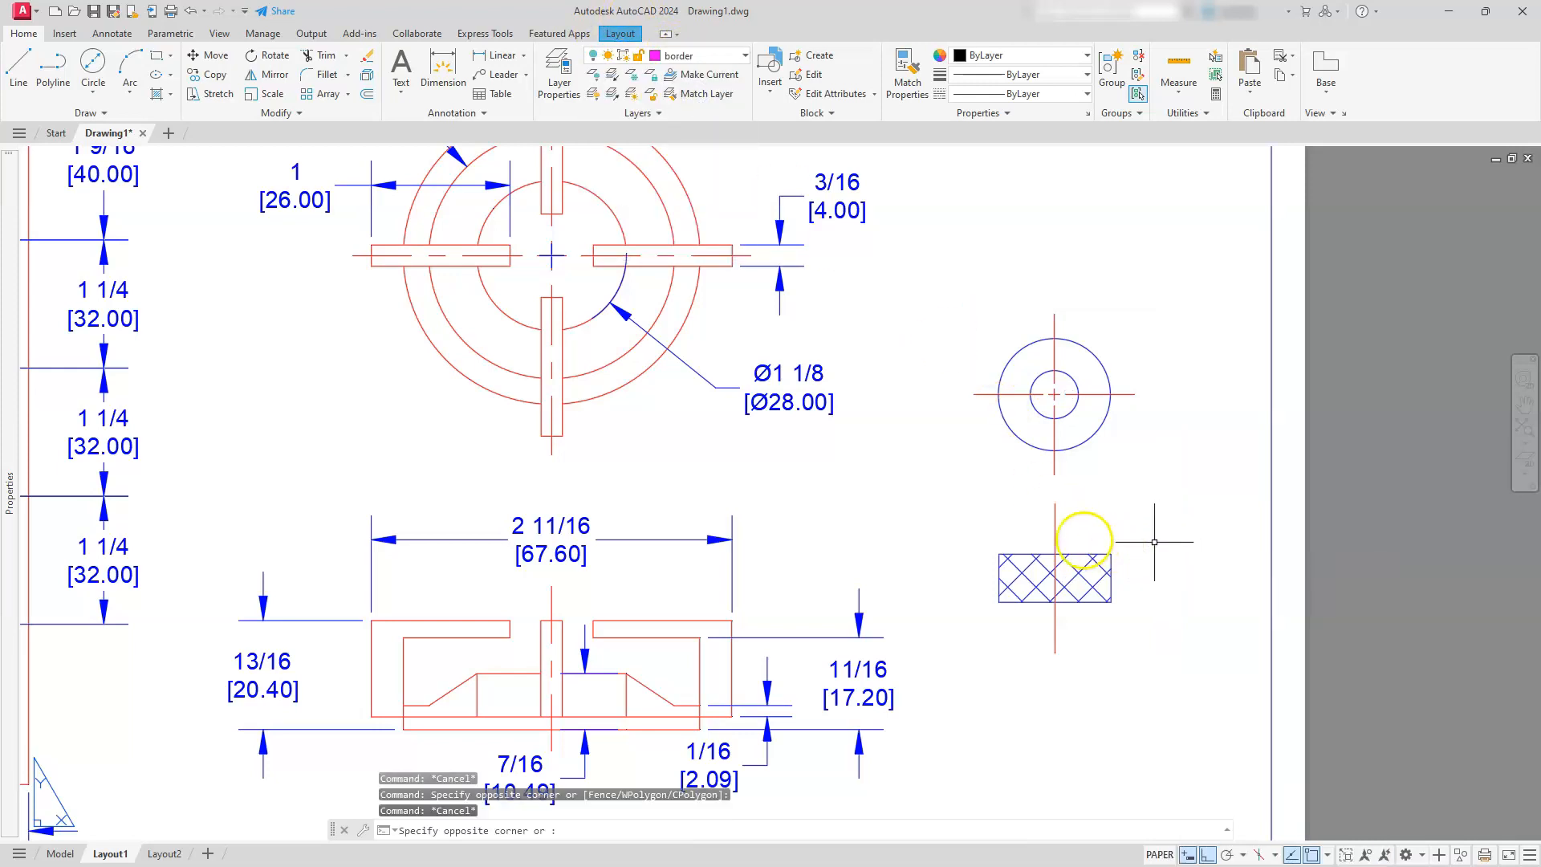
key("Escape")
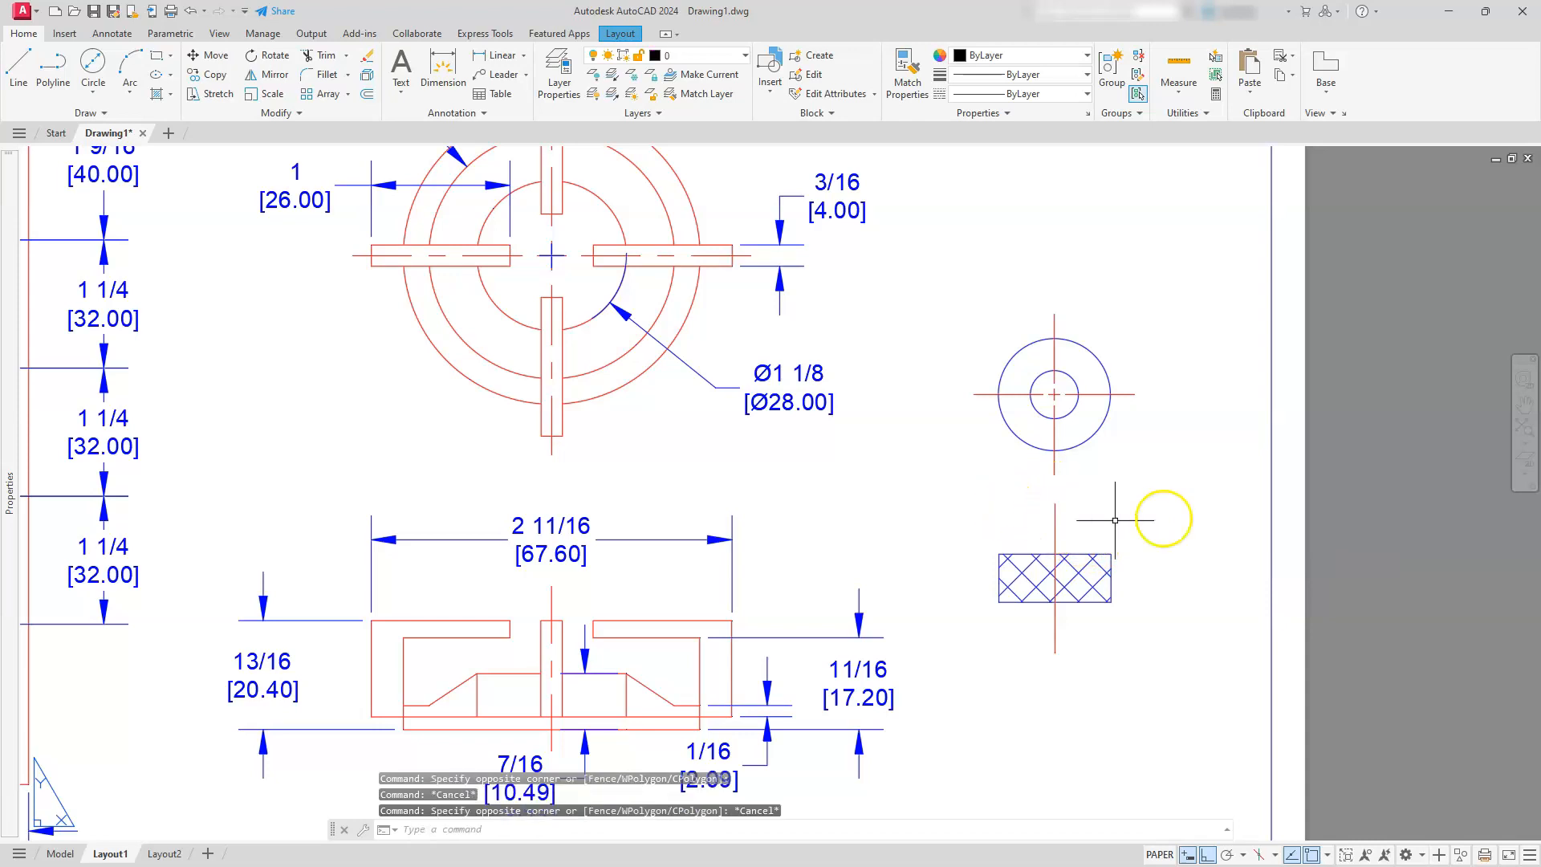
Regenerate all viewports and set the linetype scale of the vertical centre line in the knob front view to 0.75
type("rea")
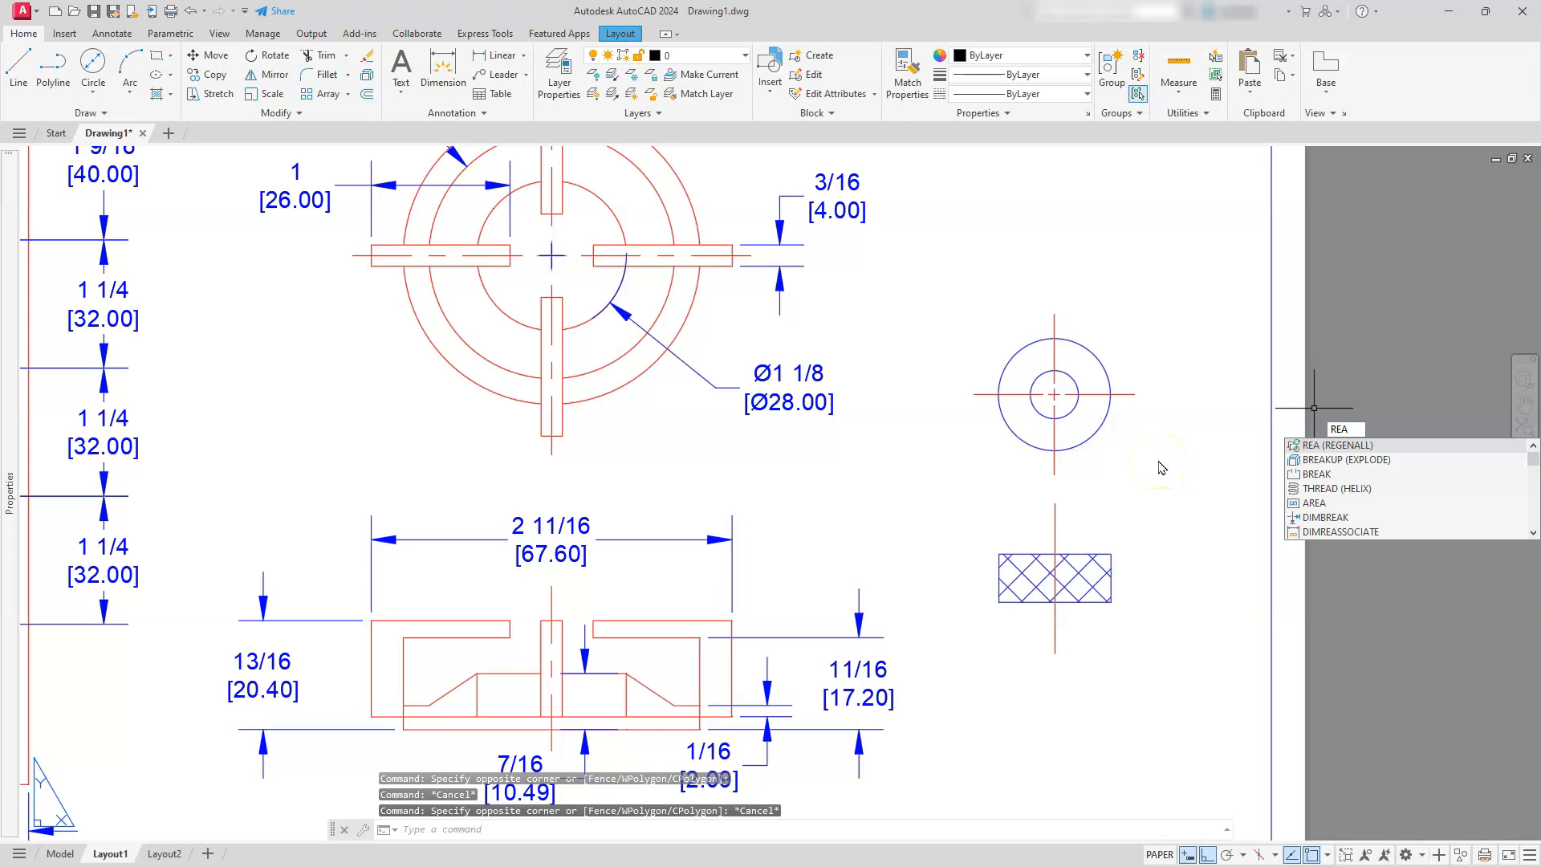
key("Return")
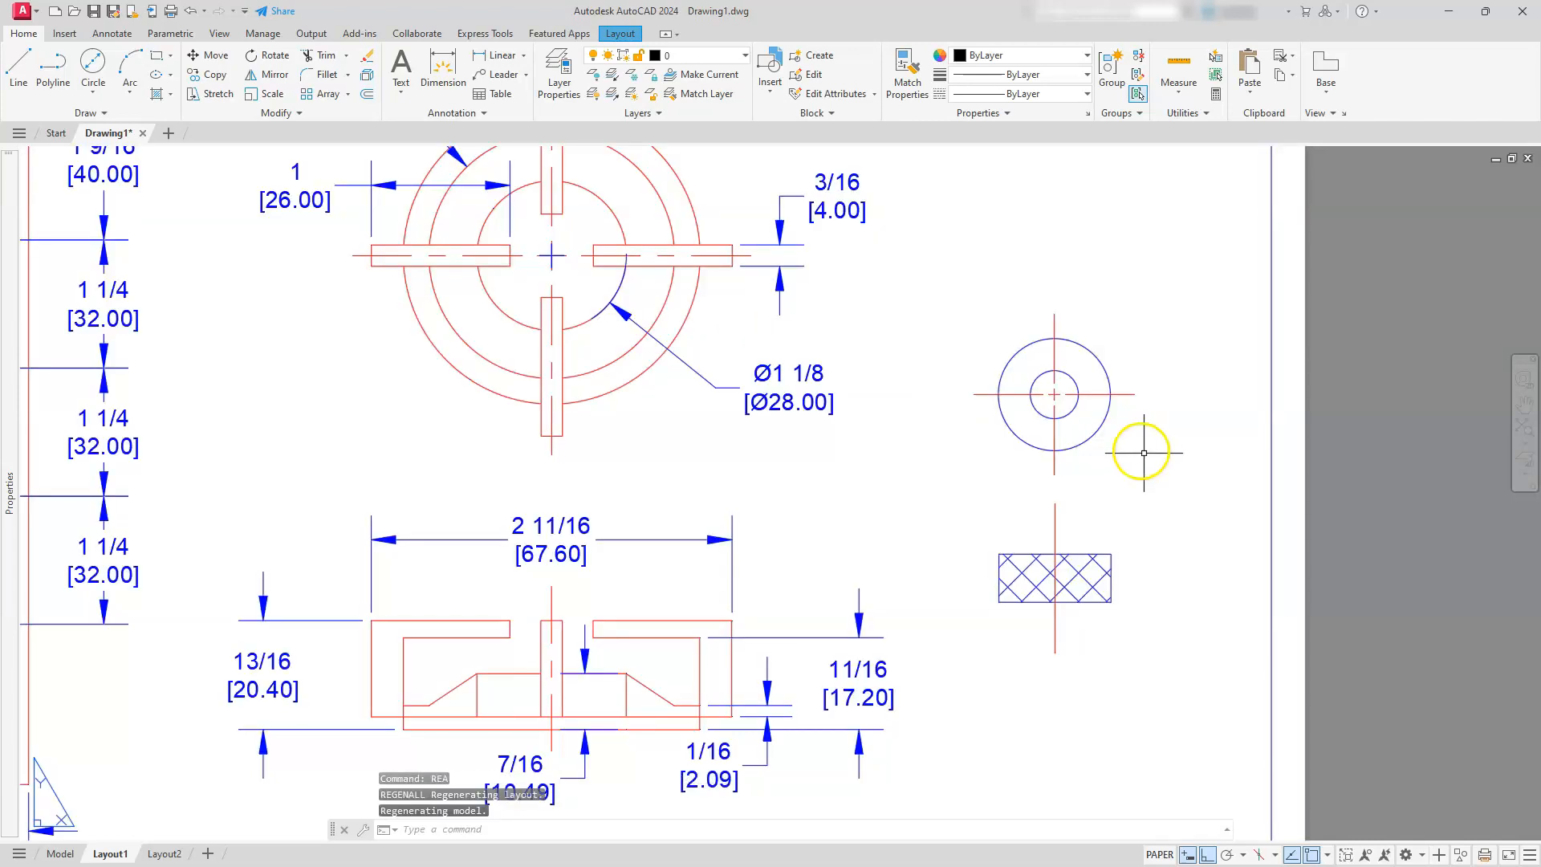
double_click(1064, 526)
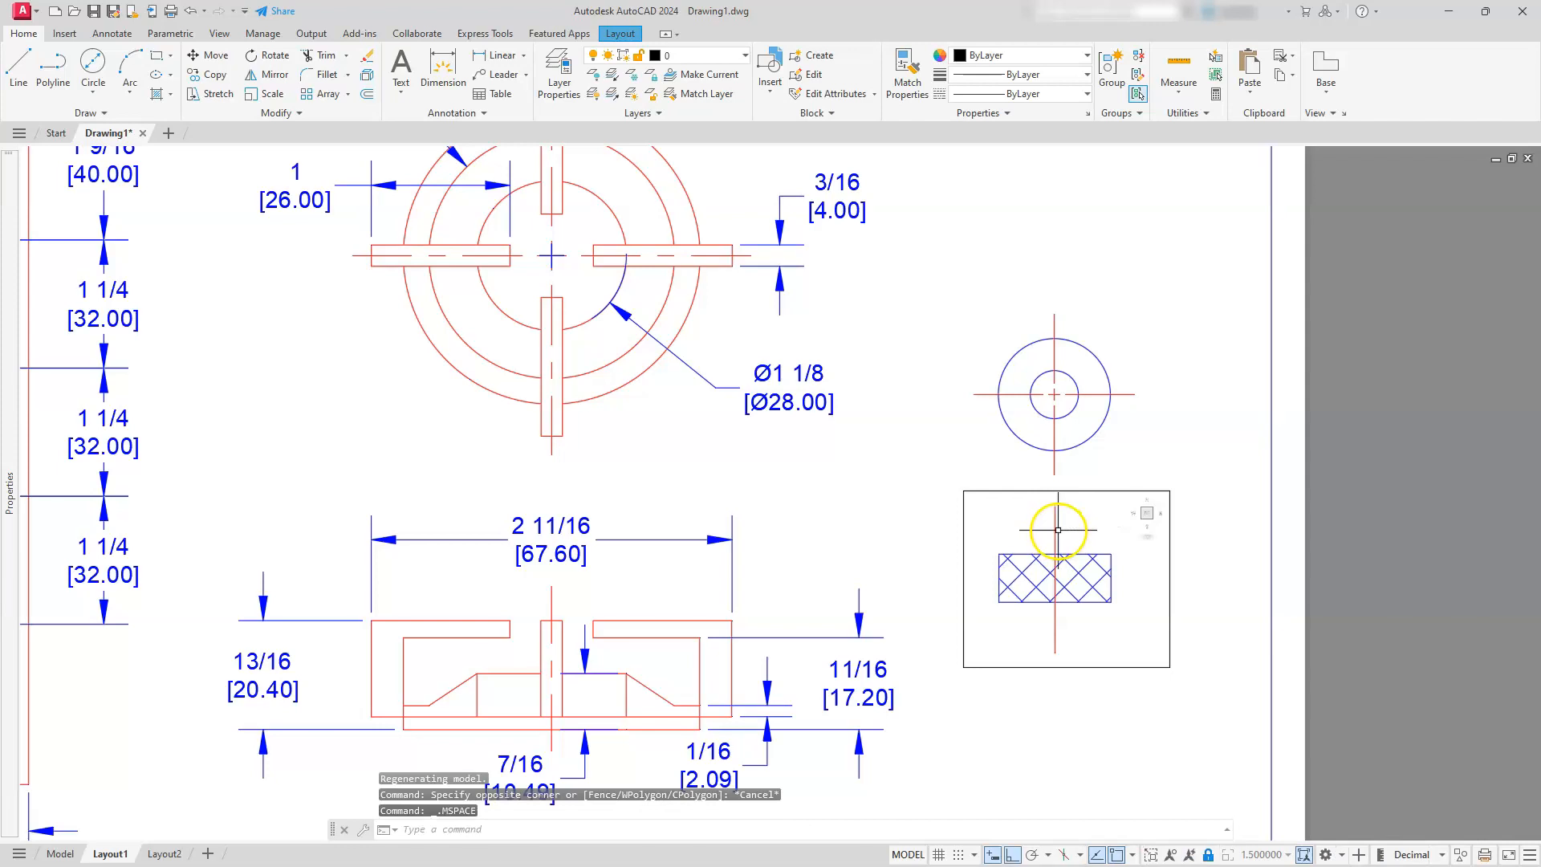
left_click(1057, 530)
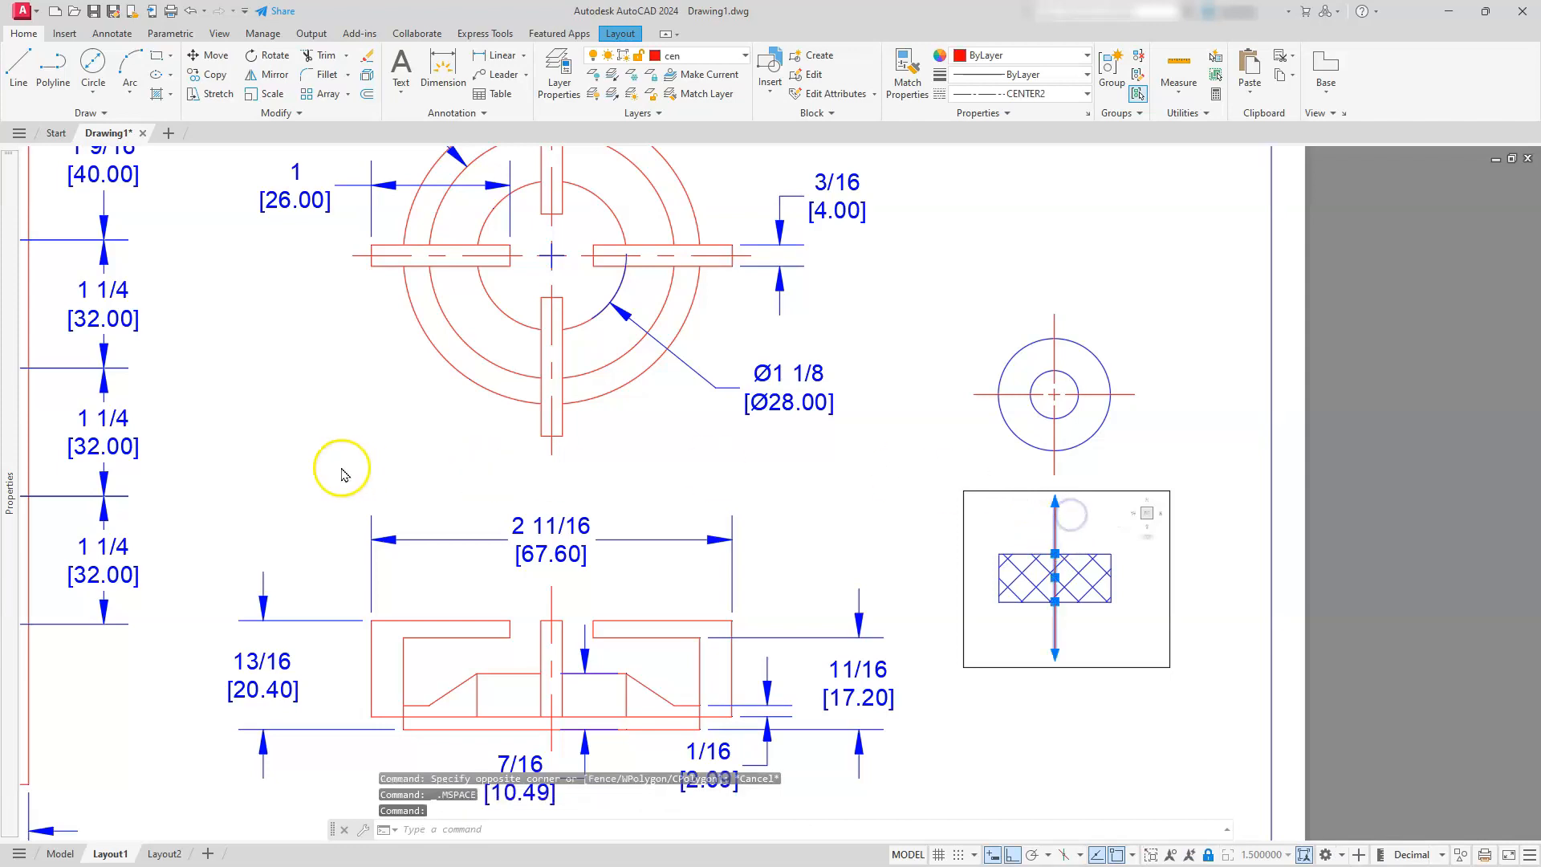
mouse_move(14, 463)
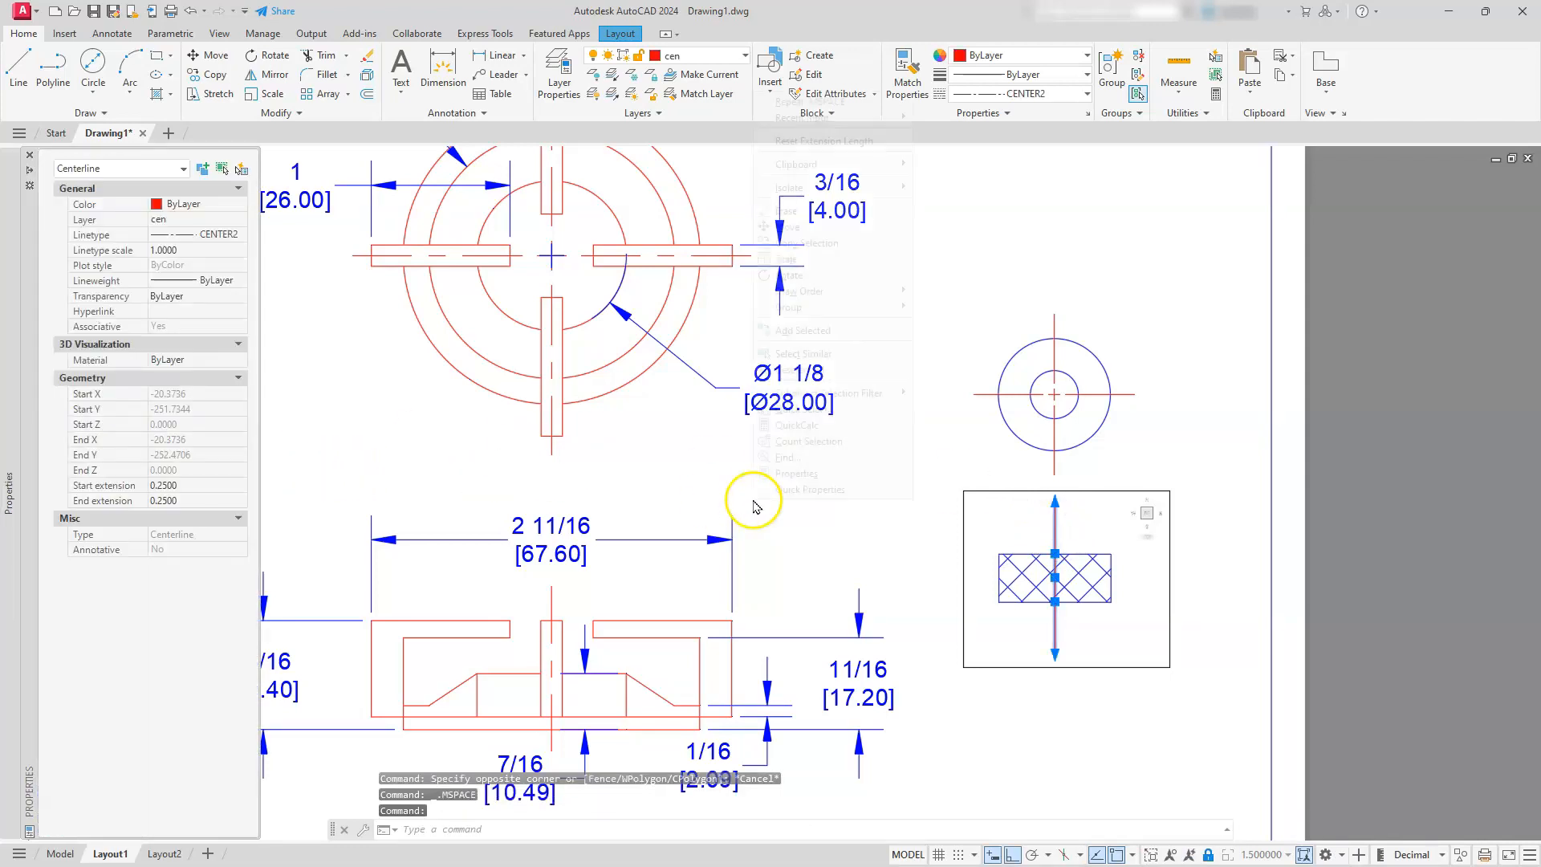
right_click(752, 502)
left_click(804, 475)
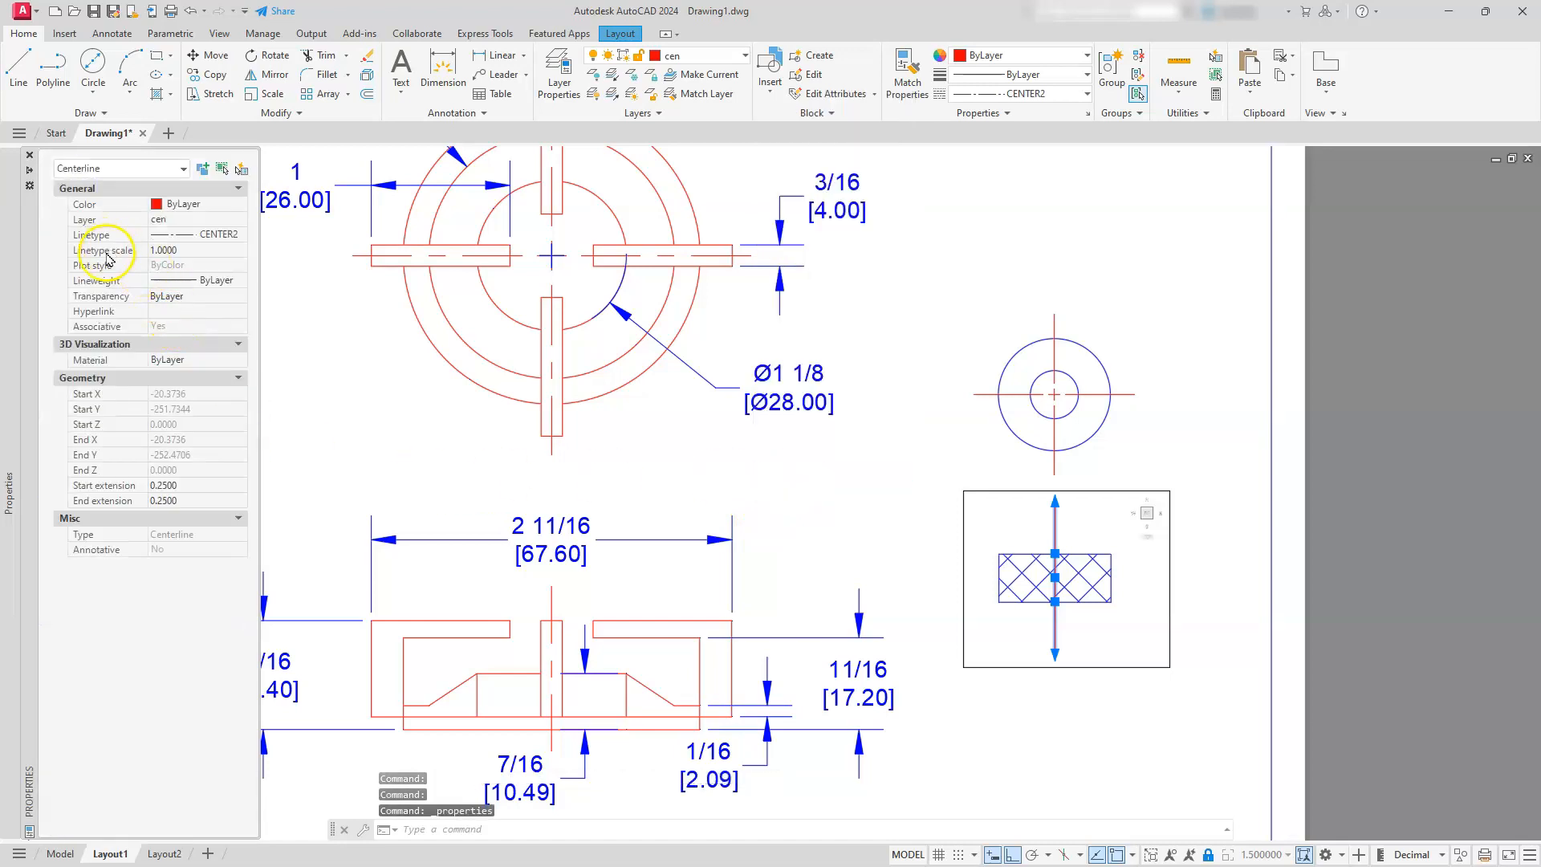
left_click(177, 251)
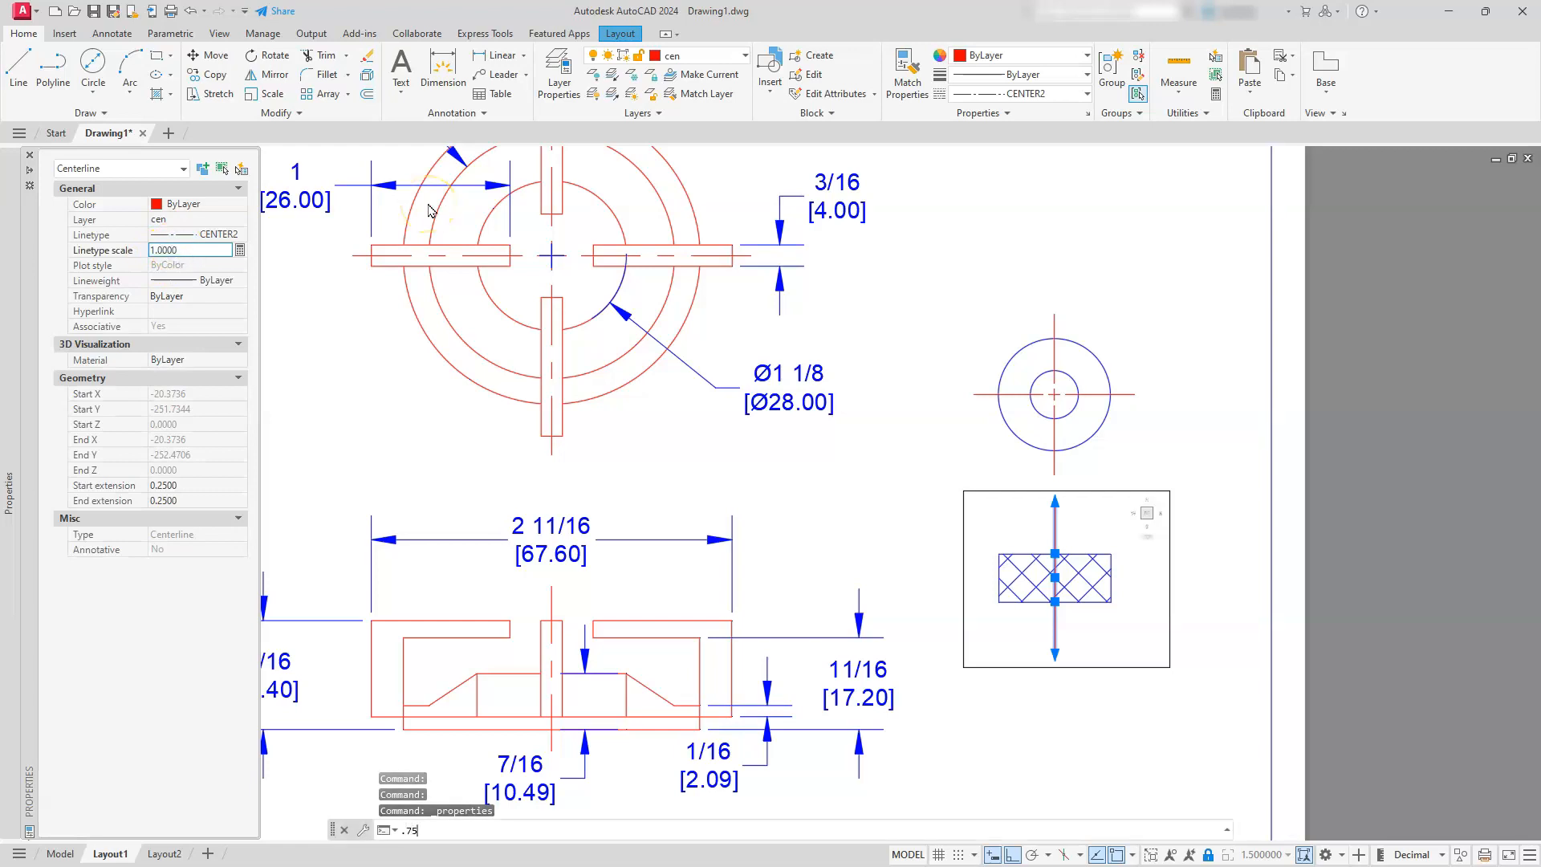
type(".75")
key("Return")
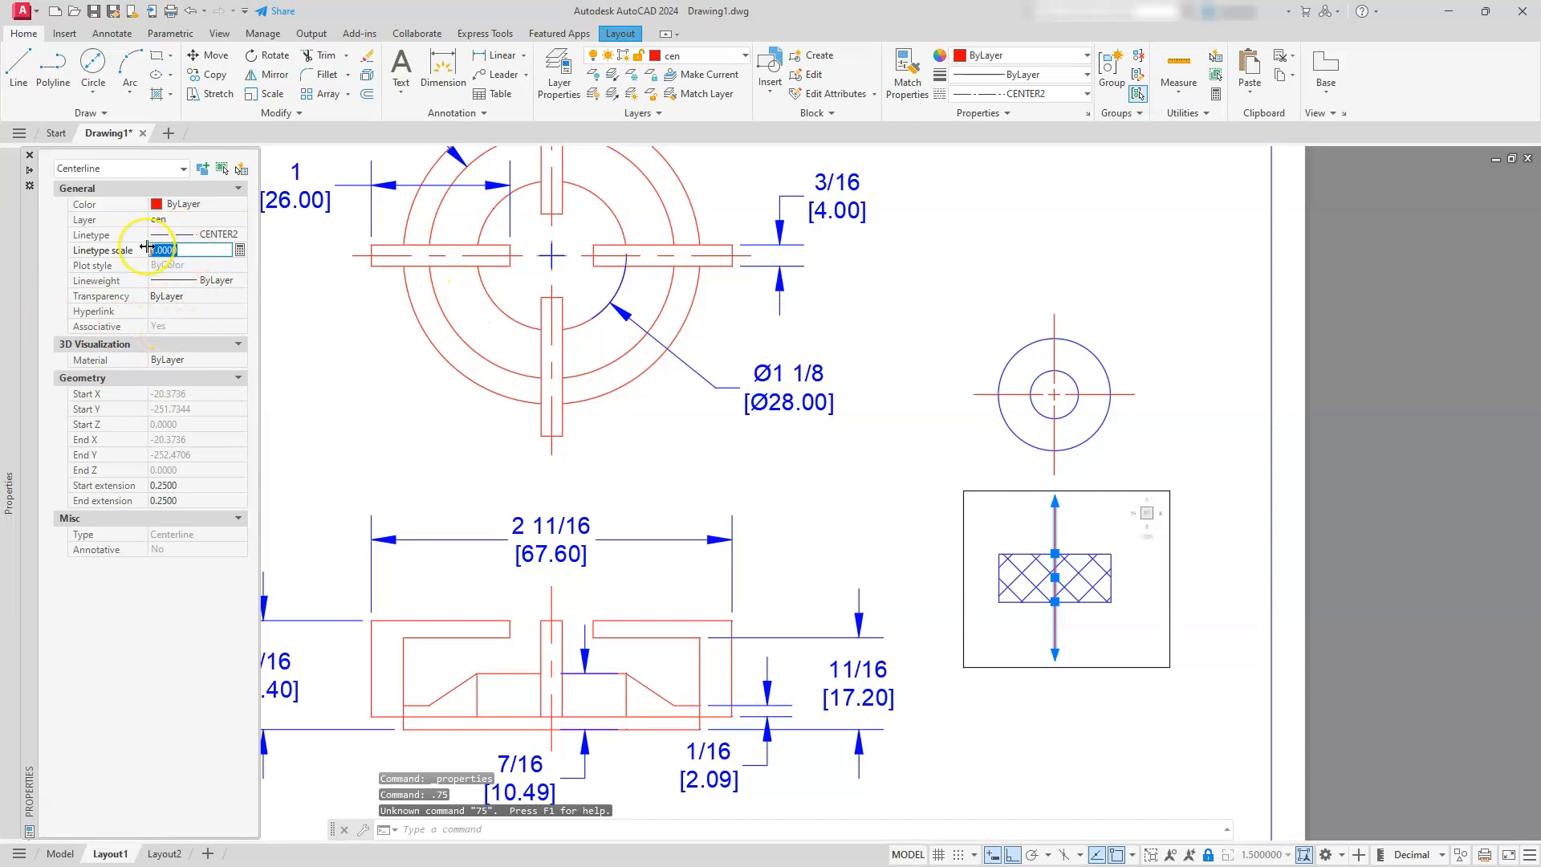
type(".75")
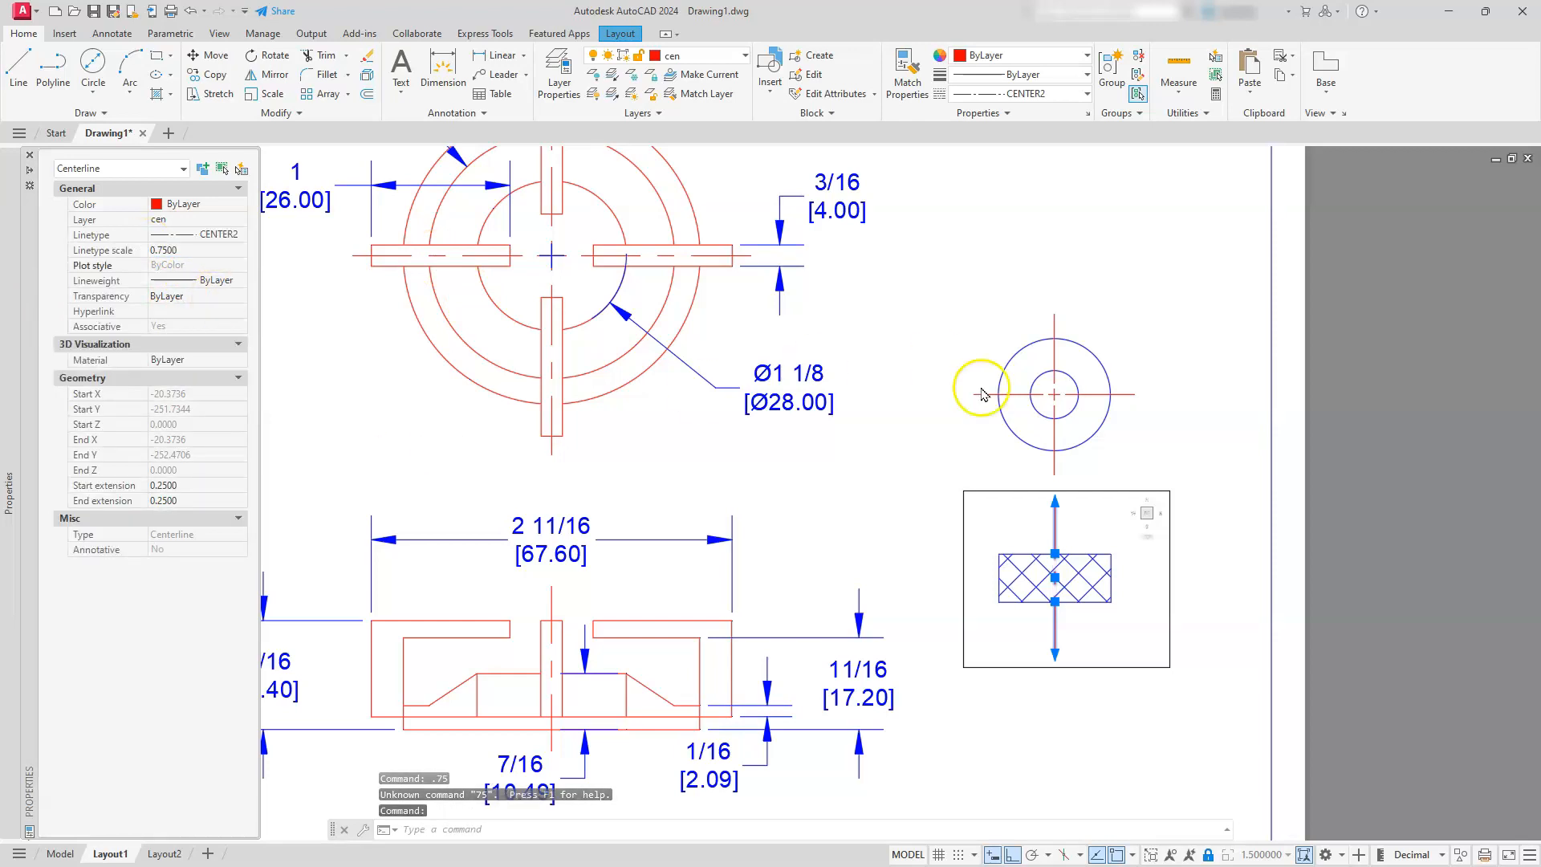
key("Escape")
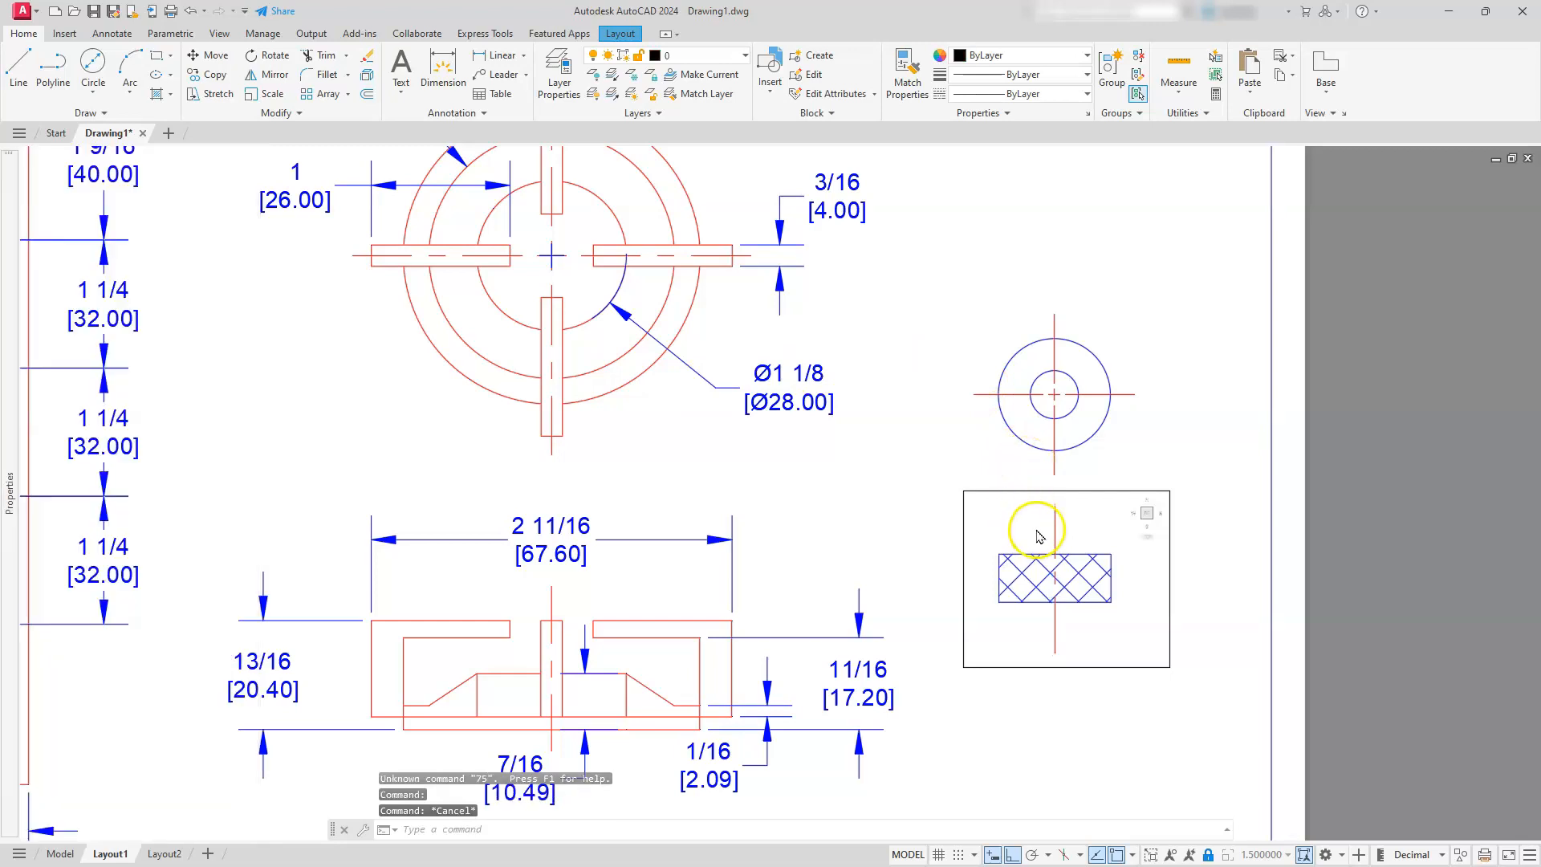
key("Escape")
double_click(1214, 455)
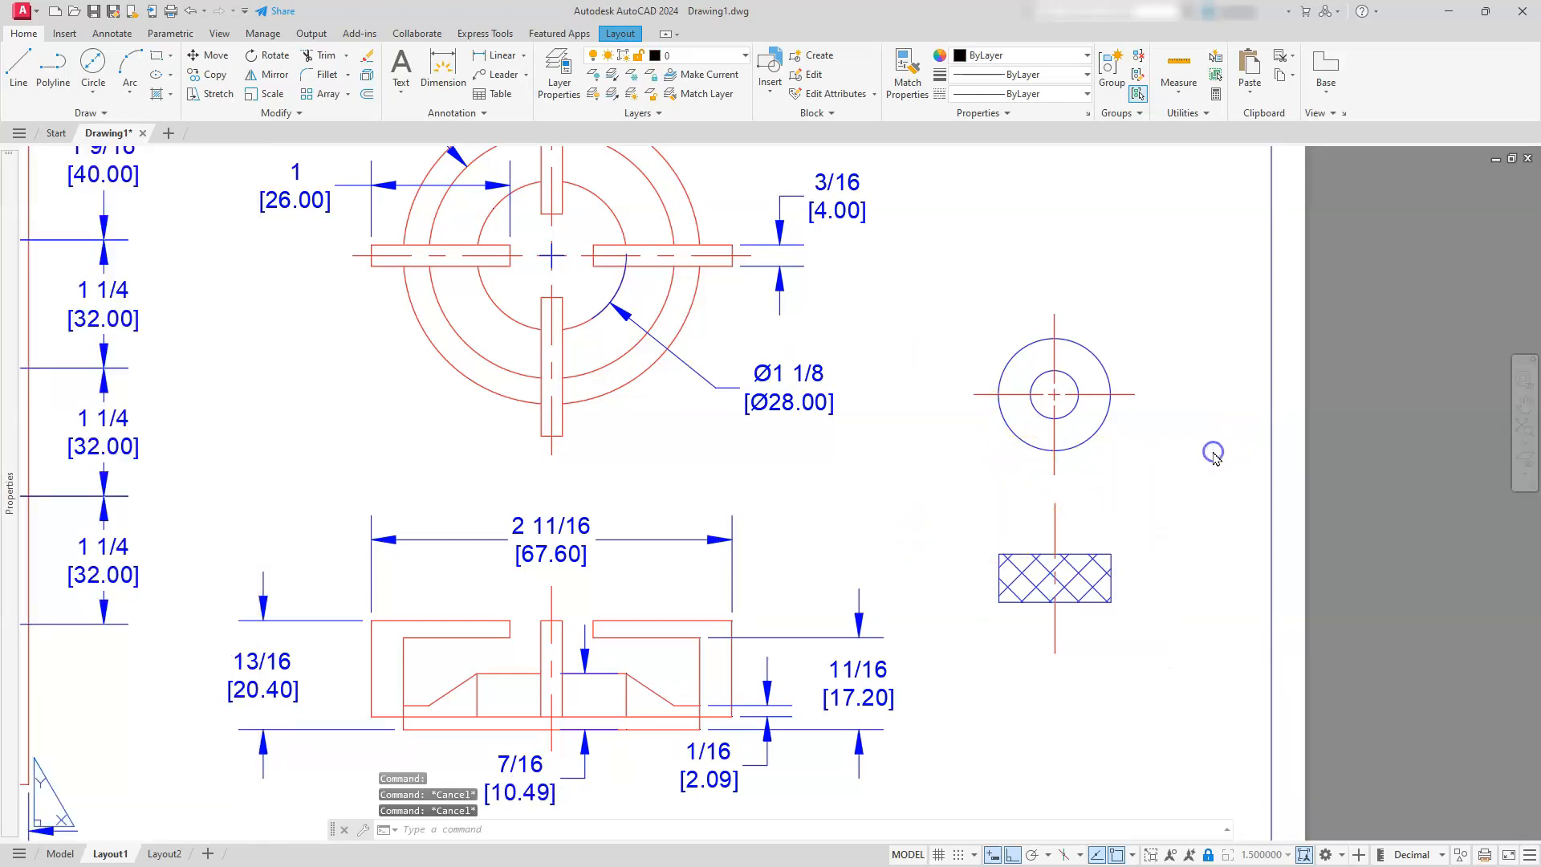
Add a vertical linear dimension for the knob's height beside the hatched front view
scroll(1200, 451, "down", 4)
scroll(1197, 451, "up", 4)
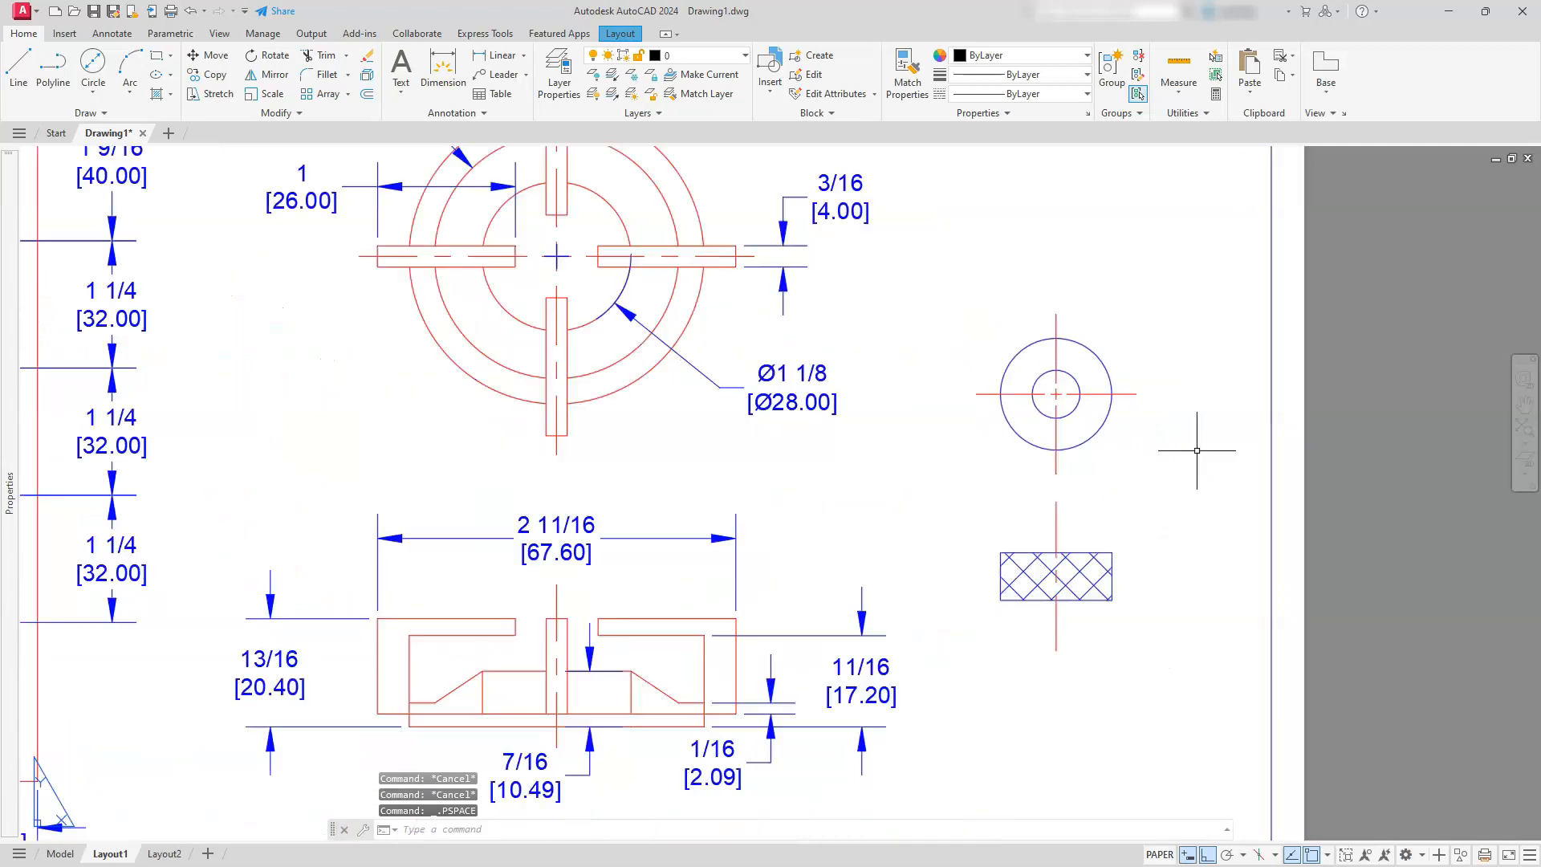
left_click(518, 56)
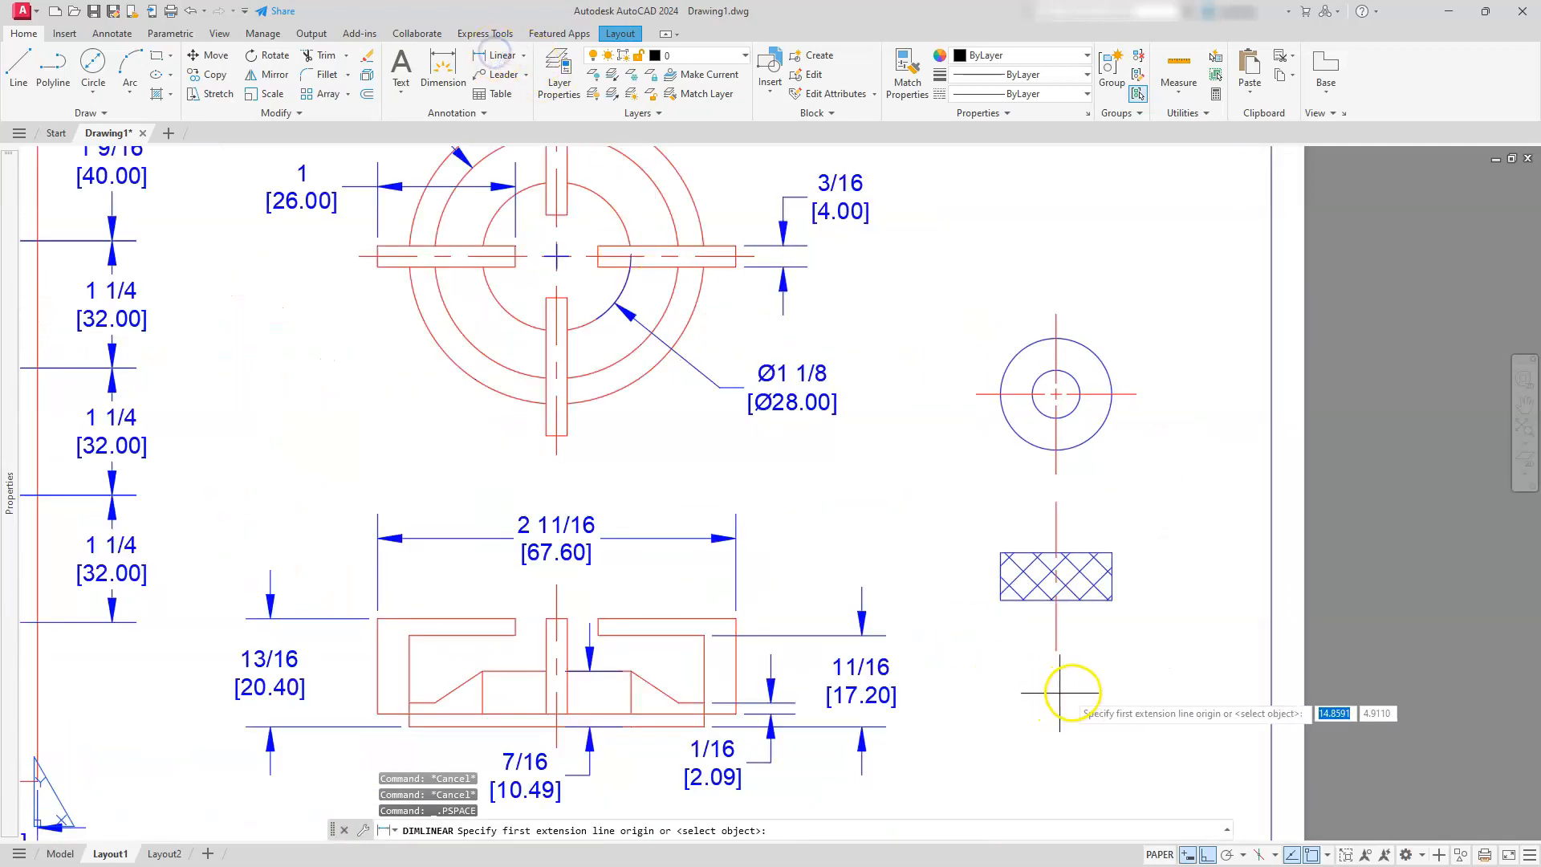
left_click(1108, 604)
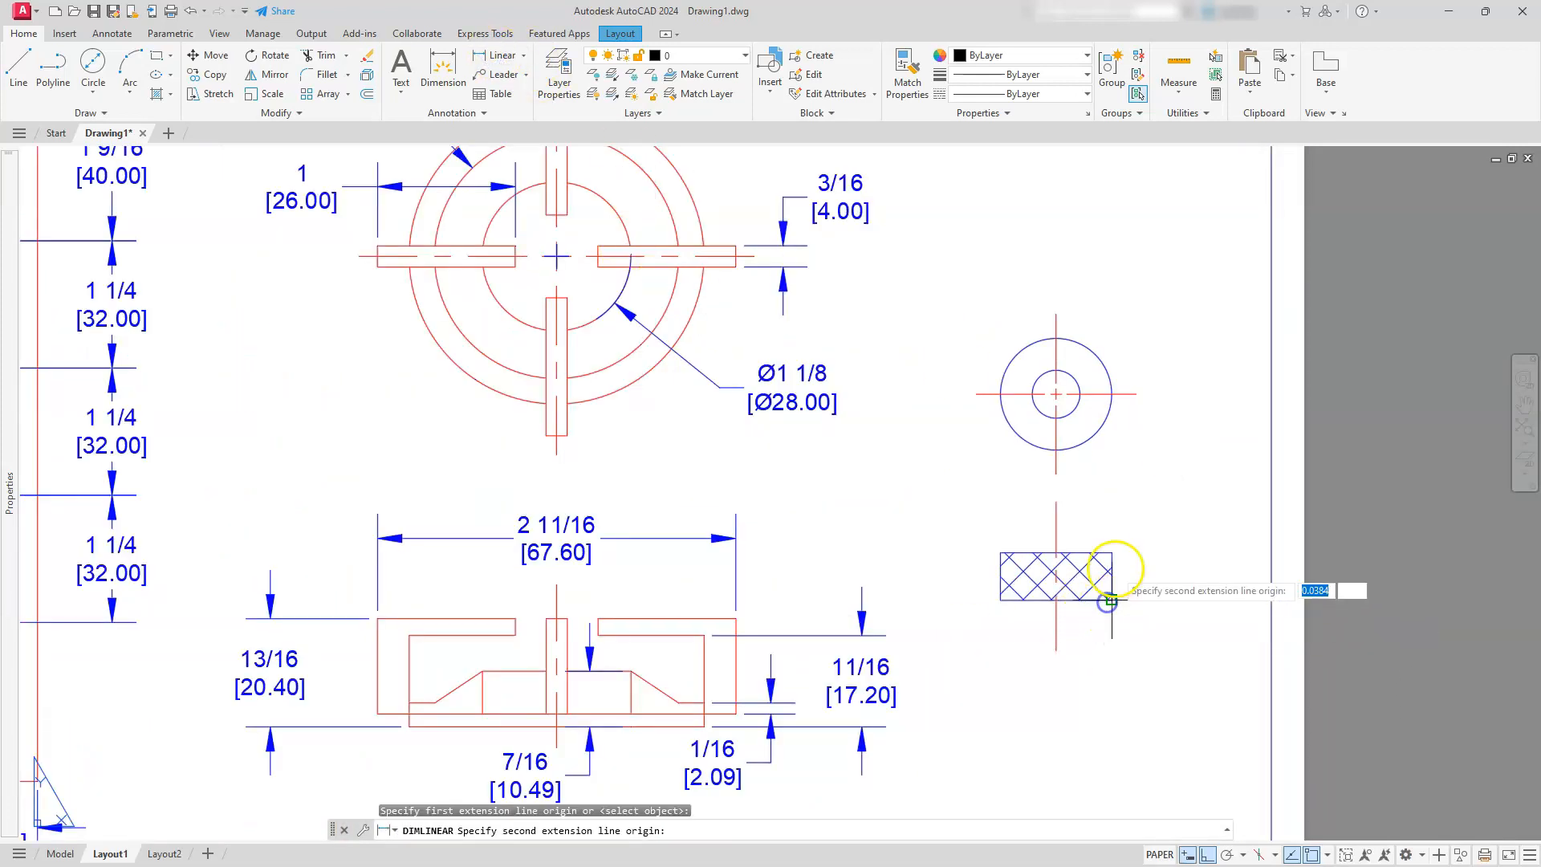
left_click(1112, 552)
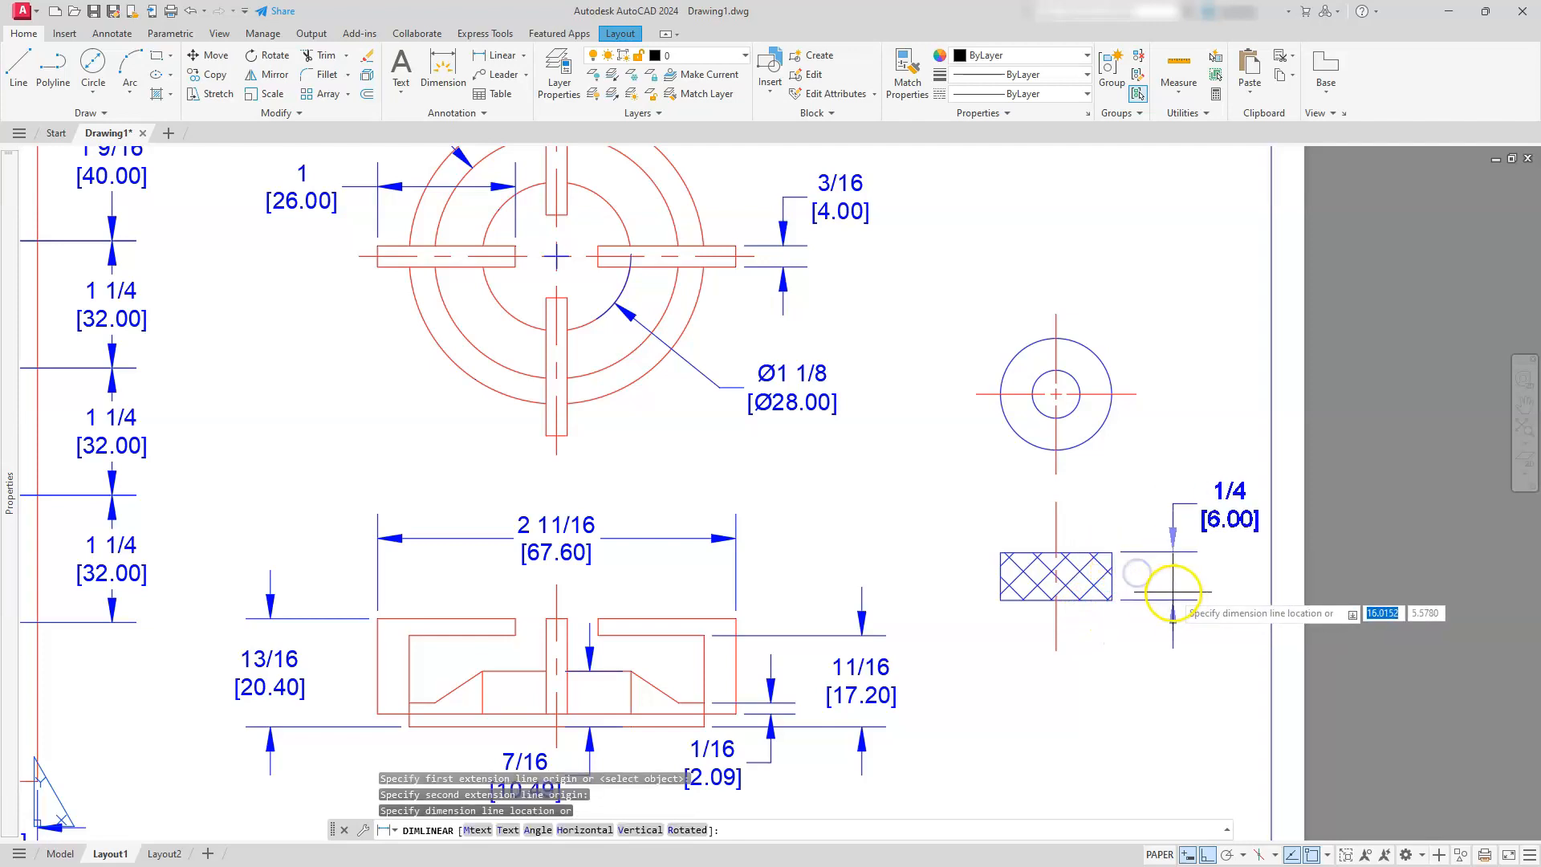
left_click(1159, 553)
key("Escape")
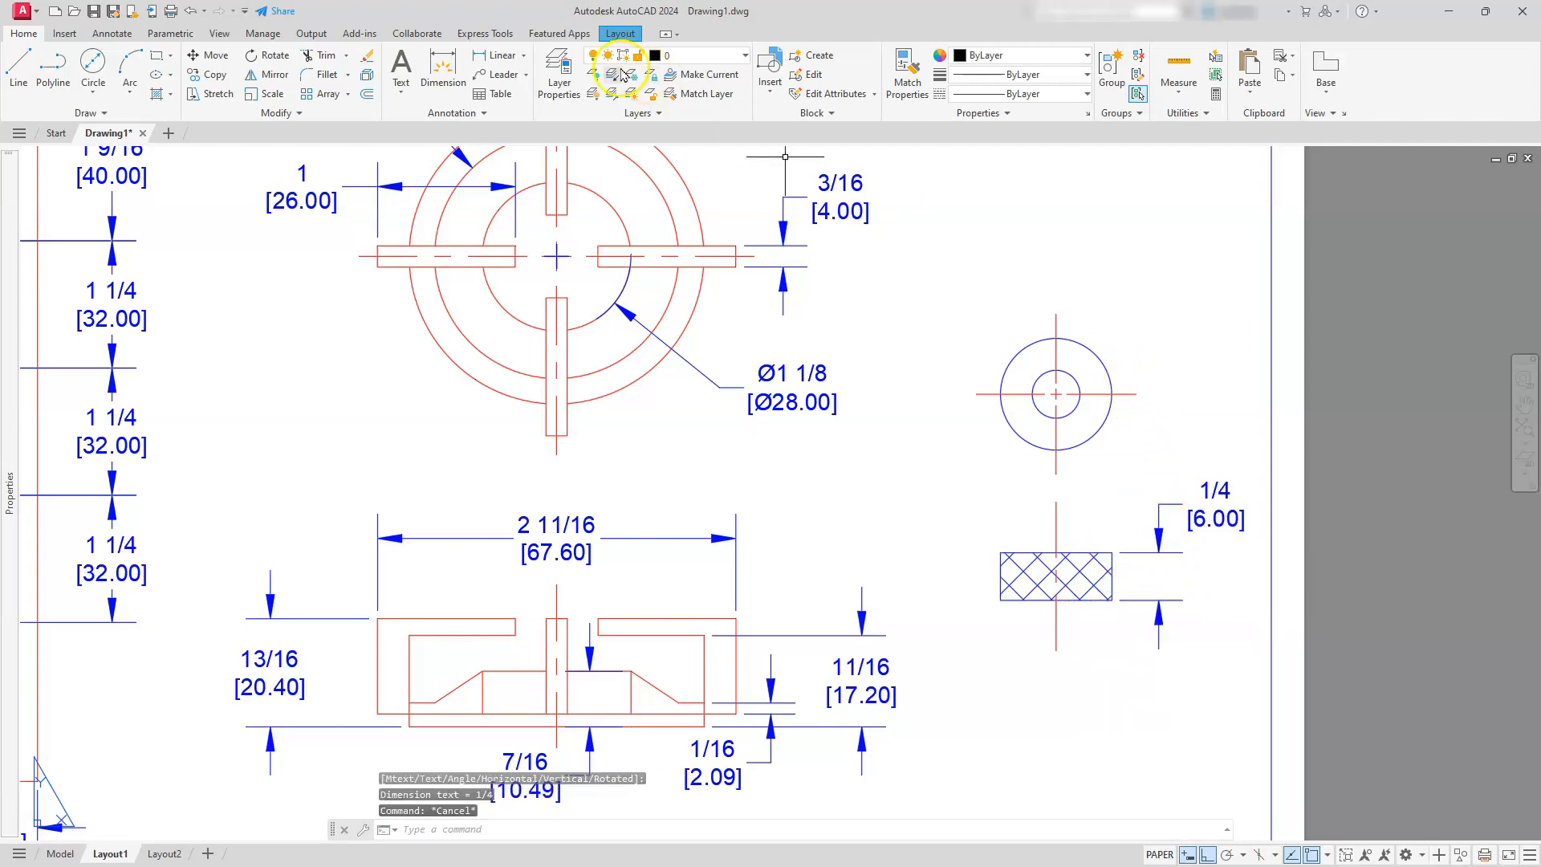
Add a diameter dimension to the outer circle of the knob's top view, placed to its upper right
left_click(524, 58)
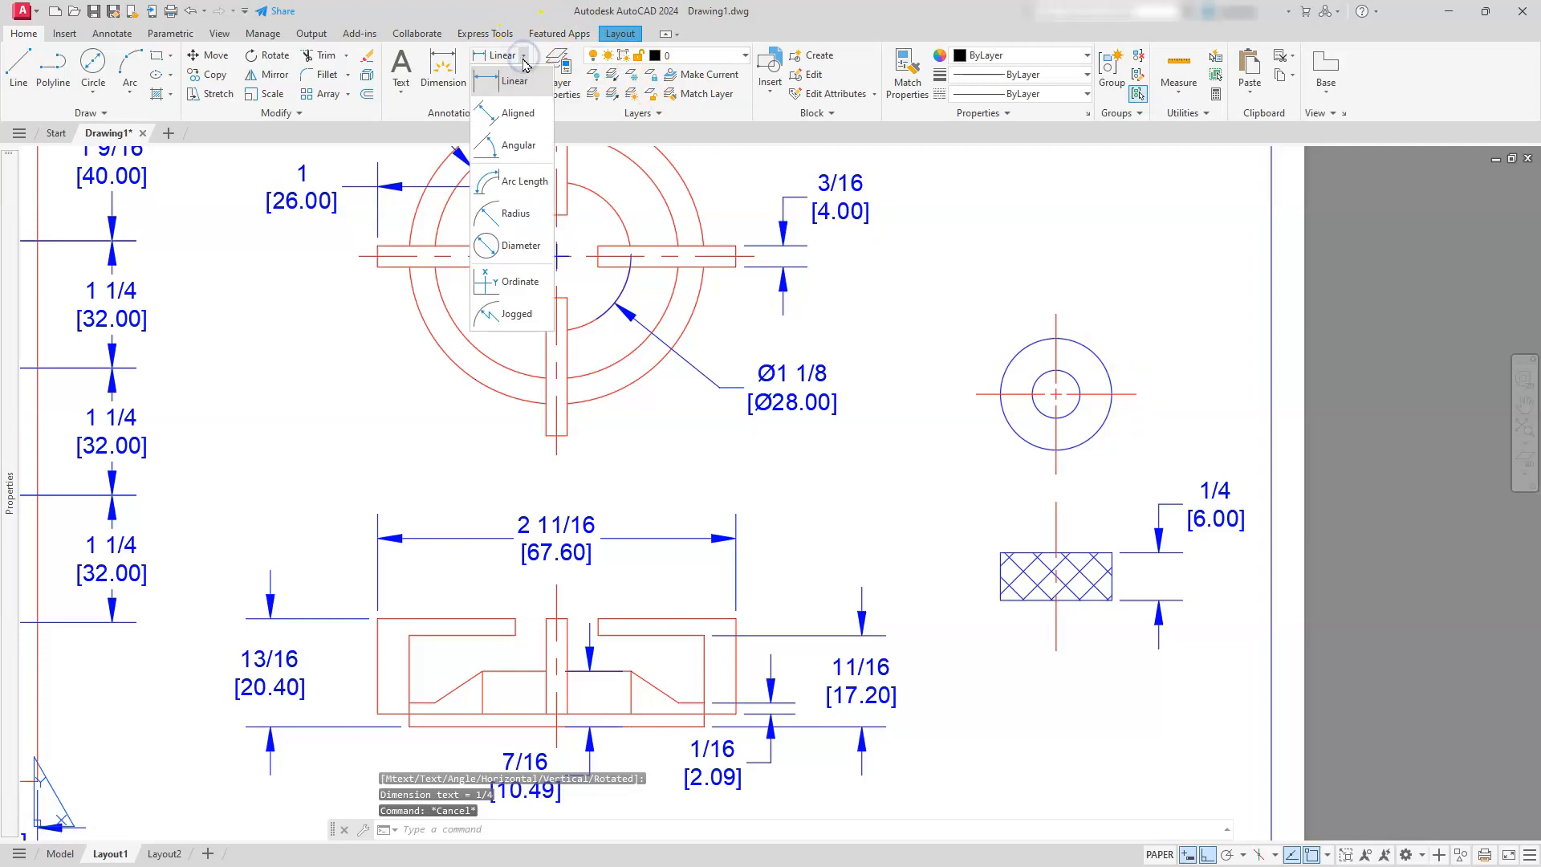
left_click(517, 245)
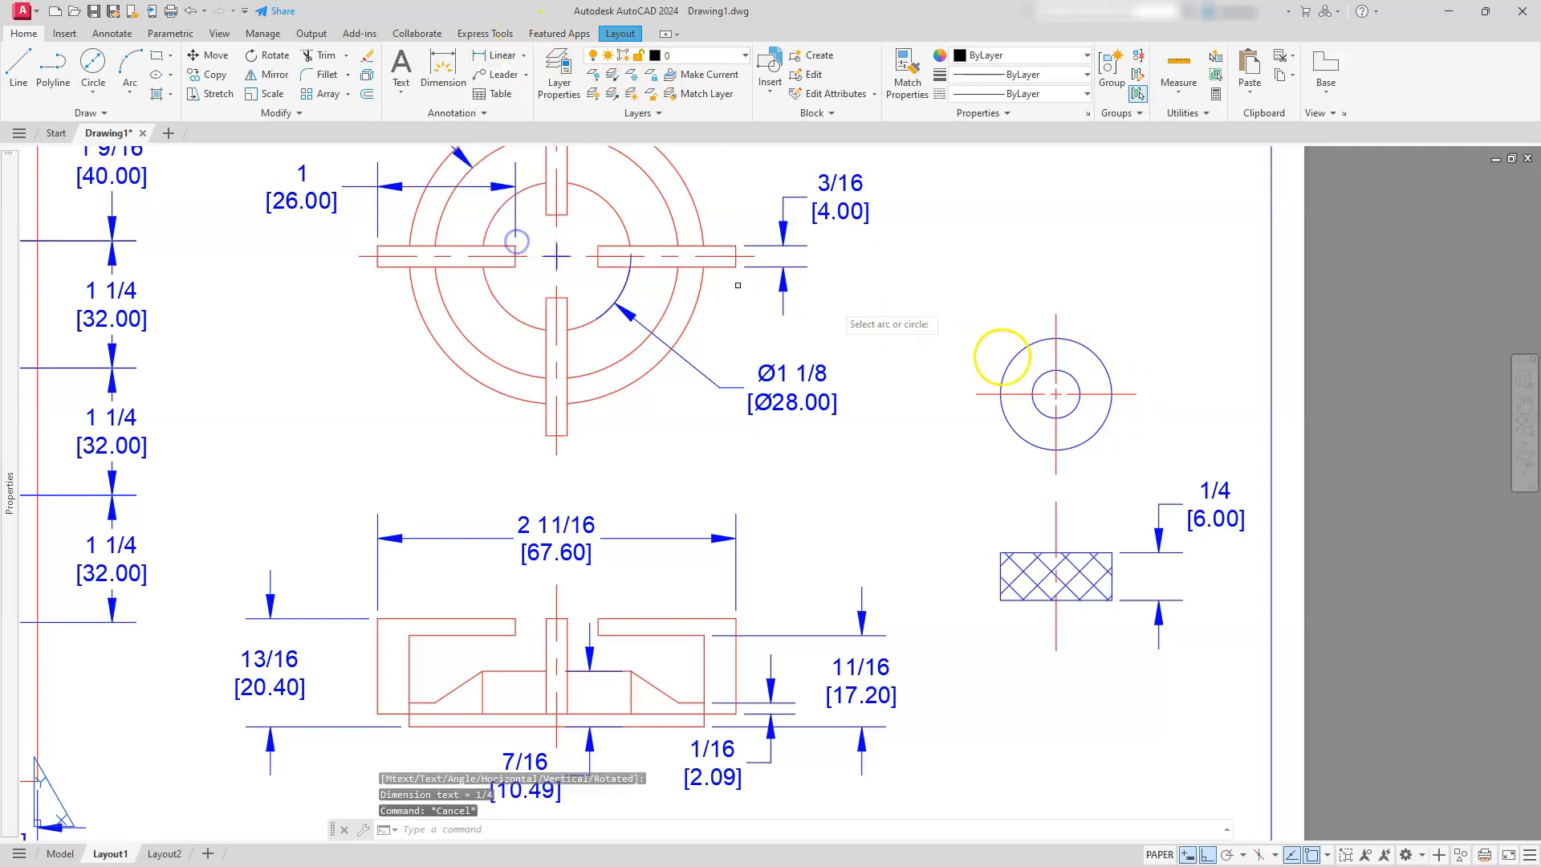
left_click(1094, 355)
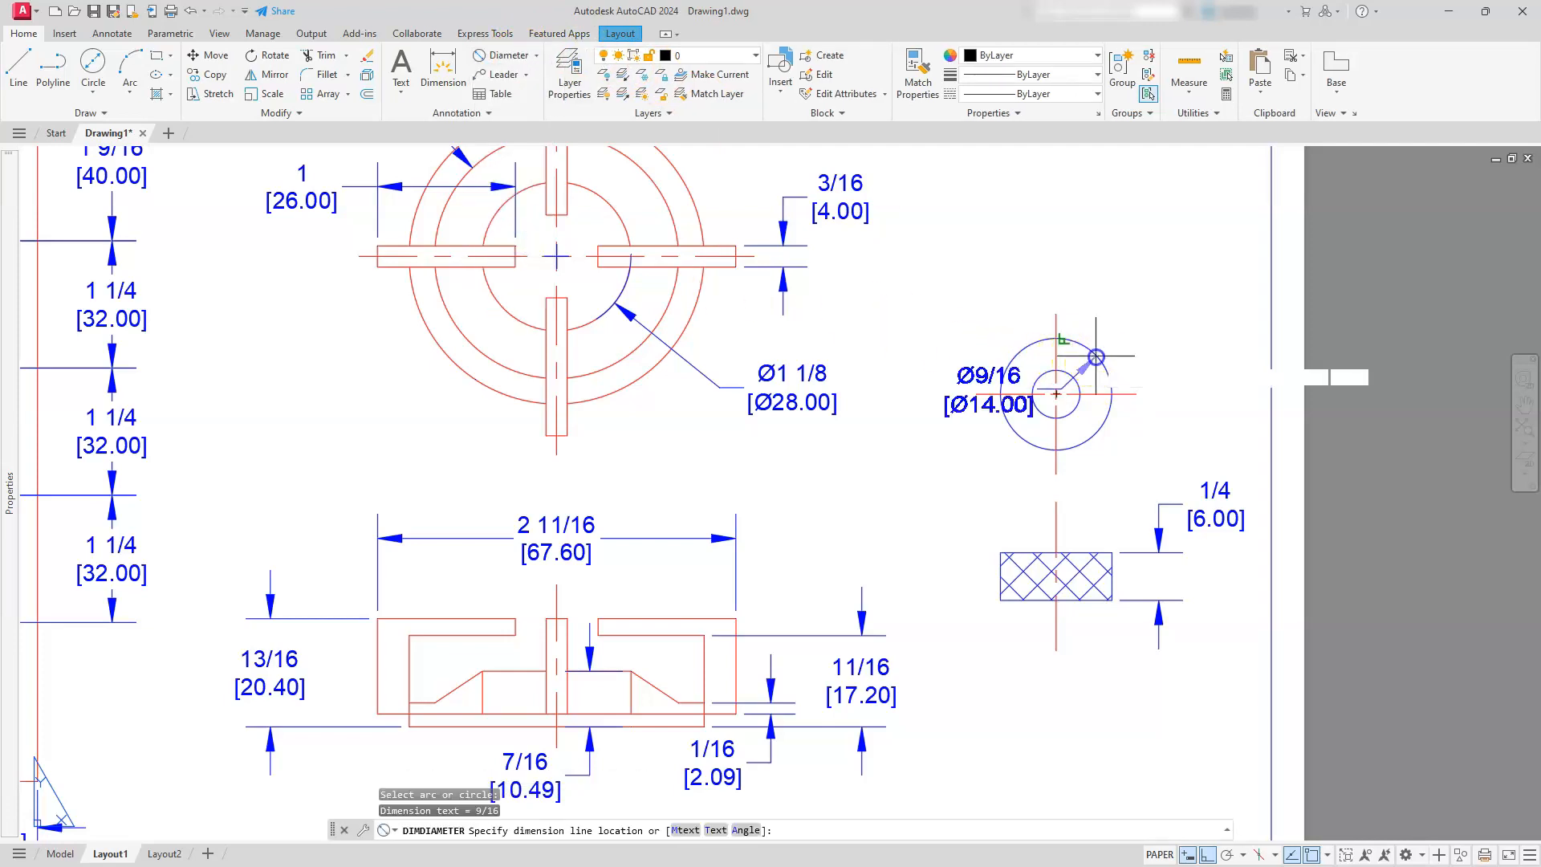
left_click(1122, 321)
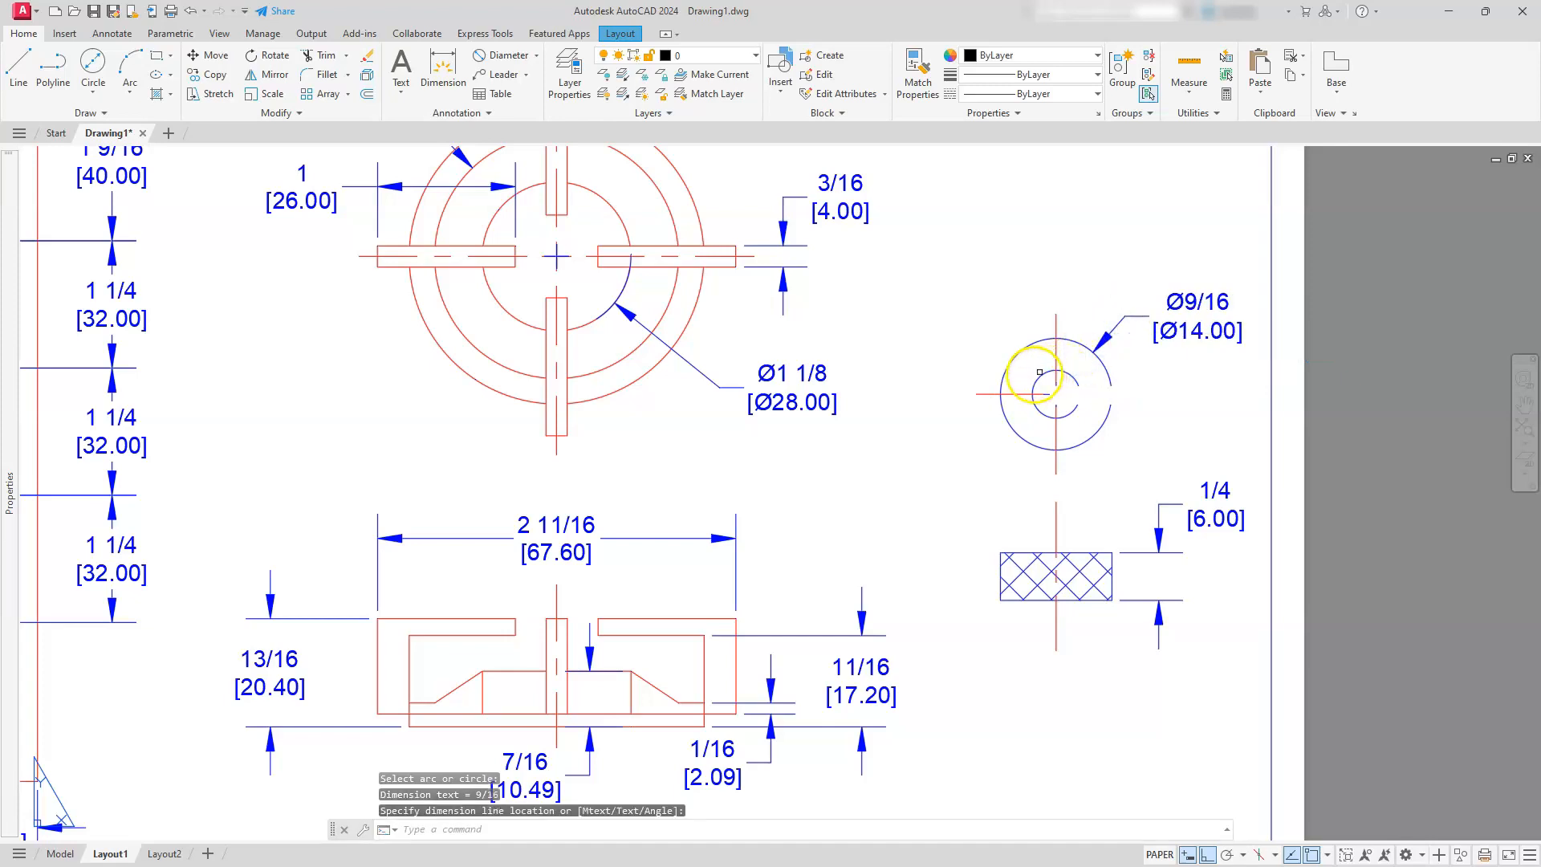
Add a diameter dimension to the inner circle of the knob's top view, placed to its upper left
key("Return")
left_click(1037, 383)
left_click(1005, 317)
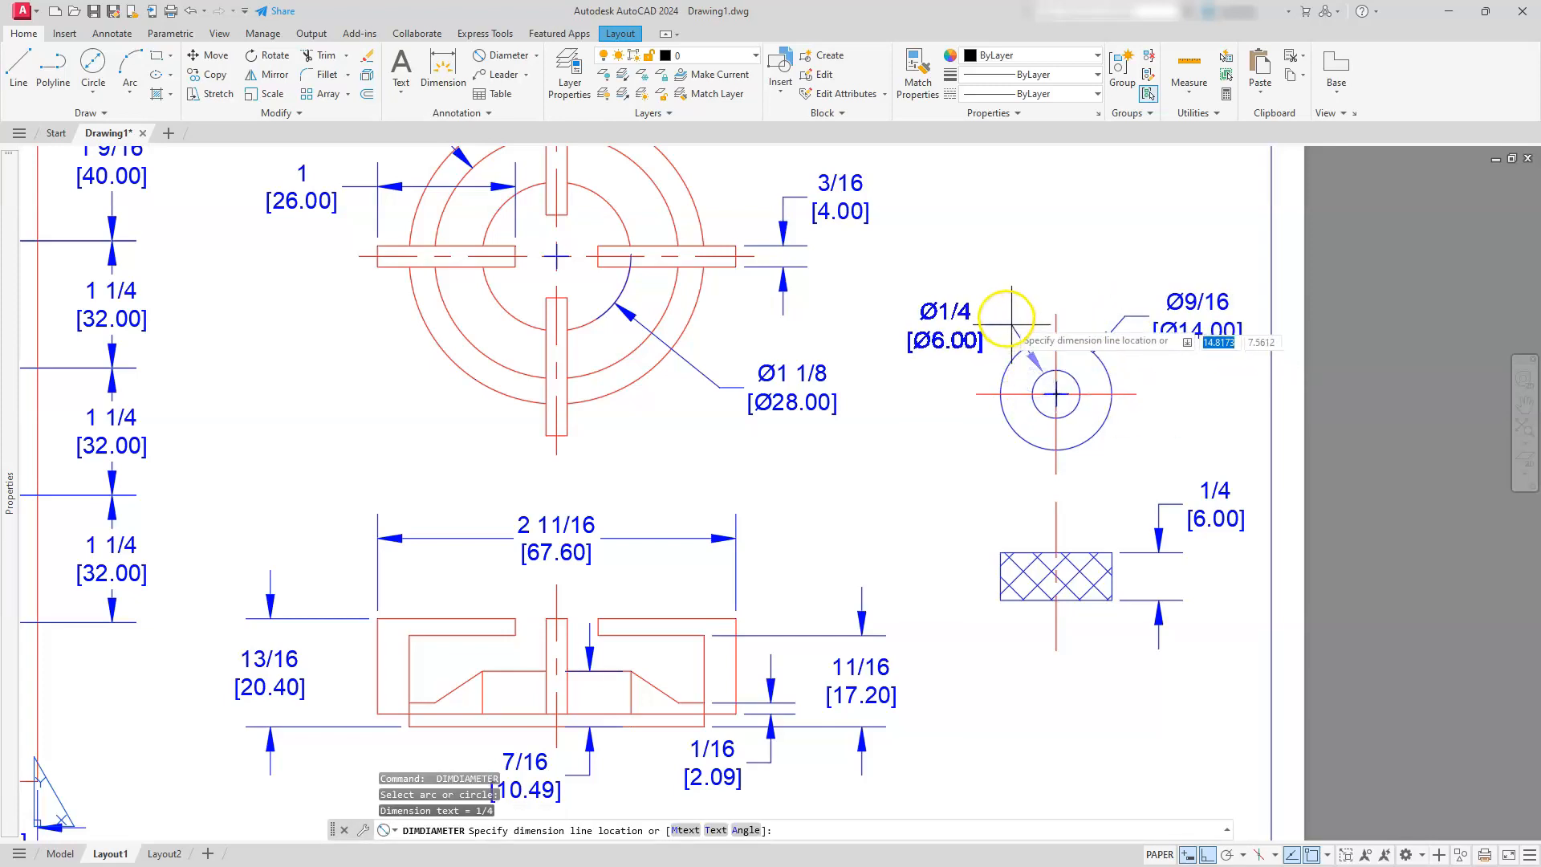
key("Escape")
key("Escape")
scroll(1006, 318, "down", 5)
middle_click(1005, 318)
middle_click(1005, 318)
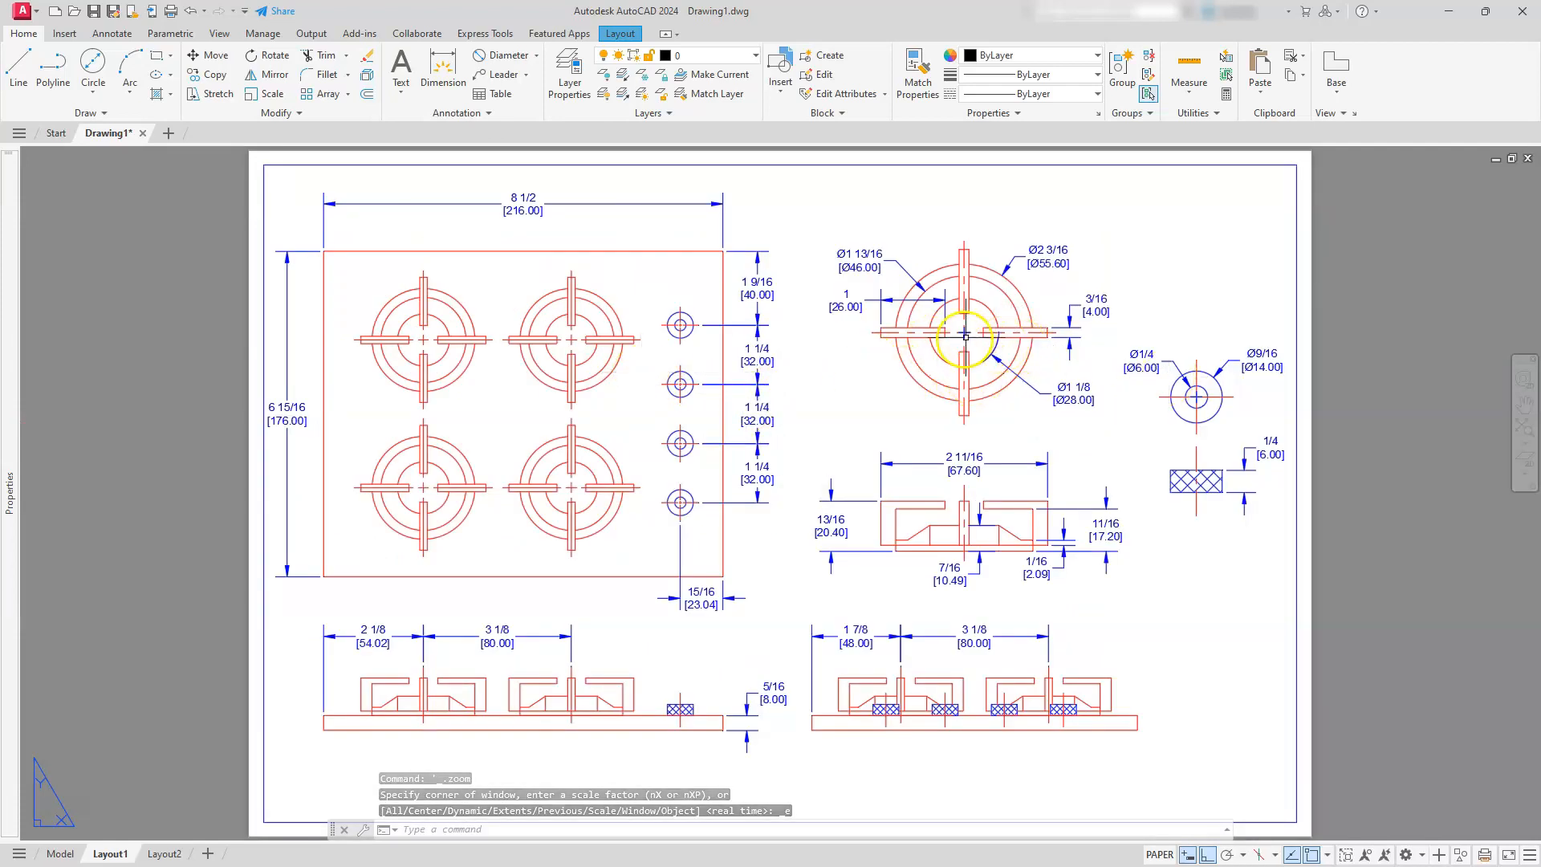
Modify the Standard dimension style so that its center marks are set to None
left_click(479, 114)
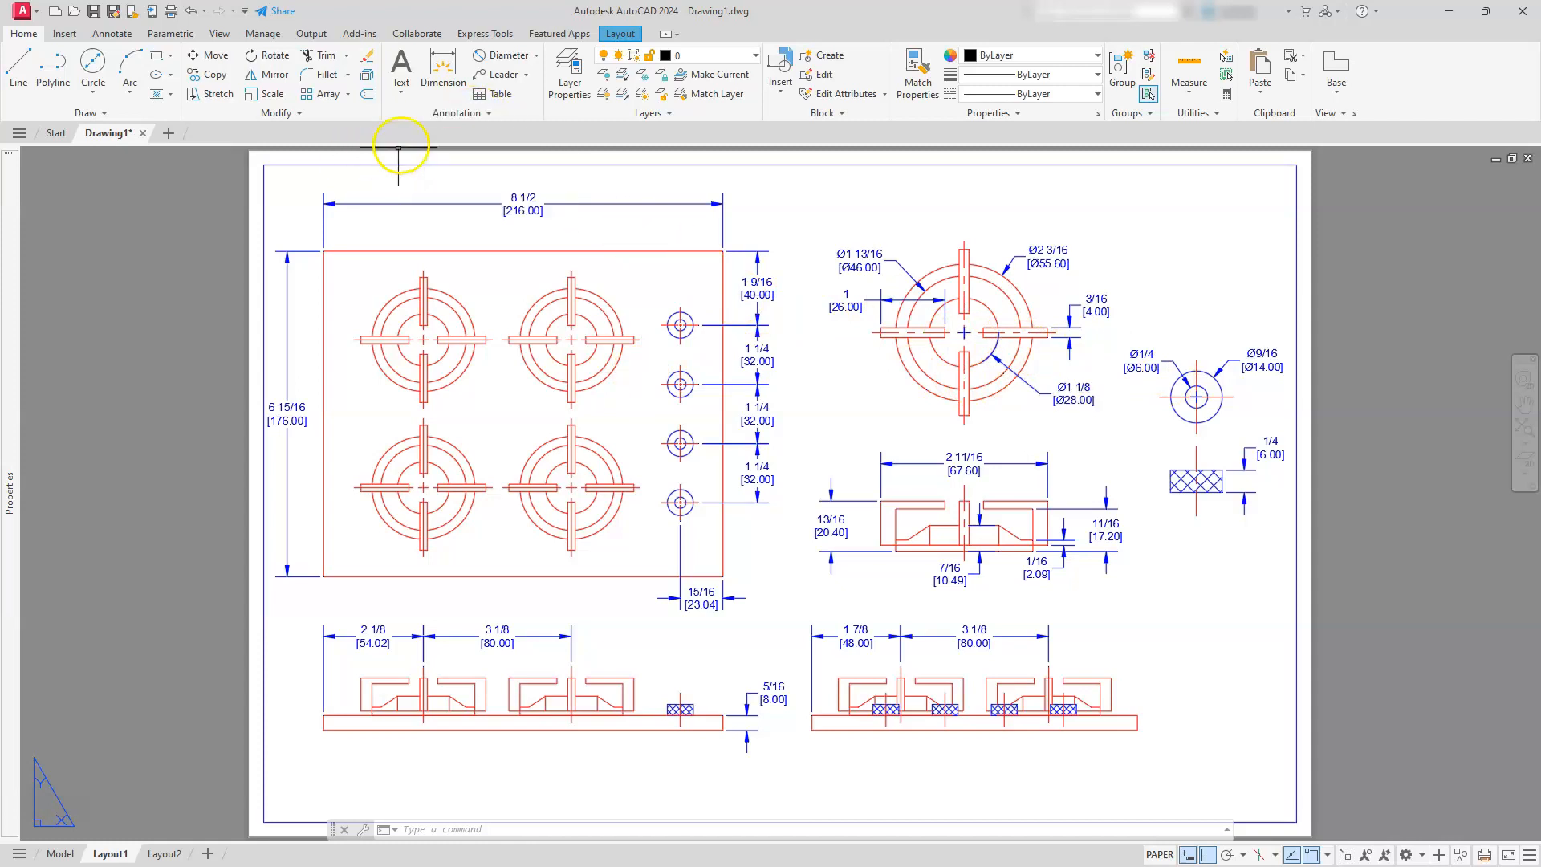
left_click(486, 117)
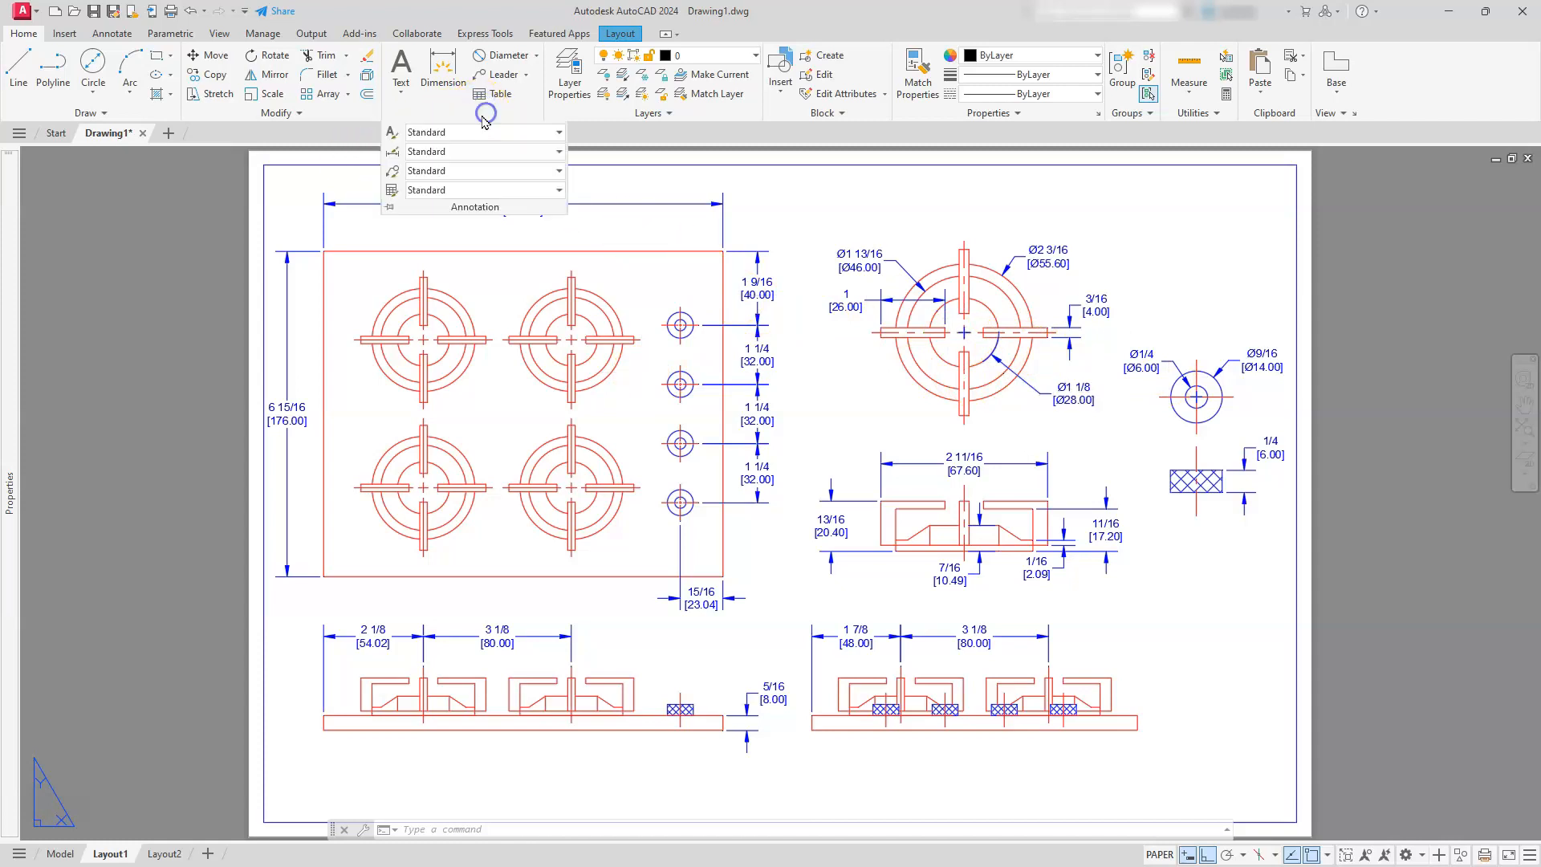
left_click(393, 161)
left_click(595, 367)
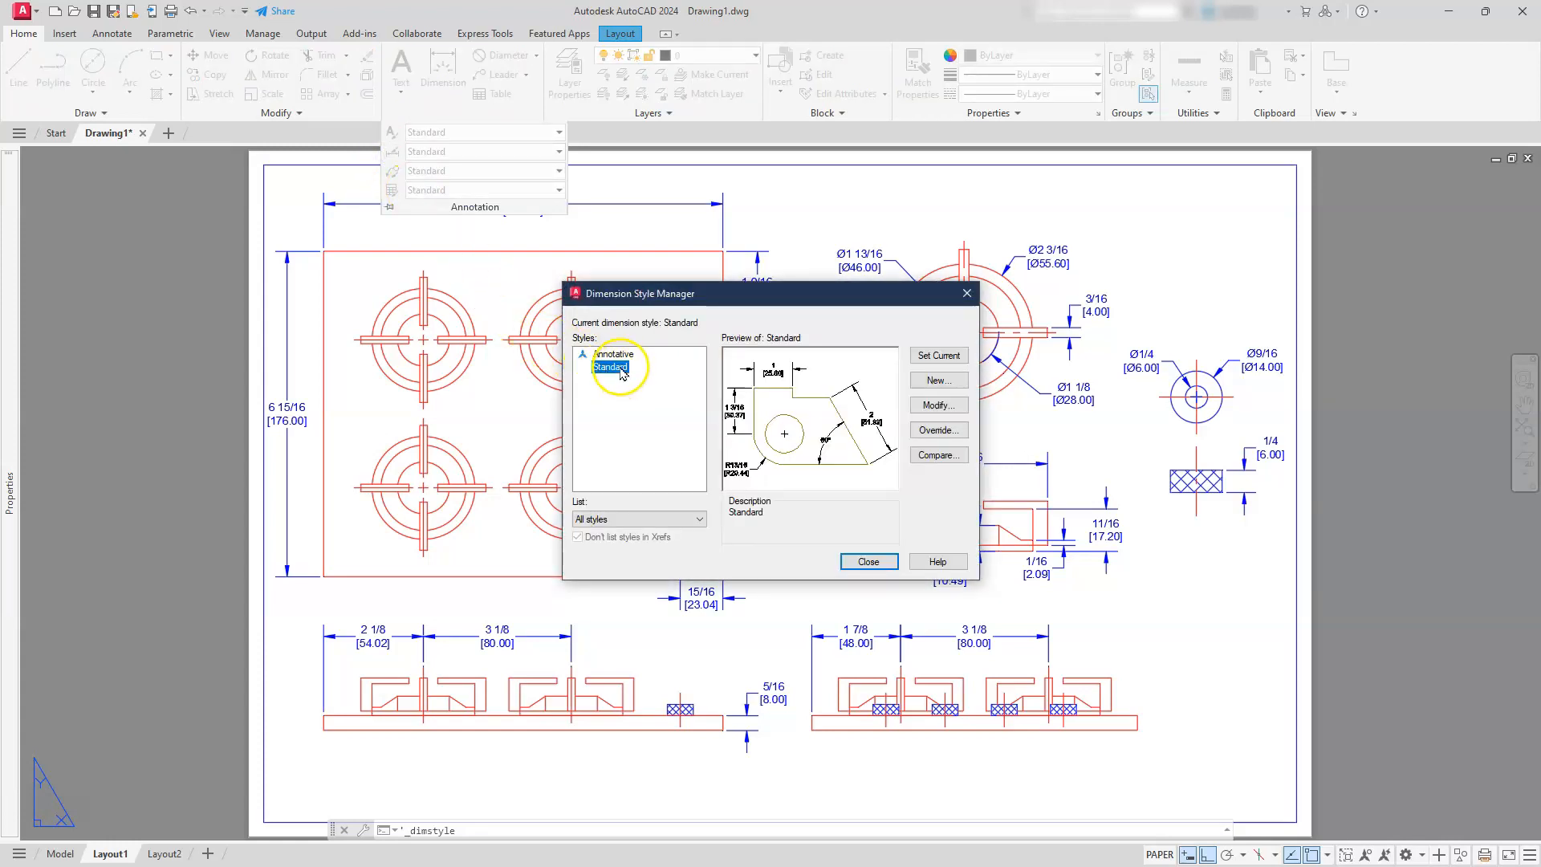
left_click(946, 409)
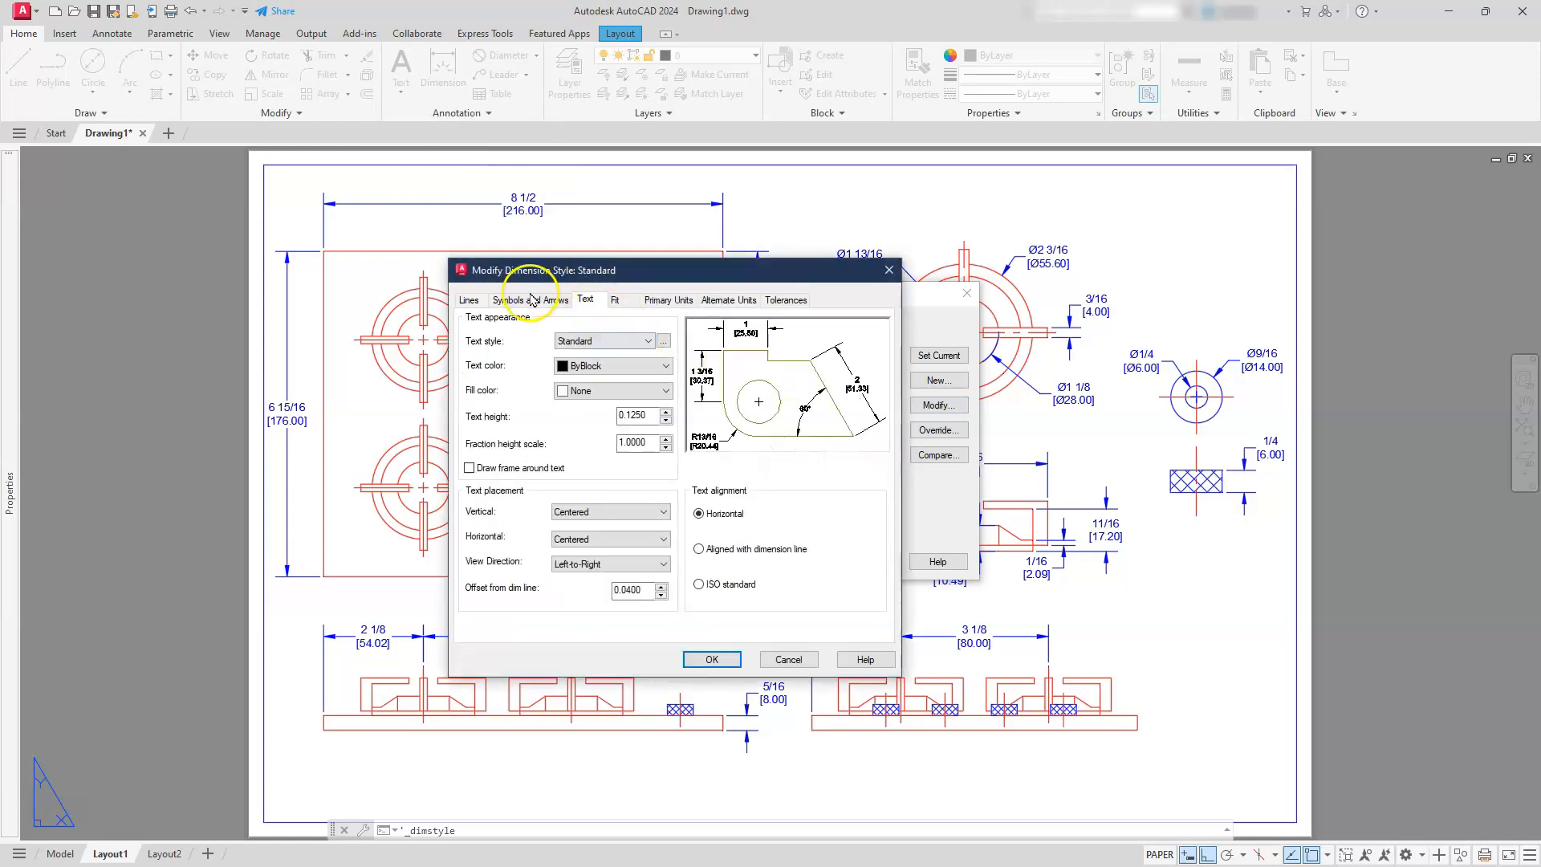
left_click(529, 300)
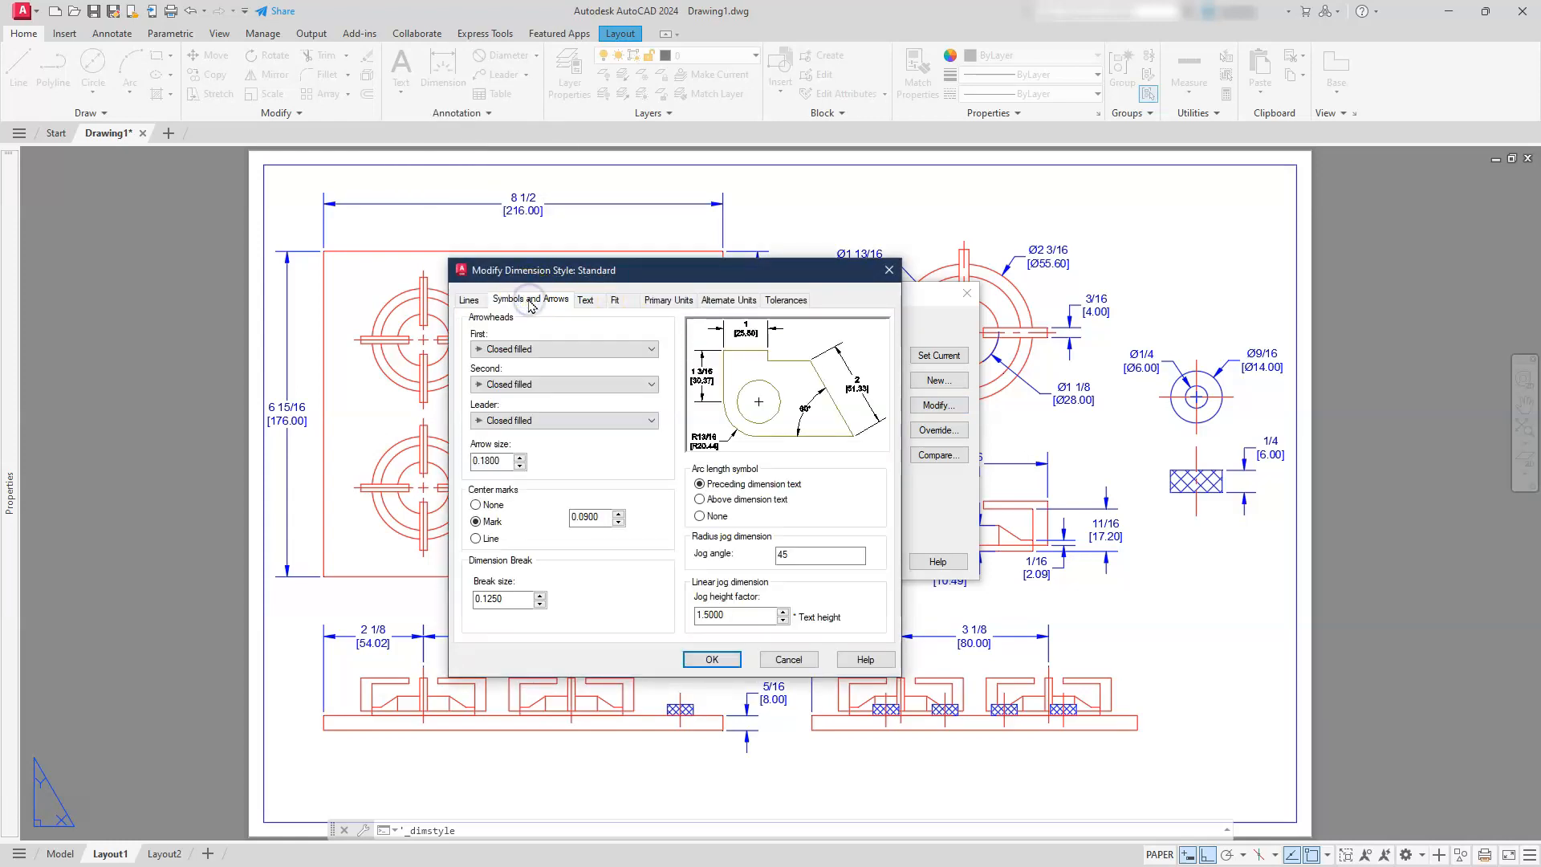
left_click(495, 507)
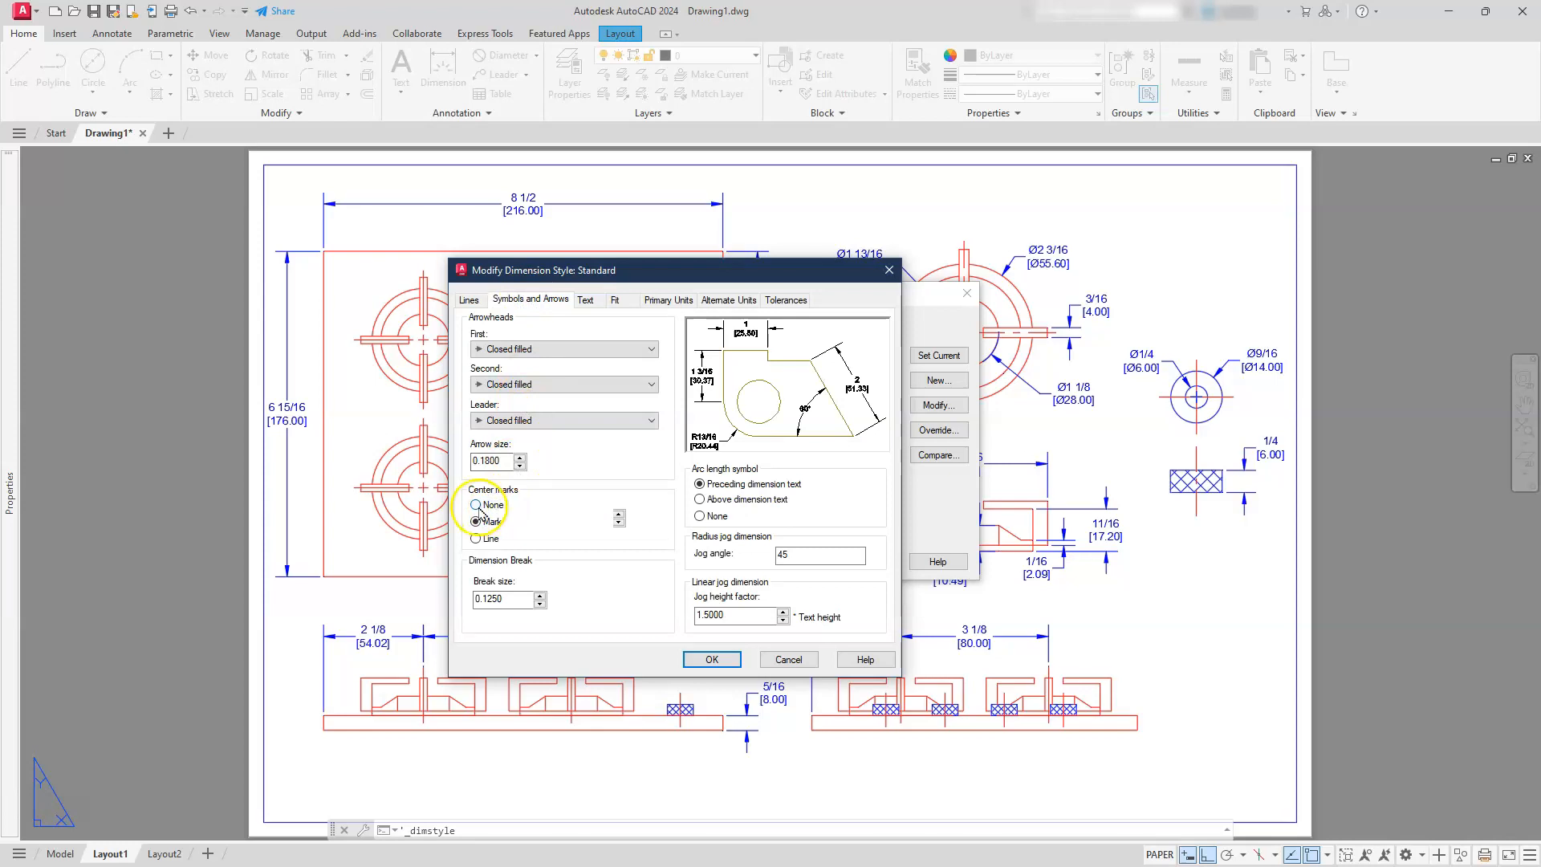
left_click(707, 661)
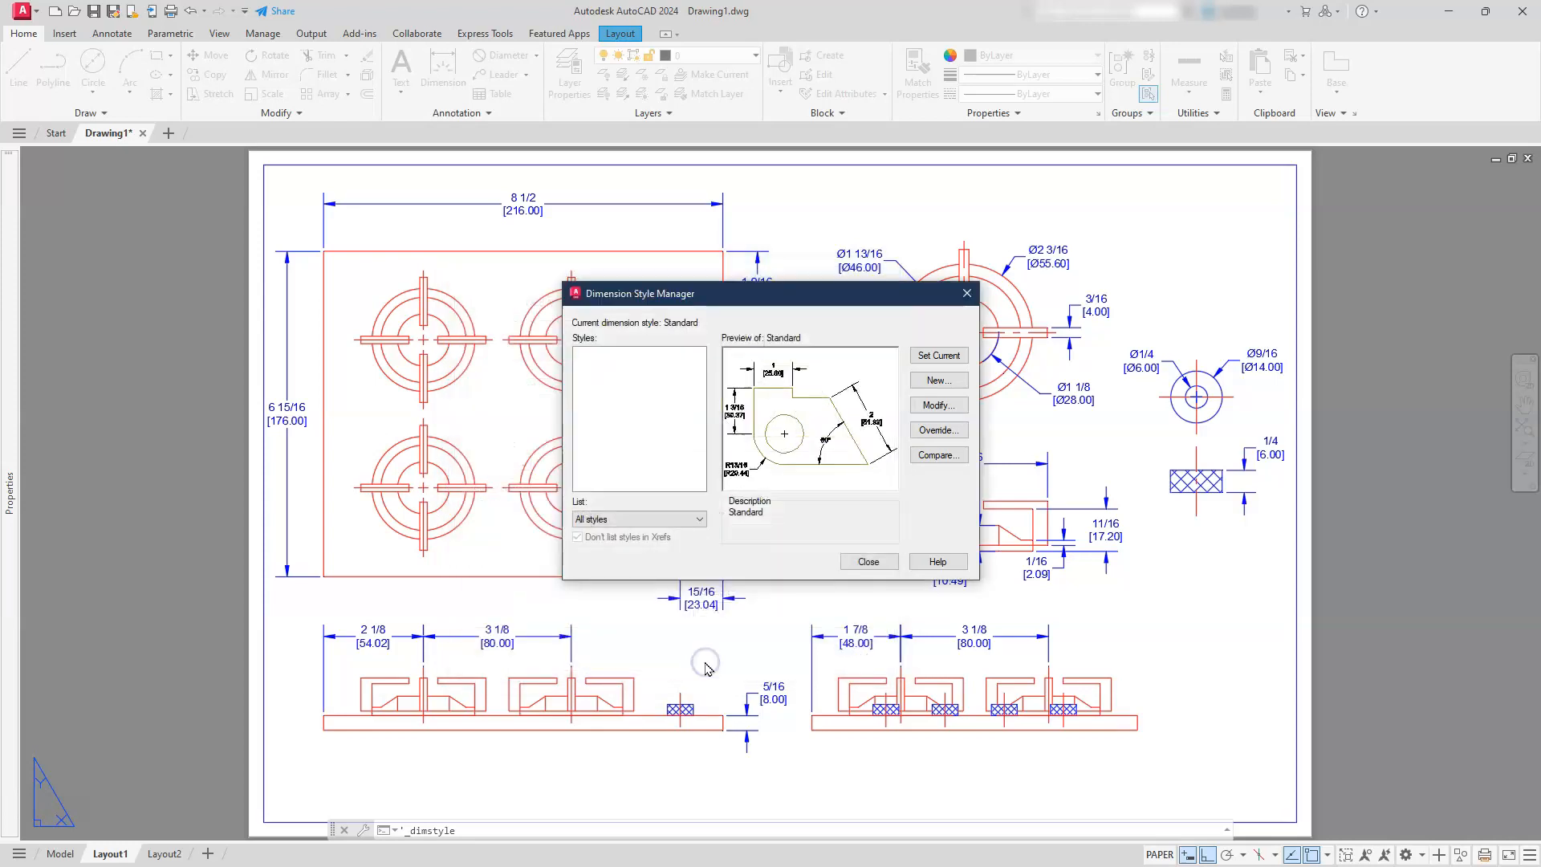
left_click(868, 562)
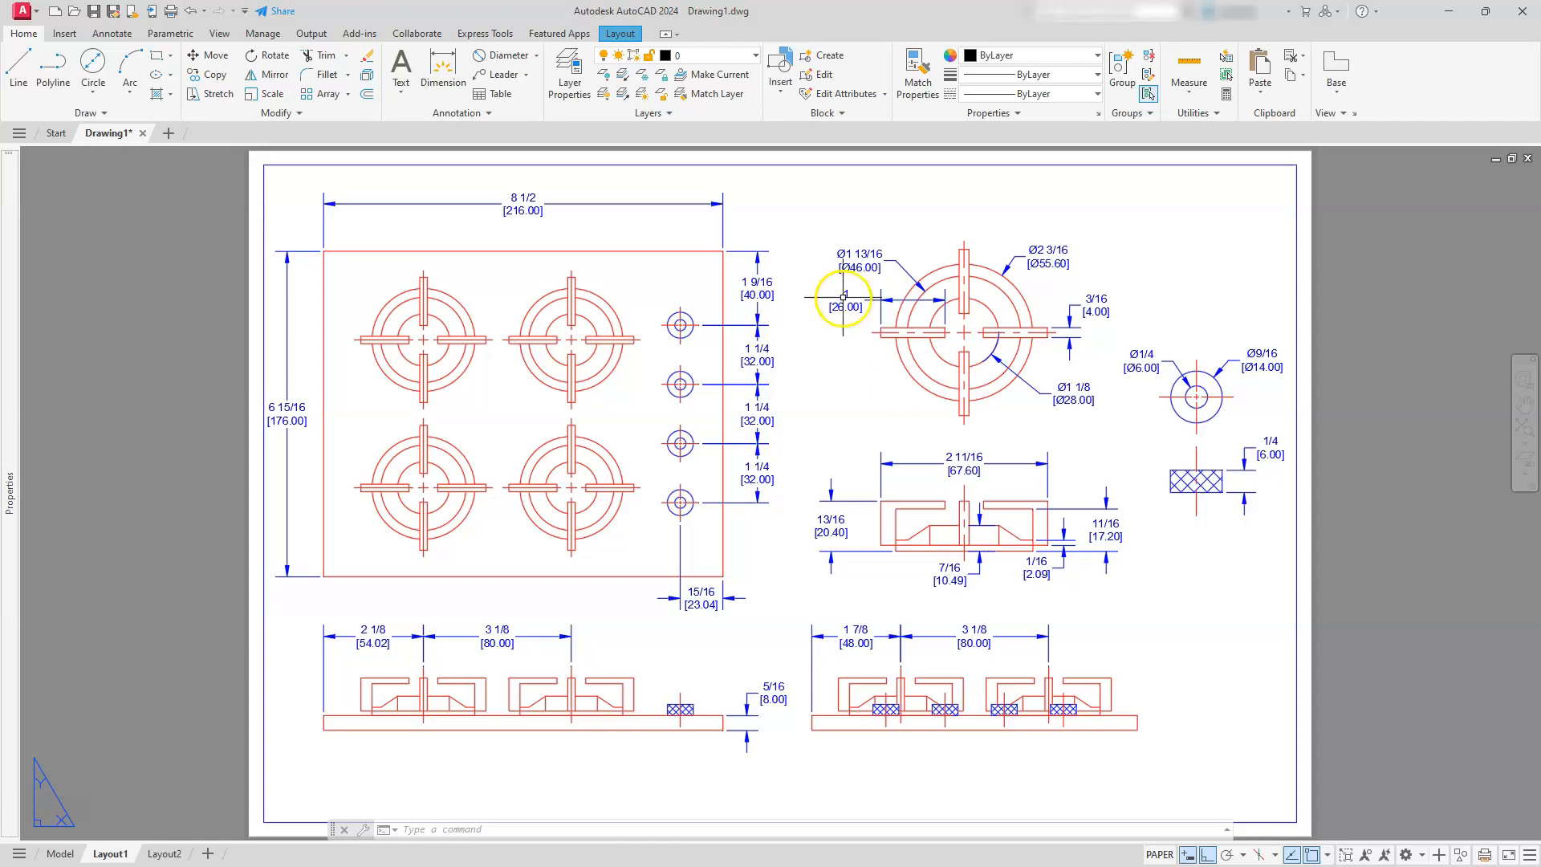
scroll(867, 605, "down", 3)
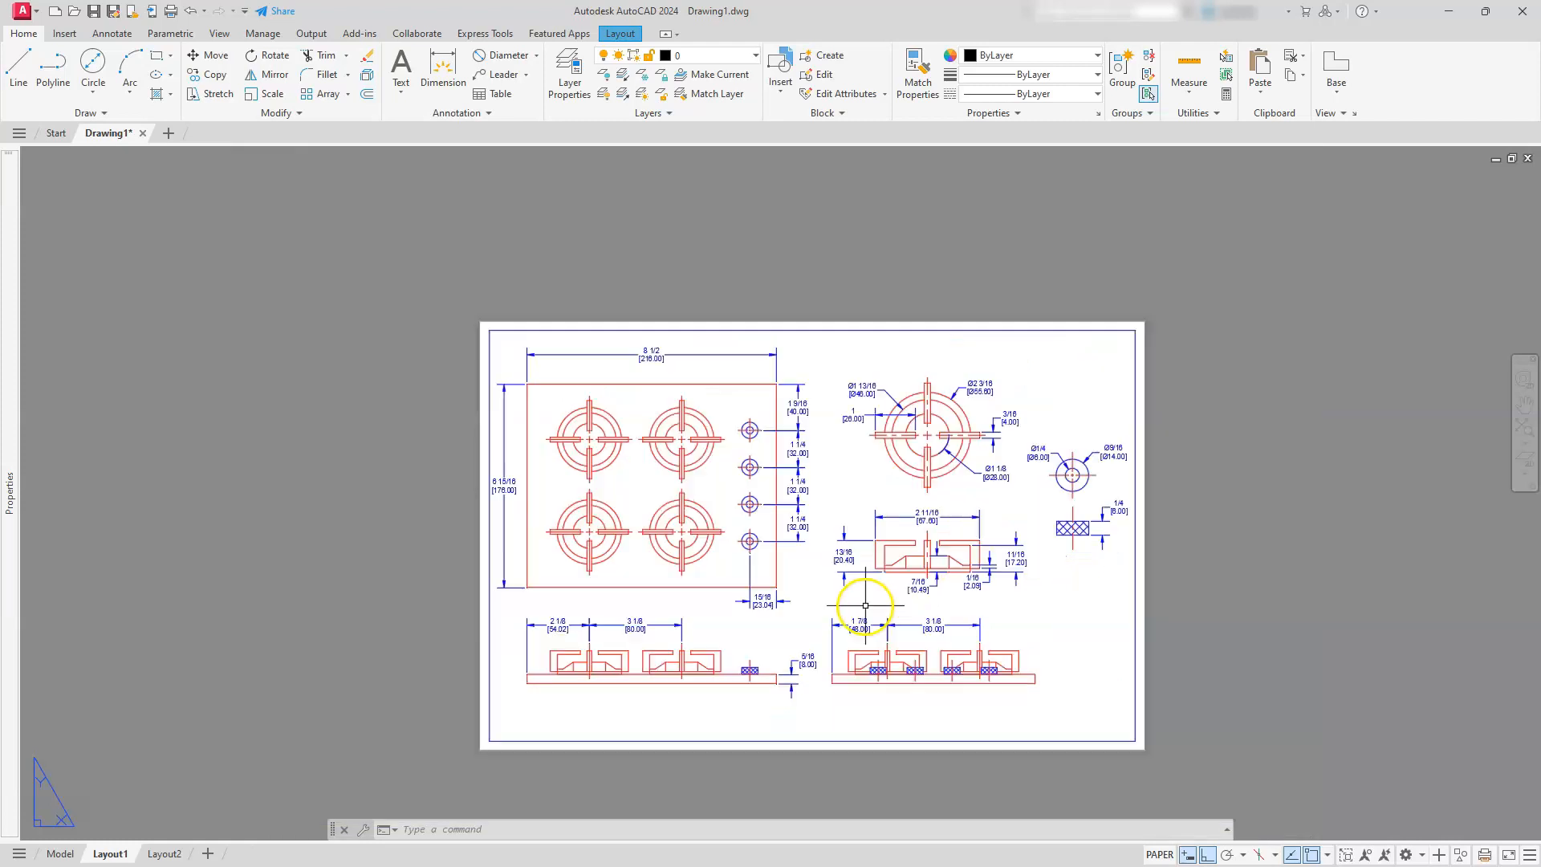